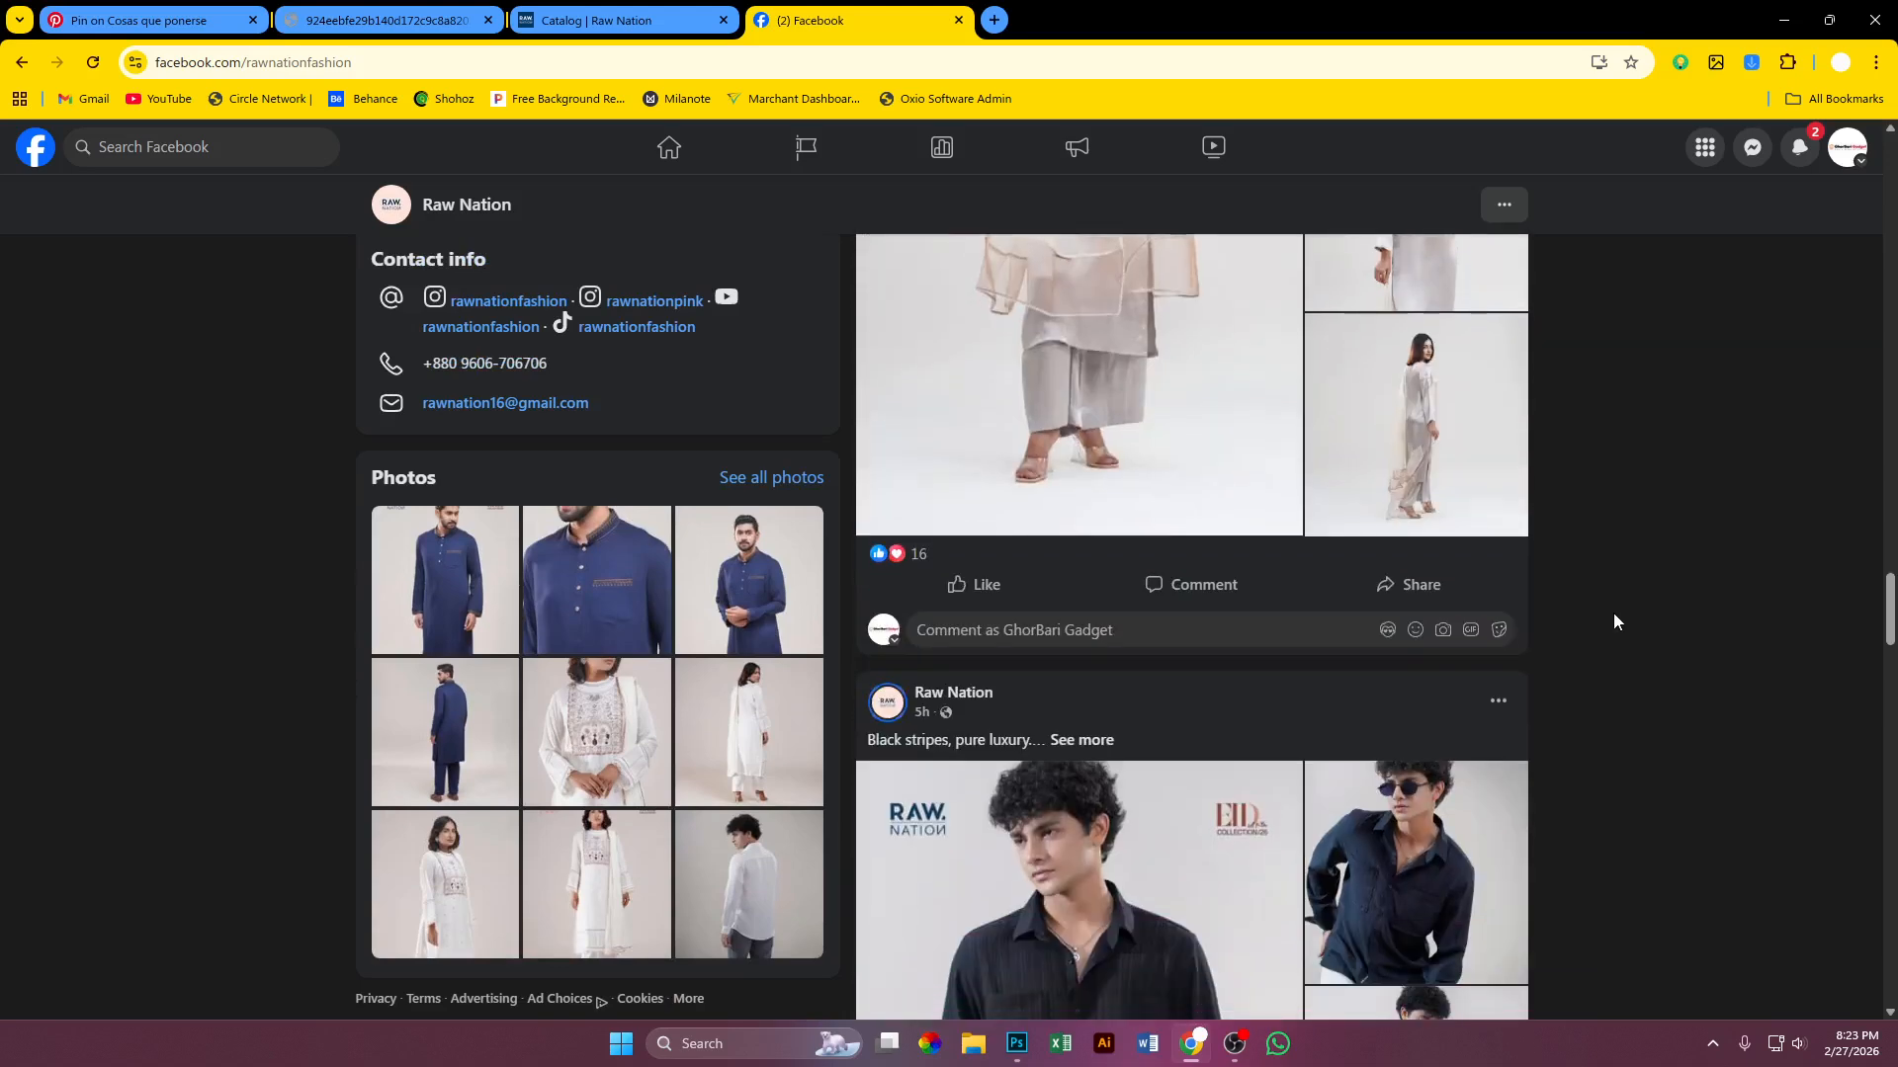
Step: Browse the Raw Nation page's posts and open the full-body photo of the man in the dark striped kurta
scroll(1615, 612, up, 4)
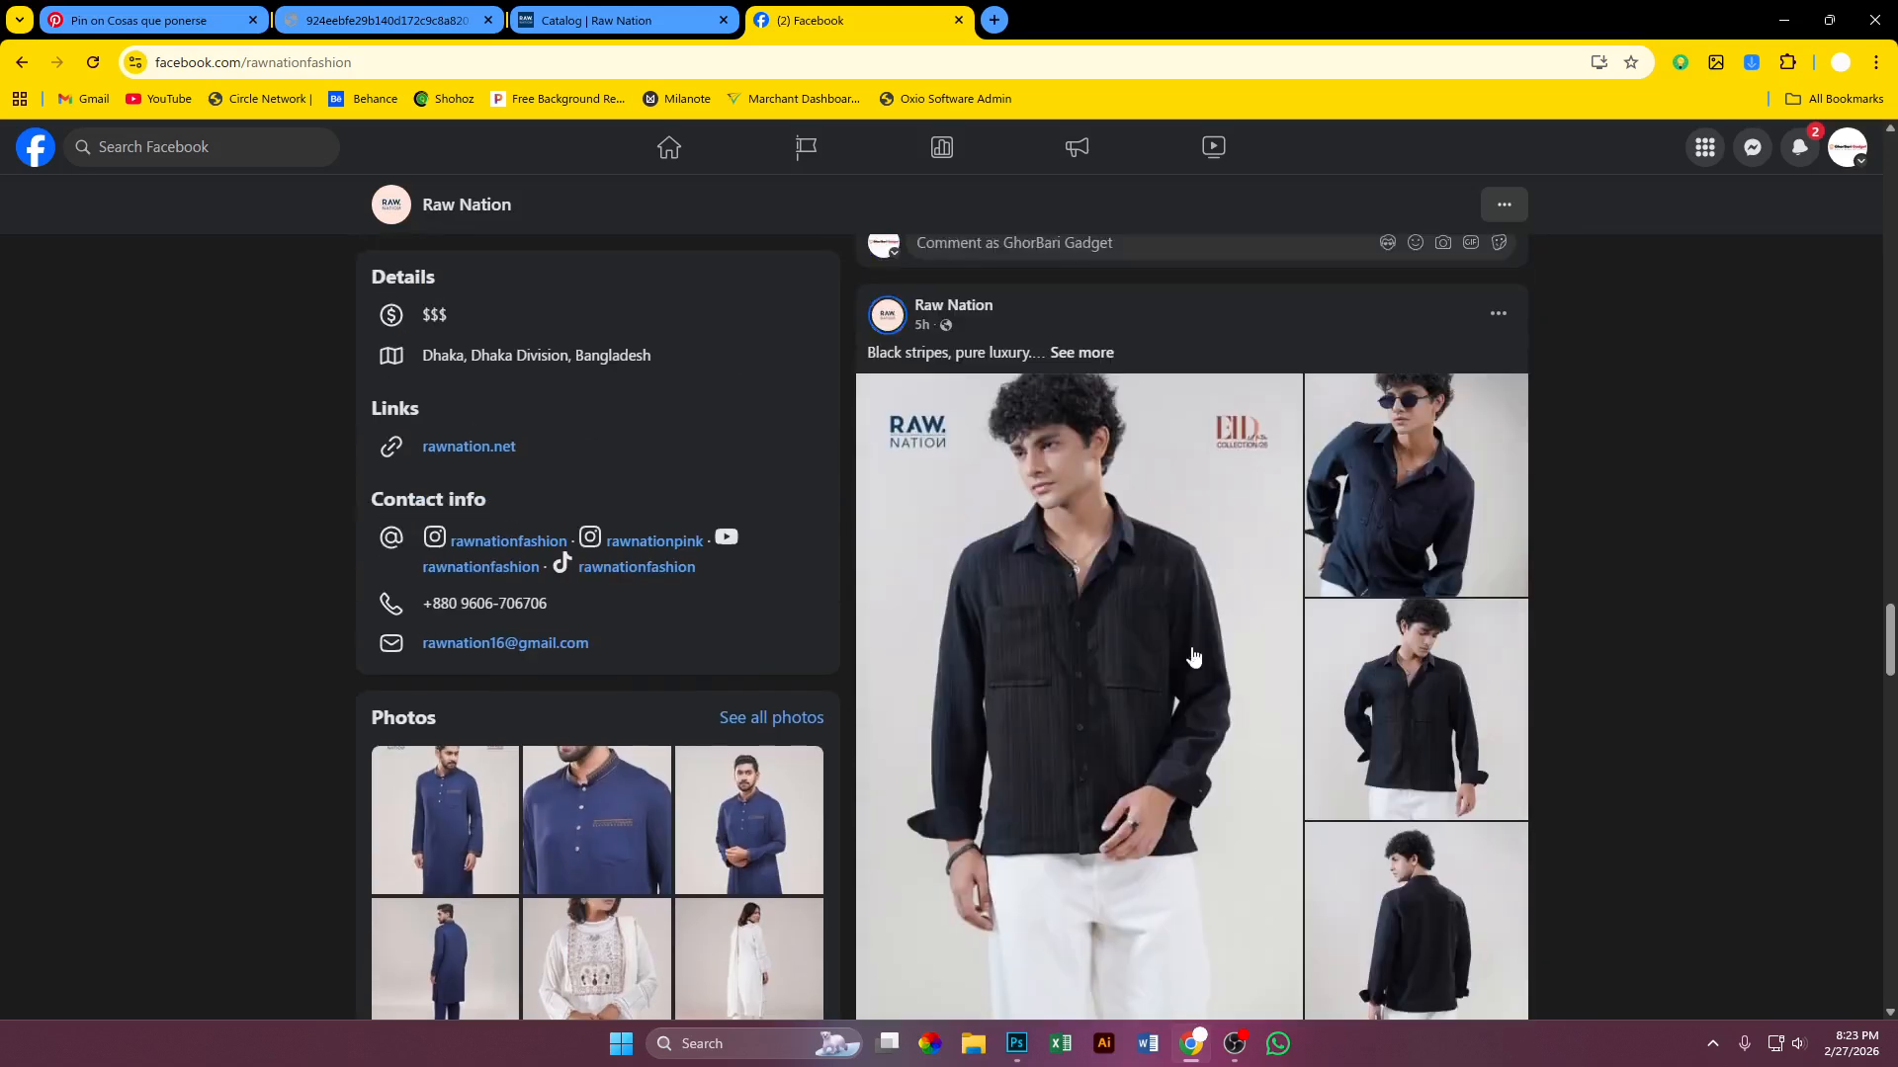
scroll(1581, 573, down, 9)
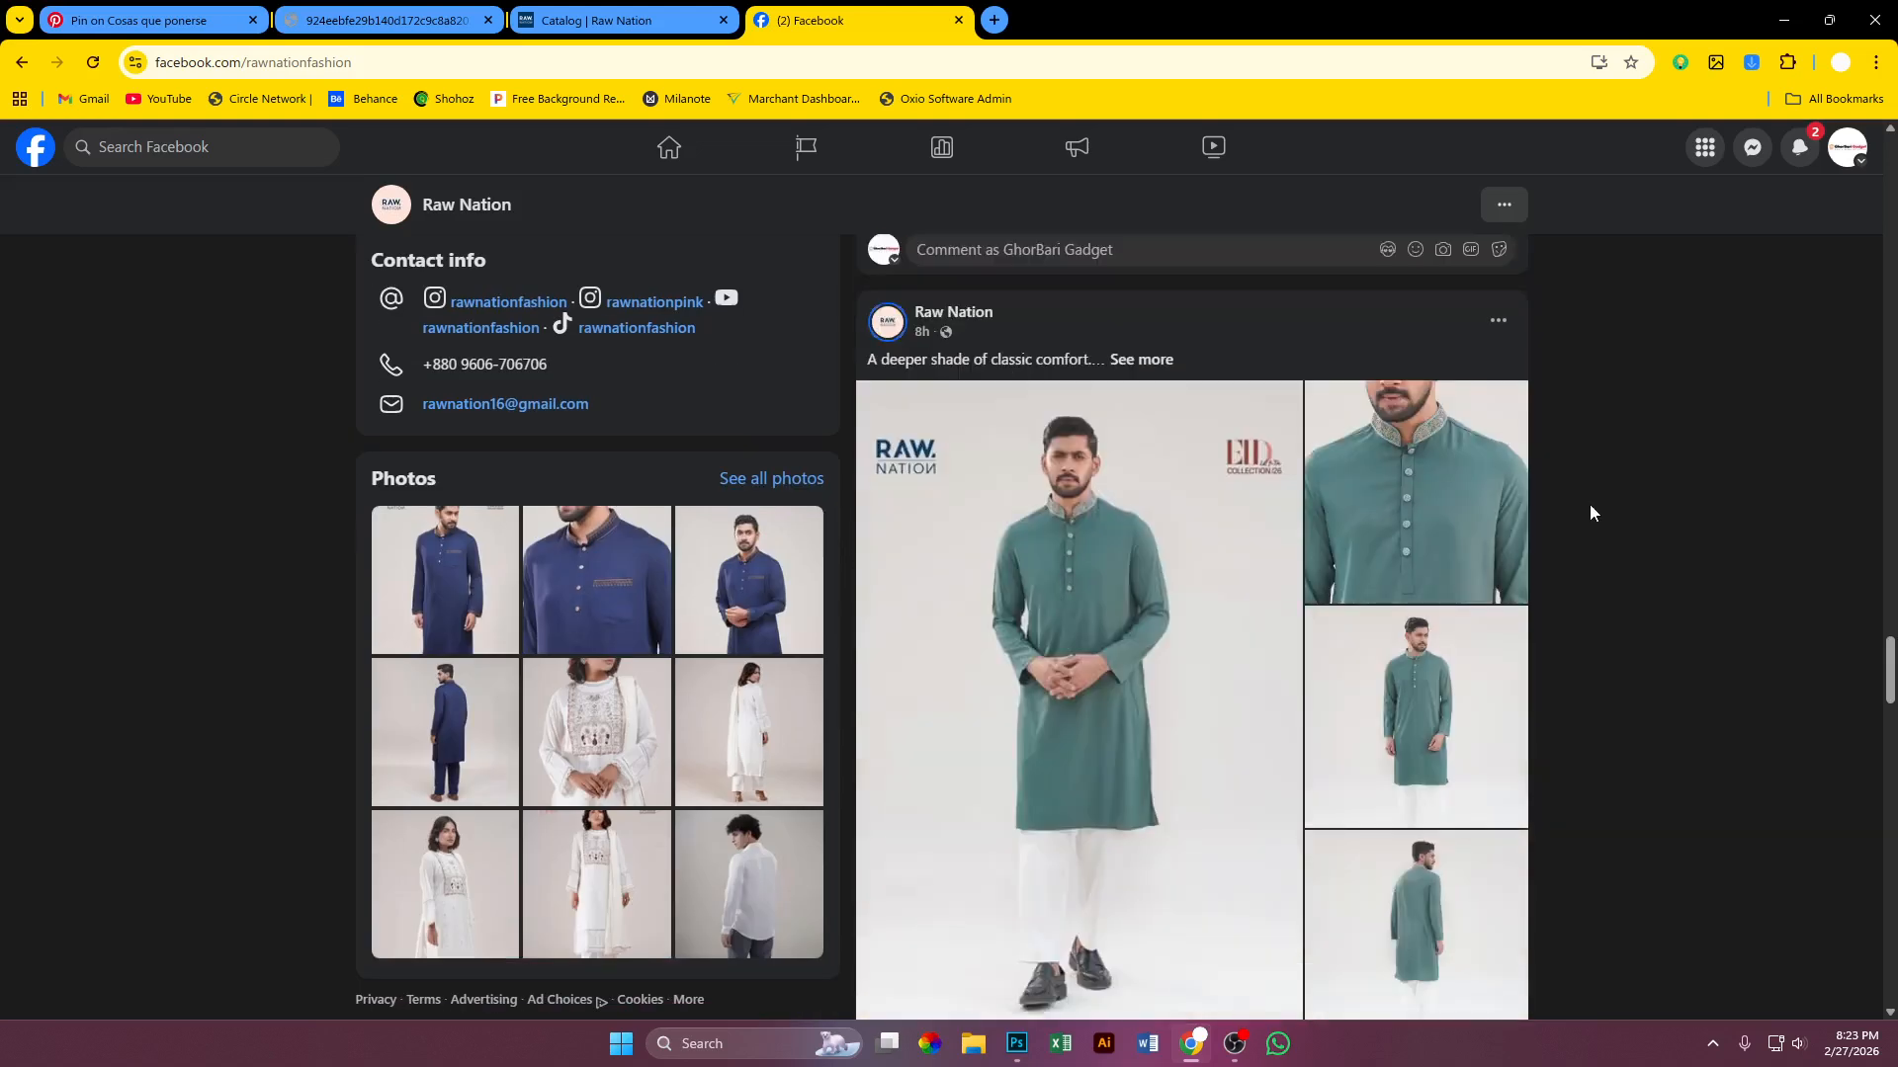
scroll(1589, 504, down, 15)
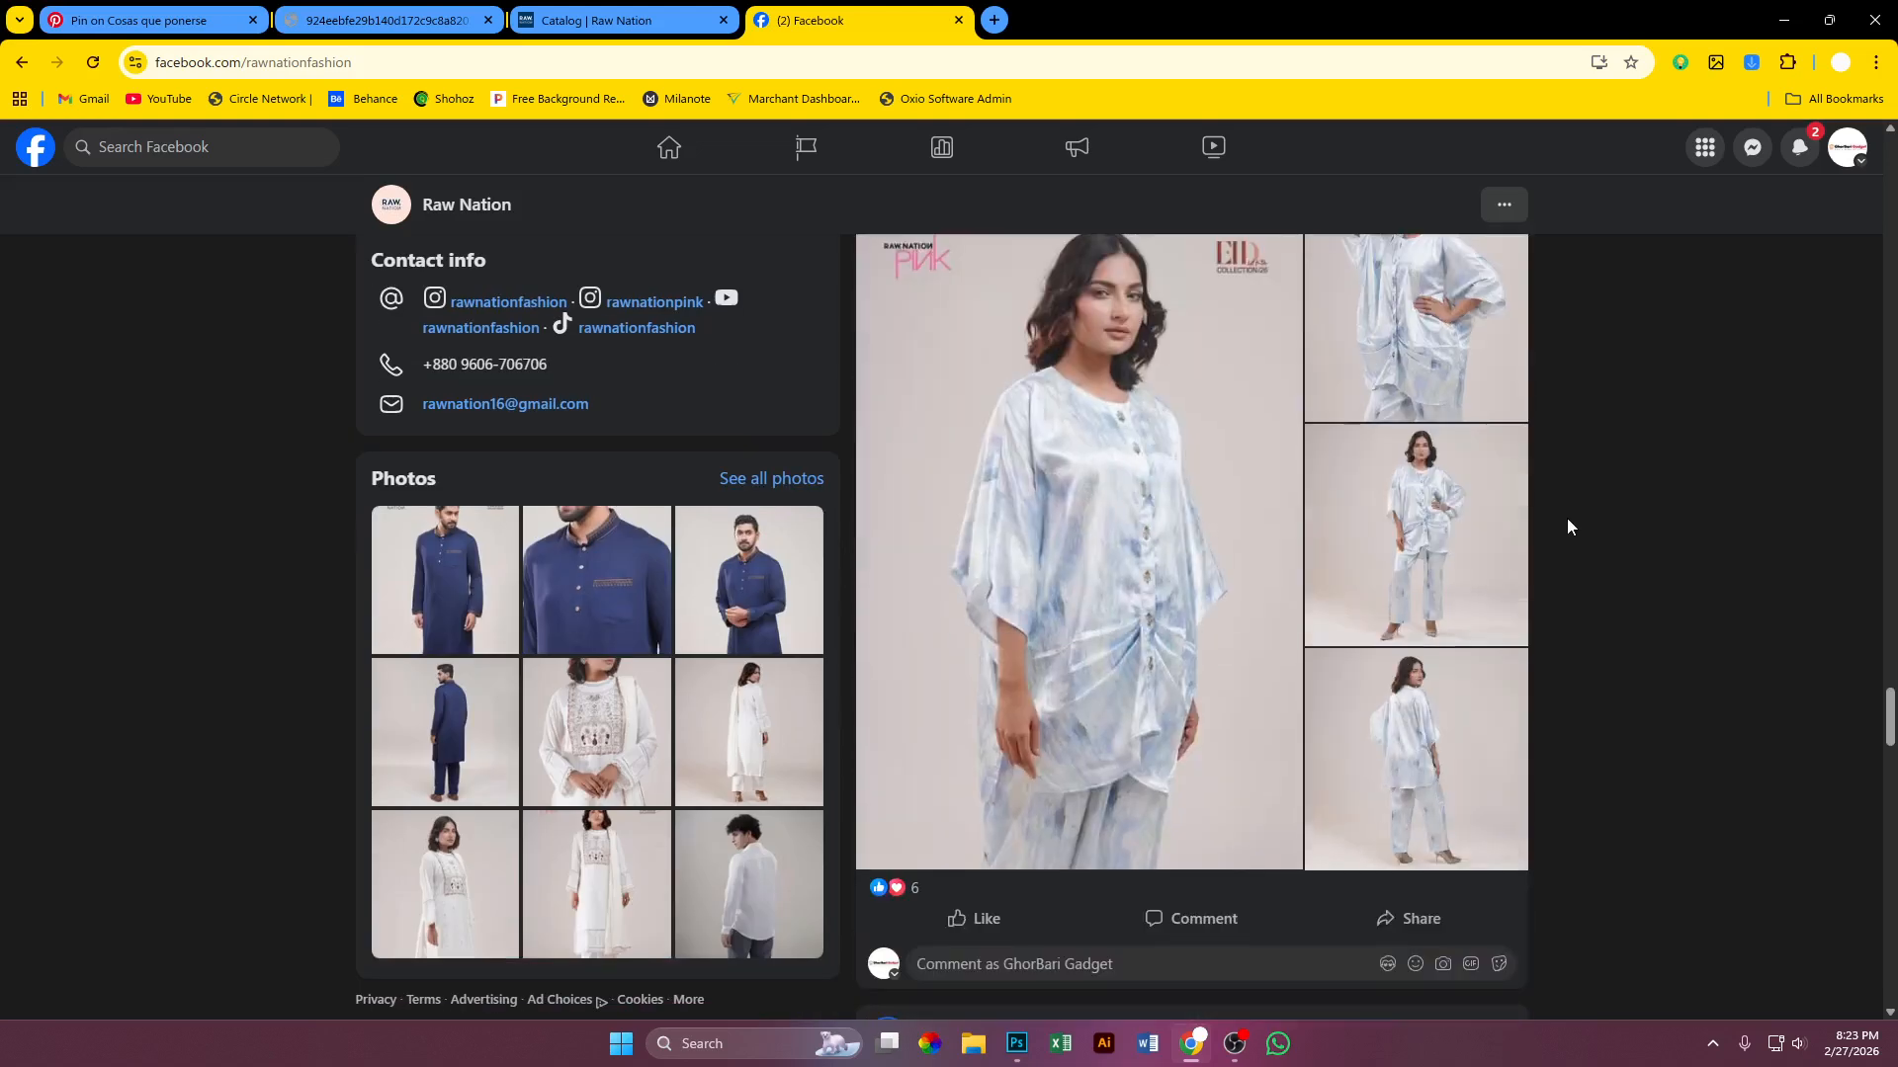
scroll(1568, 520, down, 10)
scroll(1181, 642, up, 5)
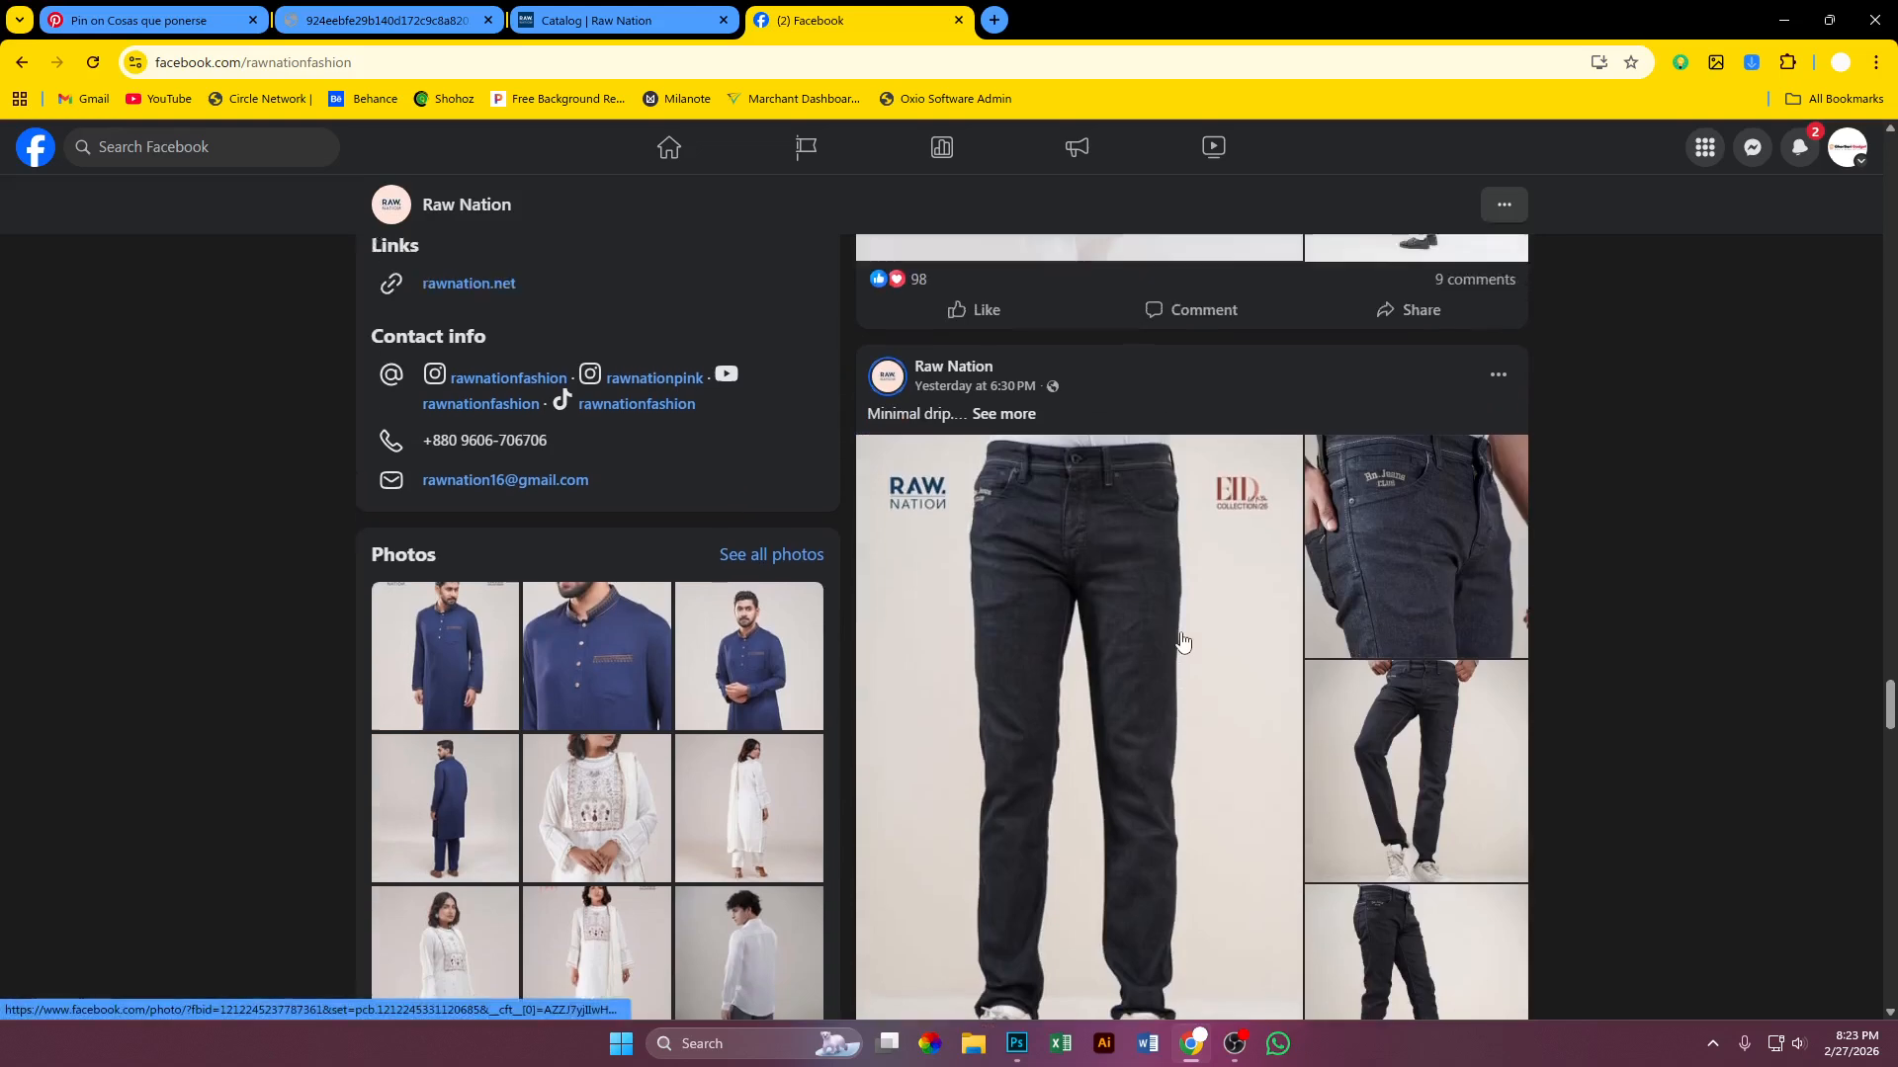
click(1074, 597)
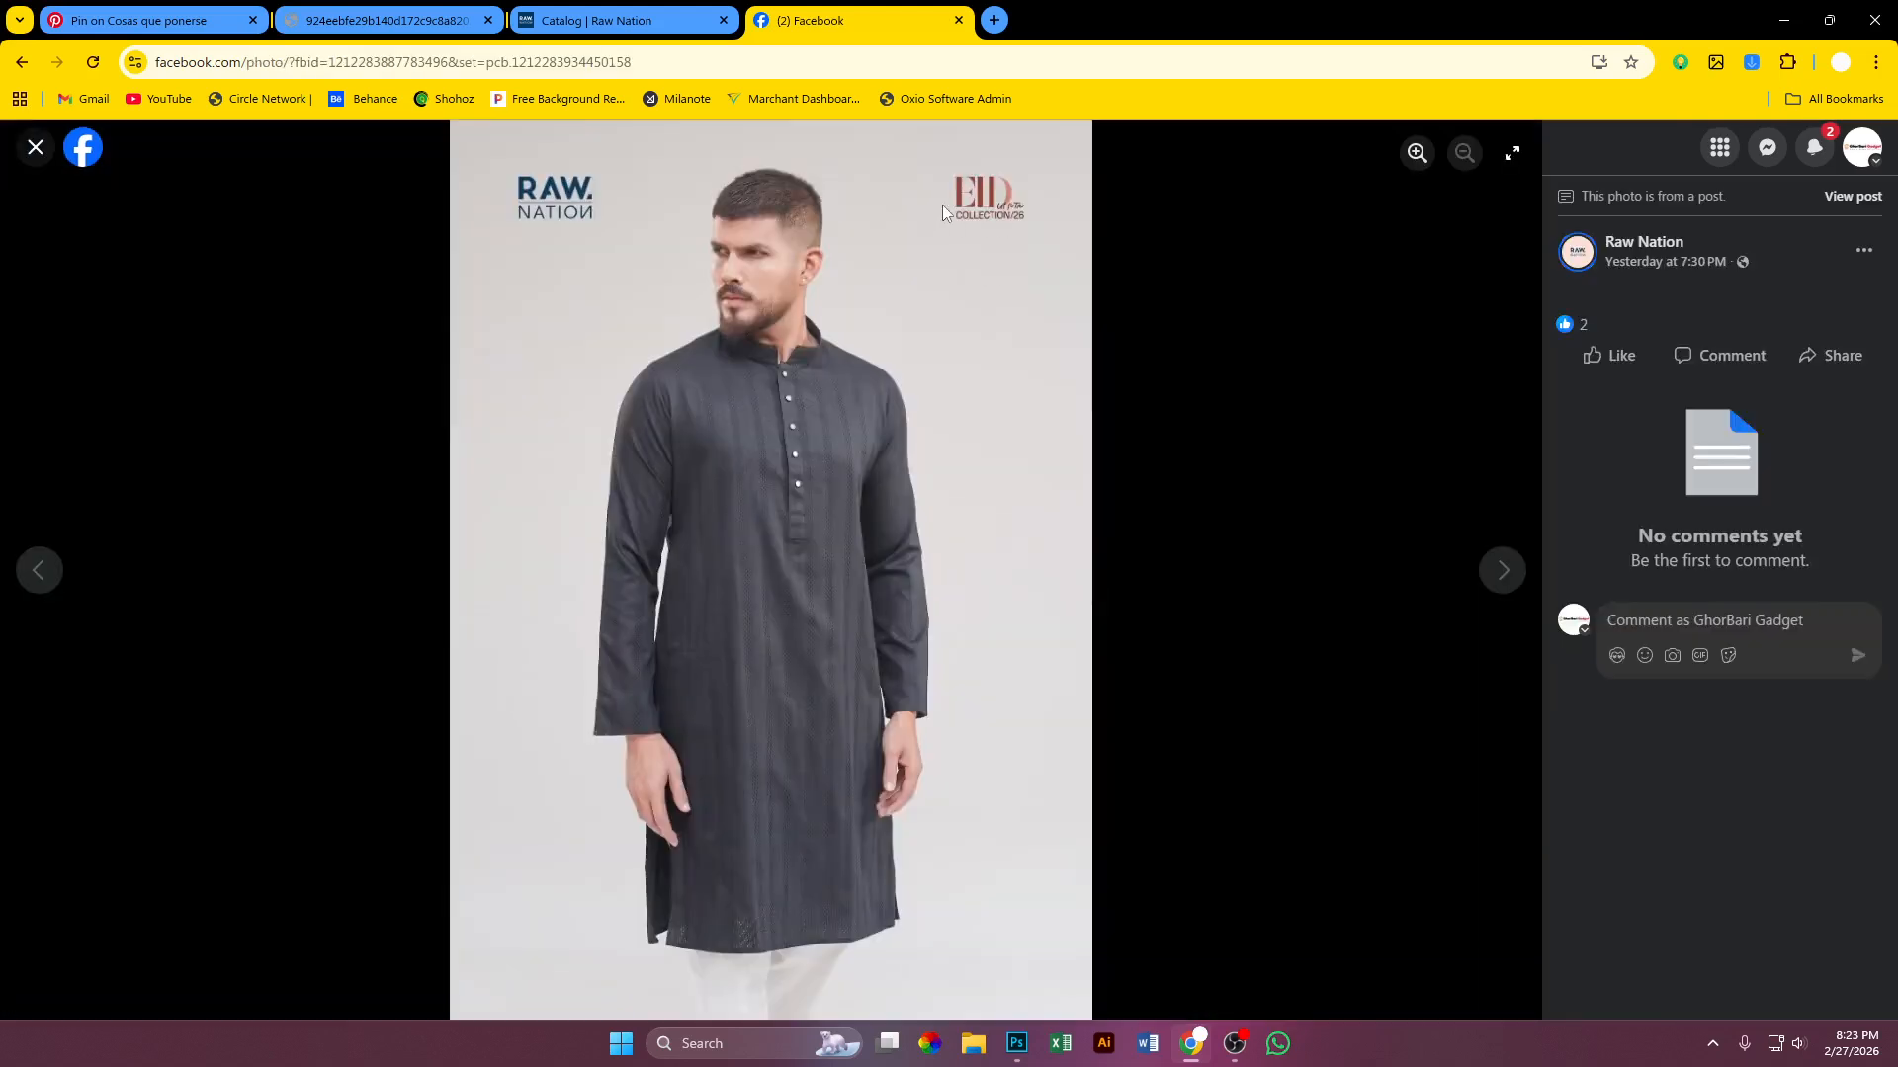
click(1501, 574)
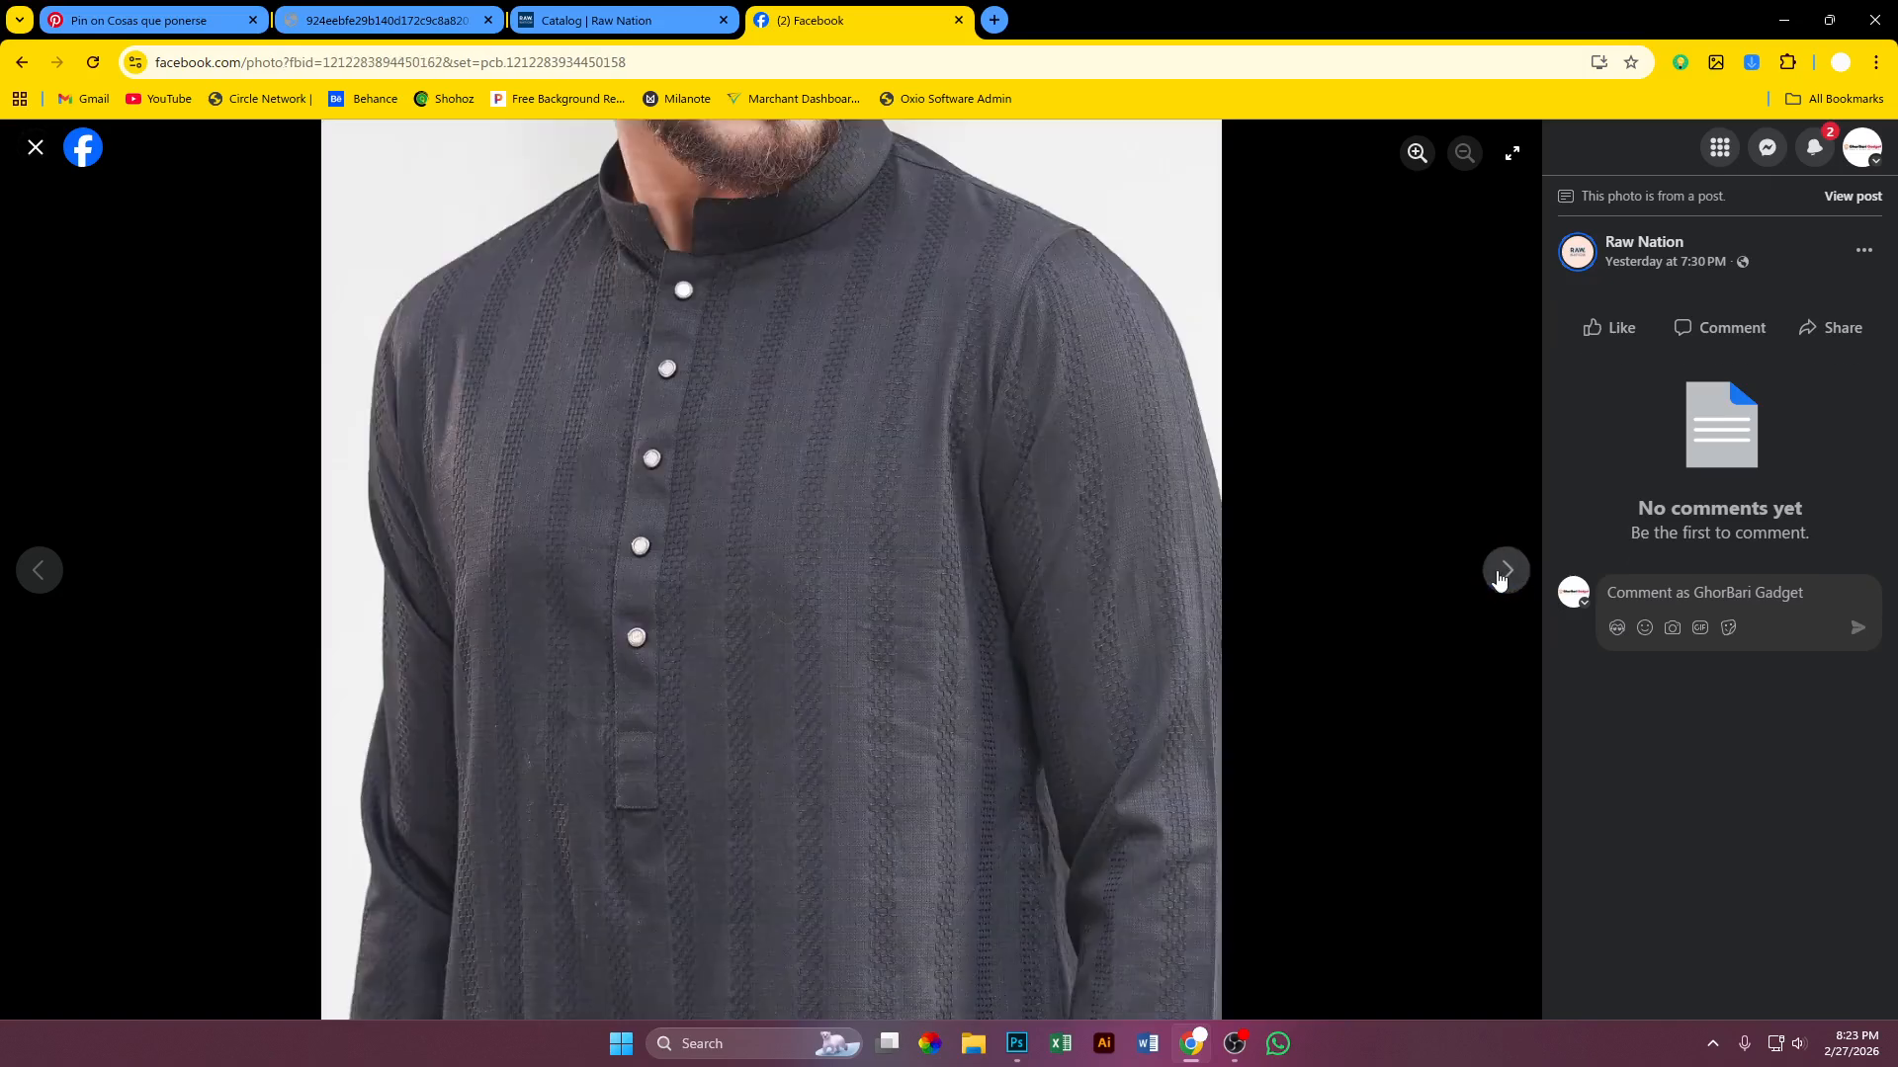
click(1501, 573)
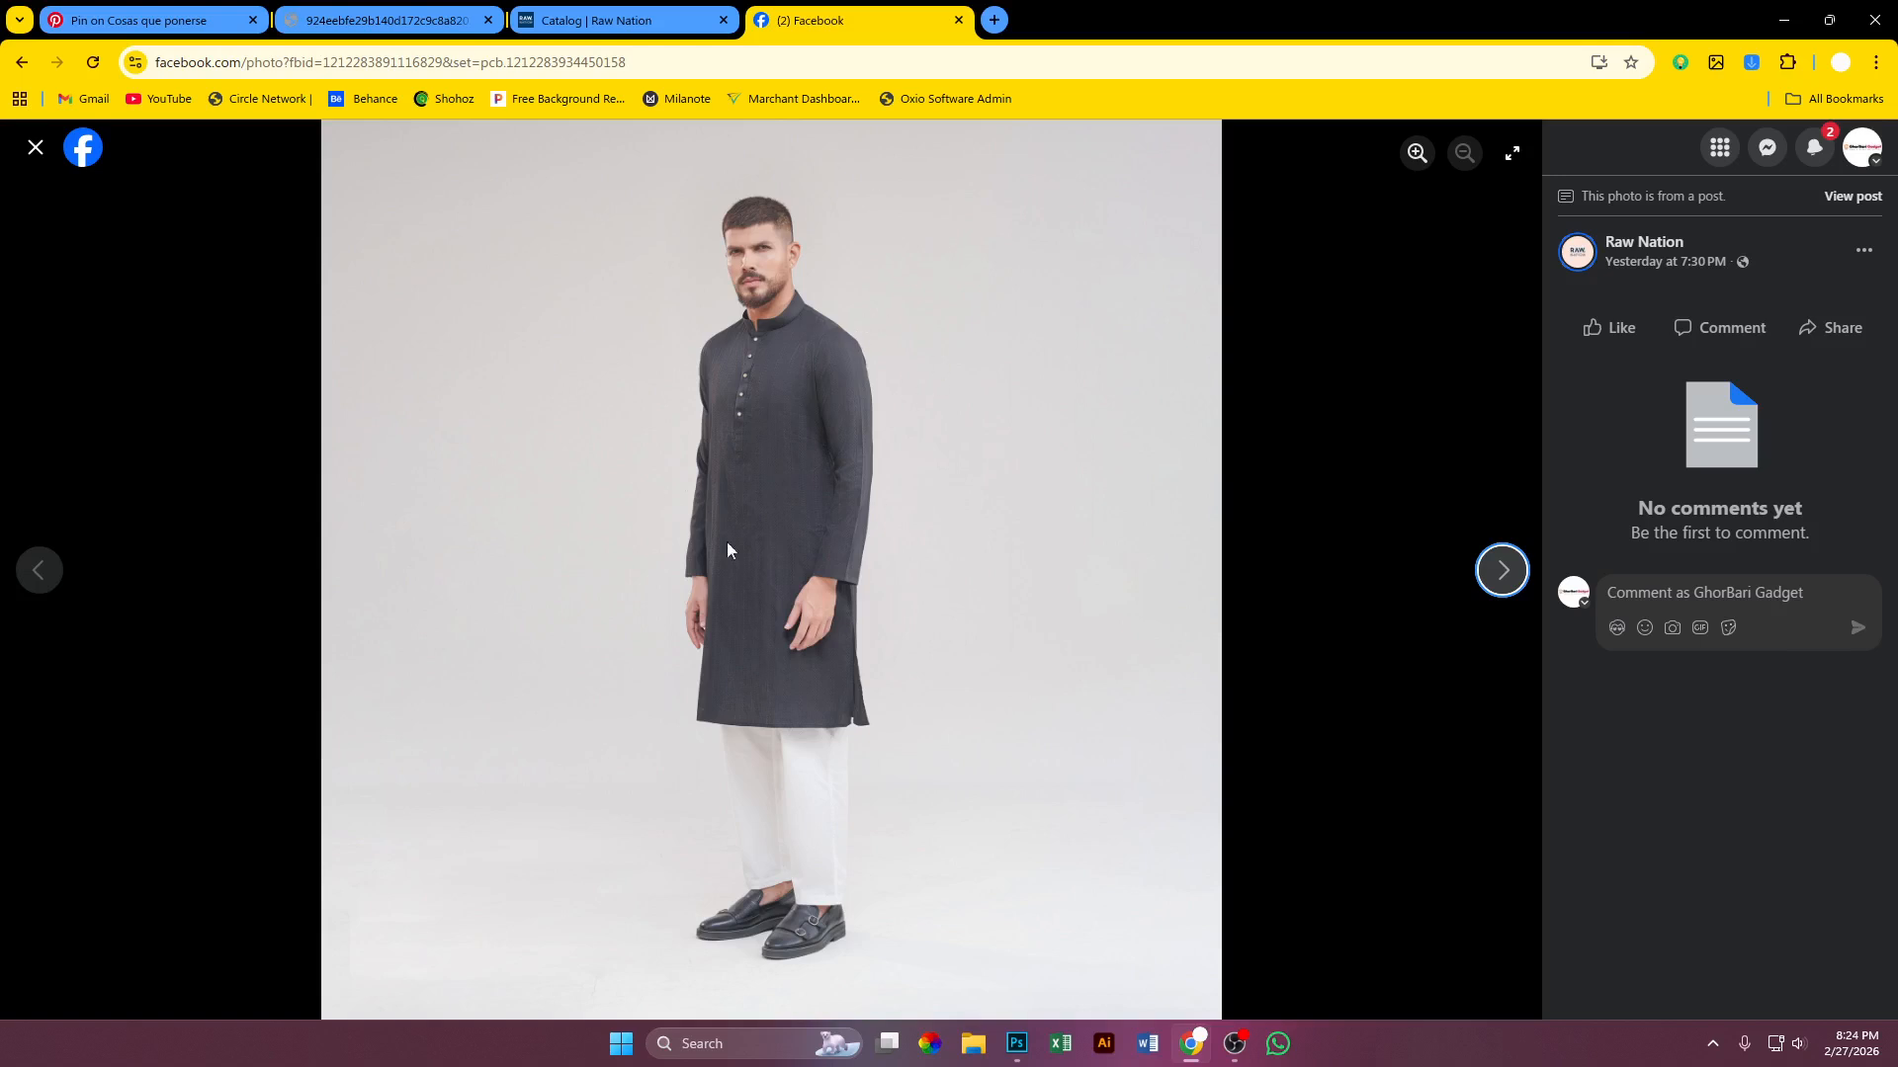
Step: Save the full-body kurta photo as a JPEG image in the Downloads folder
right_click(1010, 334)
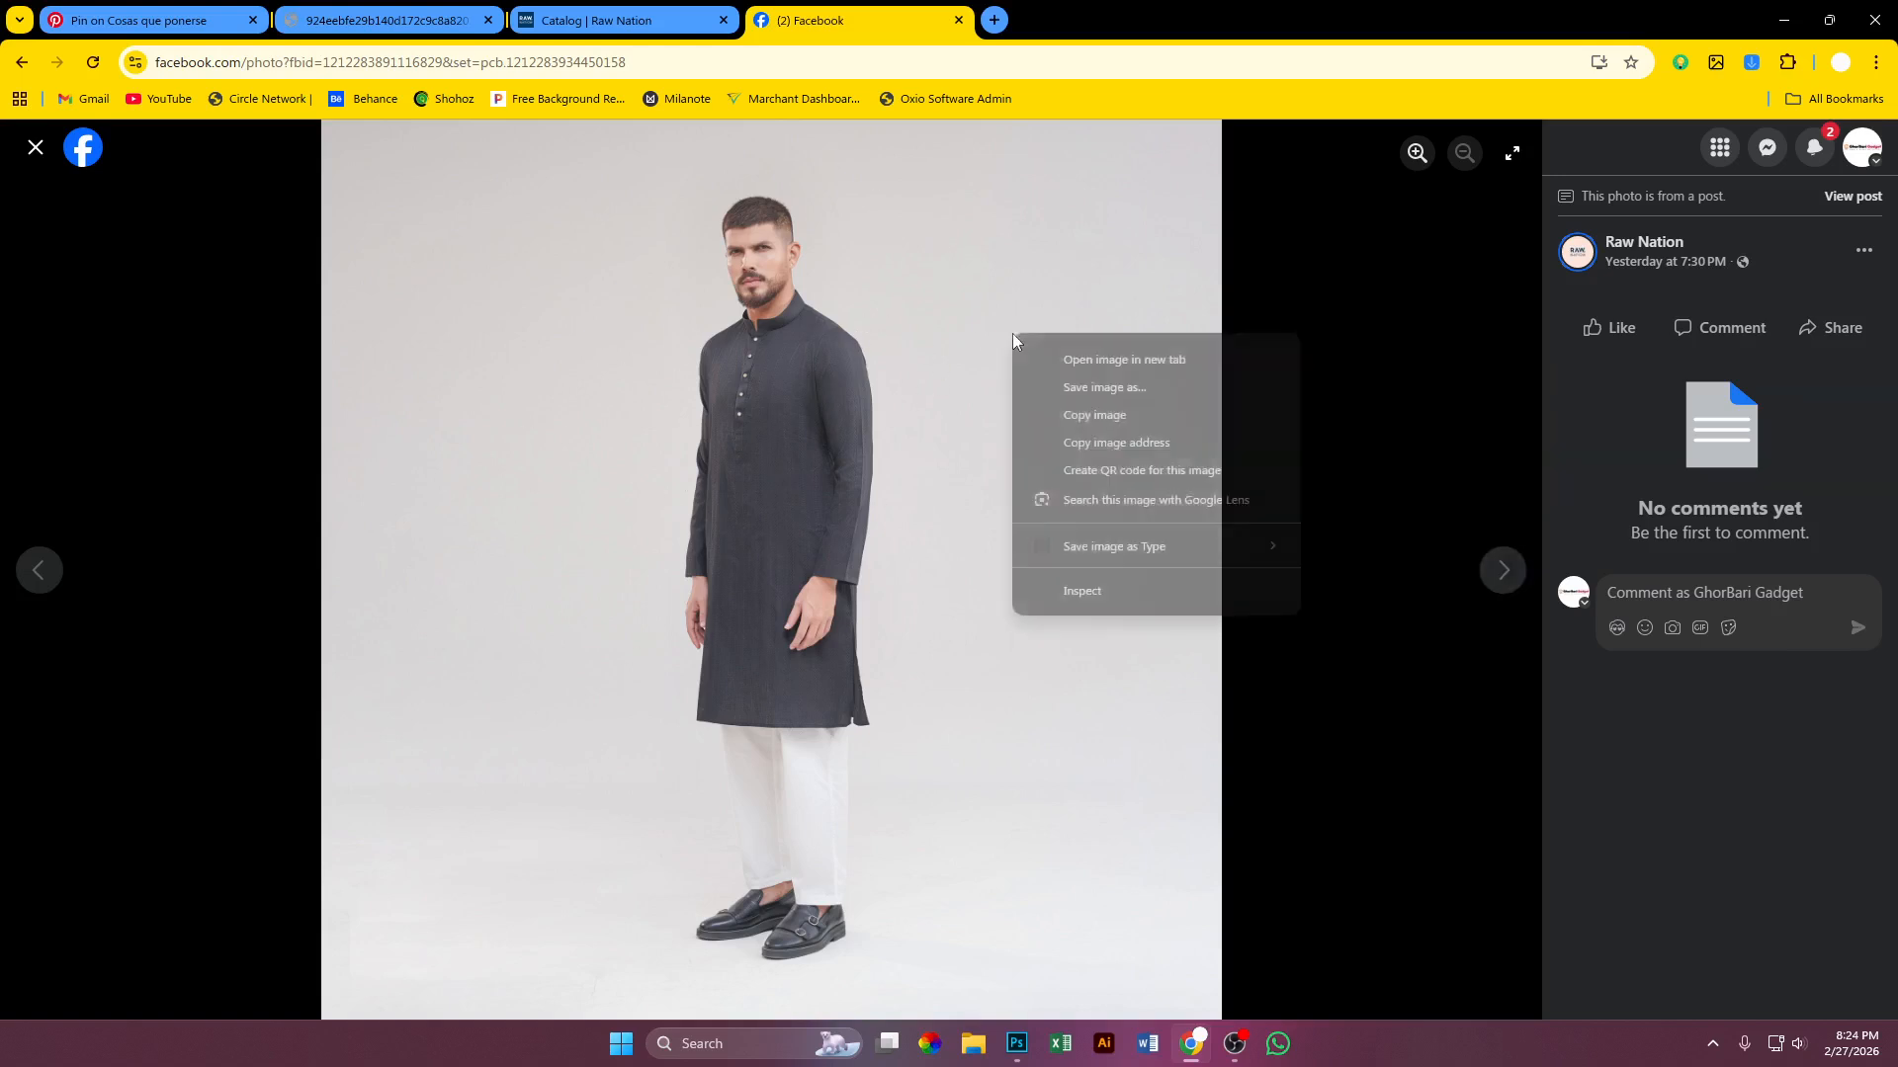
click(1144, 391)
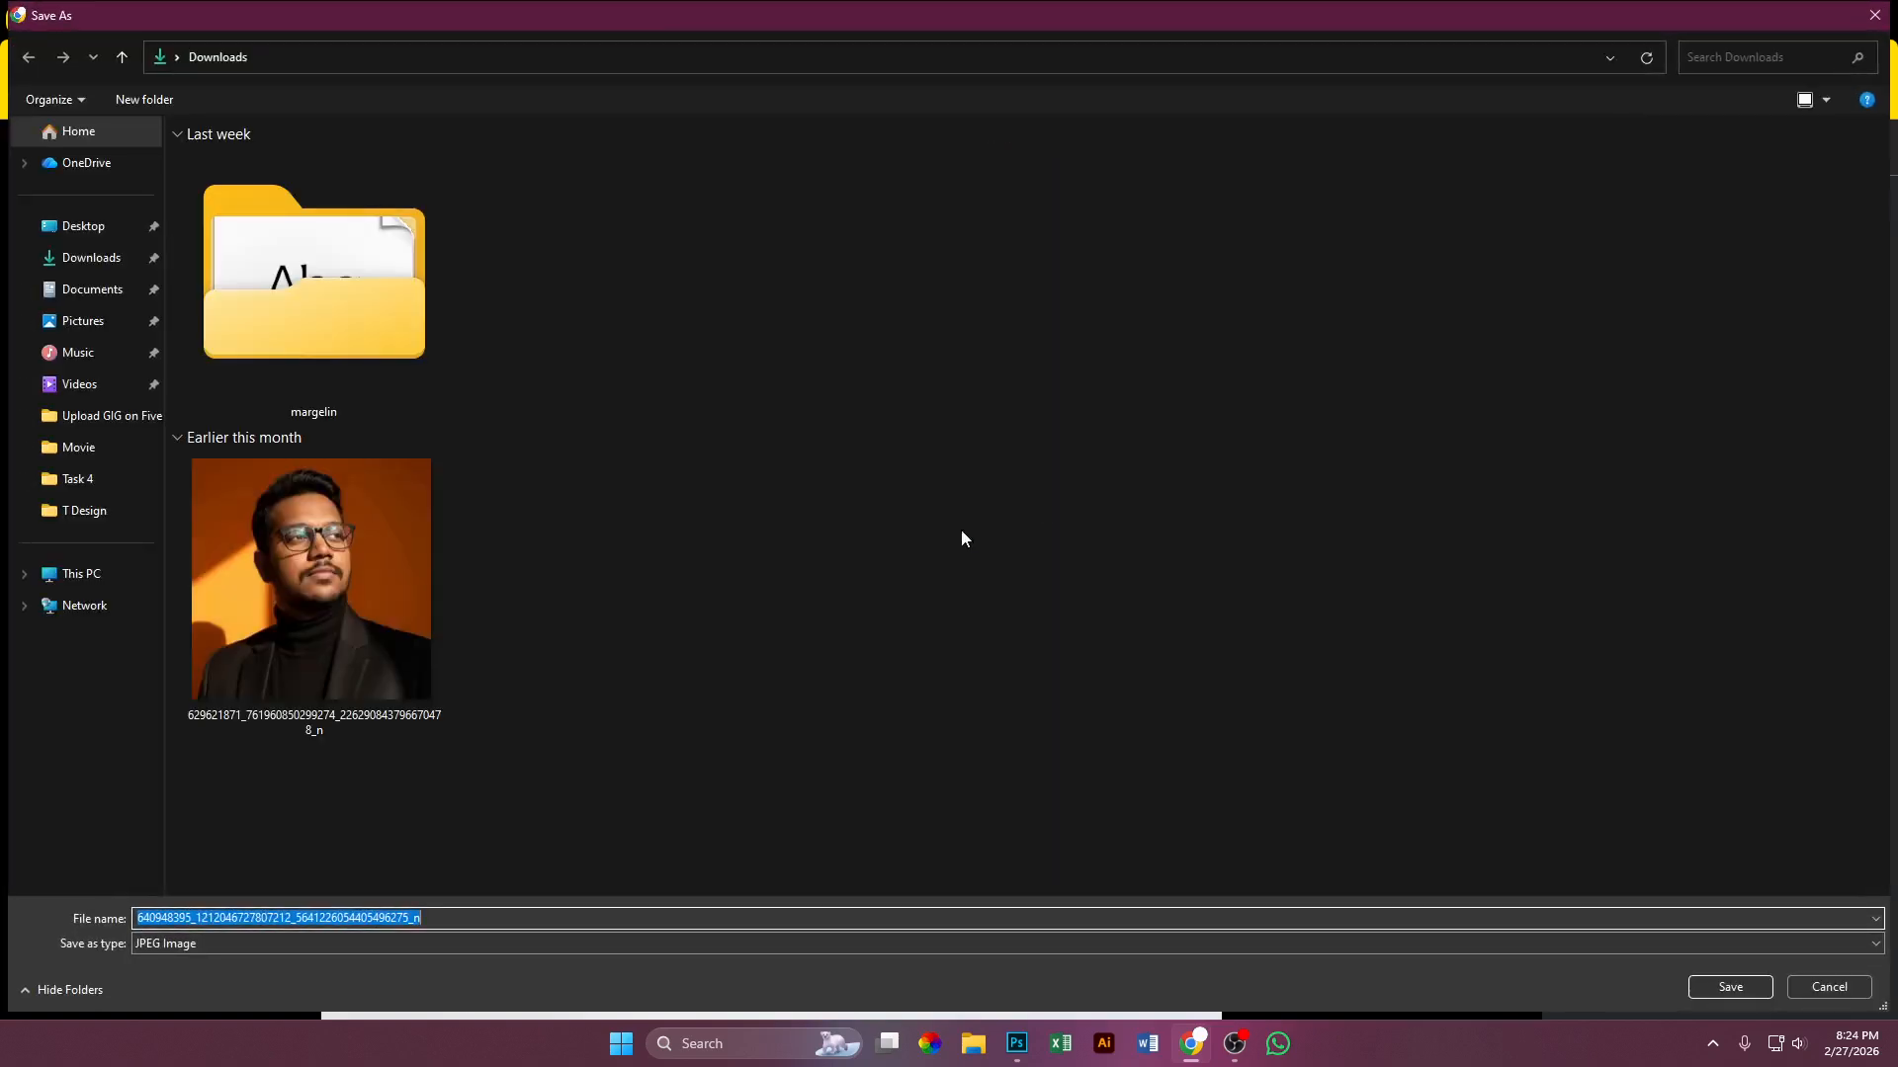
click(1730, 986)
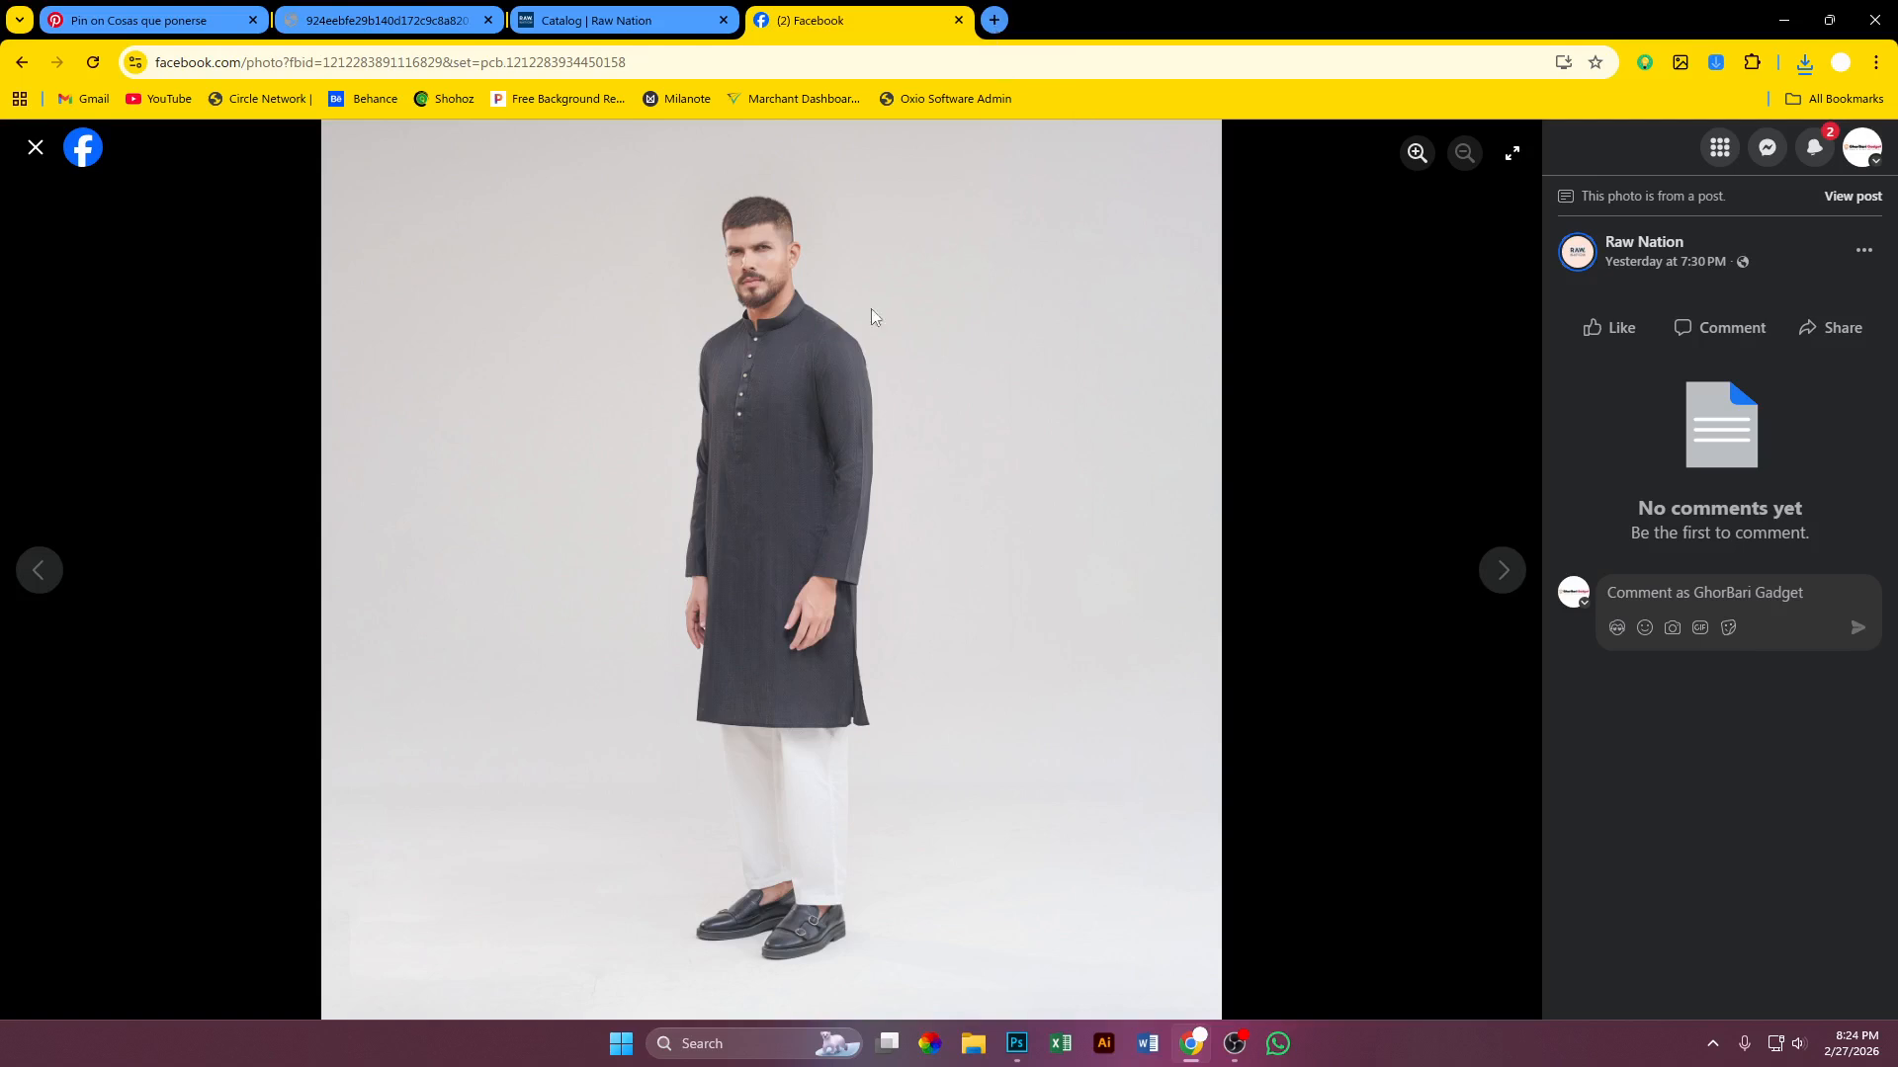
Step: Open the Pixa background remover in a new browser tab and upload the saved kurta photo from Downloads
click(995, 20)
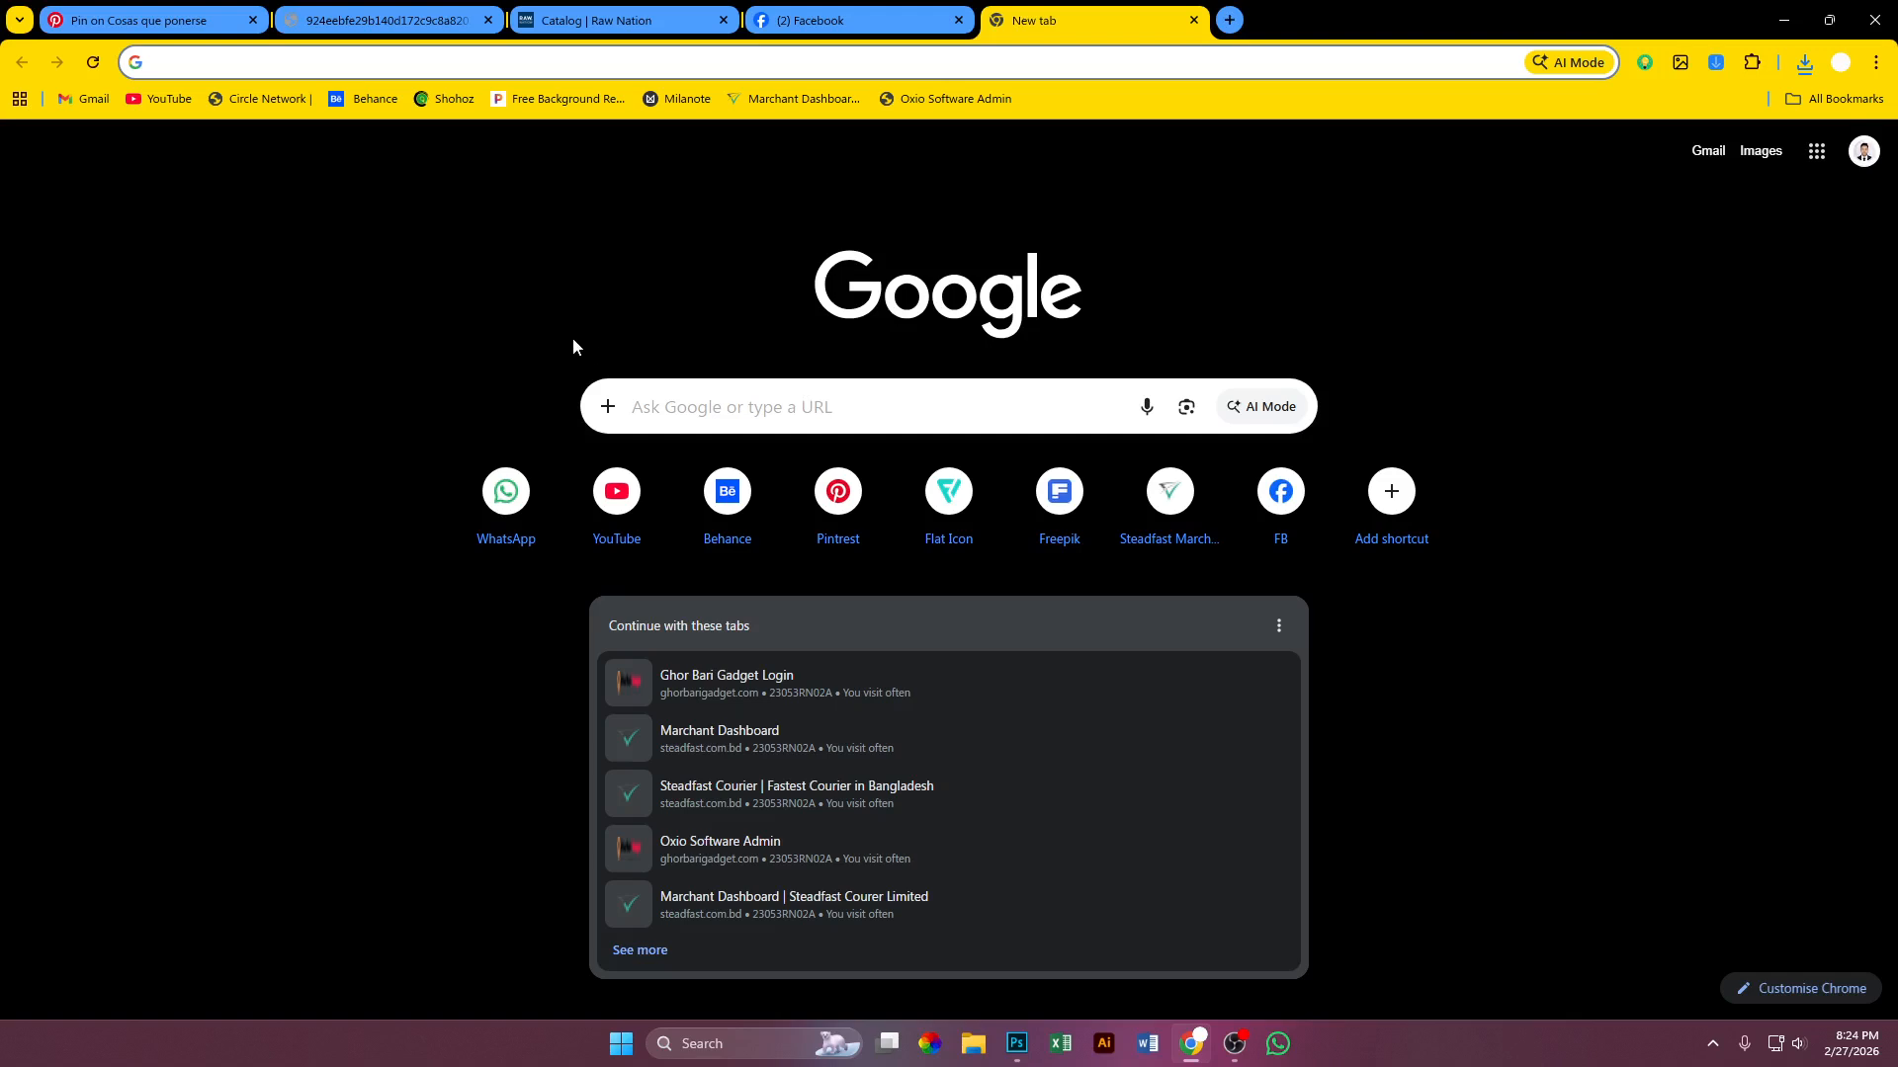
click(555, 99)
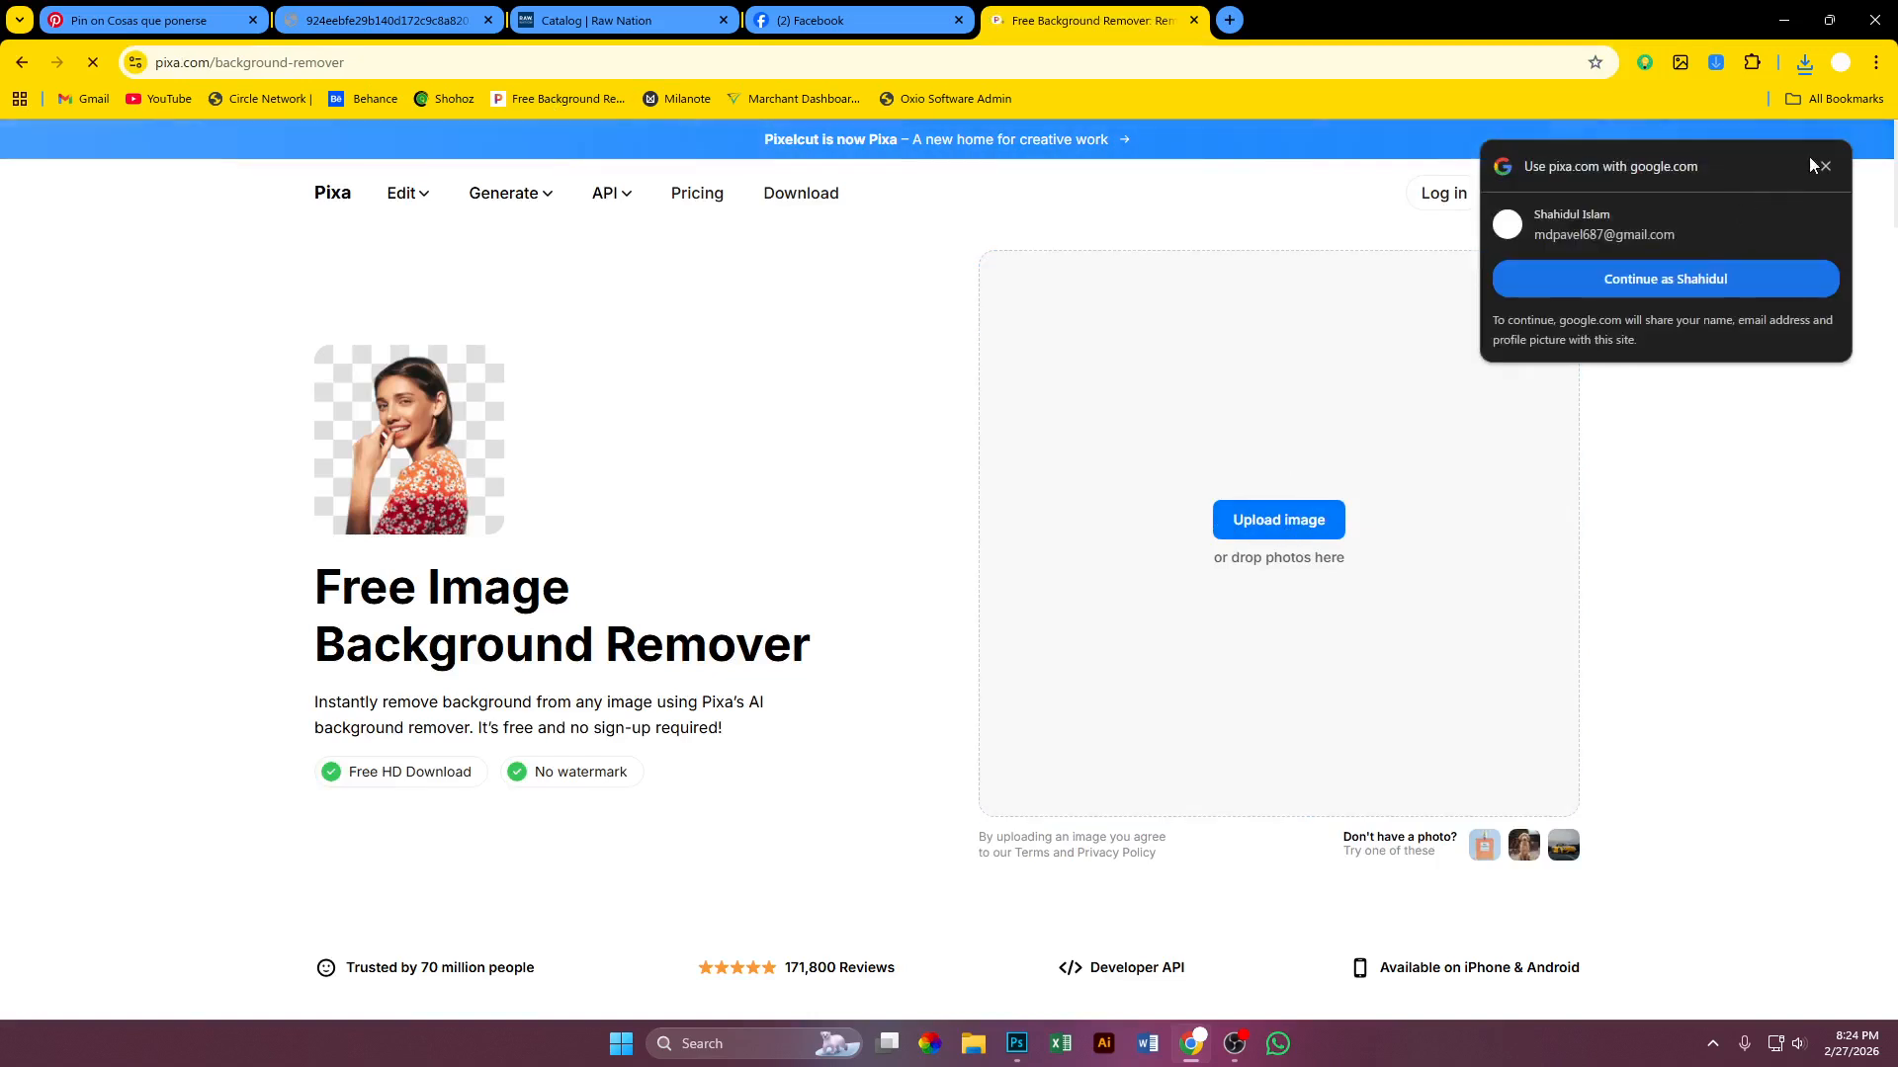
click(1824, 165)
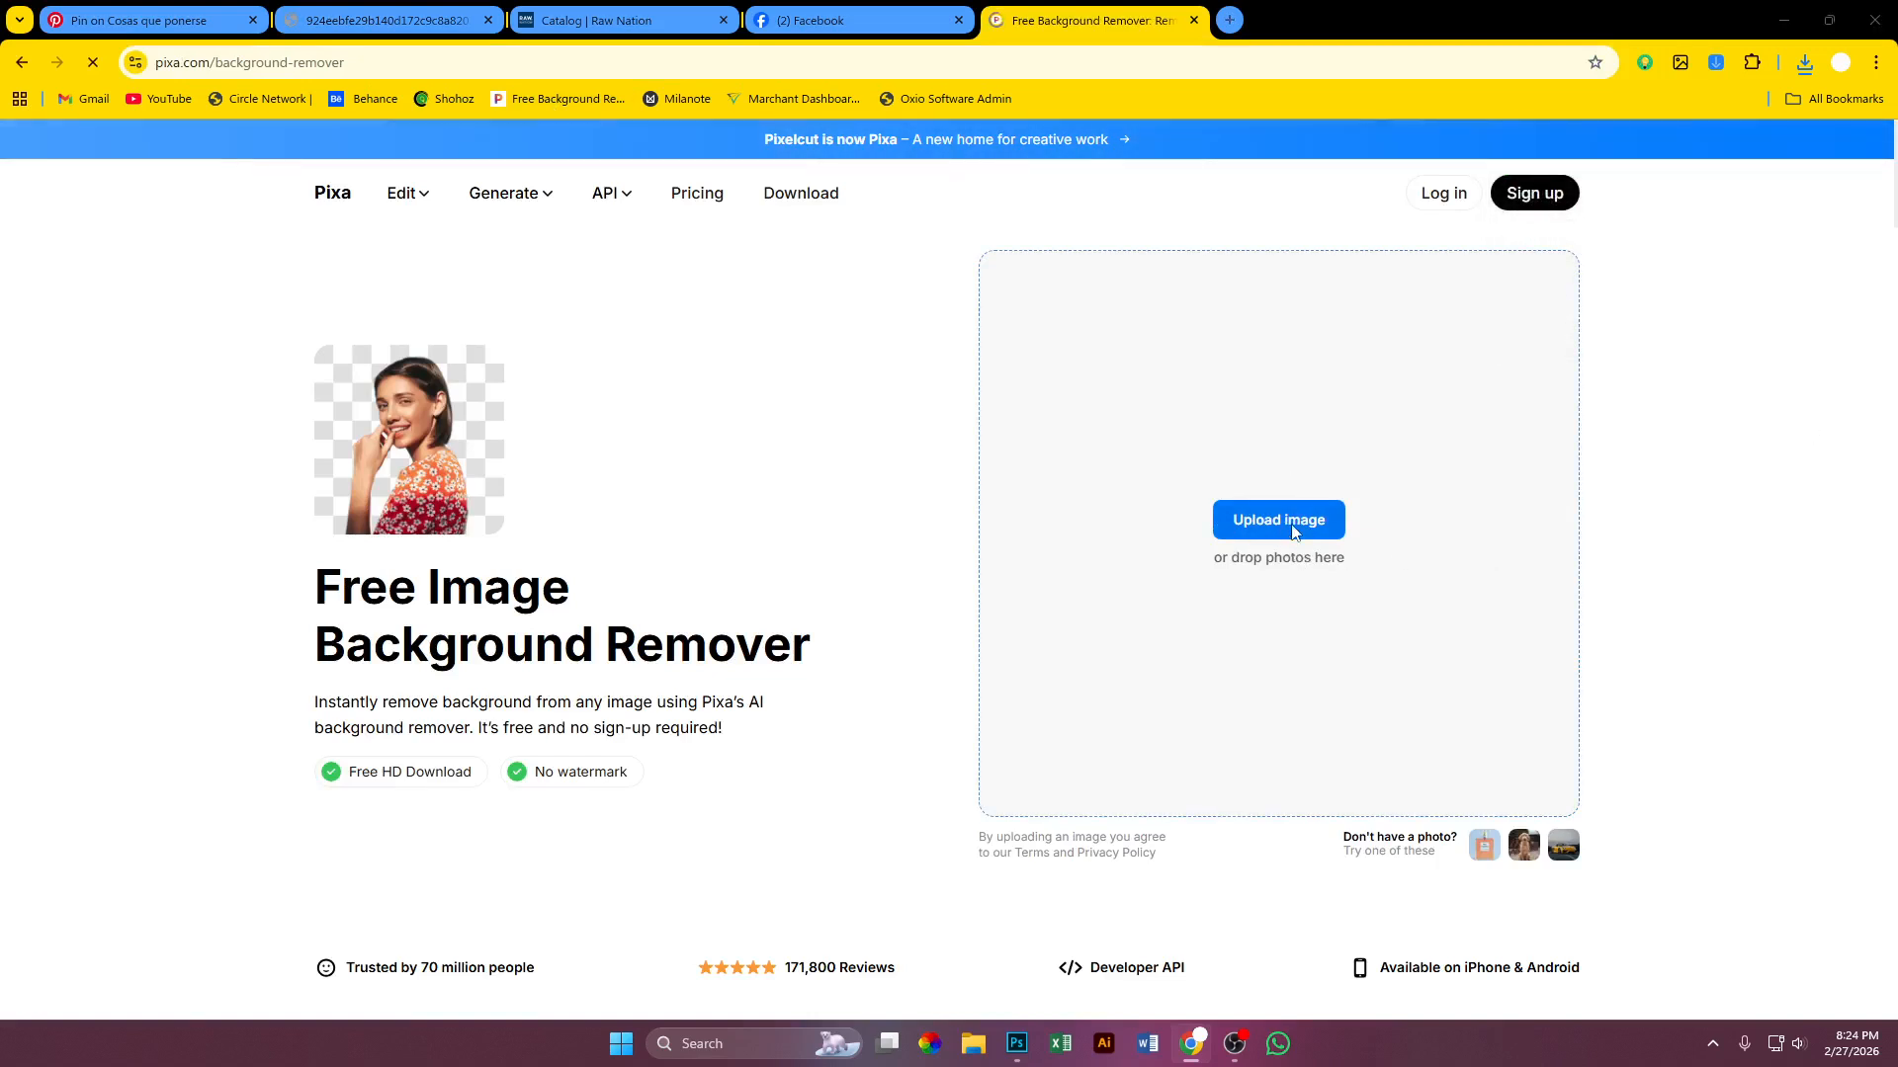
click(1292, 525)
click(428, 411)
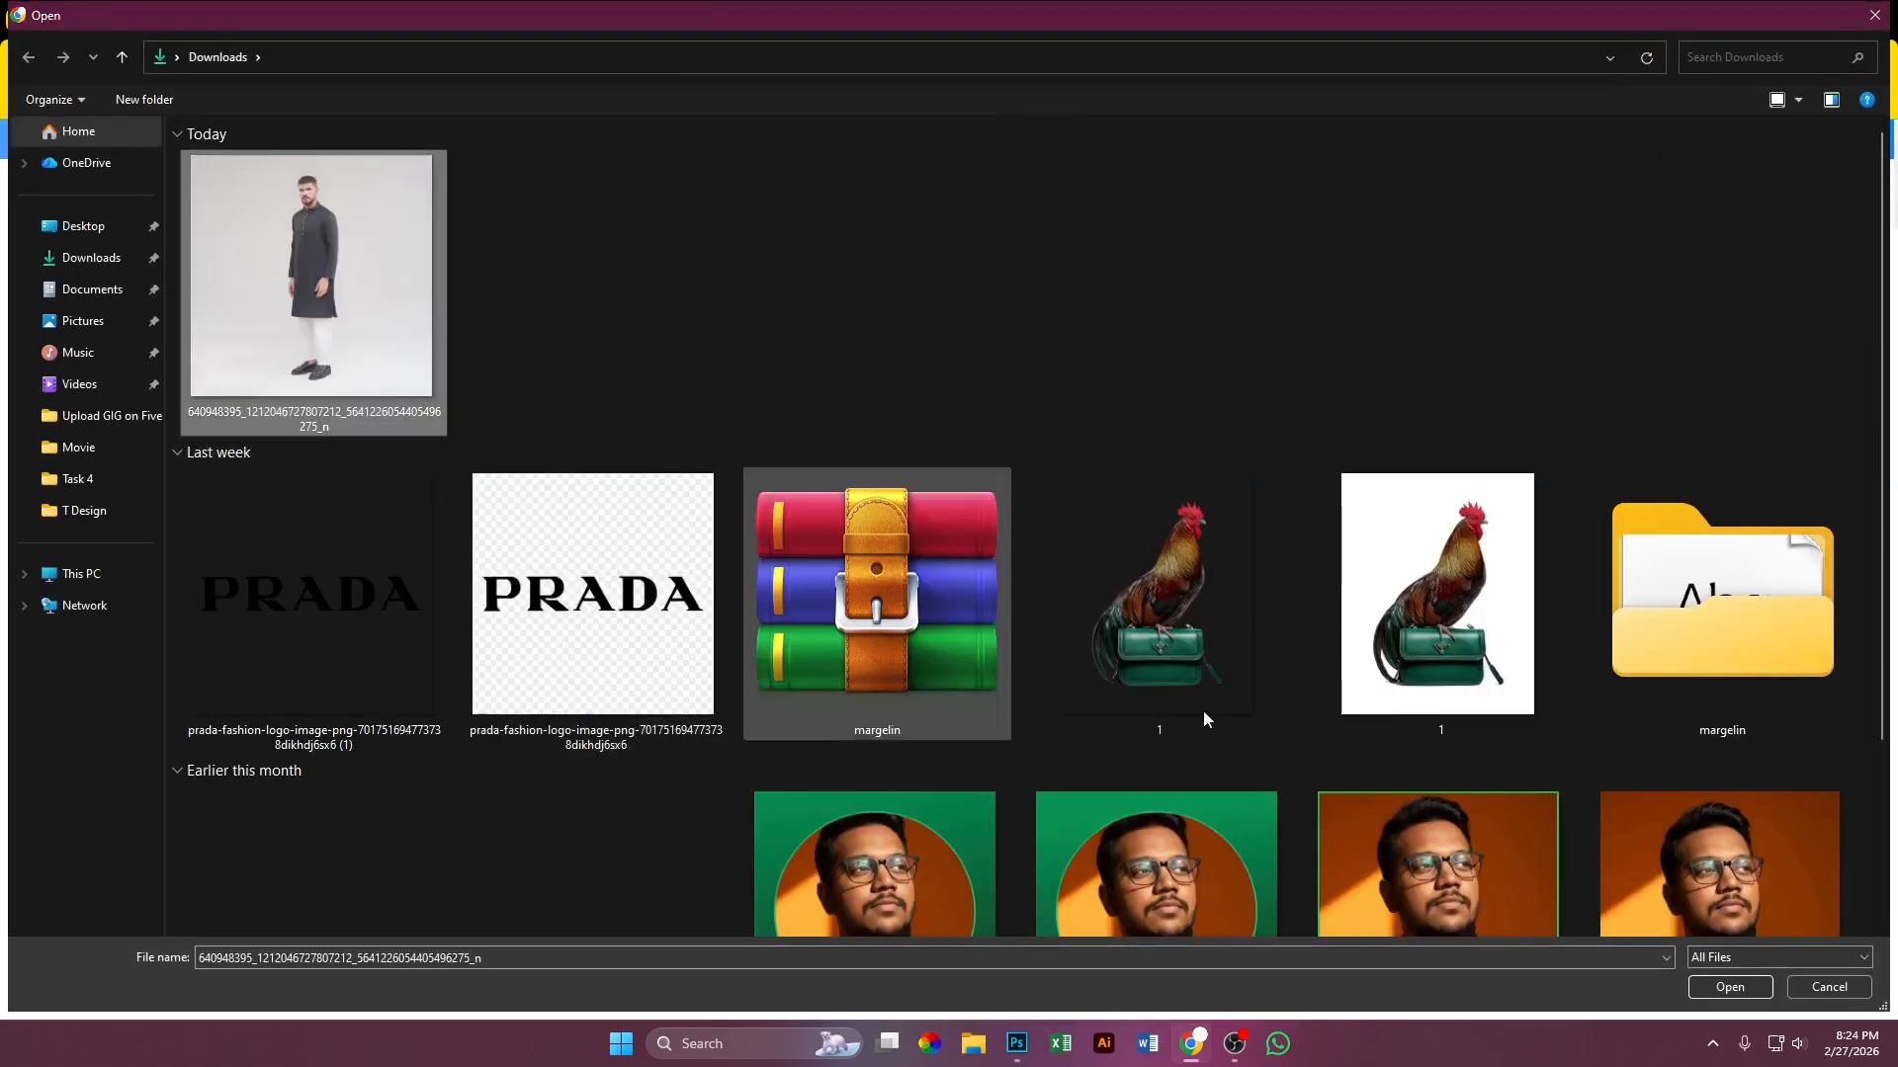
click(1717, 986)
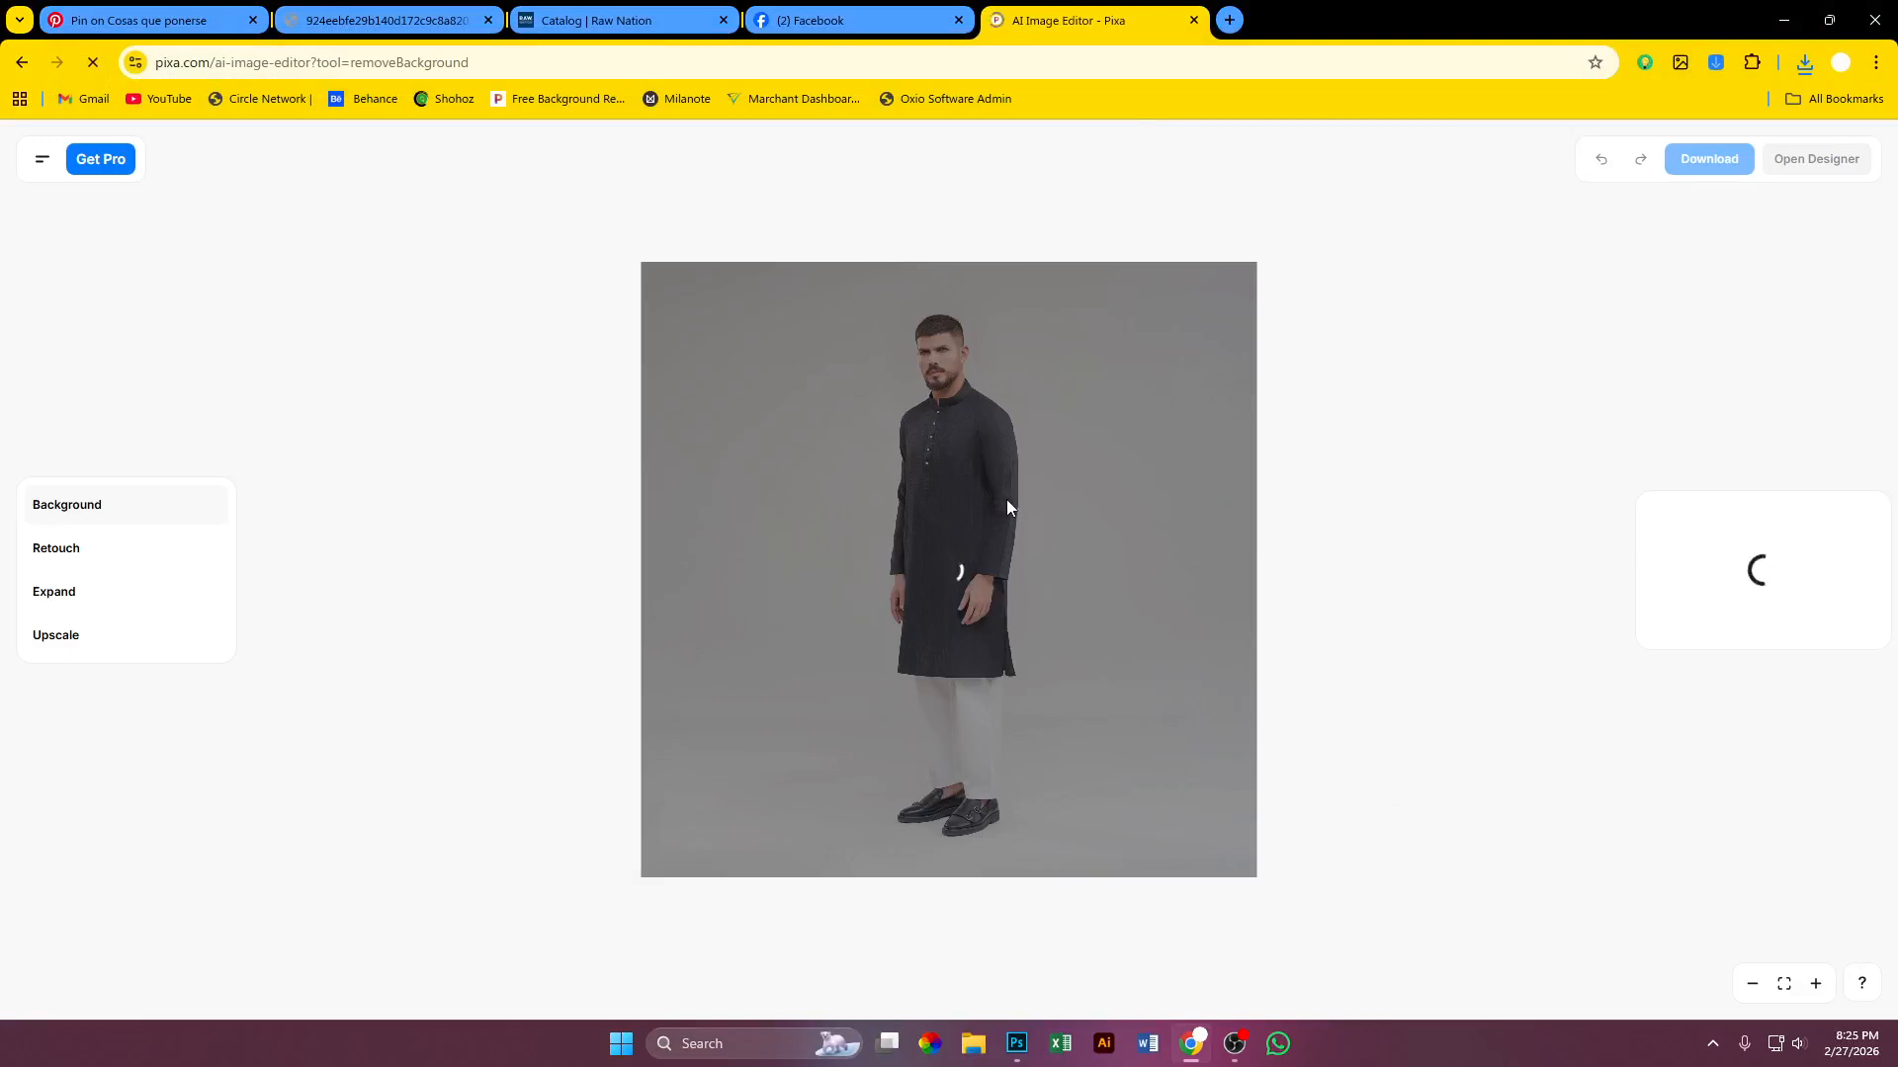
Step: Switch to Photoshop and create a new 2400 x 2400 pixel document at 300 pixels per inch with a white background
click(1018, 1044)
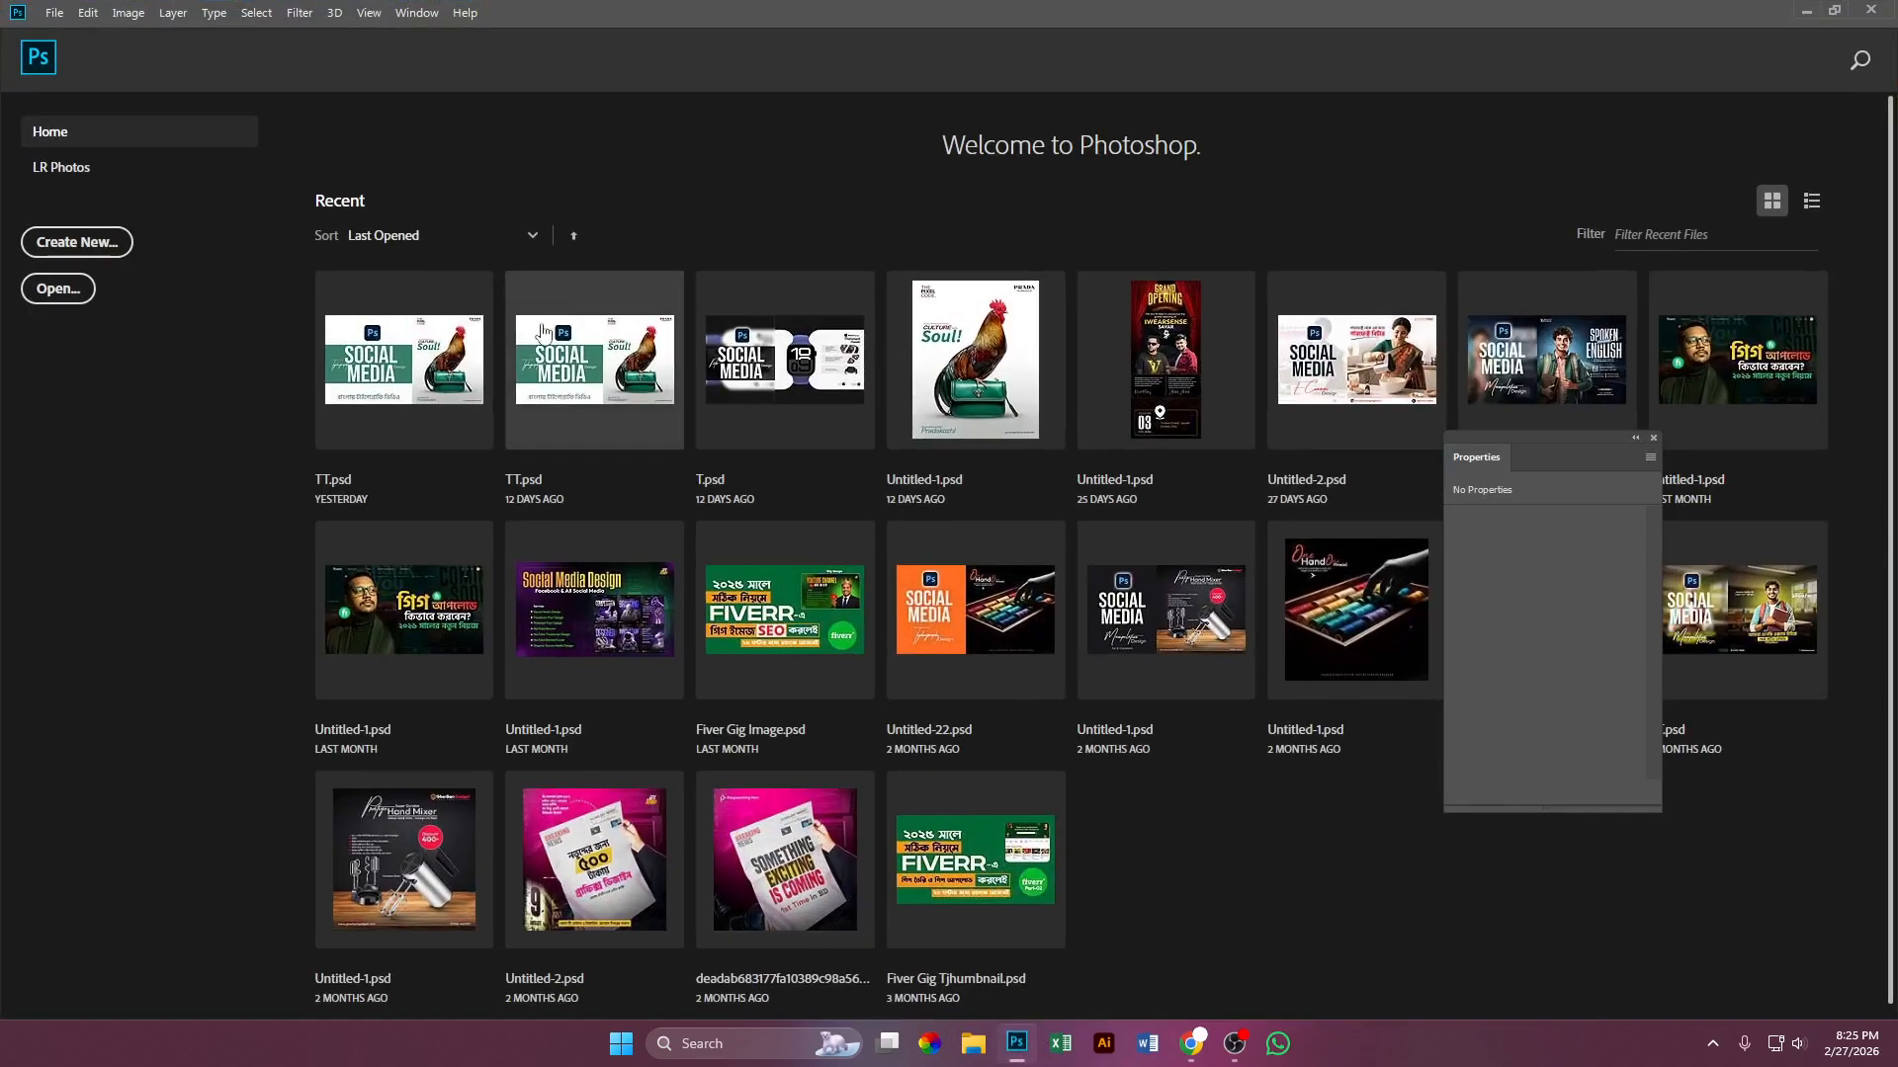
click(126, 250)
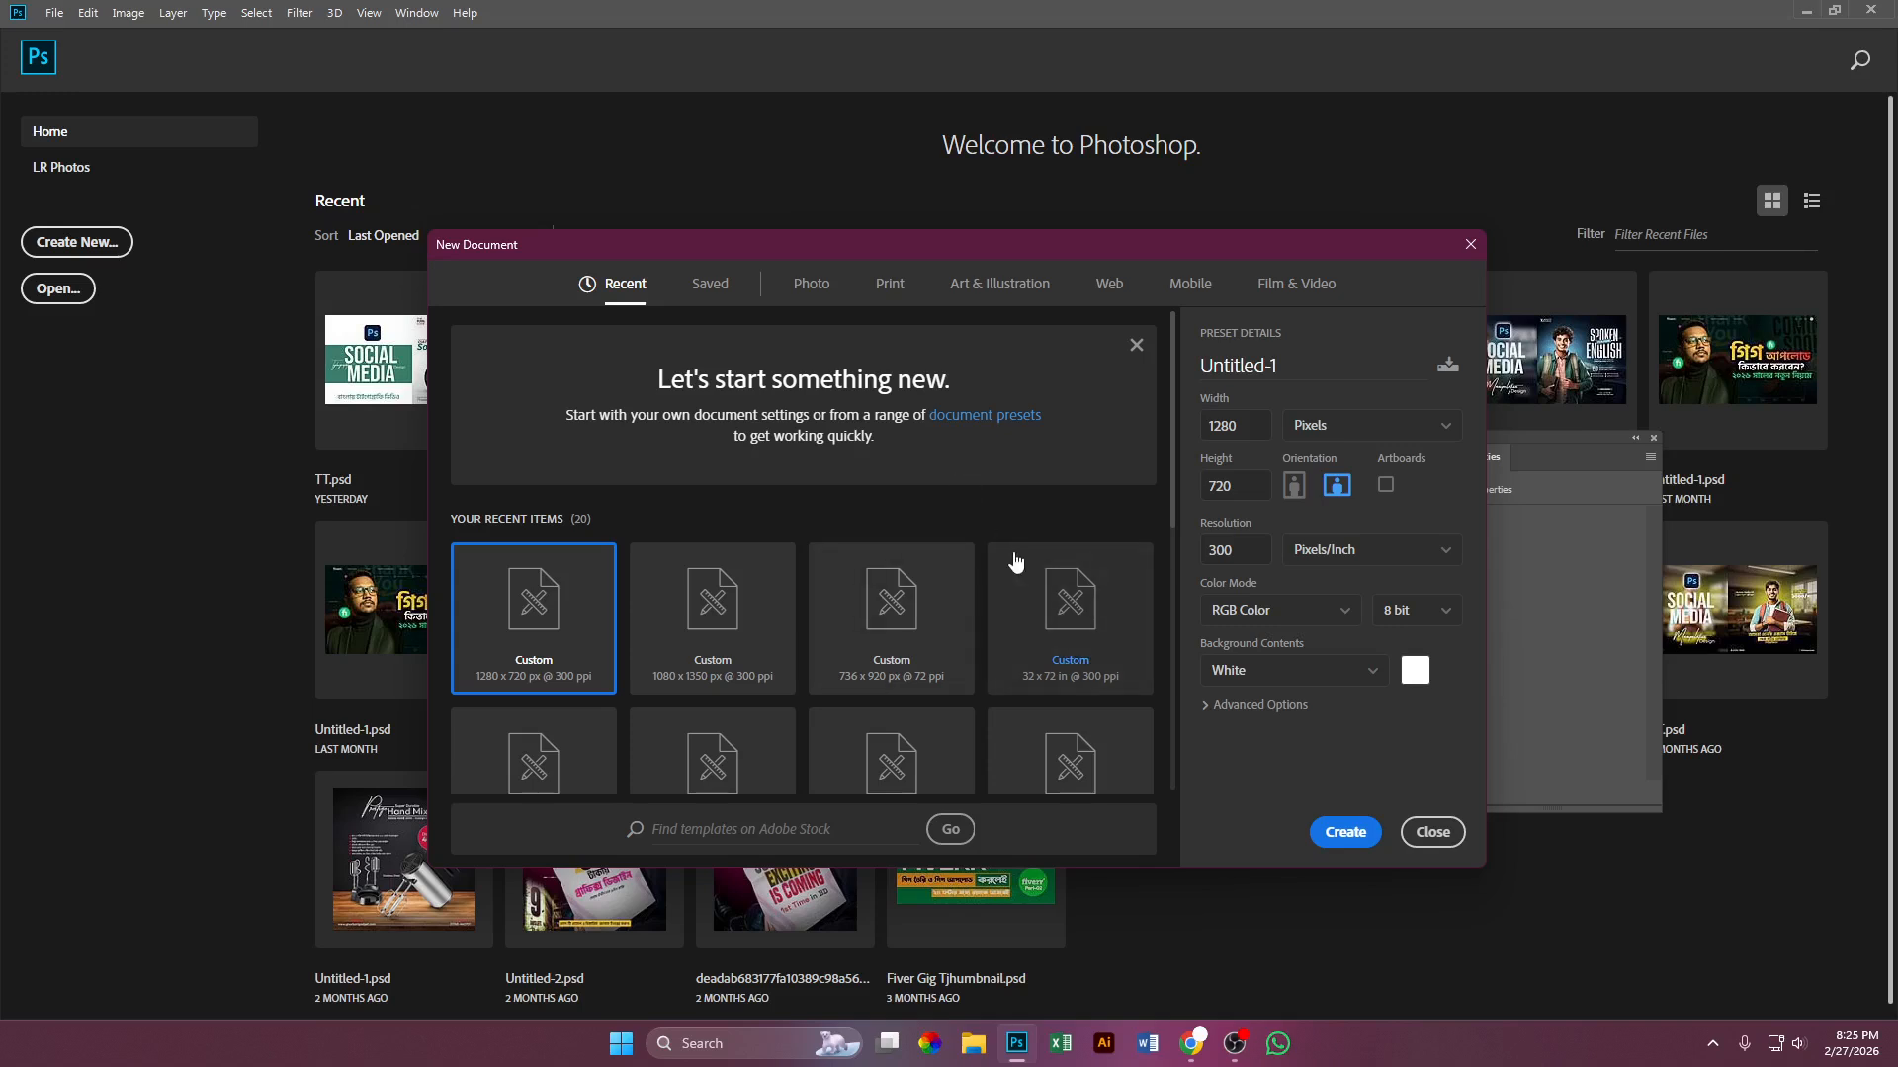
drag(1268, 428, 1167, 435)
text(2400)
drag(1265, 496, 1144, 512)
text(2400)
click(1344, 832)
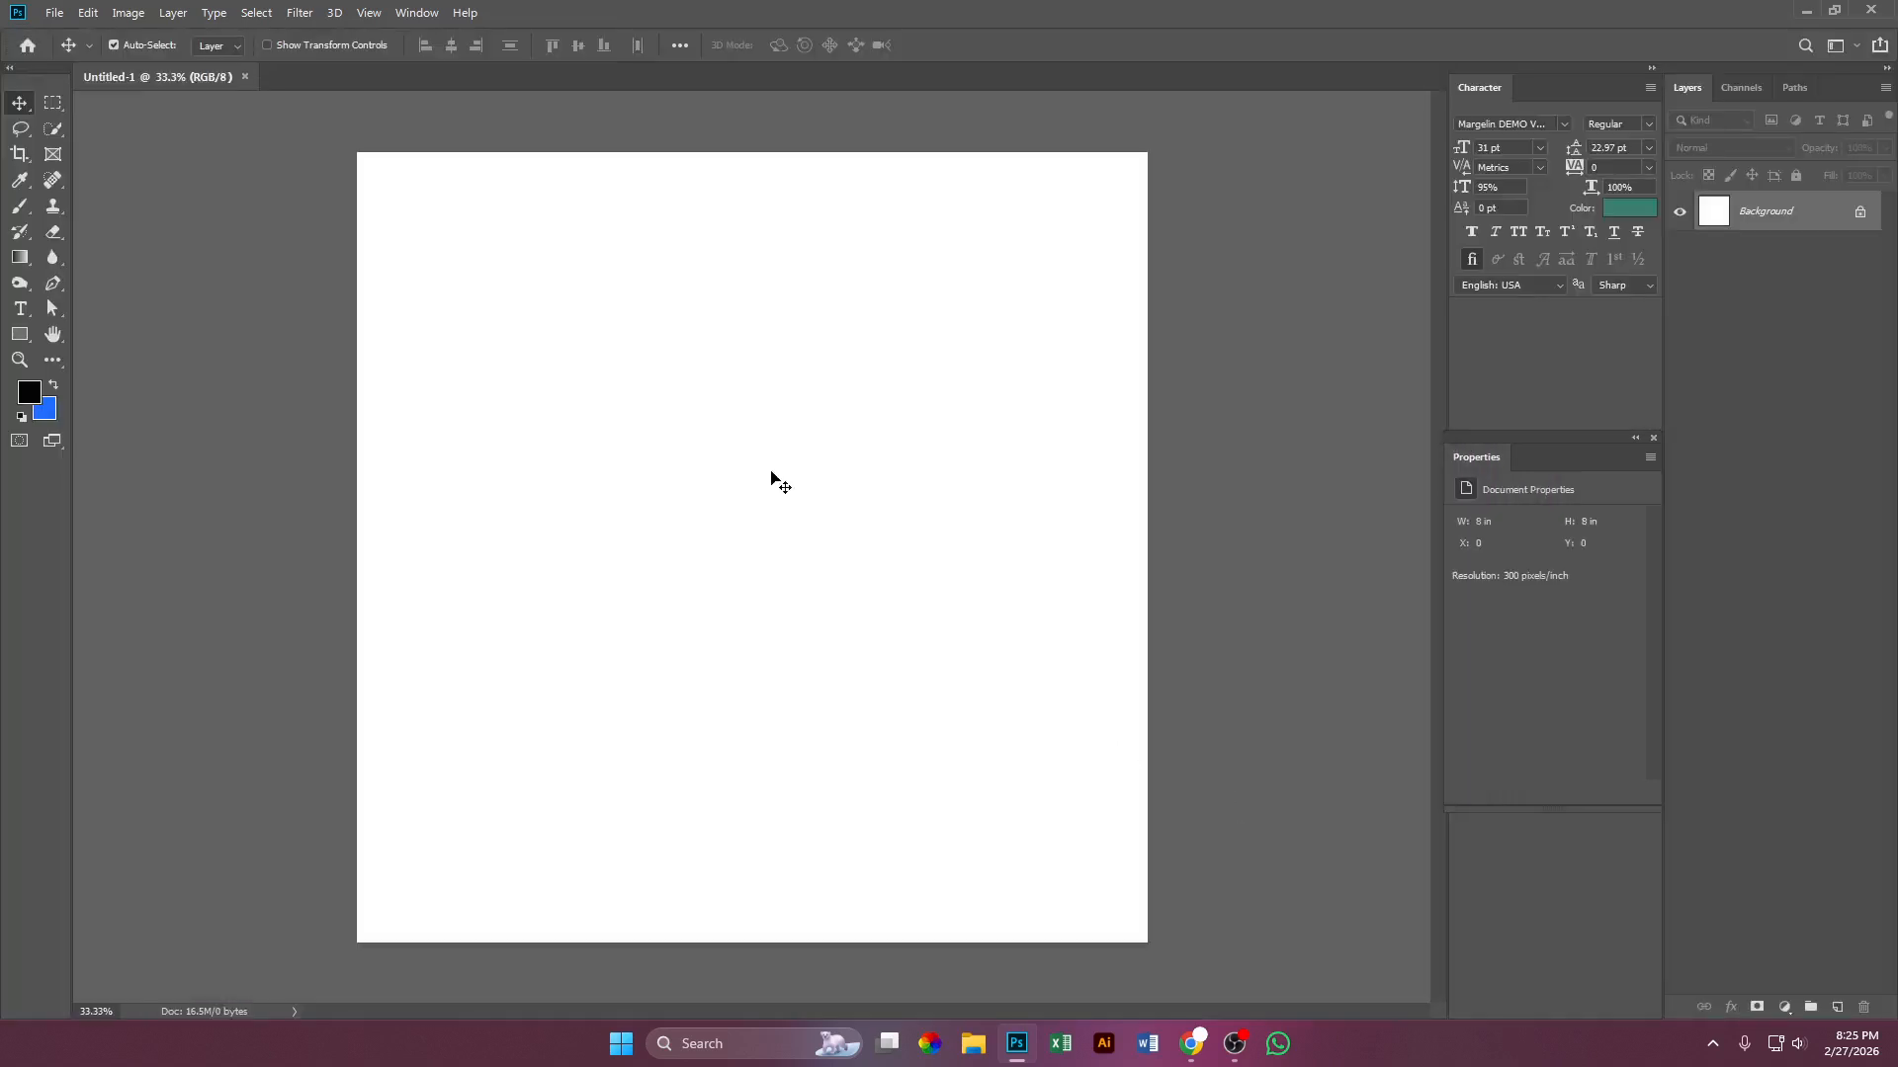
Step: Show the rulers and place four margin guides about 0.3 inch inside the canvas's top, left, right and bottom edges
scroll(819, 494, down, 1)
scroll(819, 495, up, 1)
key(ctrl)
key(ctrl+r)
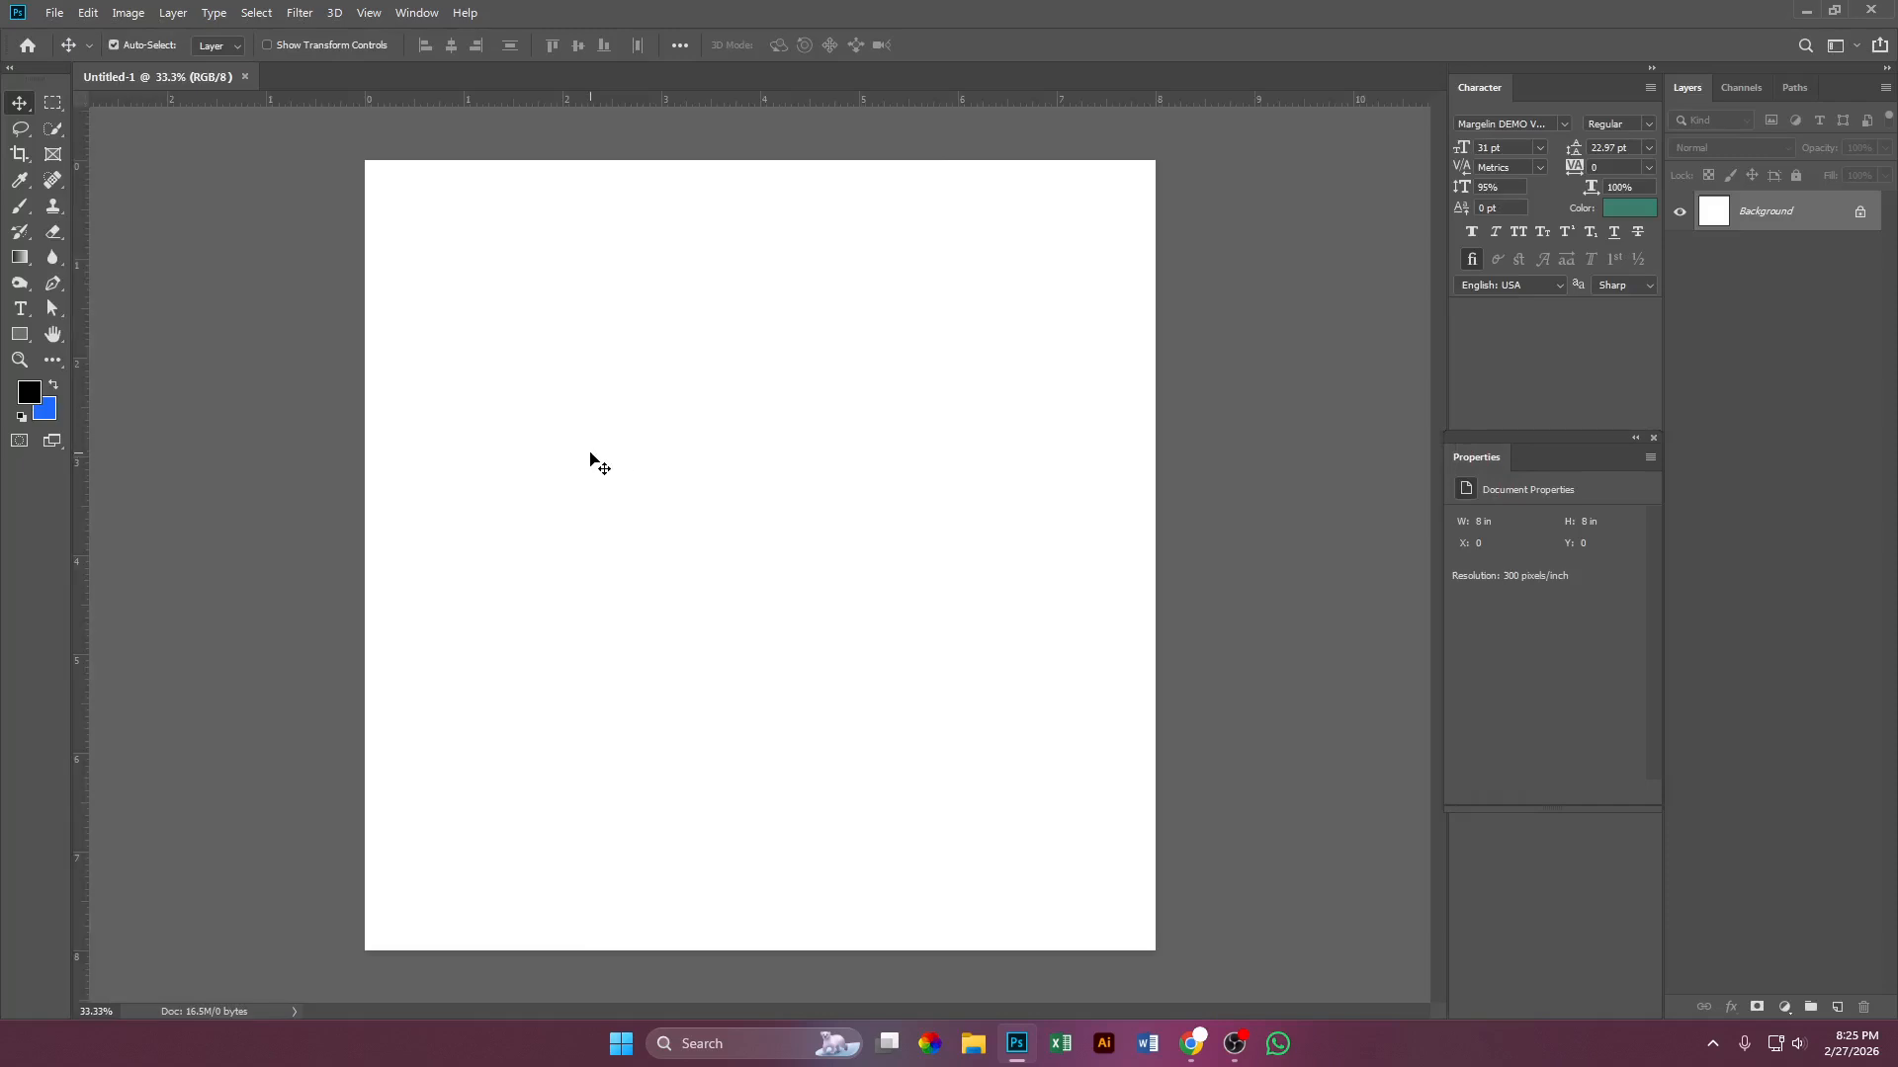
drag(517, 97, 517, 191)
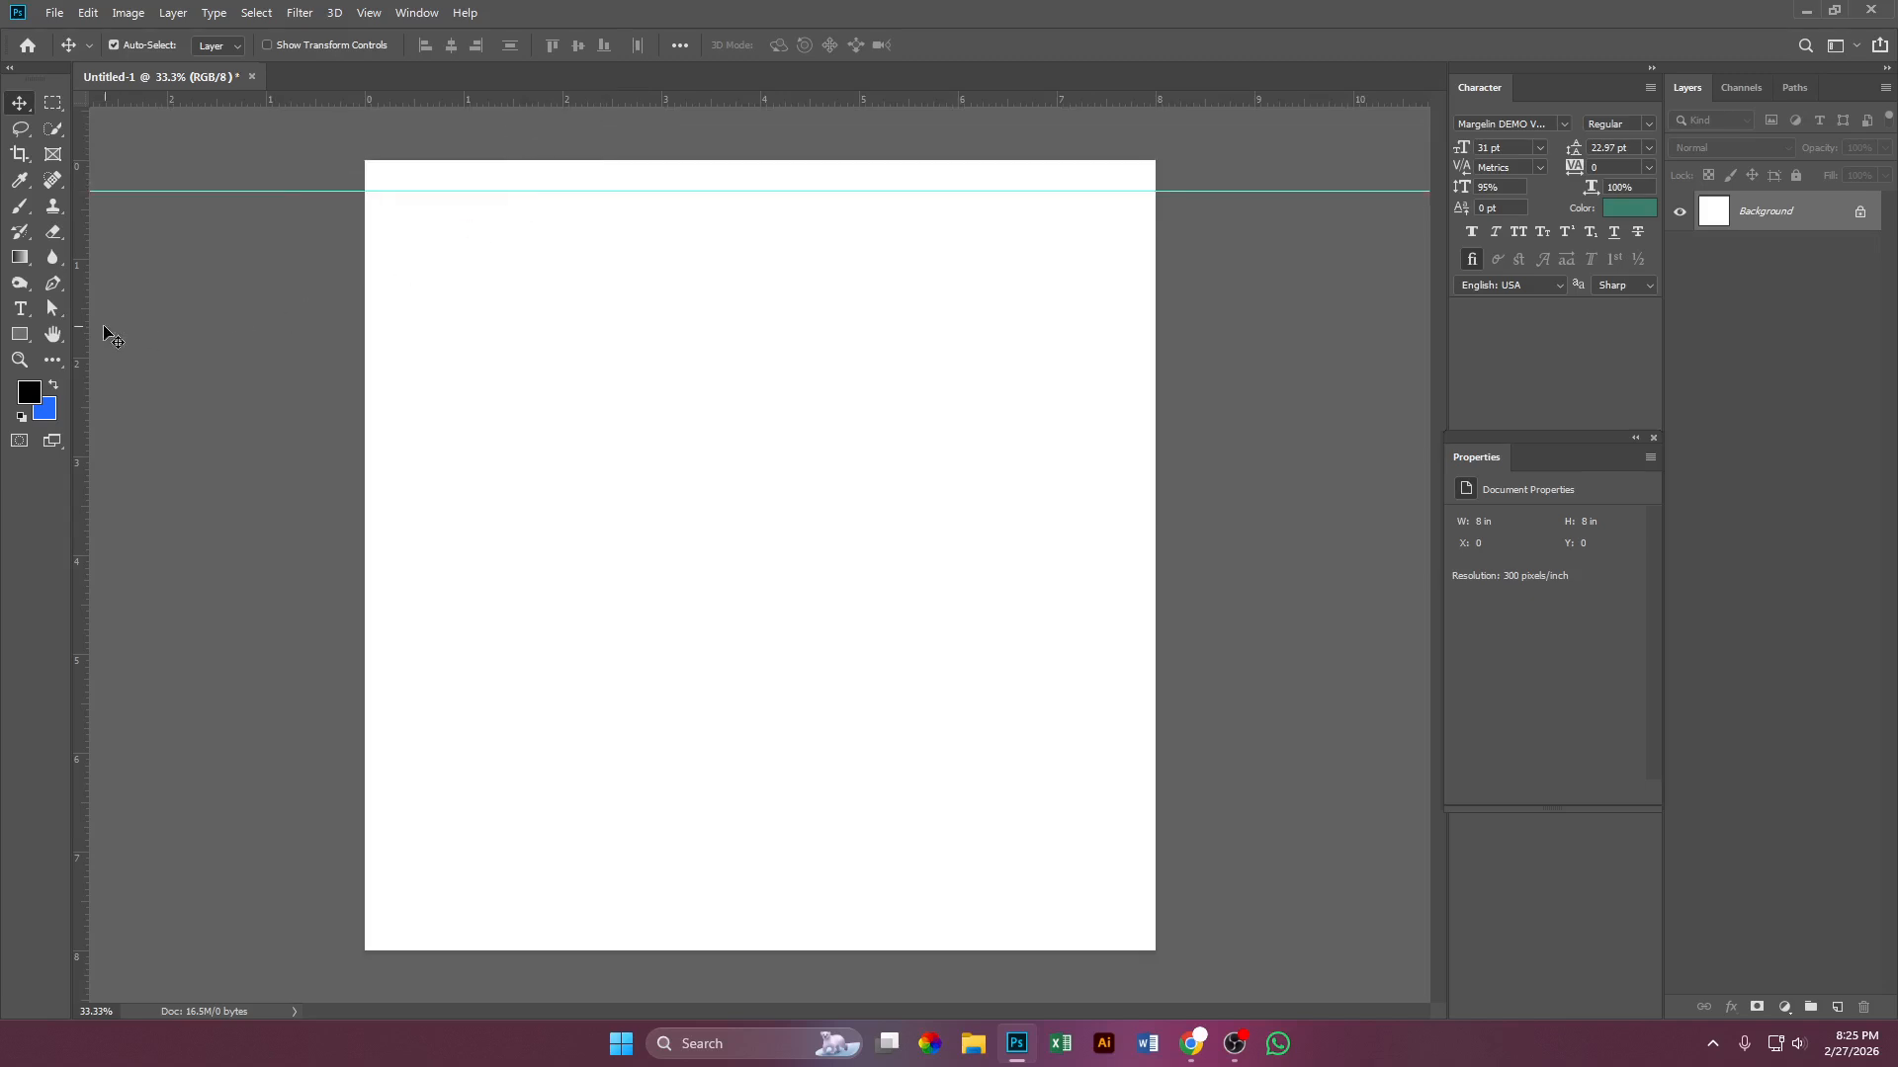
drag(77, 400, 394, 464)
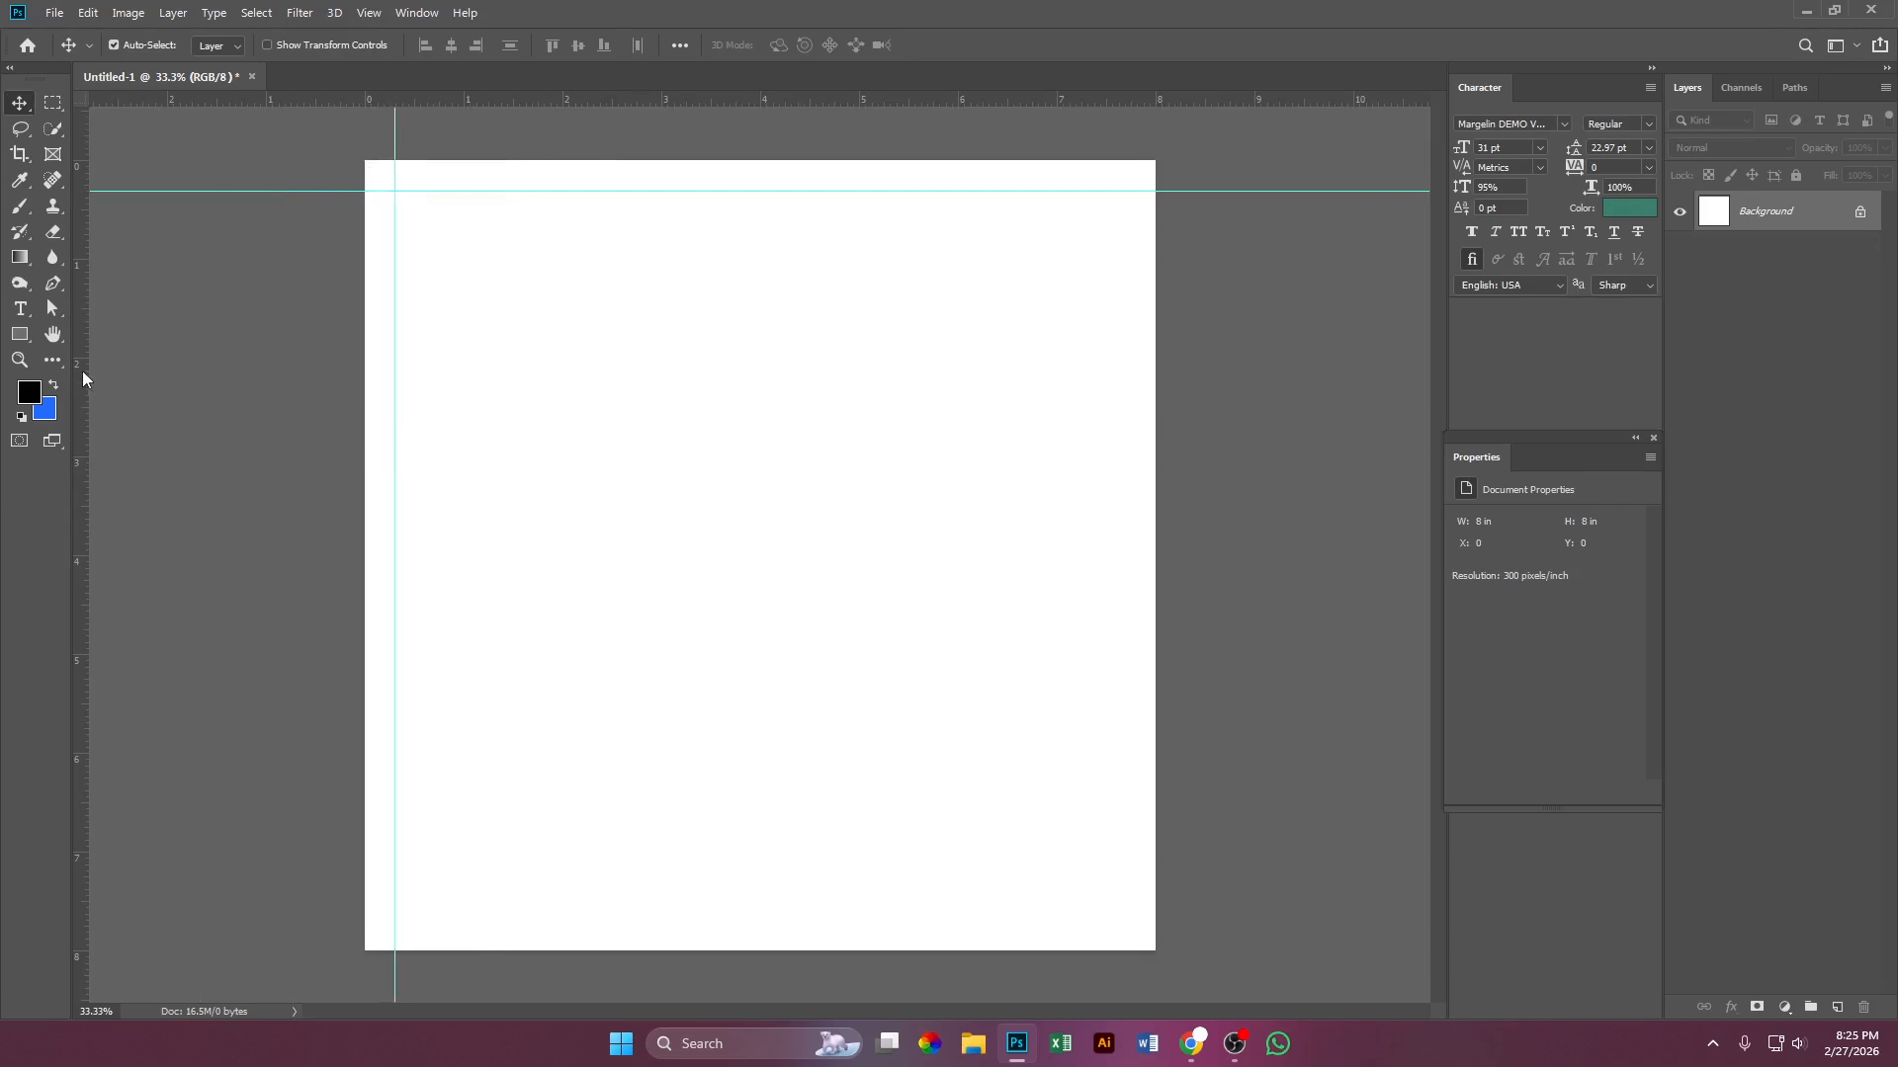
drag(81, 381, 1129, 427)
drag(925, 101, 941, 926)
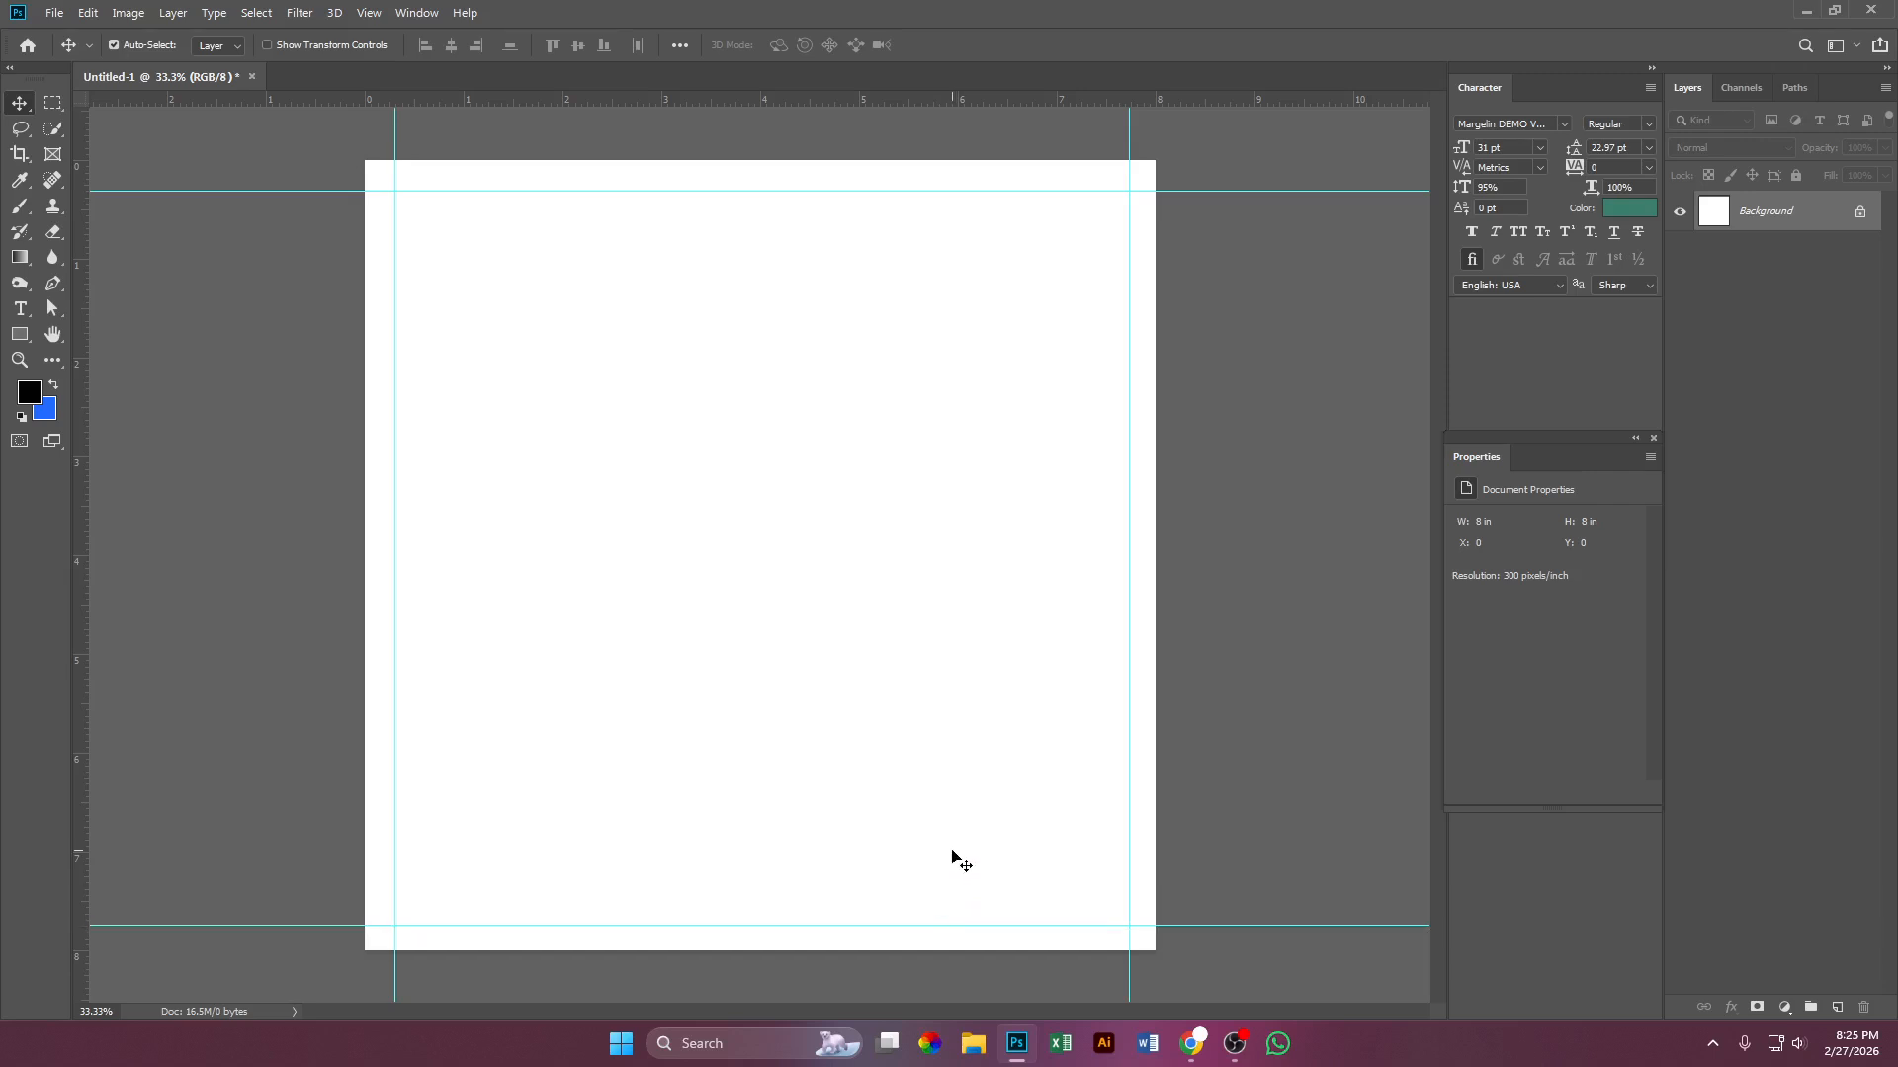
scroll(862, 654, up, 1)
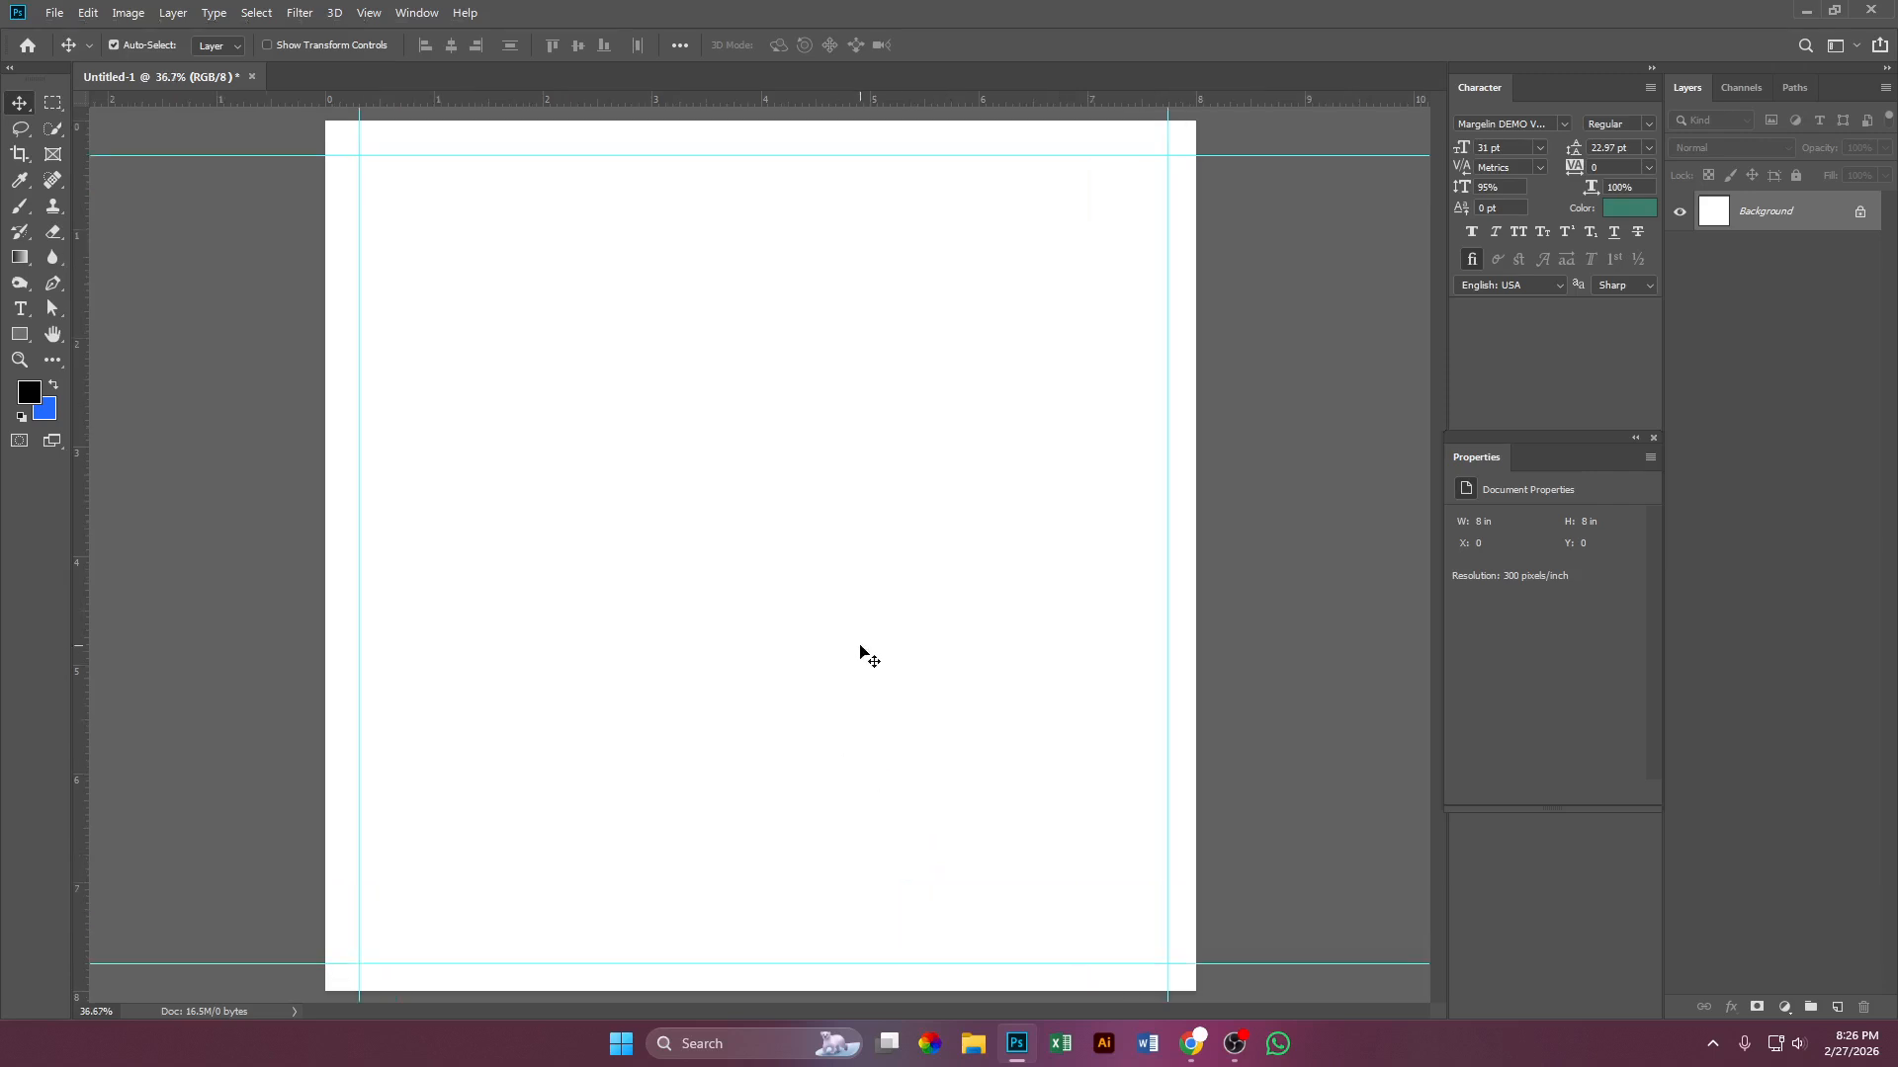
scroll(861, 652, down, 1)
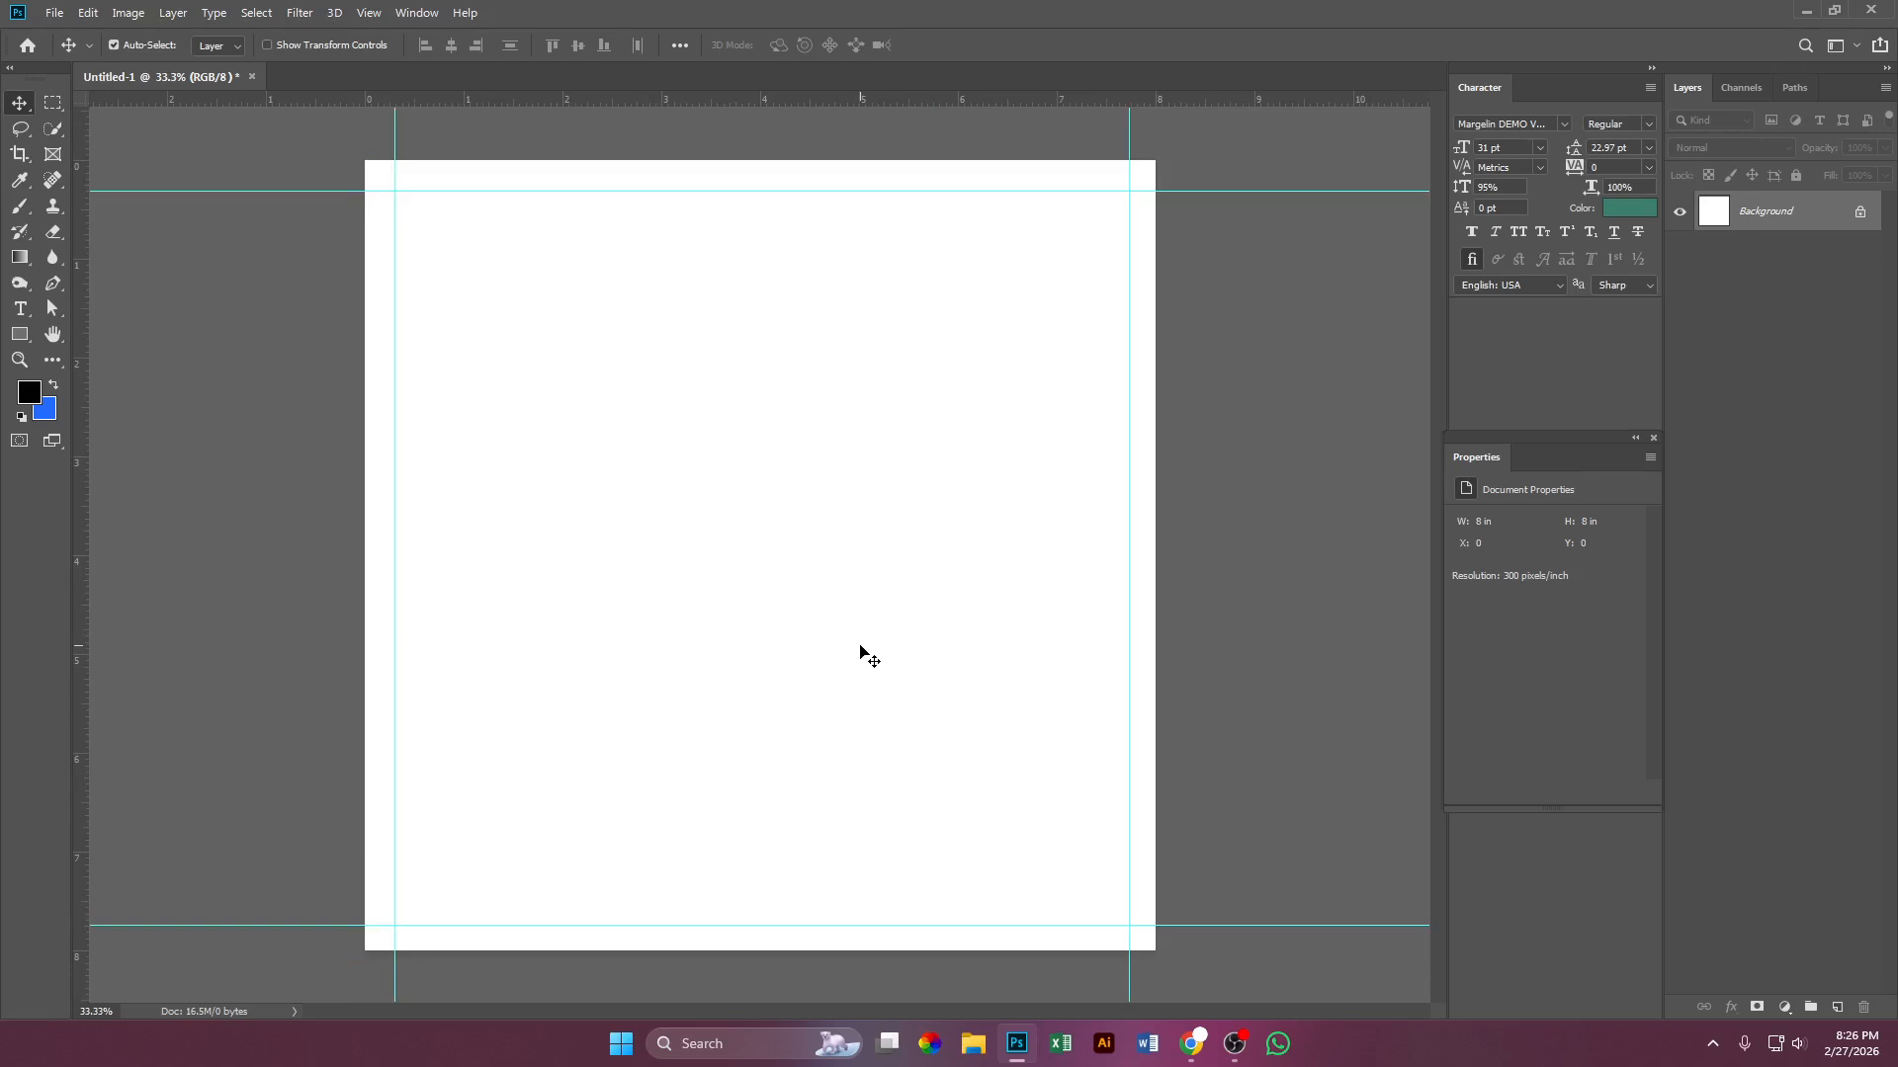
Step: Switch to the browser and download the background-free kurta image from Pixa at the free 1080×1080 preview resolution
click(1175, 1044)
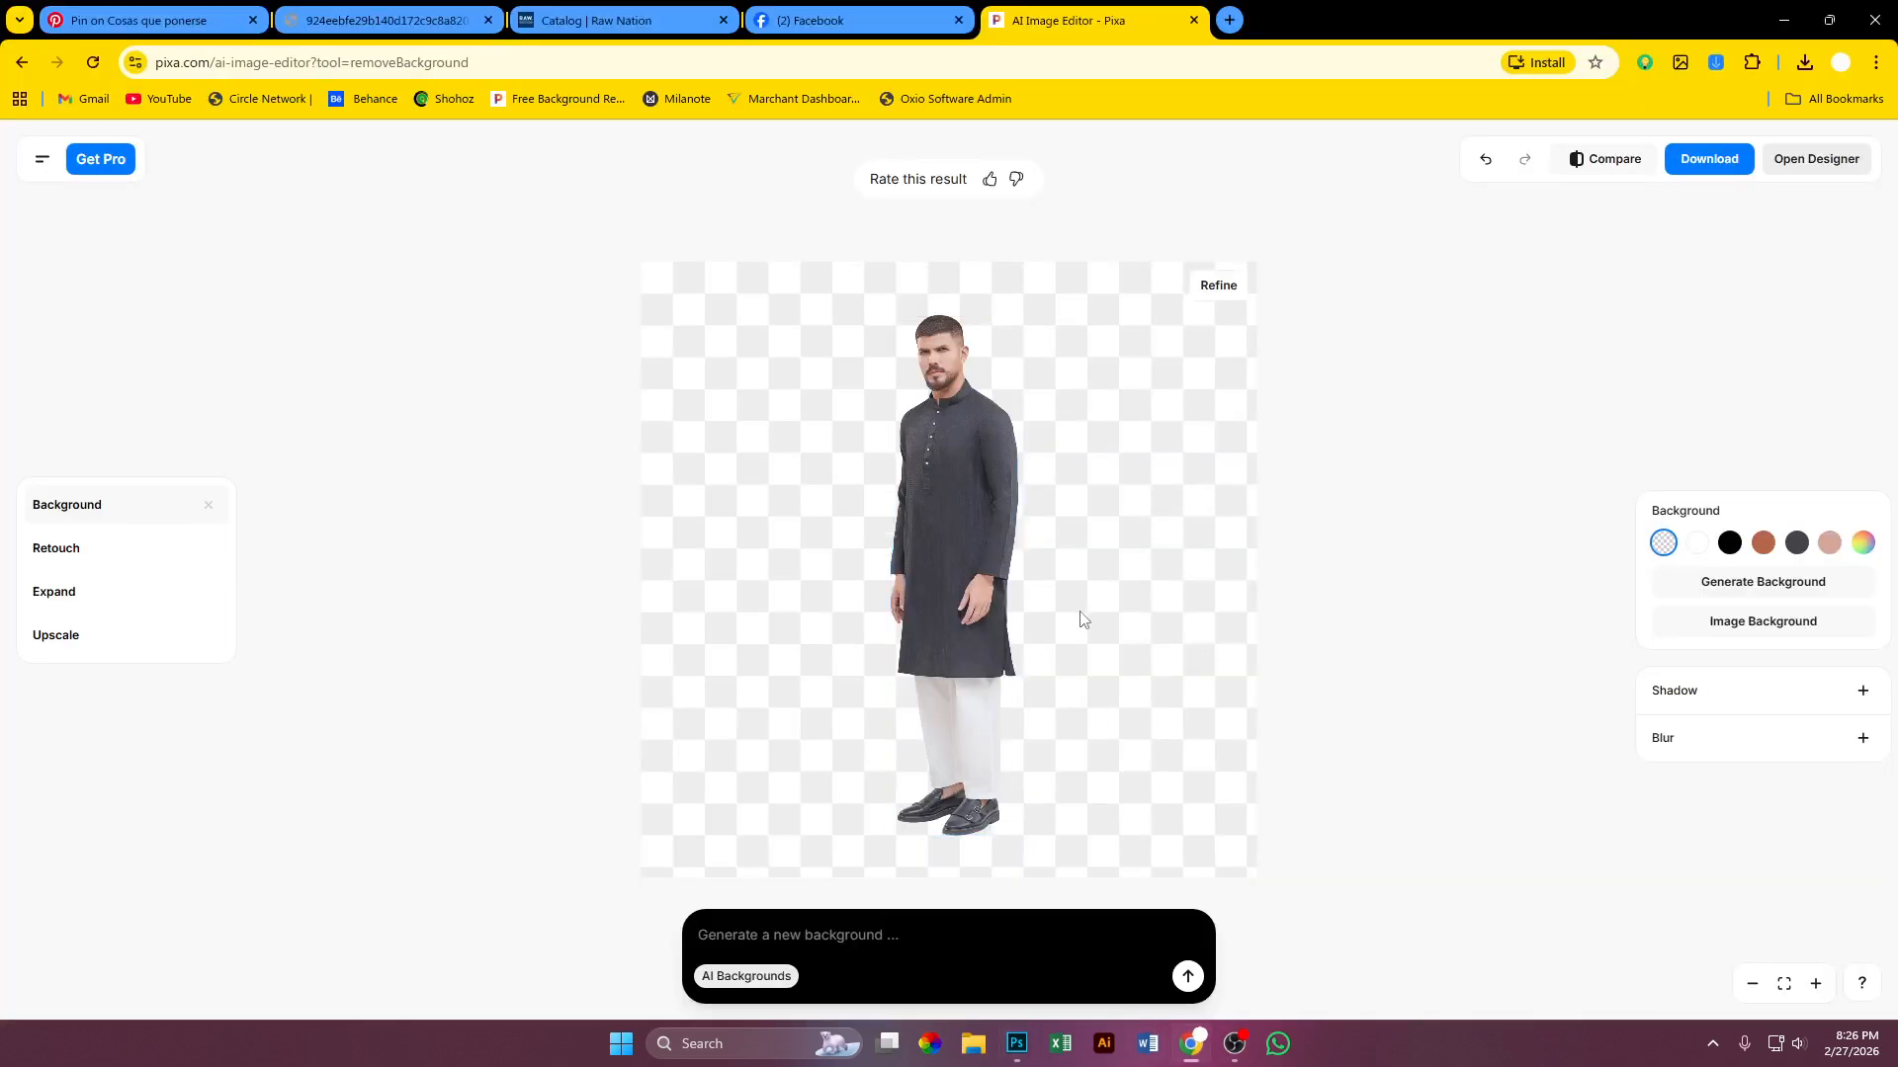
click(1700, 173)
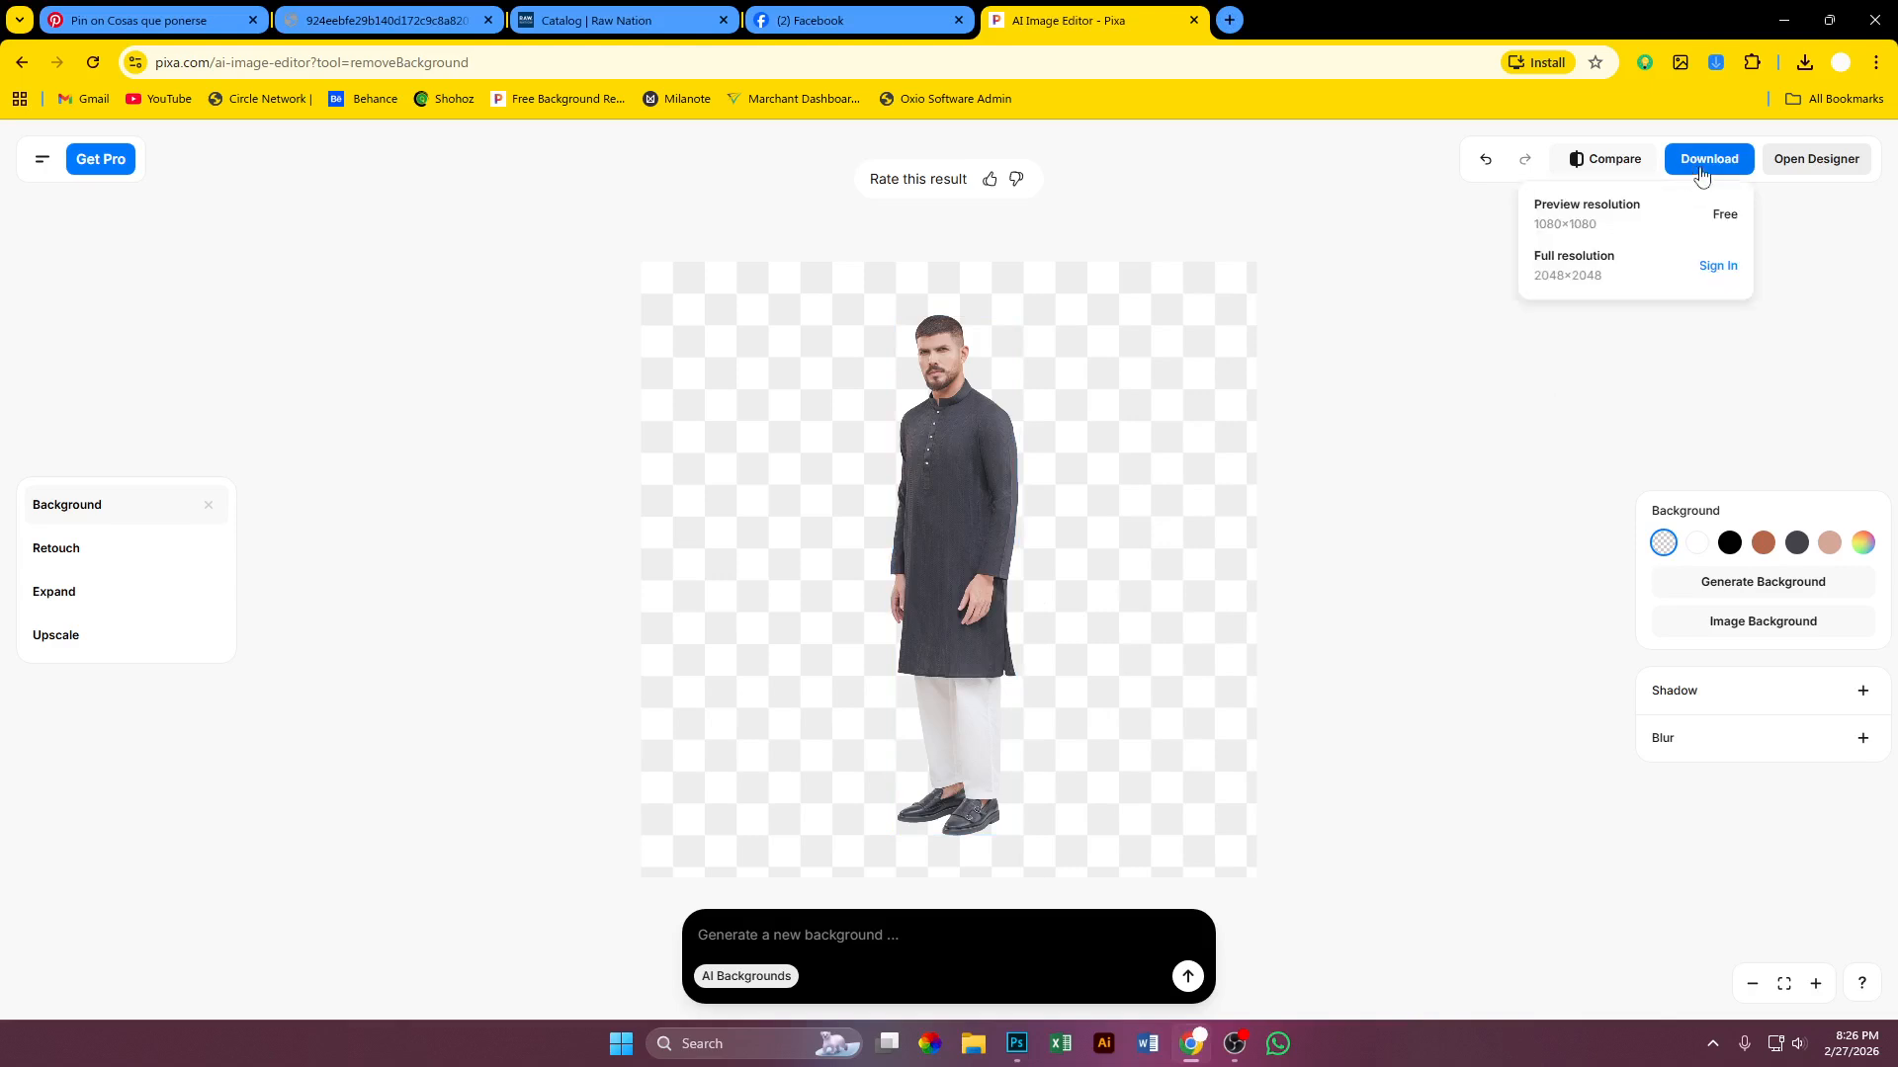
click(1637, 225)
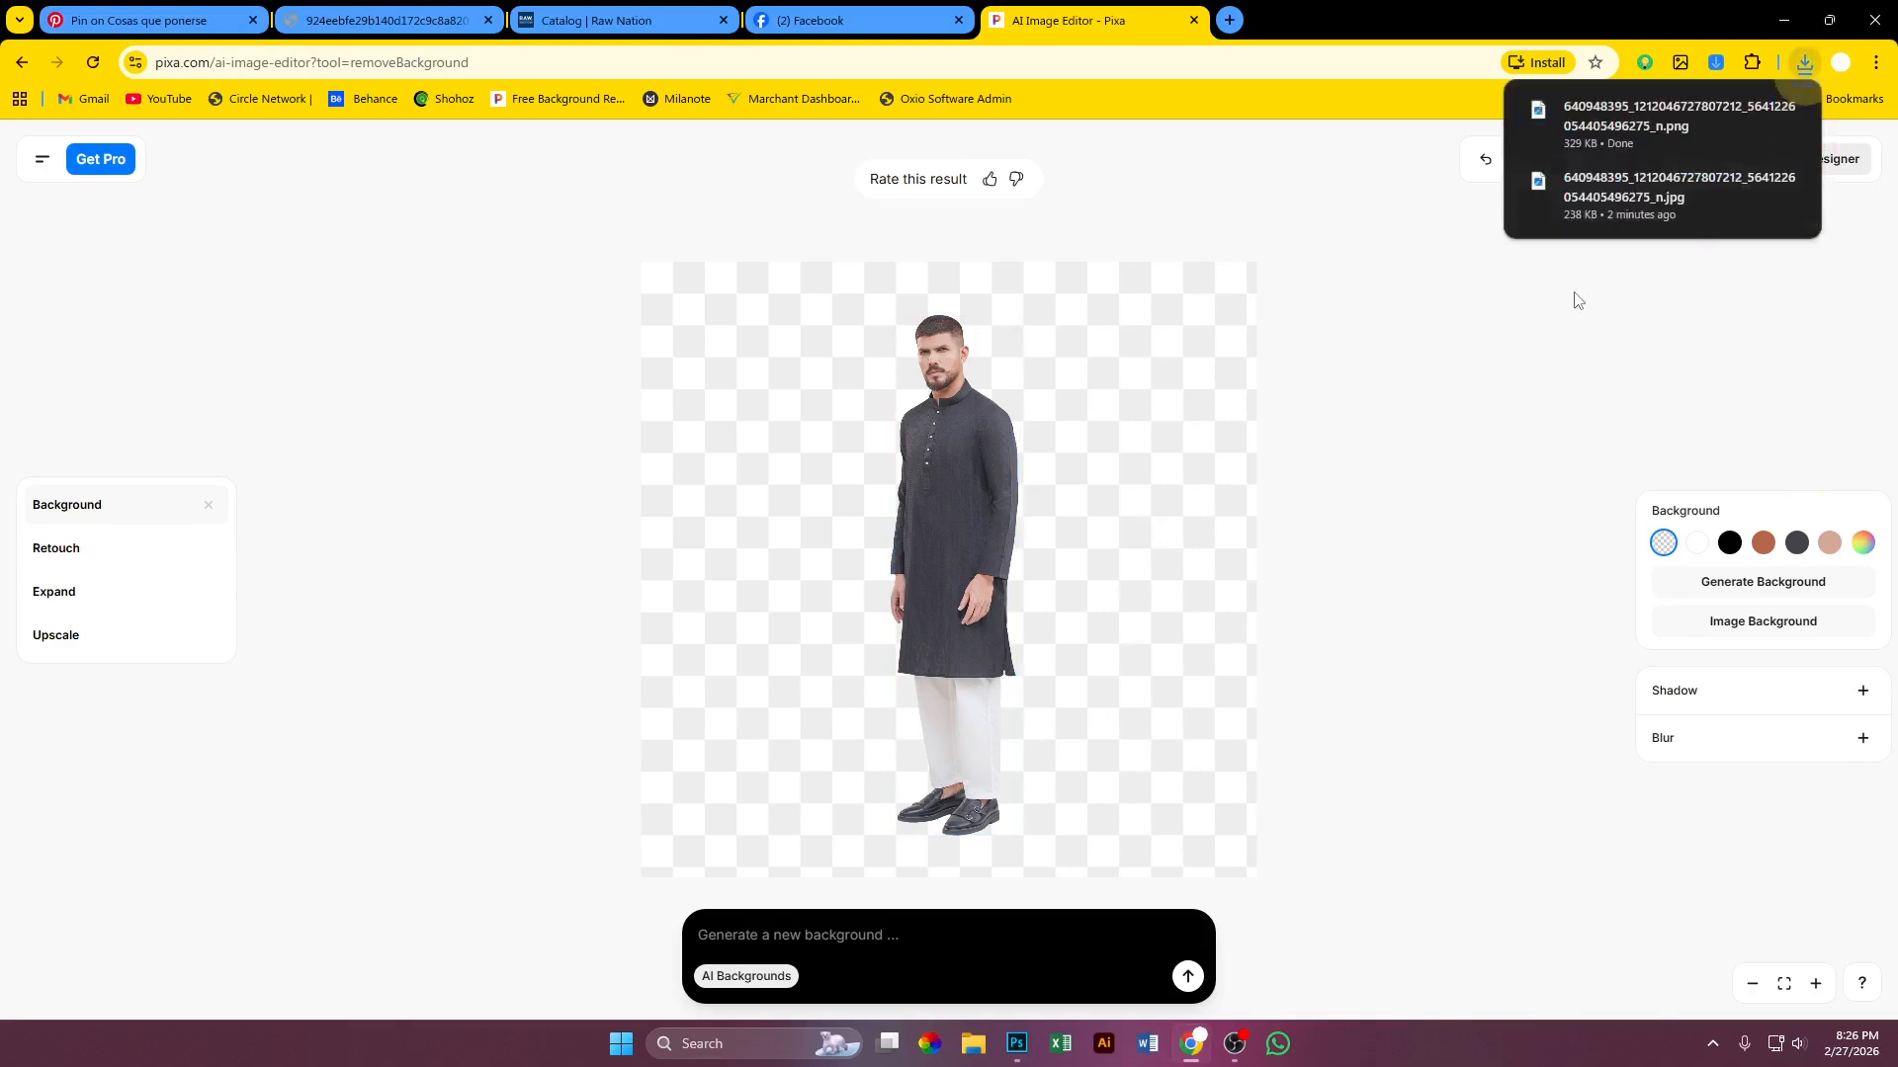
Step: Switch to Photoshop and place the transparent kurta cutout from Downloads as an embedded image centered on the canvas
mouse_move(1223, 1045)
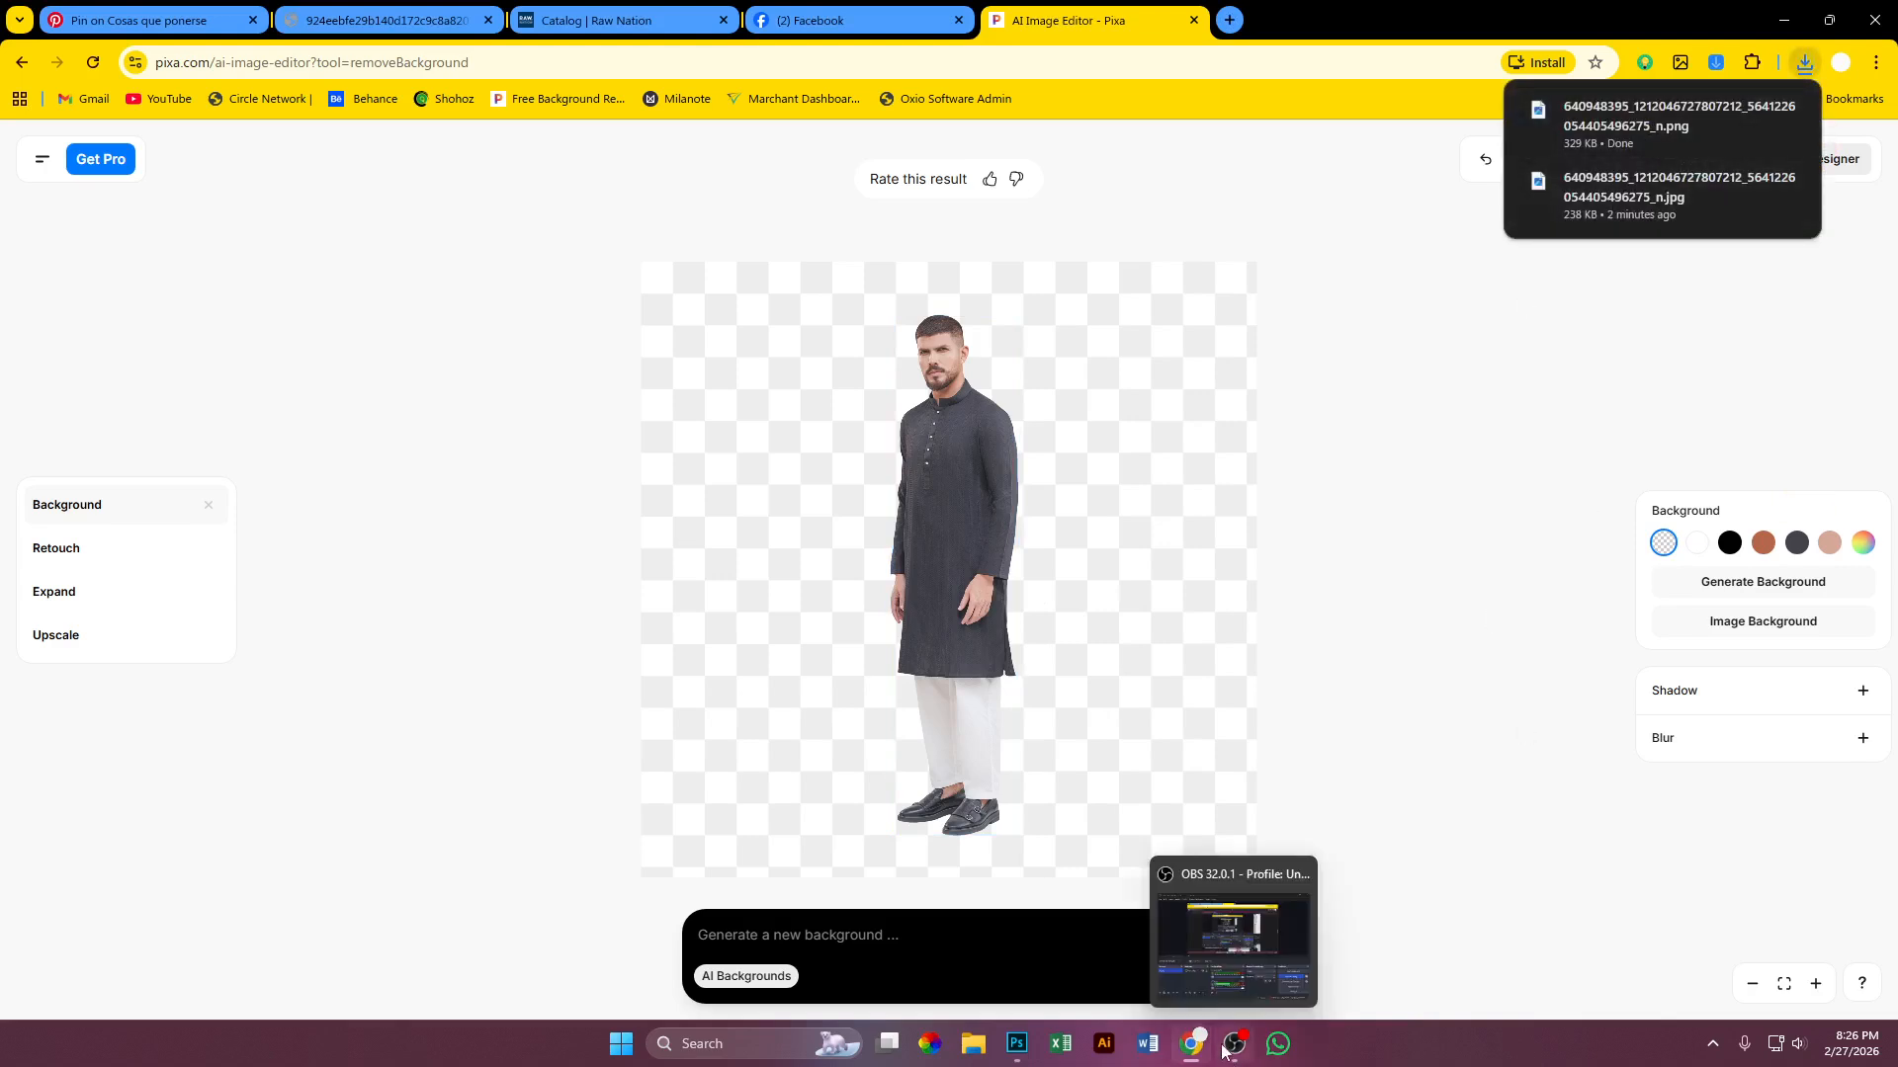
click(1017, 1046)
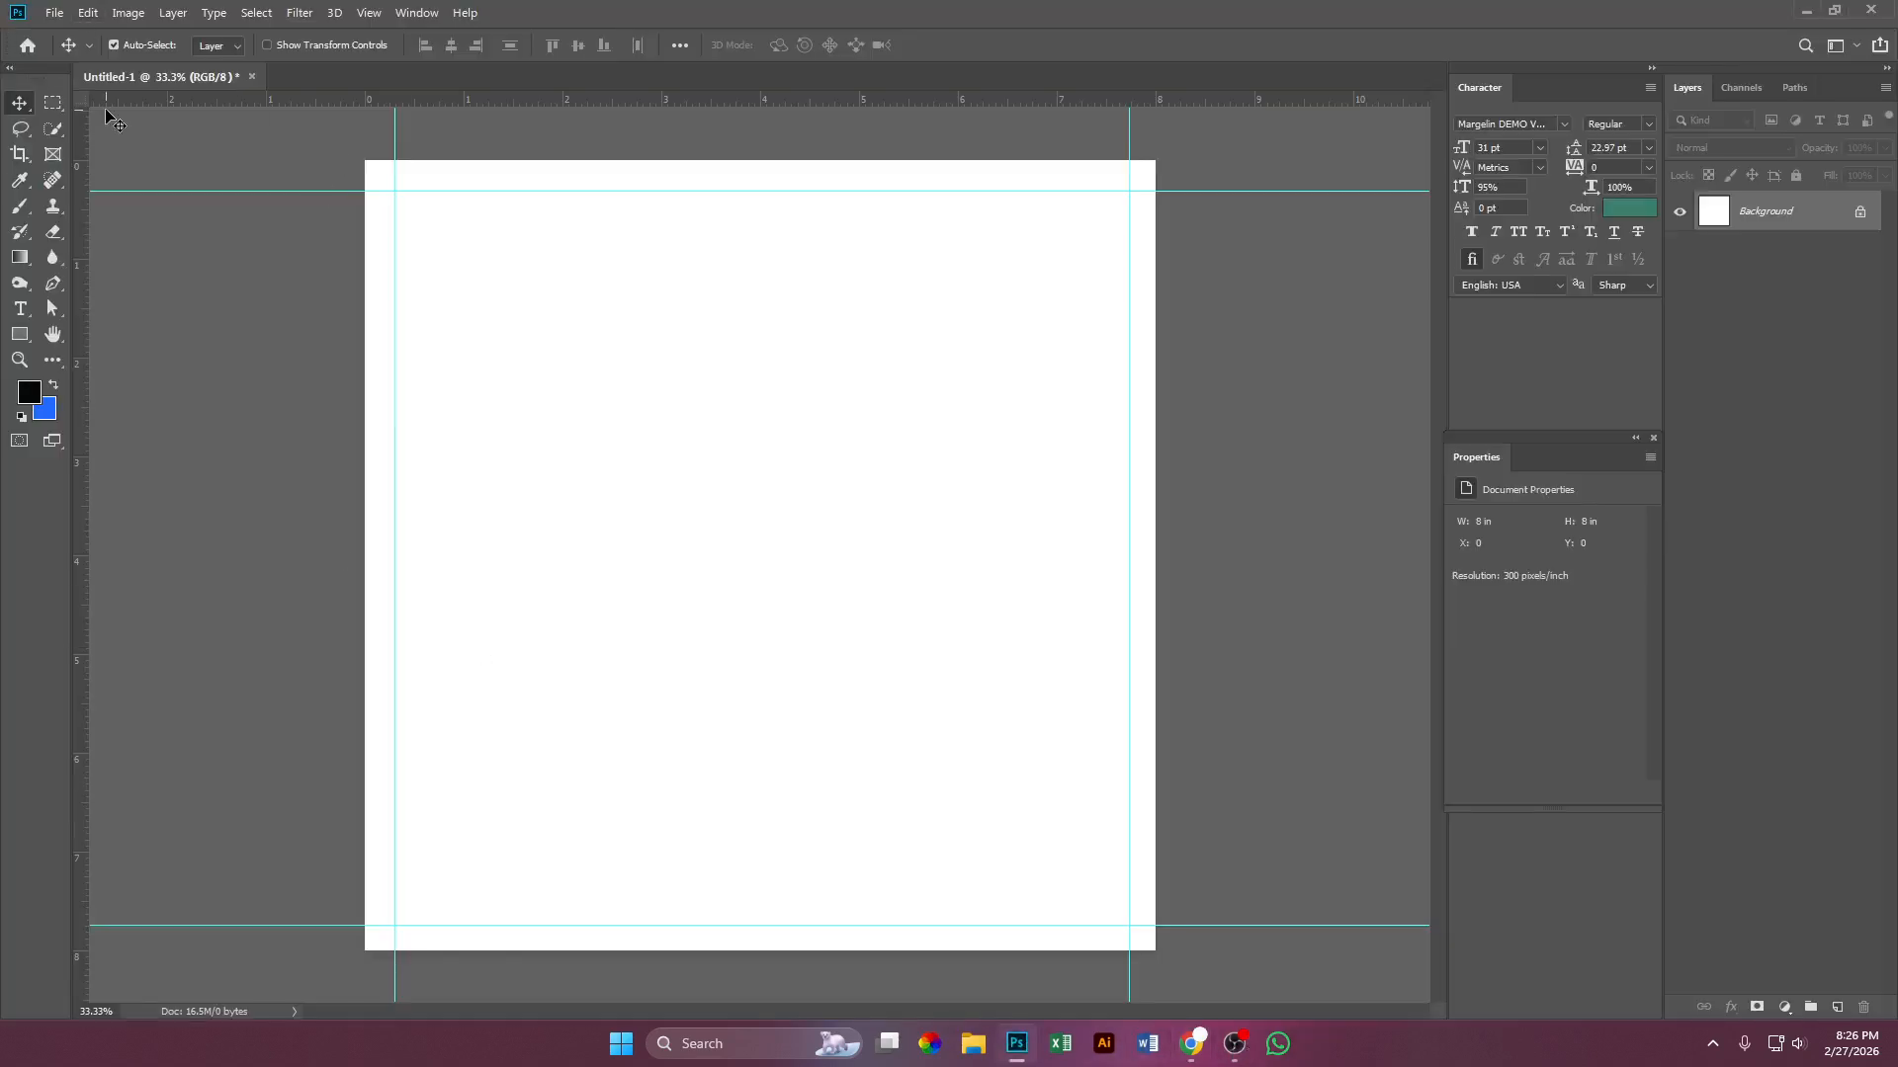
click(54, 13)
click(104, 386)
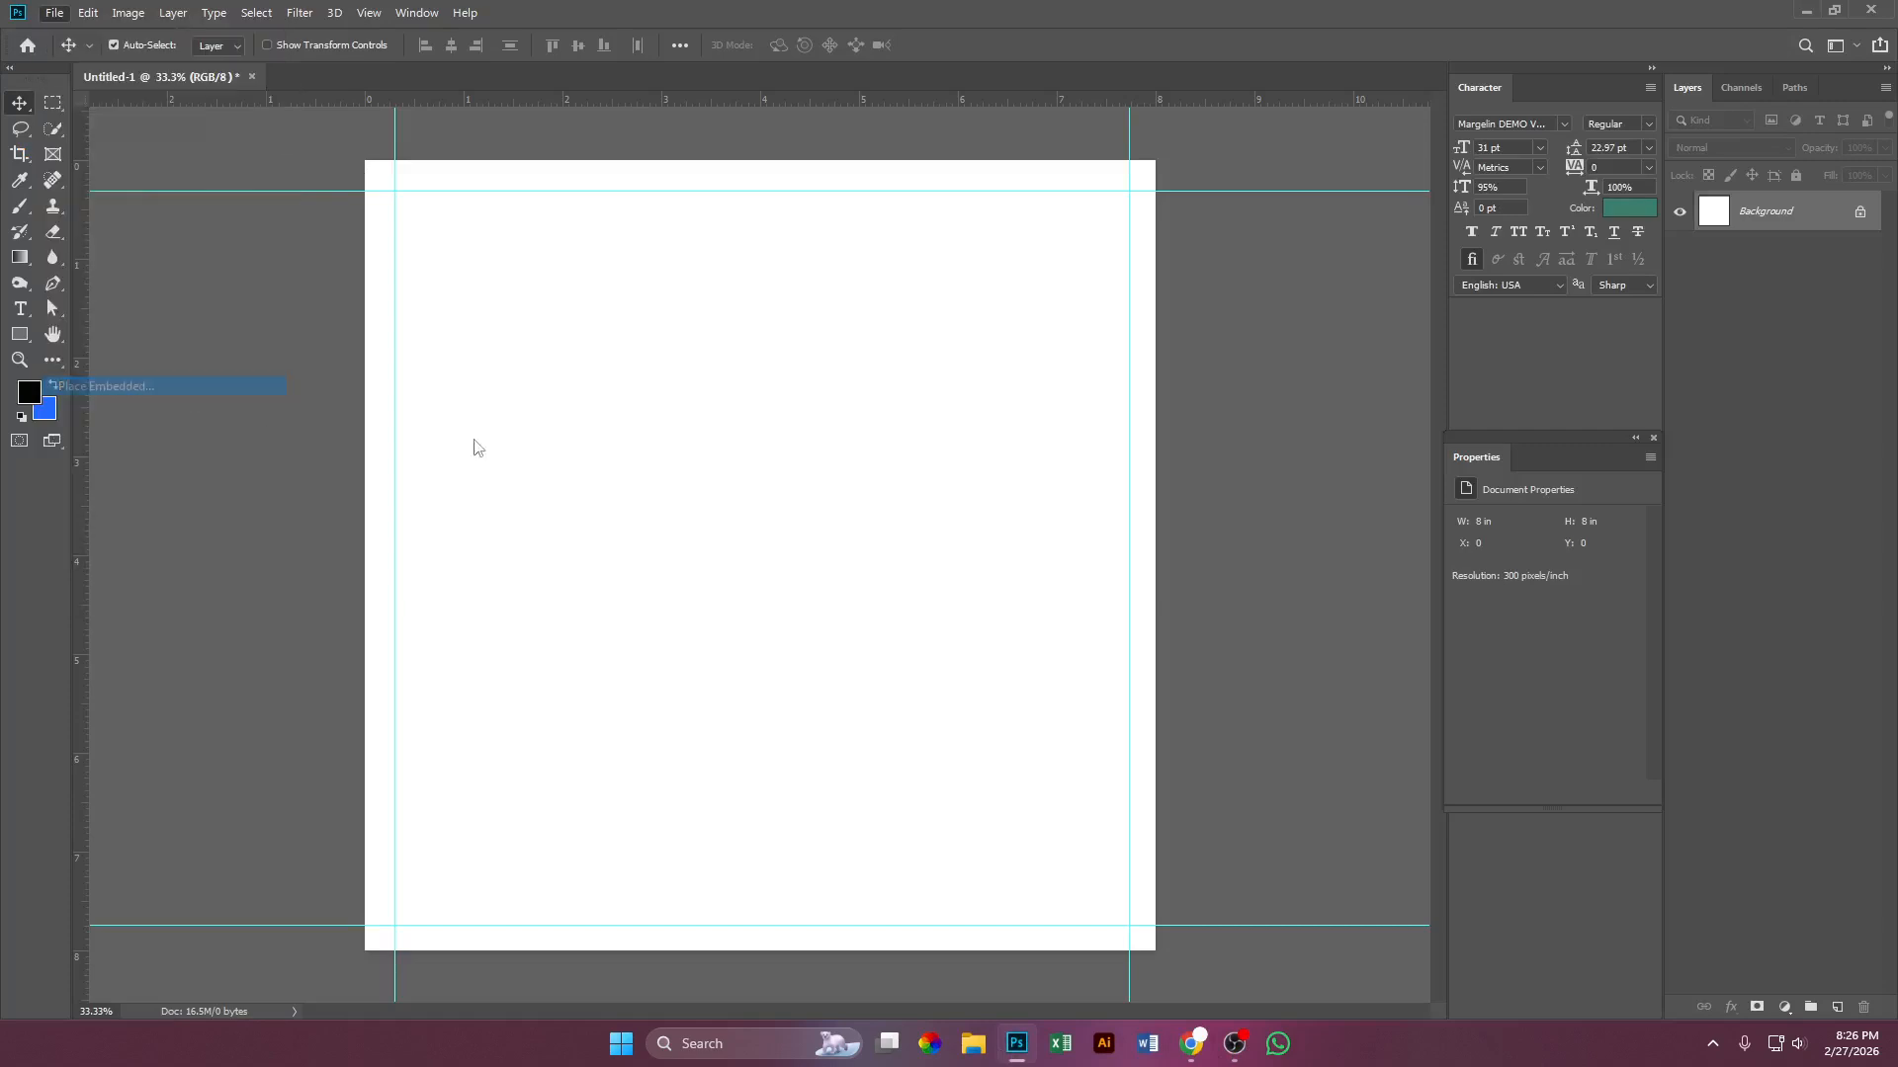
click(87, 258)
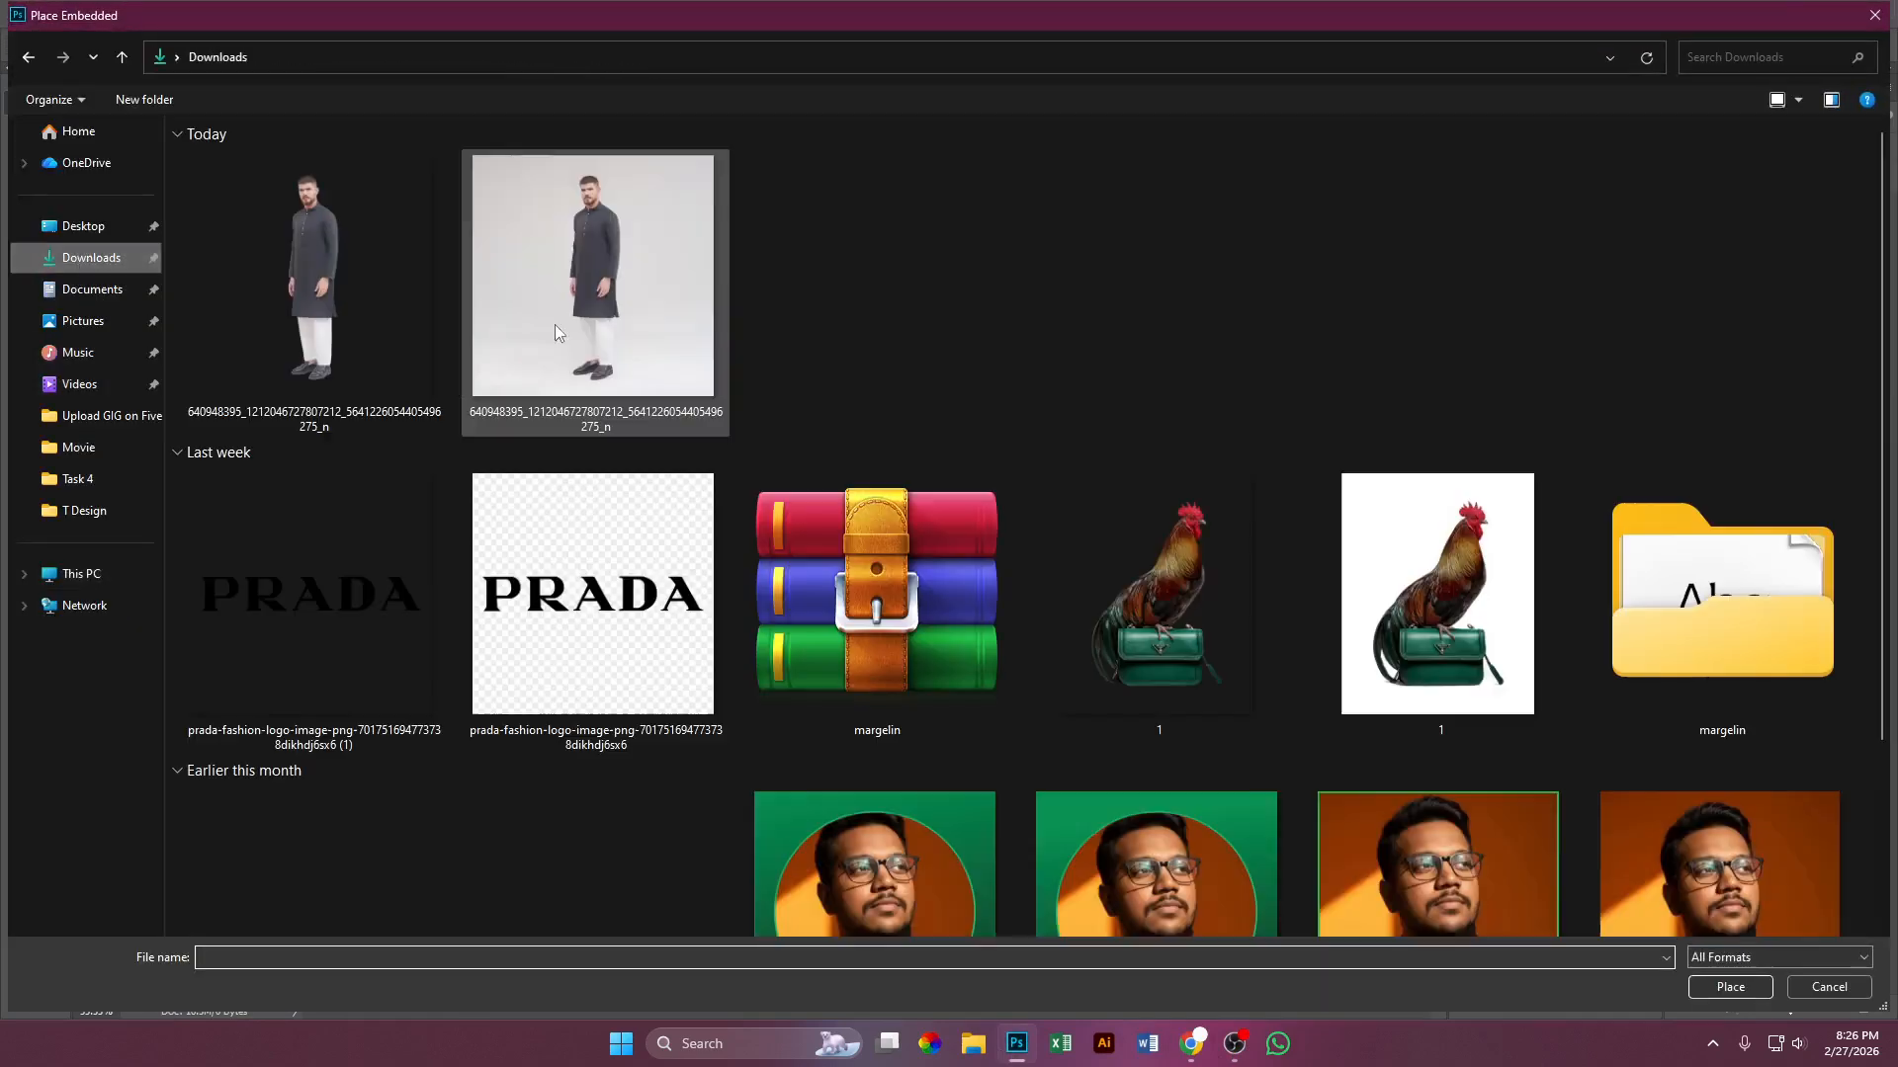
click(406, 270)
click(1730, 987)
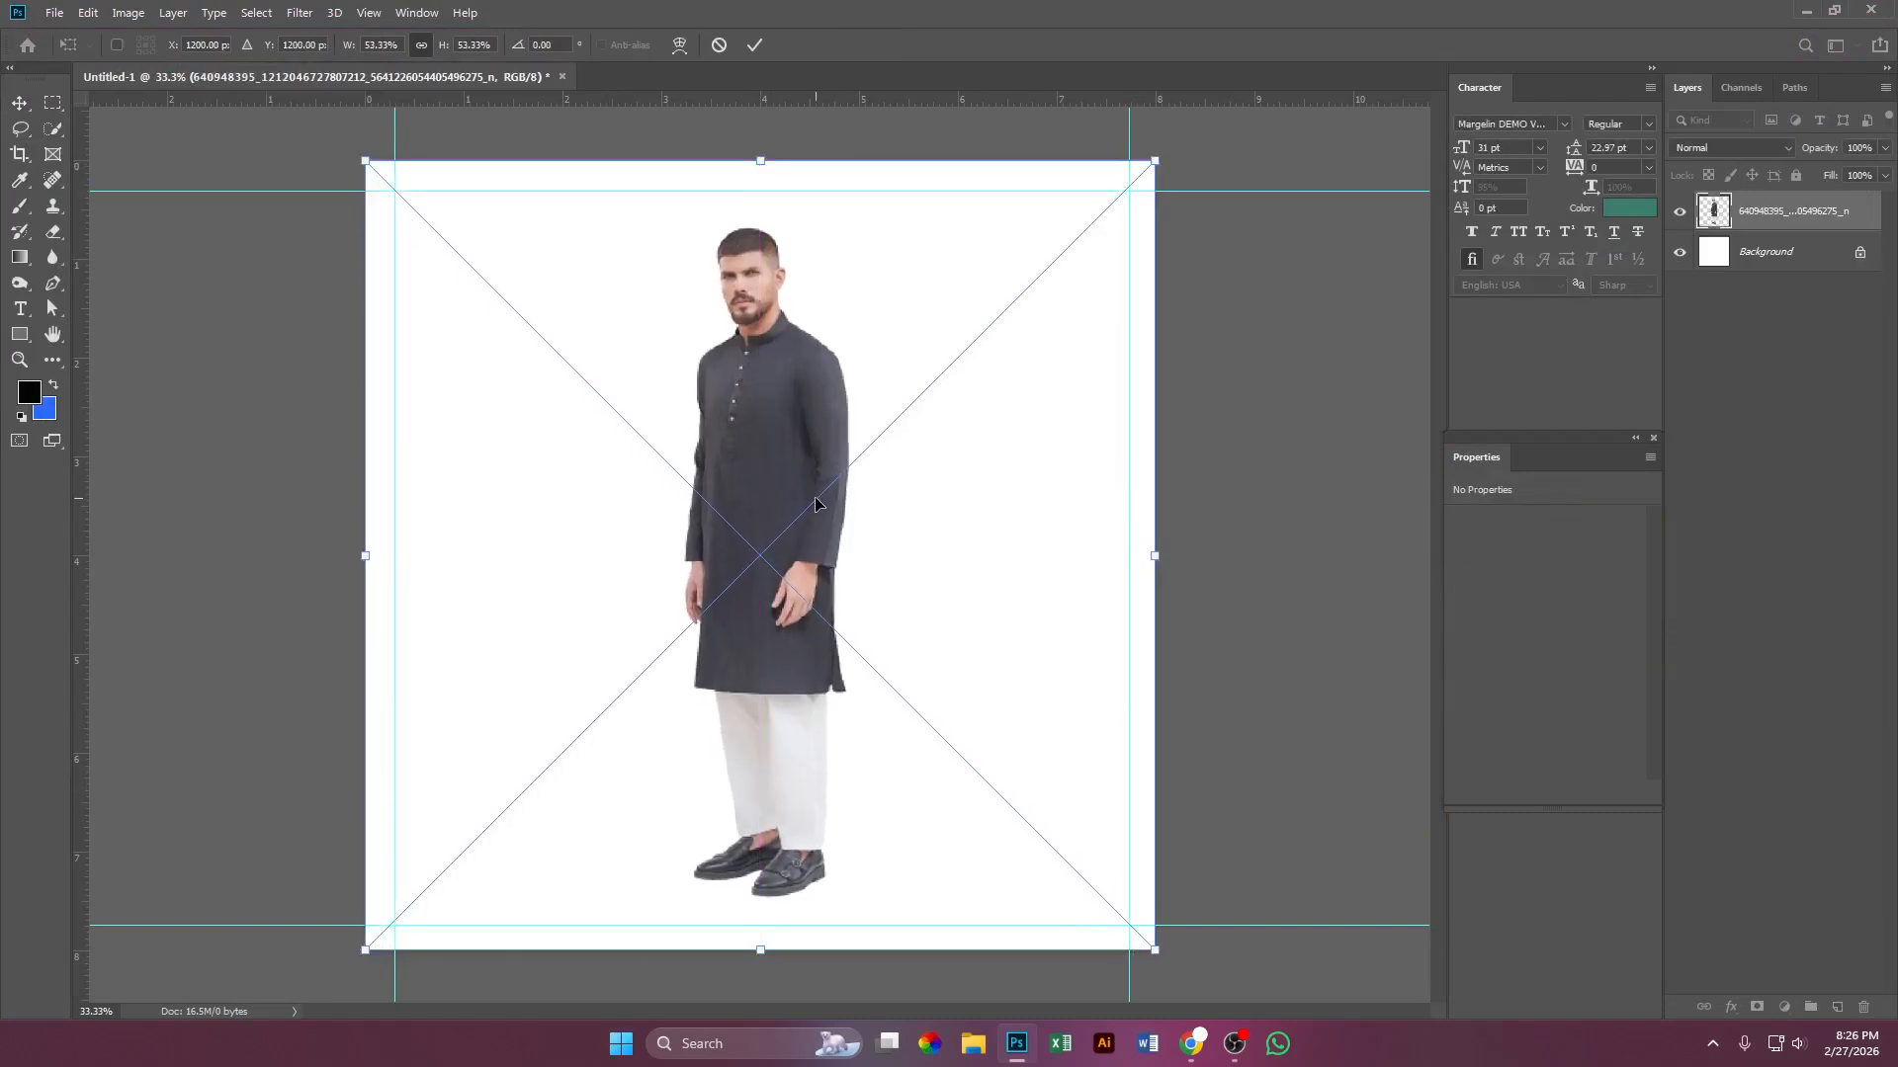
drag(816, 505, 811, 498)
key(Return)
scroll(803, 557, up, 1)
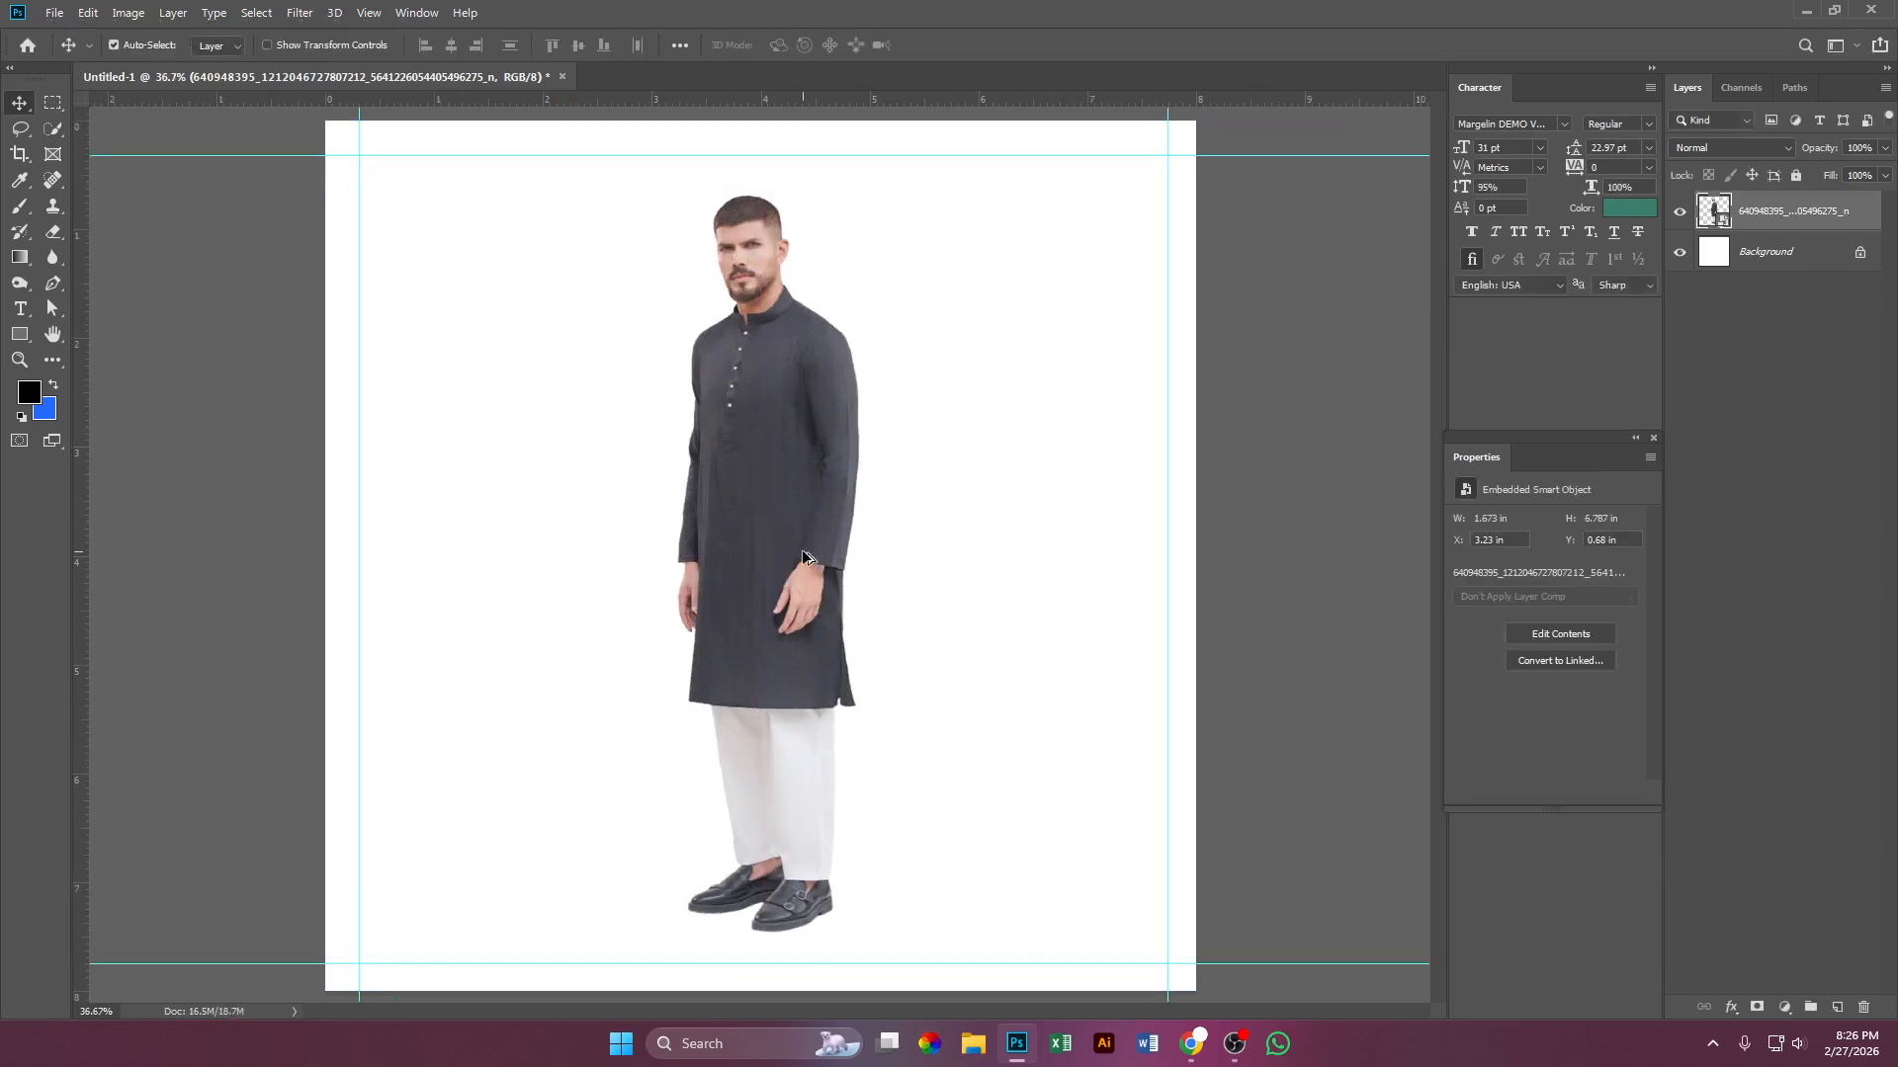
scroll(802, 557, up, 1)
scroll(802, 556, down, 1)
scroll(957, 599, down, 1)
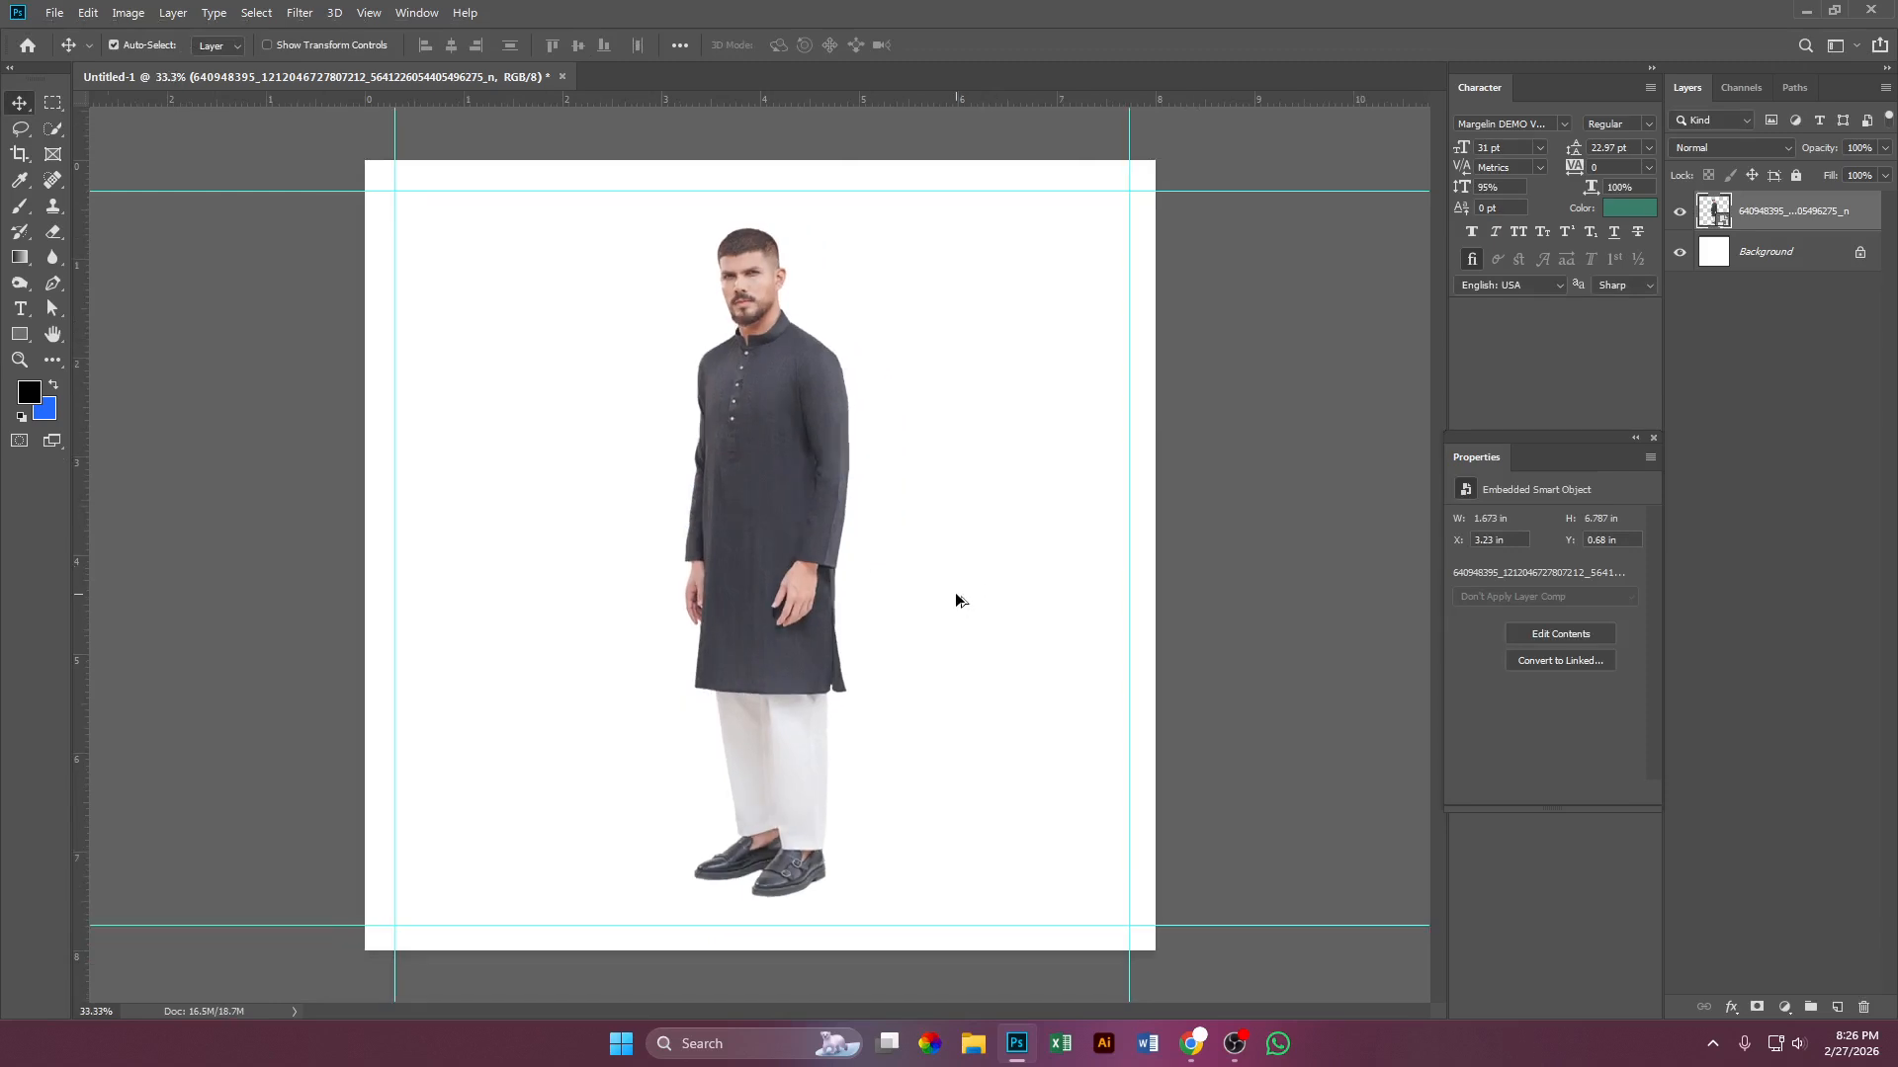
scroll(956, 599, down, 1)
scroll(949, 603, up, 1)
scroll(748, 613, up, 1)
scroll(783, 618, down, 1)
Step: Add a Solid Color fill layer above the Background and try colours sampled from the model's skin, trousers and kurta
click(1787, 256)
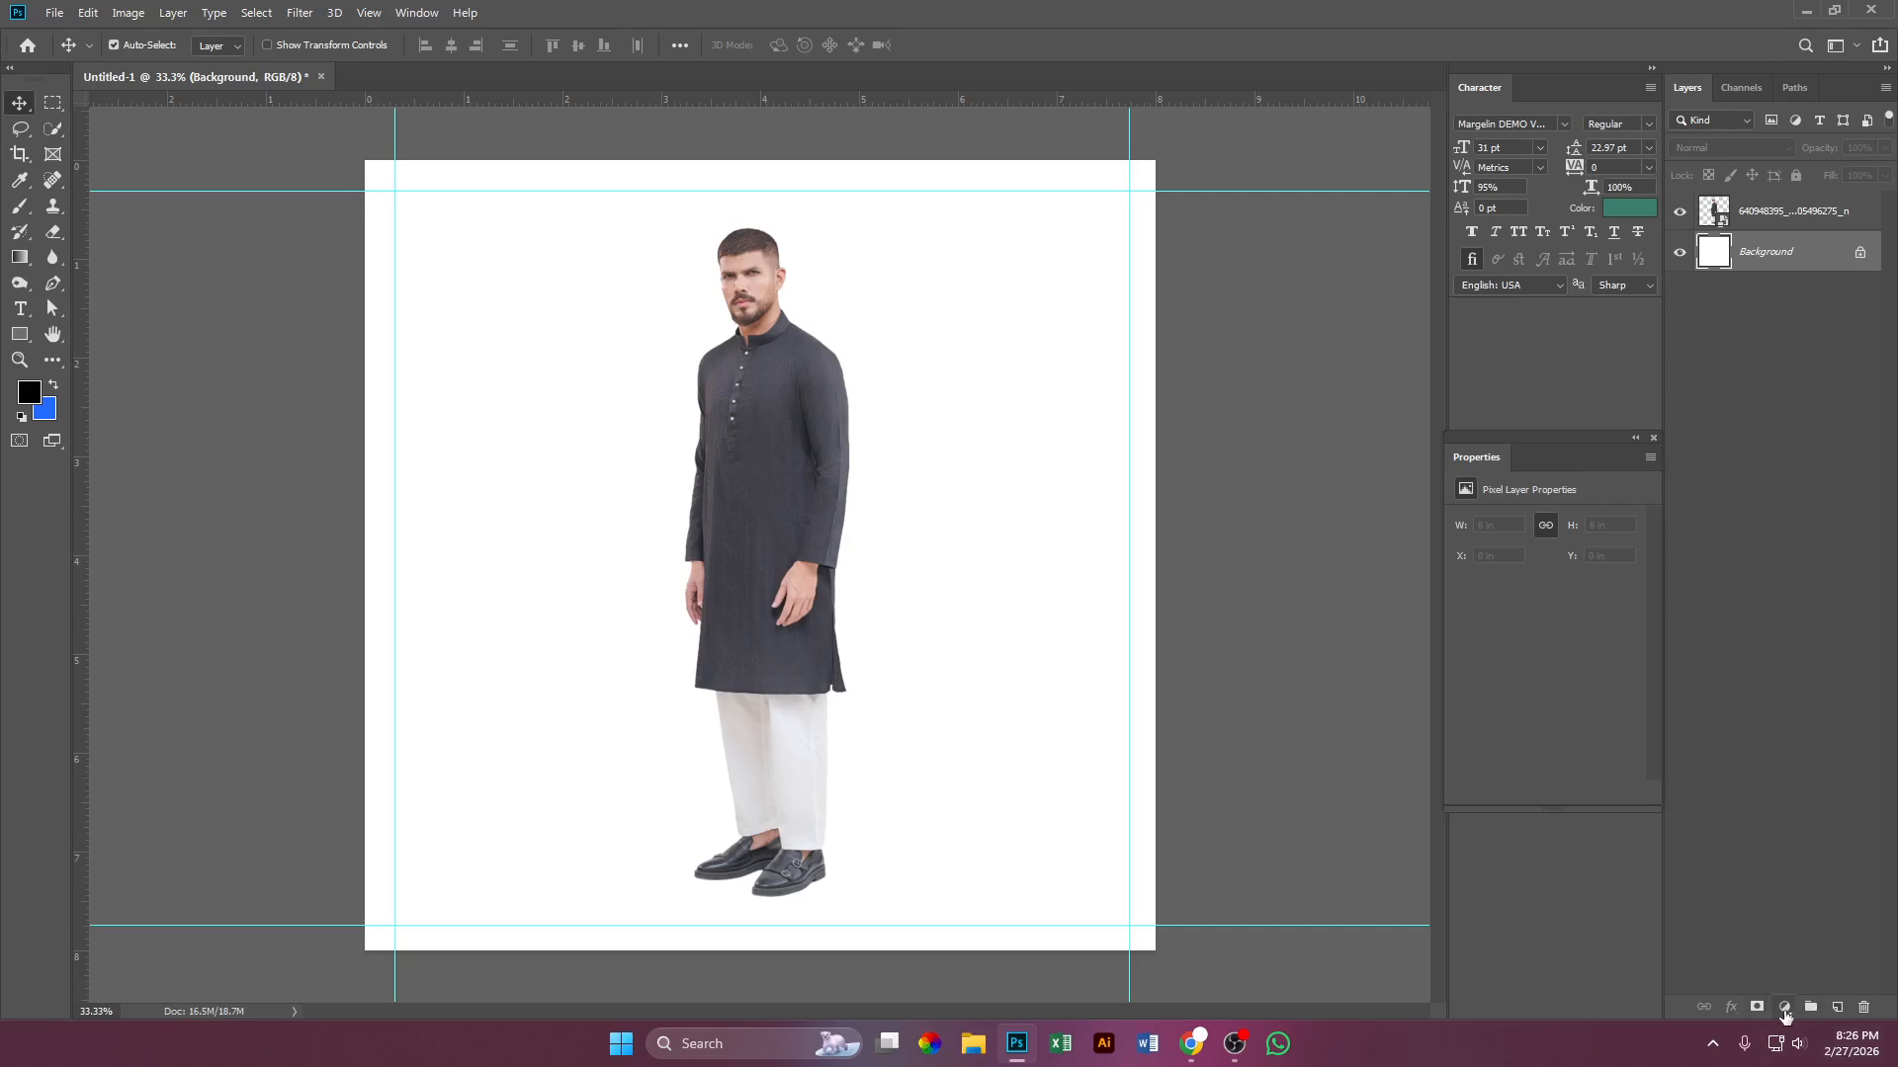
click(1784, 1007)
click(1779, 665)
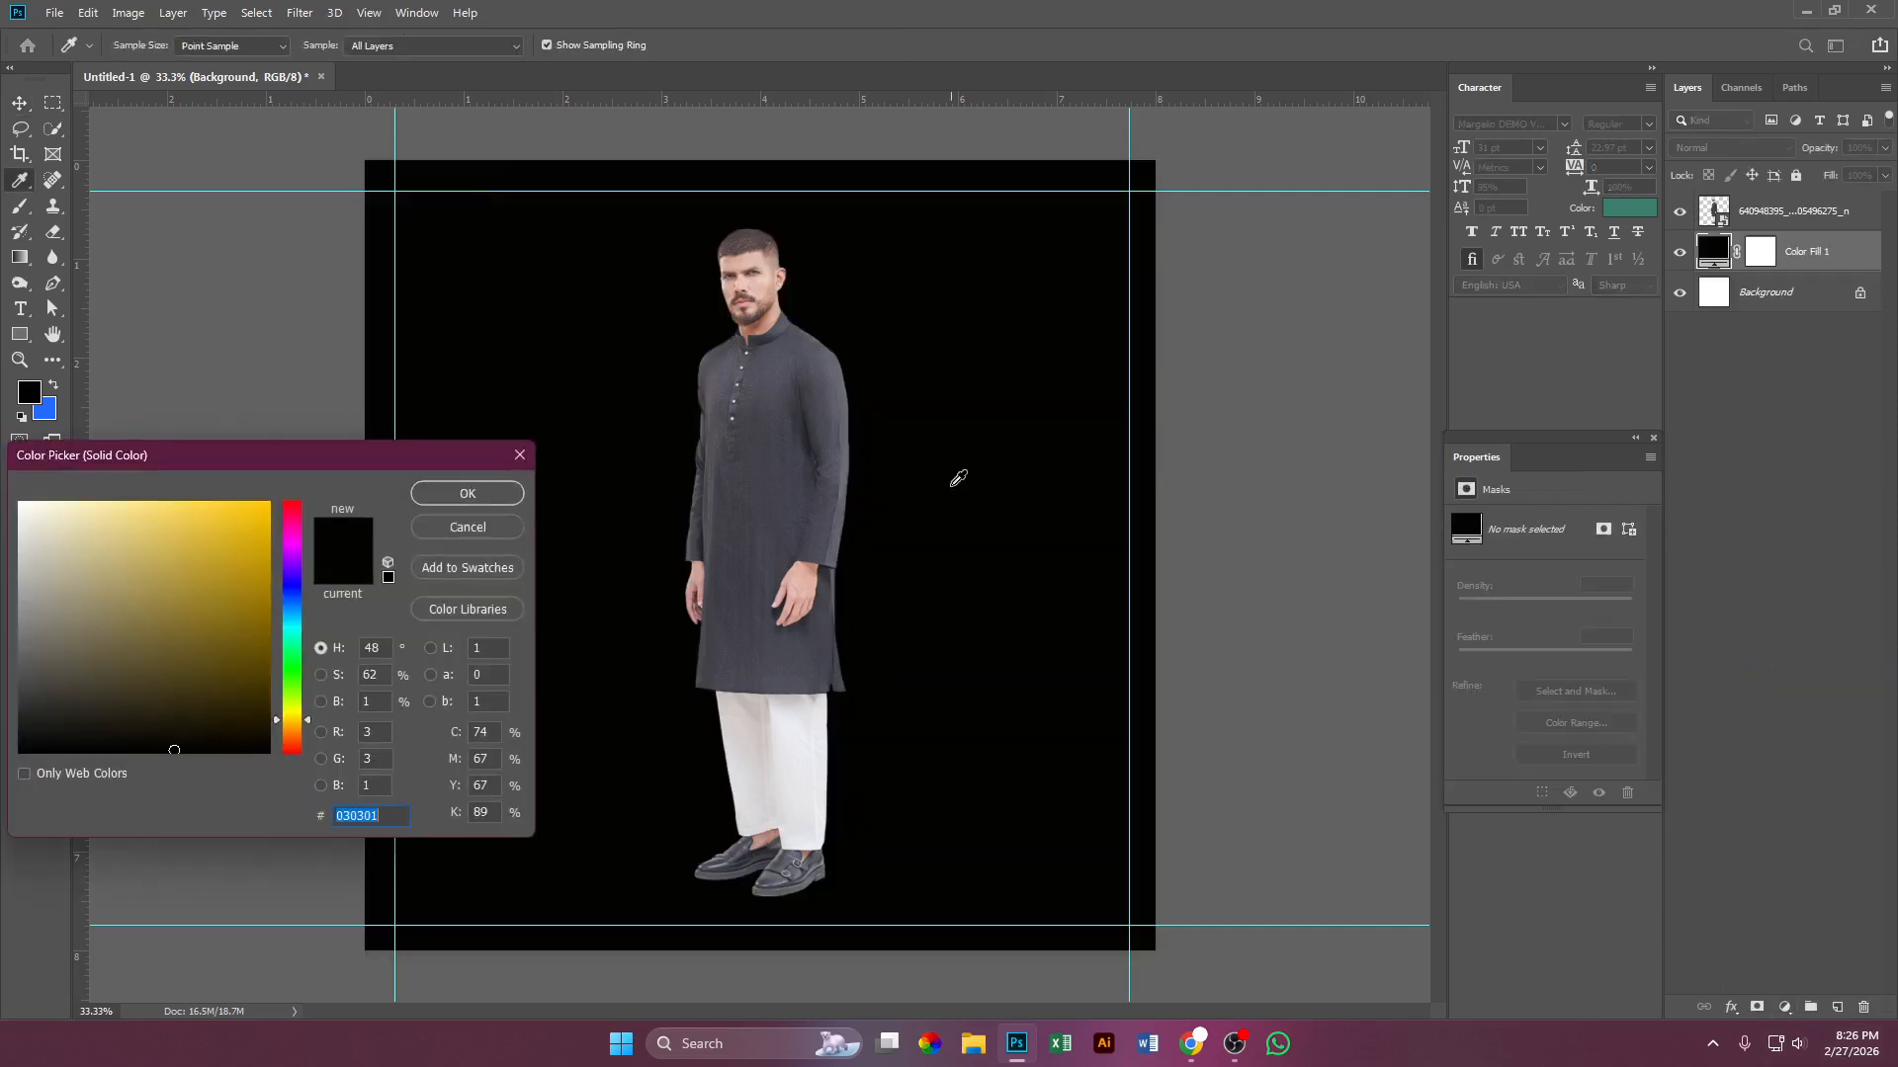
click(761, 319)
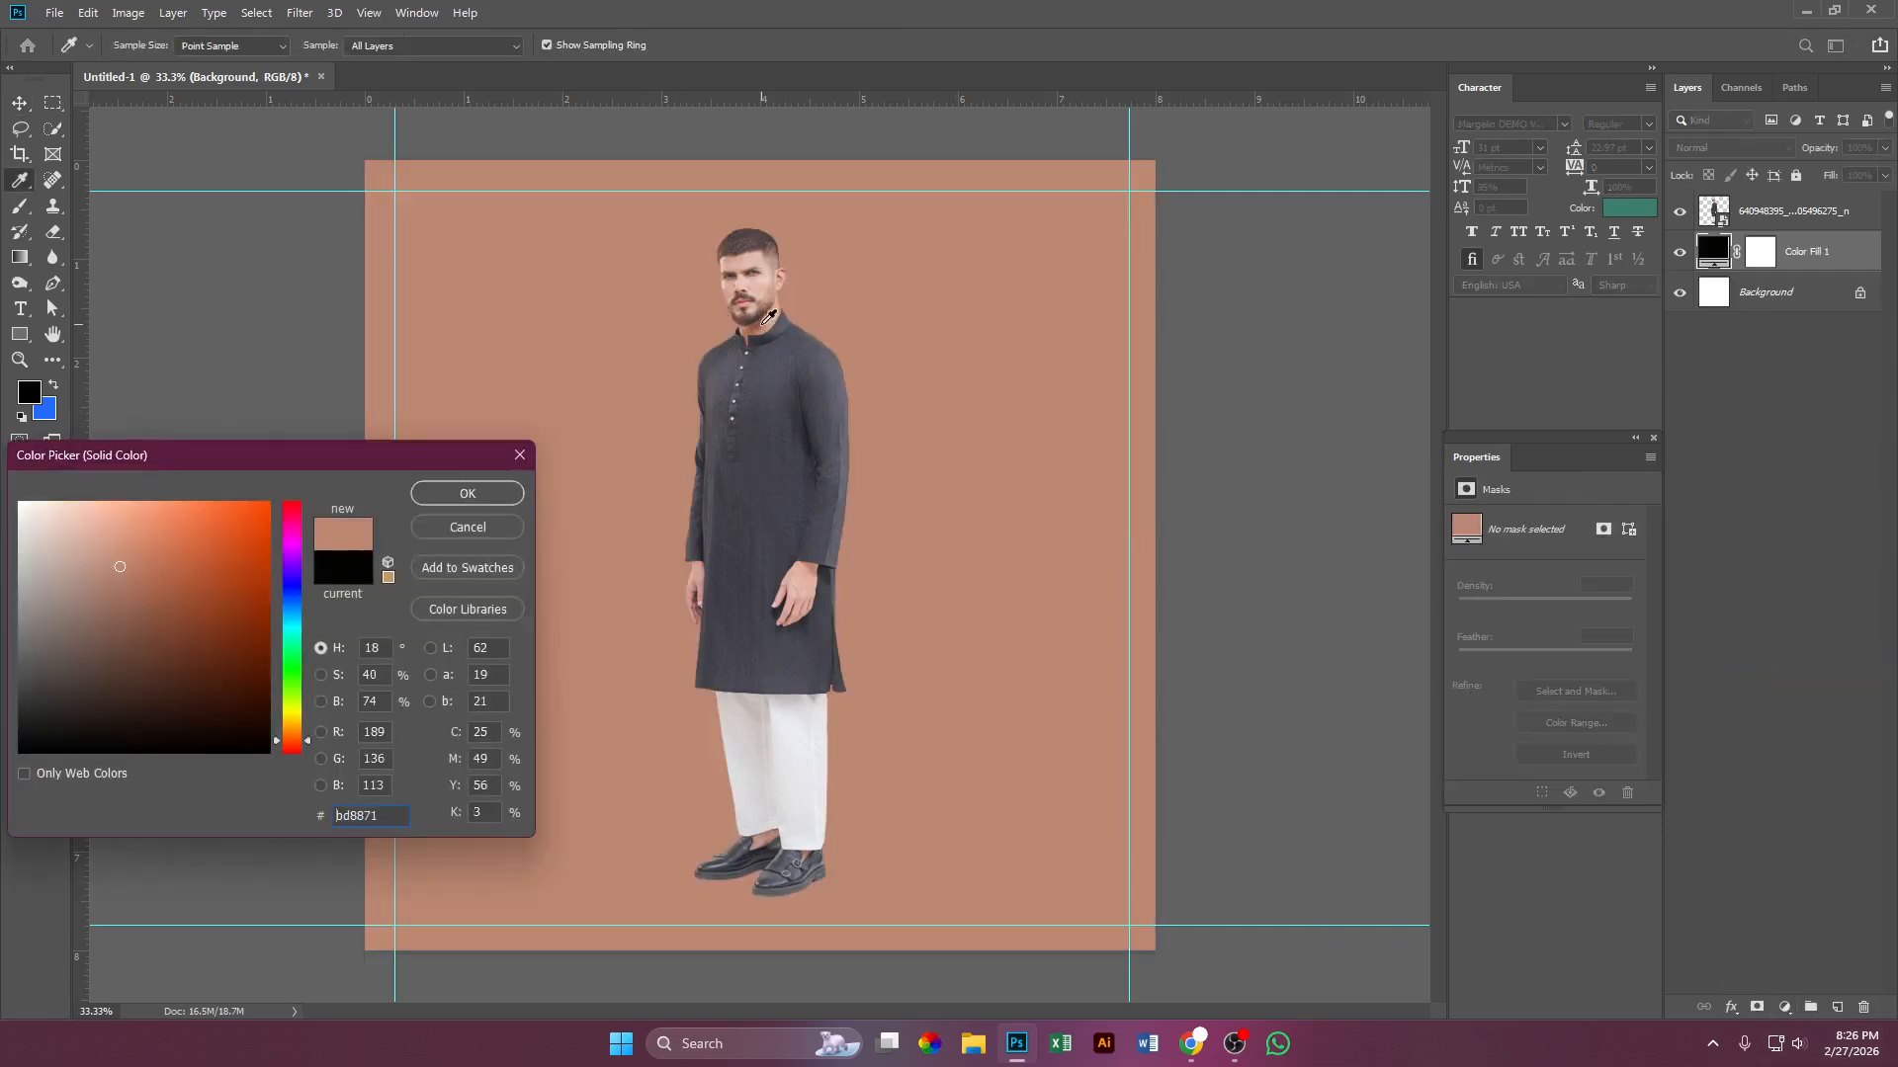
click(756, 279)
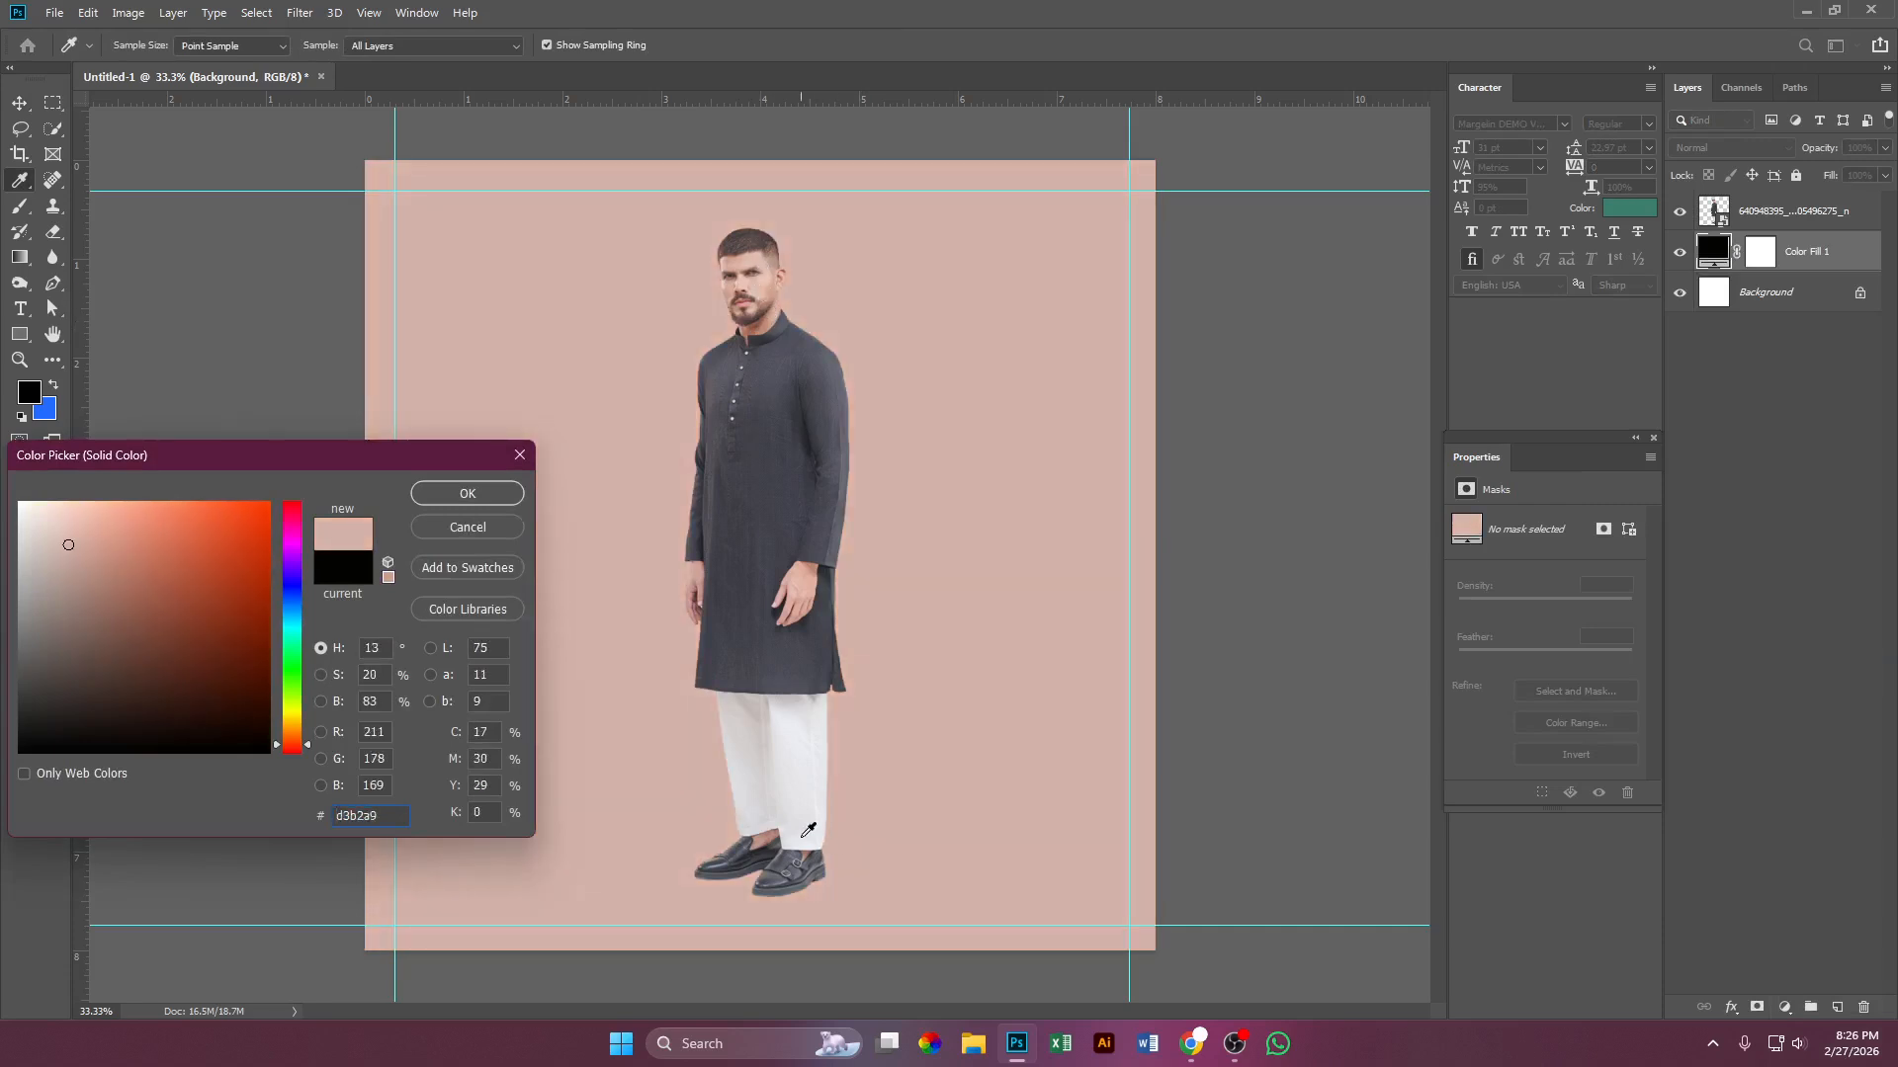
click(809, 828)
click(801, 799)
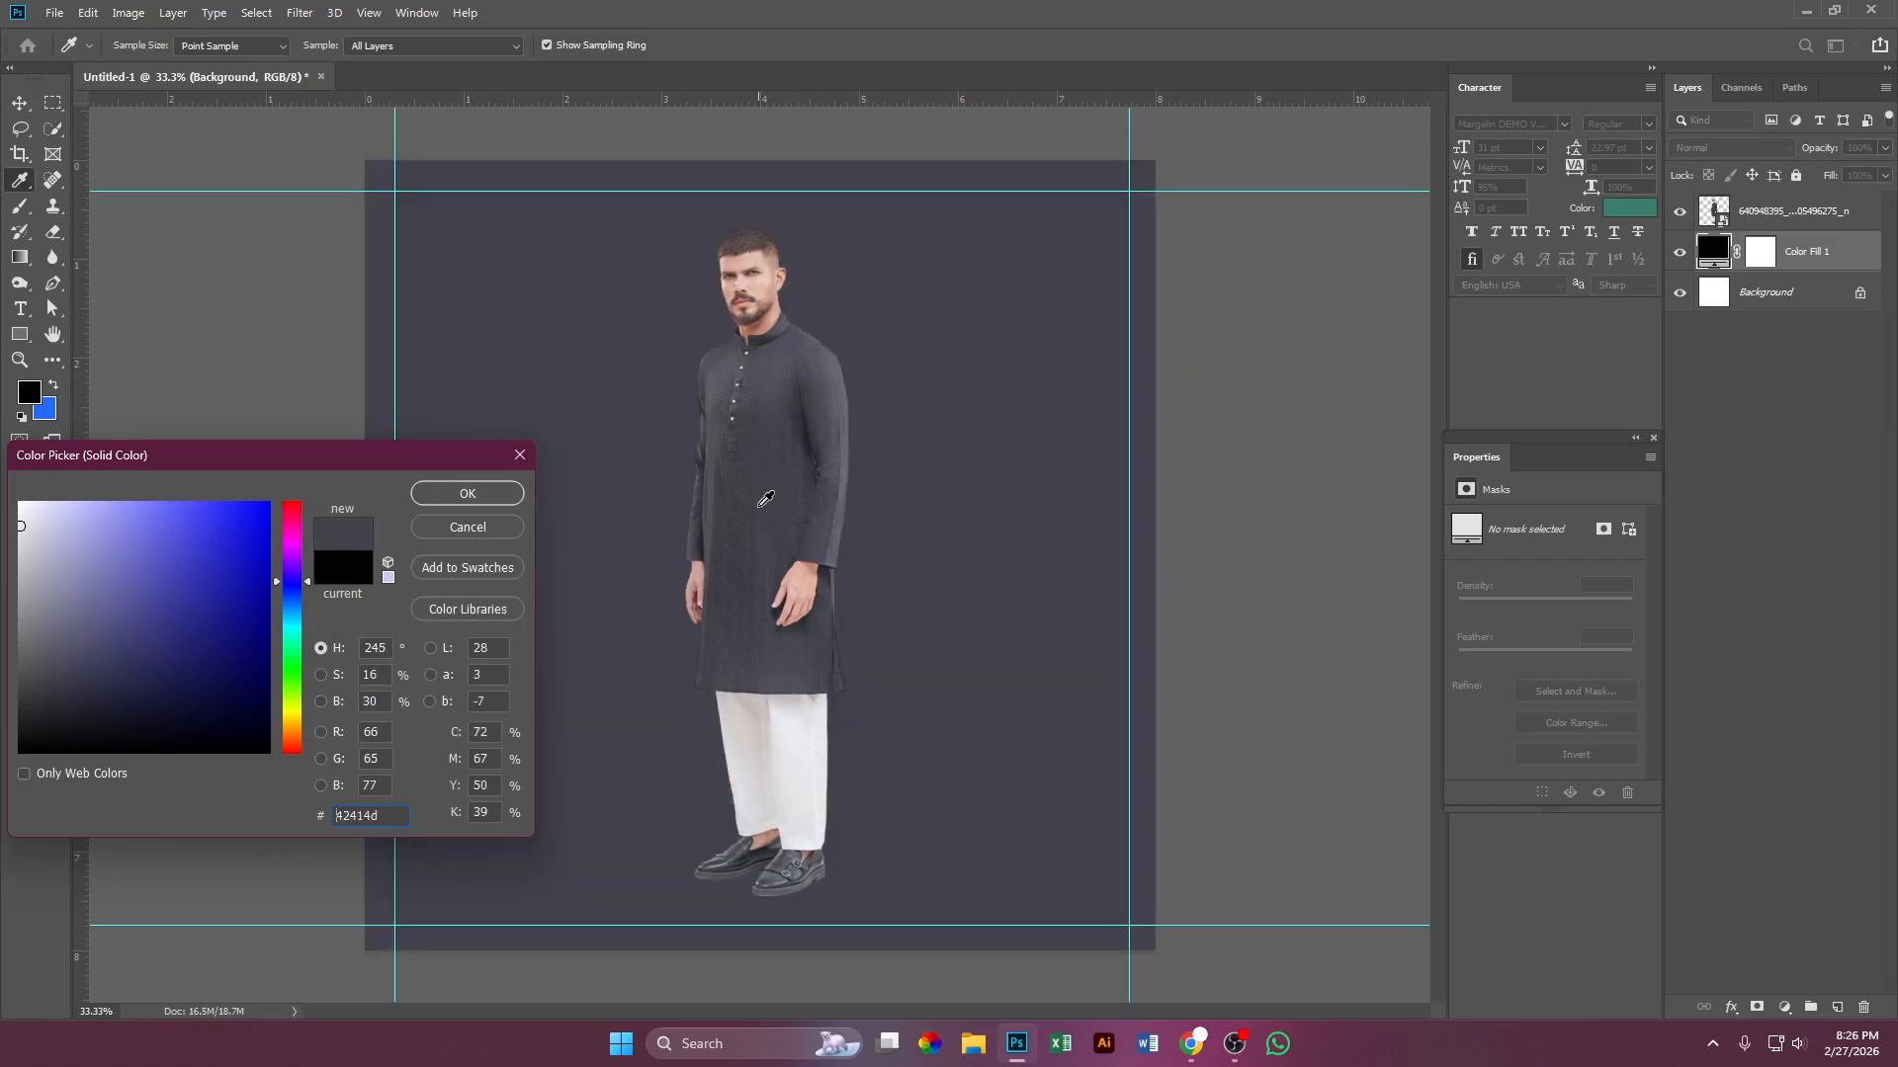
click(766, 546)
Step: Set the fill layer to a light grey sampled from the model's white trousers and accept the colour
click(773, 819)
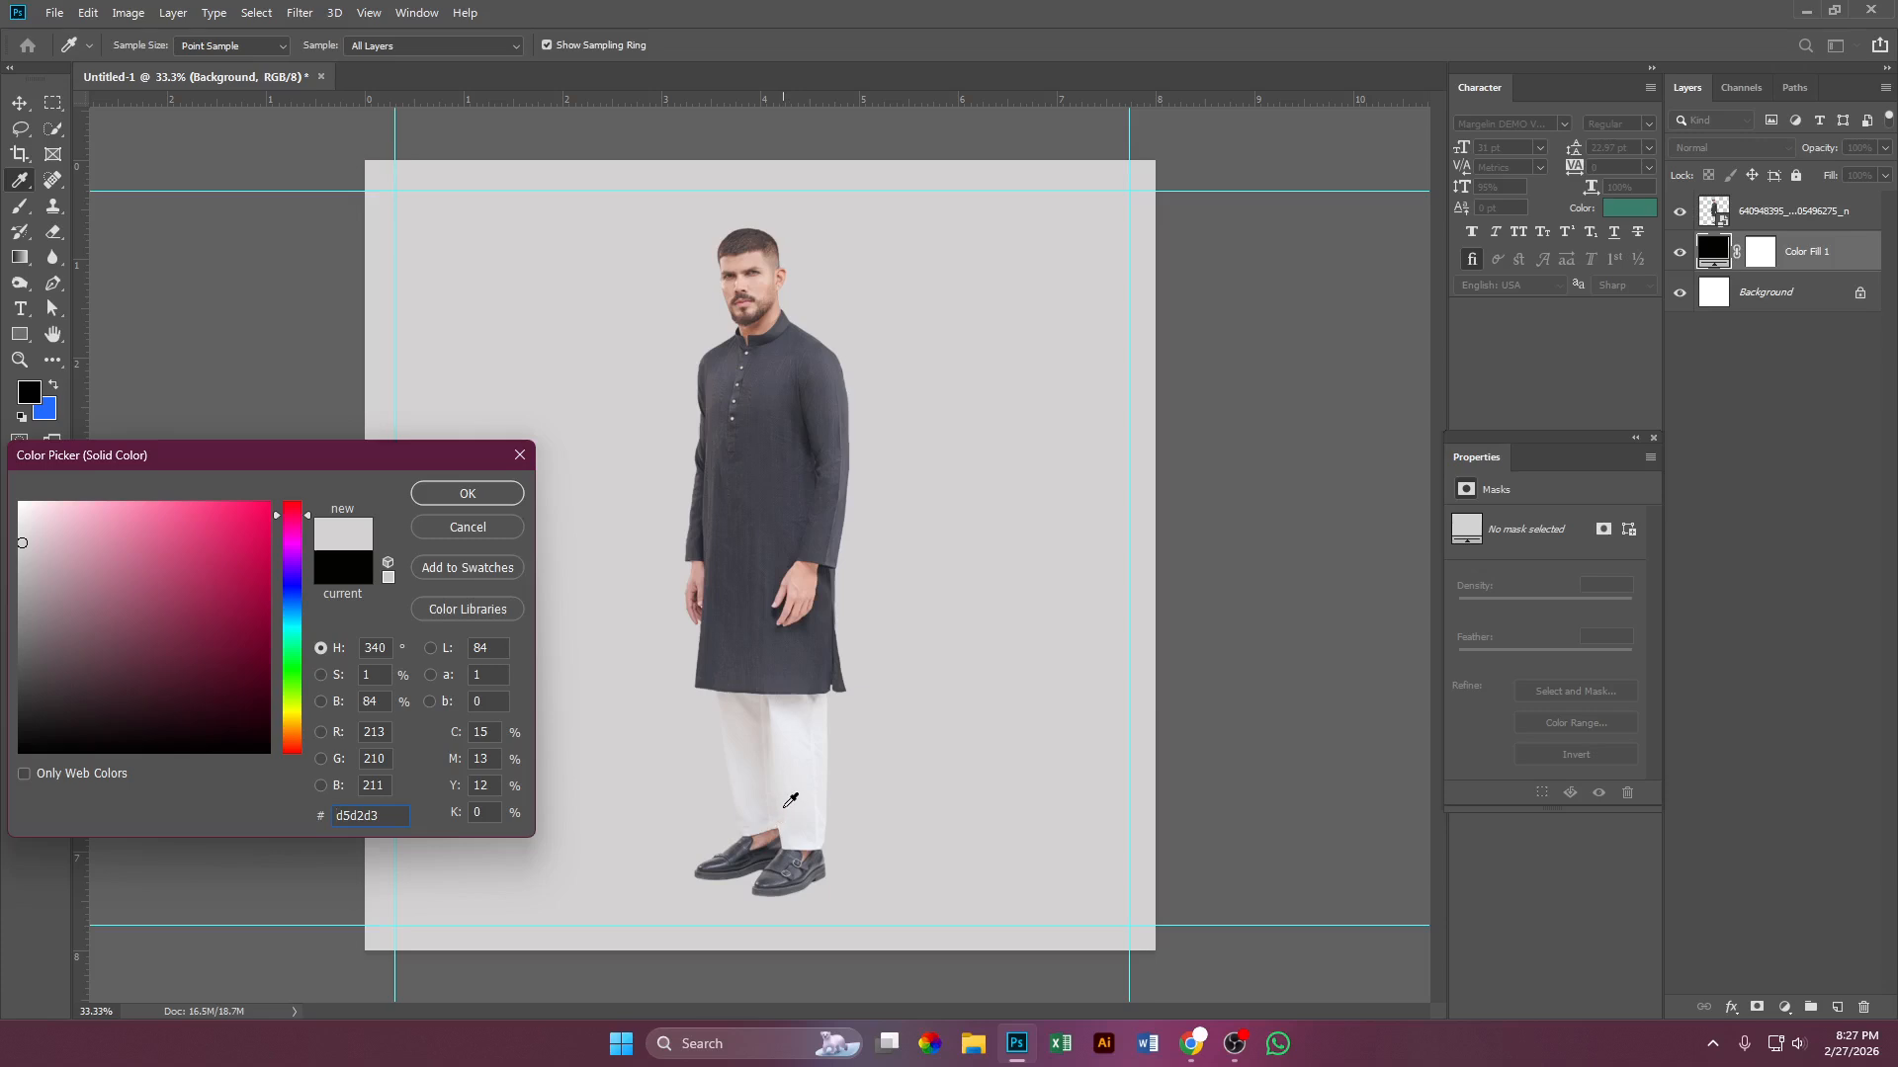
click(790, 800)
click(790, 792)
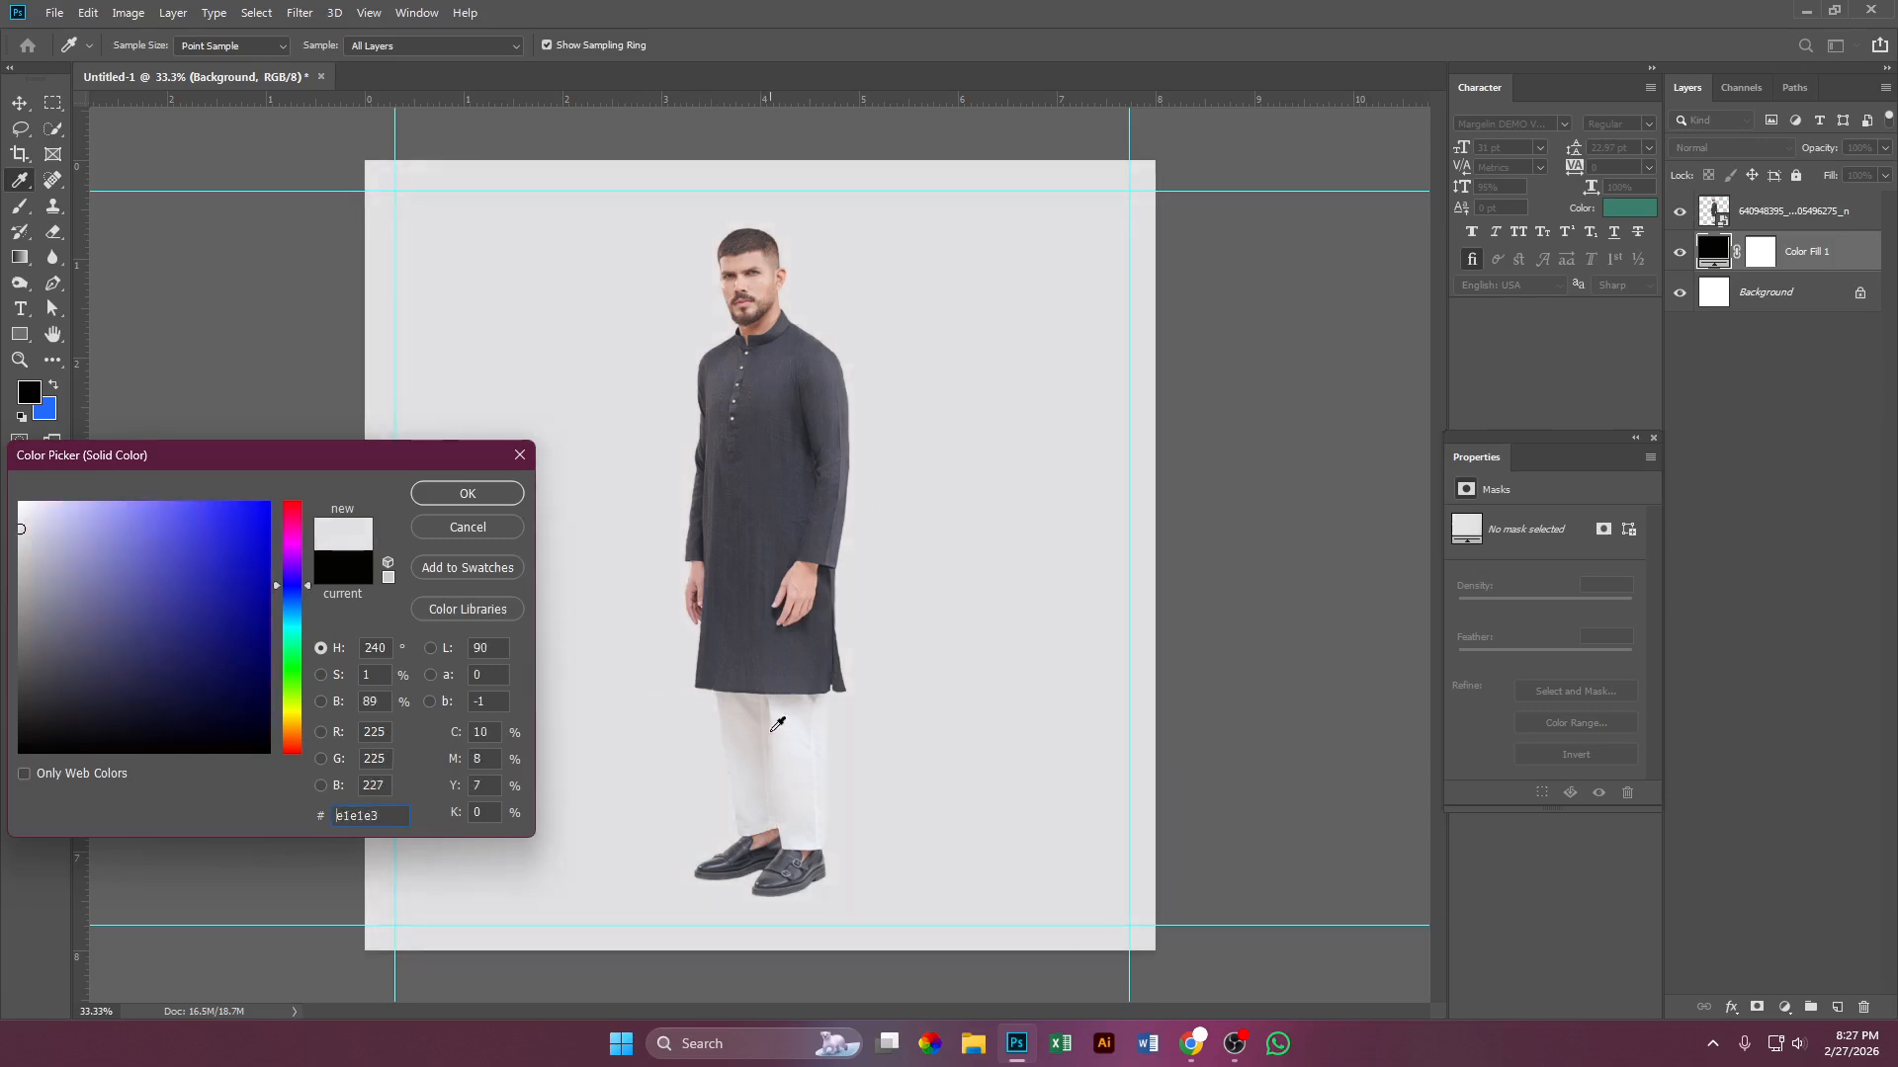
click(806, 755)
click(808, 759)
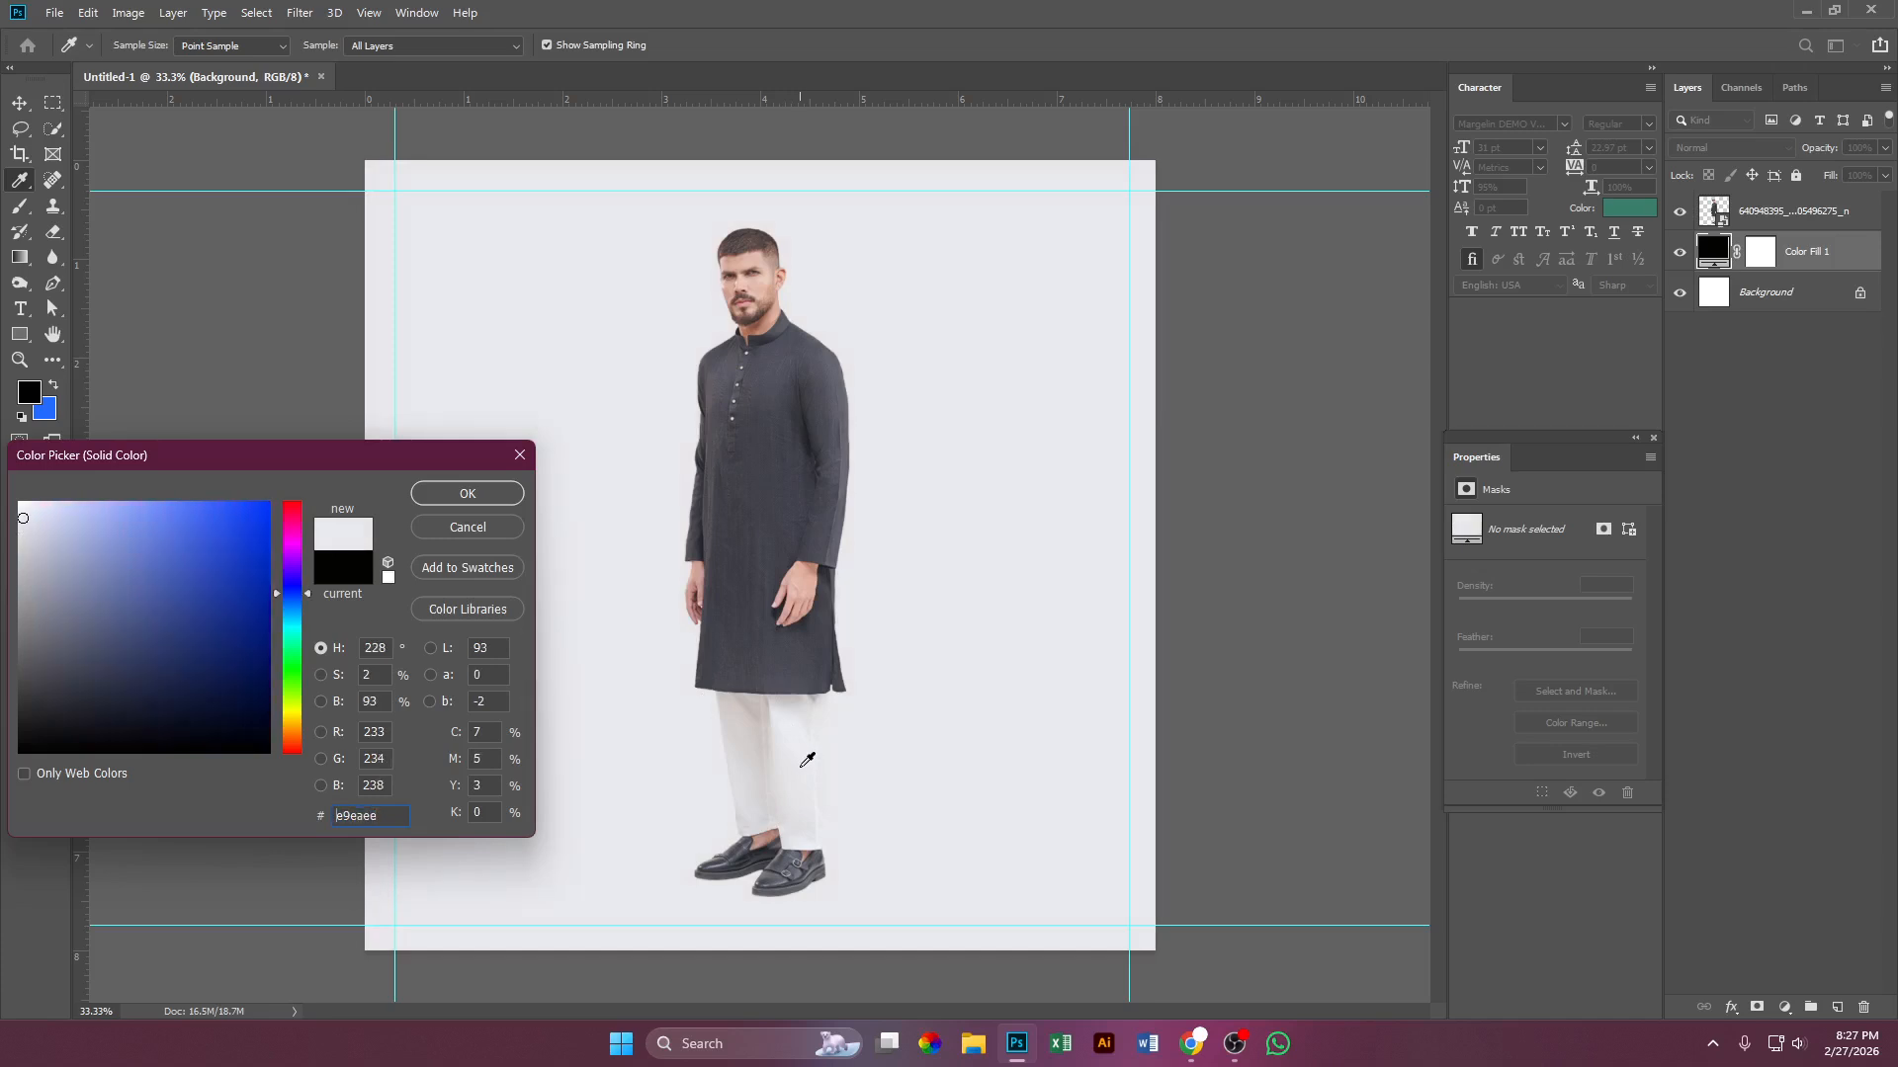
click(803, 762)
click(802, 781)
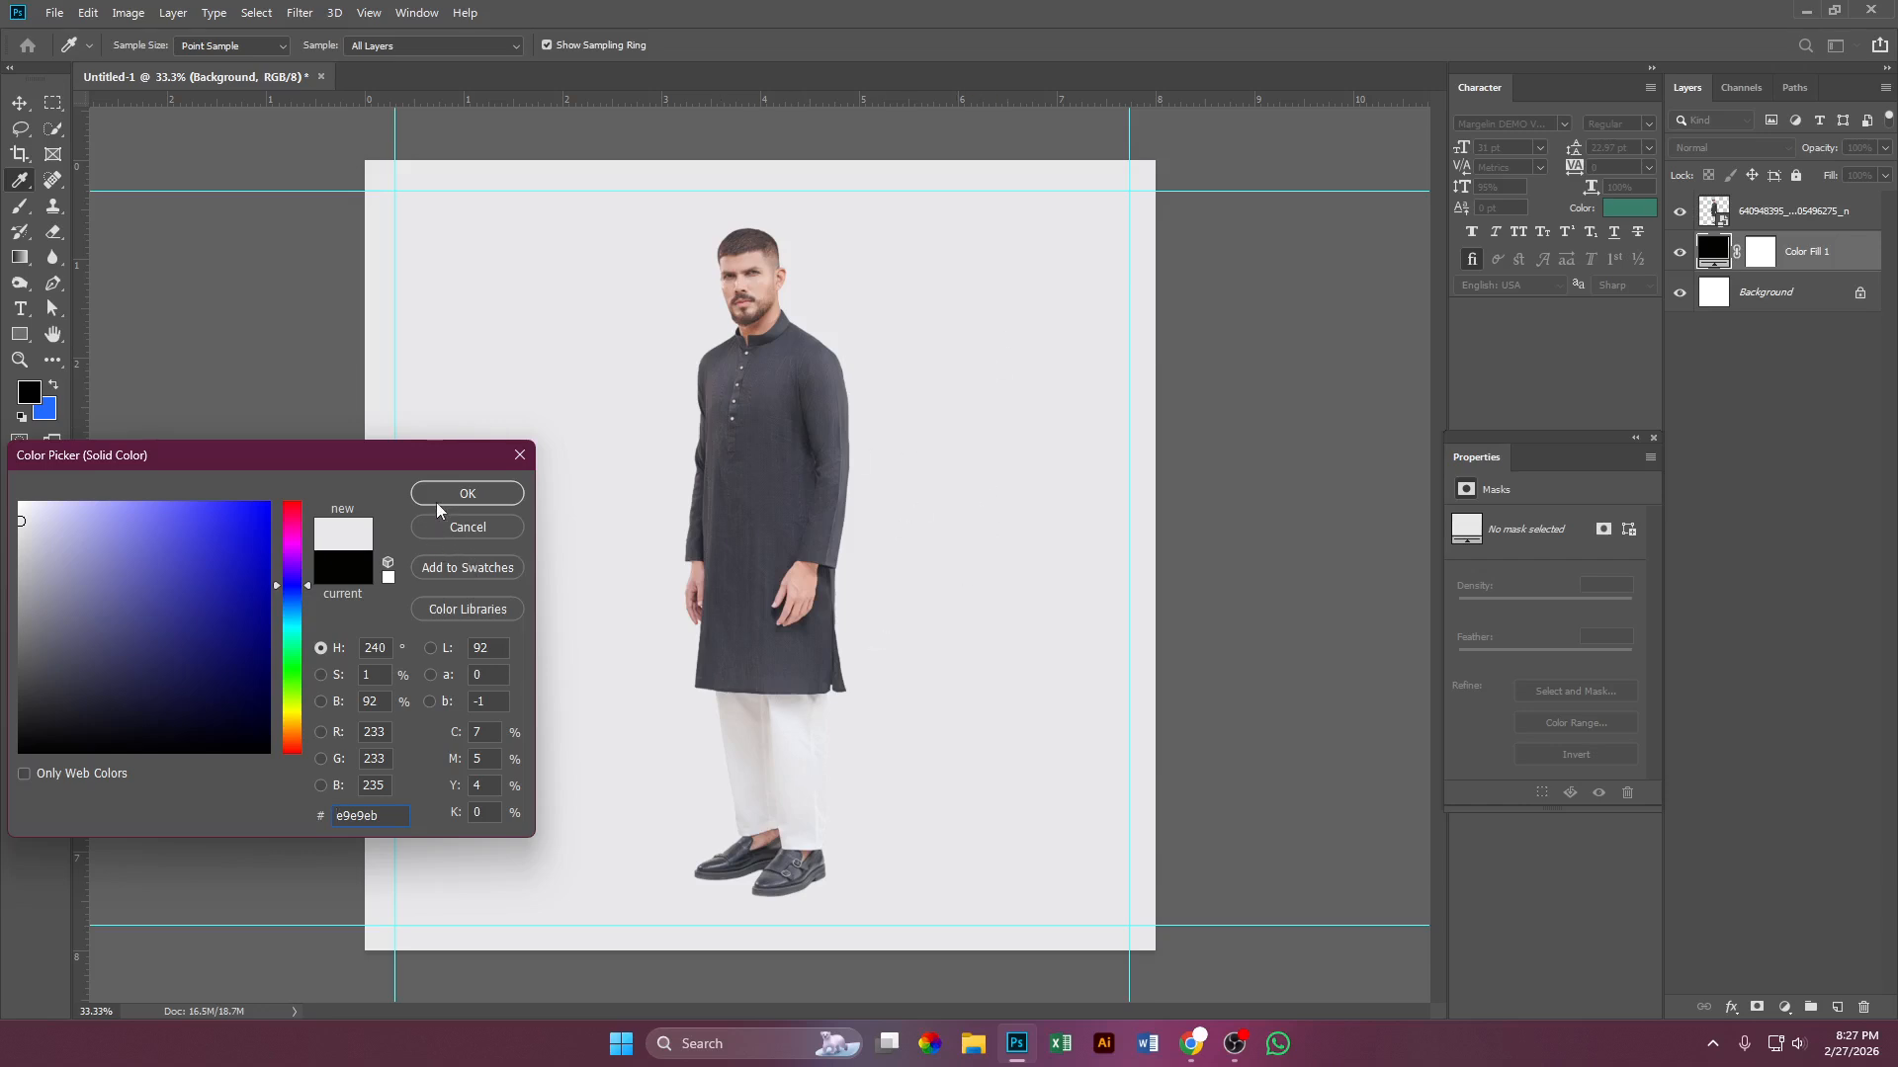
drag(438, 454, 596, 521)
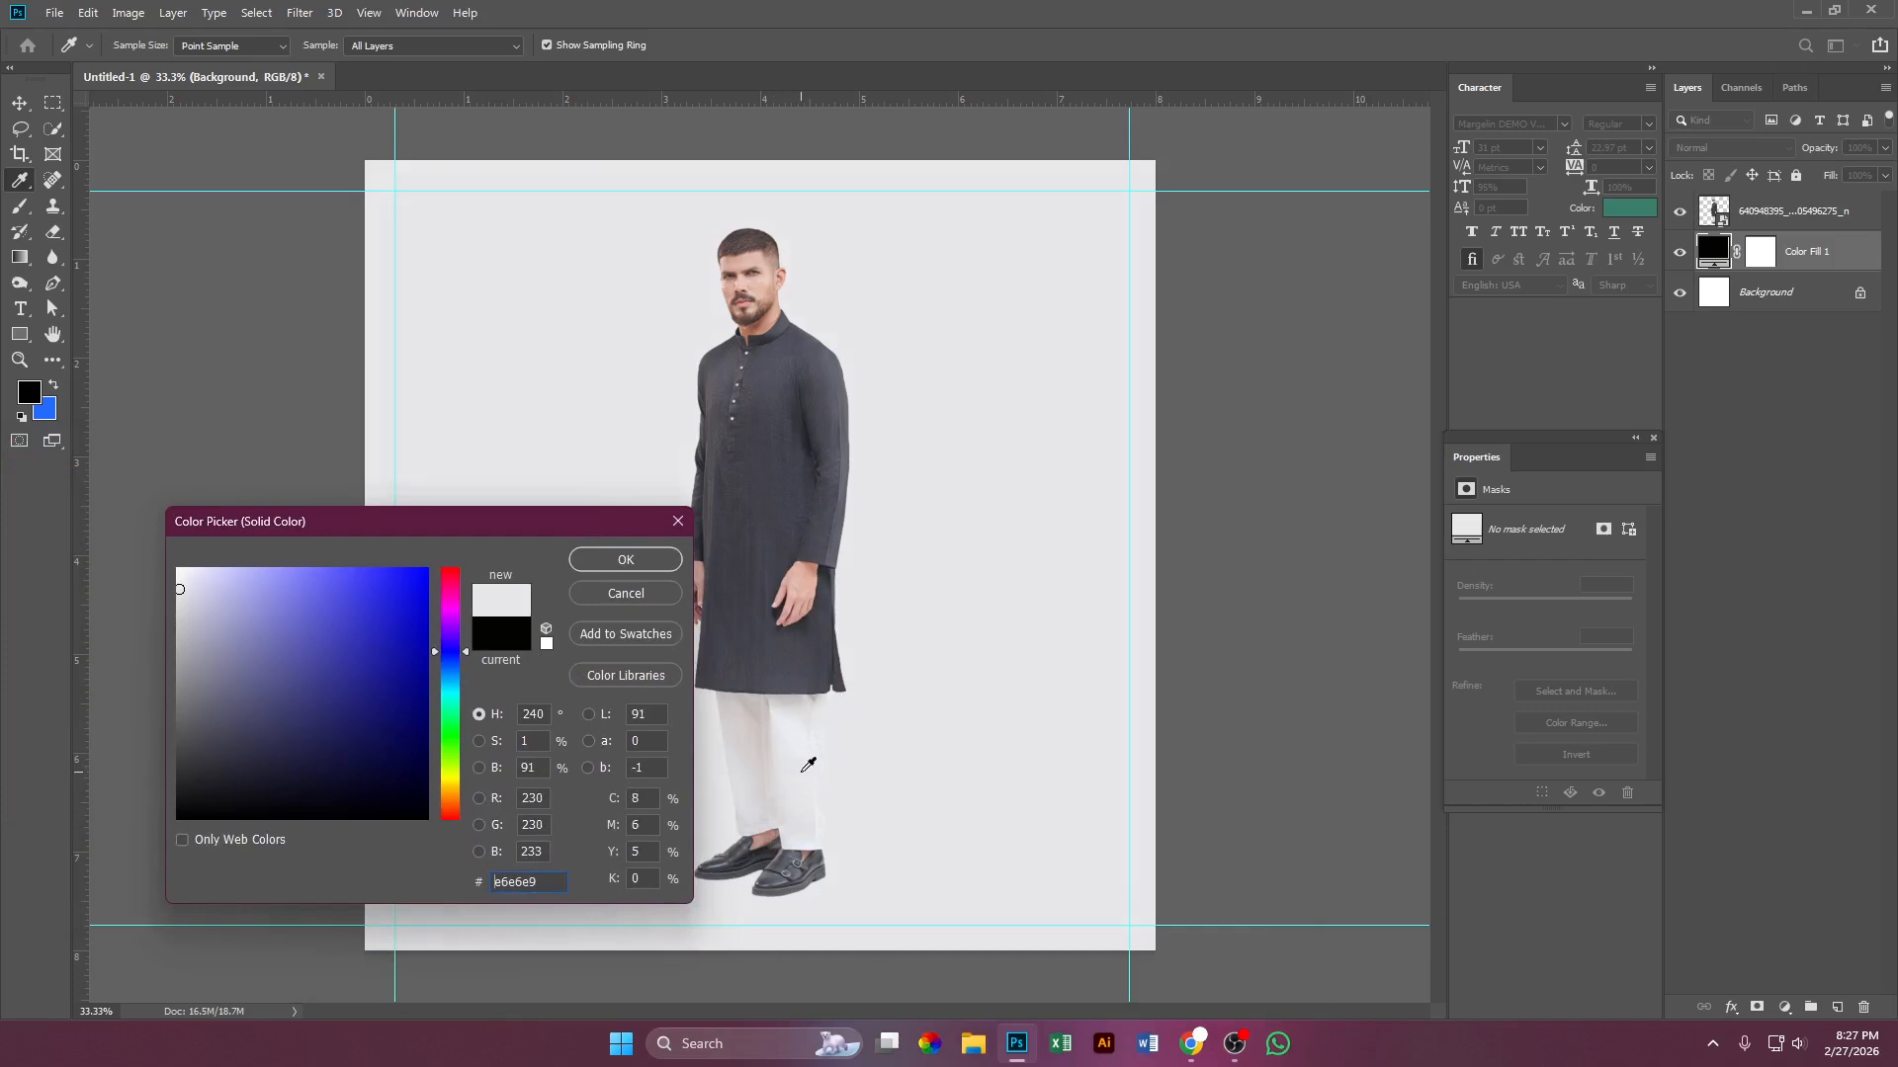
click(809, 766)
click(647, 561)
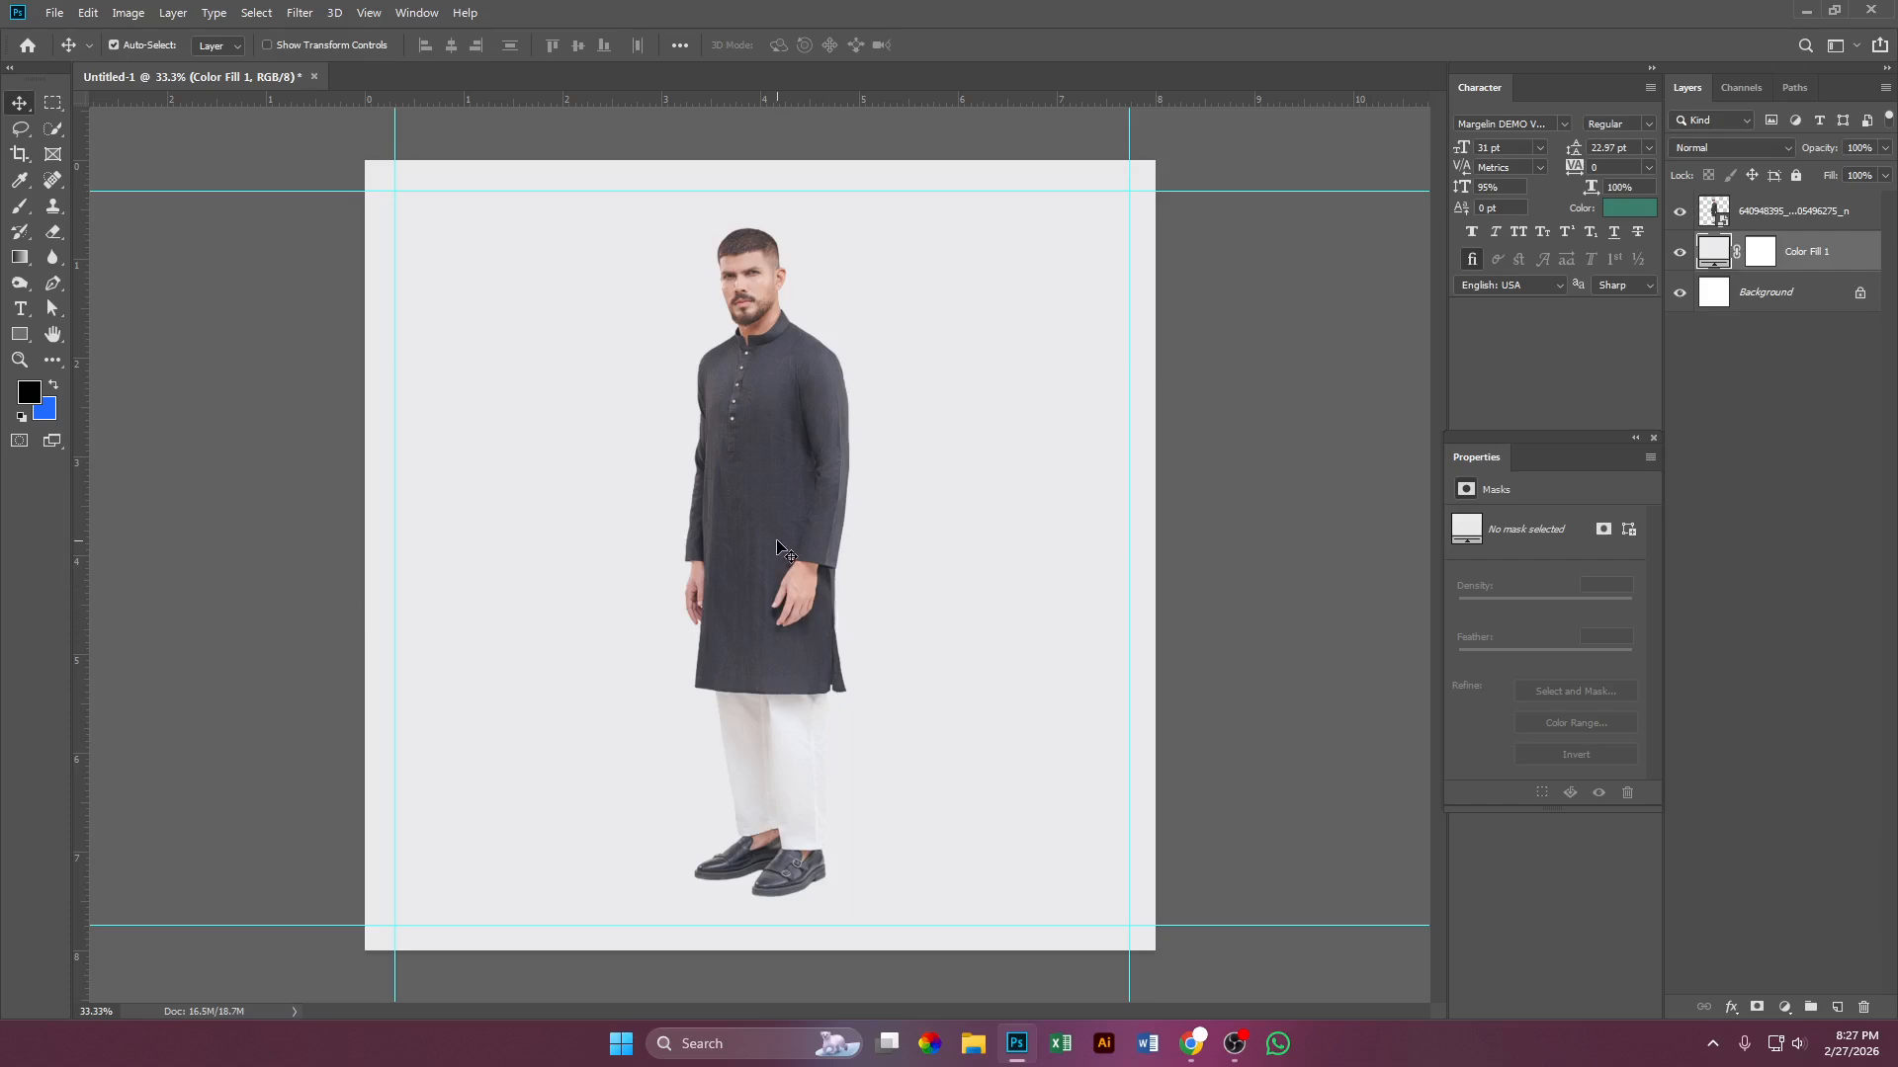
Step: Move the kurta model slightly left on the canvas, to X 3.16 in
drag(776, 549, 768, 552)
scroll(766, 561, up, 1)
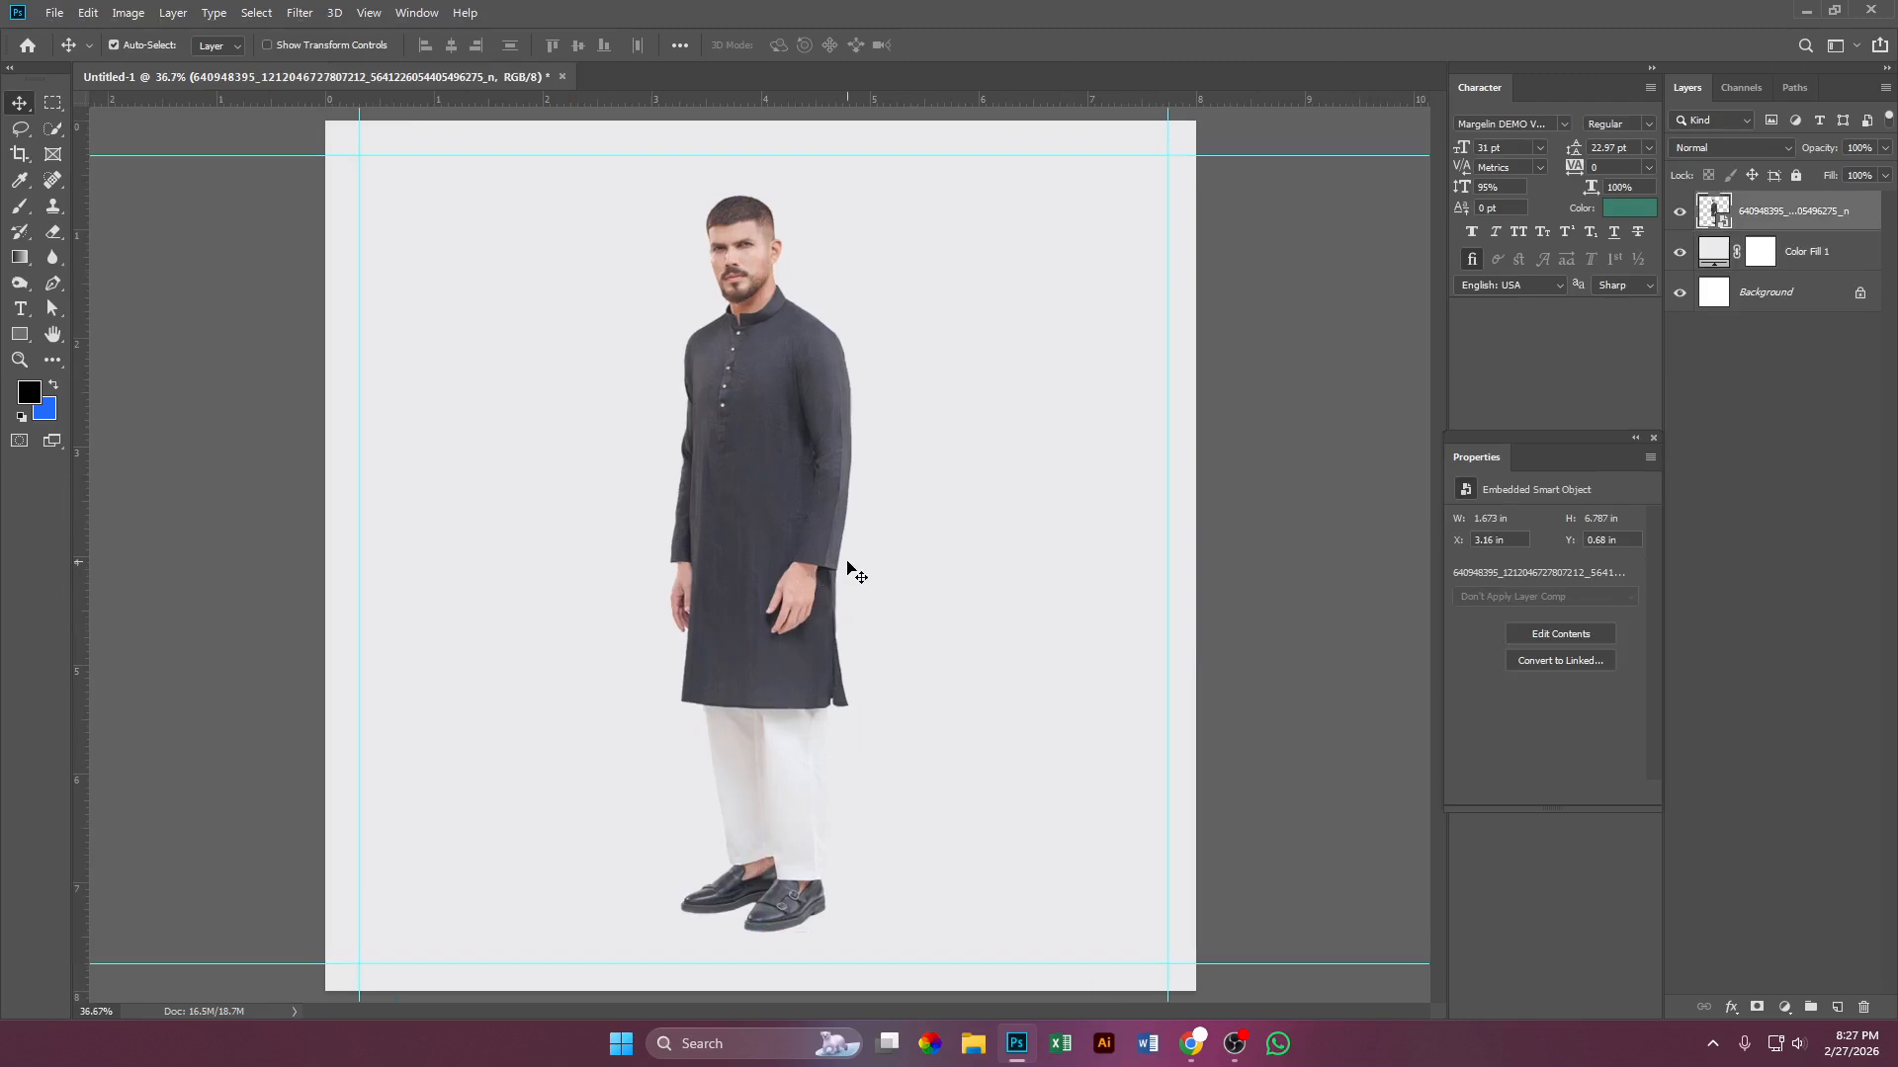
scroll(856, 560, down, 1)
scroll(1047, 580, up, 20)
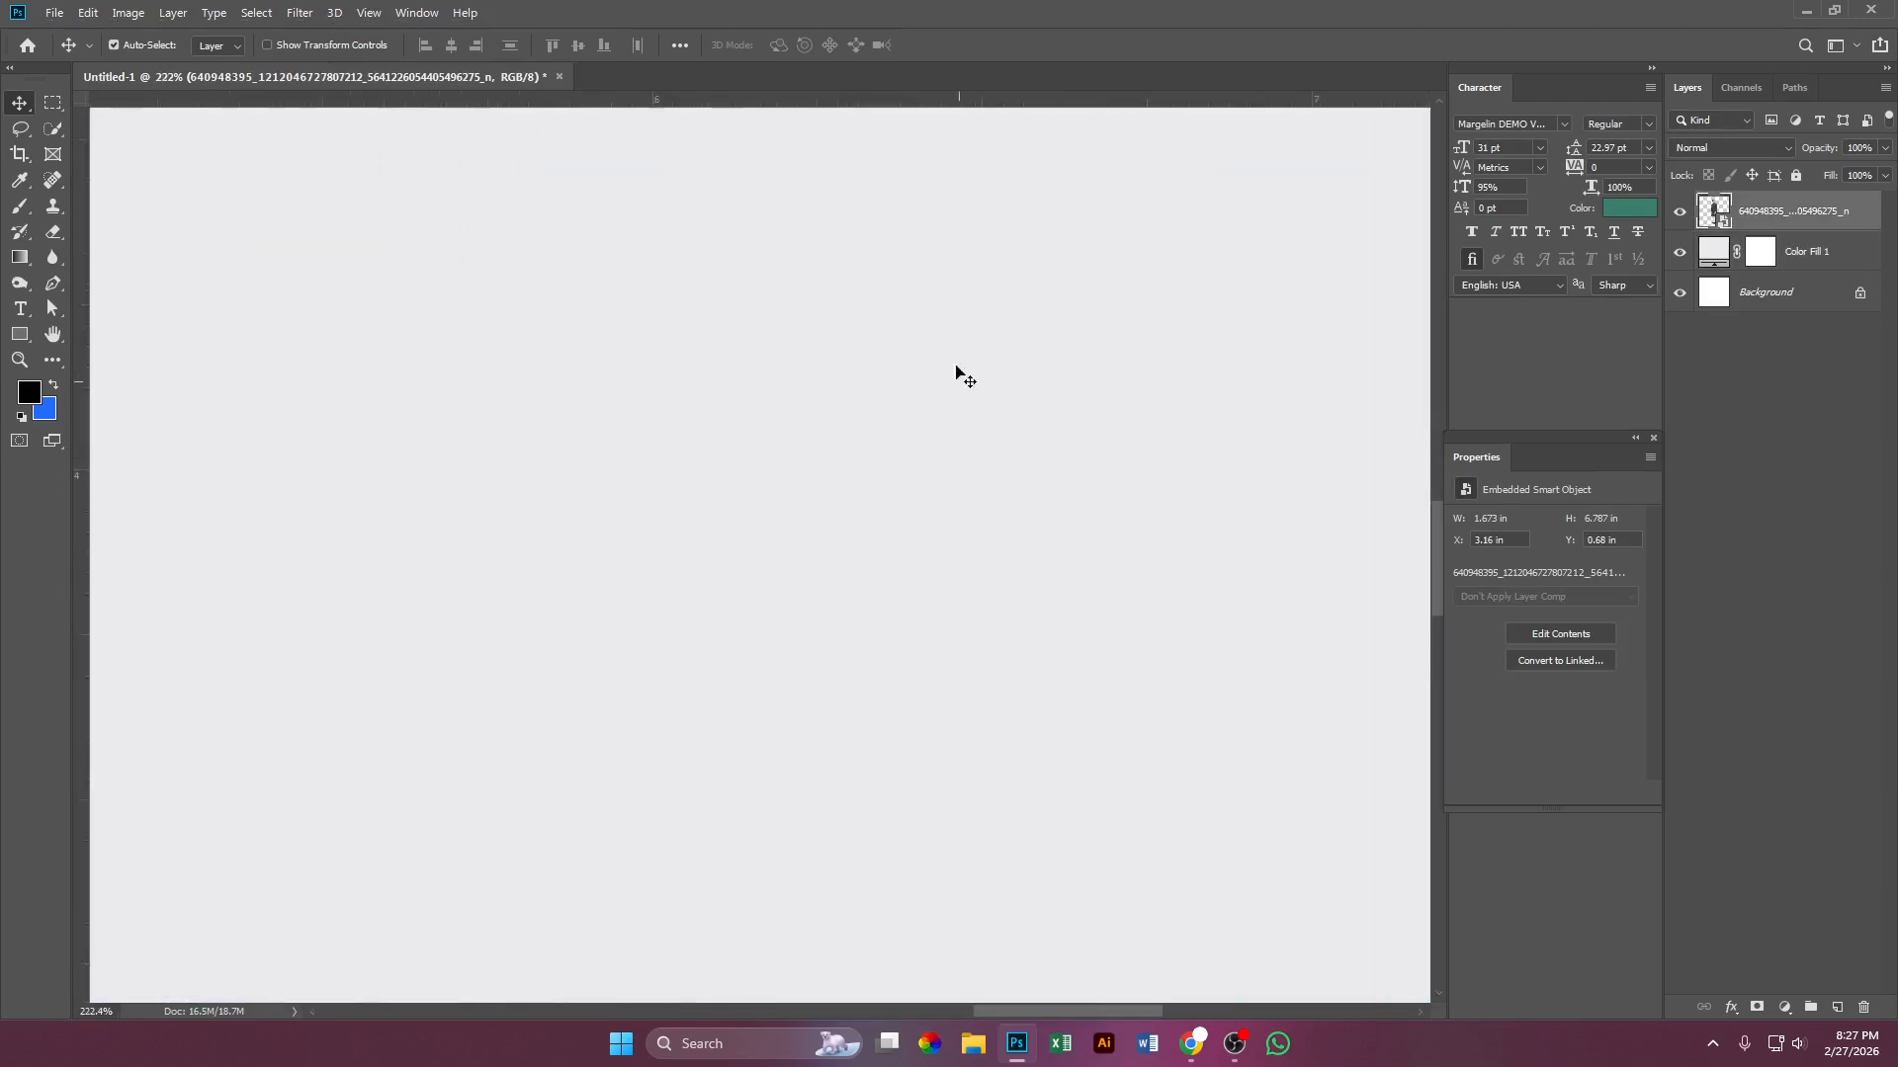
scroll(910, 546, down, 12)
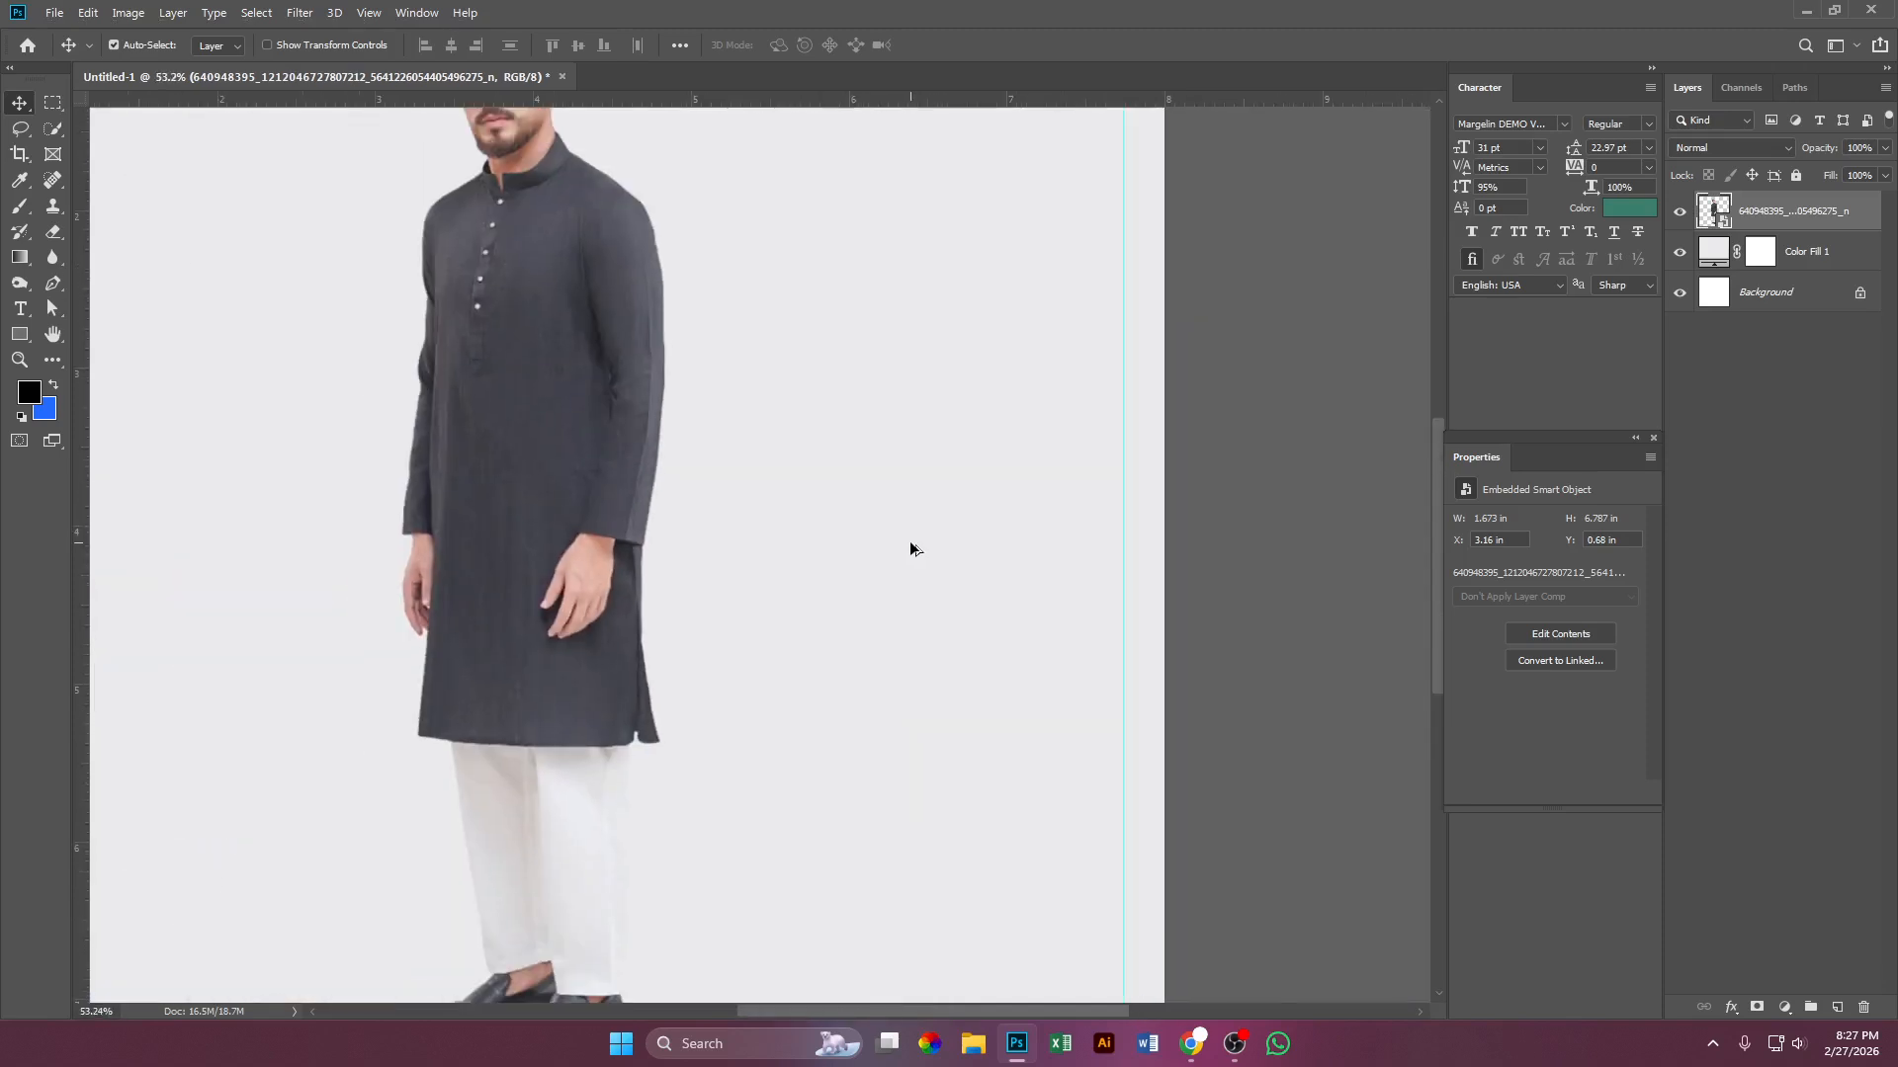
scroll(911, 548, down, 3)
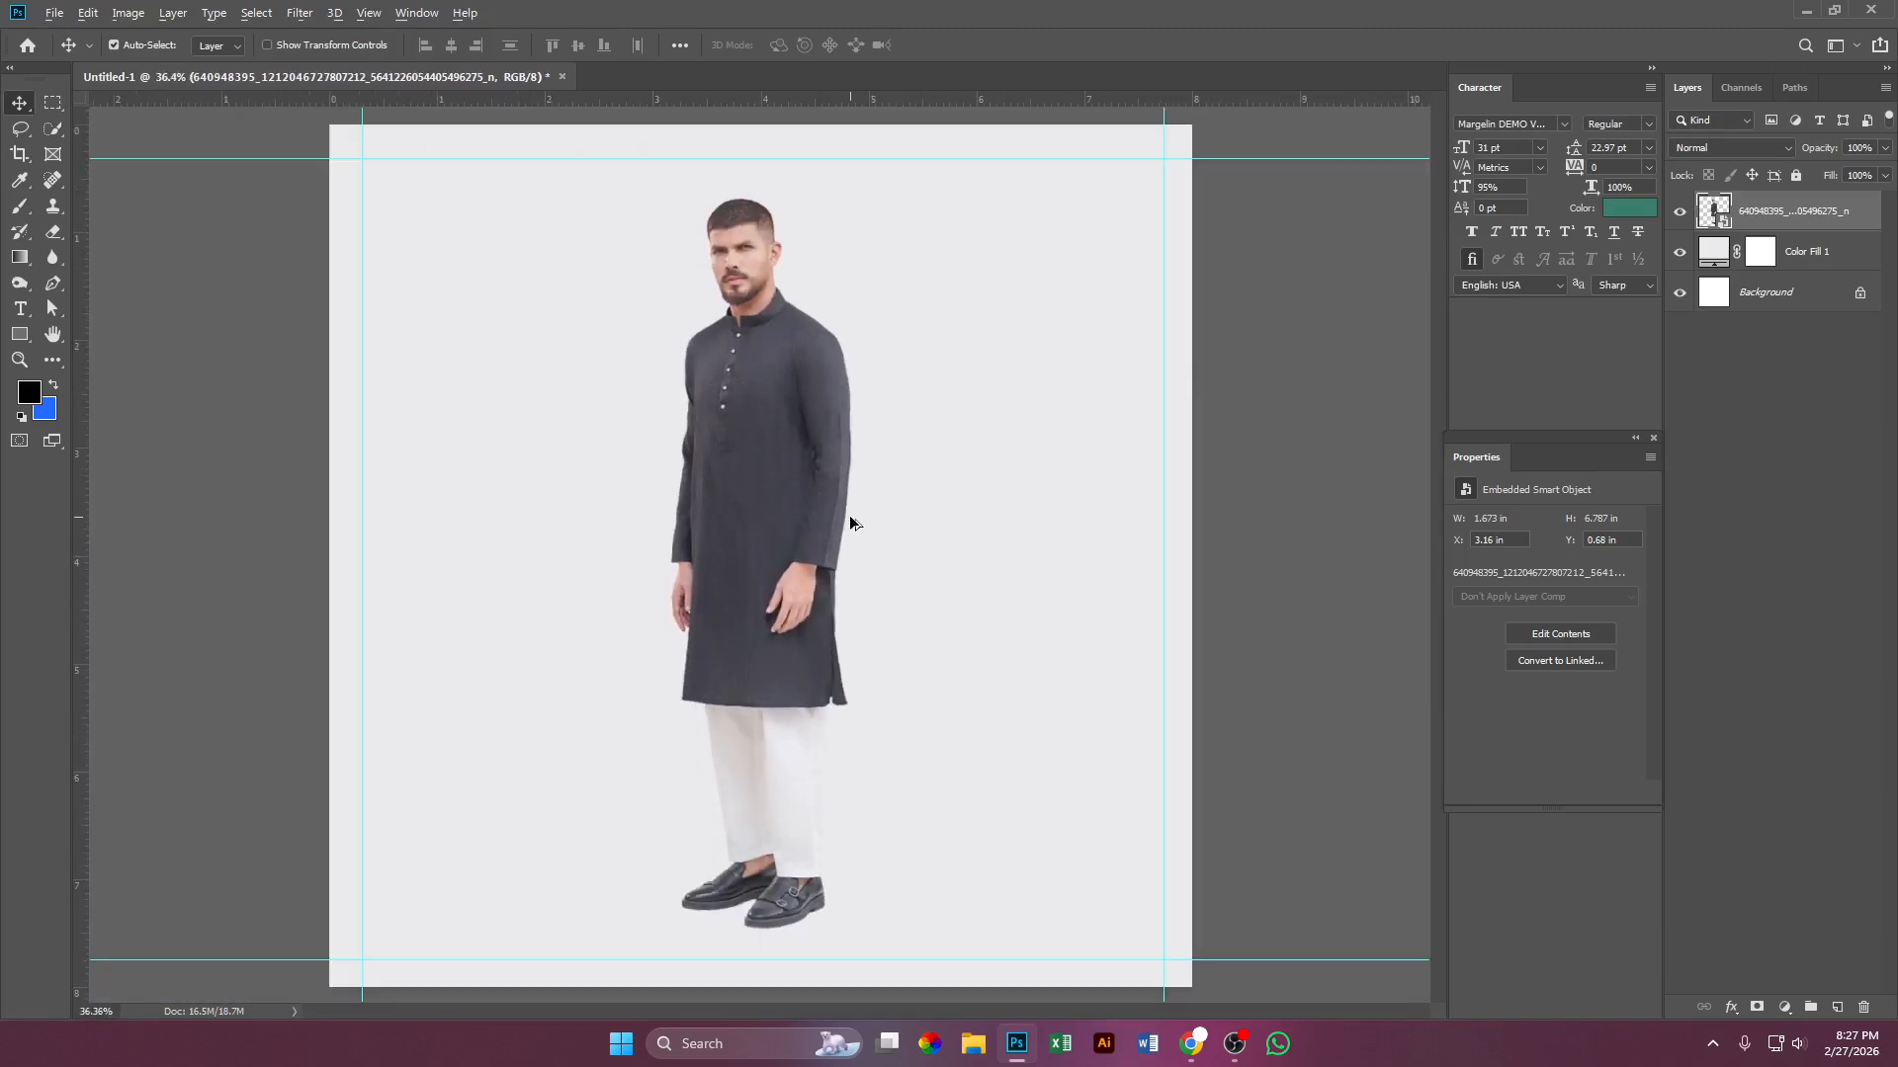
scroll(853, 524, down, 1)
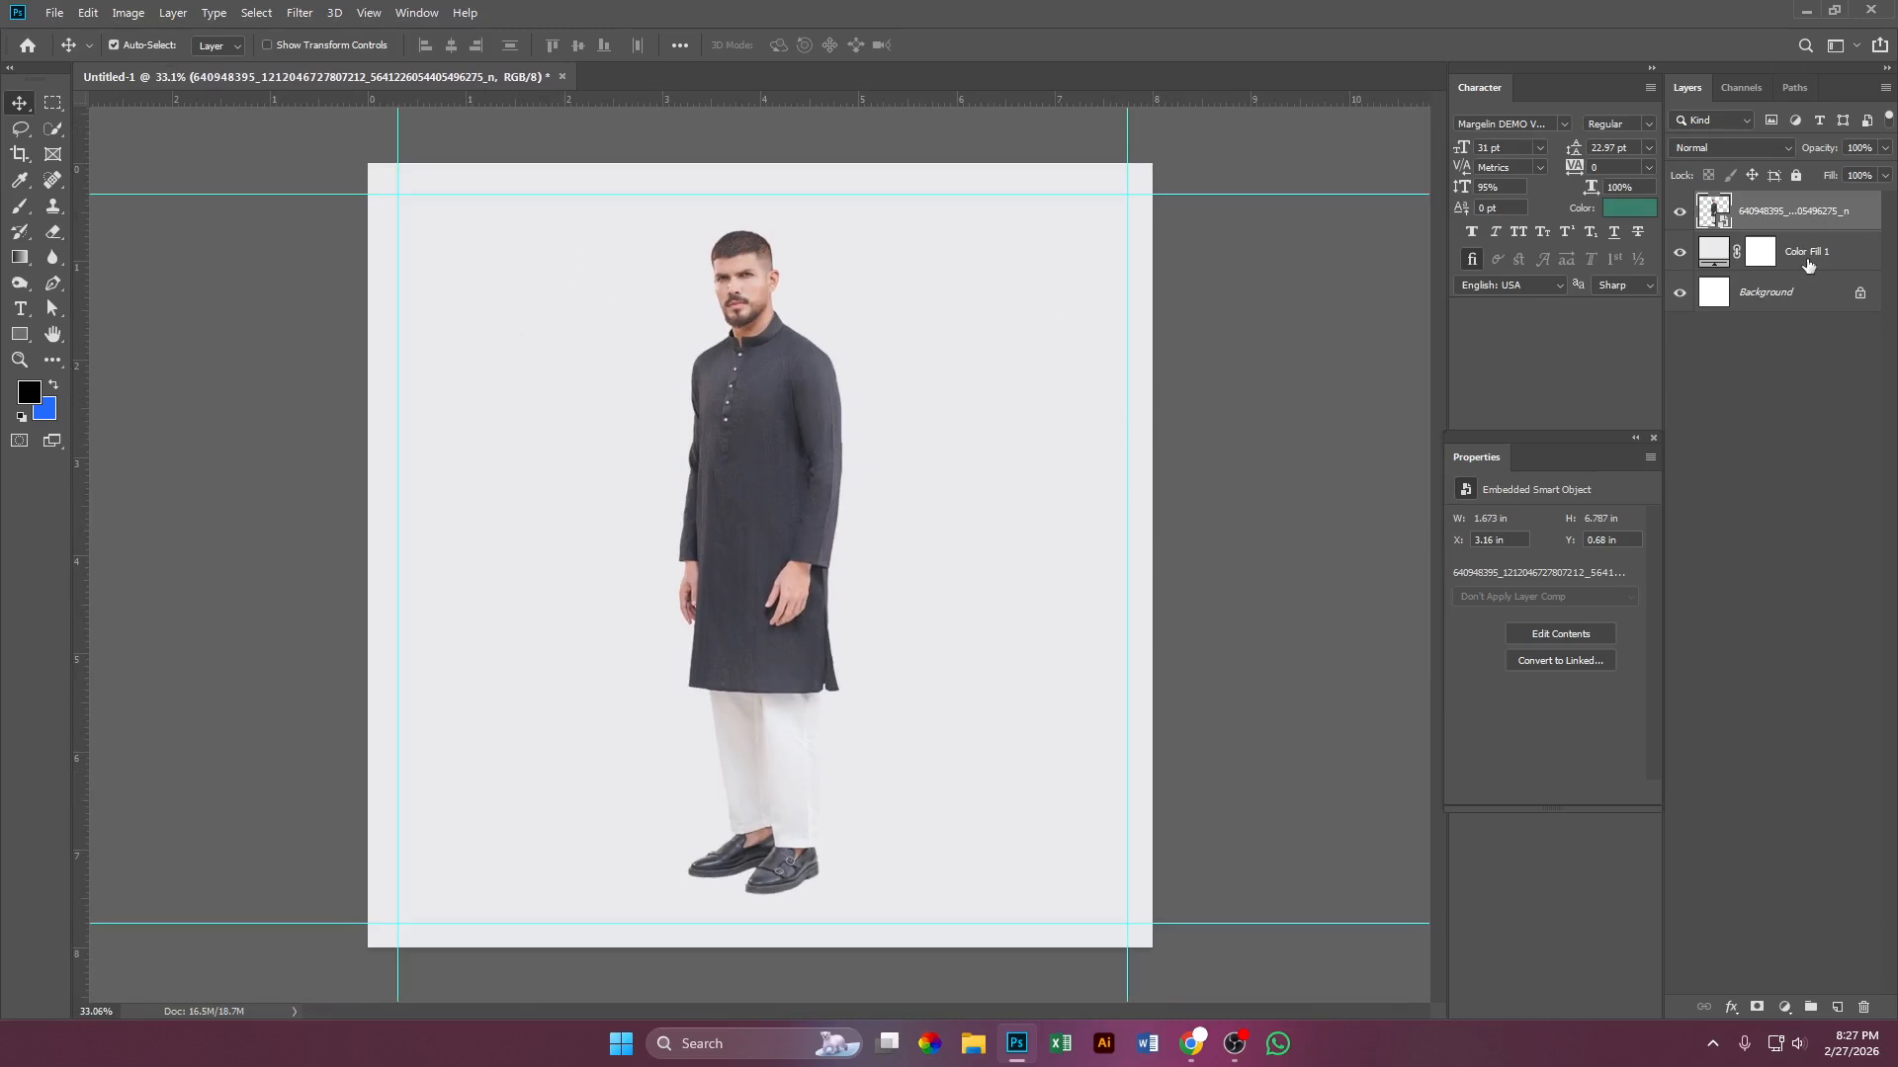
Step: Convert the Color Fill 1 layer to a smart object
click(1796, 259)
right_click(1796, 258)
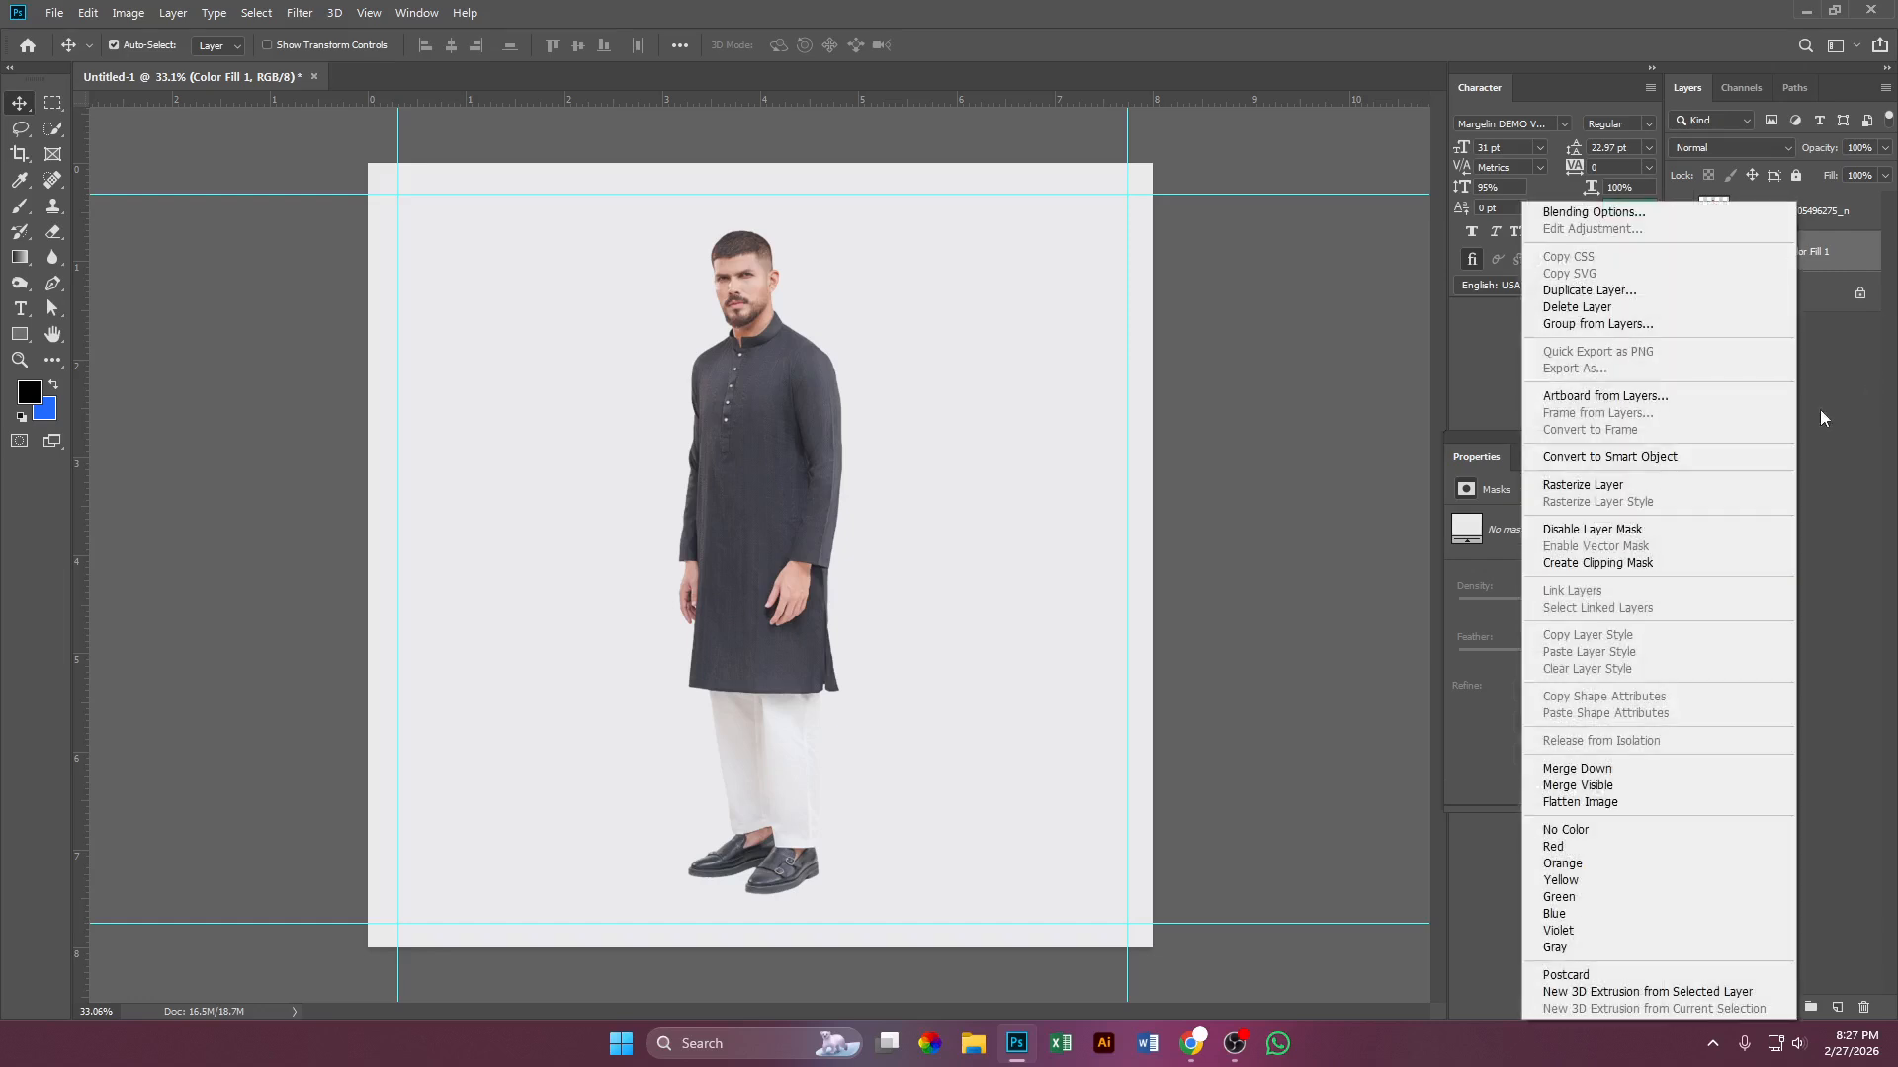
click(1643, 462)
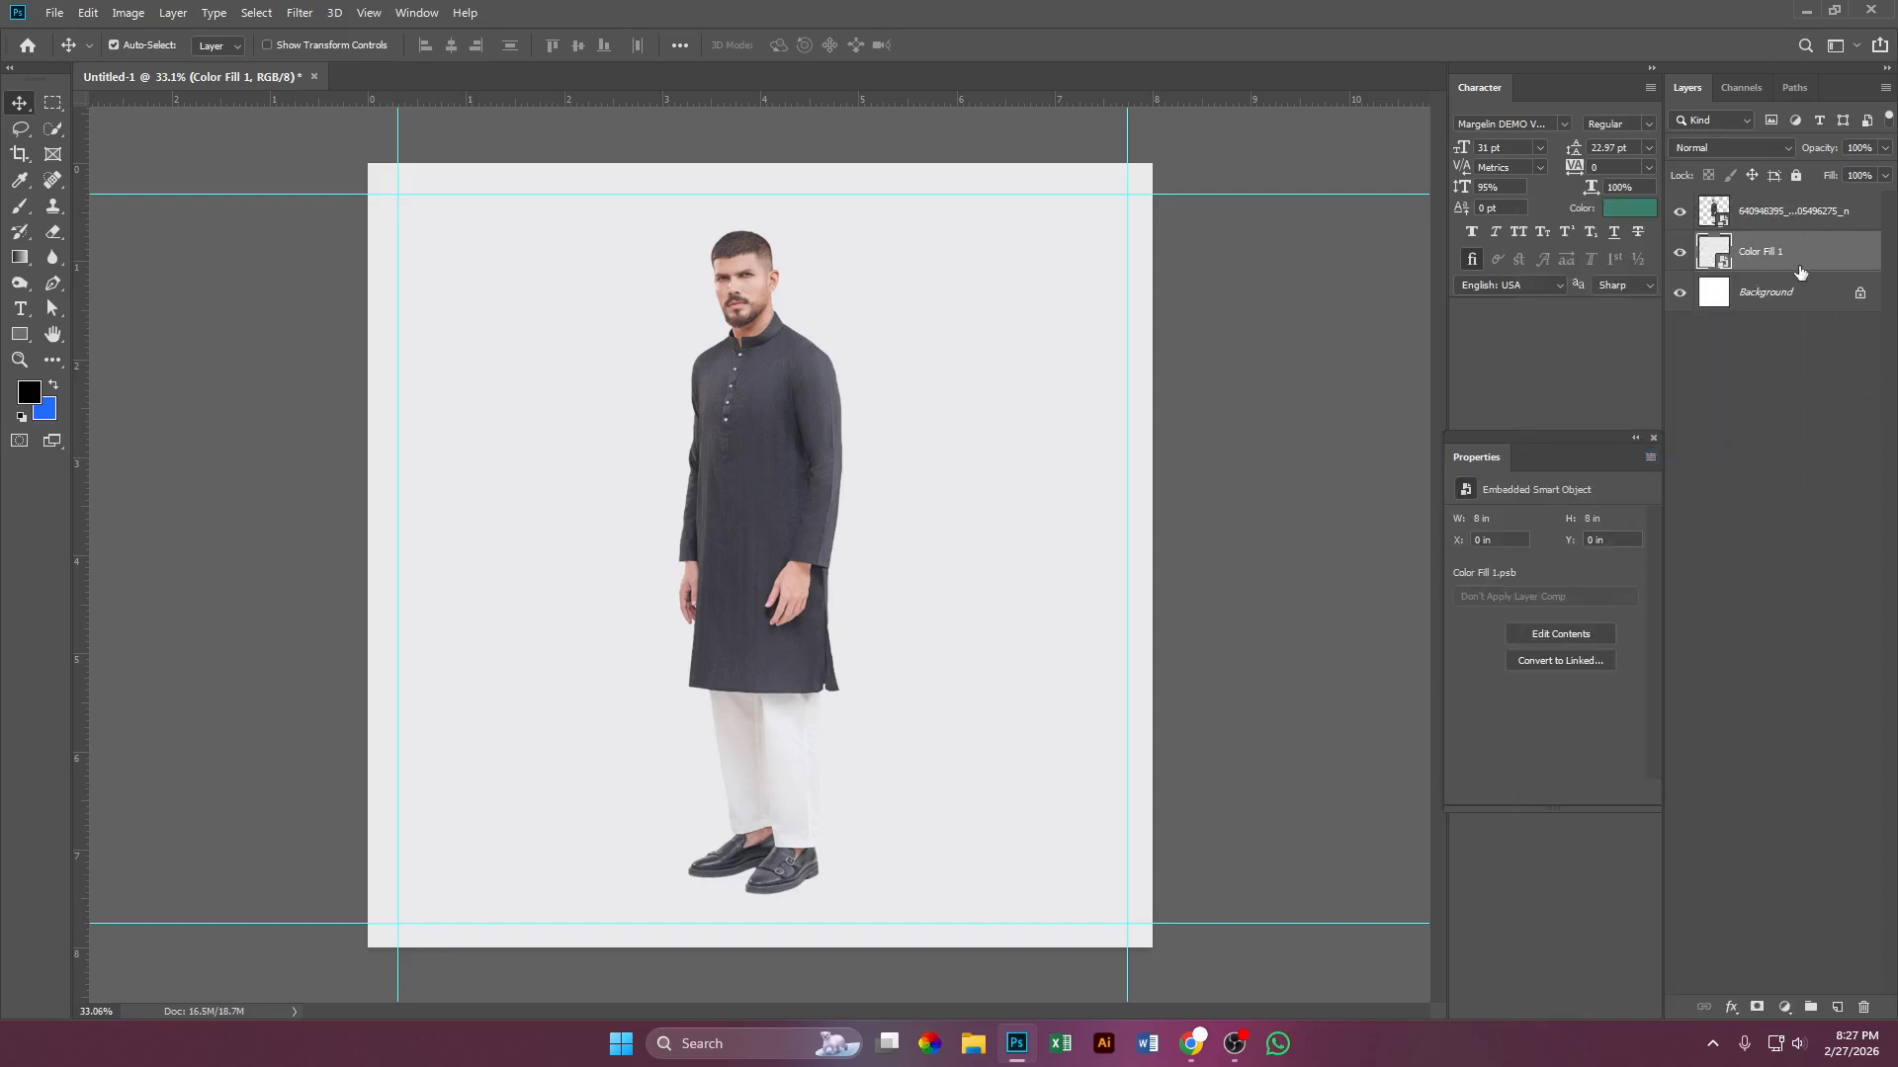
Step: Apply an Add Noise filter to the Color Fill 1 smart object with amount 2% and Uniform distribution
click(297, 12)
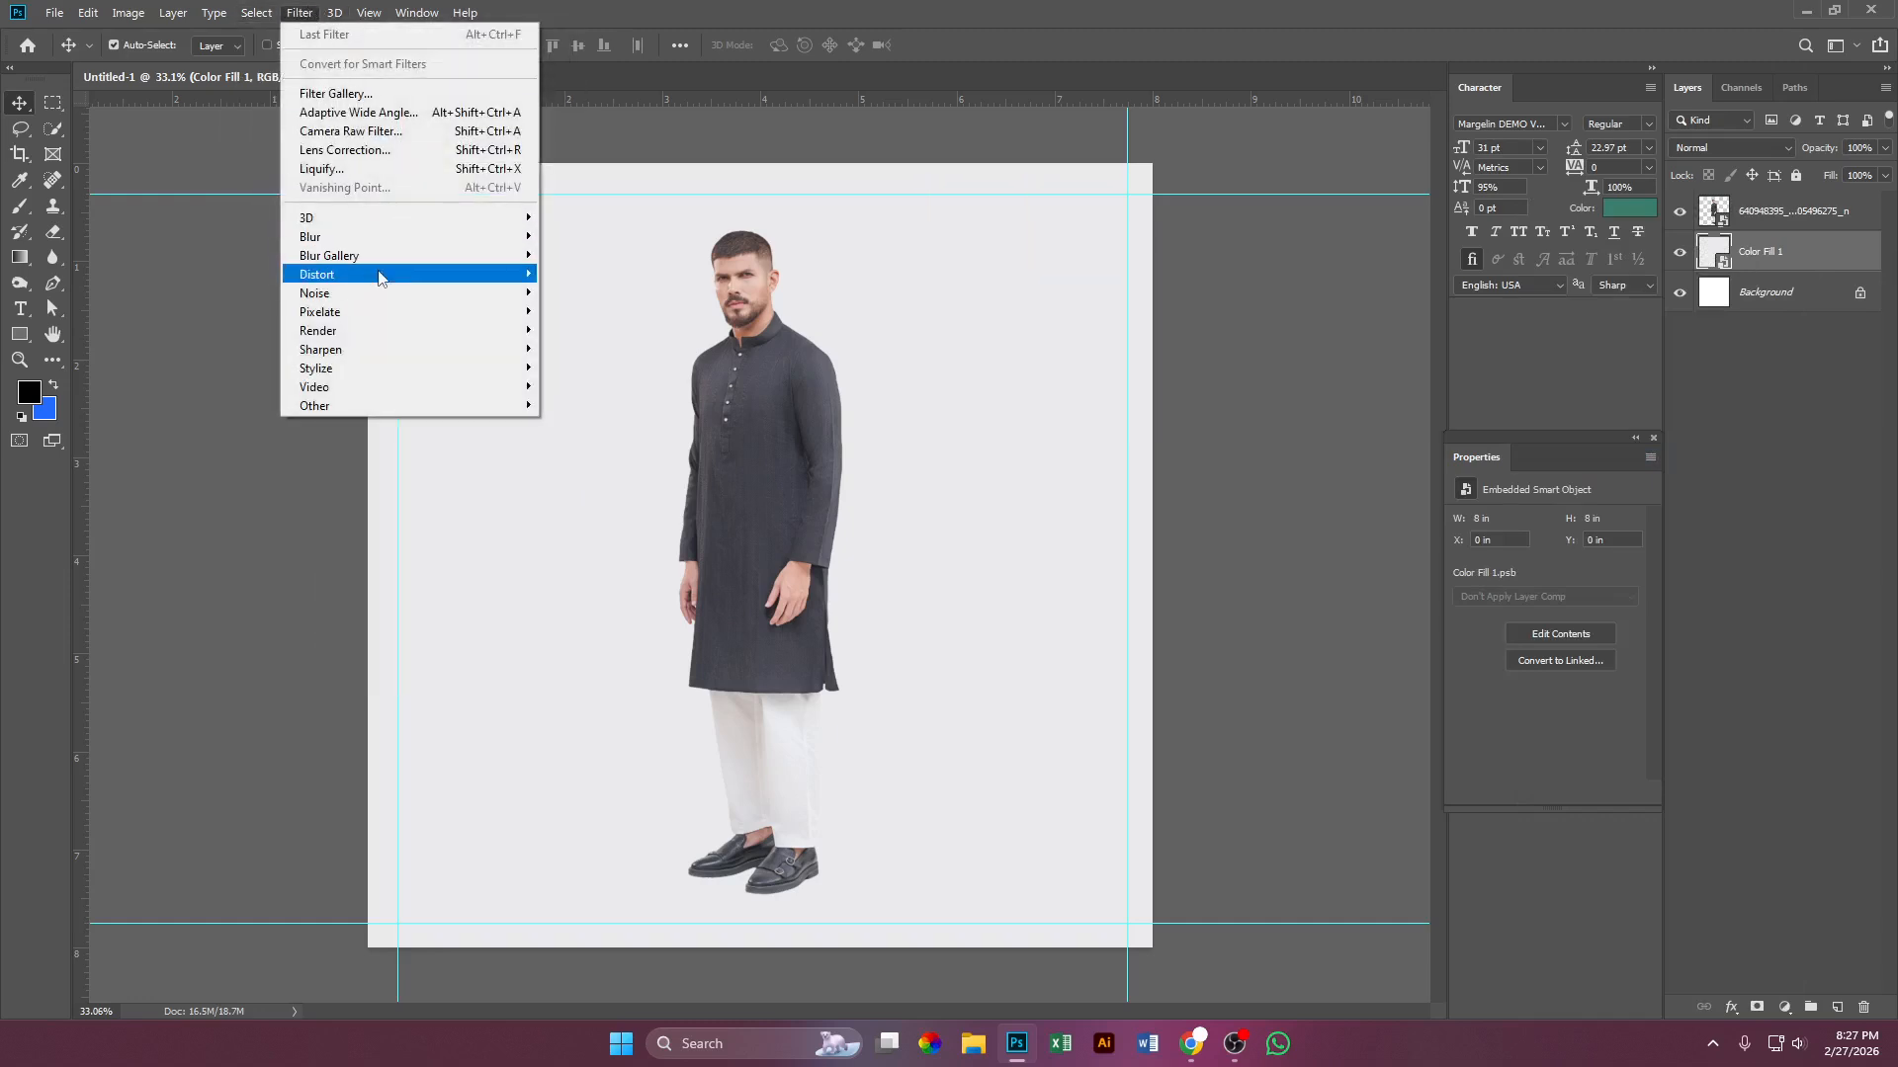
mouse_move(371, 300)
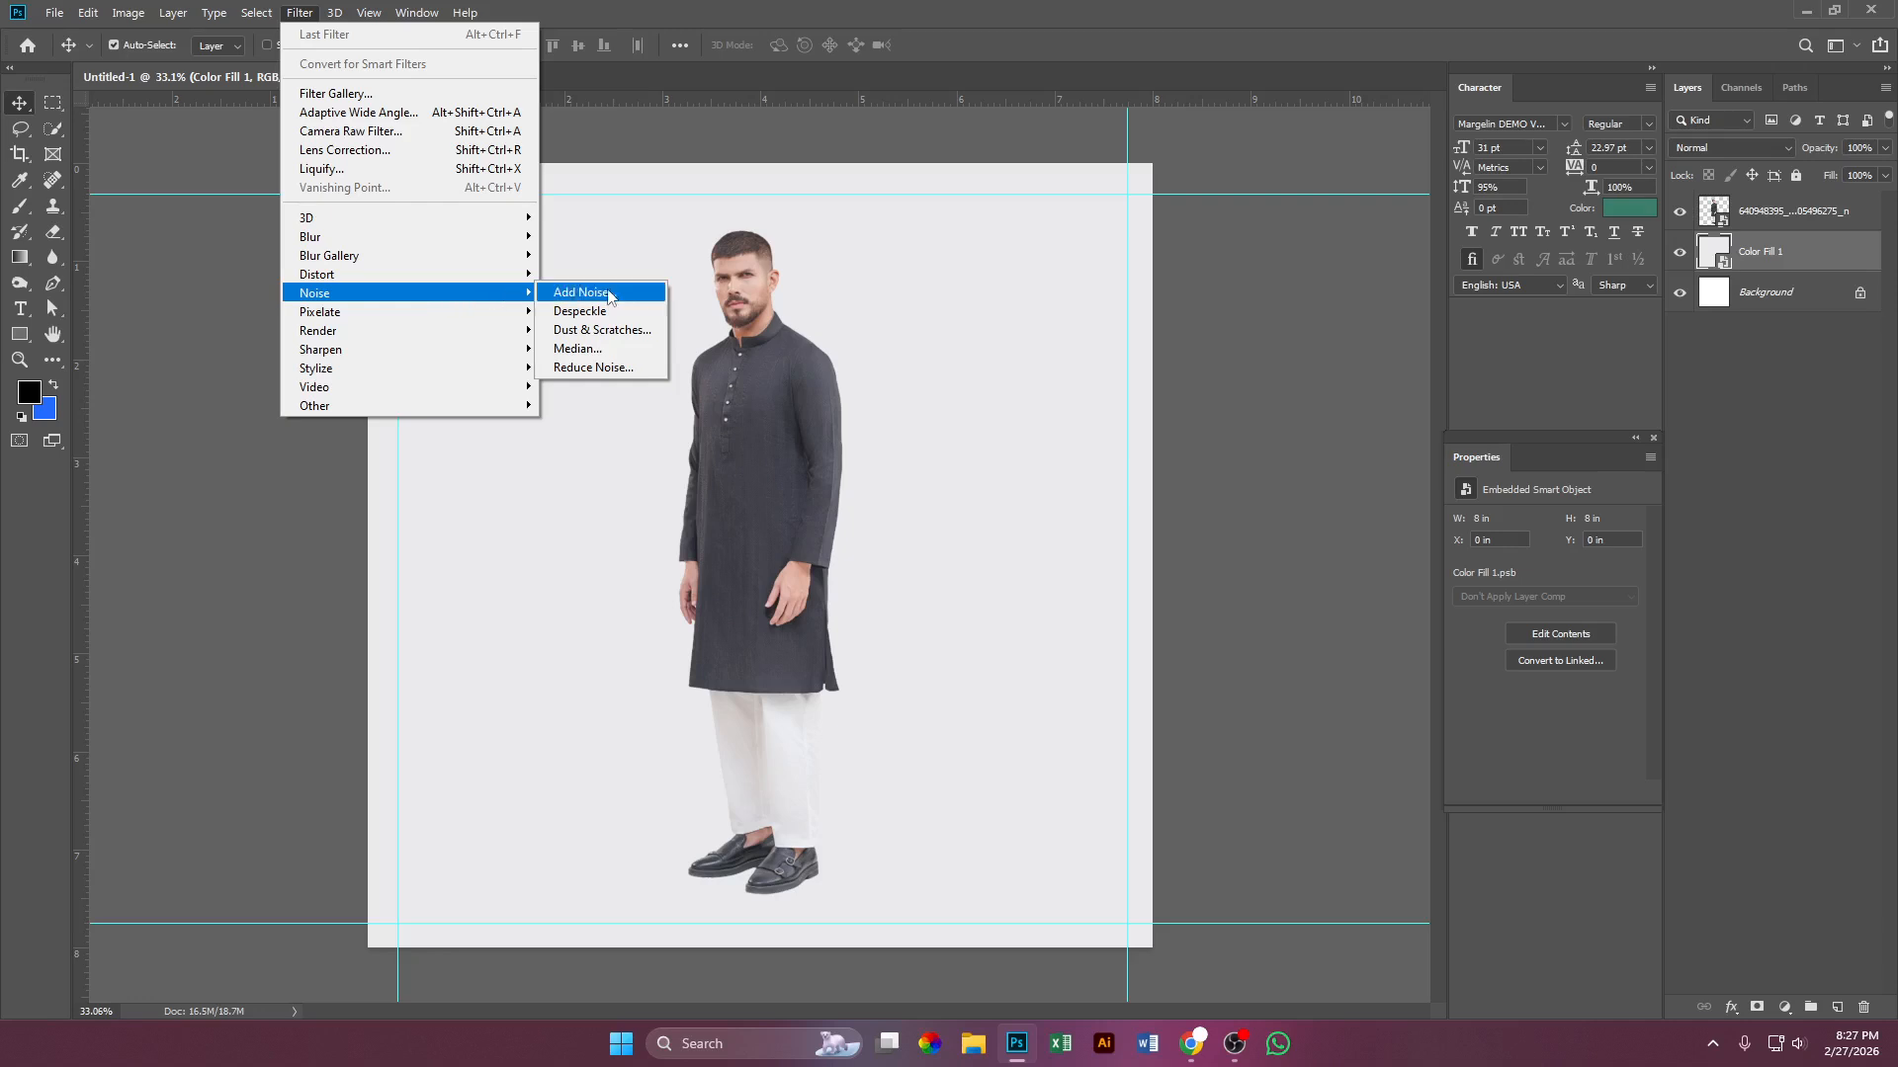
click(593, 293)
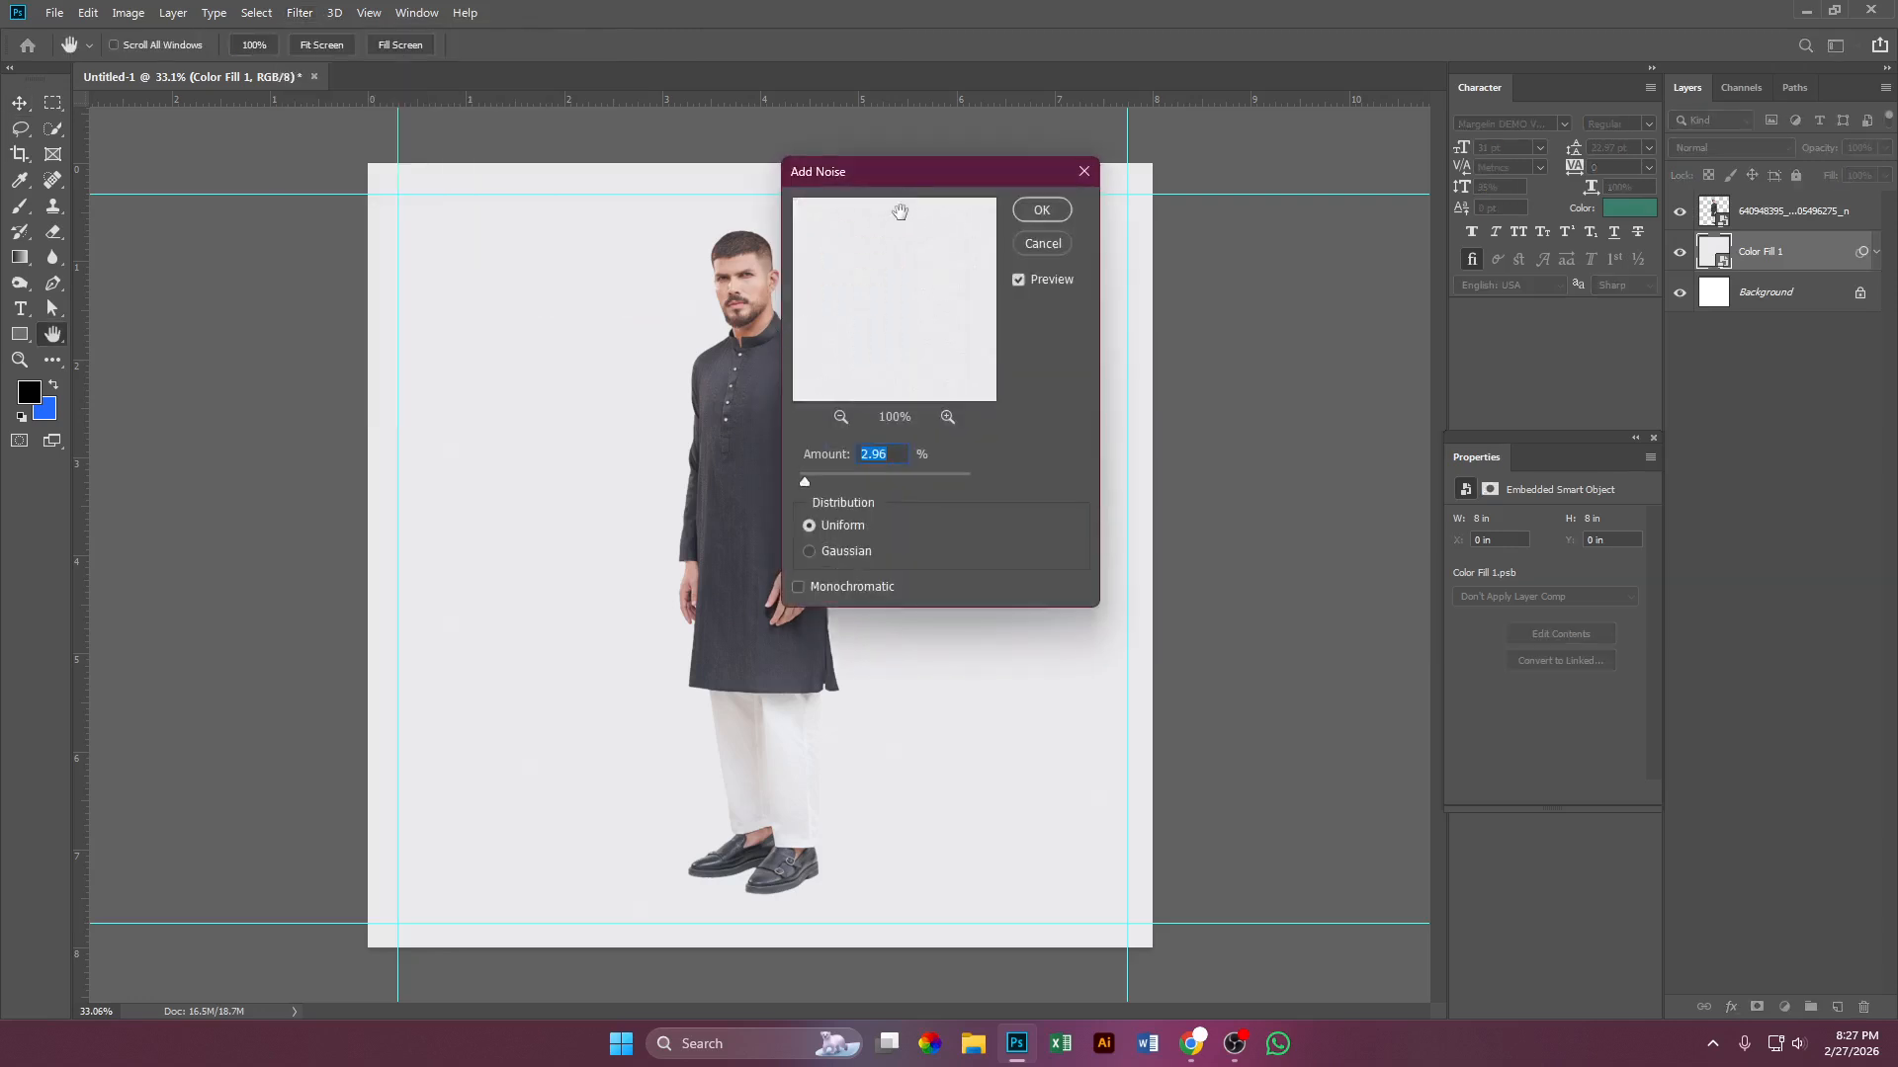
drag(888, 170, 951, 206)
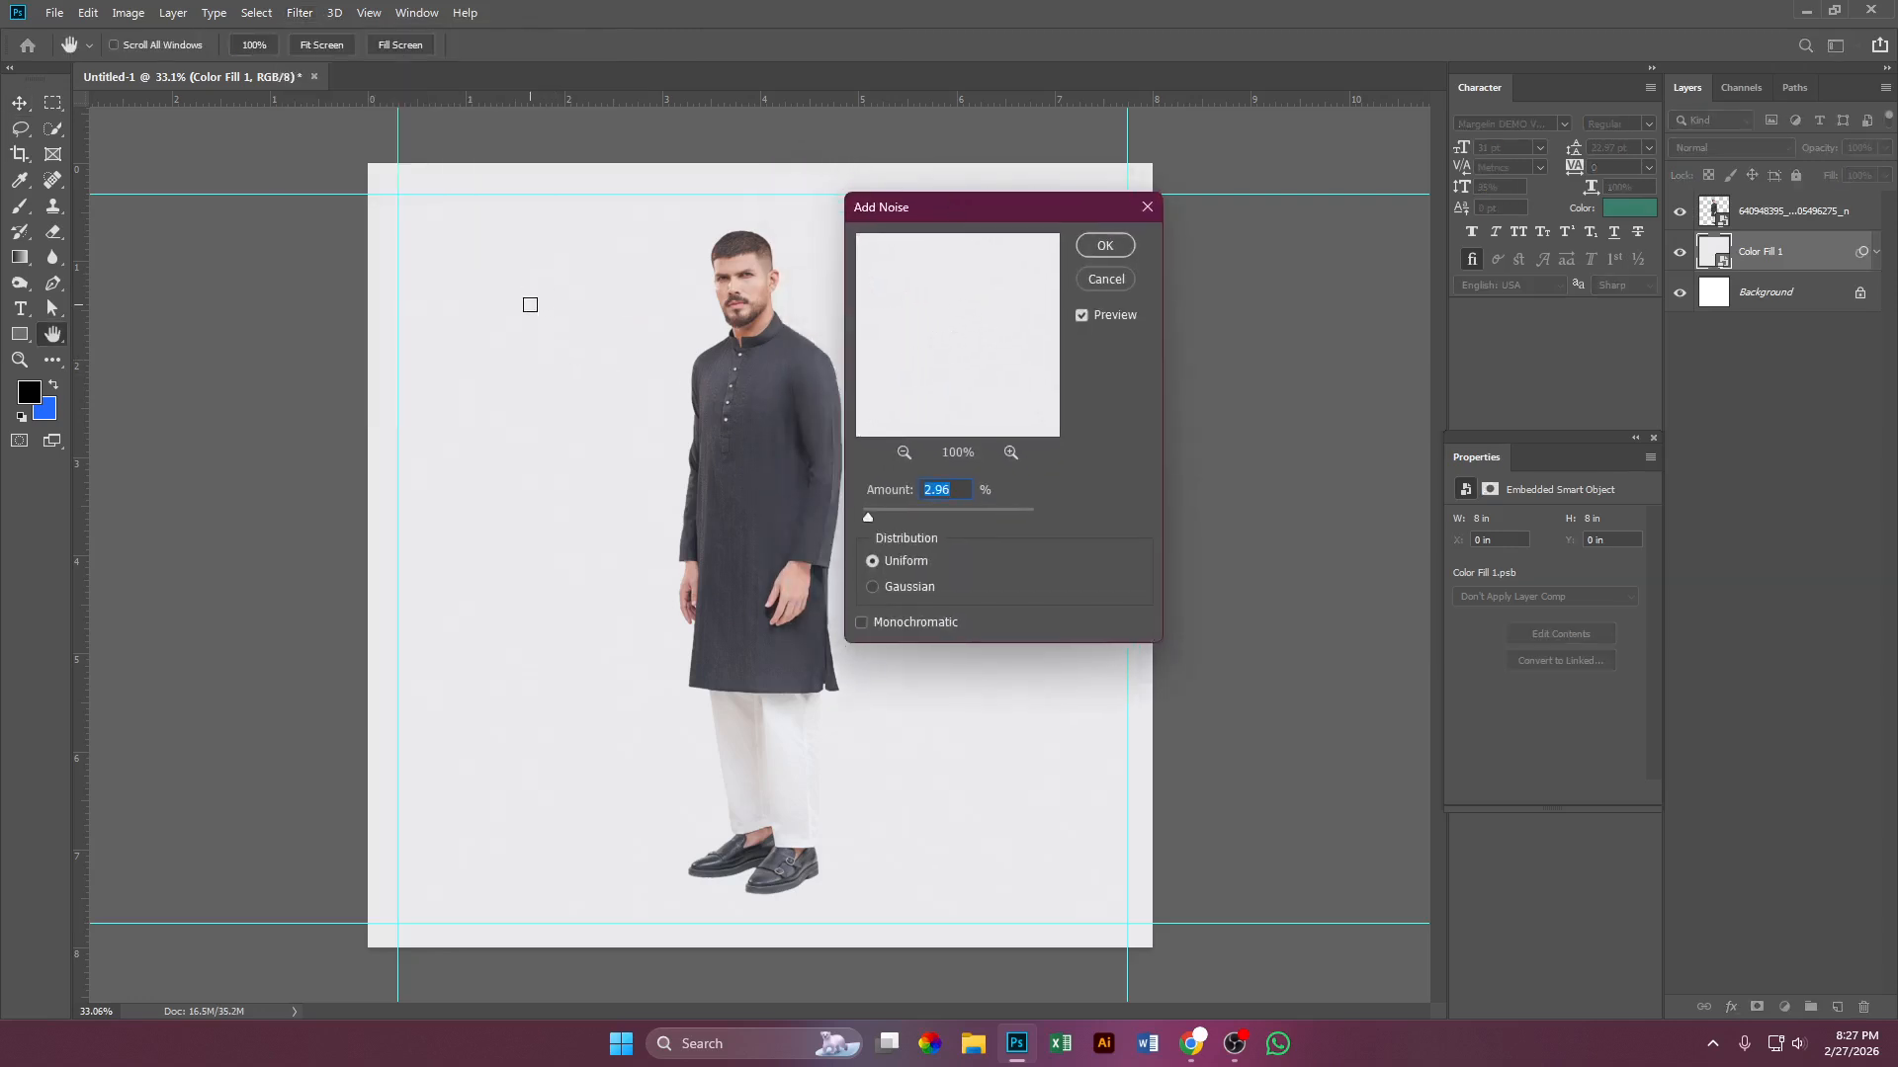
mouse_move(873, 514)
mouse_down()
mouse_move(896, 512)
mouse_move(870, 518)
mouse_up()
drag(869, 522, 868, 512)
text(2)
click(1105, 246)
Step: Examine the background's noise texture and the edges of the kurta cutout up close and at full canvas view
scroll(692, 465, up, 3)
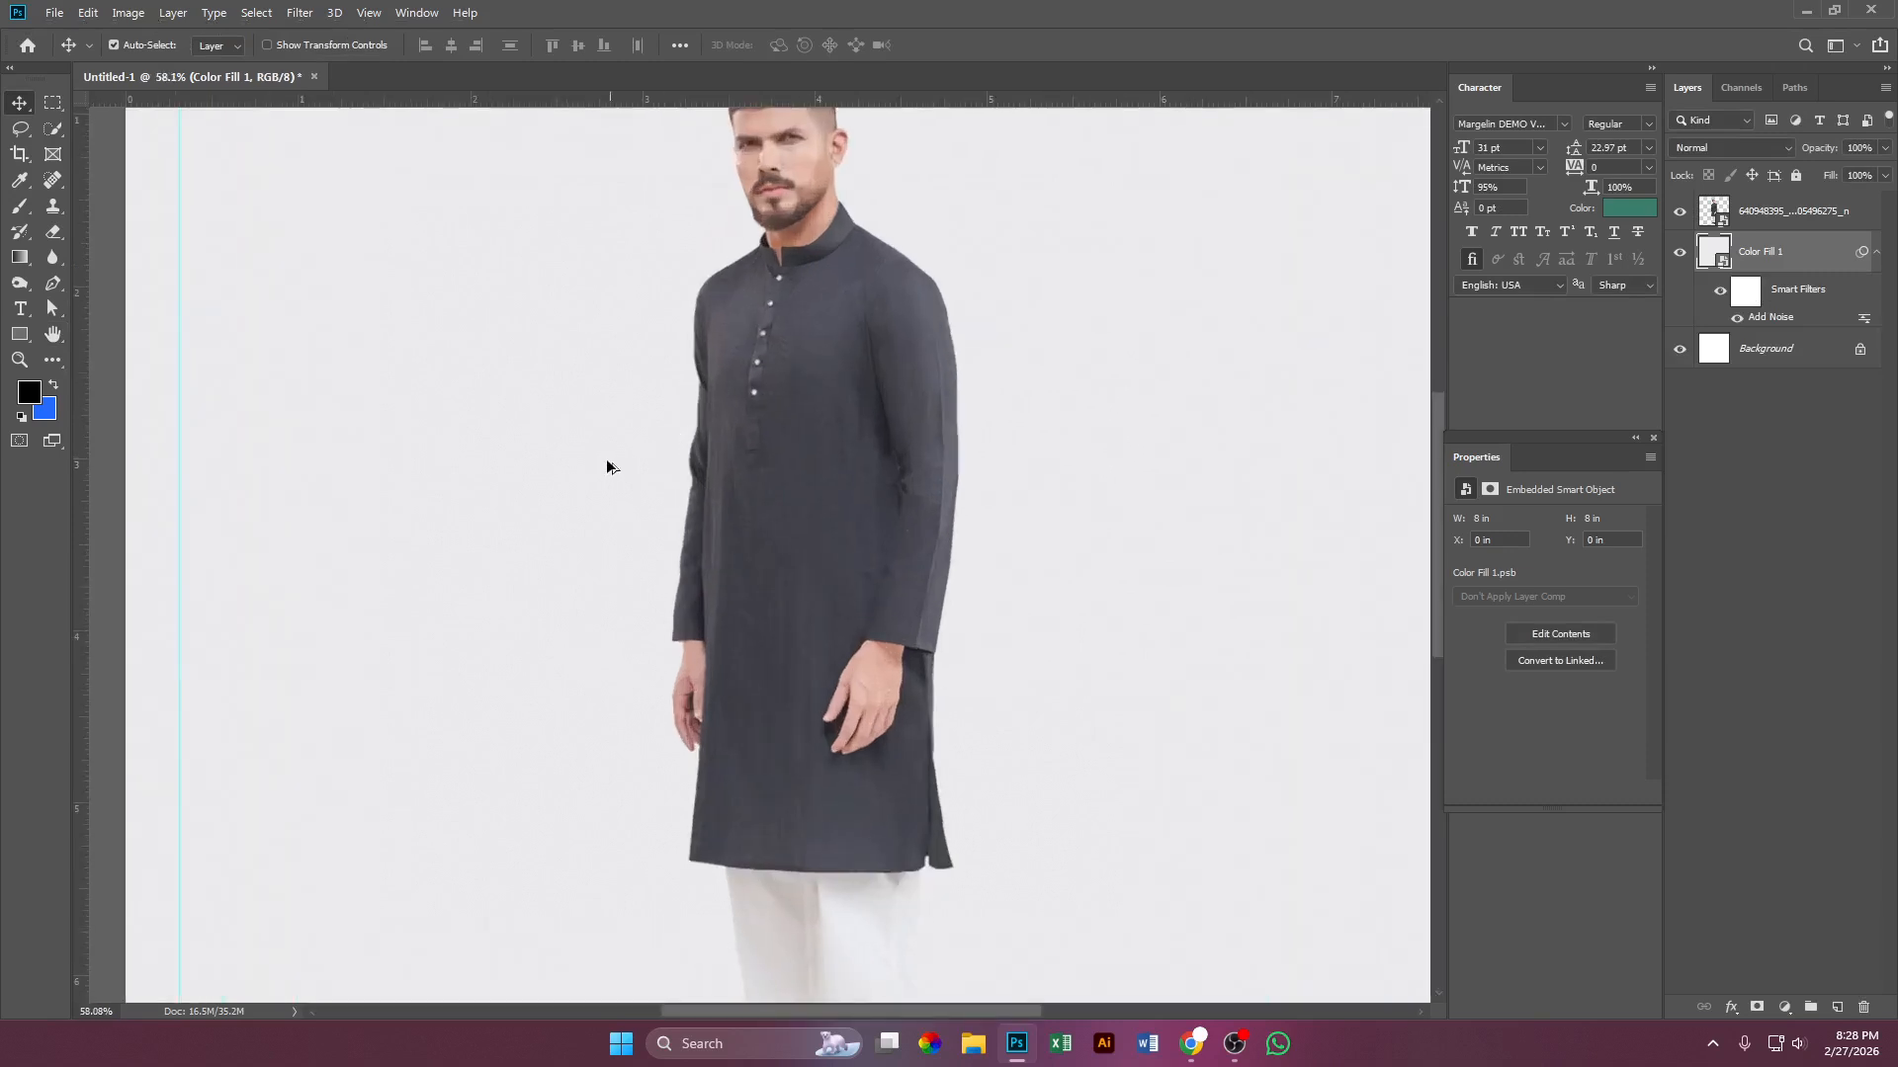
scroll(607, 466, up, 10)
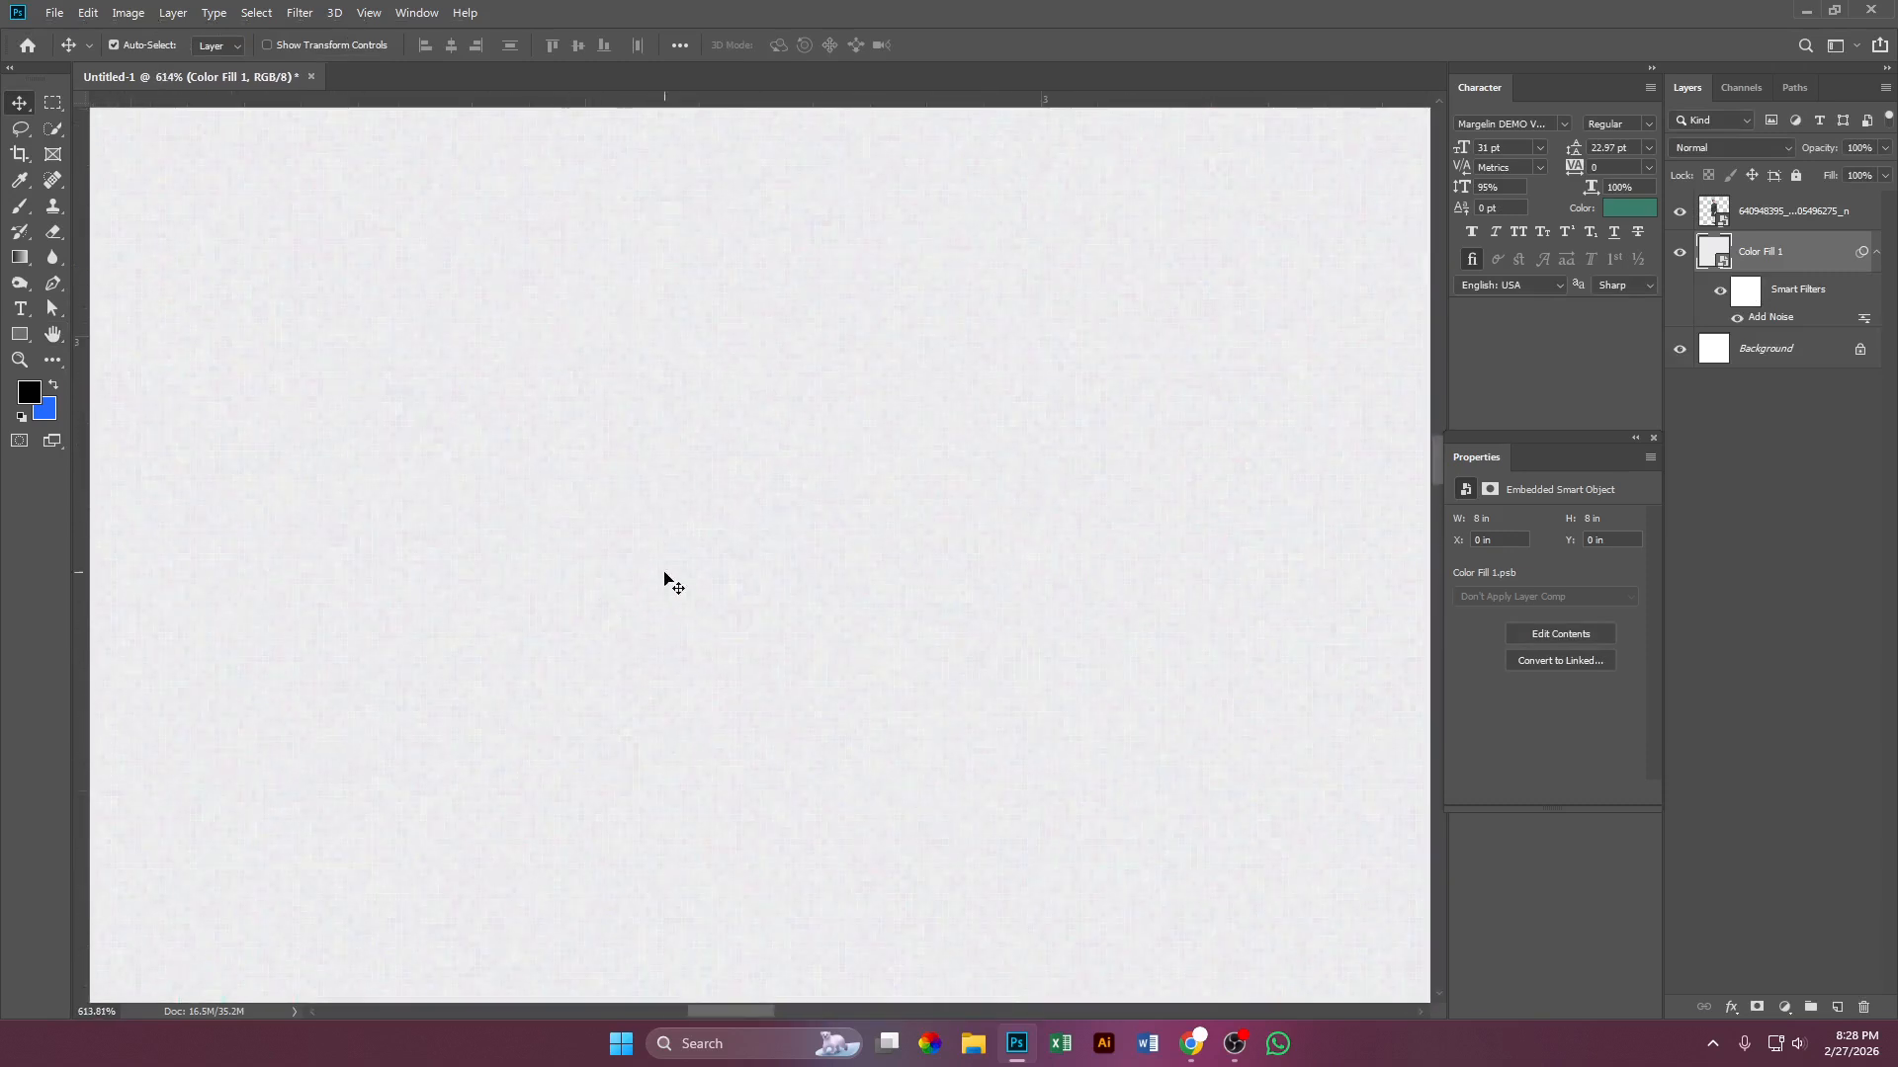
scroll(821, 594, down, 10)
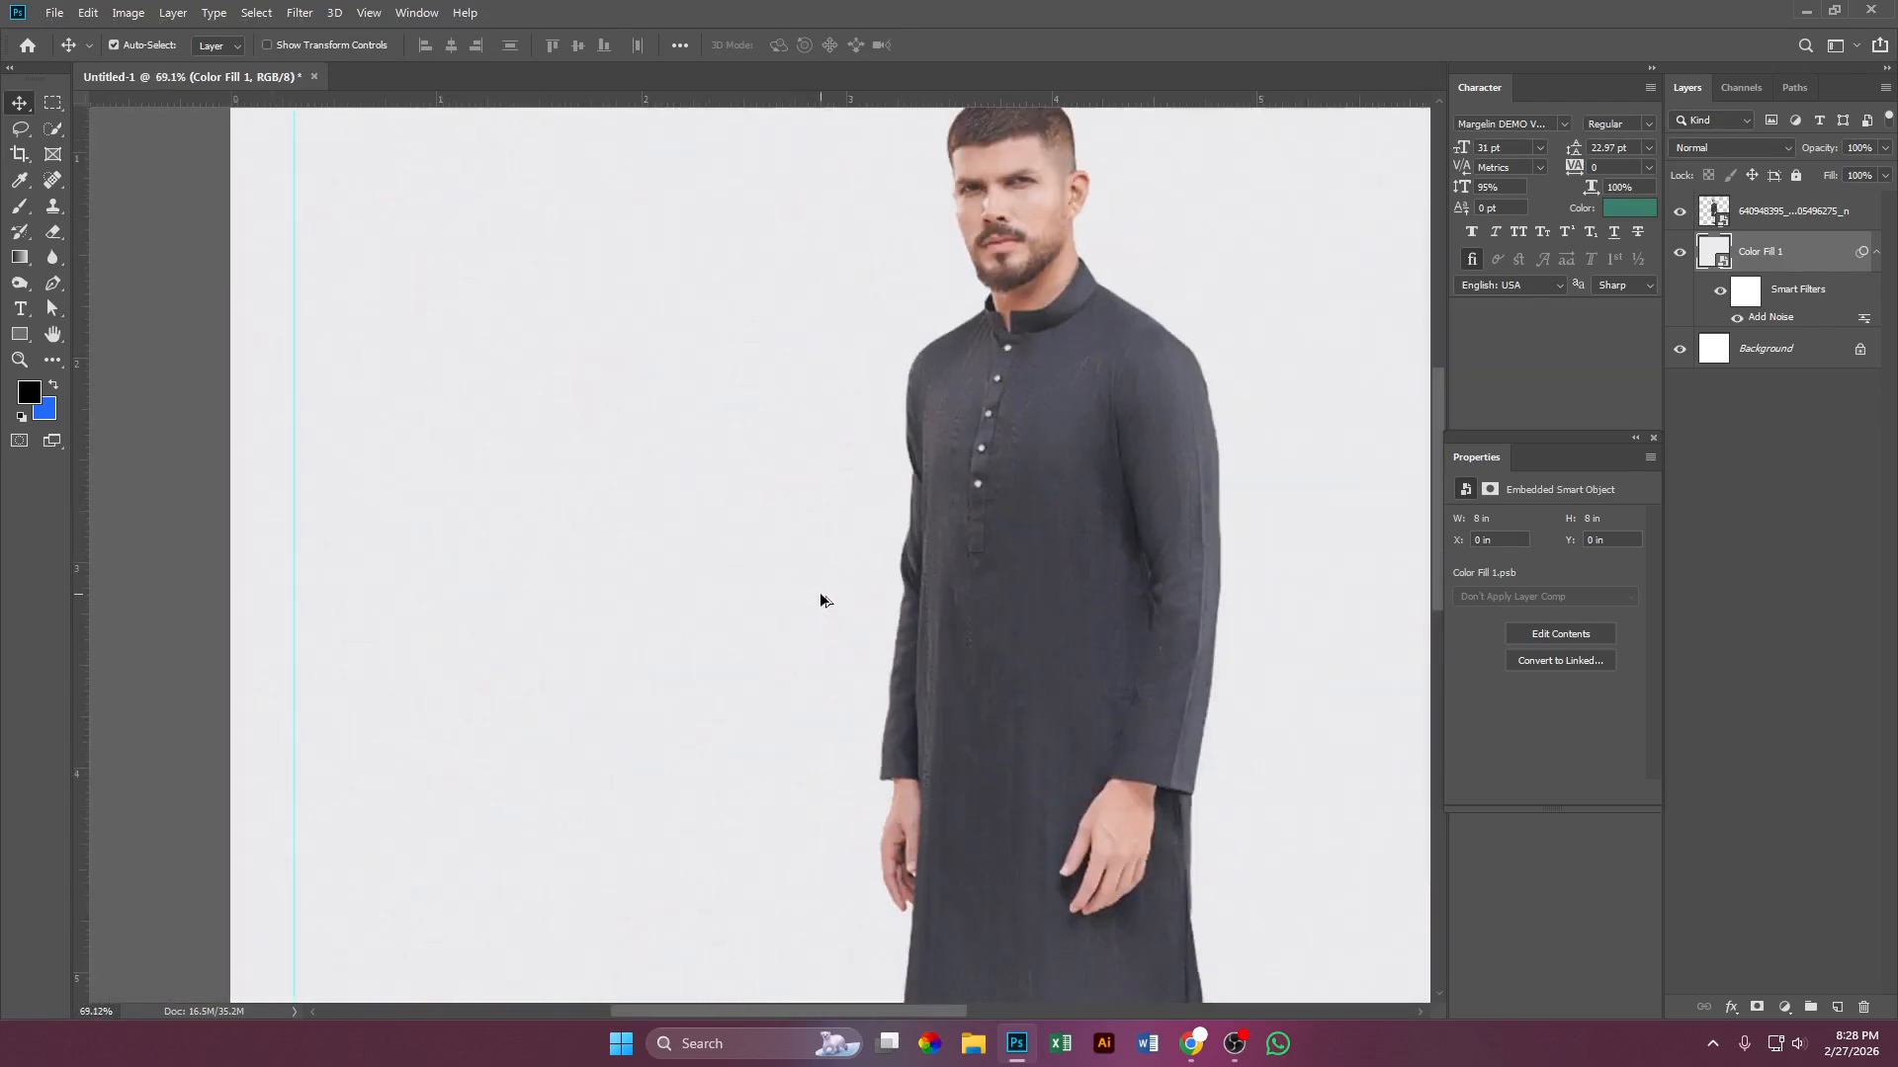
scroll(820, 600, up, 10)
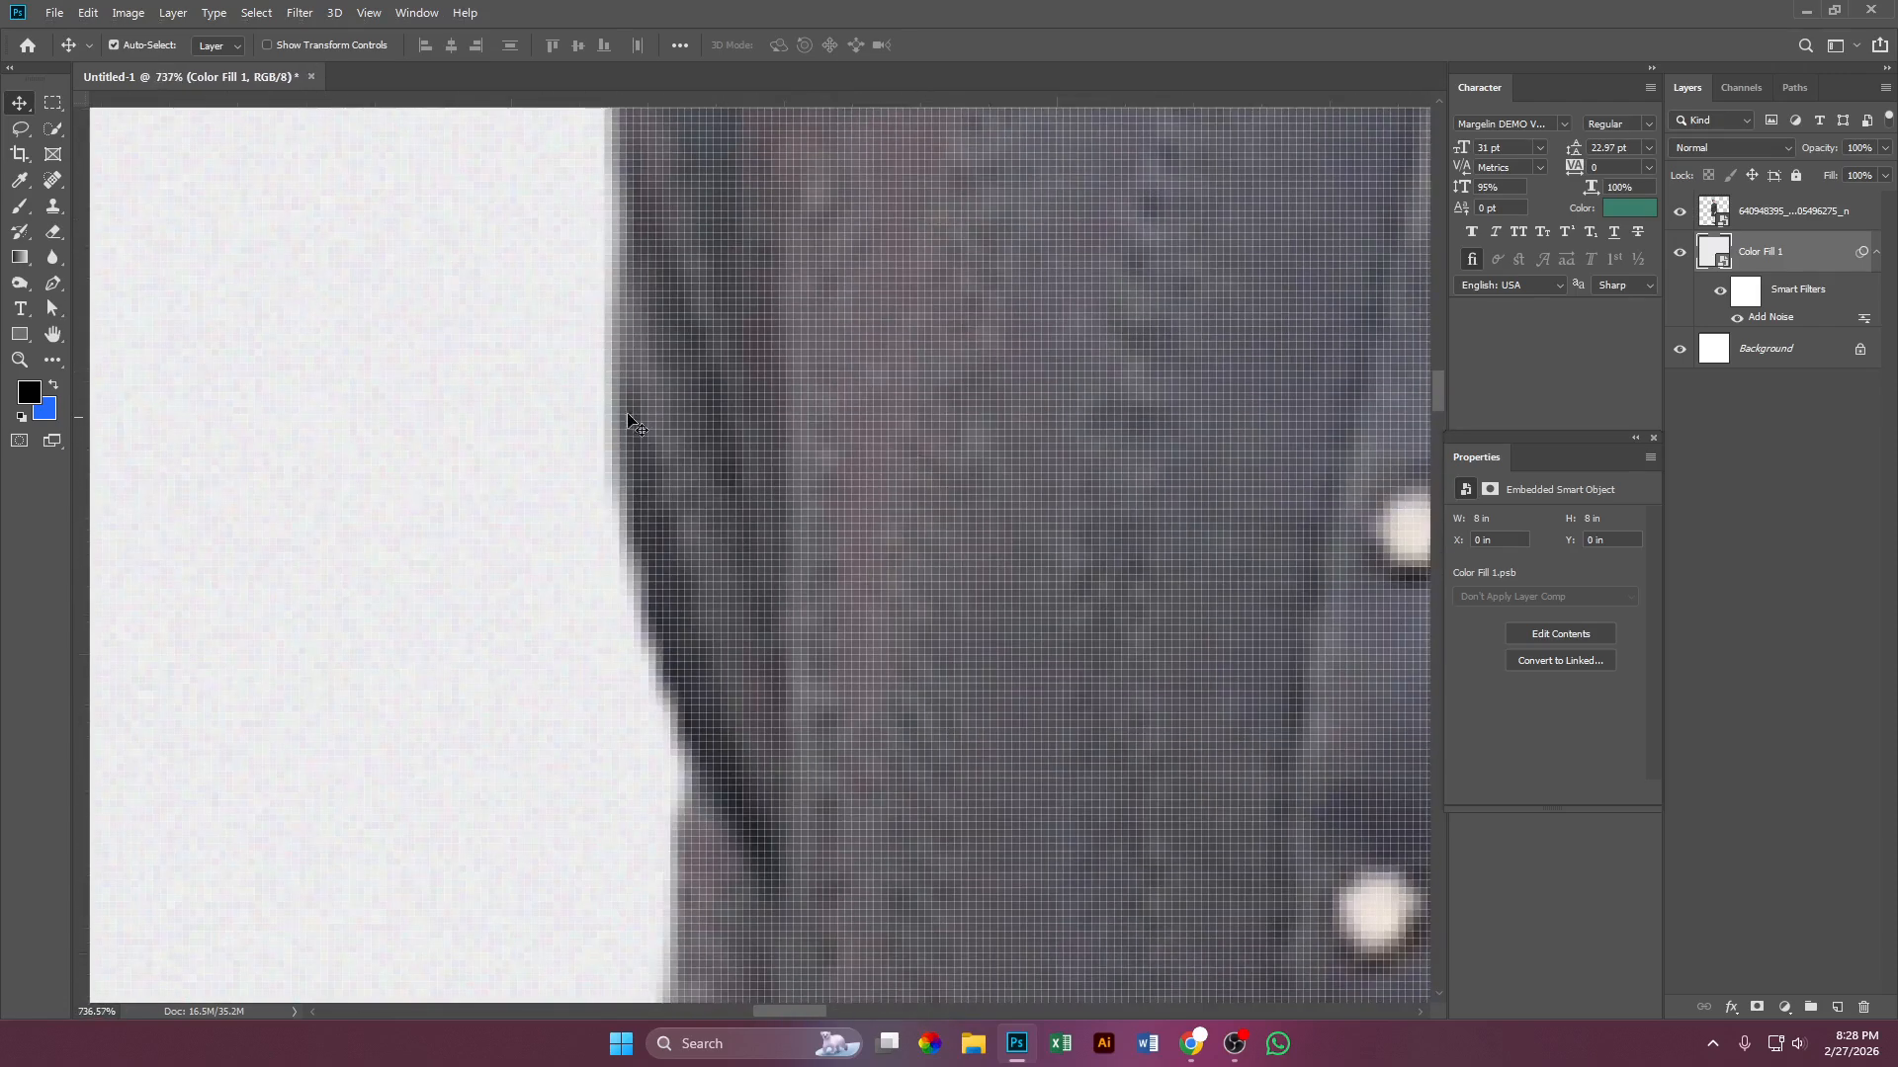
scroll(560, 504, down, 8)
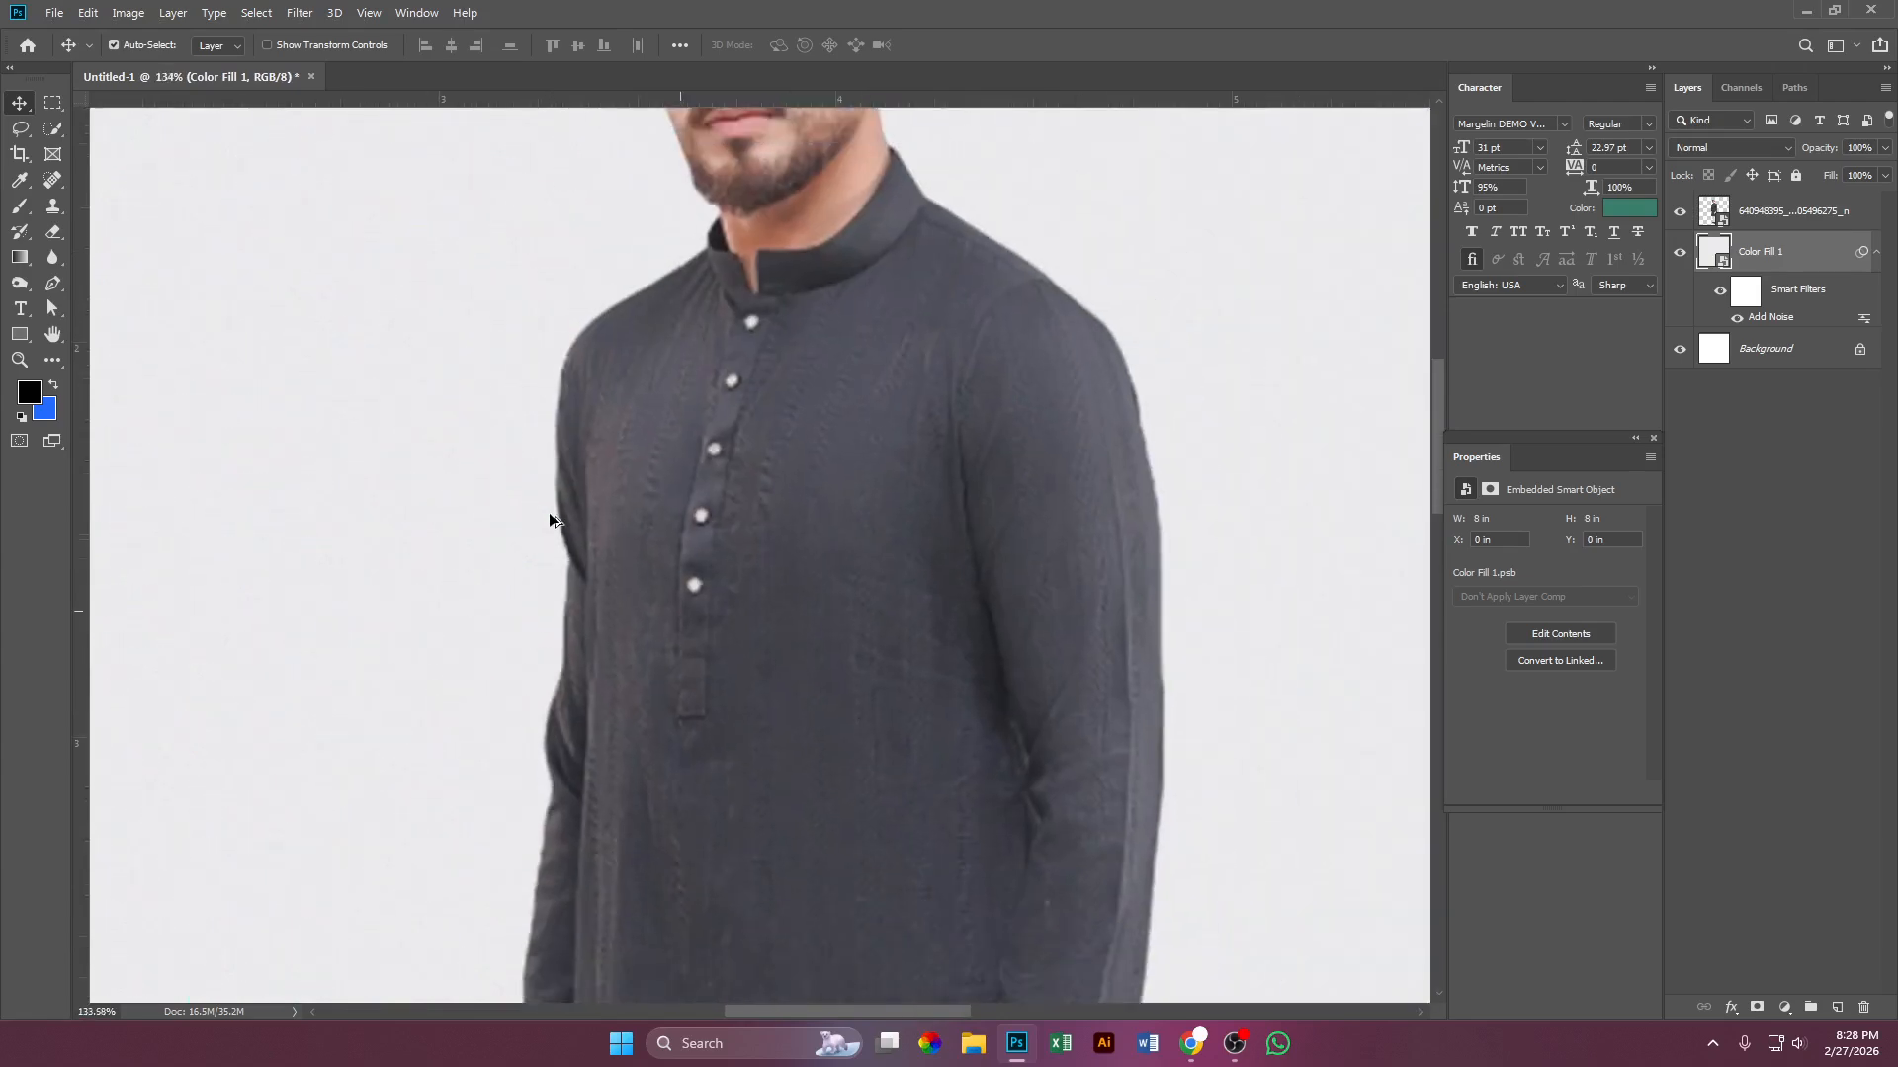
scroll(551, 519, down, 5)
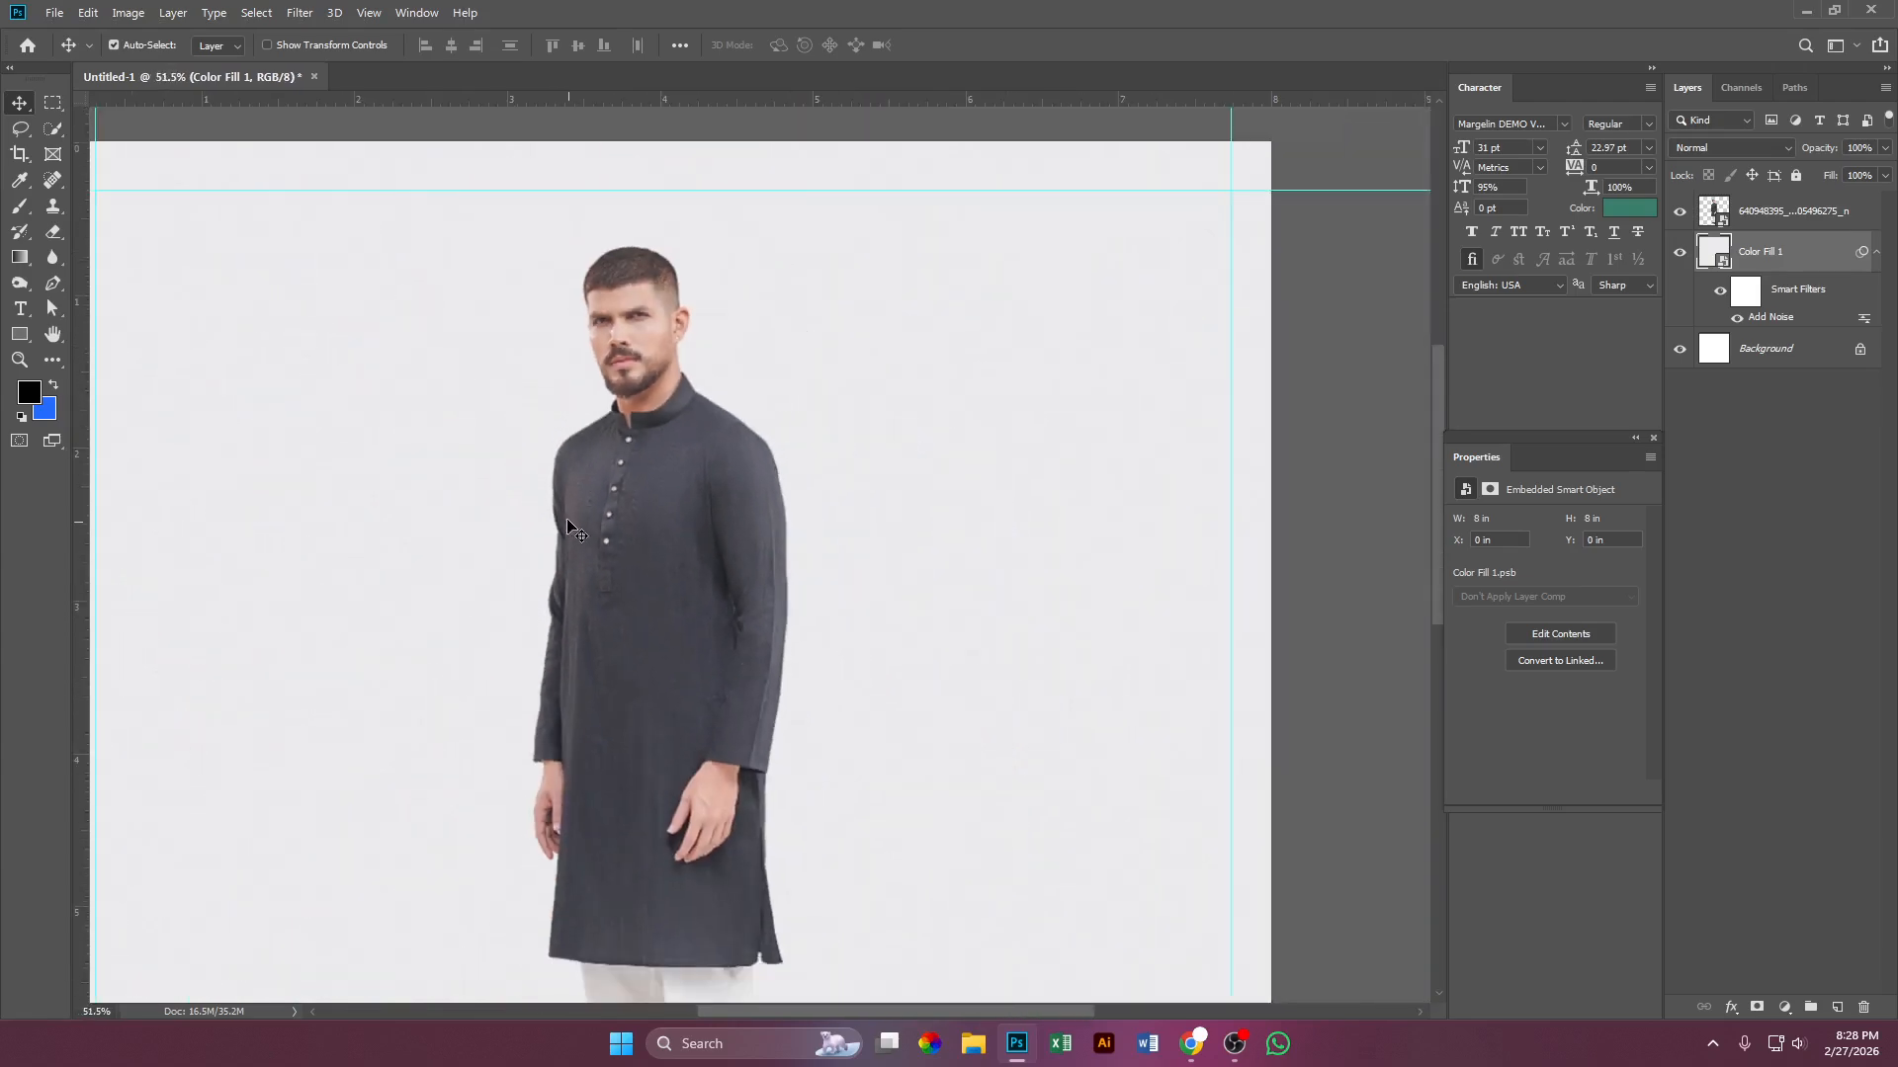
scroll(583, 528, down, 2)
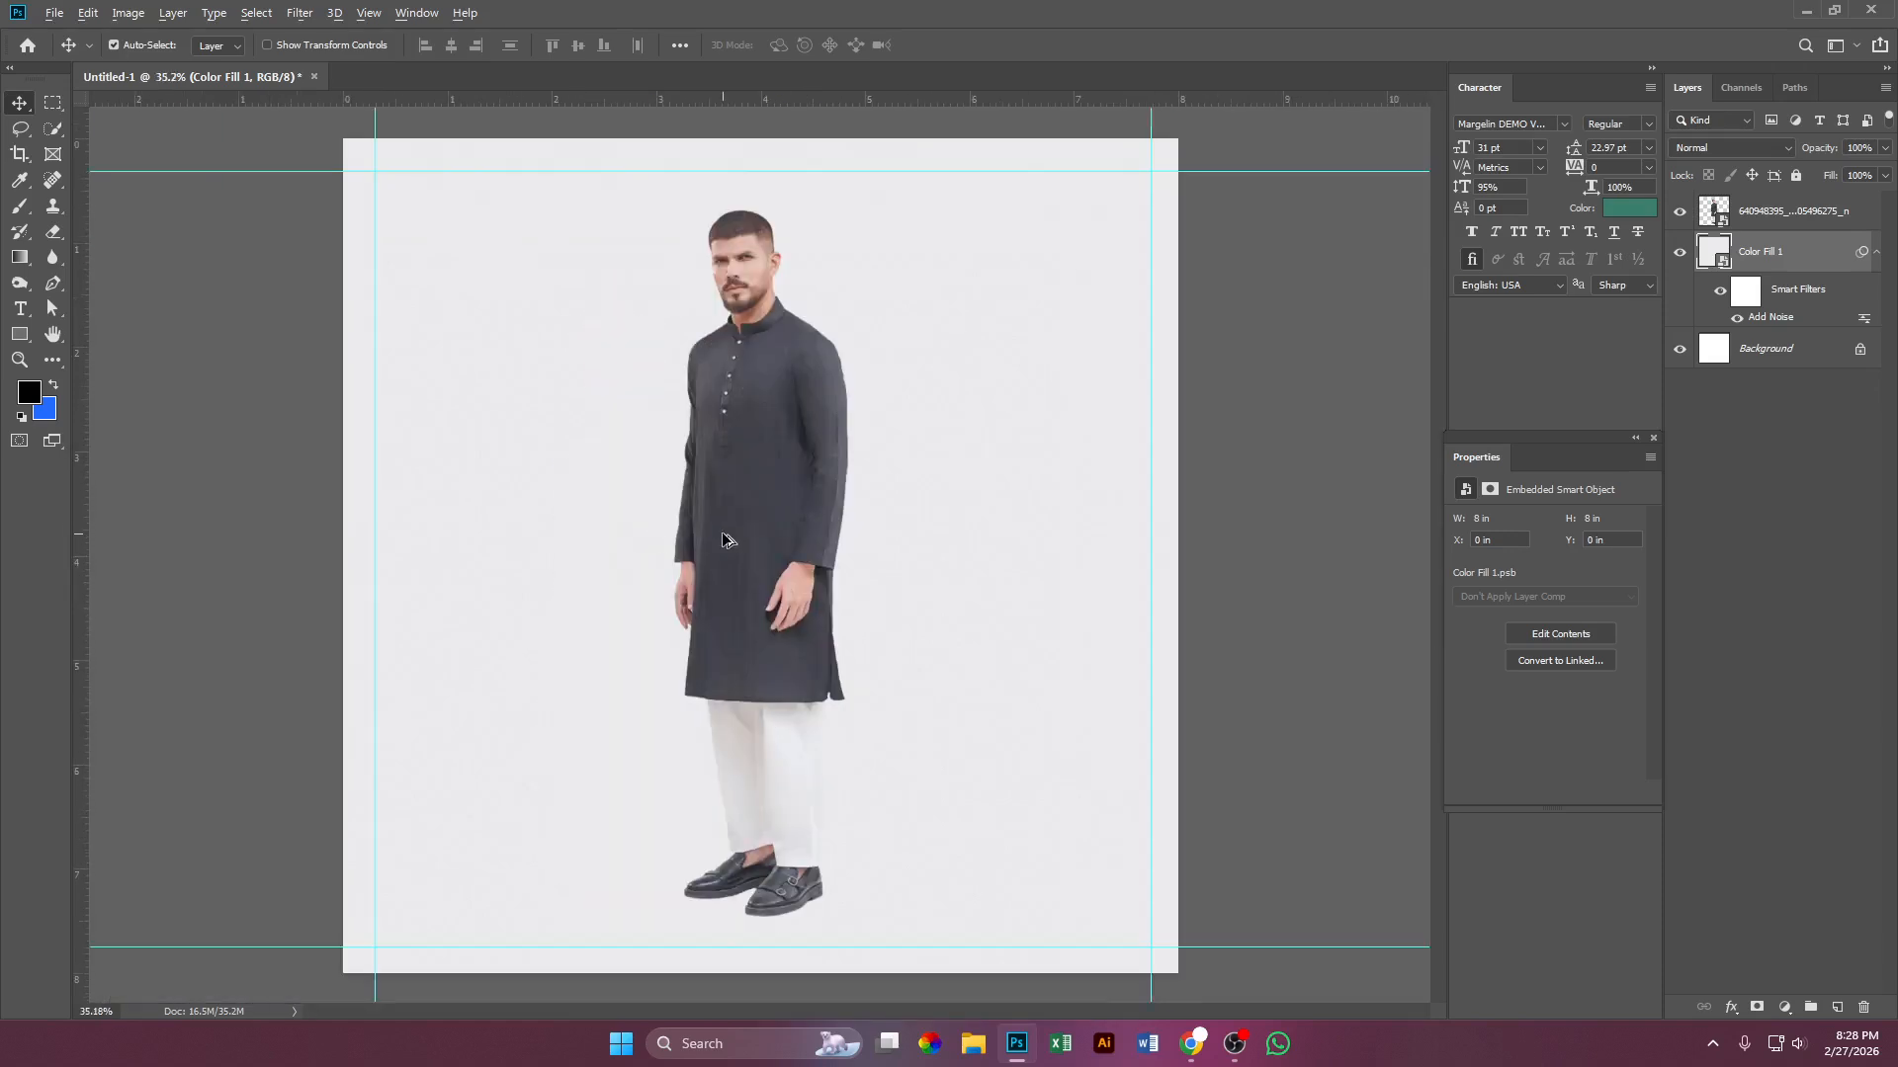
scroll(723, 535, up, 1)
scroll(722, 534, down, 1)
scroll(919, 580, up, 1)
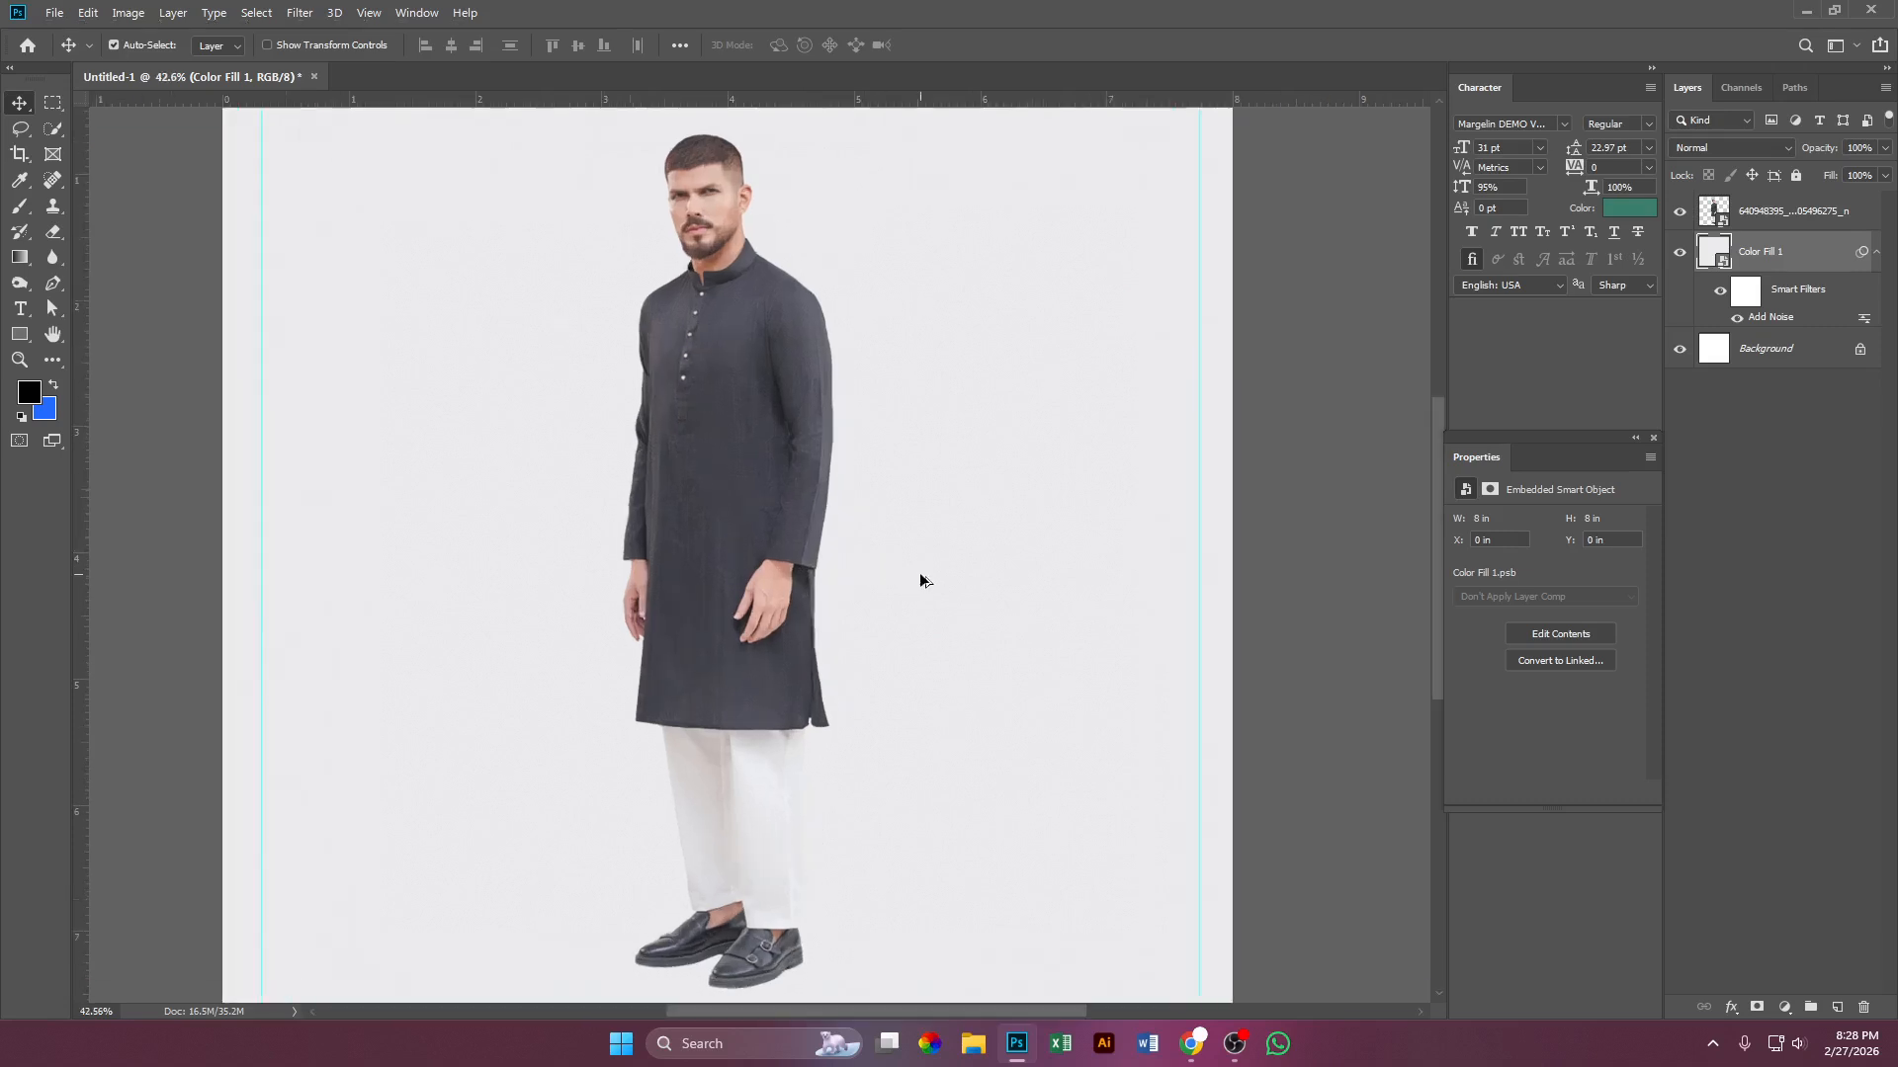
scroll(924, 584, down, 1)
scroll(923, 583, down, 1)
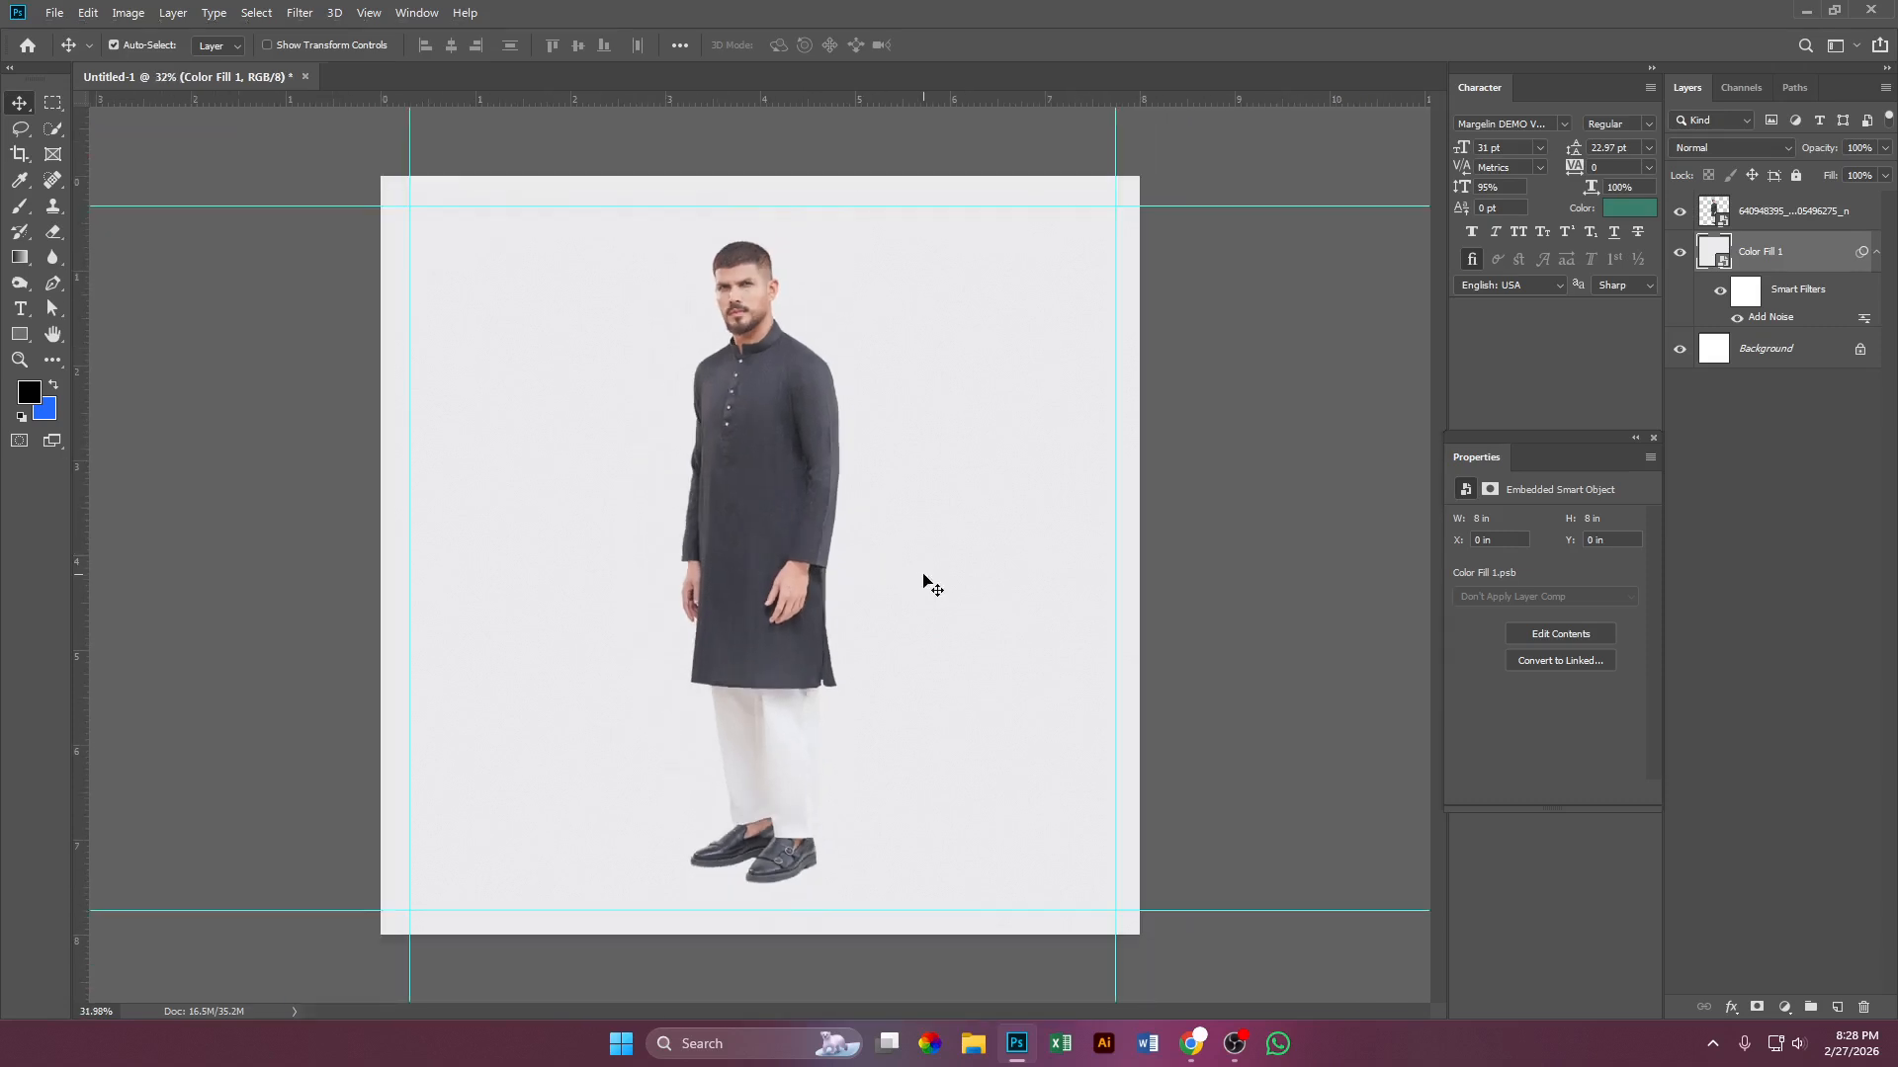
scroll(919, 580, up, 1)
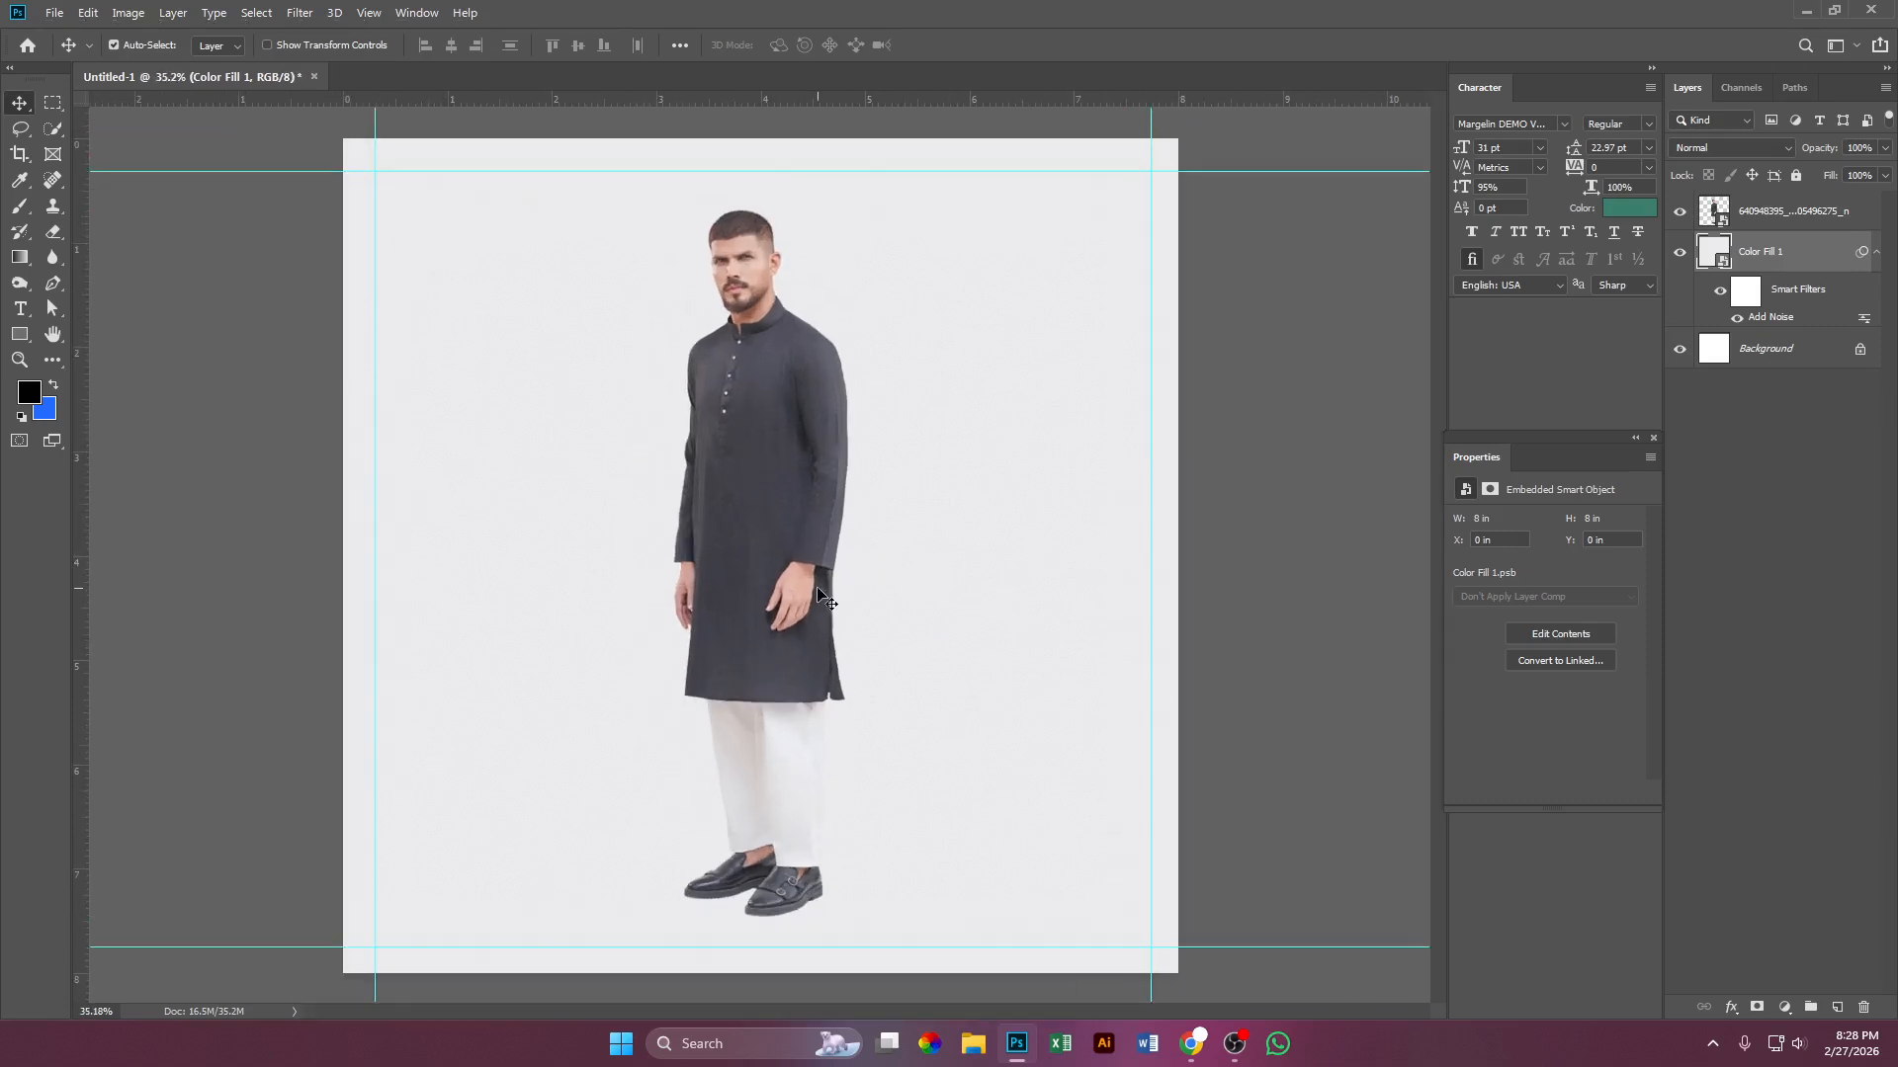
Step: Switch to Chrome and look through the clothing posts on the Raw Nation Facebook page for reference, then return to Photoshop
click(1189, 1040)
click(840, 20)
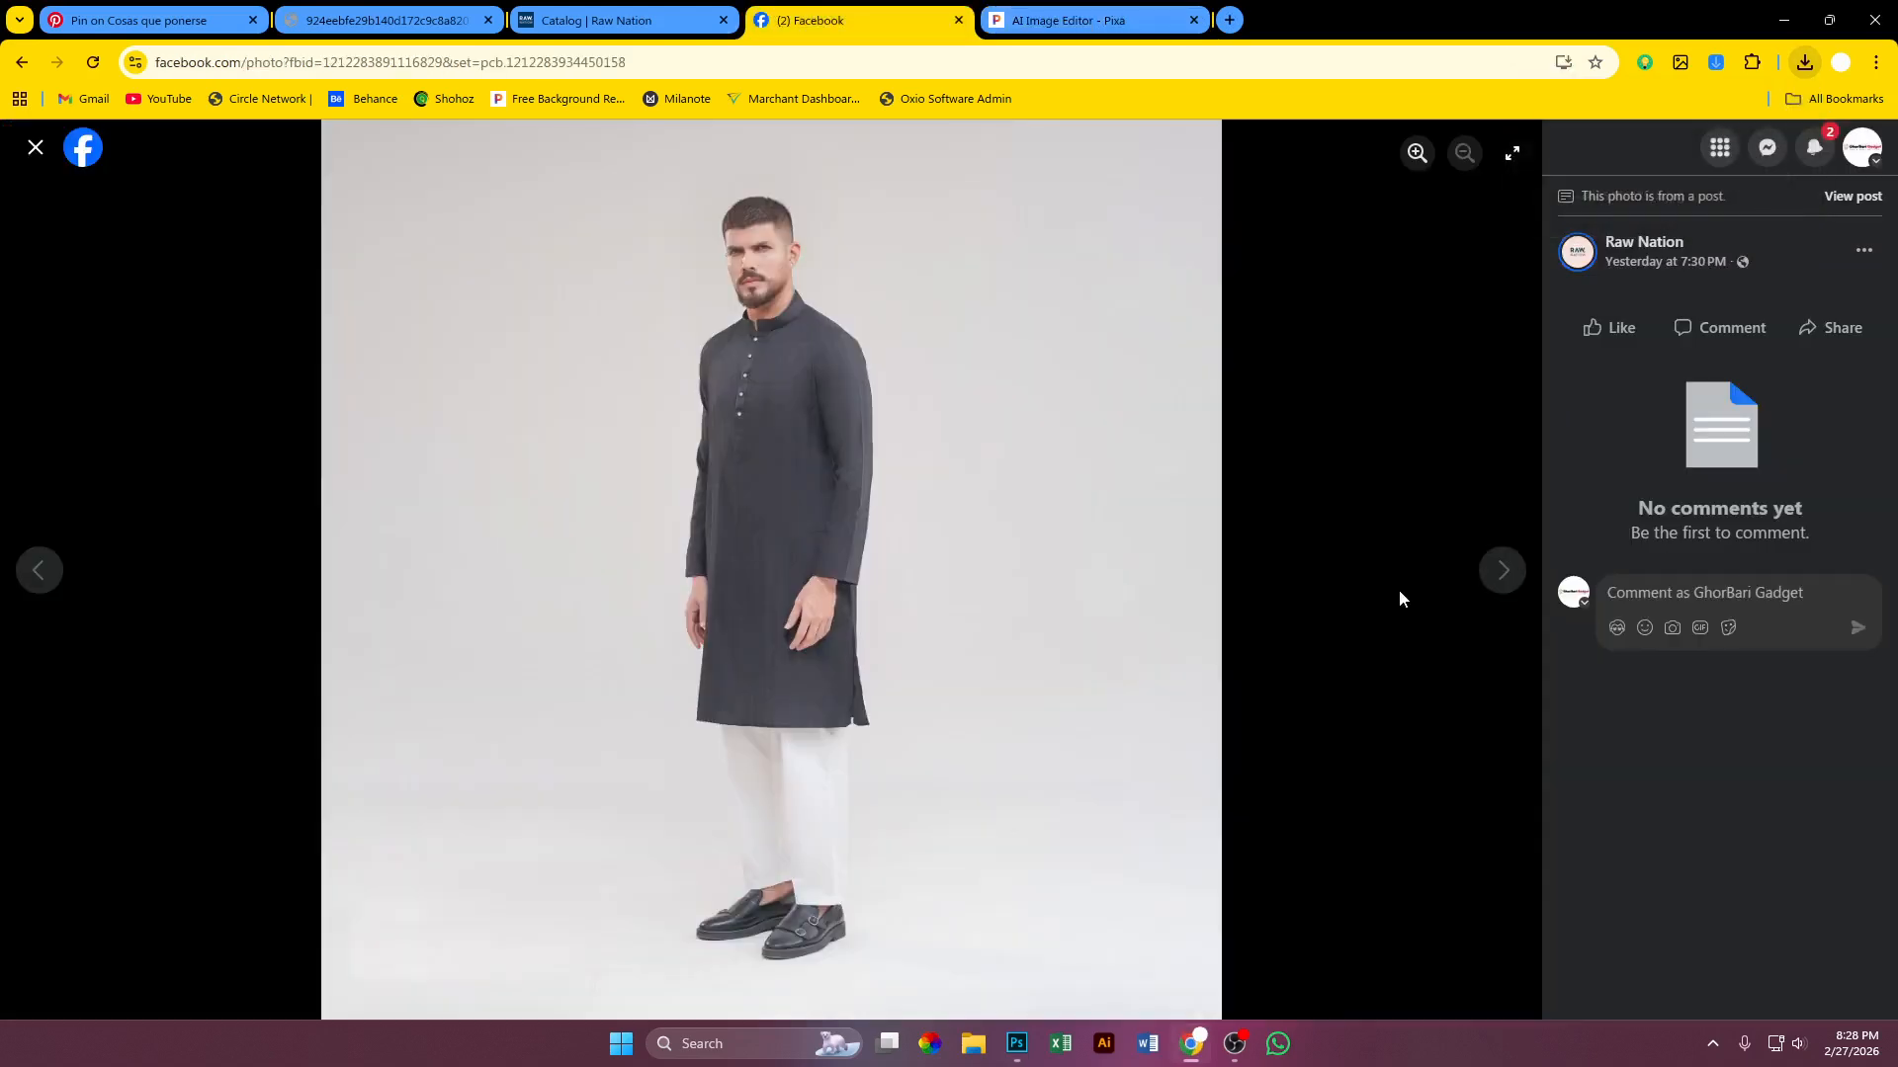
key(Escape)
scroll(1116, 737, down, 15)
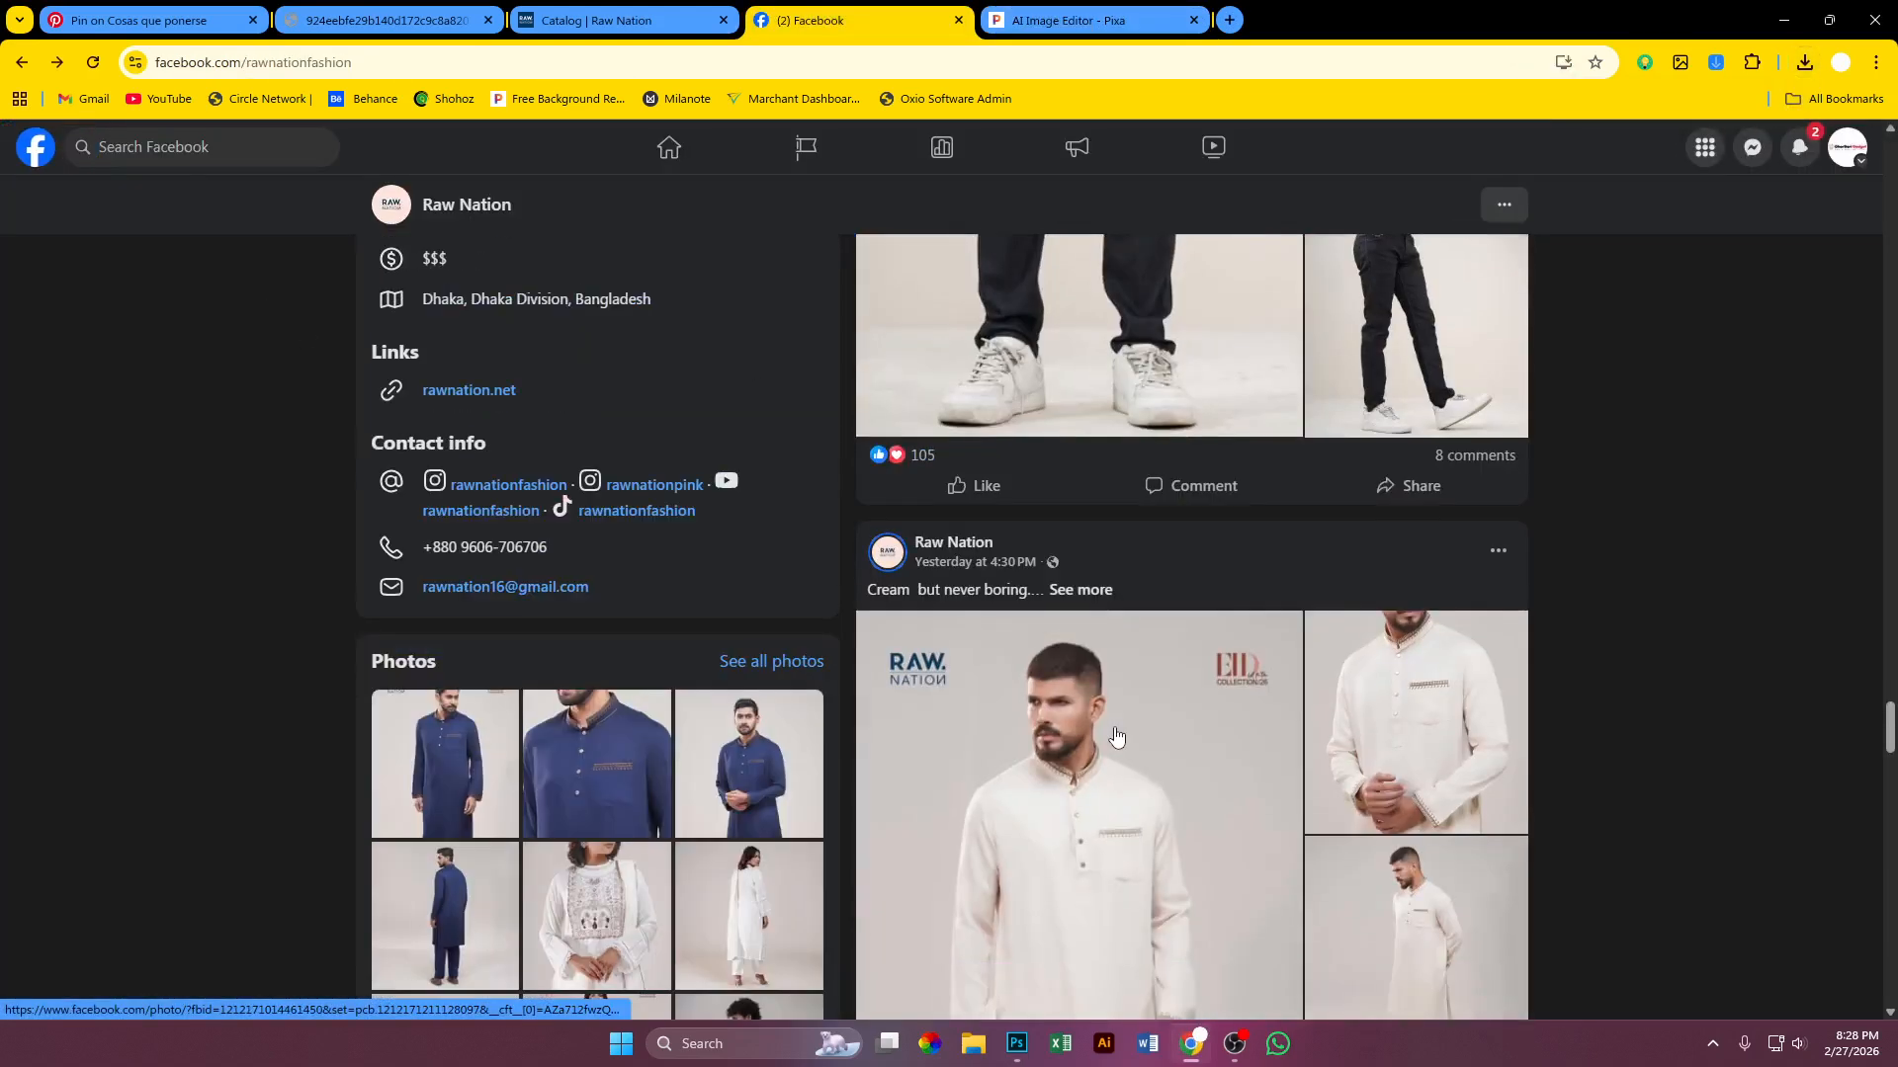
scroll(1270, 593, down, 10)
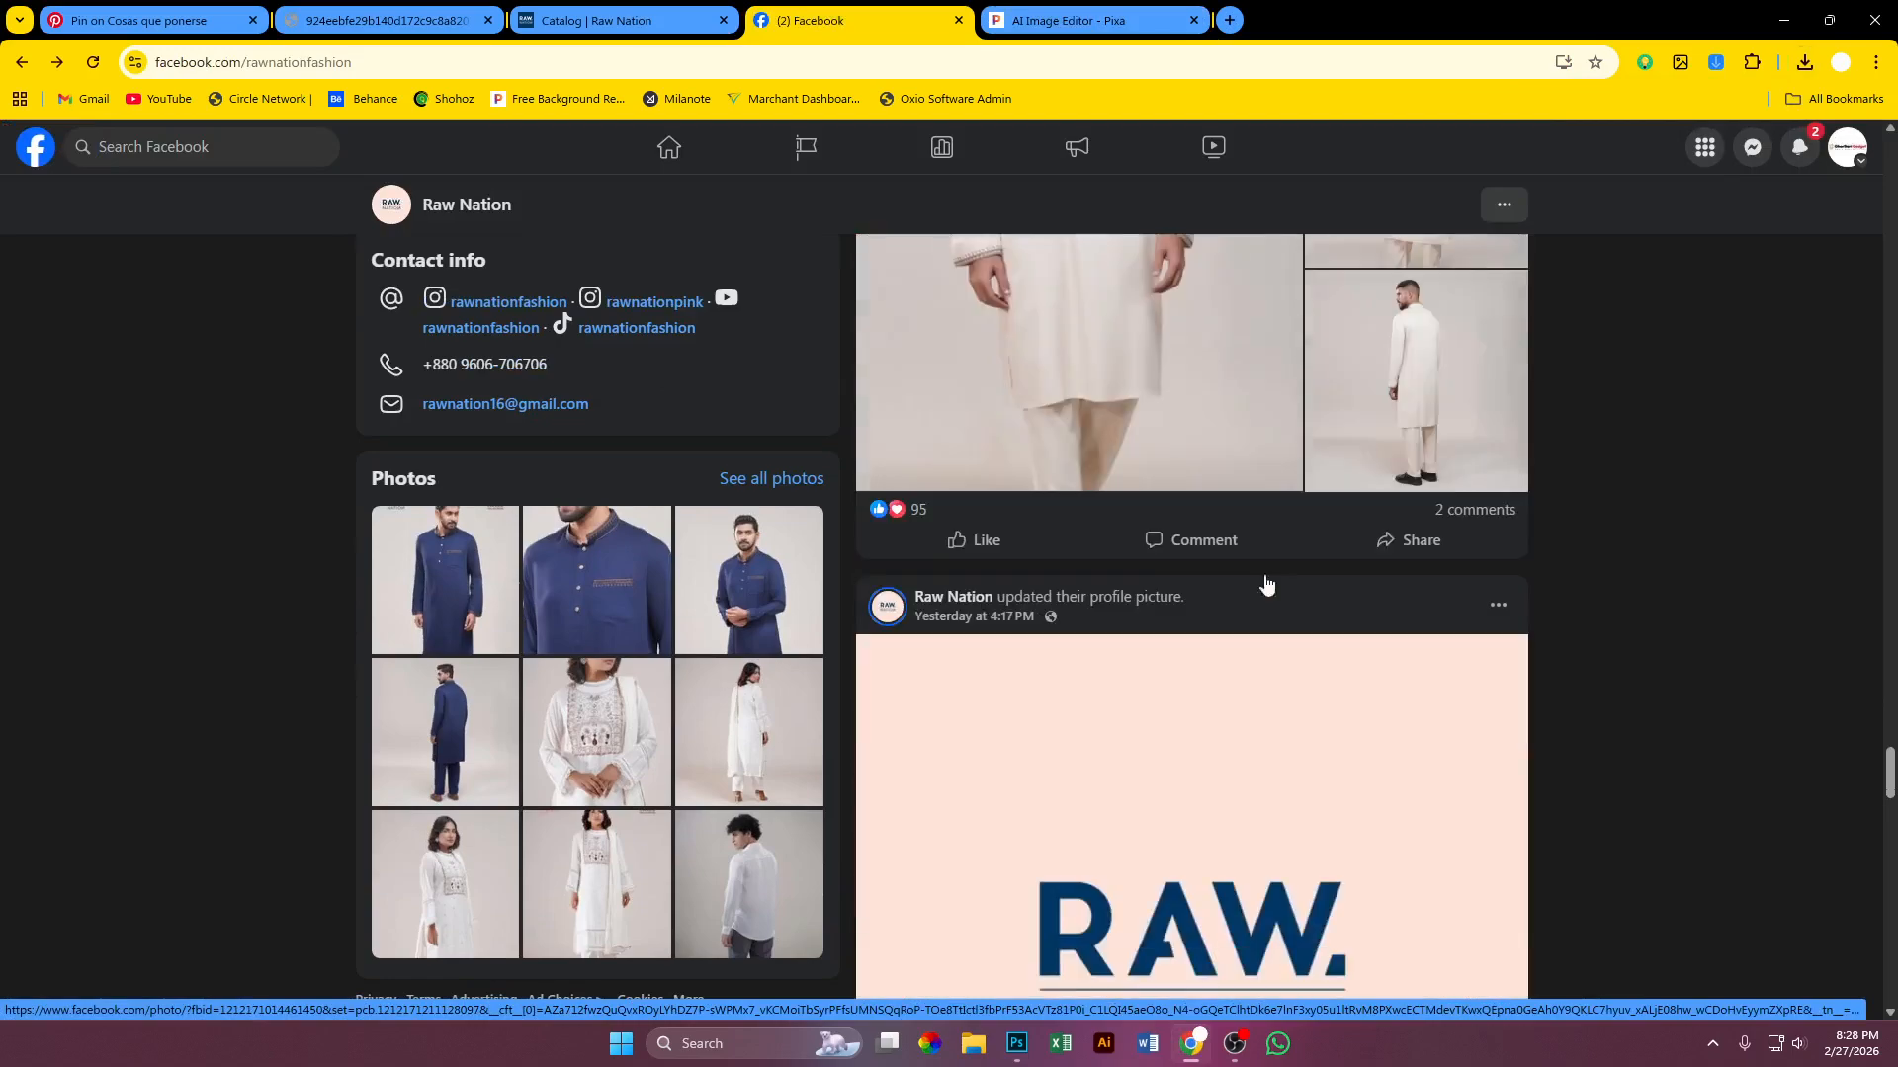
scroll(1272, 732, down, 15)
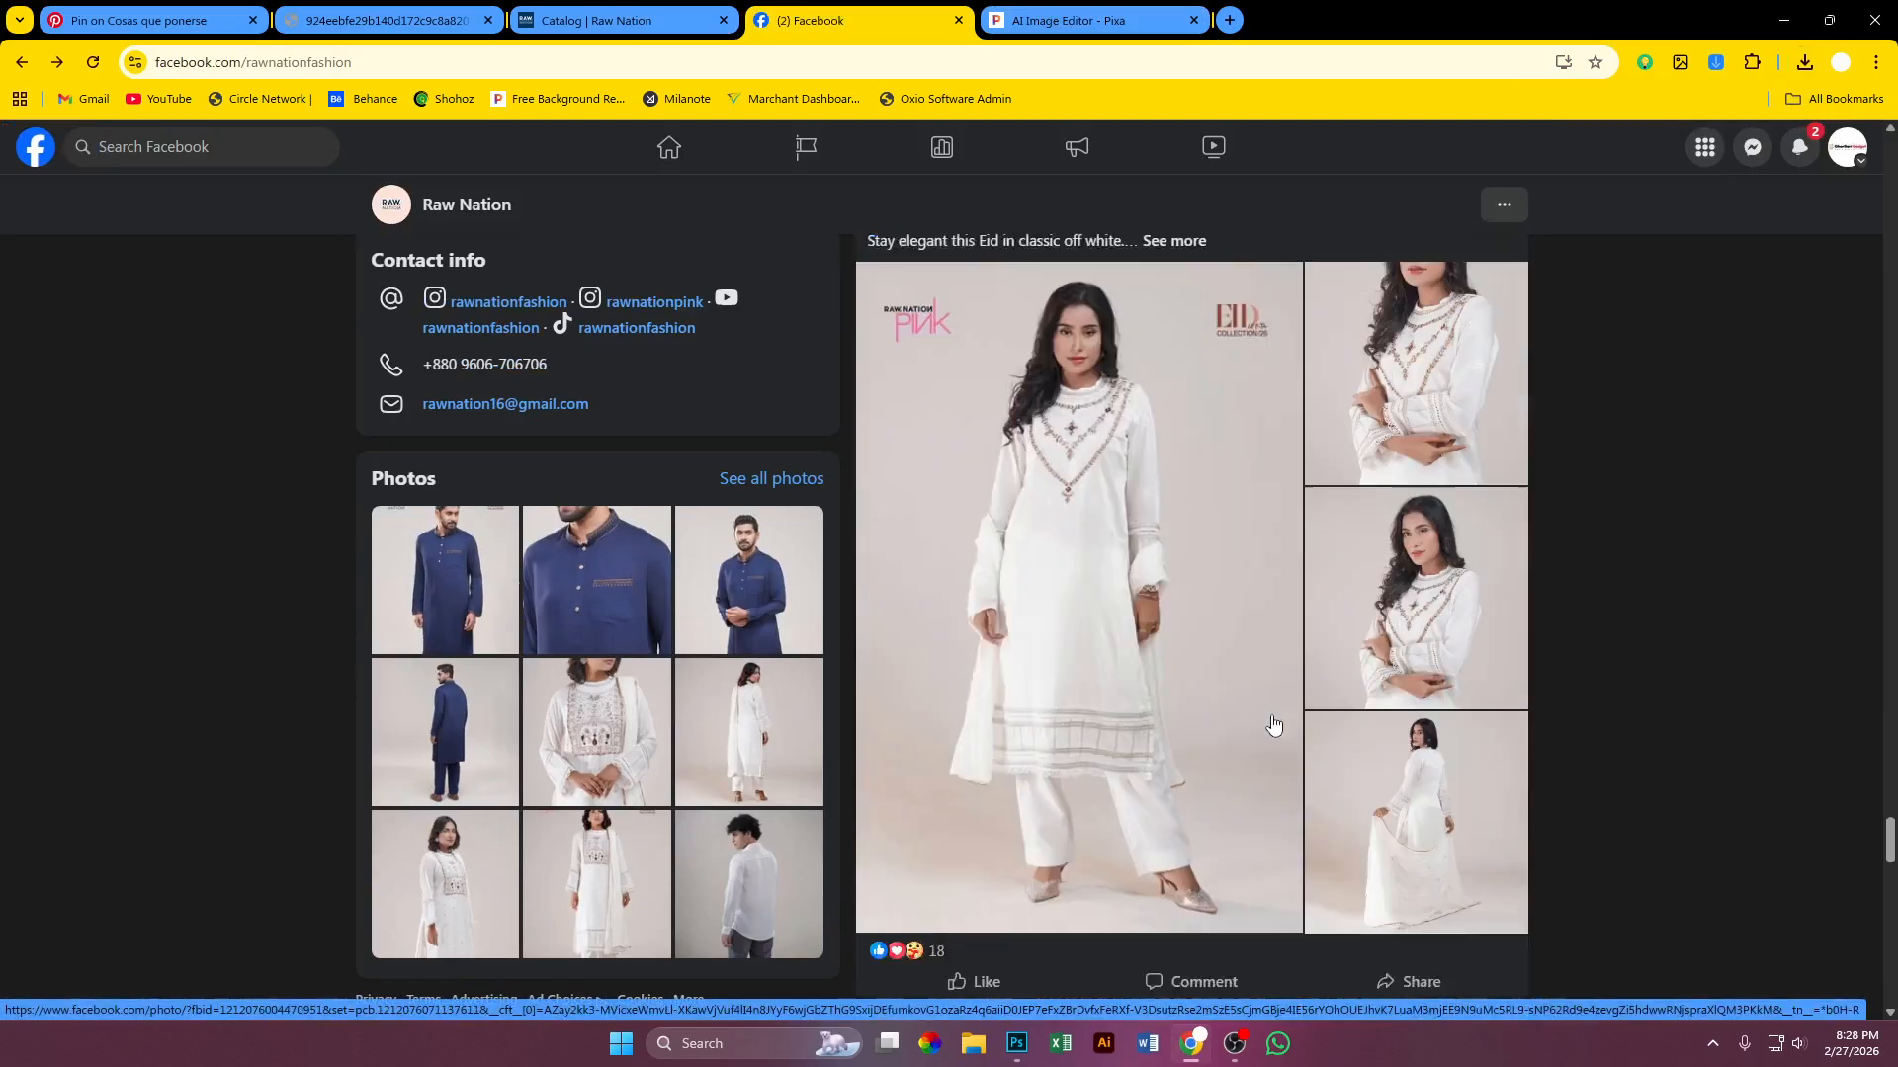
scroll(1273, 725, down, 15)
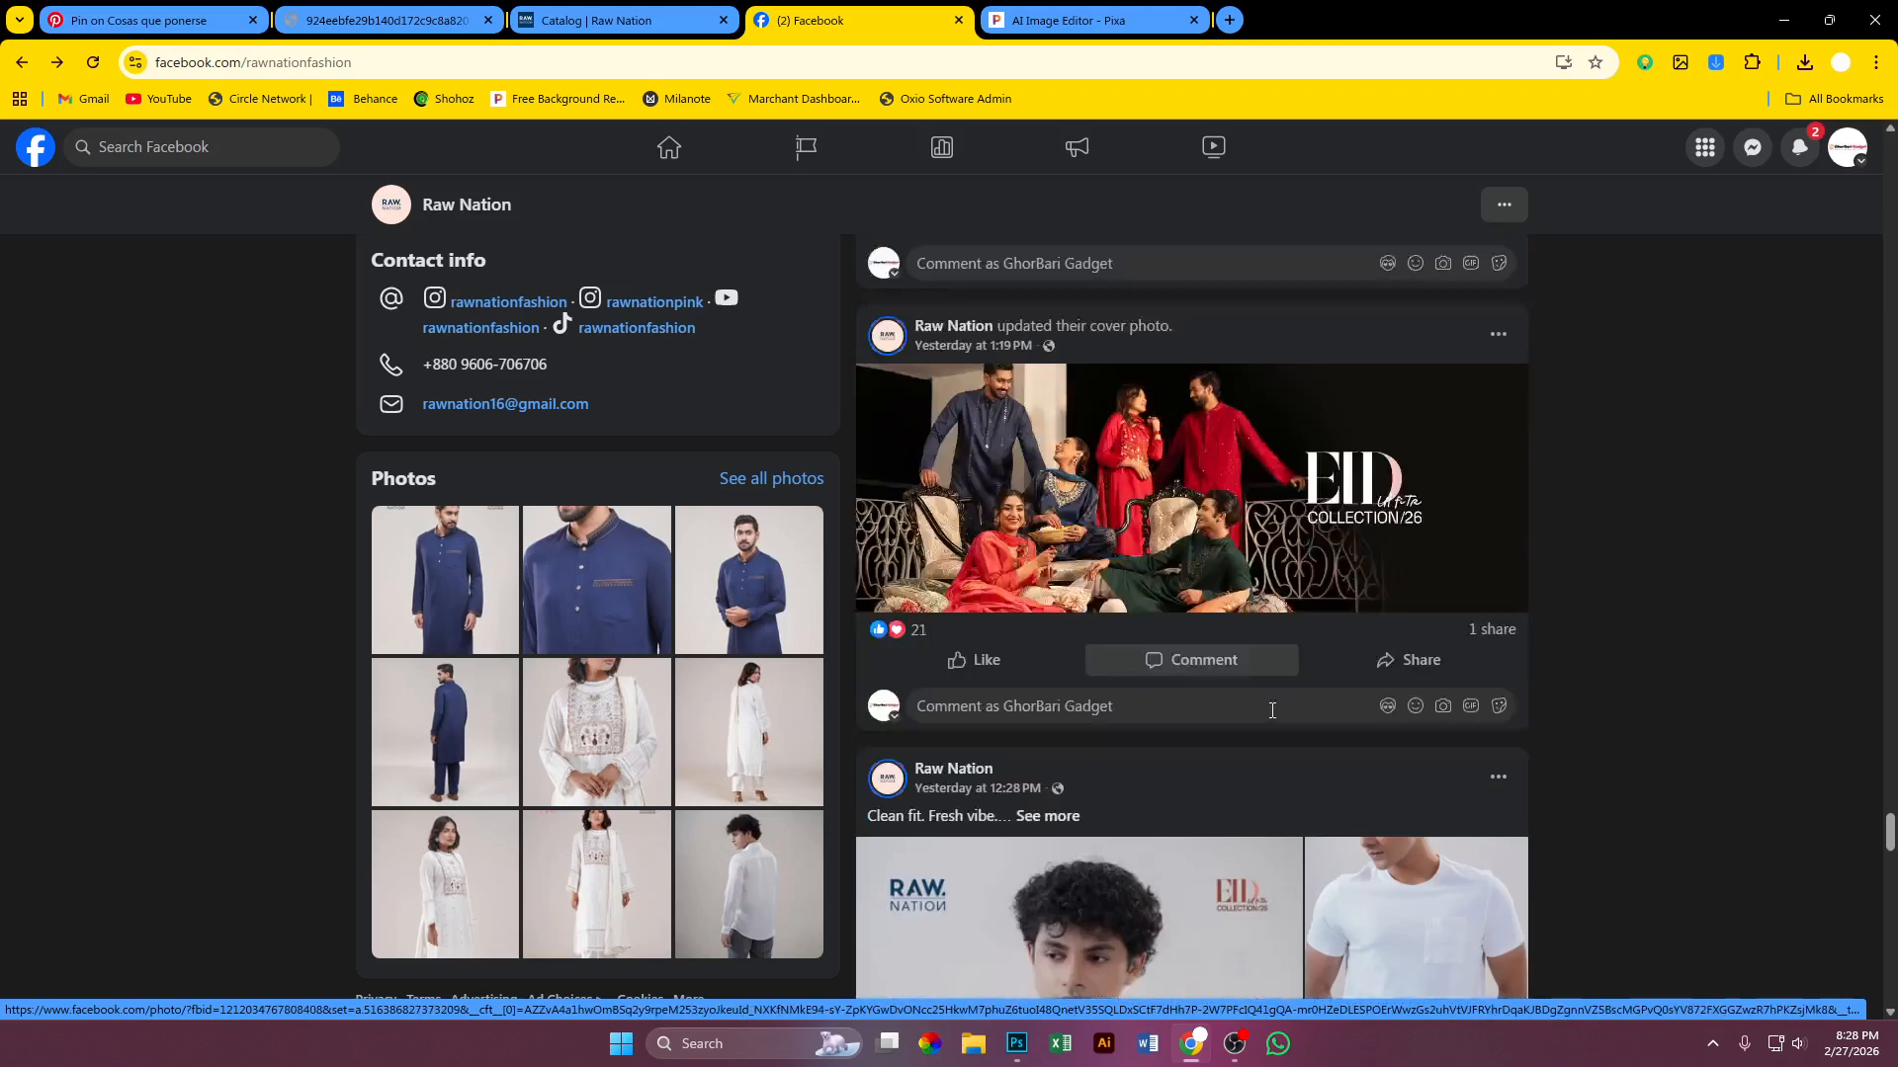
scroll(1272, 715, down, 15)
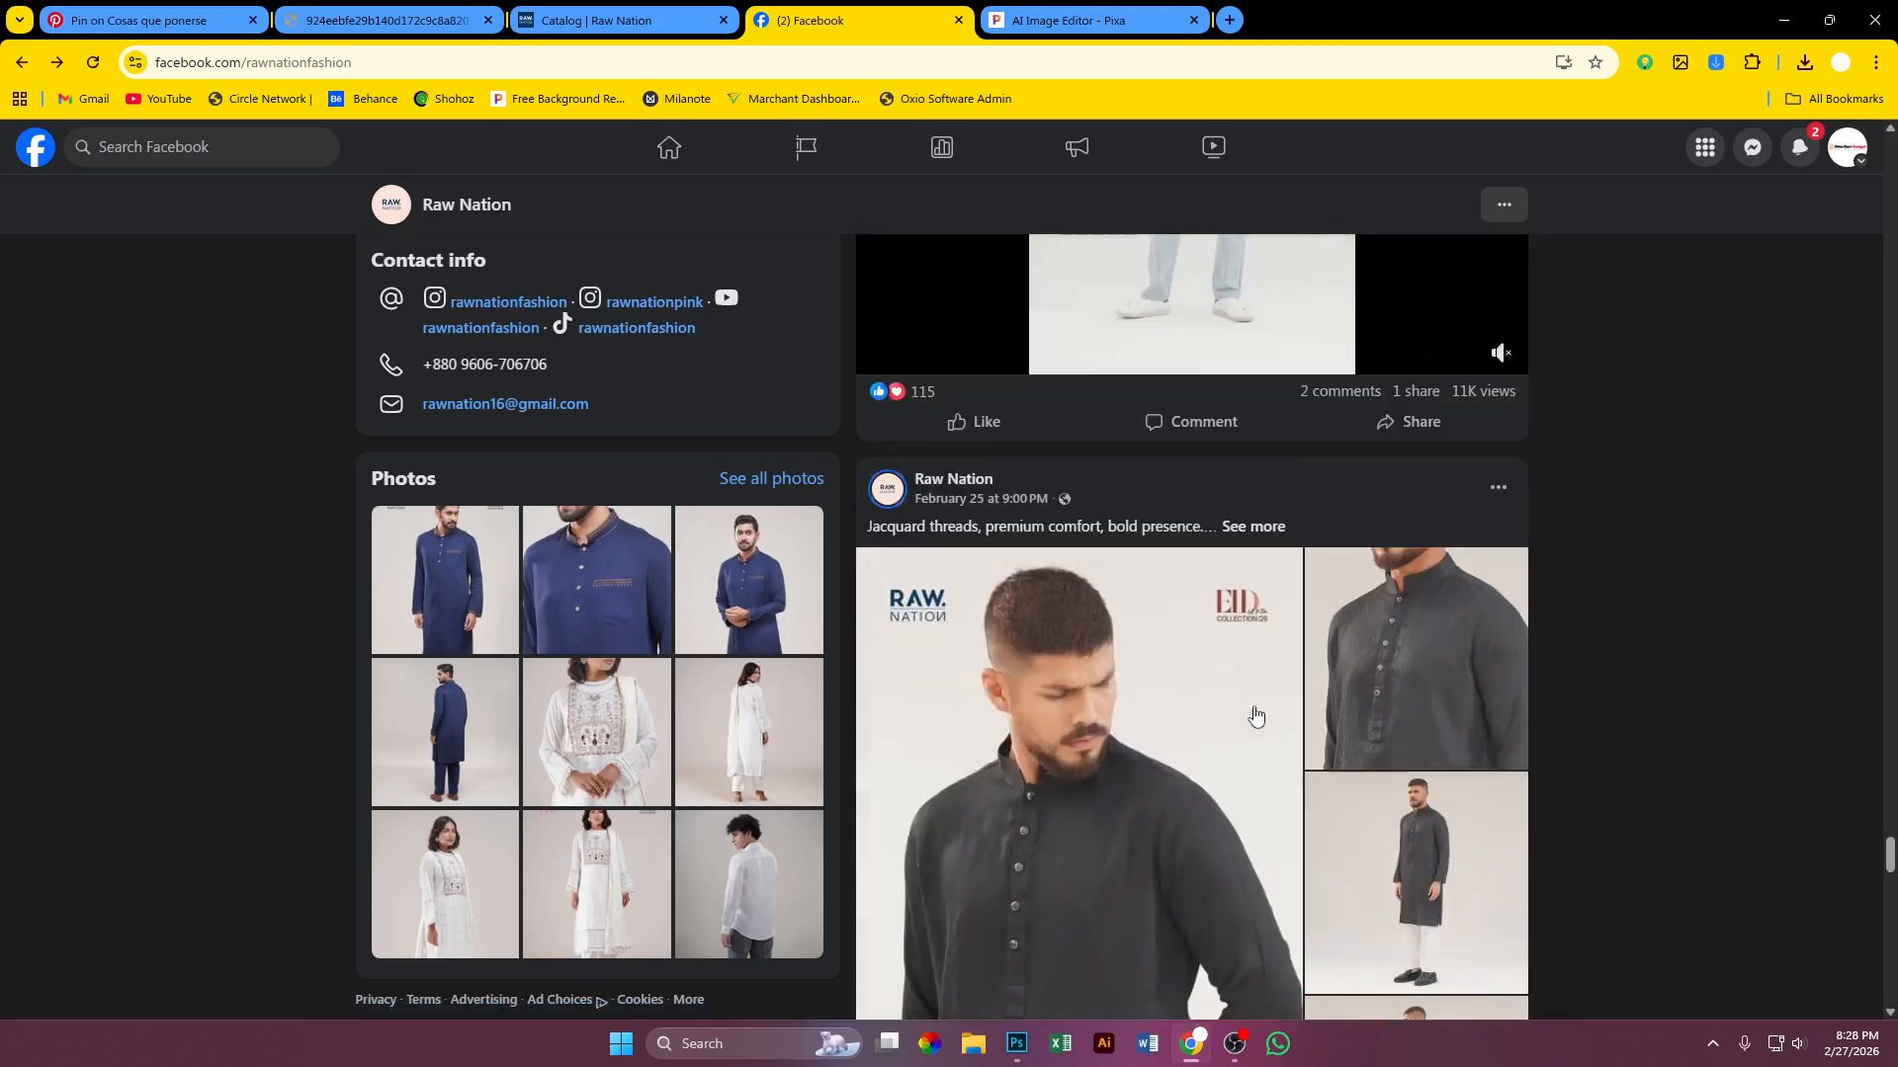
scroll(1272, 724, down, 12)
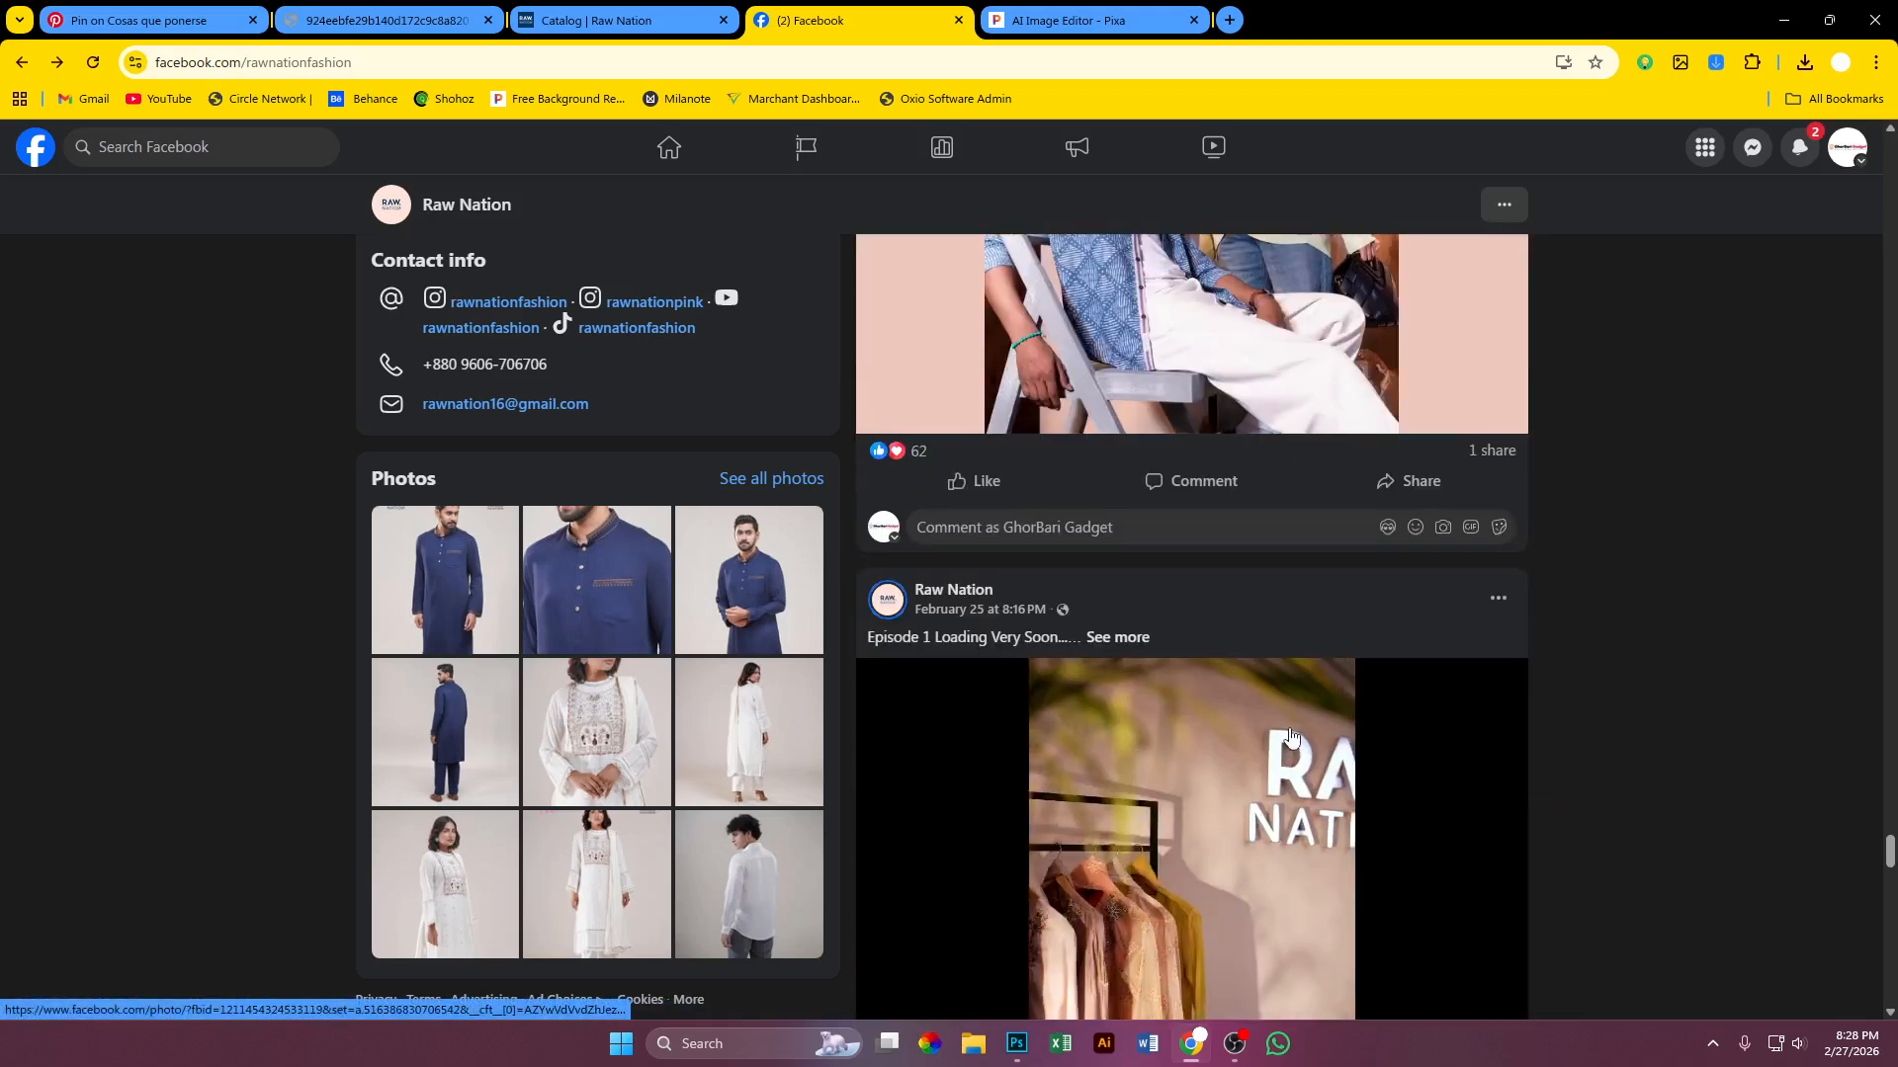
scroll(1291, 732, down, 12)
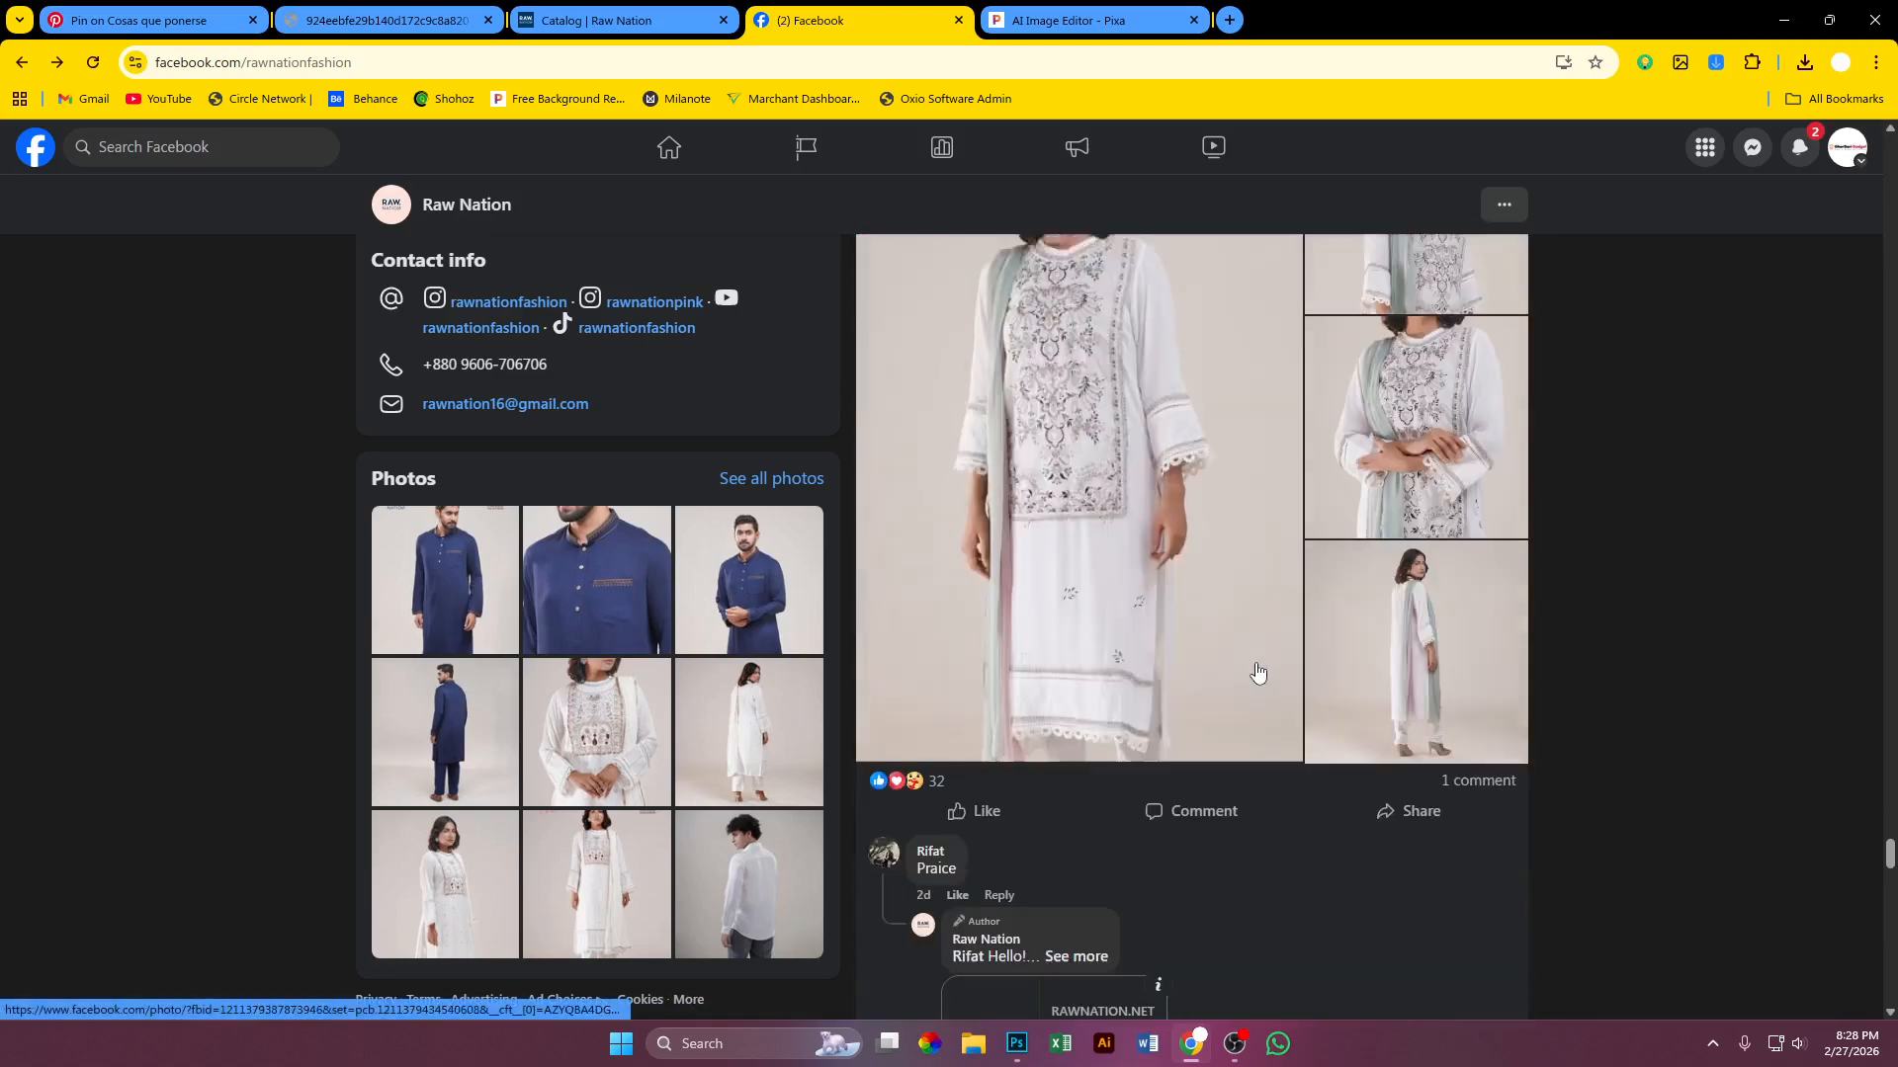
scroll(1258, 672, down, 10)
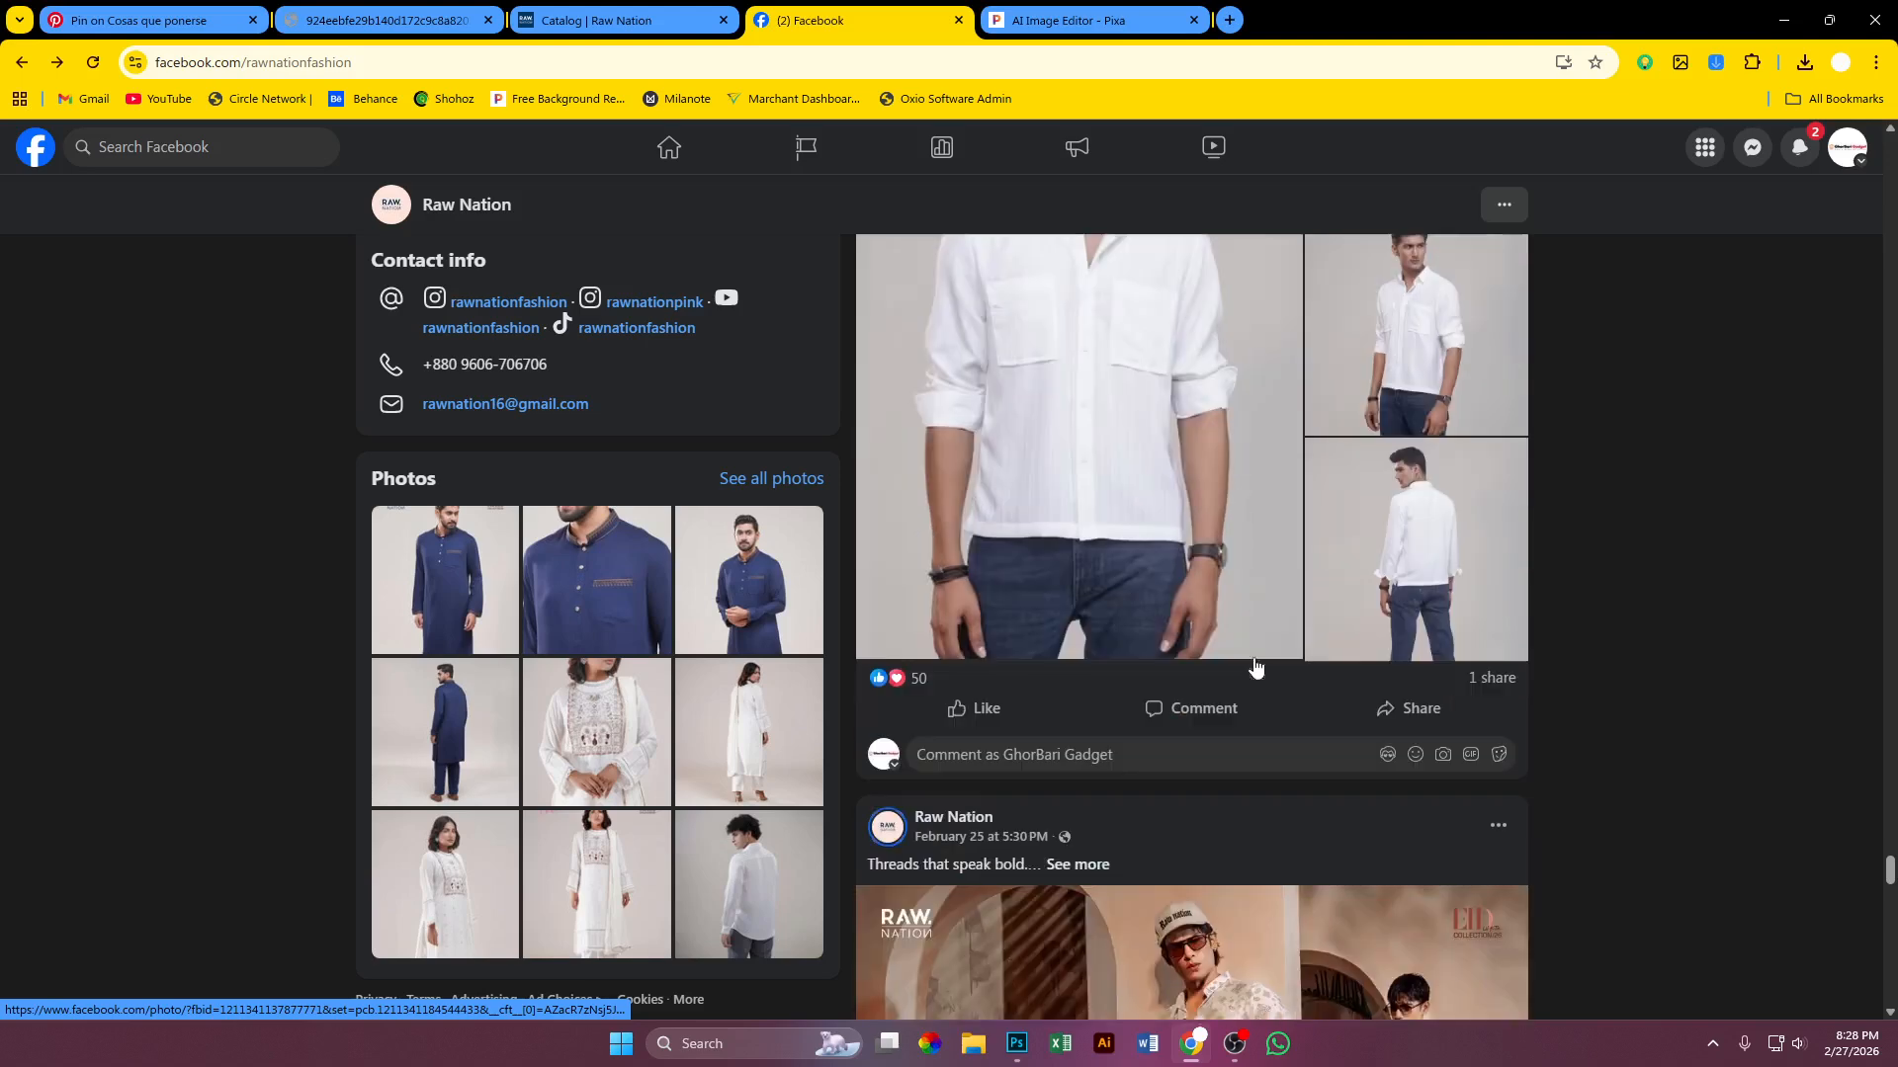
scroll(1256, 668, down, 12)
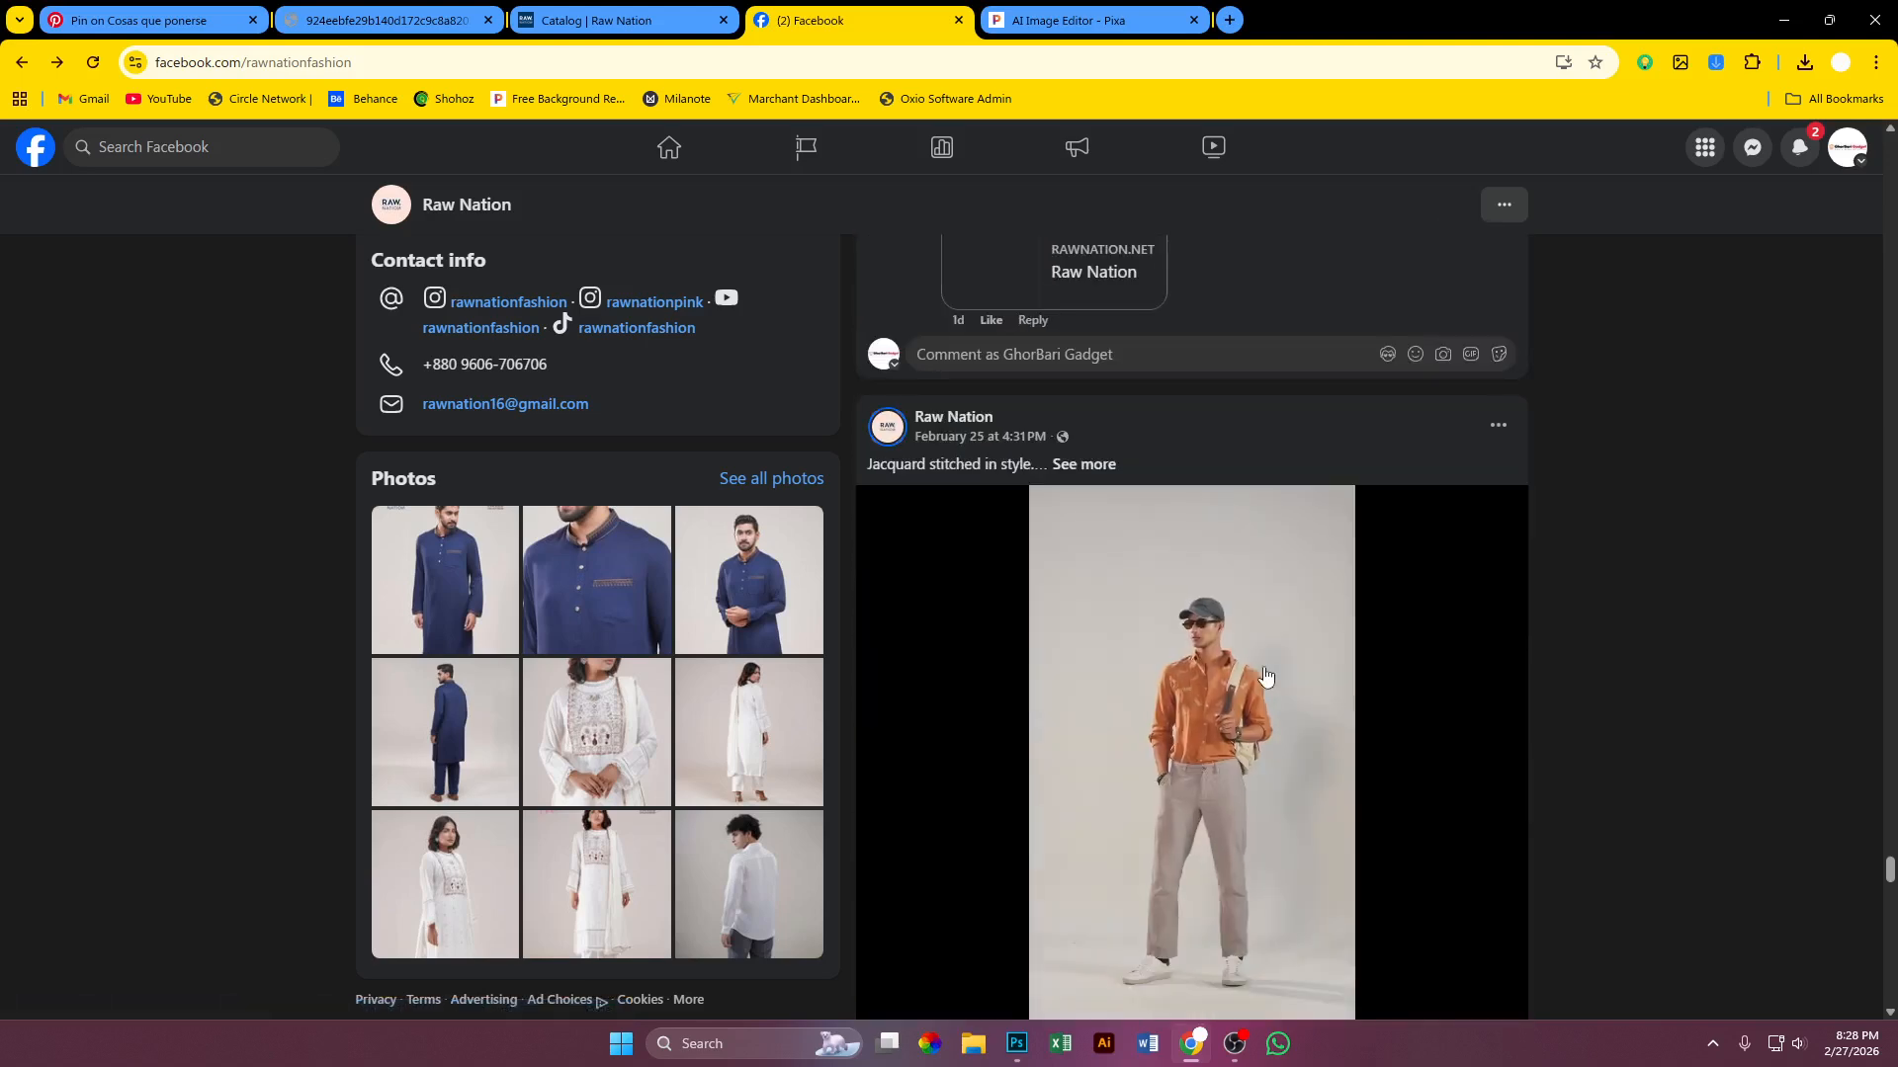
scroll(1280, 682, down, 12)
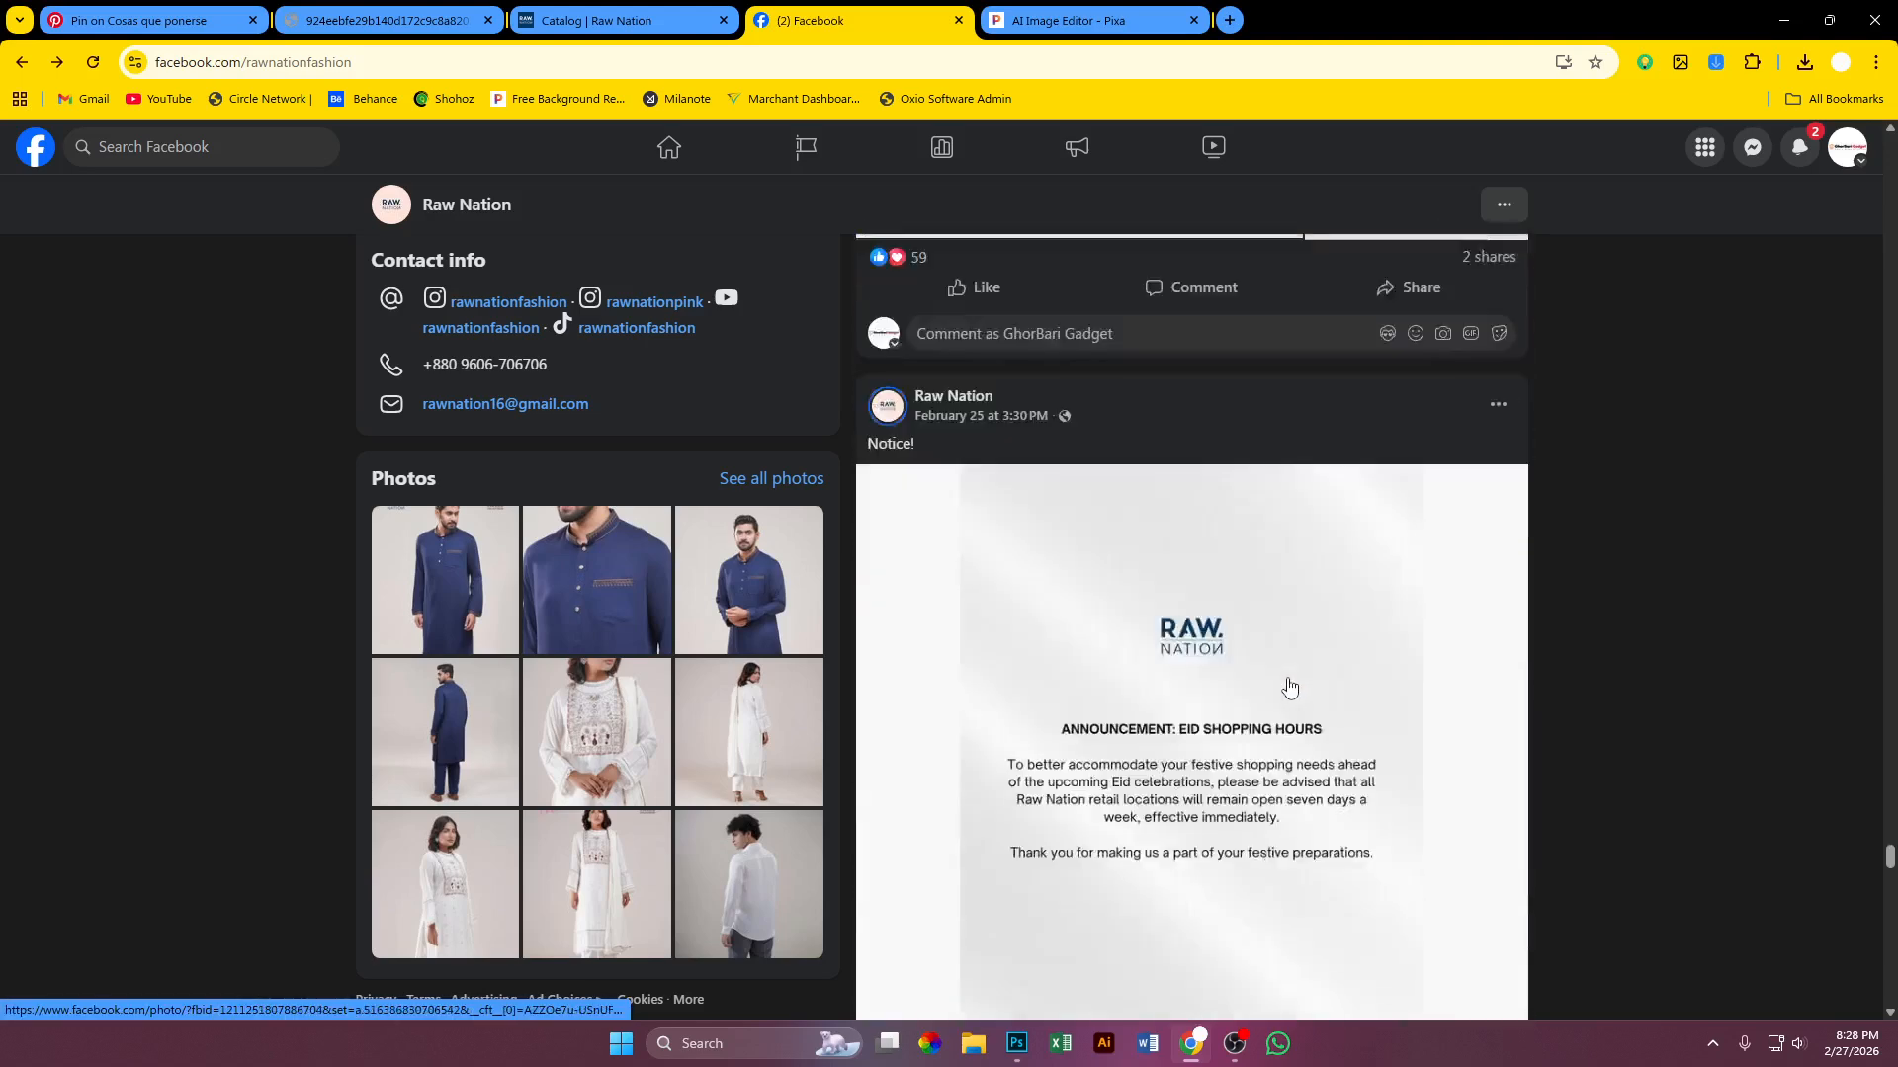
scroll(1287, 689, down, 12)
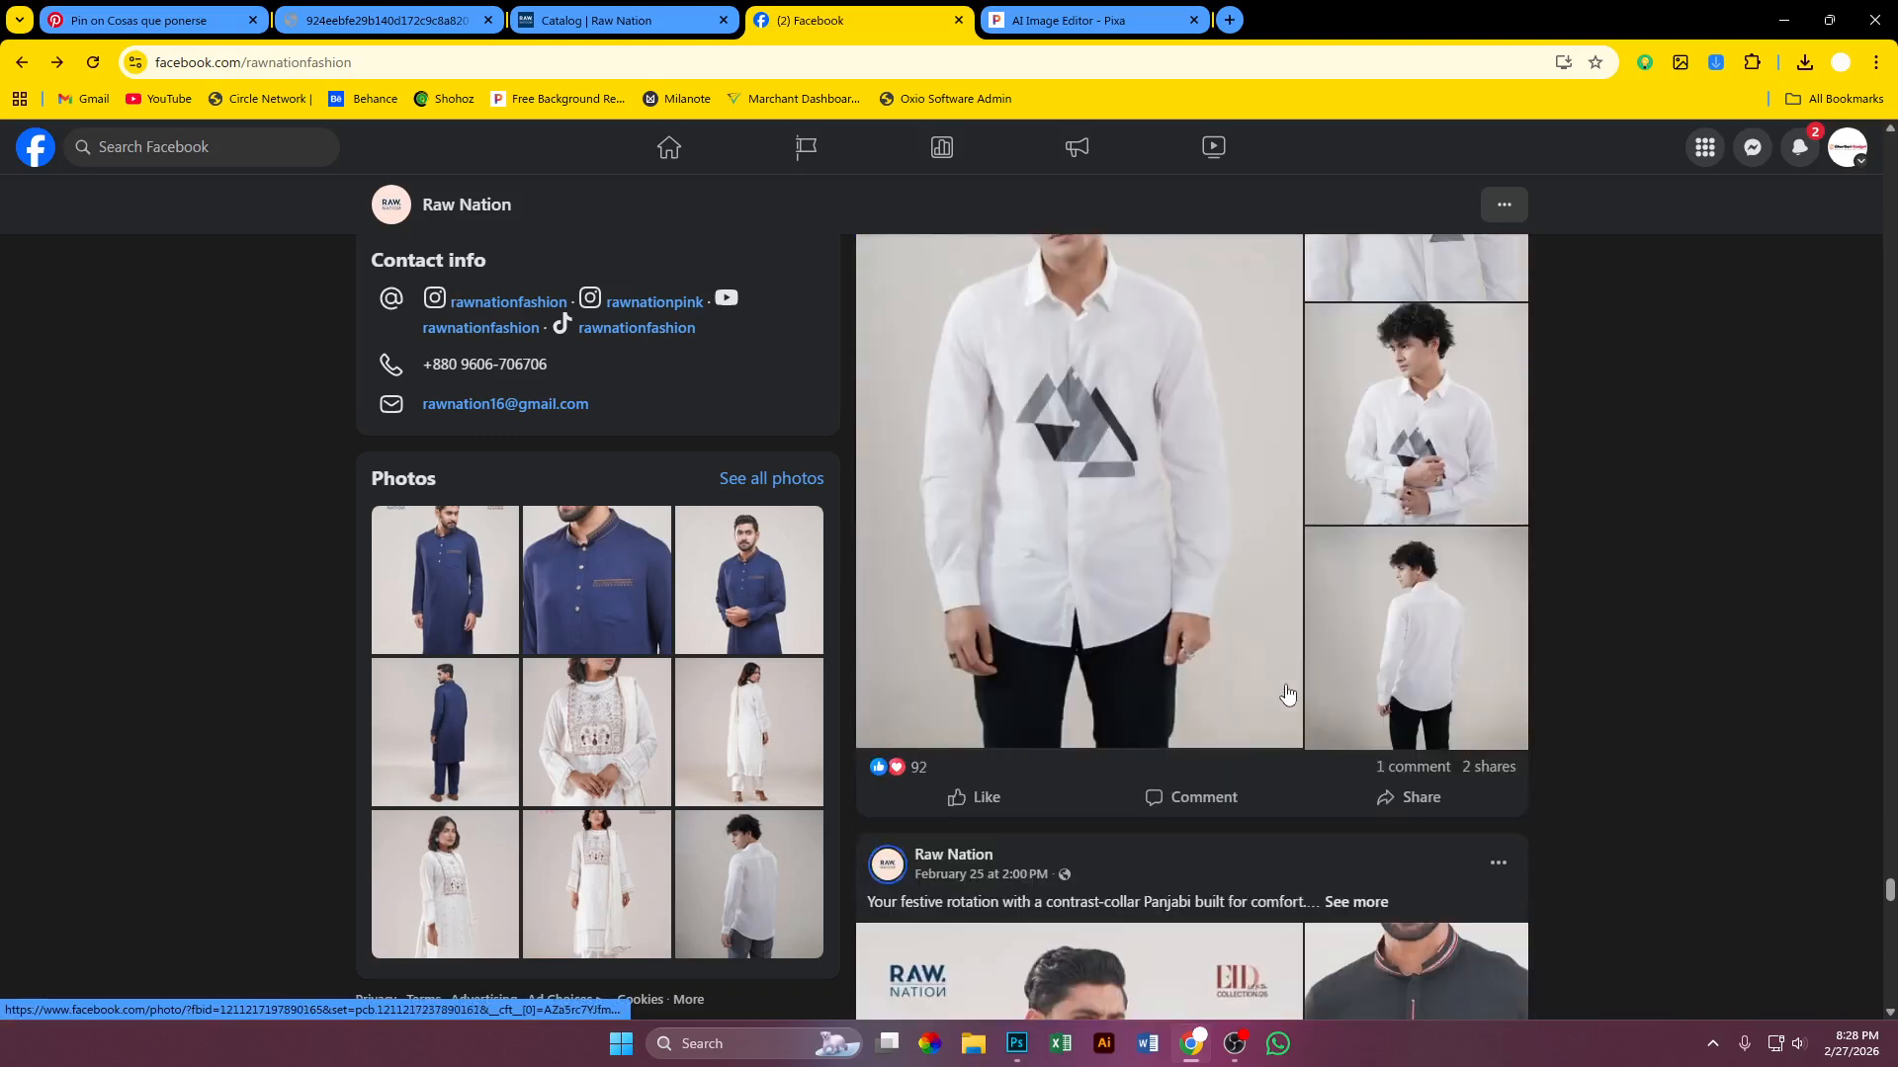
scroll(1285, 695, down, 5)
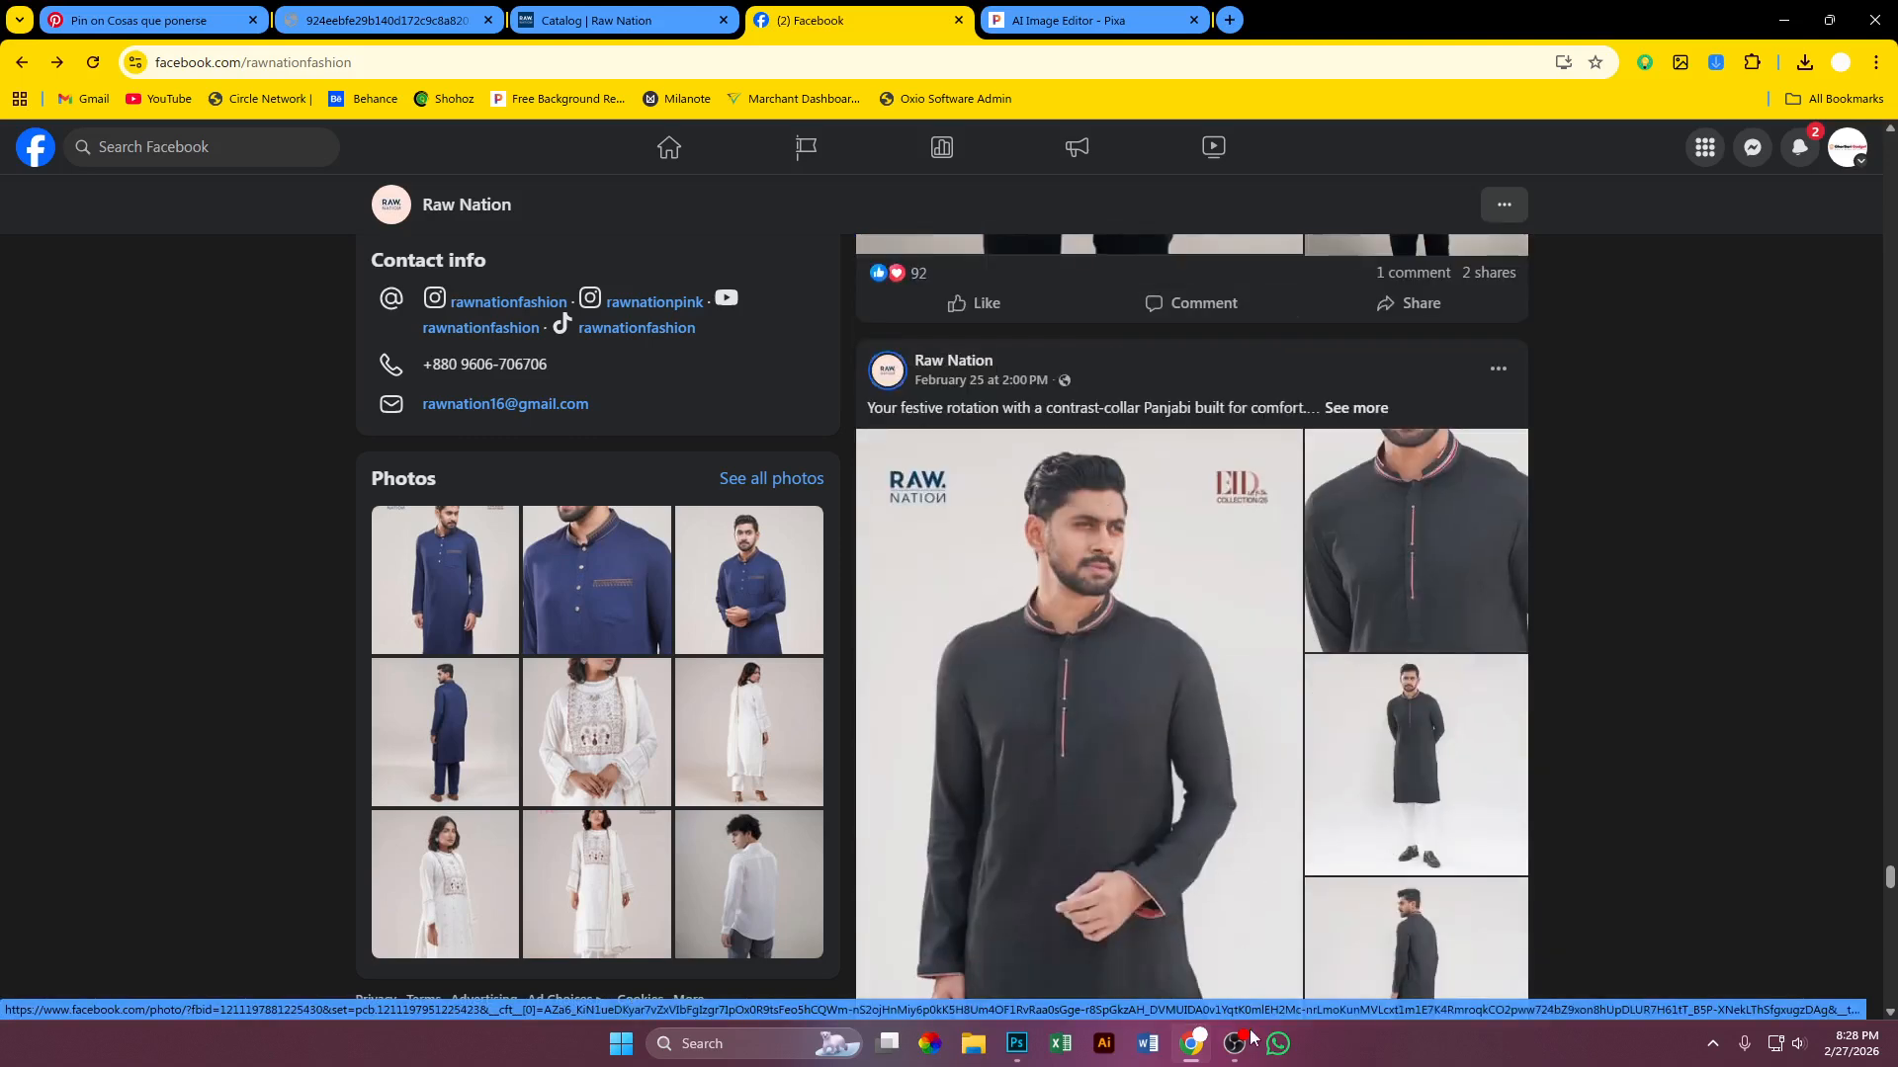
click(1021, 1045)
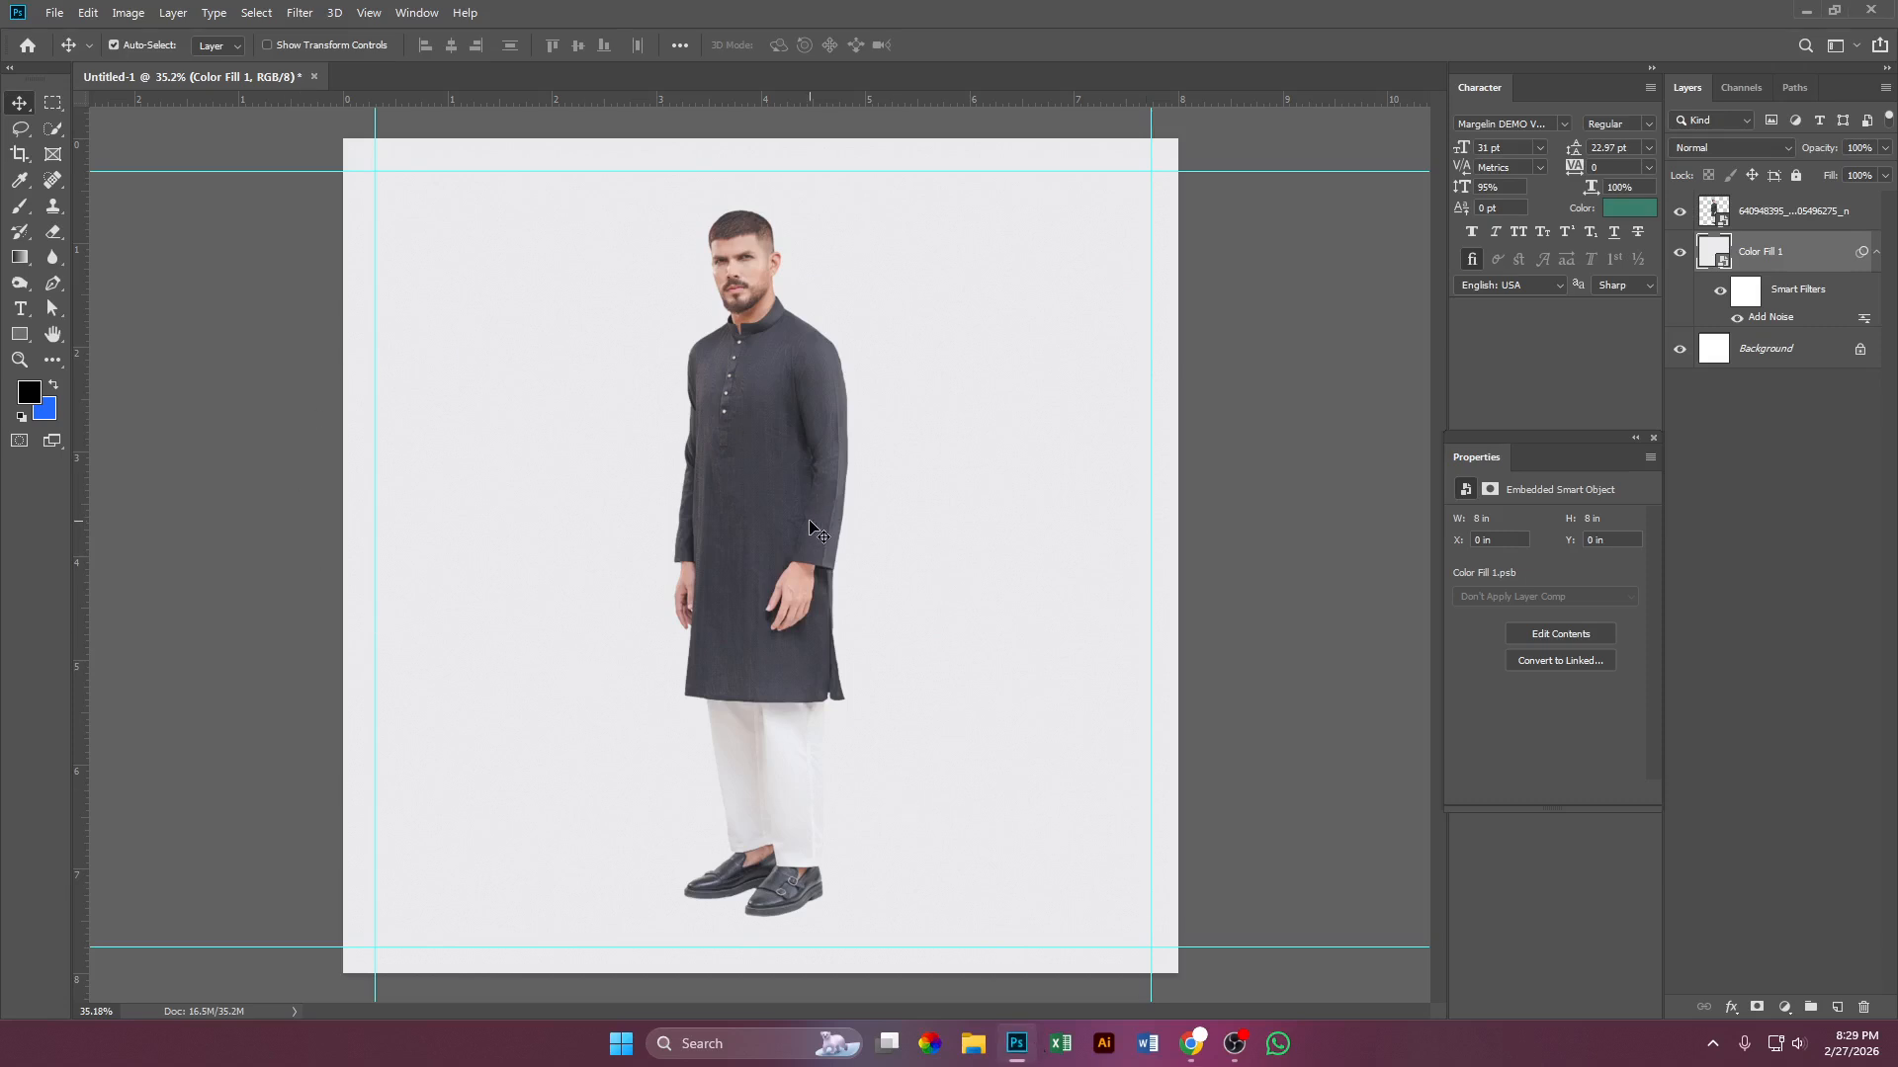
Step: Switch to Chrome and open the Pinterest pin of the man in a red shirt at a wooden door in its own tab
click(1191, 1044)
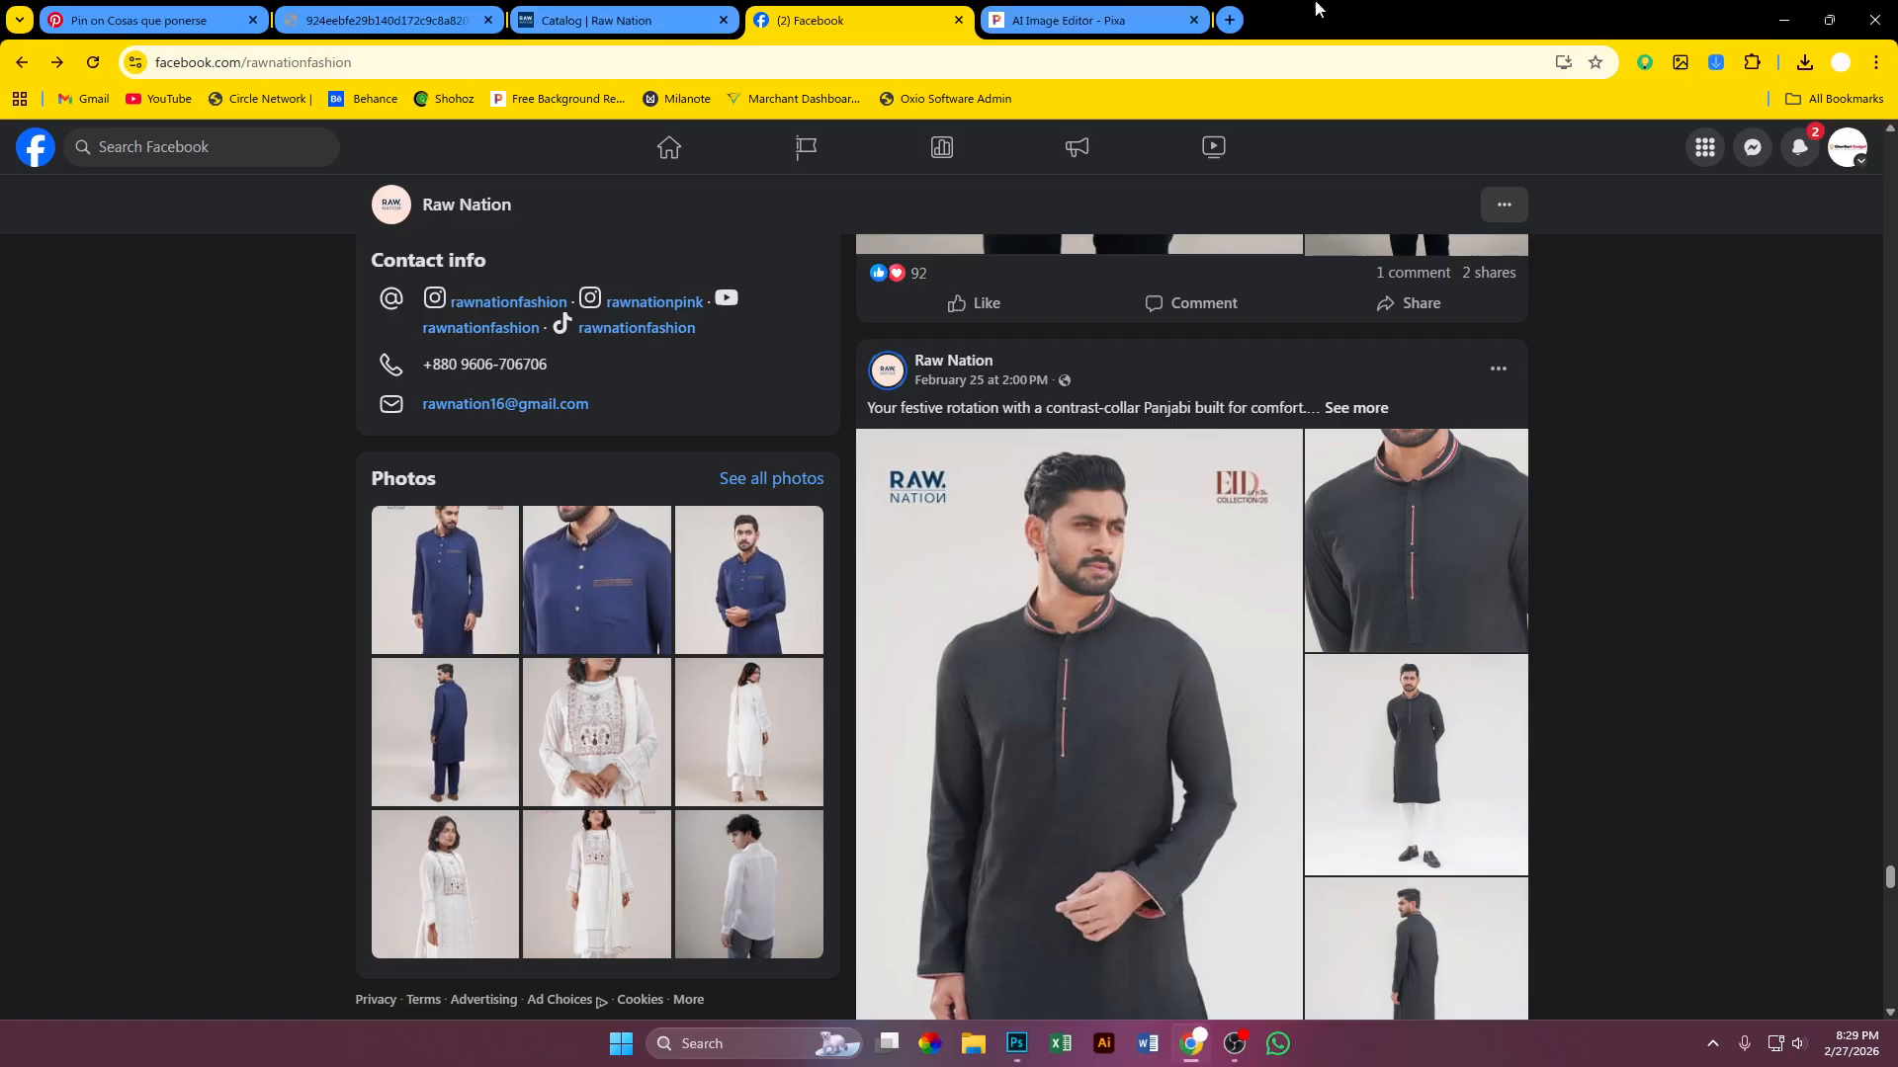
click(1228, 20)
key(ctrl+1)
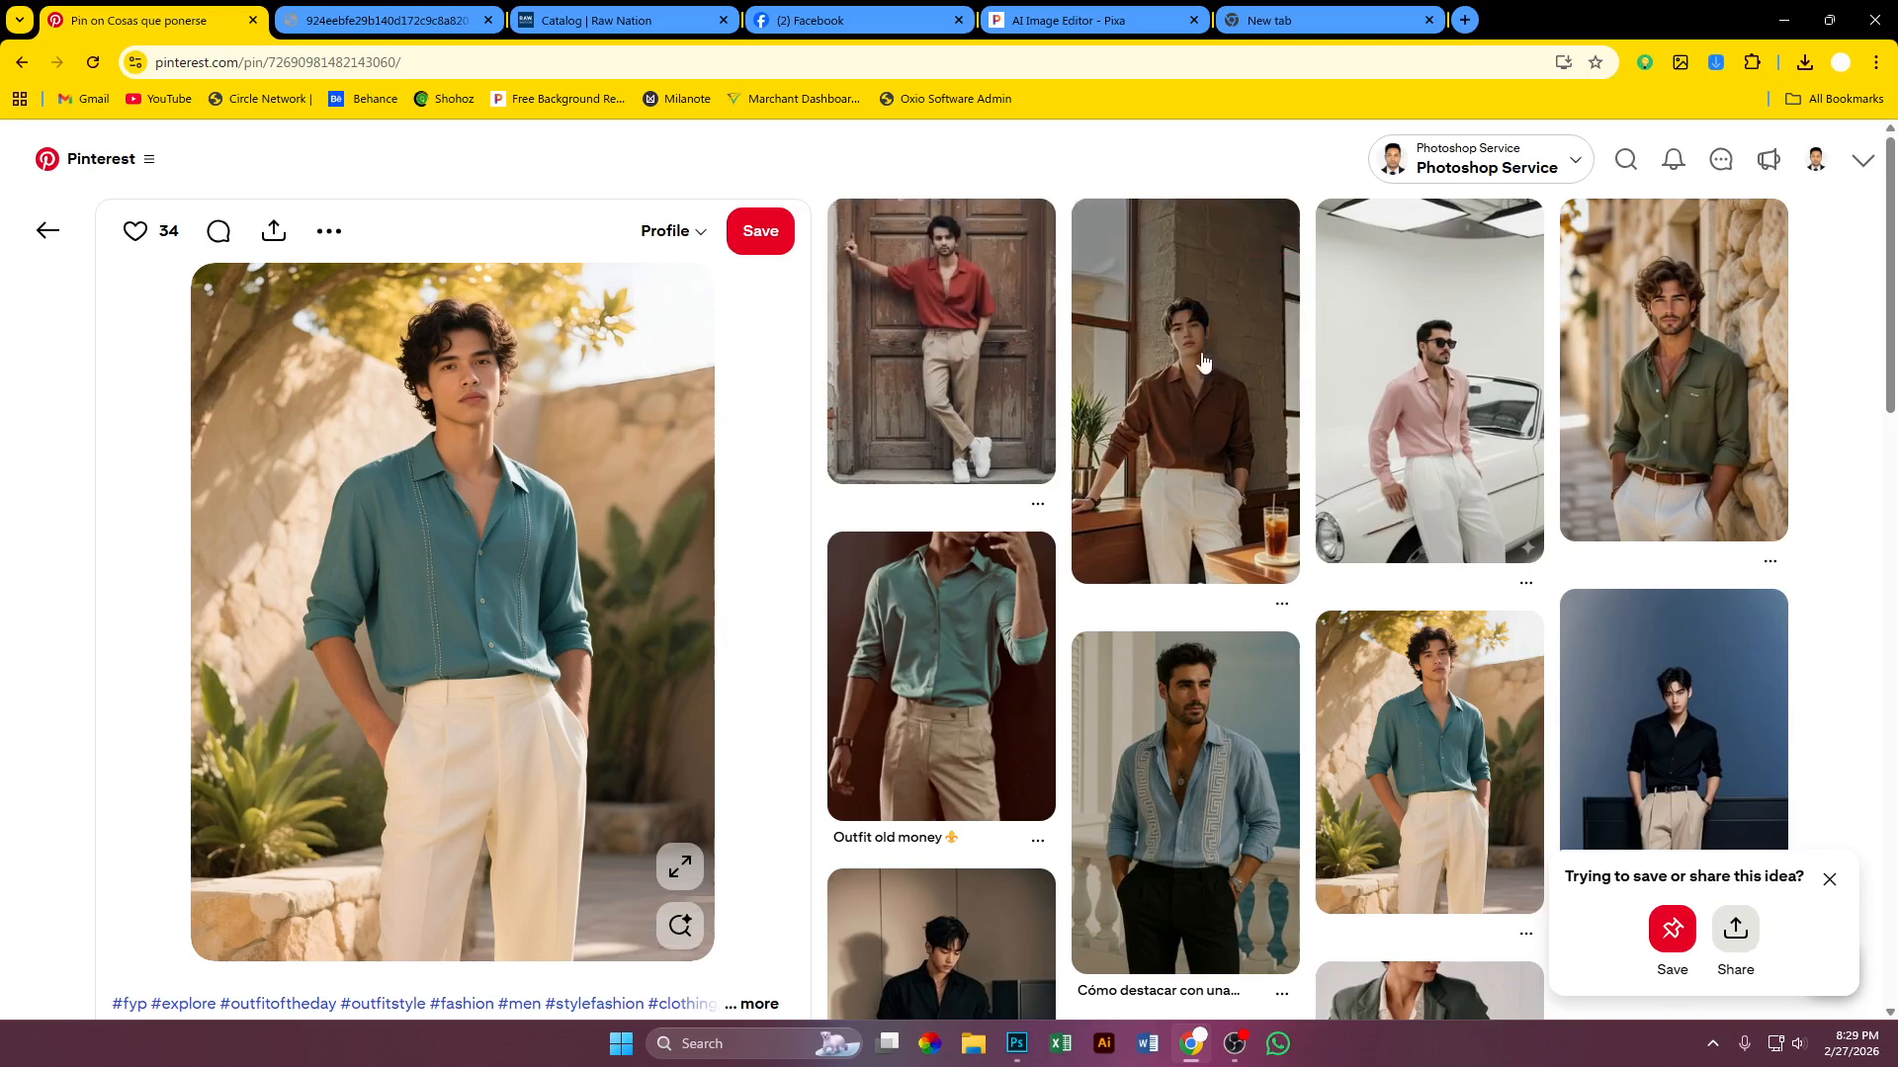
right_click(117, 168)
key(Escape)
right_click(1021, 291)
click(1107, 326)
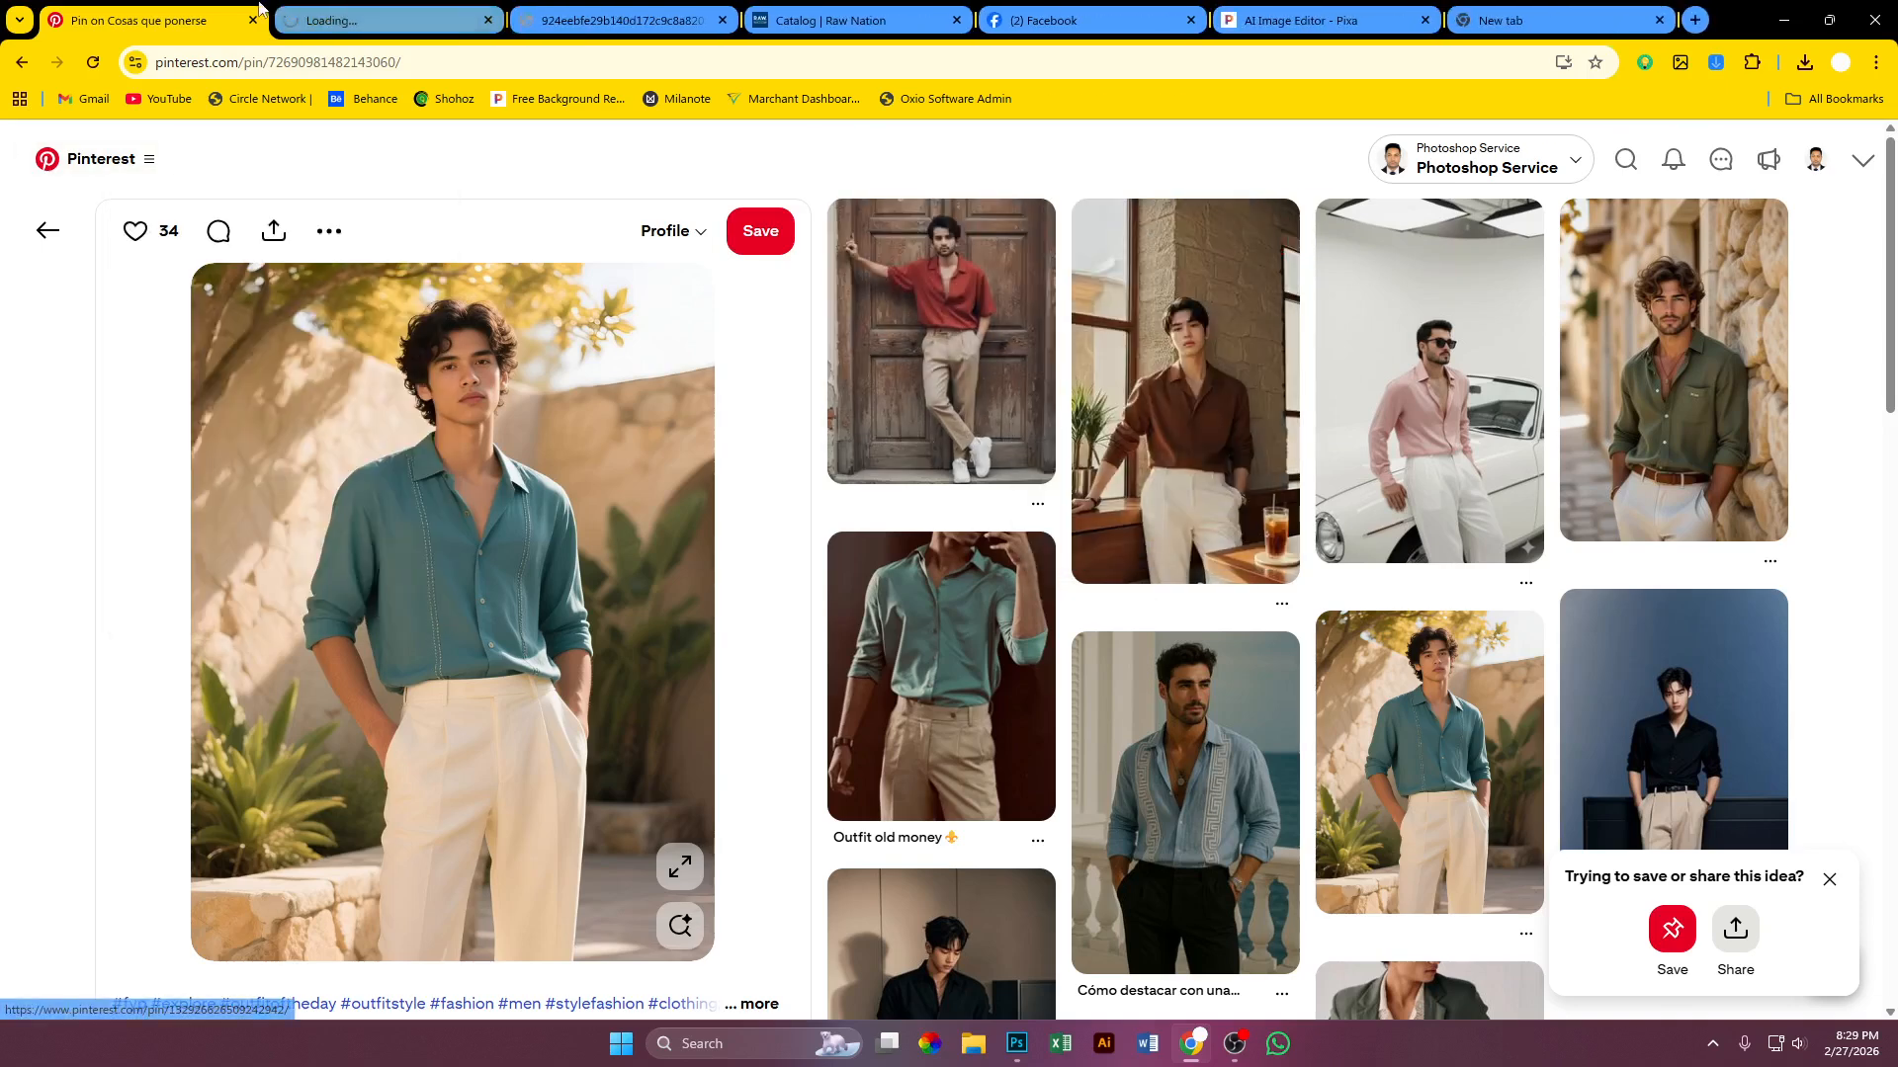
key(ctrl+2)
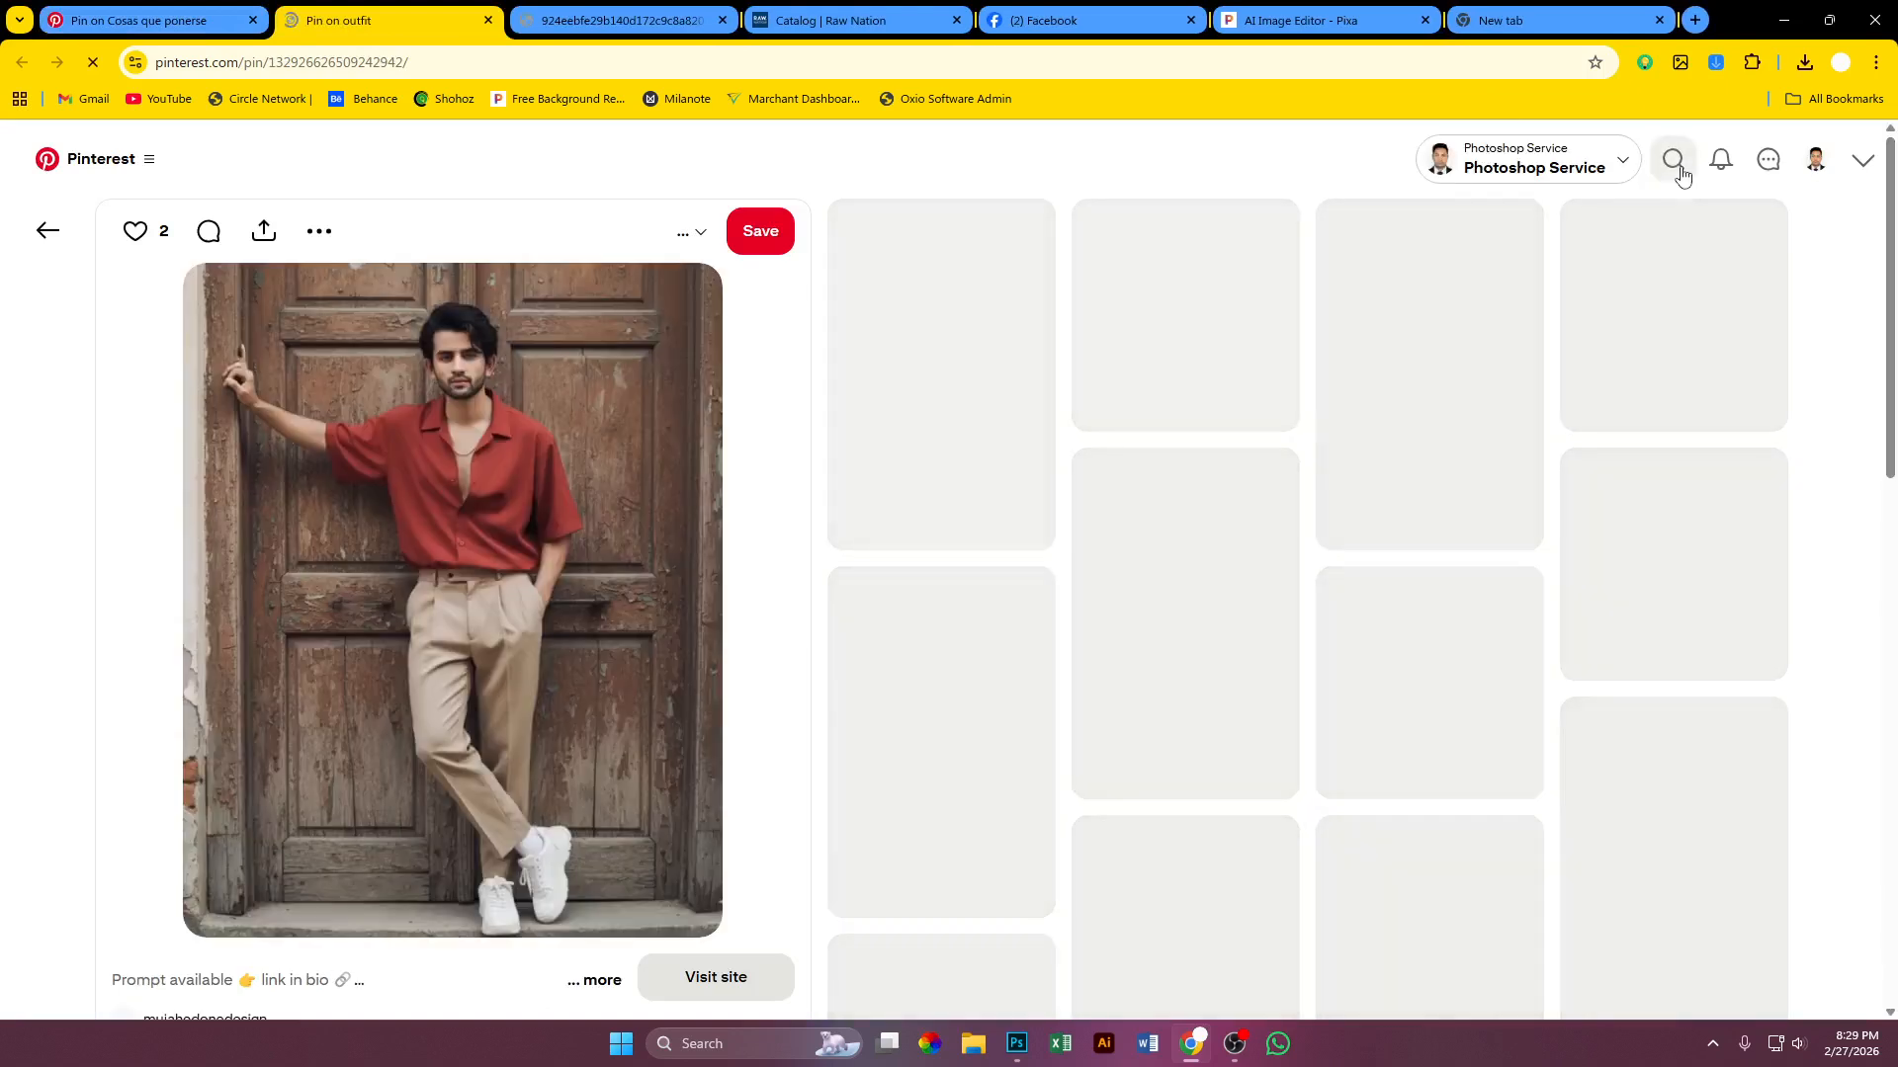
Step: Search Pinterest for "cloth design for page"
click(1682, 174)
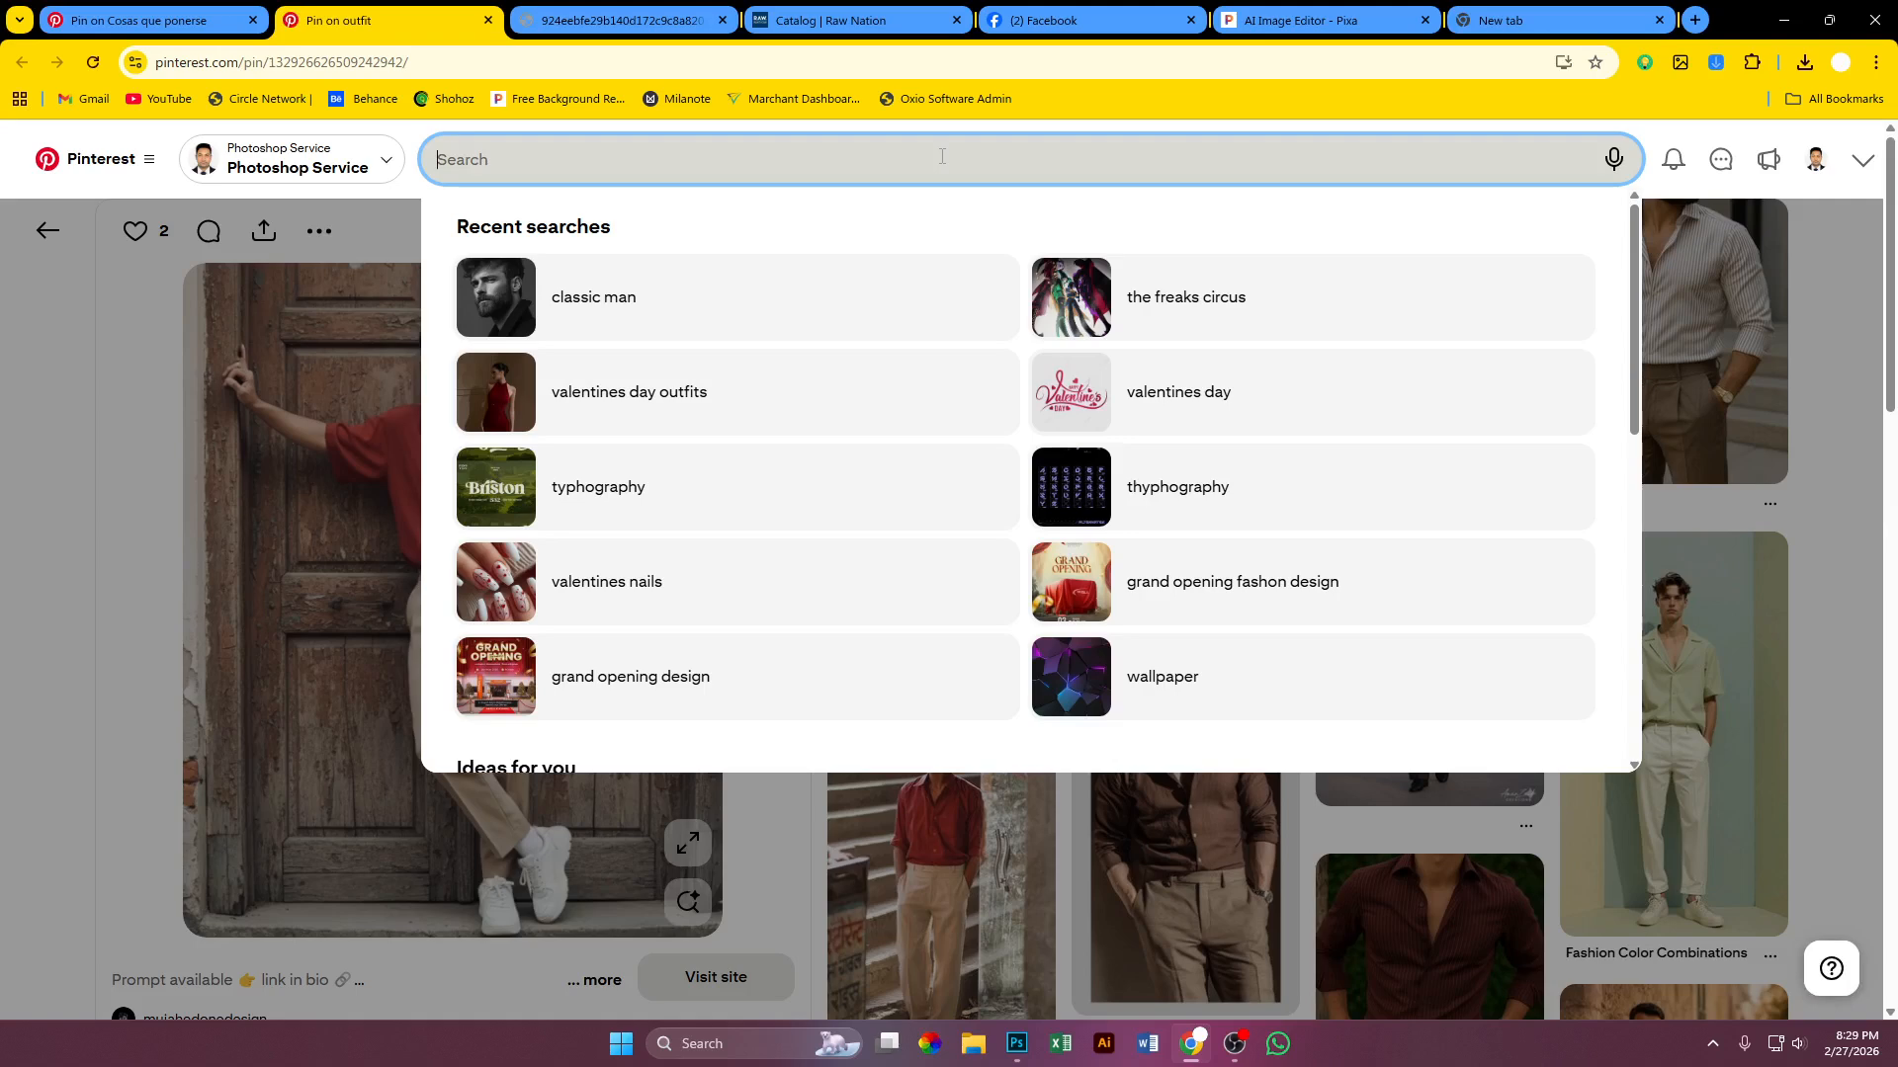
text(ct)
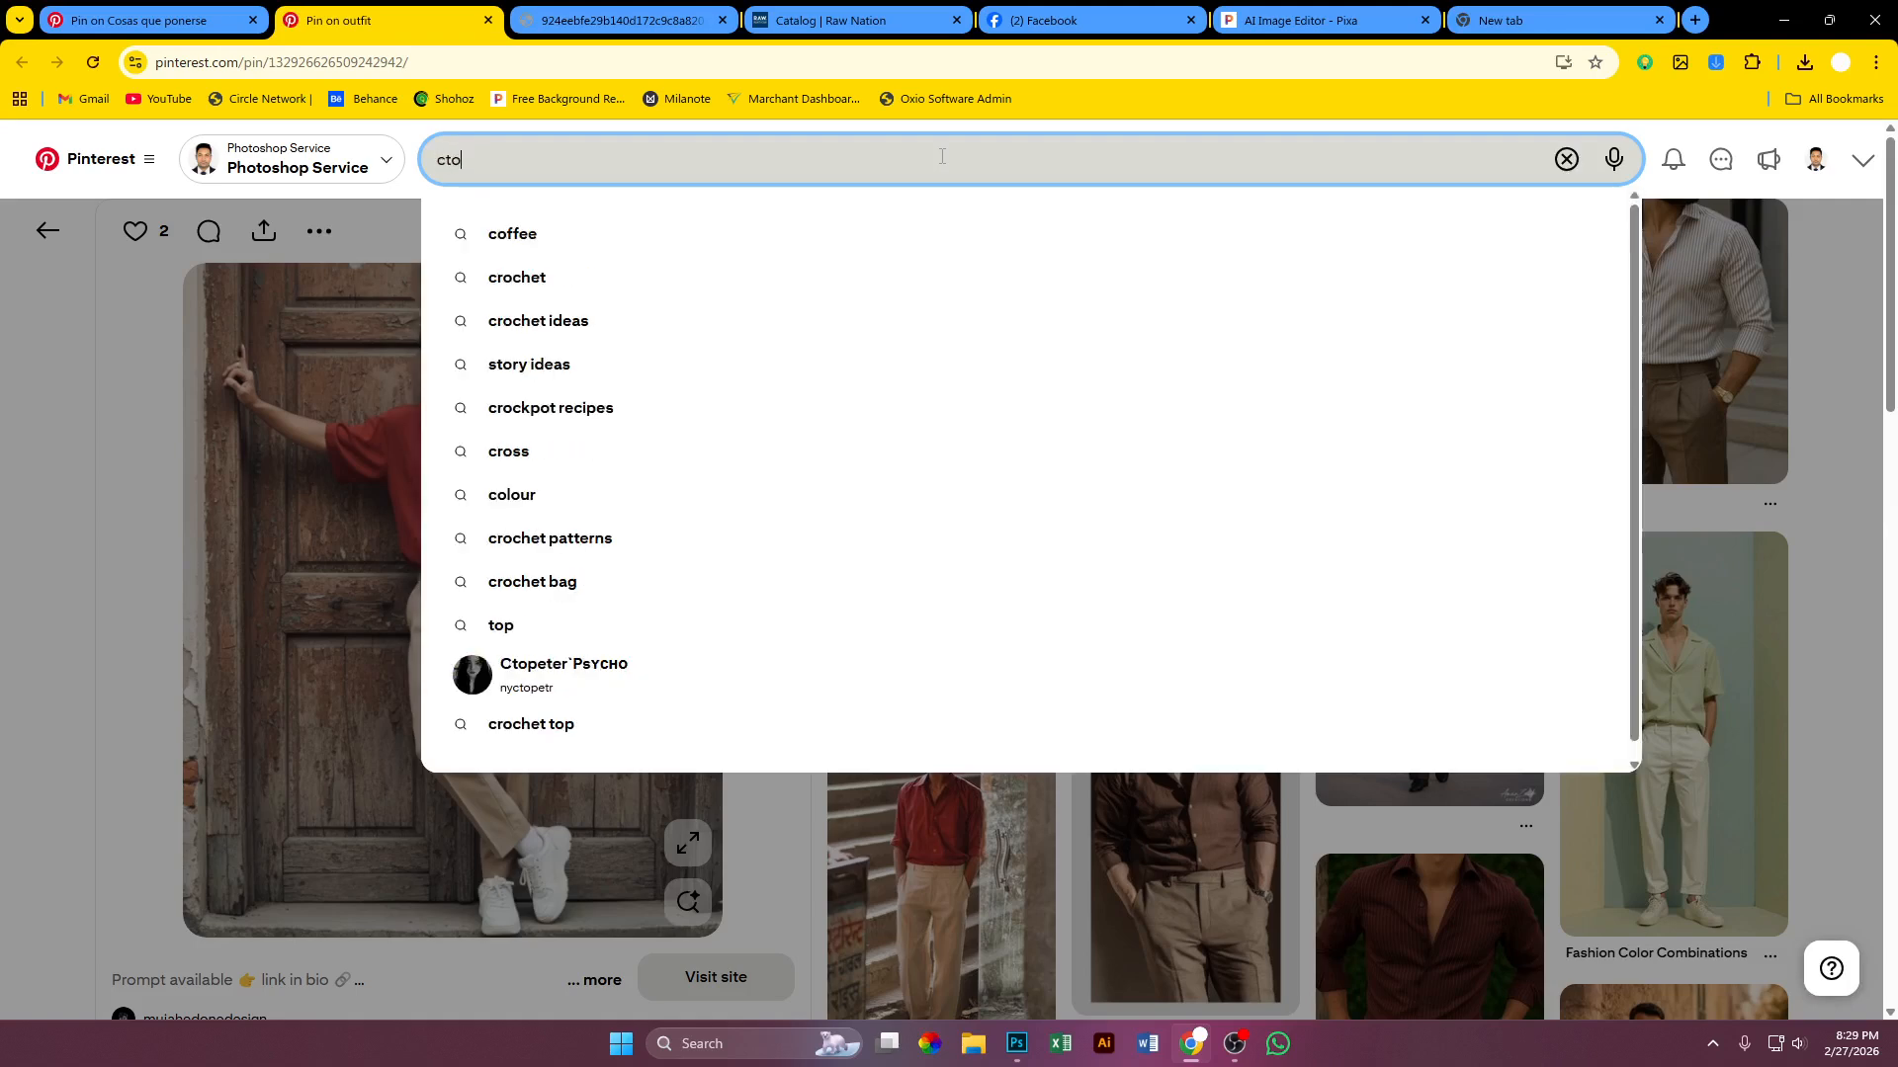
text(o)
key(BackSpace)
key(BackSpace)
text(loth)
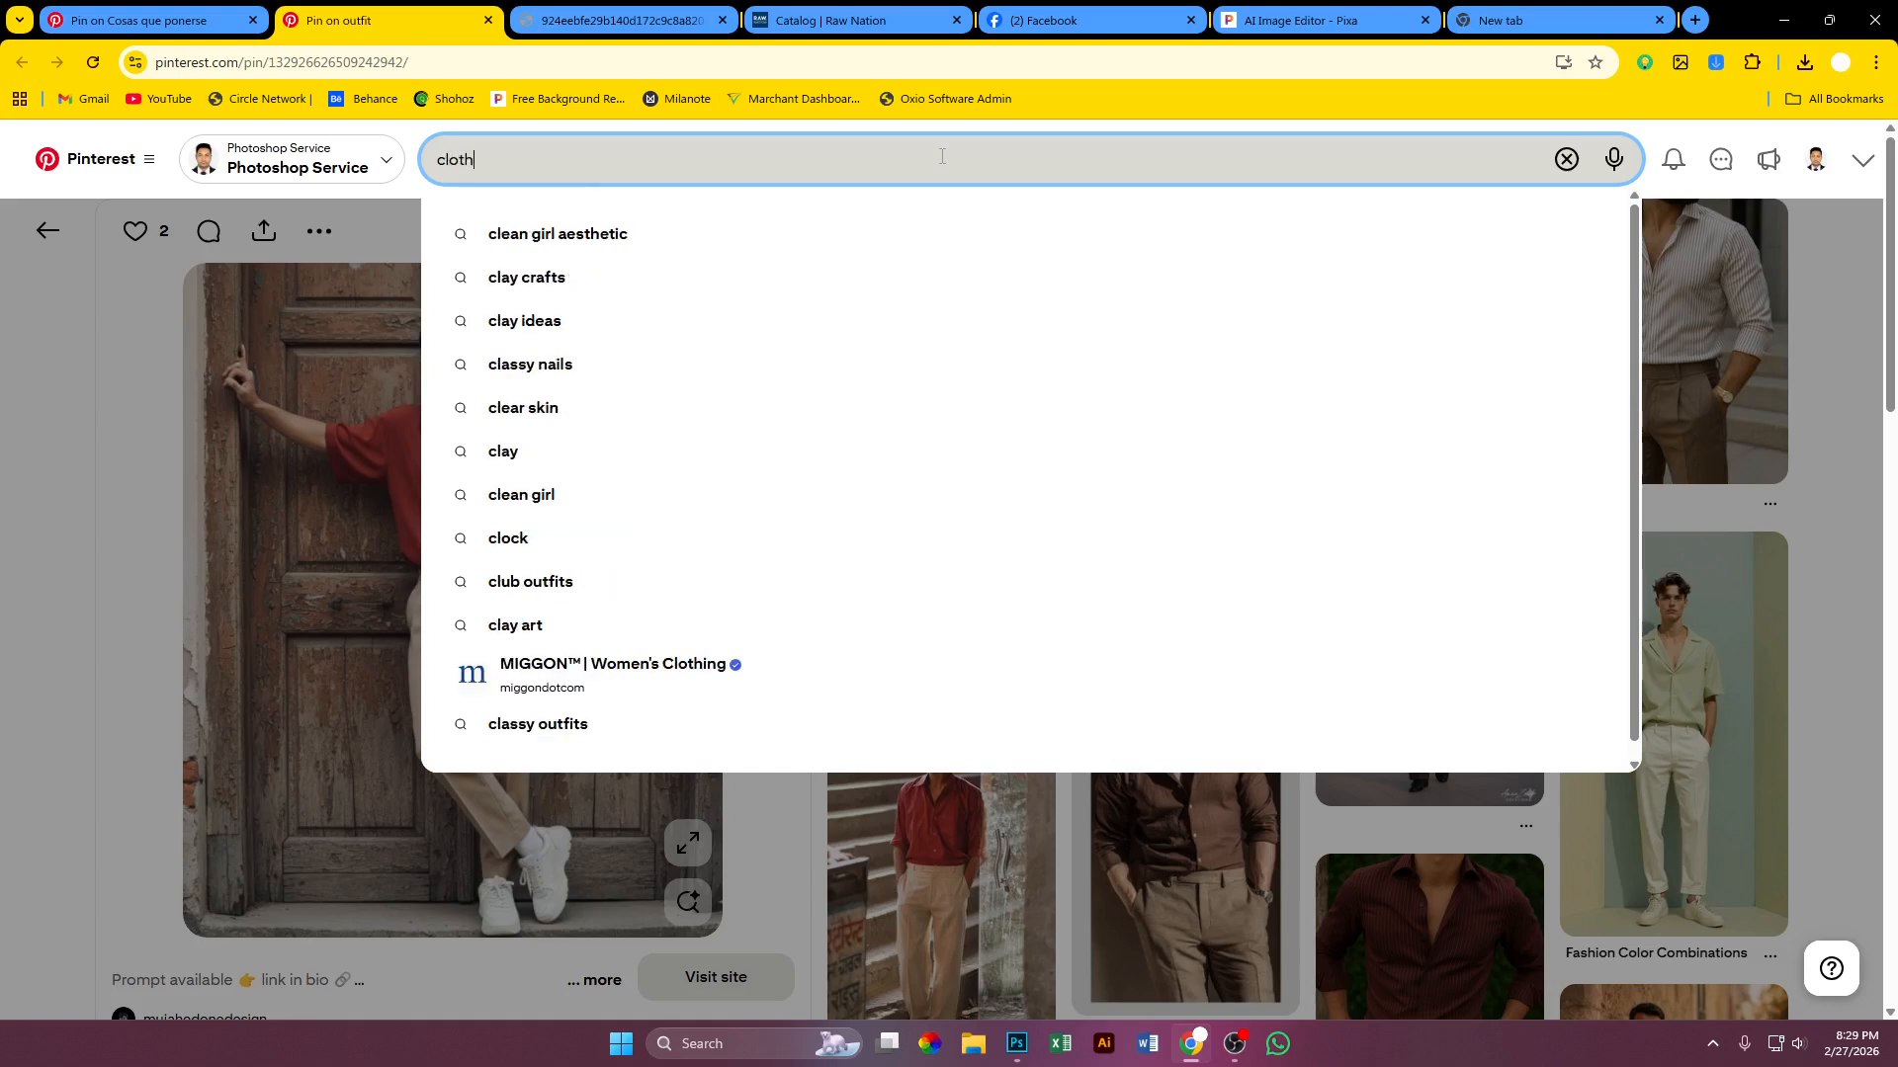
text( desig)
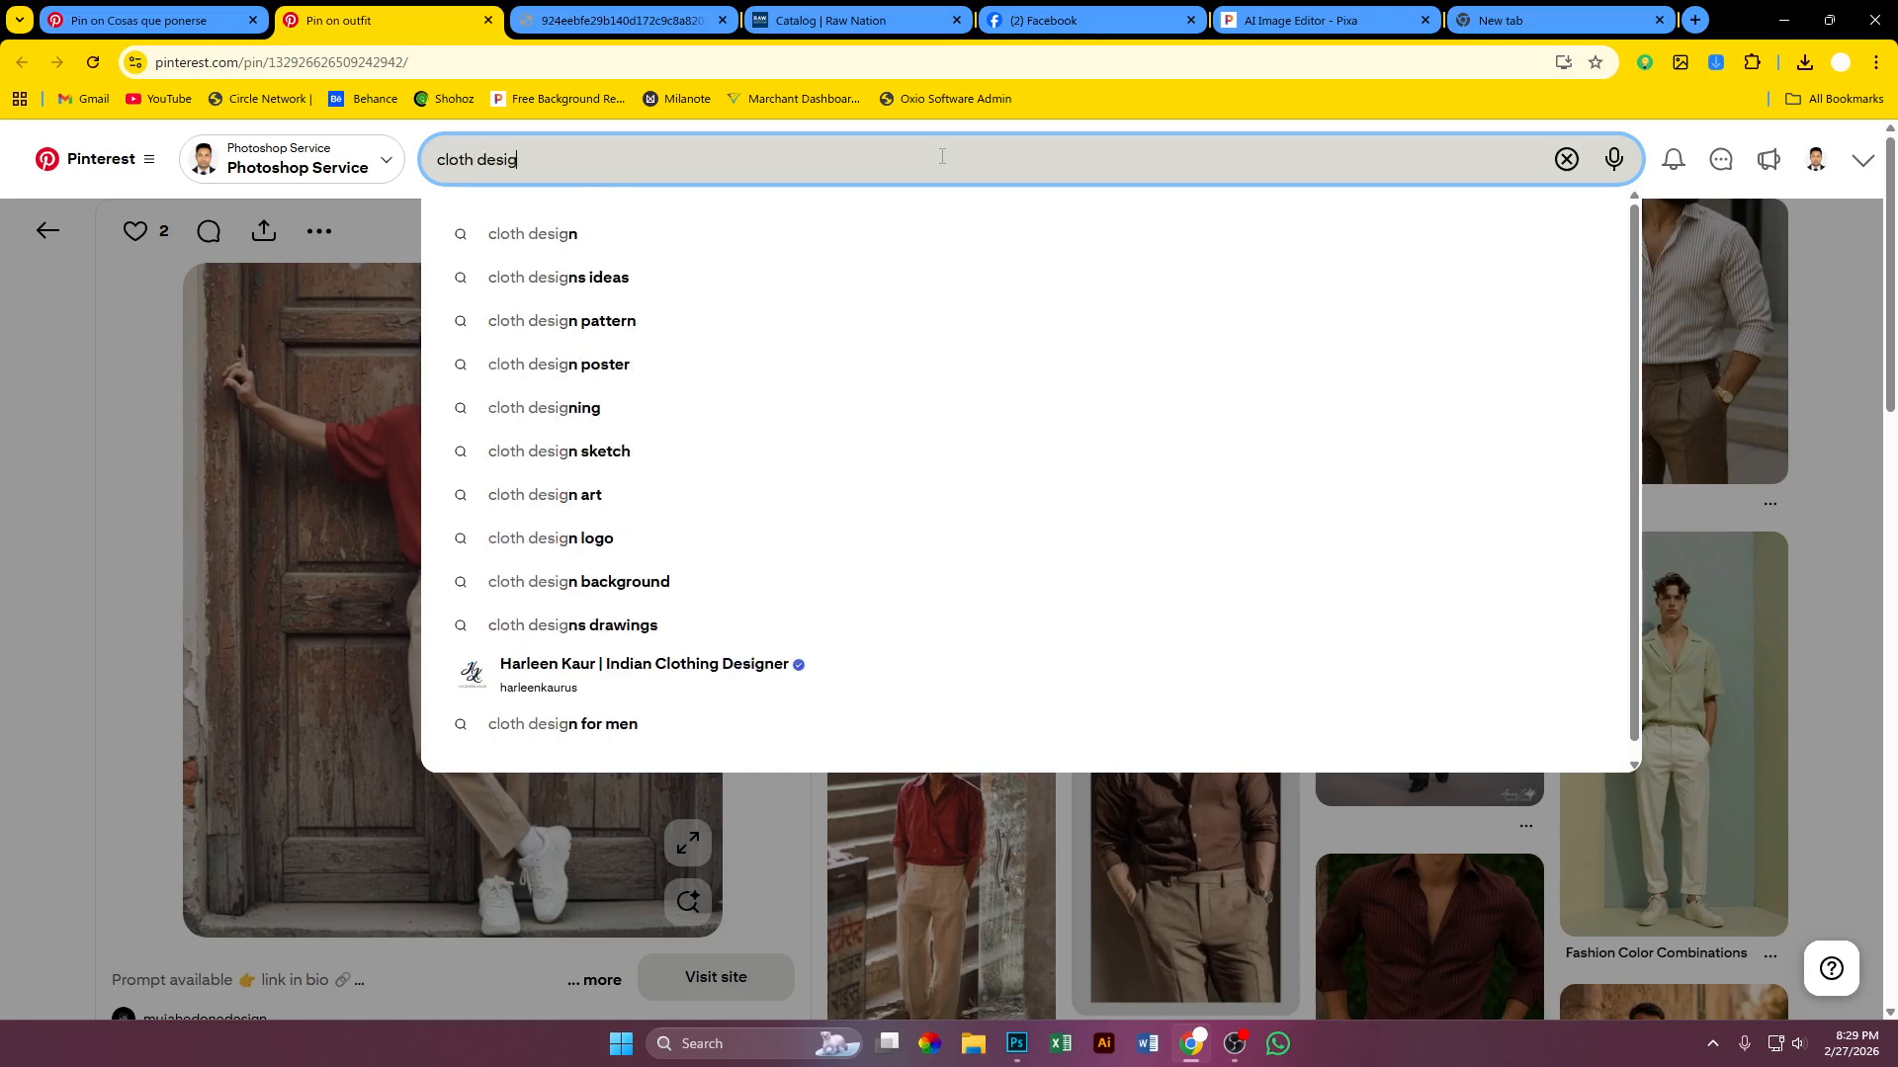
text(n fo)
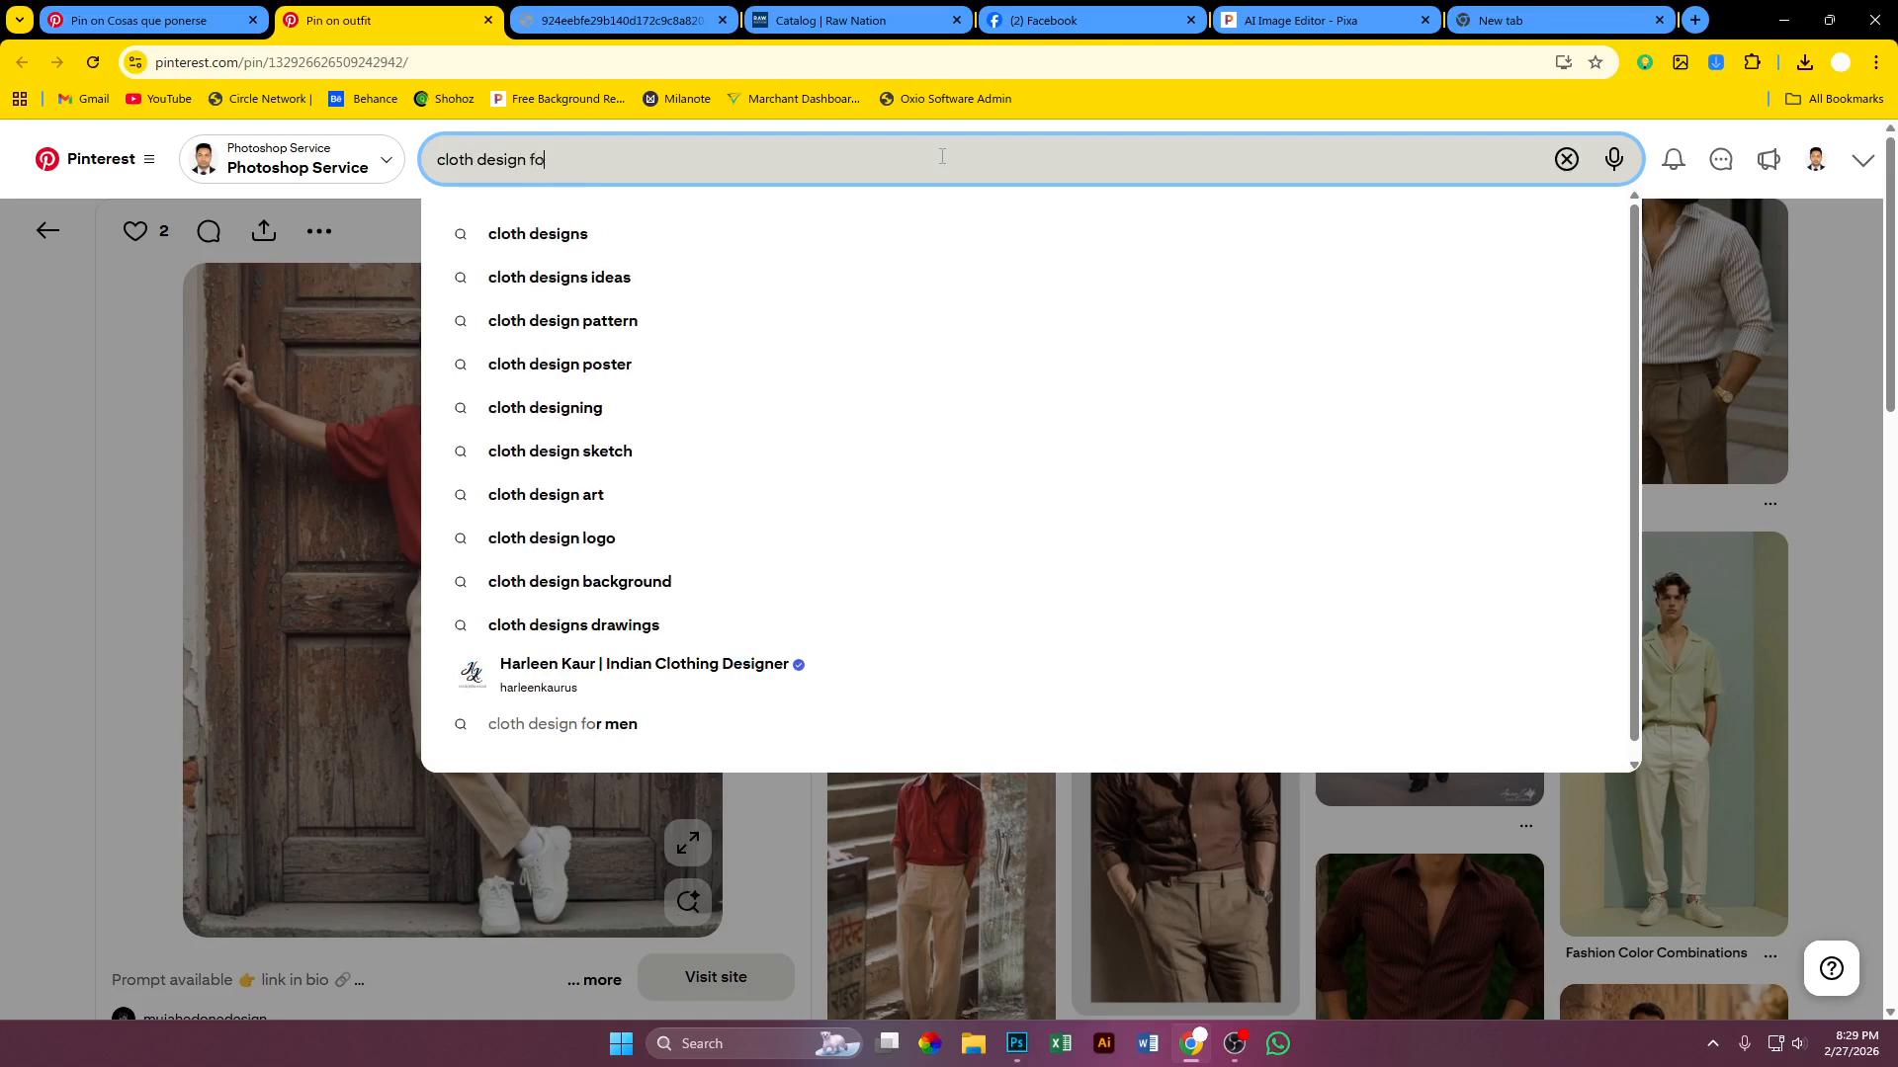
text(r page)
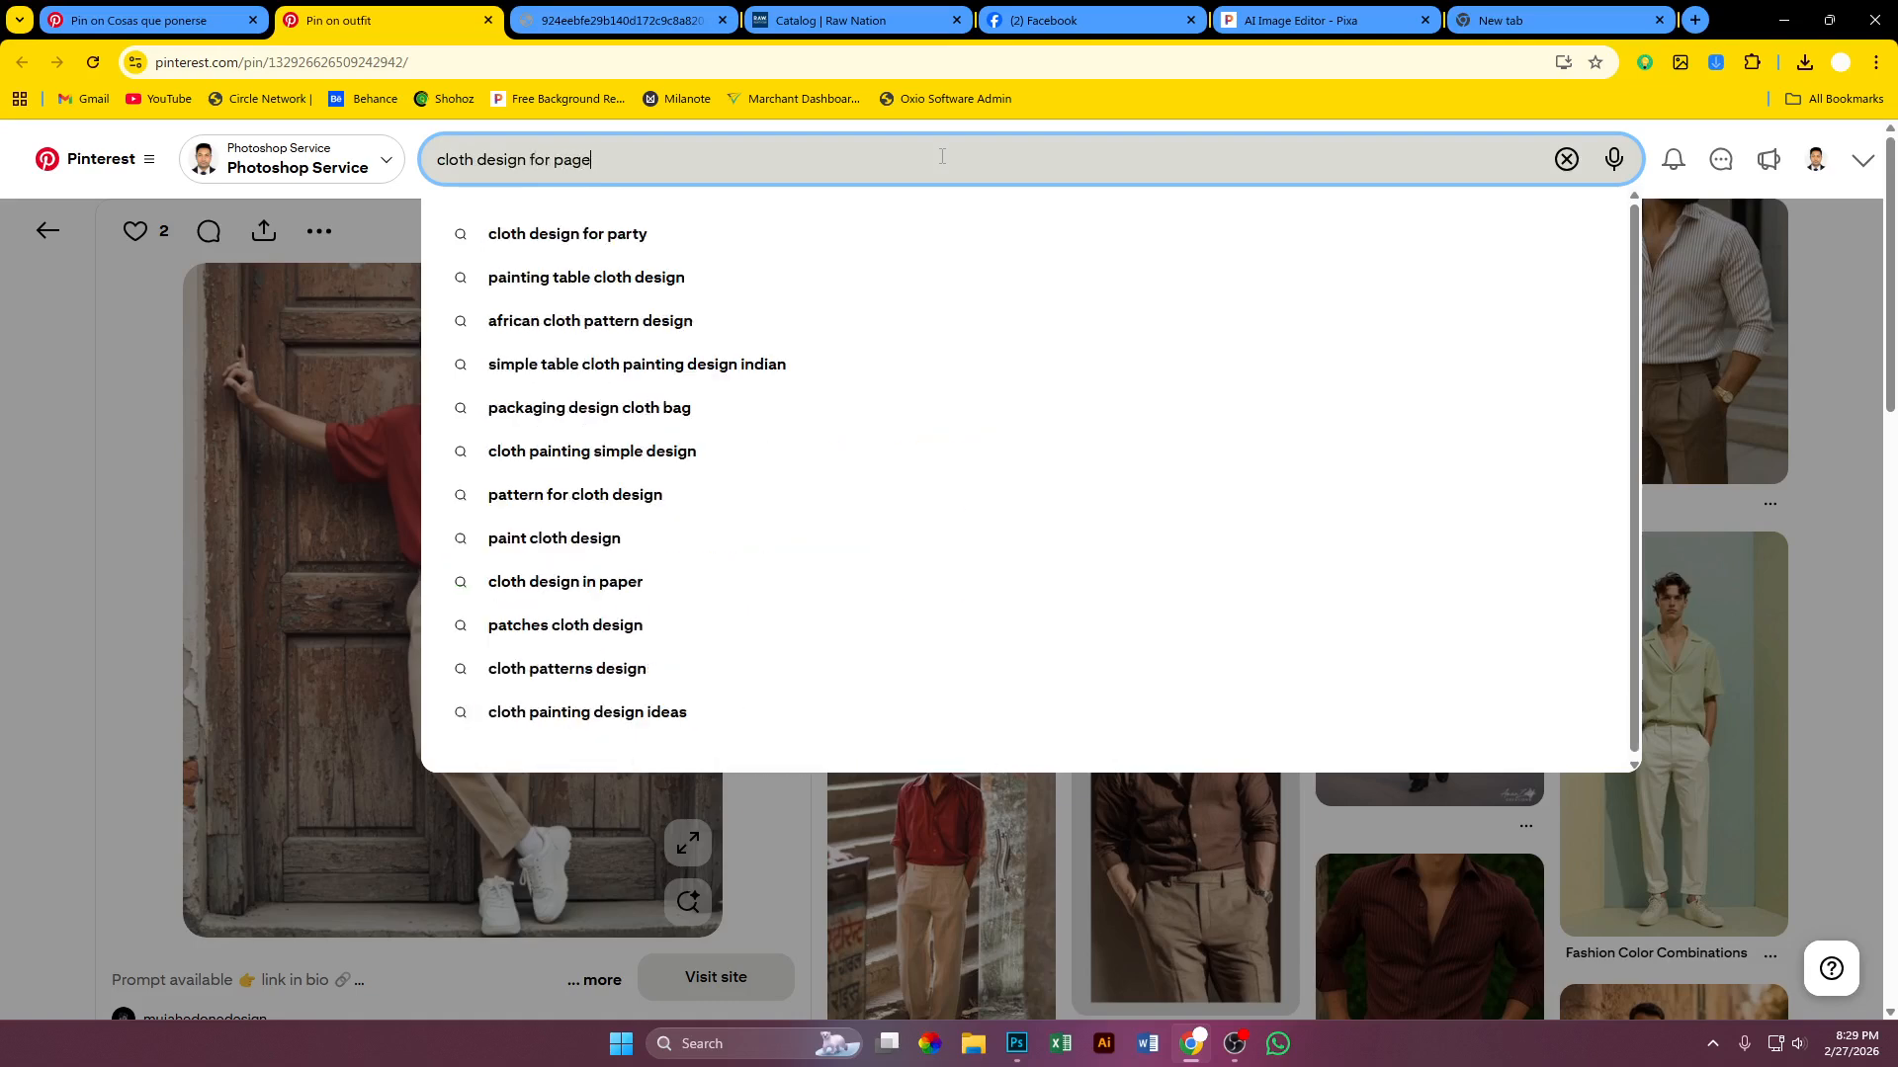
key(Return)
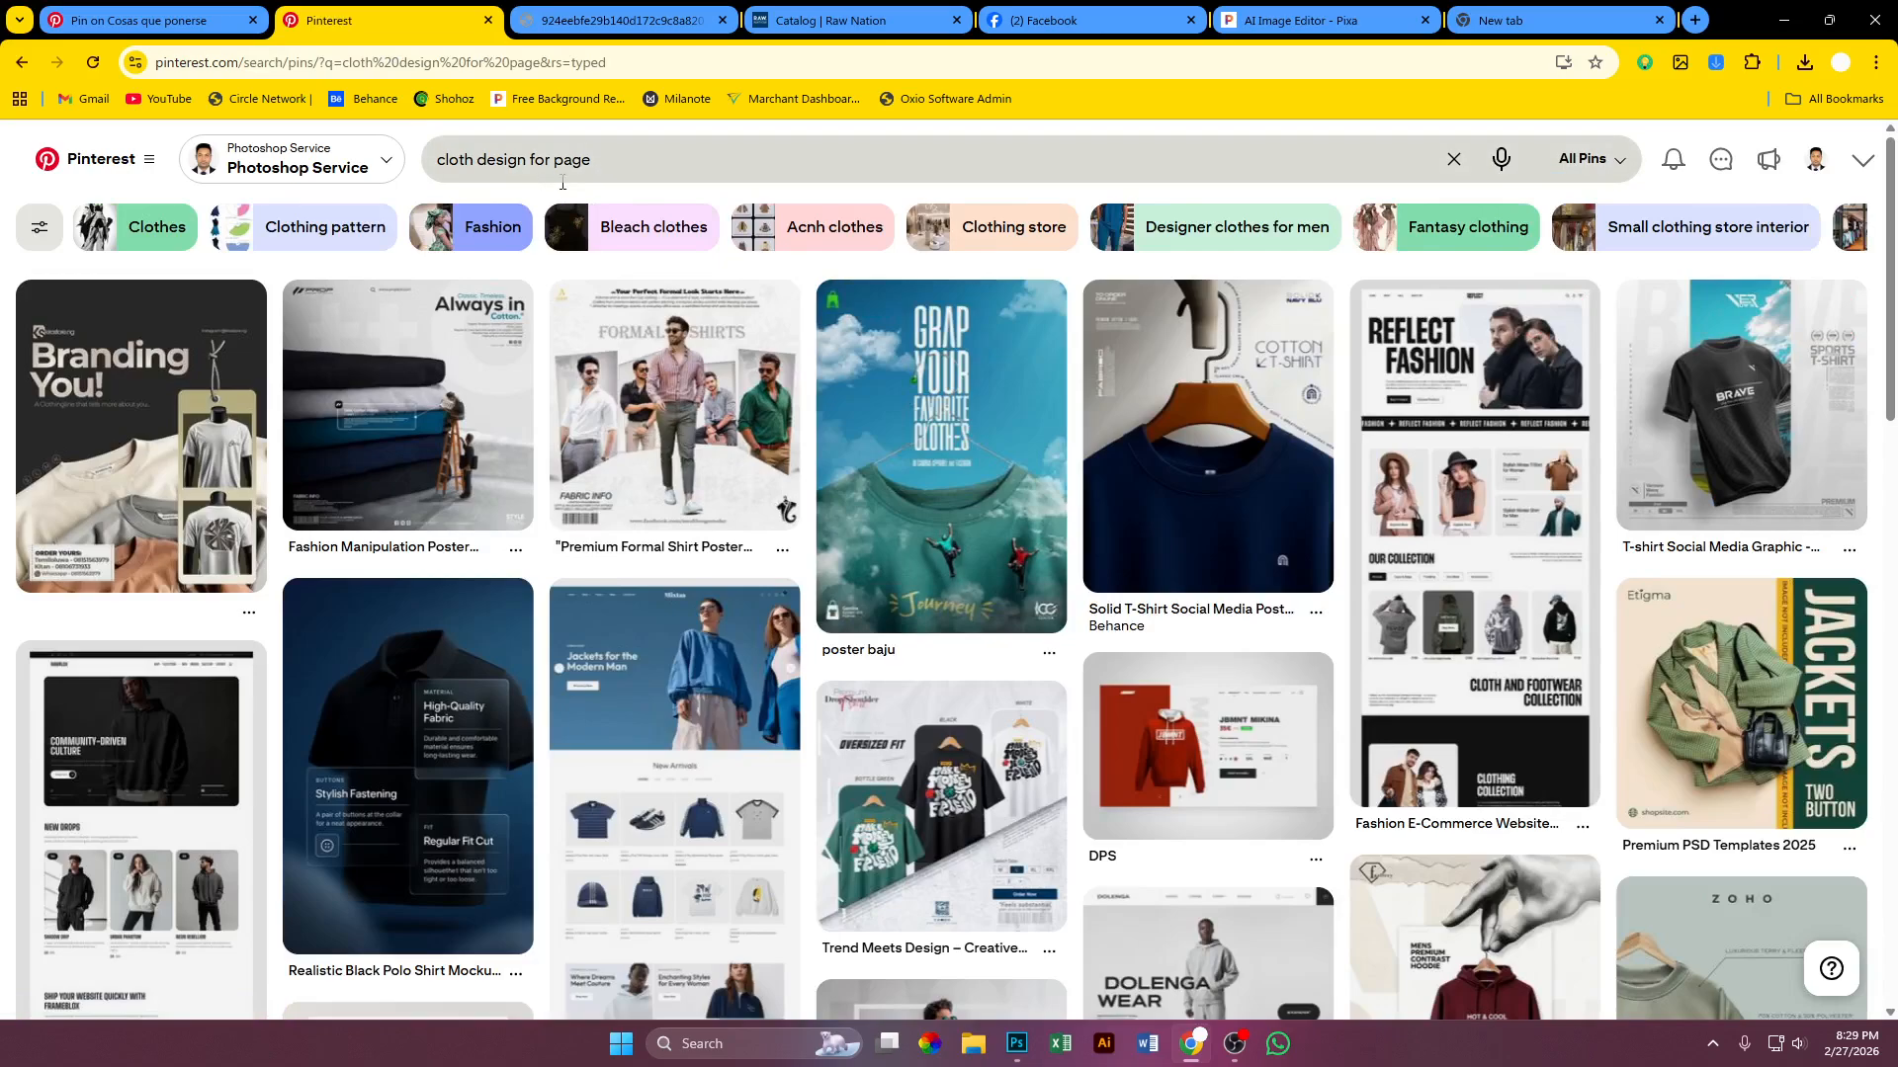
Step: Open the Maroon Edition hoodie pin from the search results and examine its layout and the related fashion poster designs
scroll(778, 469, down, 6)
scroll(956, 511, down, 7)
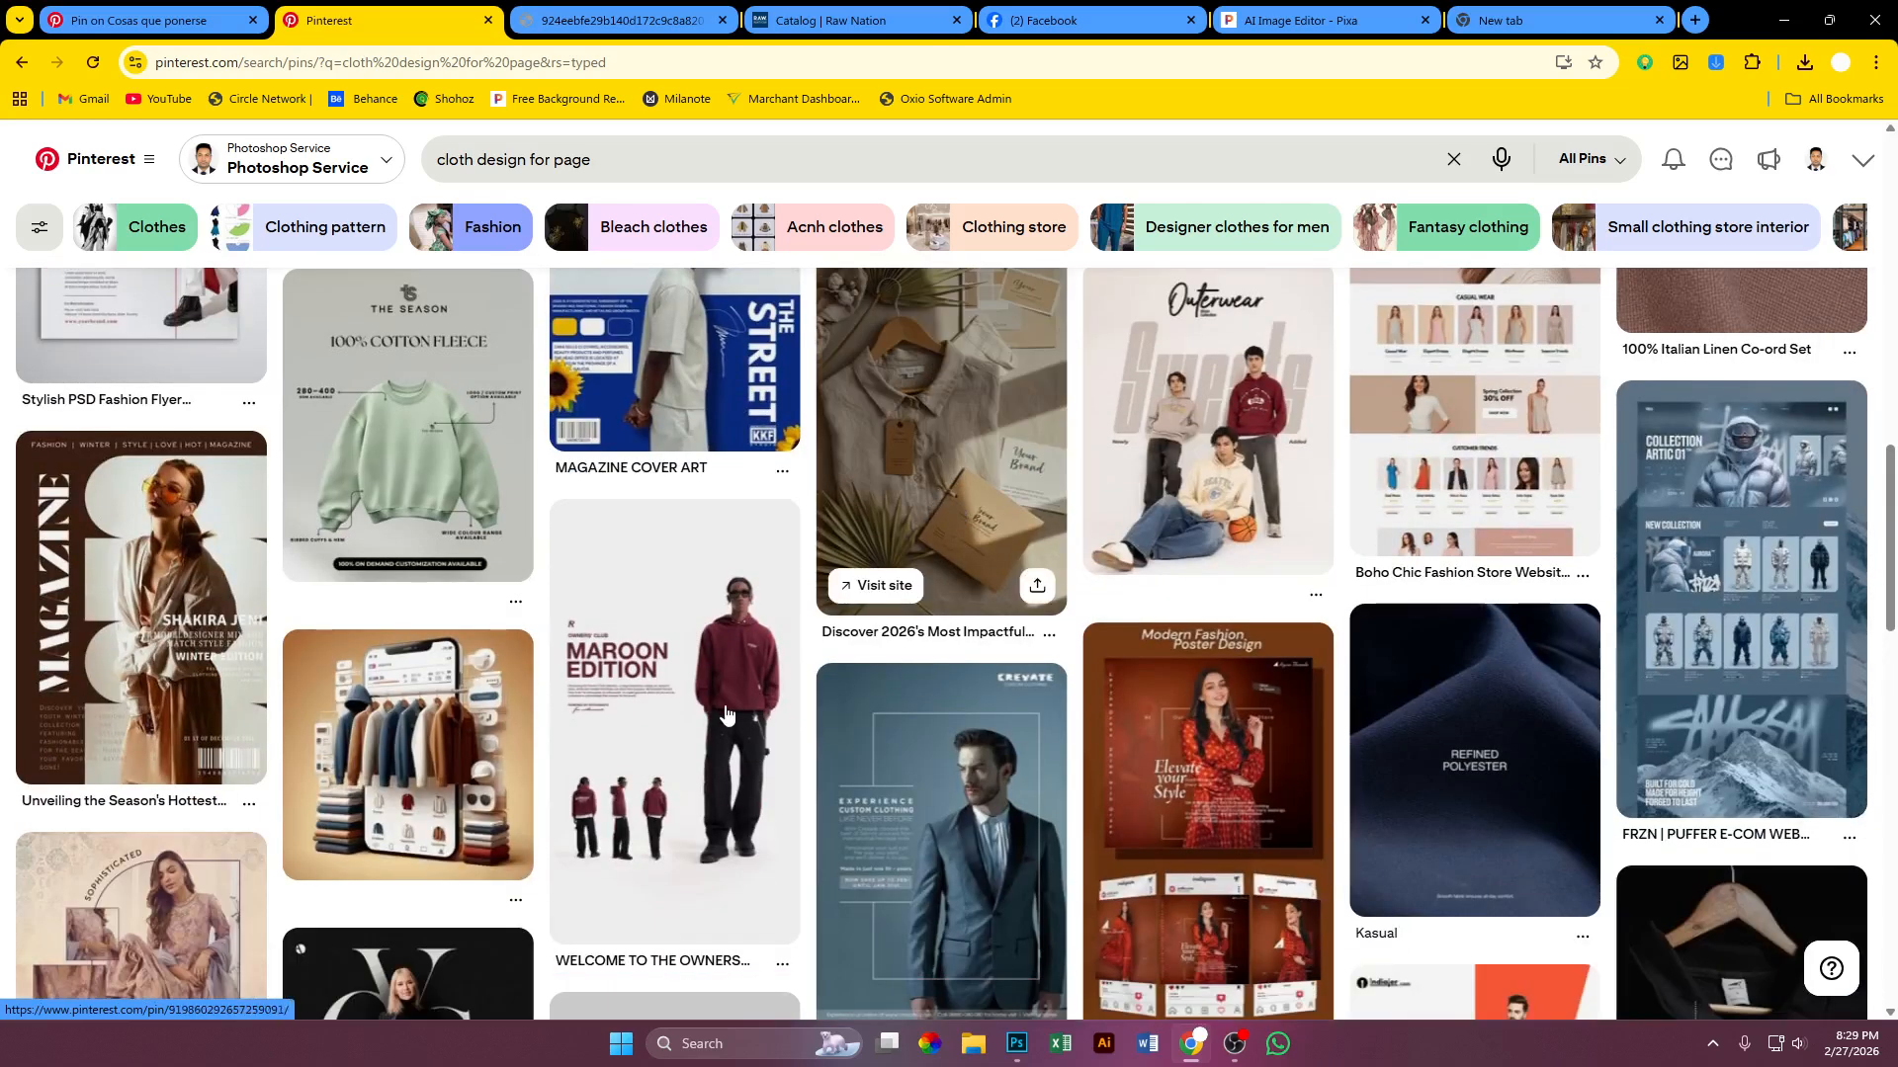
click(672, 712)
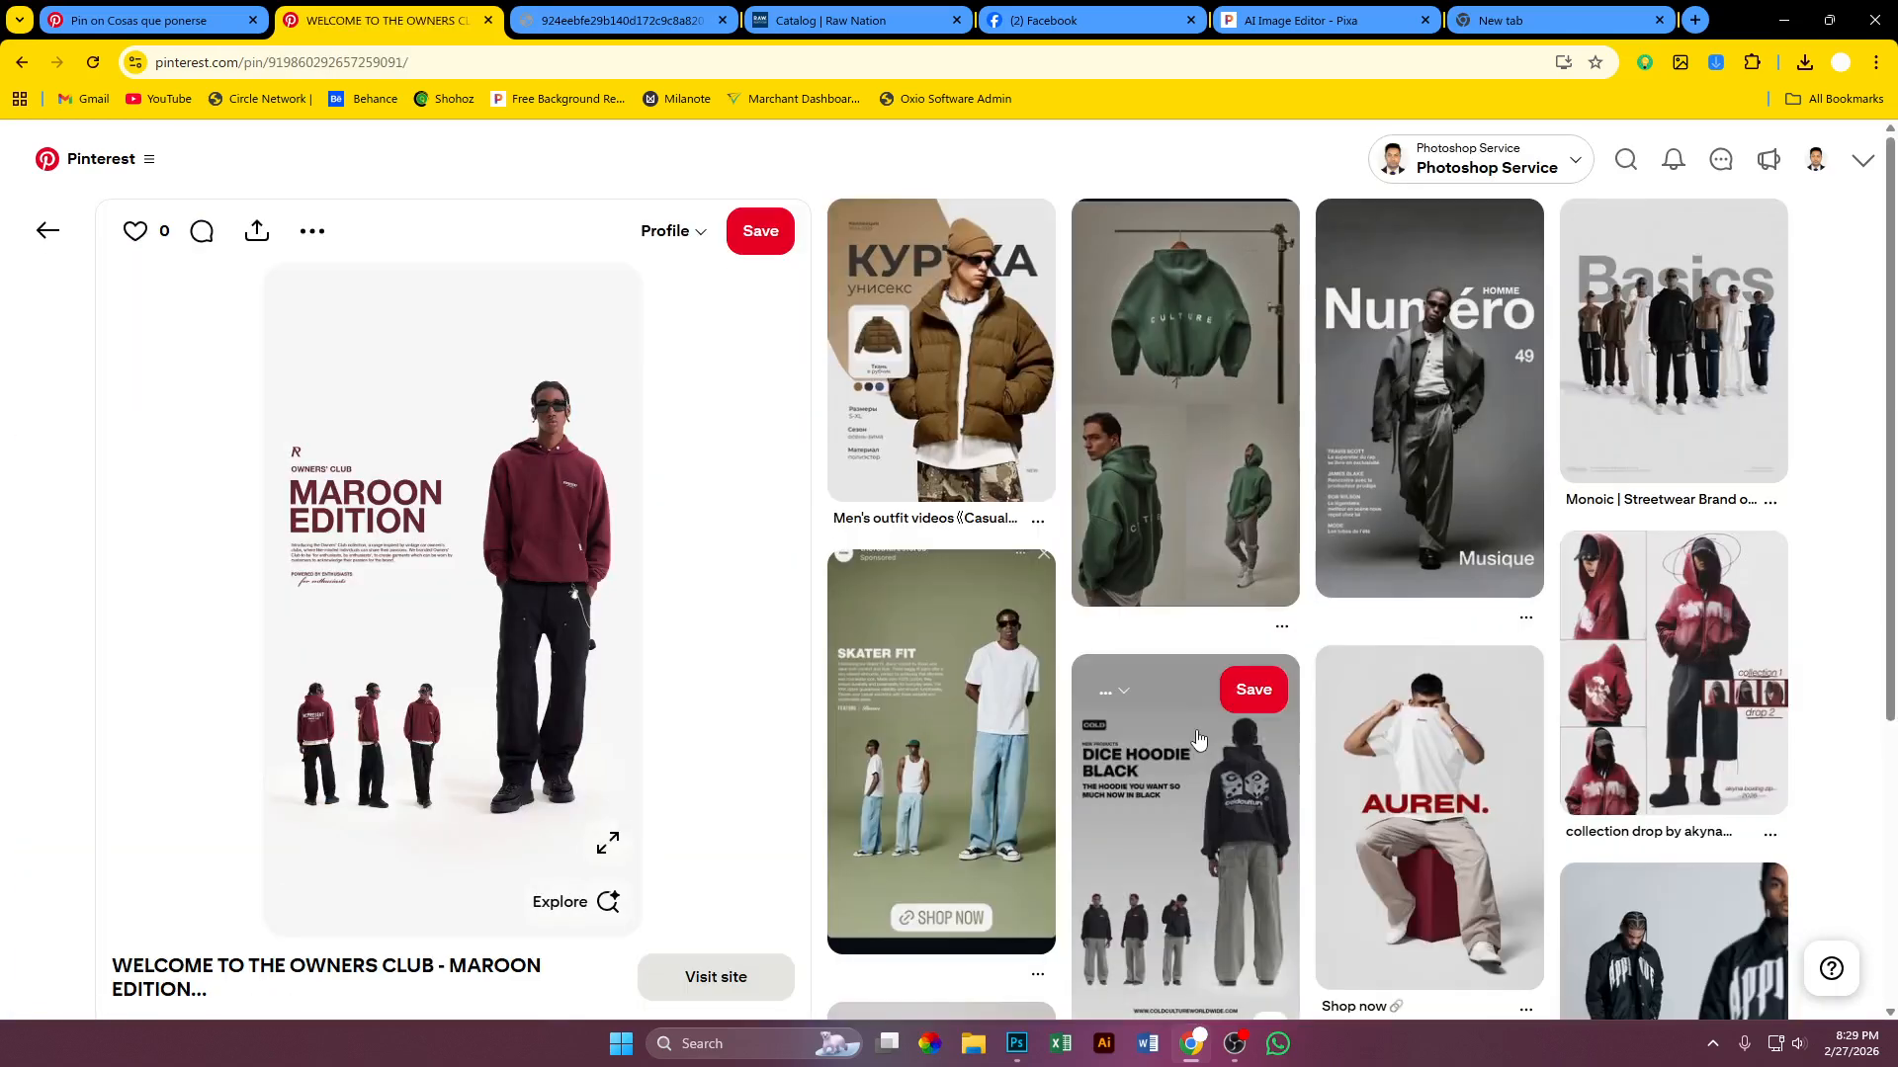
scroll(1196, 732, down, 8)
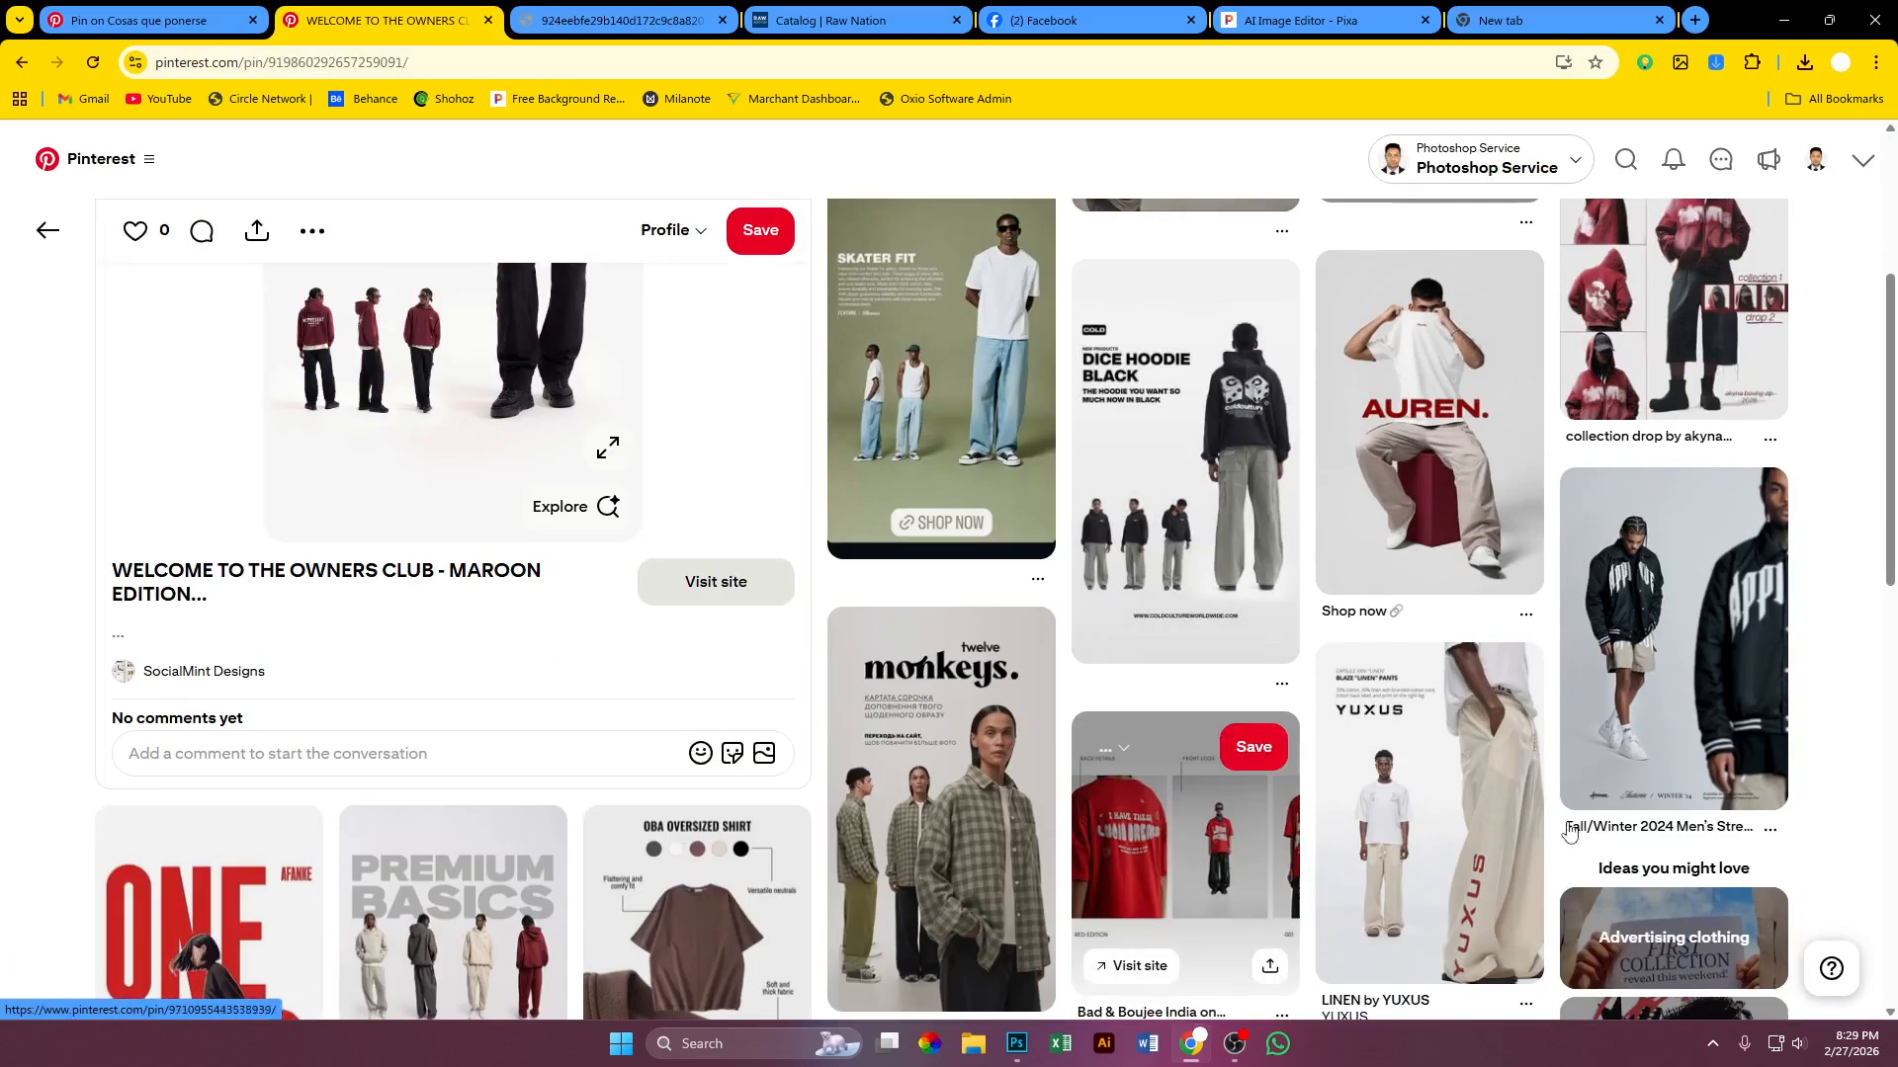
scroll(1705, 820, down, 5)
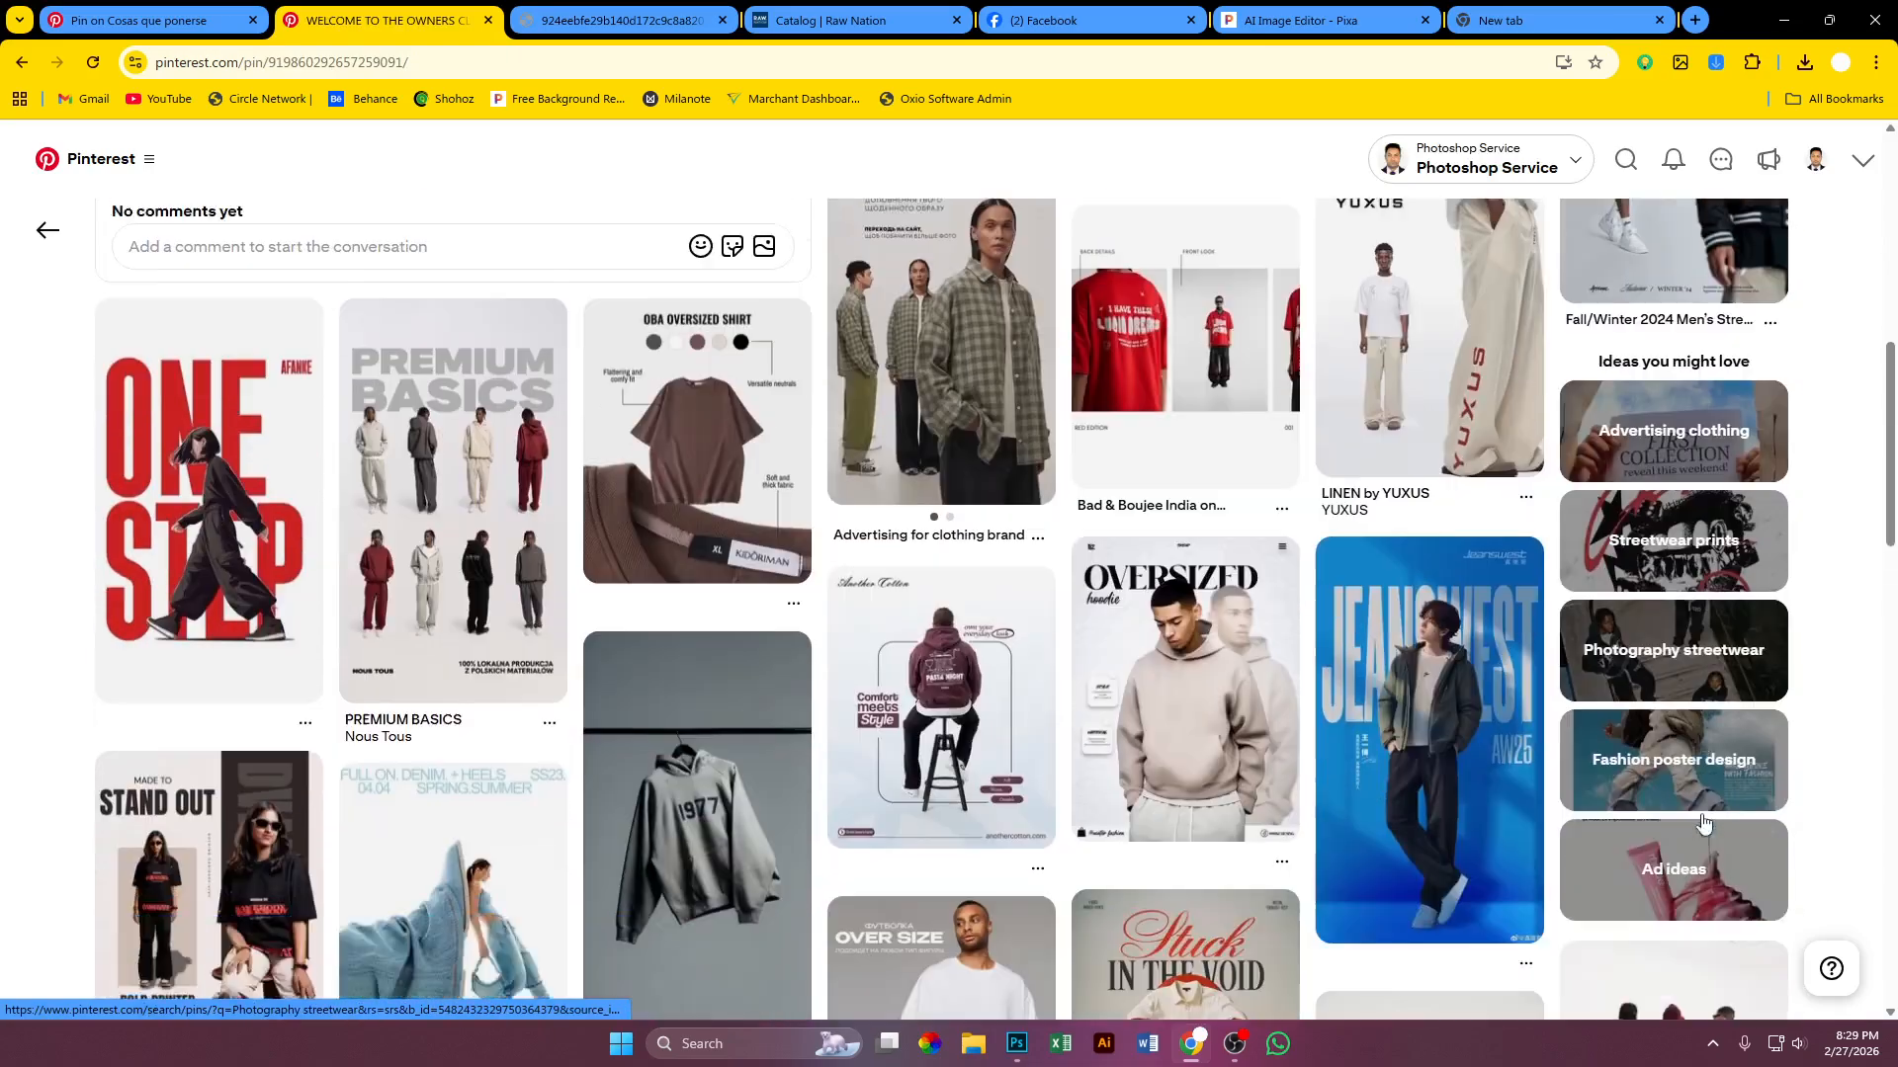
scroll(1670, 826, down, 7)
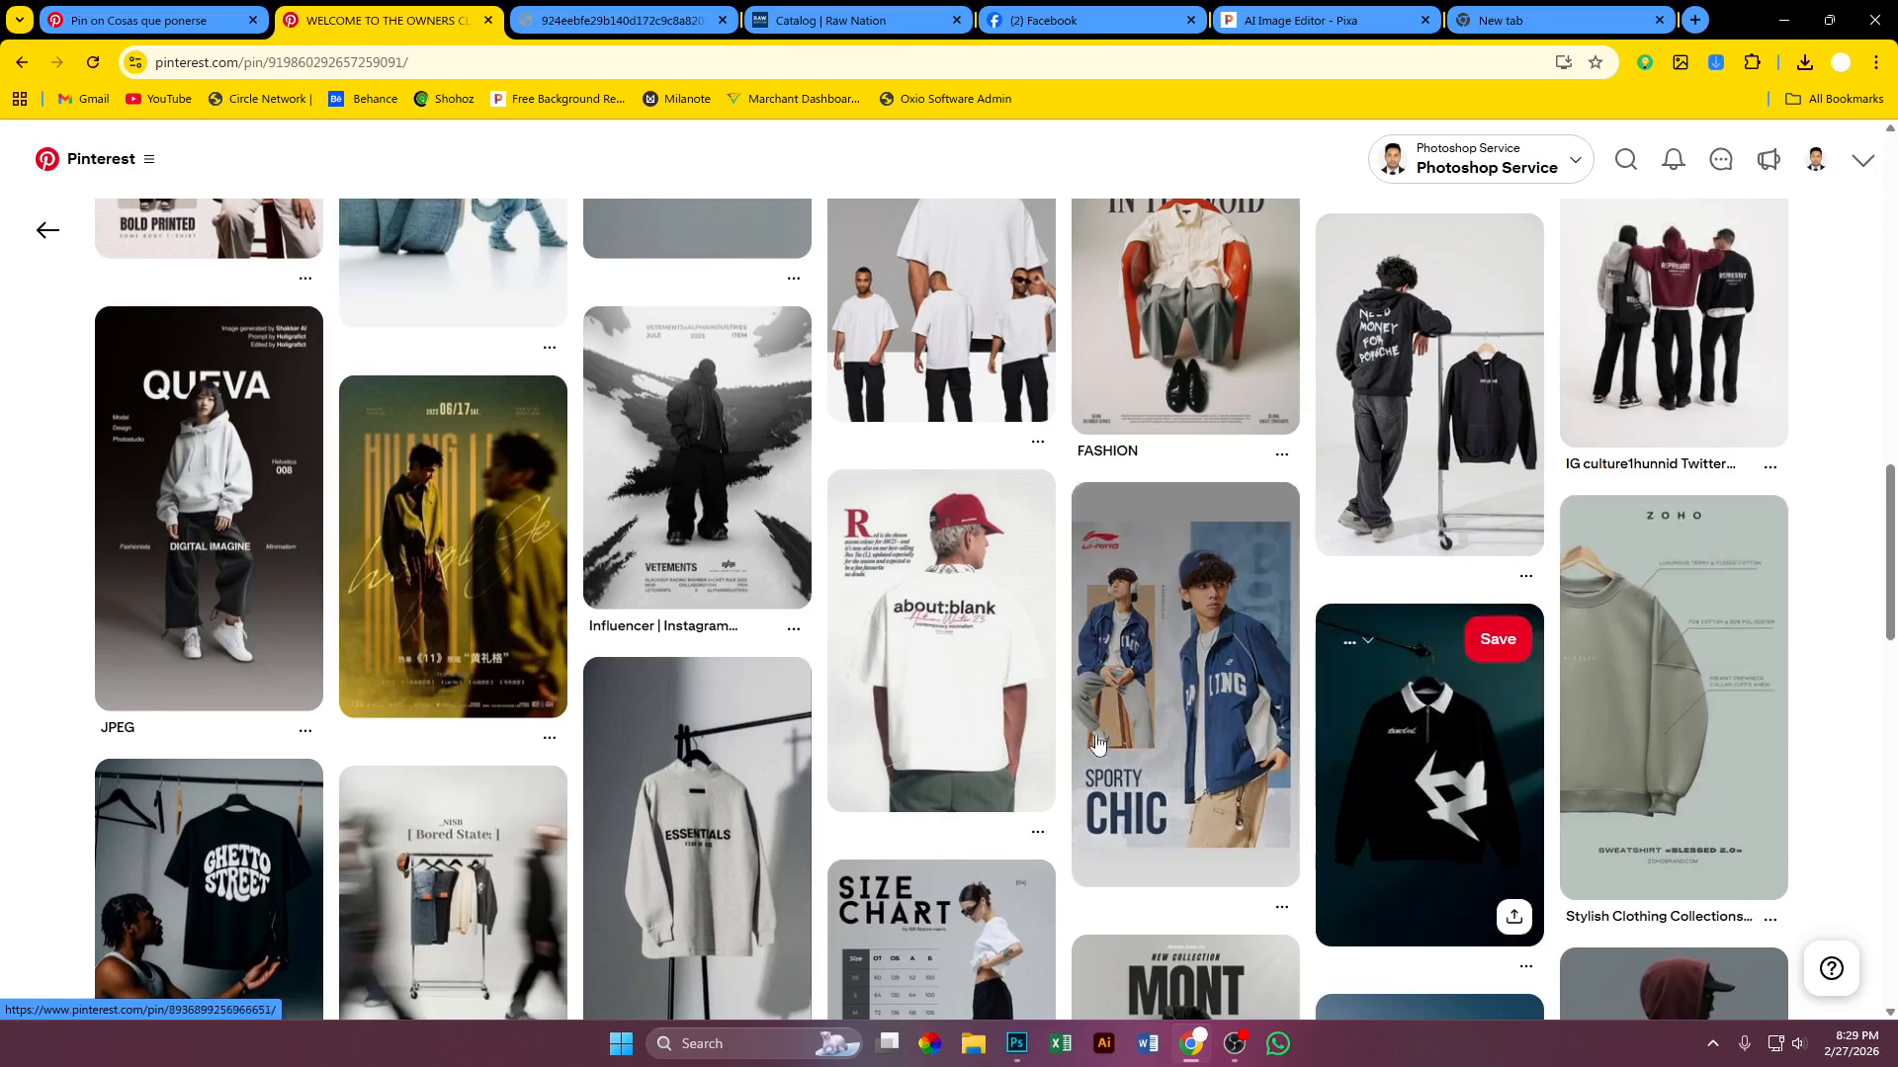
scroll(1186, 741, up, 20)
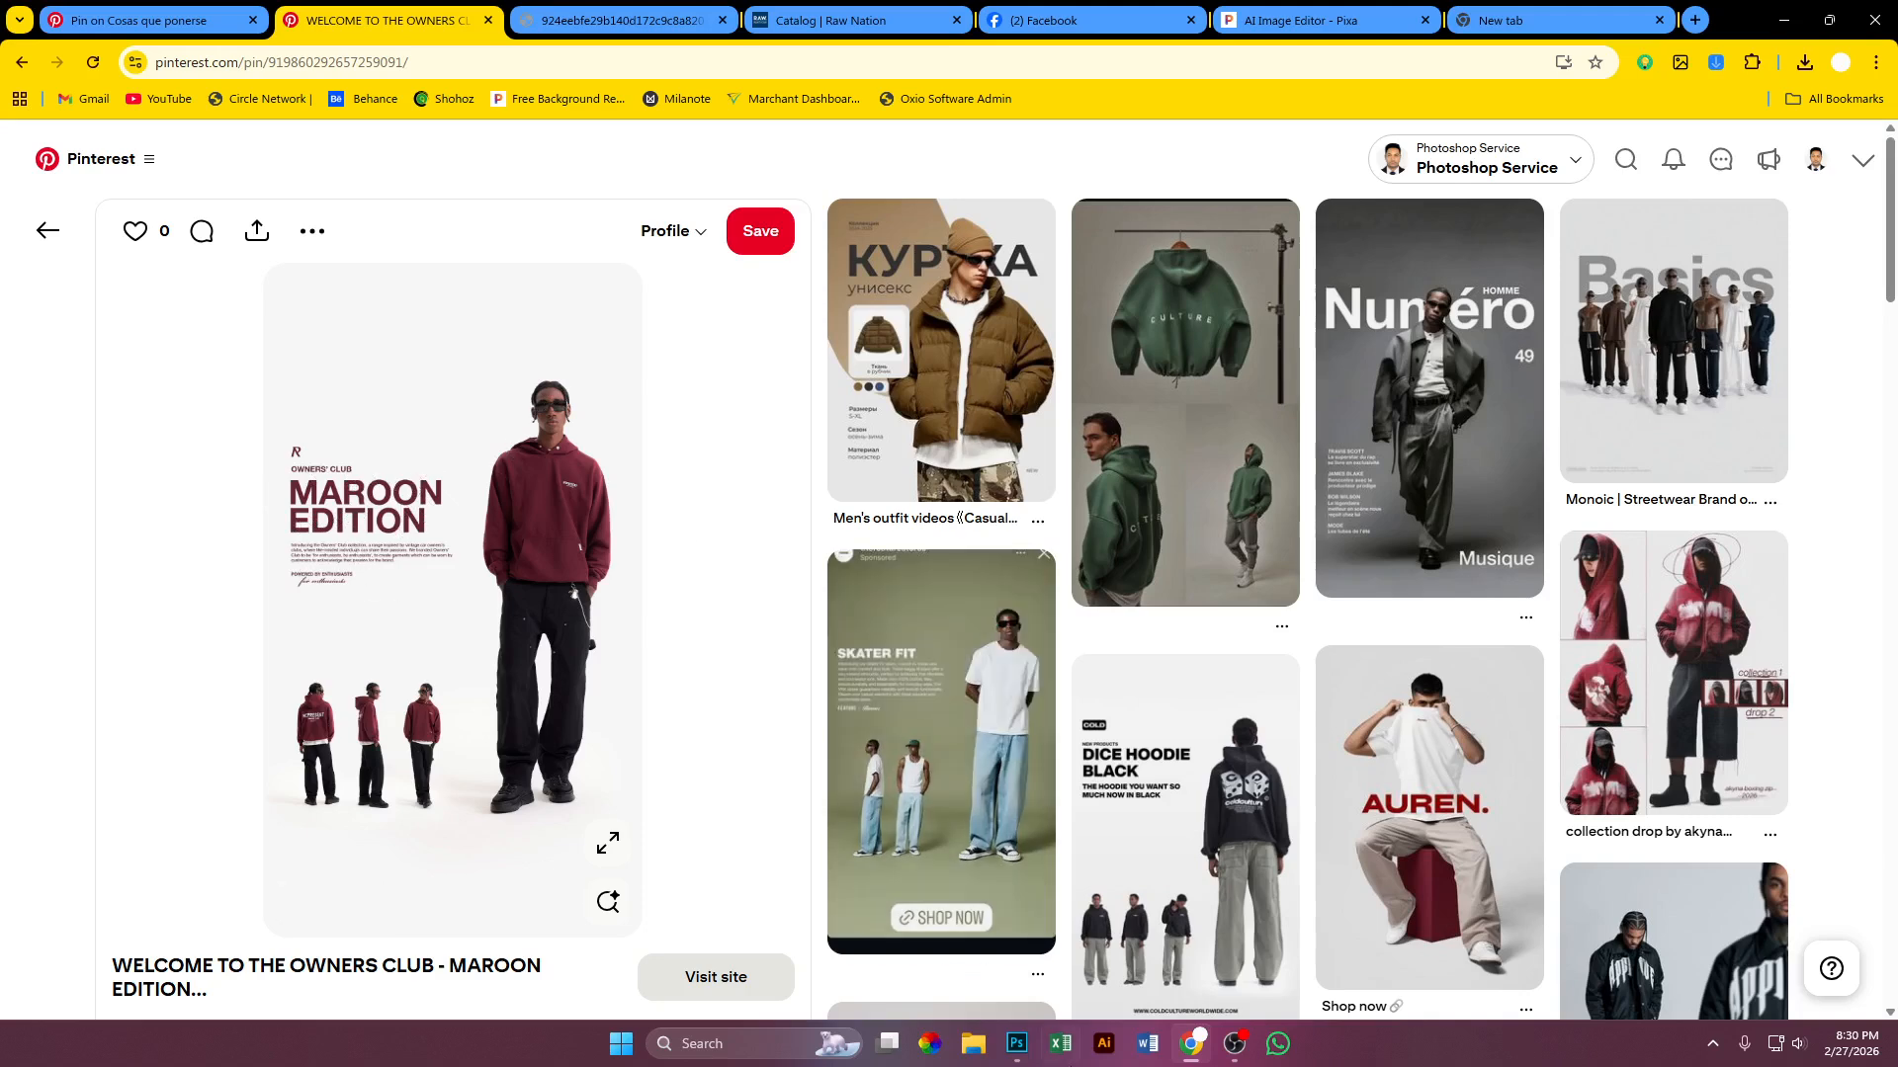
Step: Switch to Photoshop and activate the Type tool with the Margelin DEMO VERSION font
key(alt+Tab)
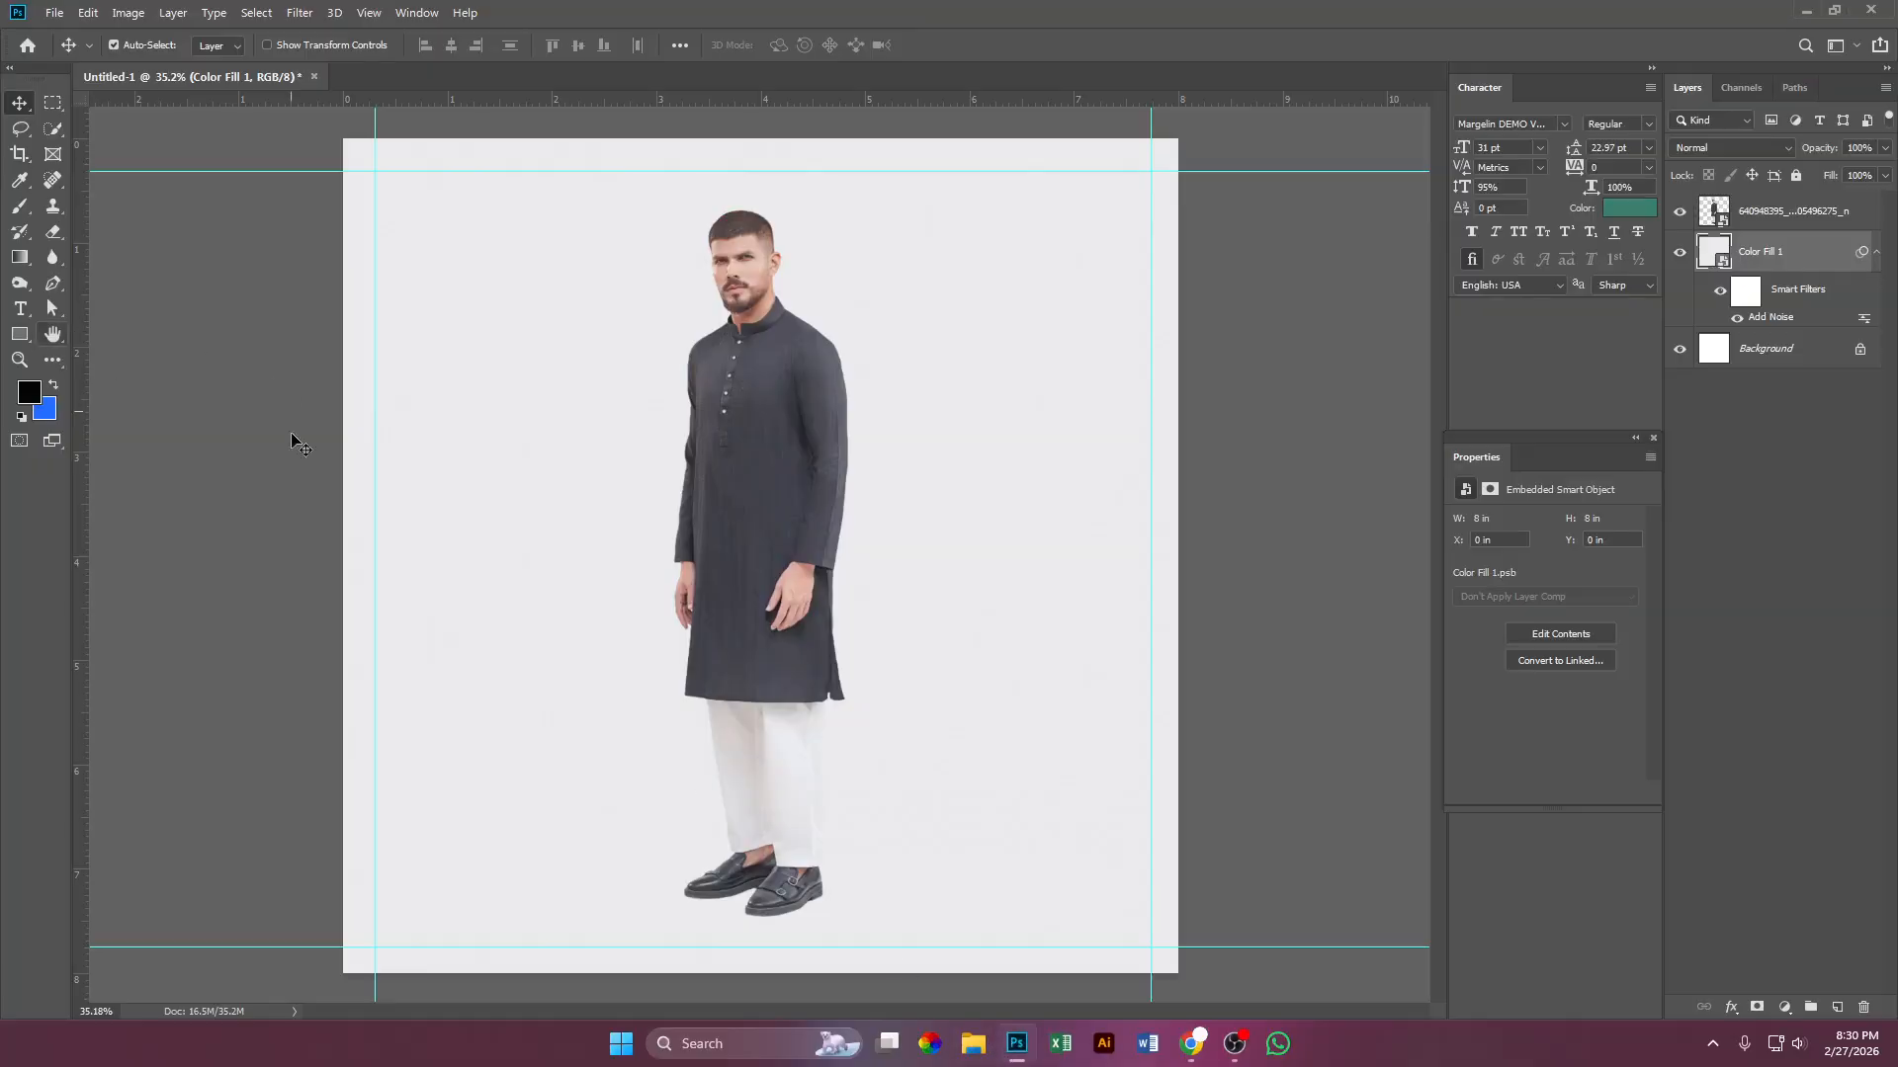
click(20, 310)
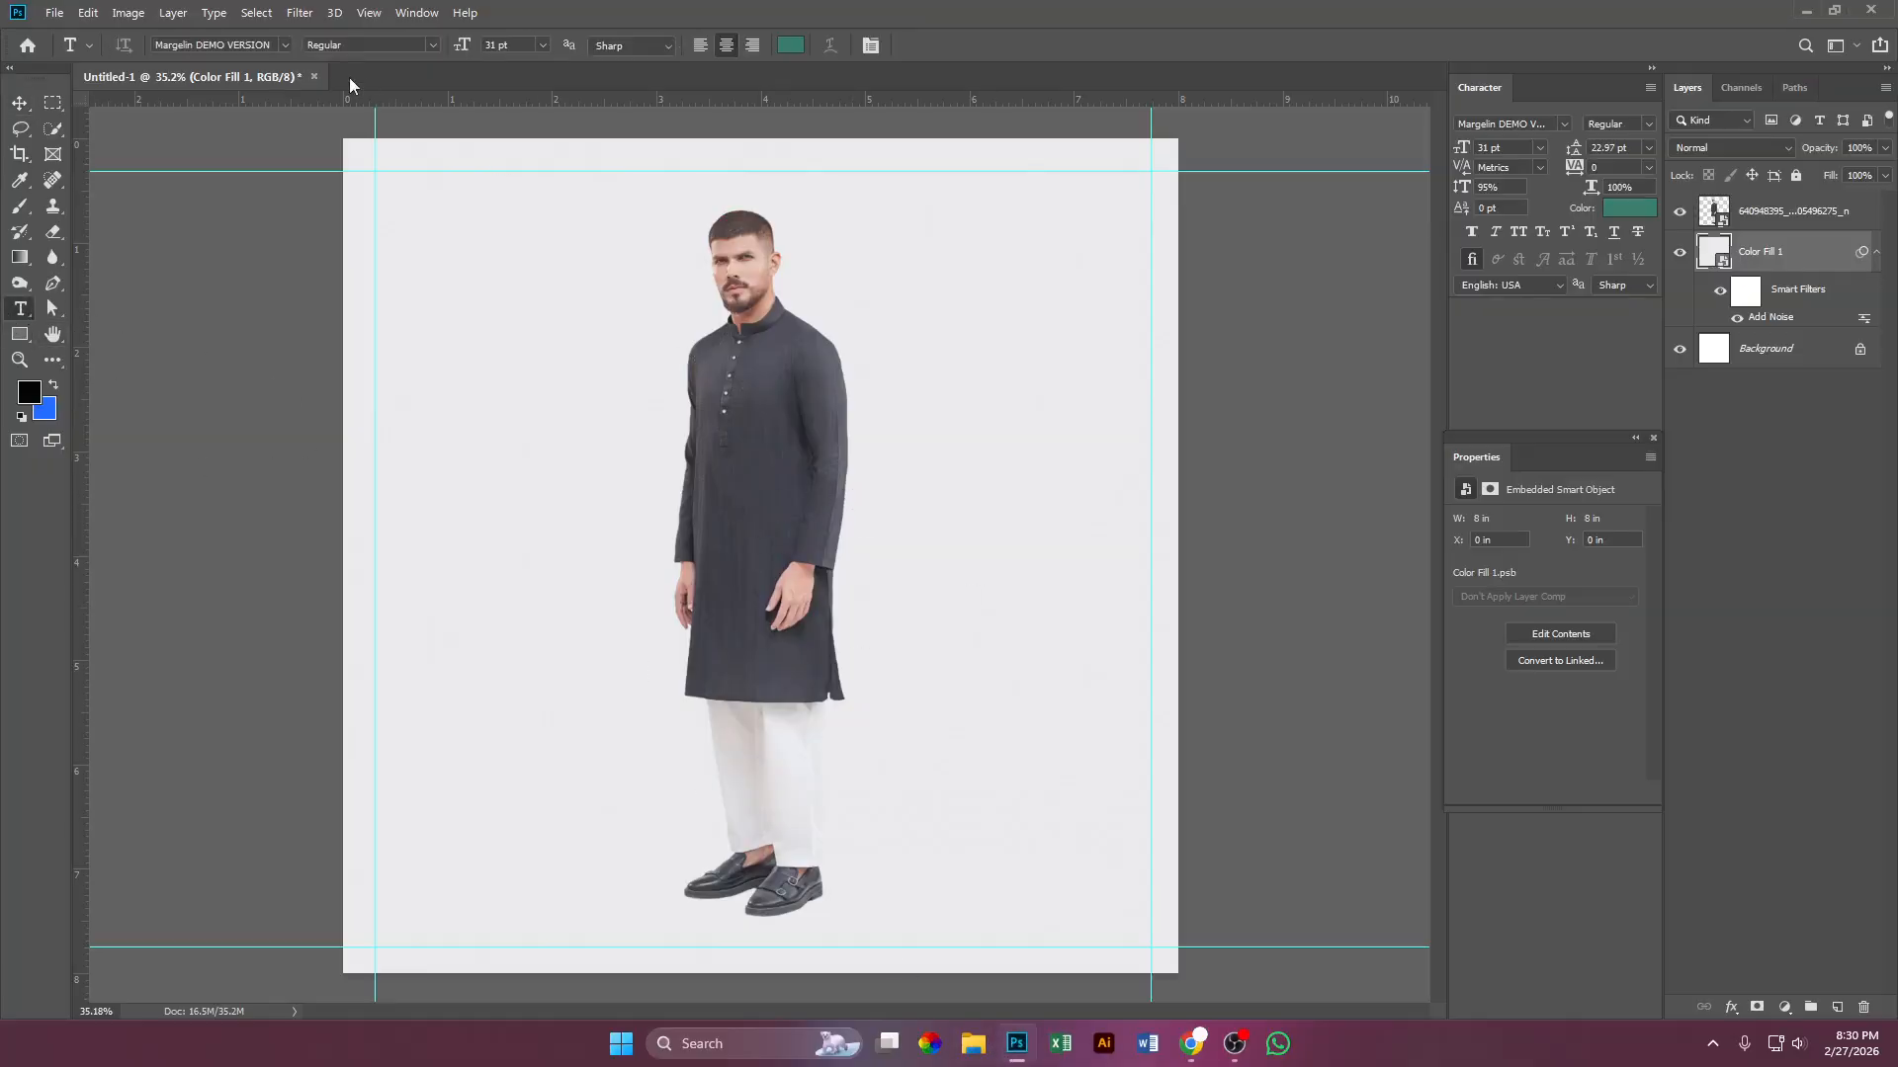
click(285, 45)
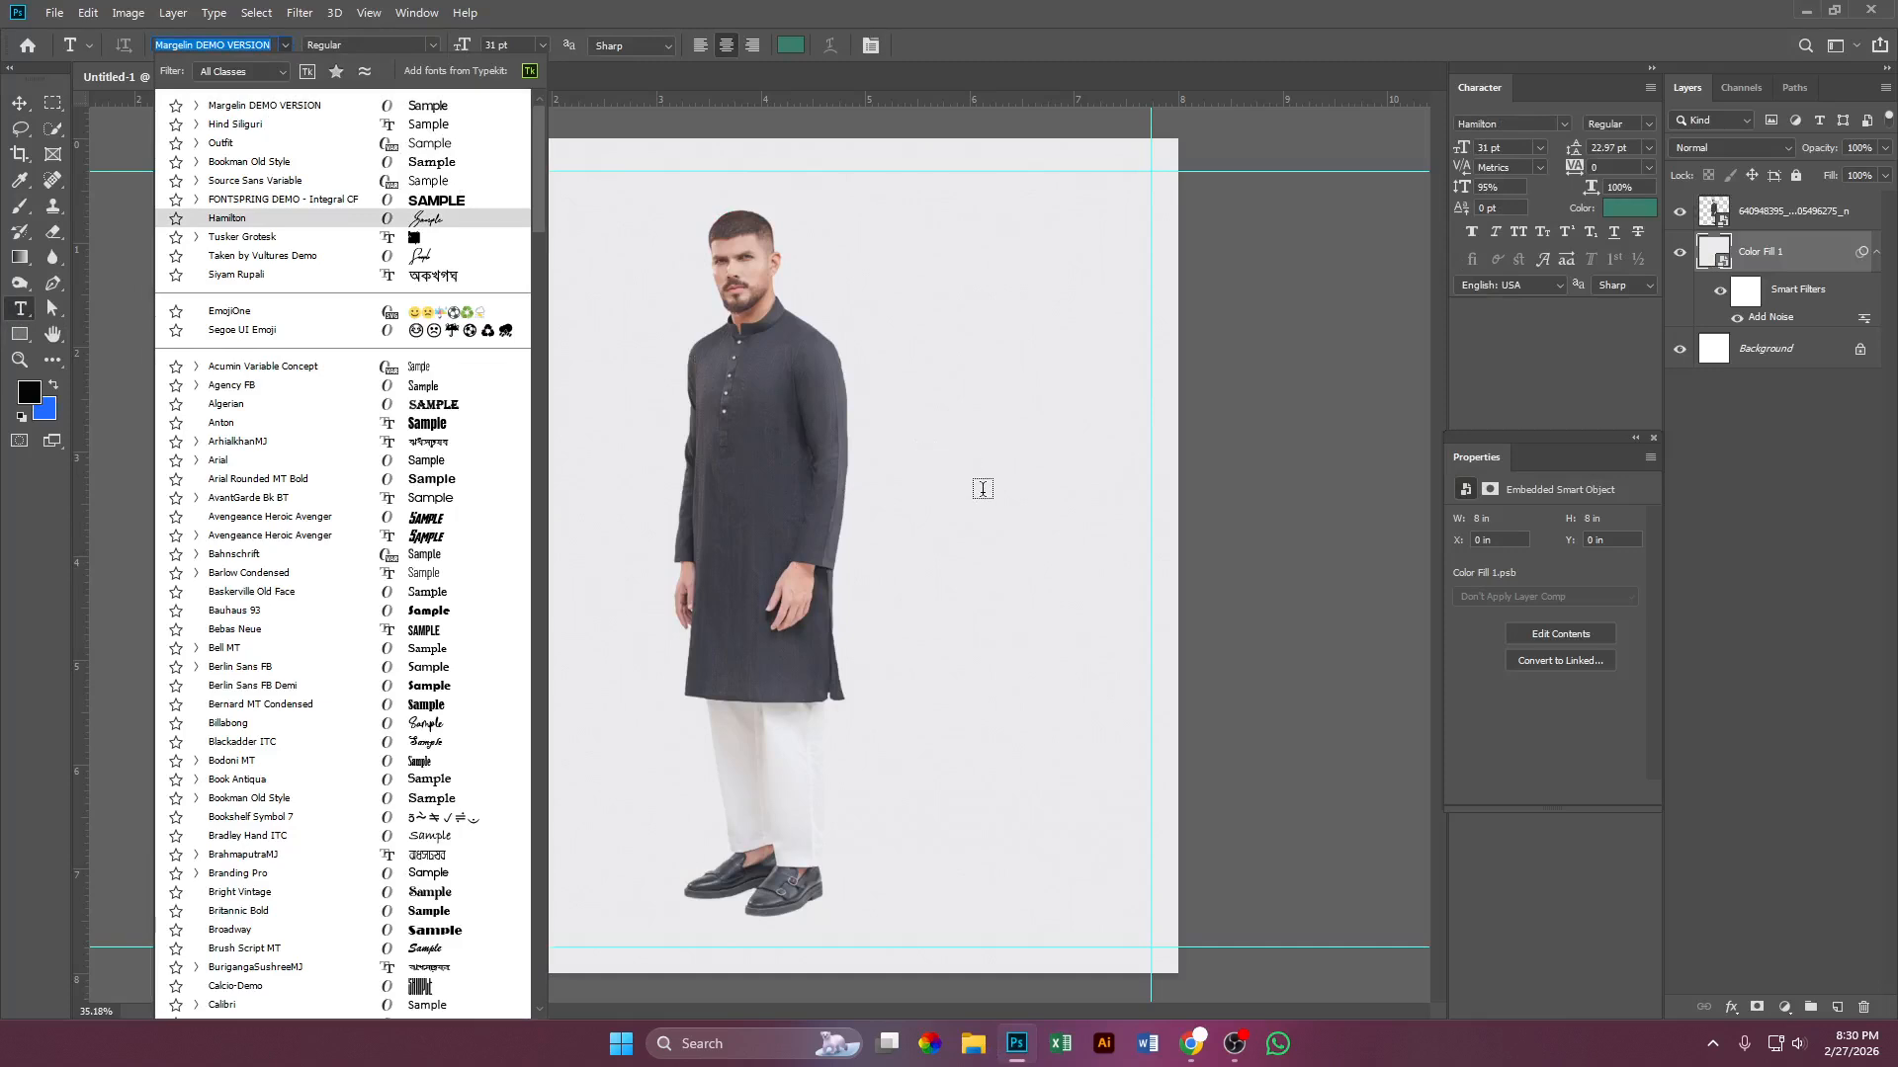
click(259, 105)
click(246, 79)
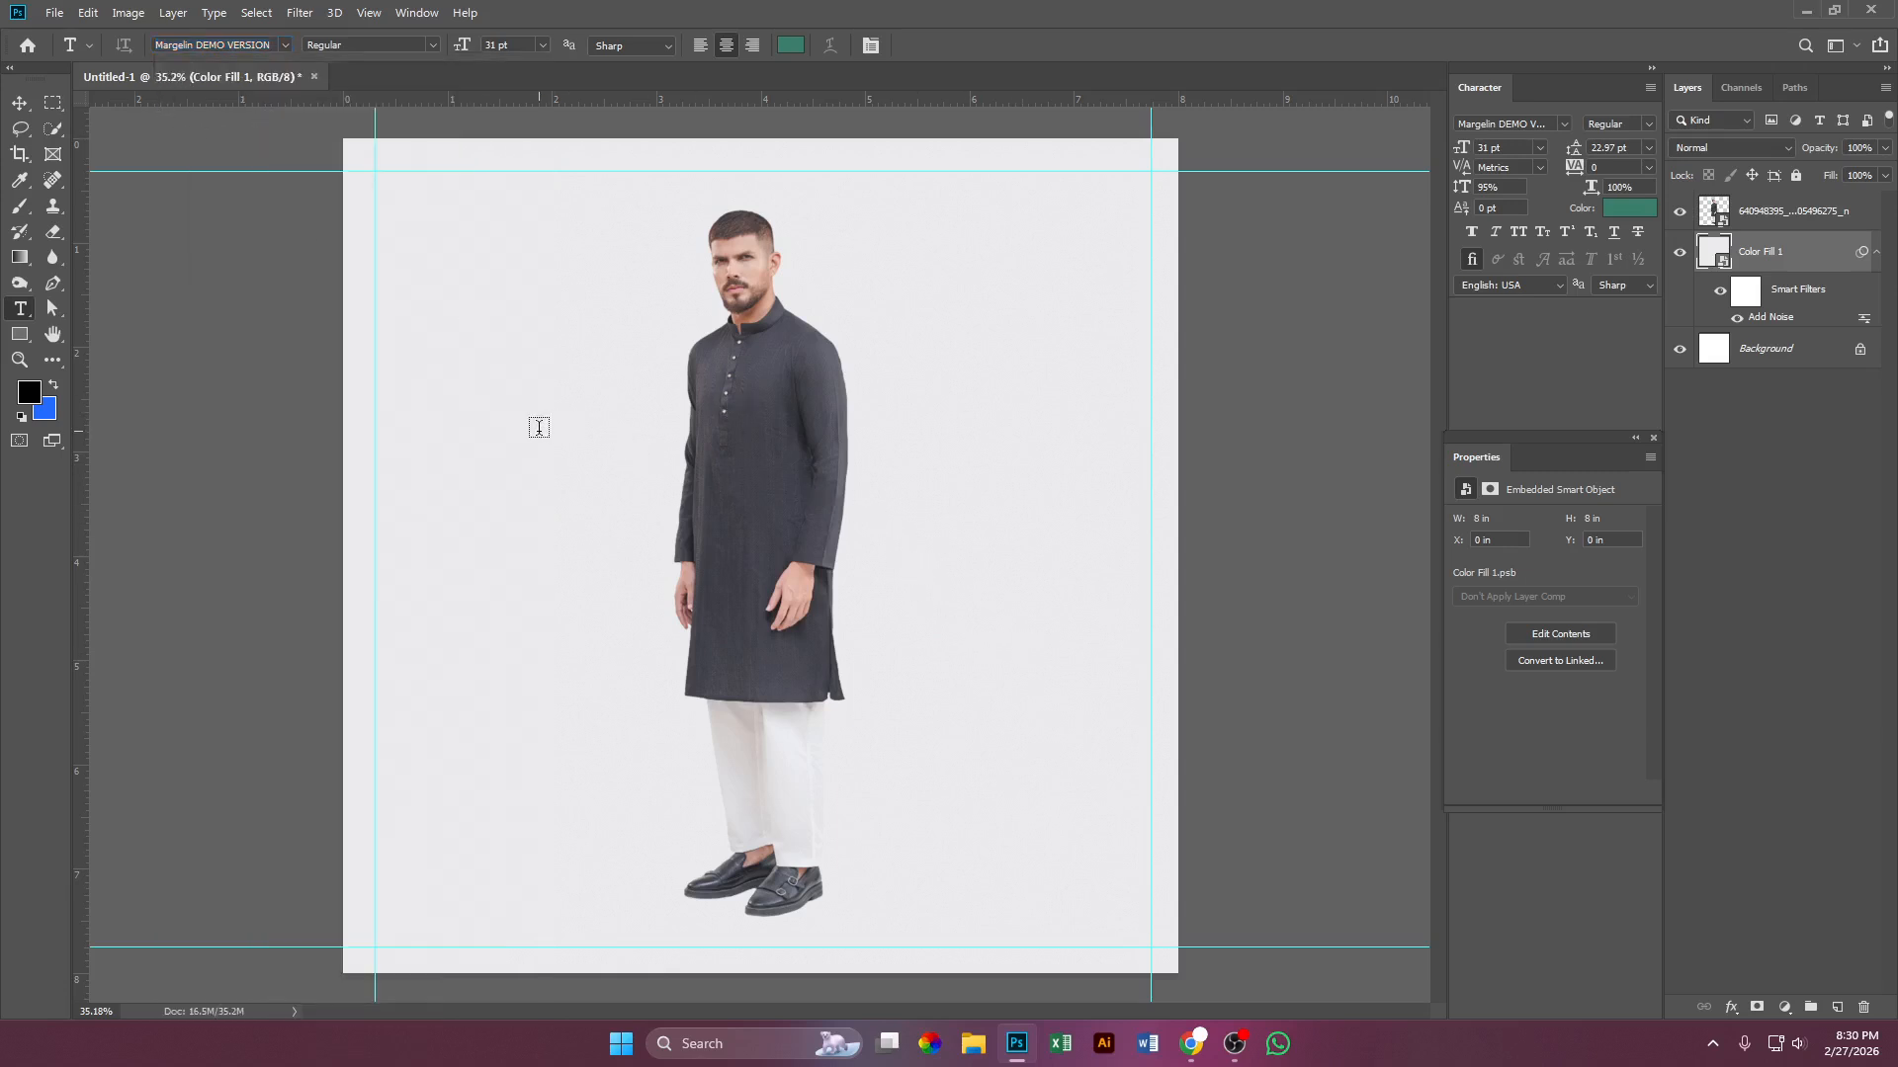
Step: Add the text VALENTINE to the empty area beside the model's left-hand side on the canvas
click(727, 560)
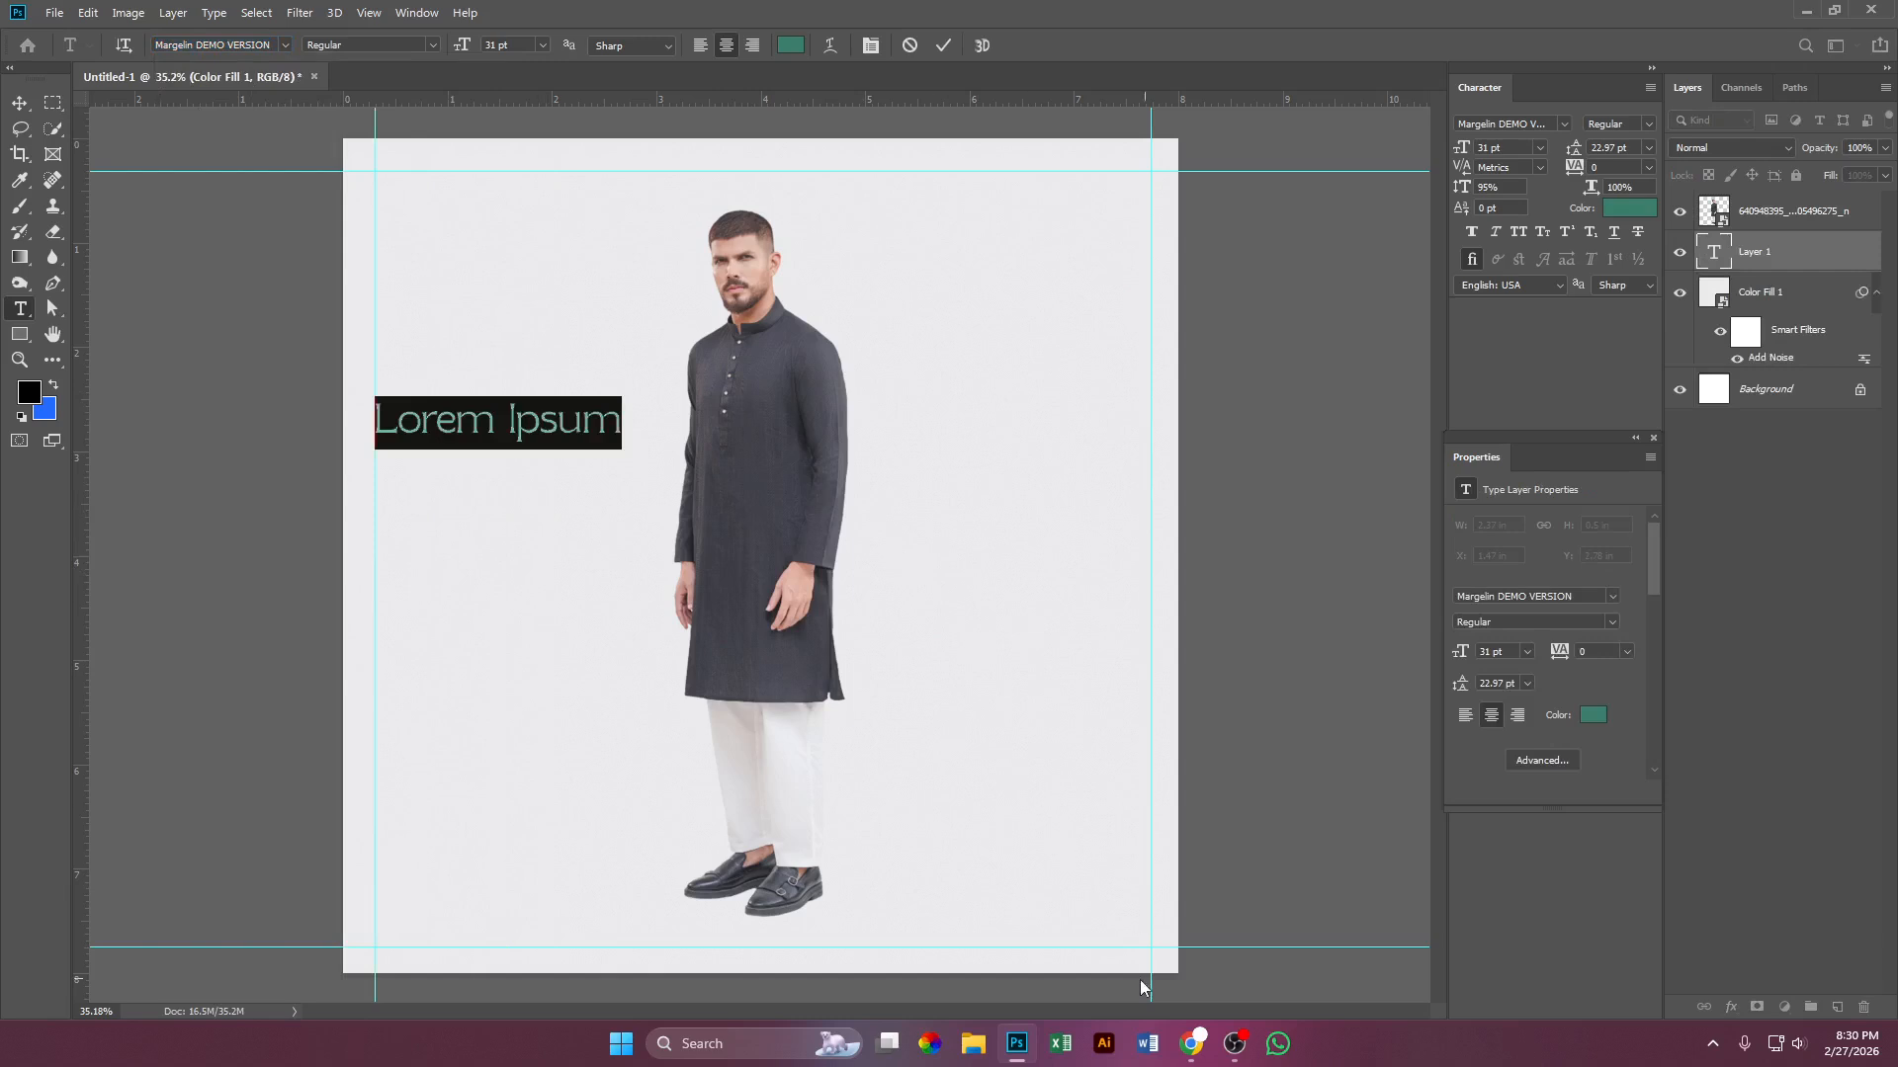
mouse_move(1236, 1047)
text(ve)
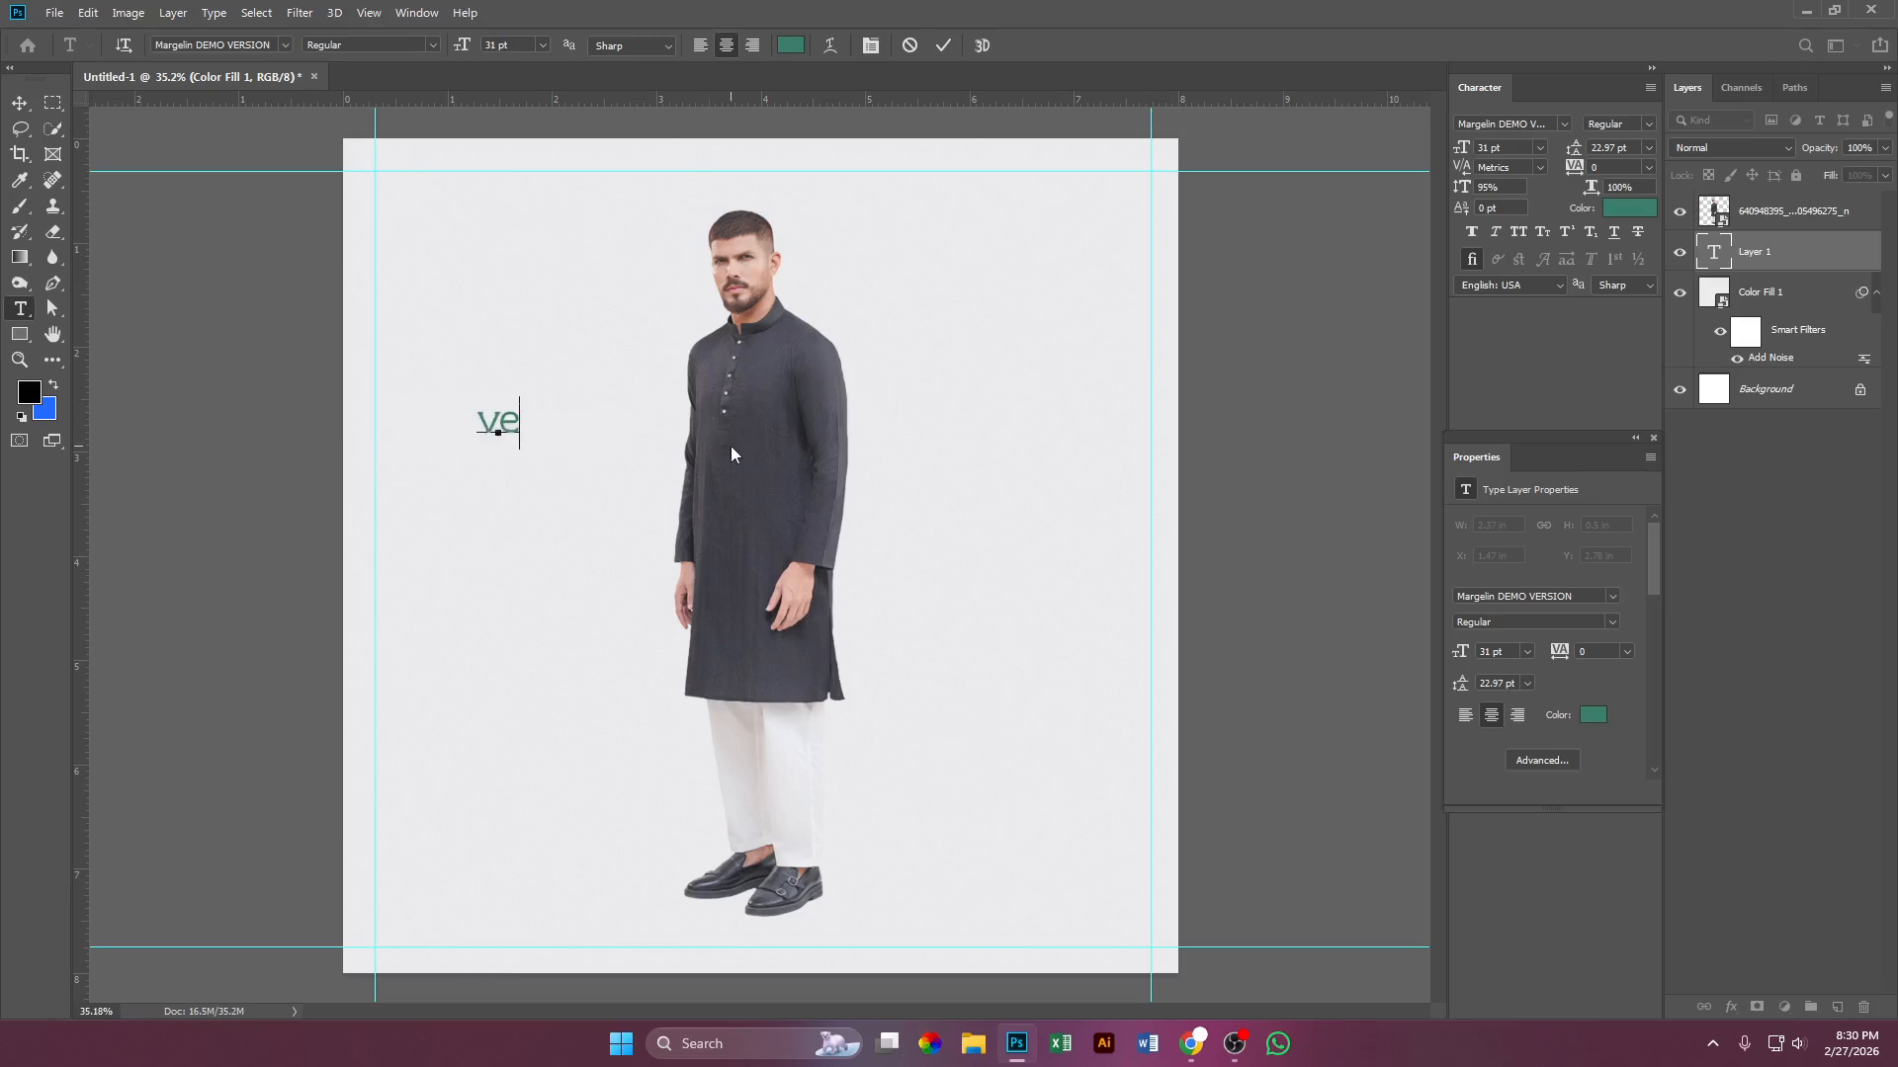
key(BackSpace)
key(BackSpace)
text(VEL)
key(BackSpace)
key(BackSpace)
key(BackSpace)
text(VALENTINE)
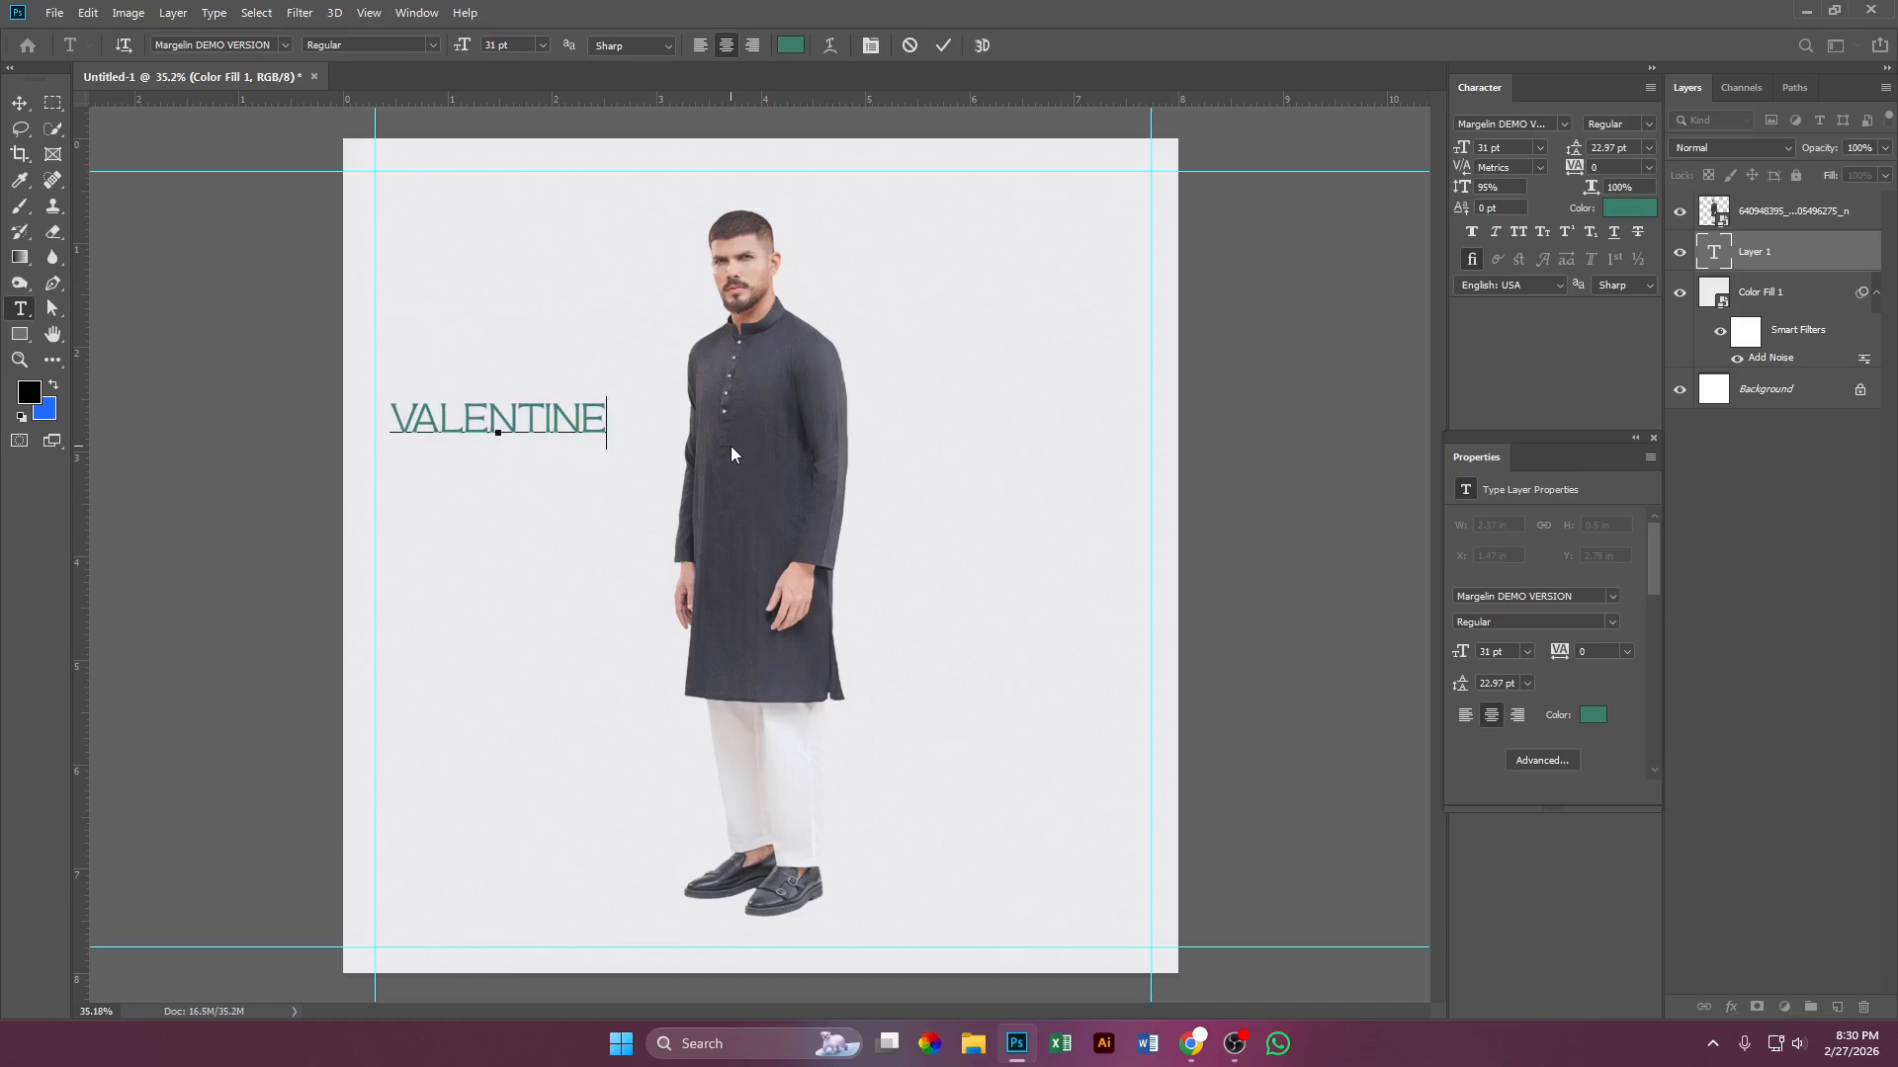
Step: Move the VALENTINE text to the right of the model and place its layer above the model layer
click(20, 103)
drag(564, 428, 1094, 564)
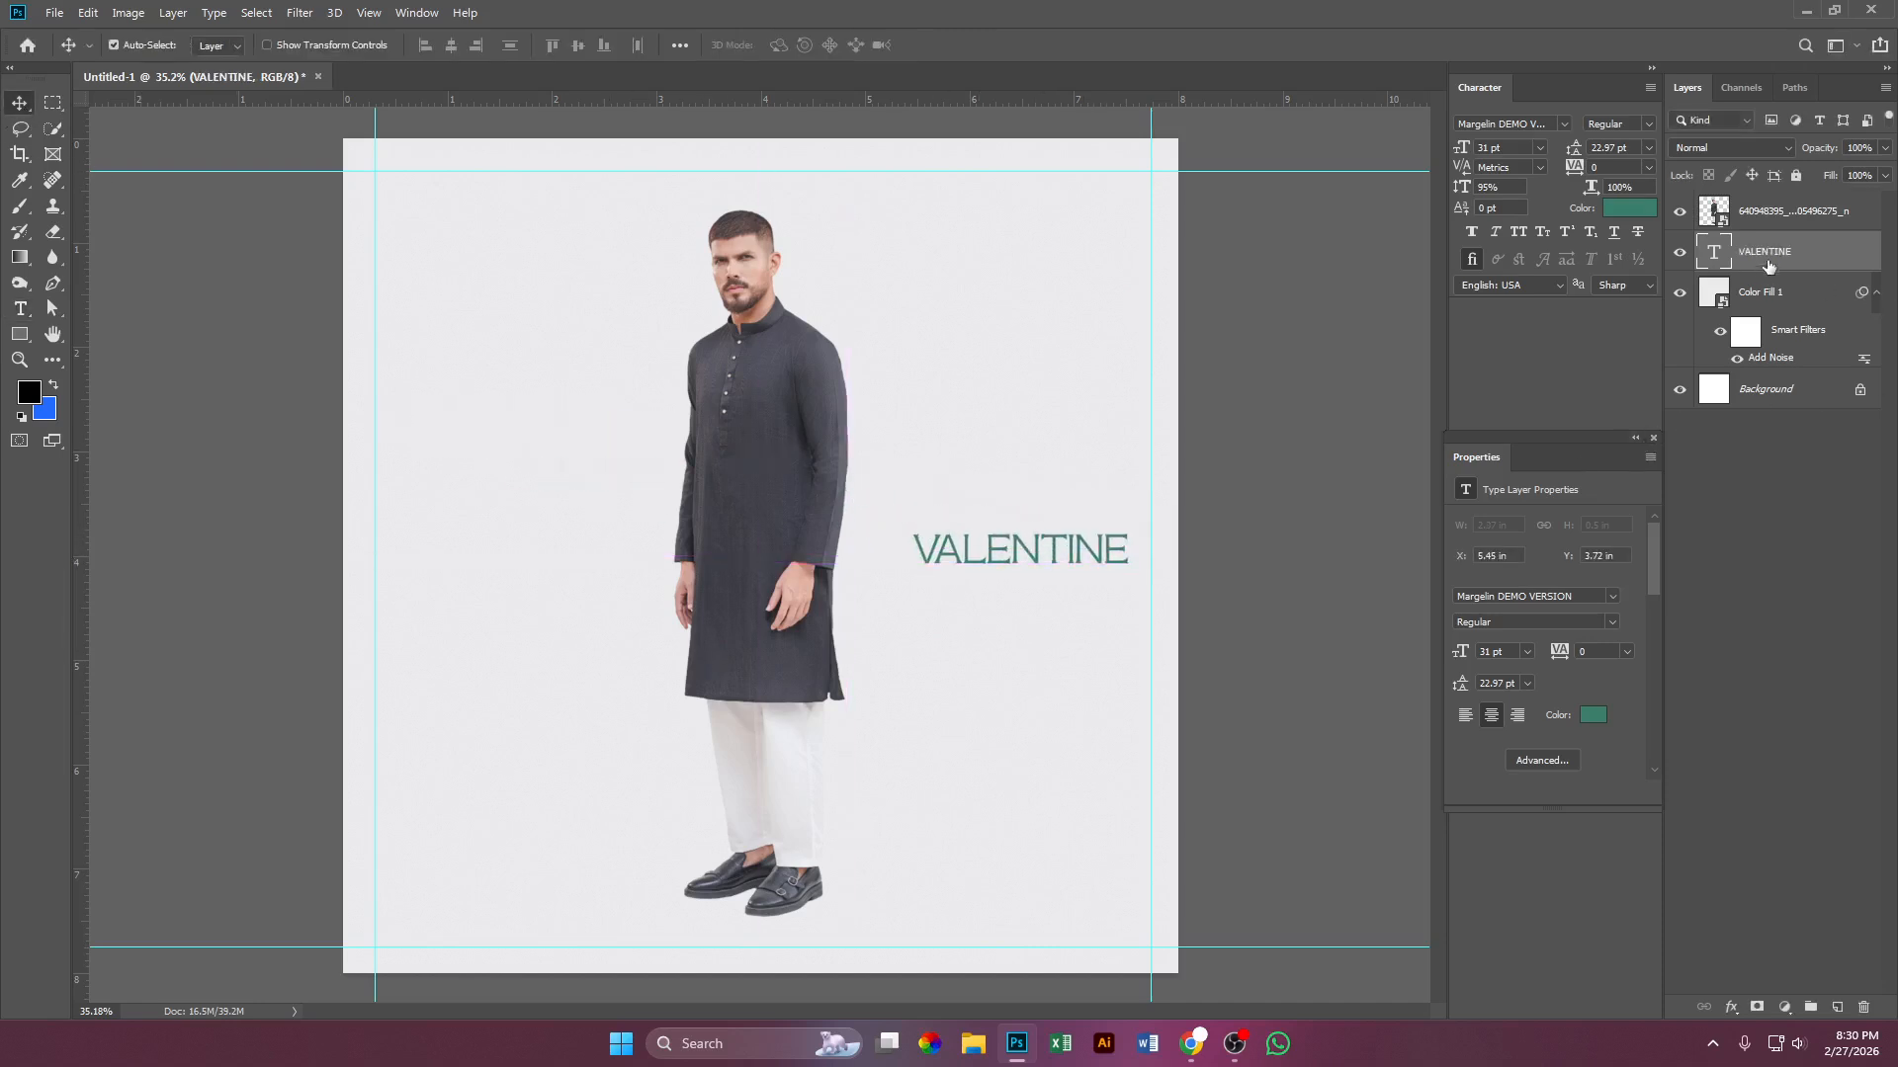
drag(1768, 265, 1765, 202)
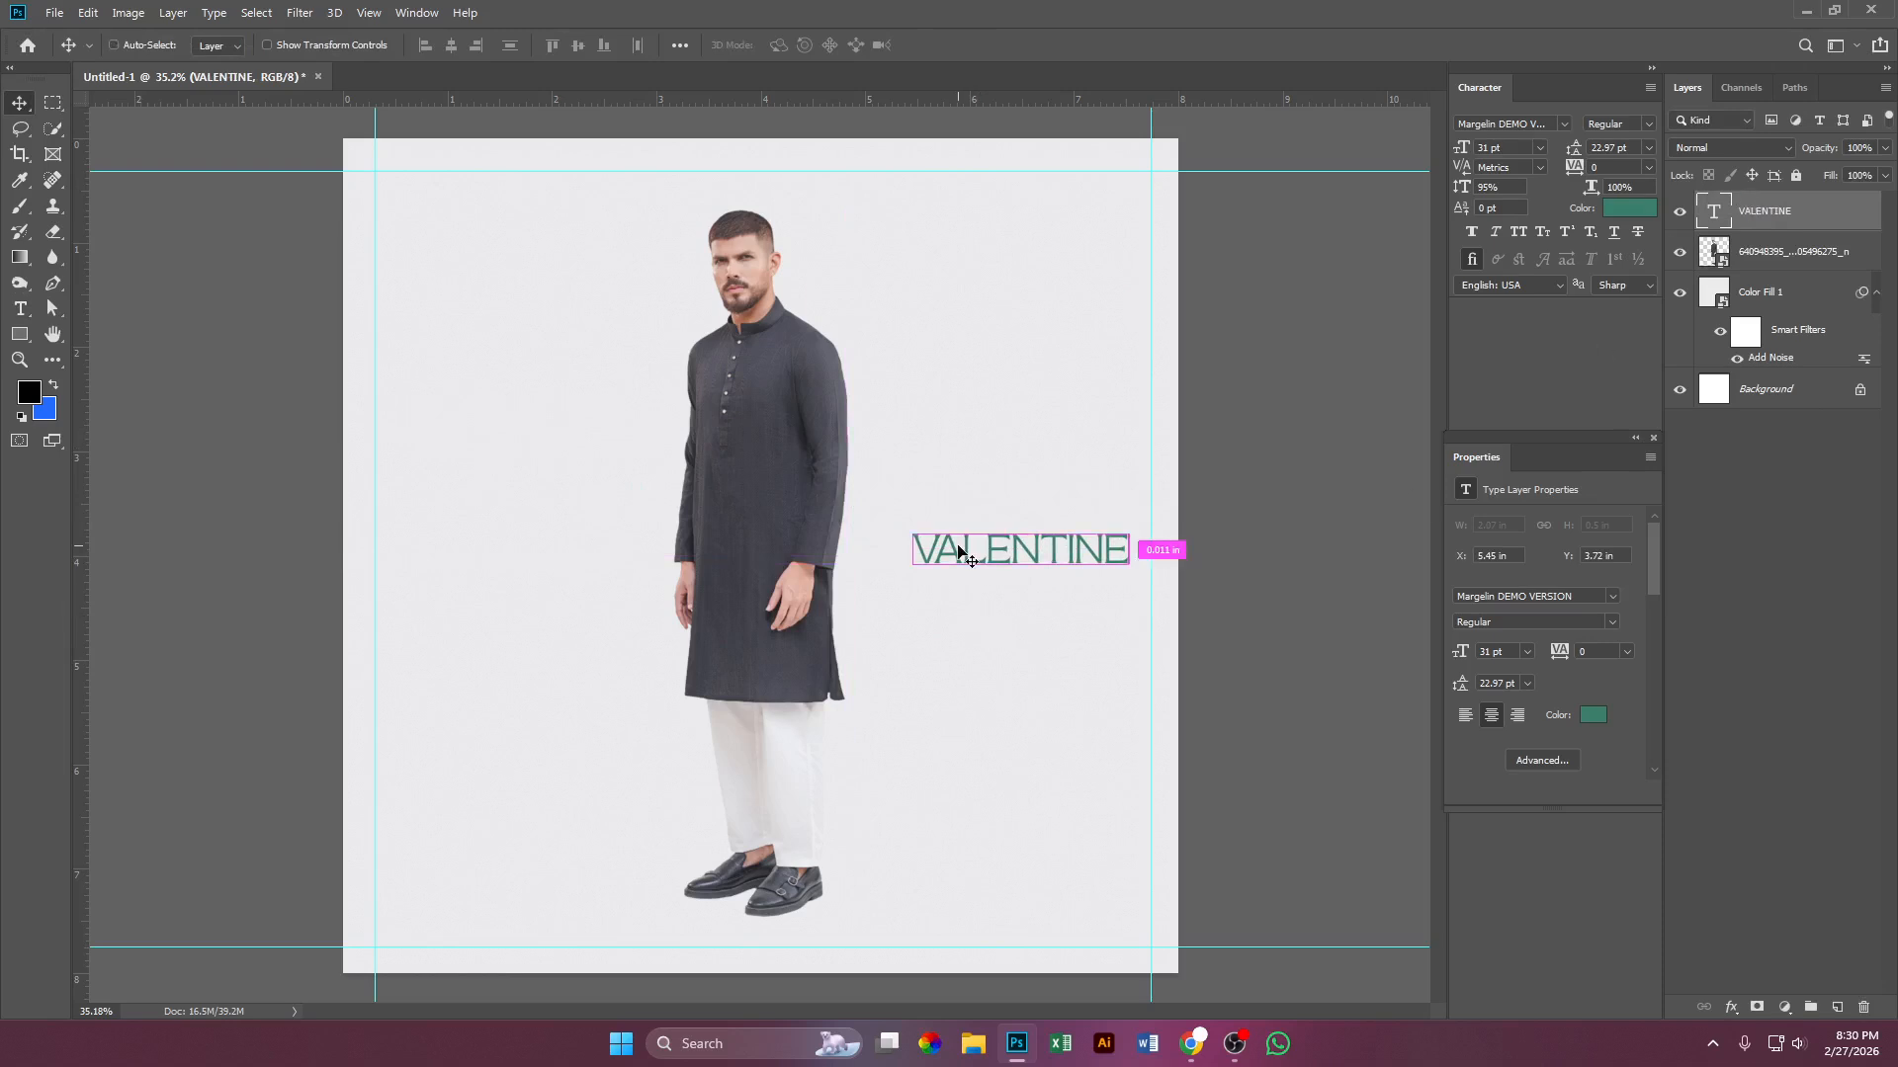
Step: Scale the VALENTINE text up to about 38.37 pt, extending it toward the model's sleeve
key(ctrl+t)
drag(959, 551, 864, 556)
drag(1043, 564, 1053, 567)
drag(882, 556, 964, 578)
key(Return)
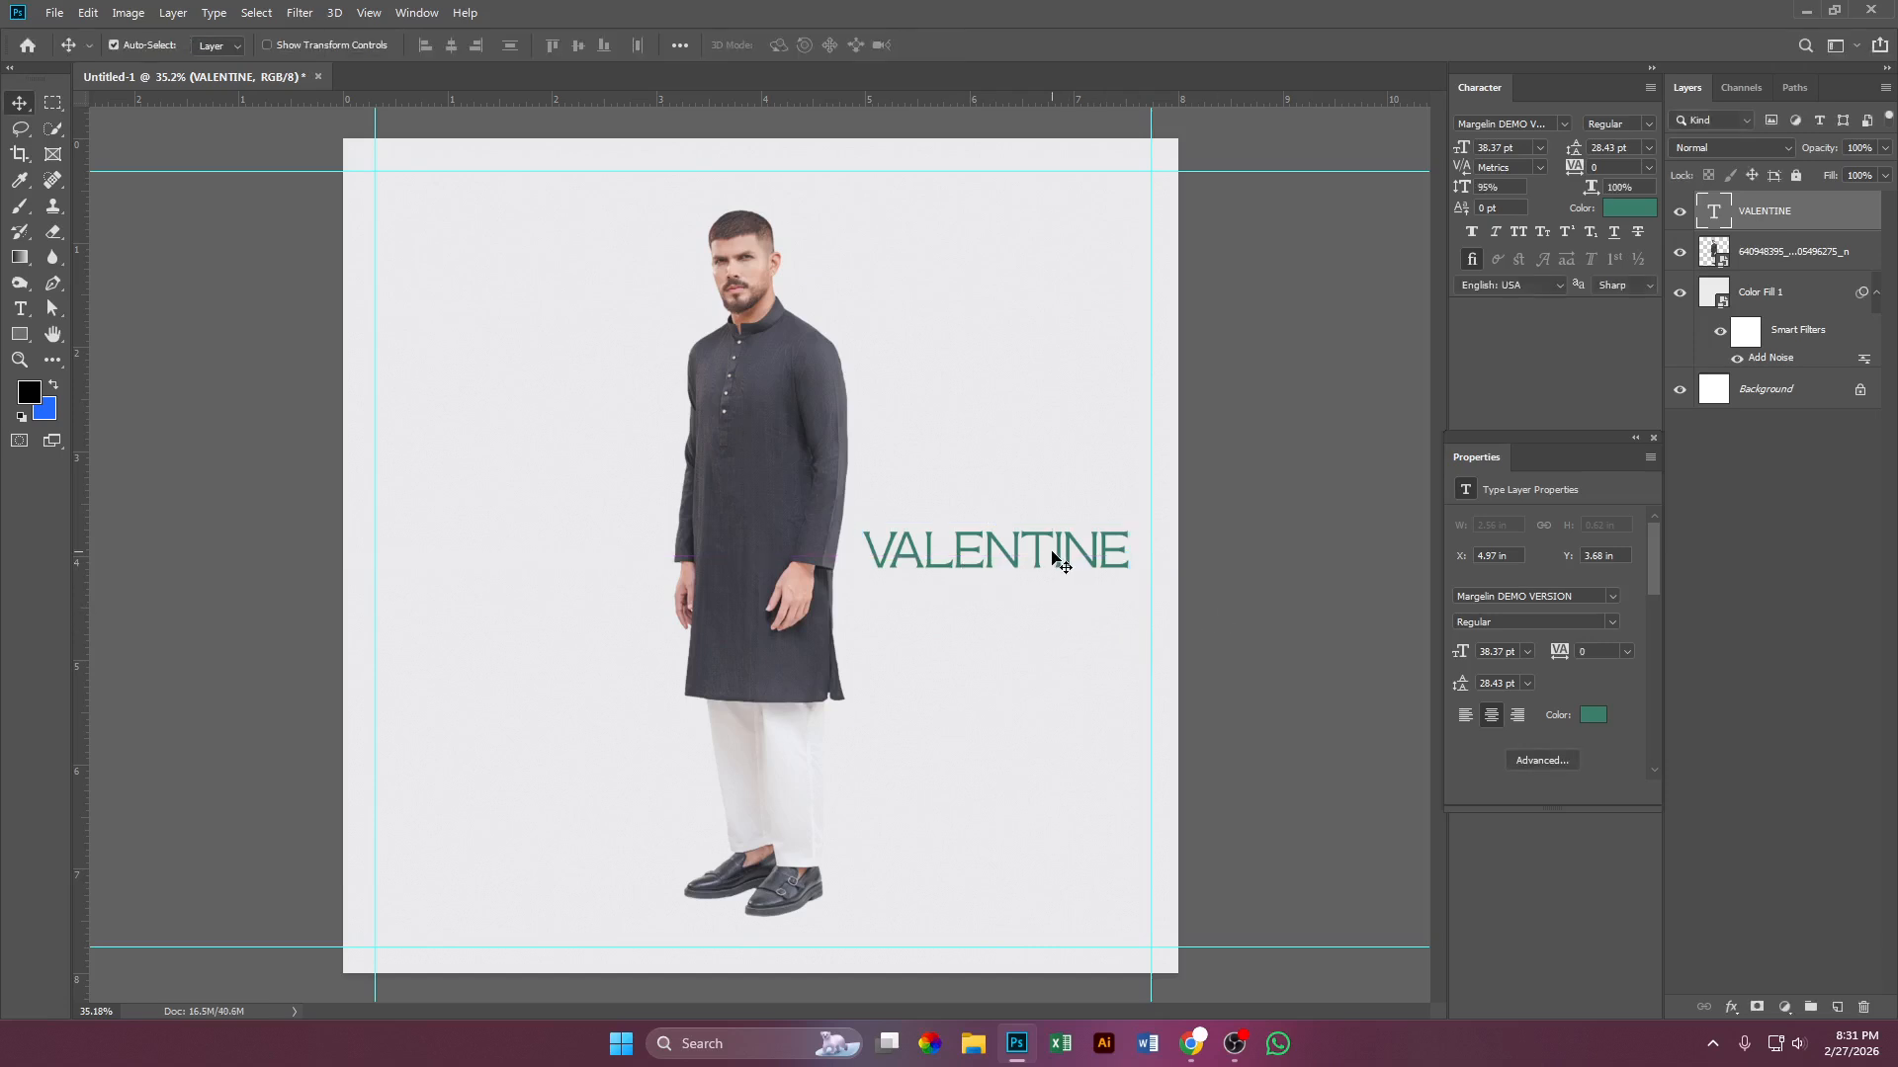
Step: Recolor the VALENTINE text with the dark gray sampled from the model's kurta
key(t)
double_click(1021, 573)
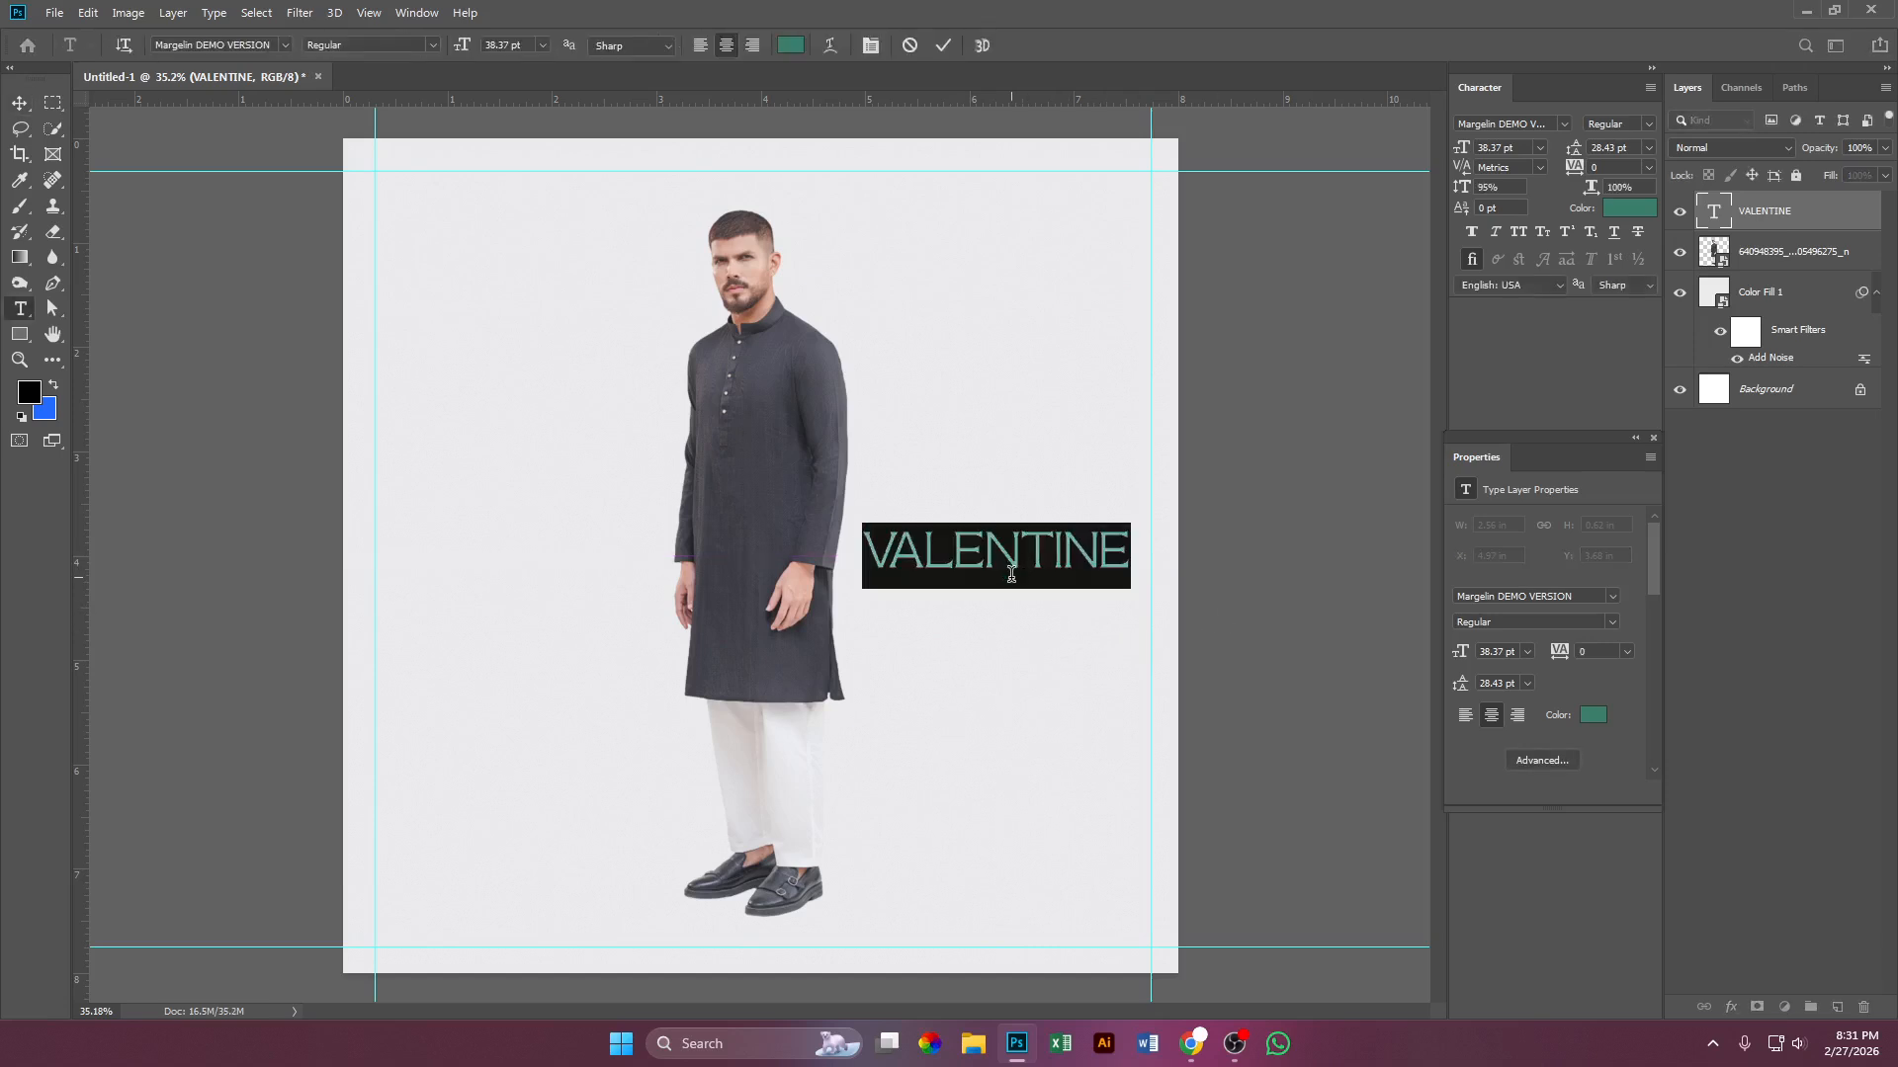
click(786, 51)
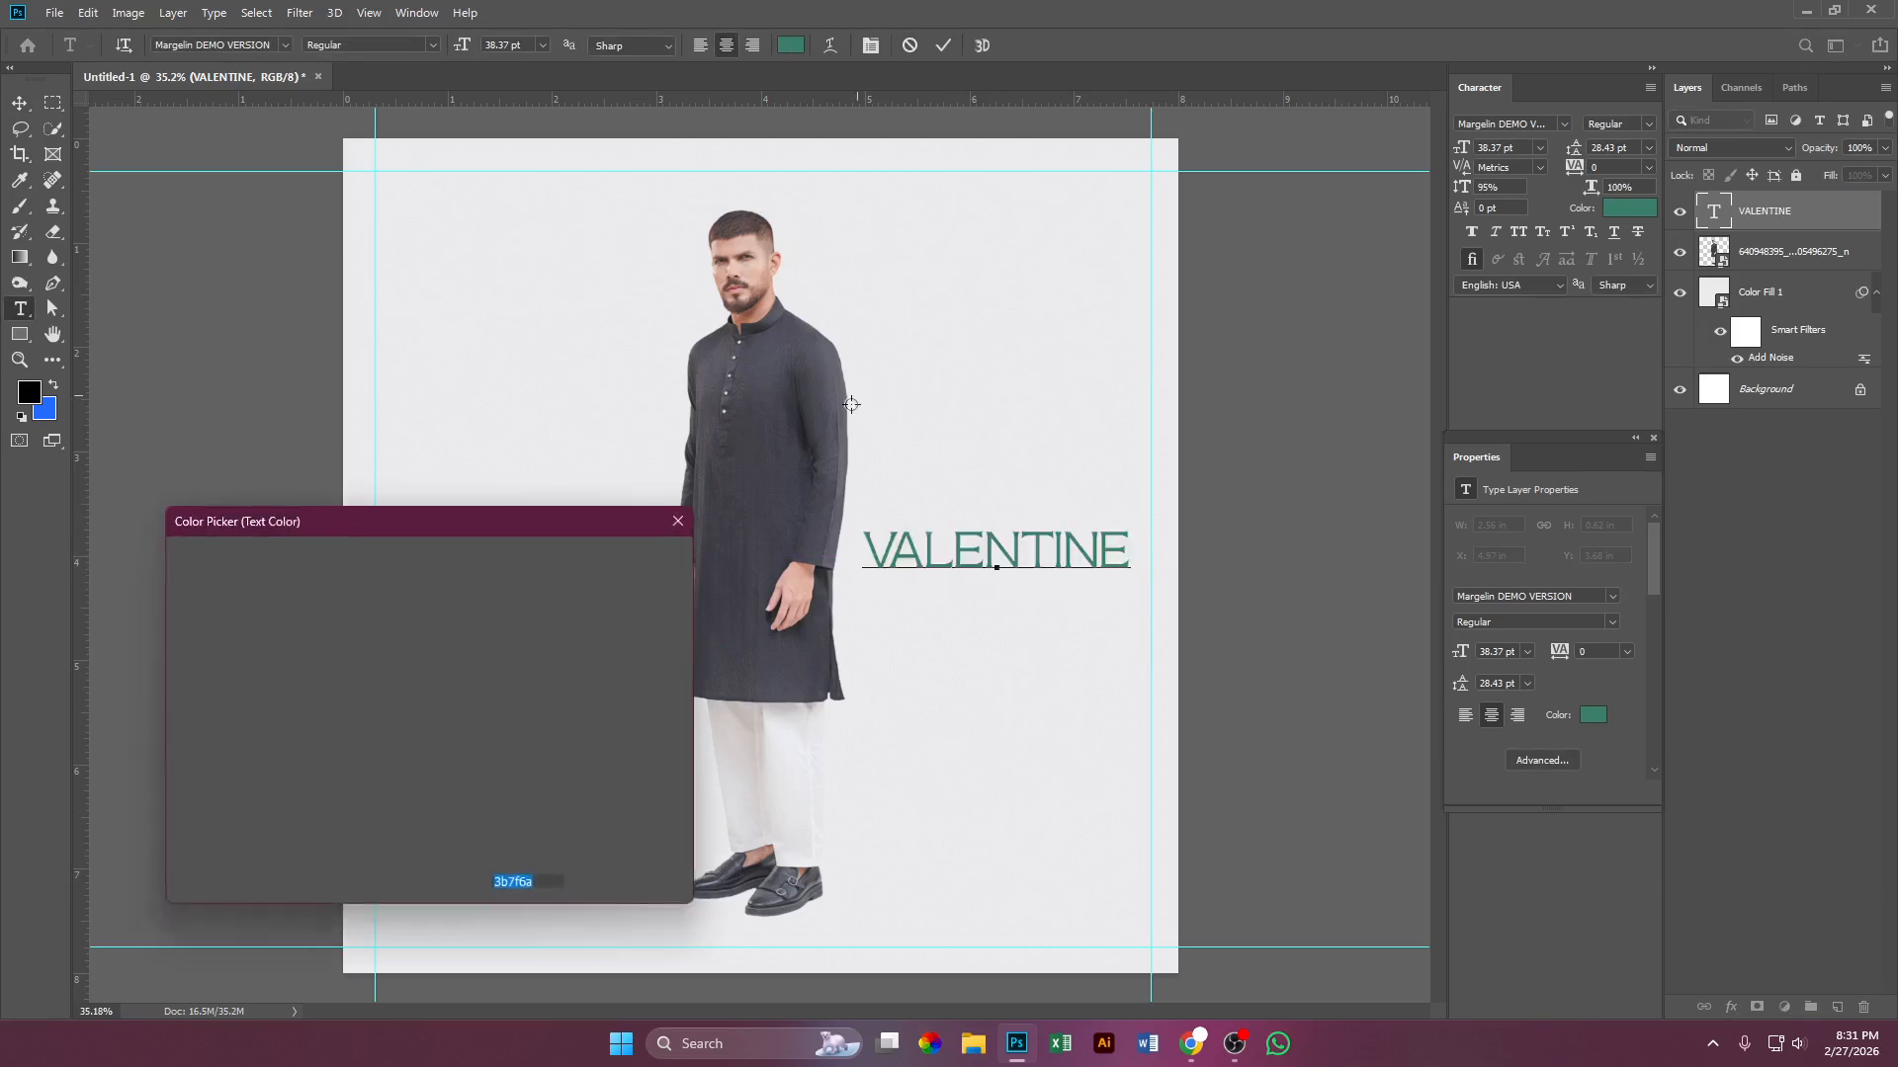
text(45454d)
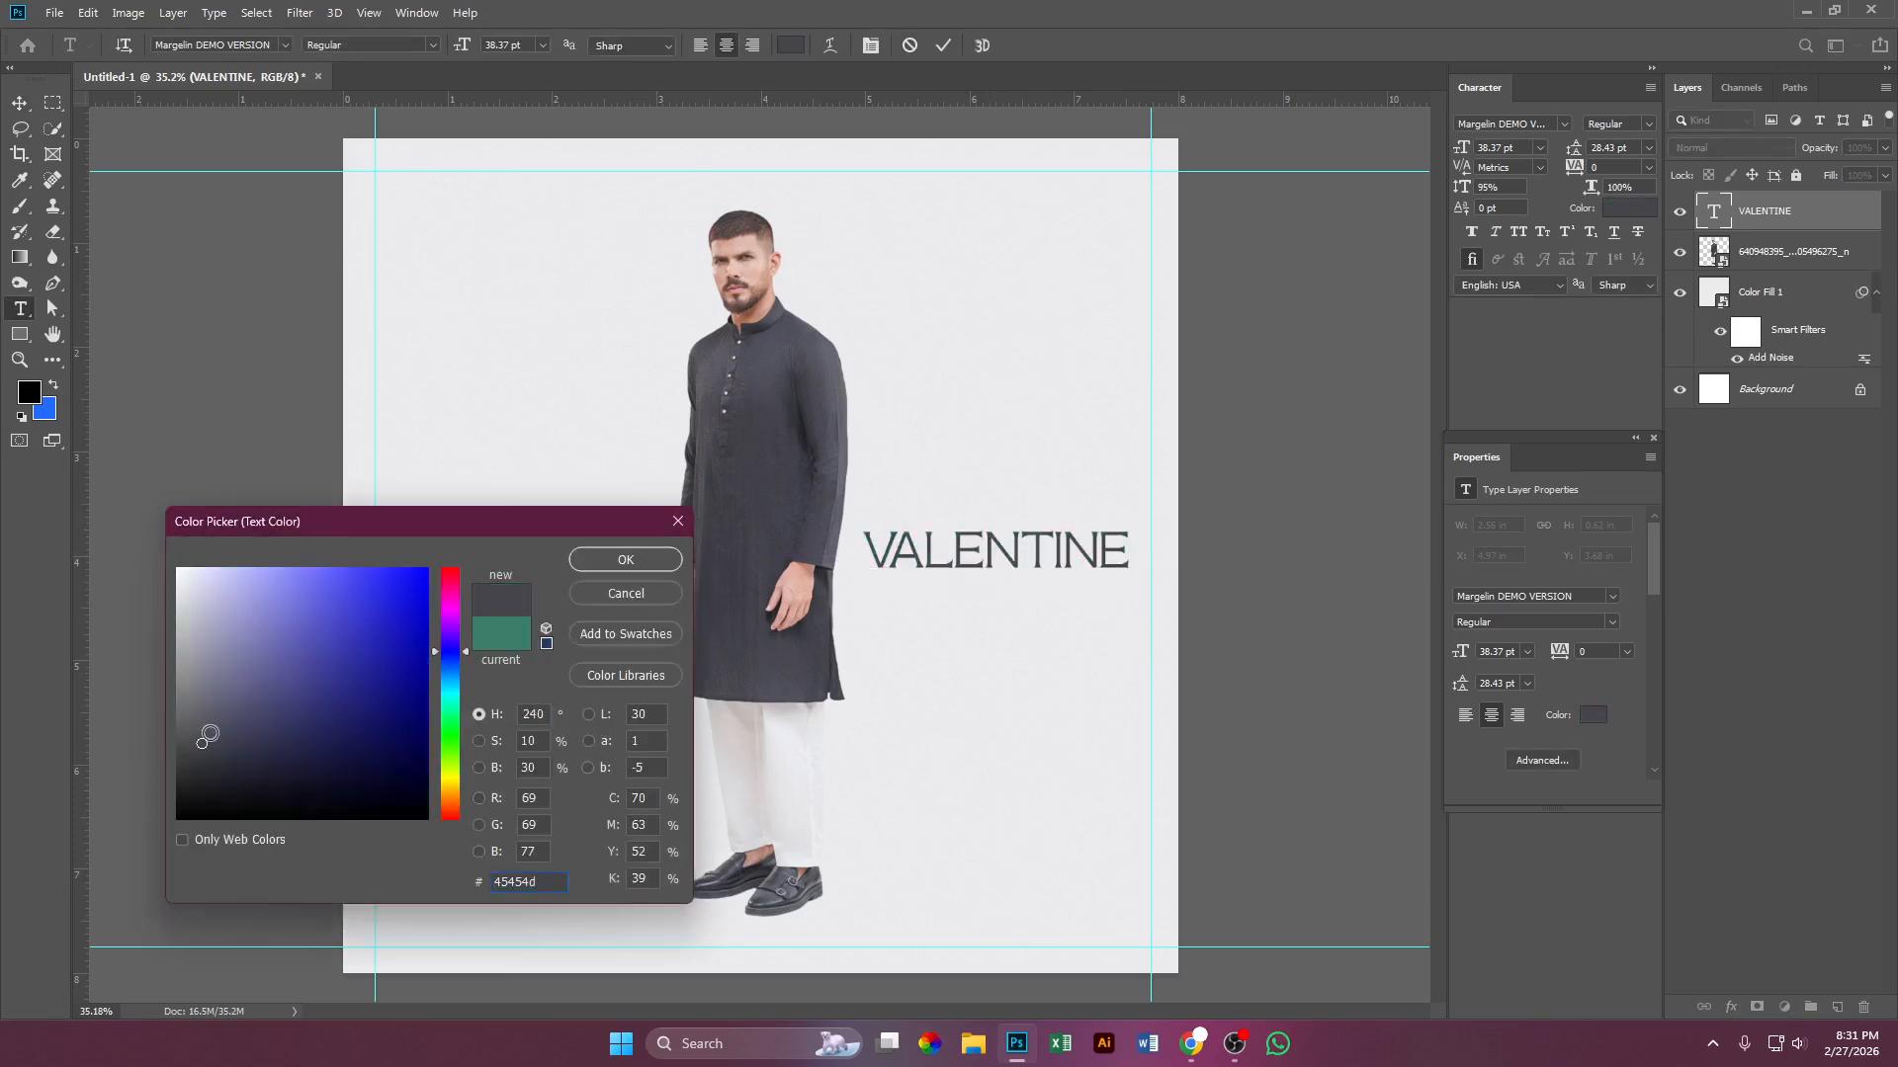
click(223, 754)
drag(224, 751, 216, 731)
click(741, 593)
click(727, 596)
click(626, 565)
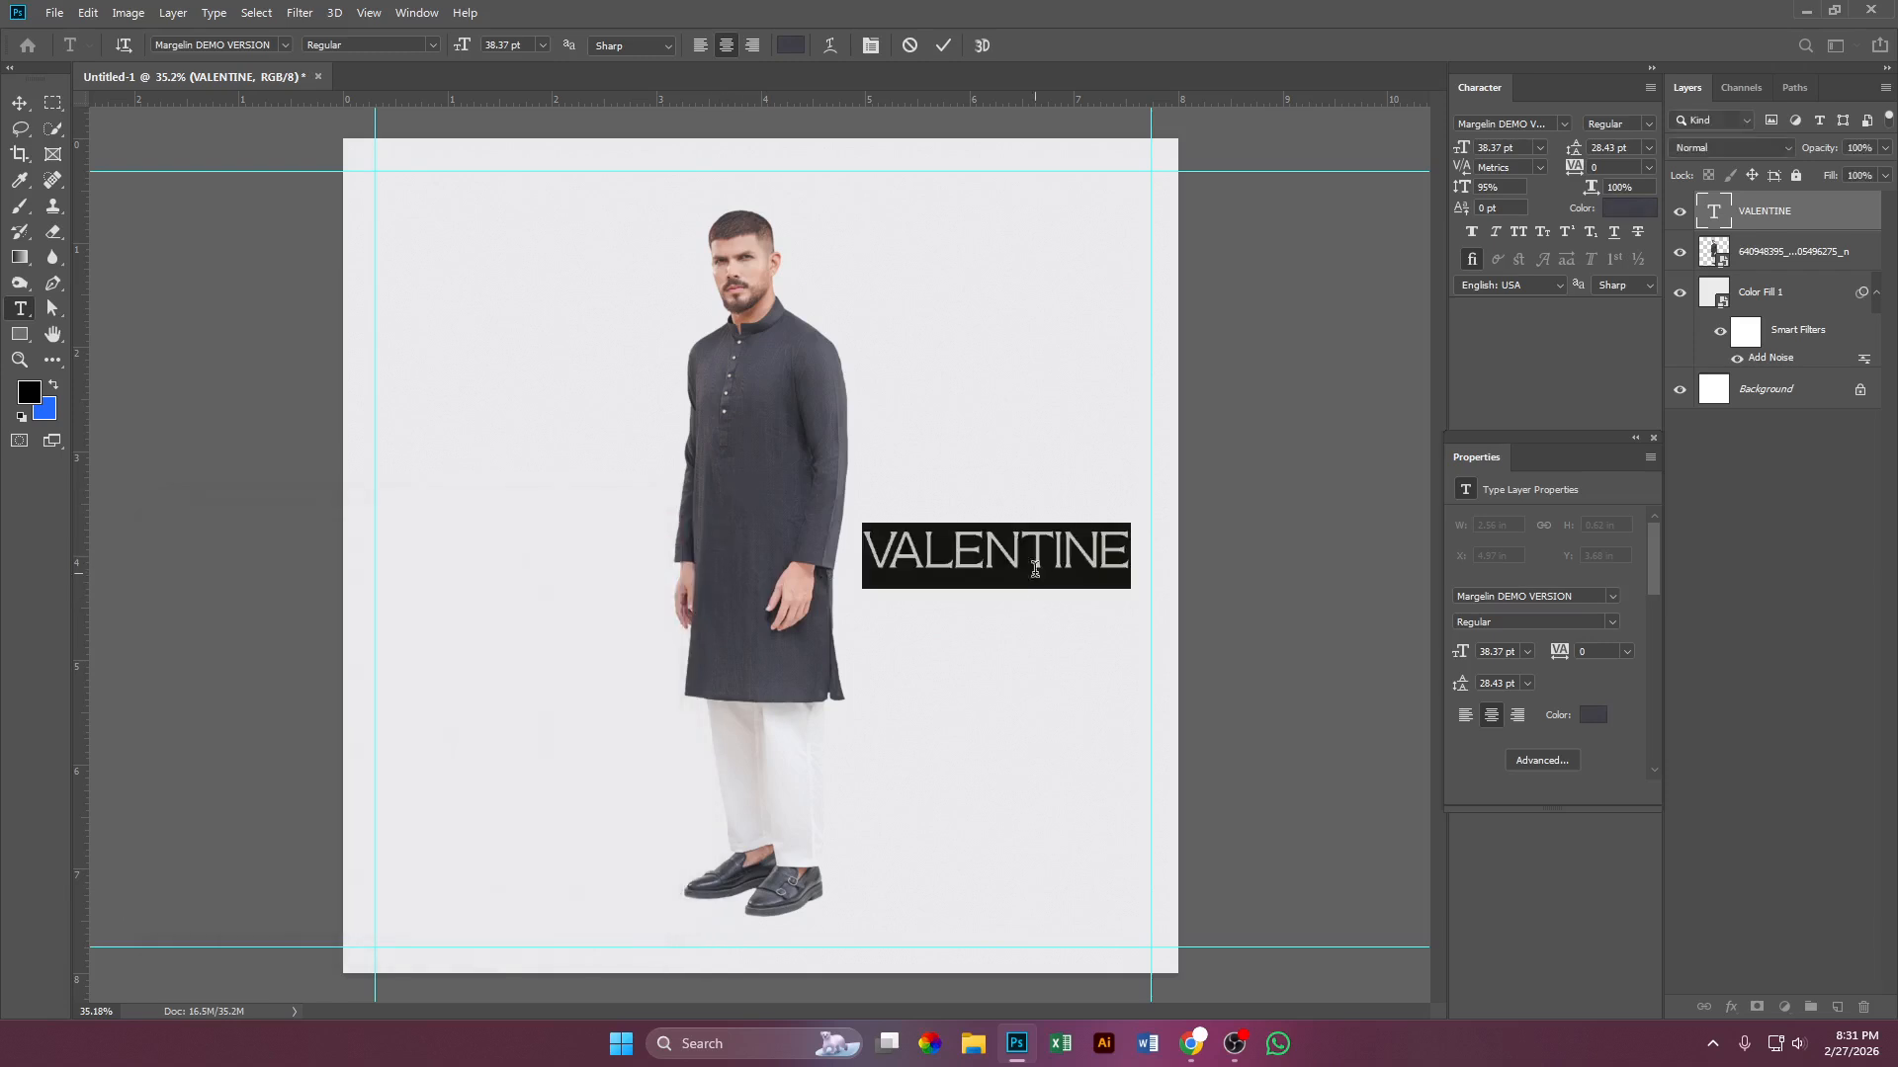
click(944, 44)
key(v)
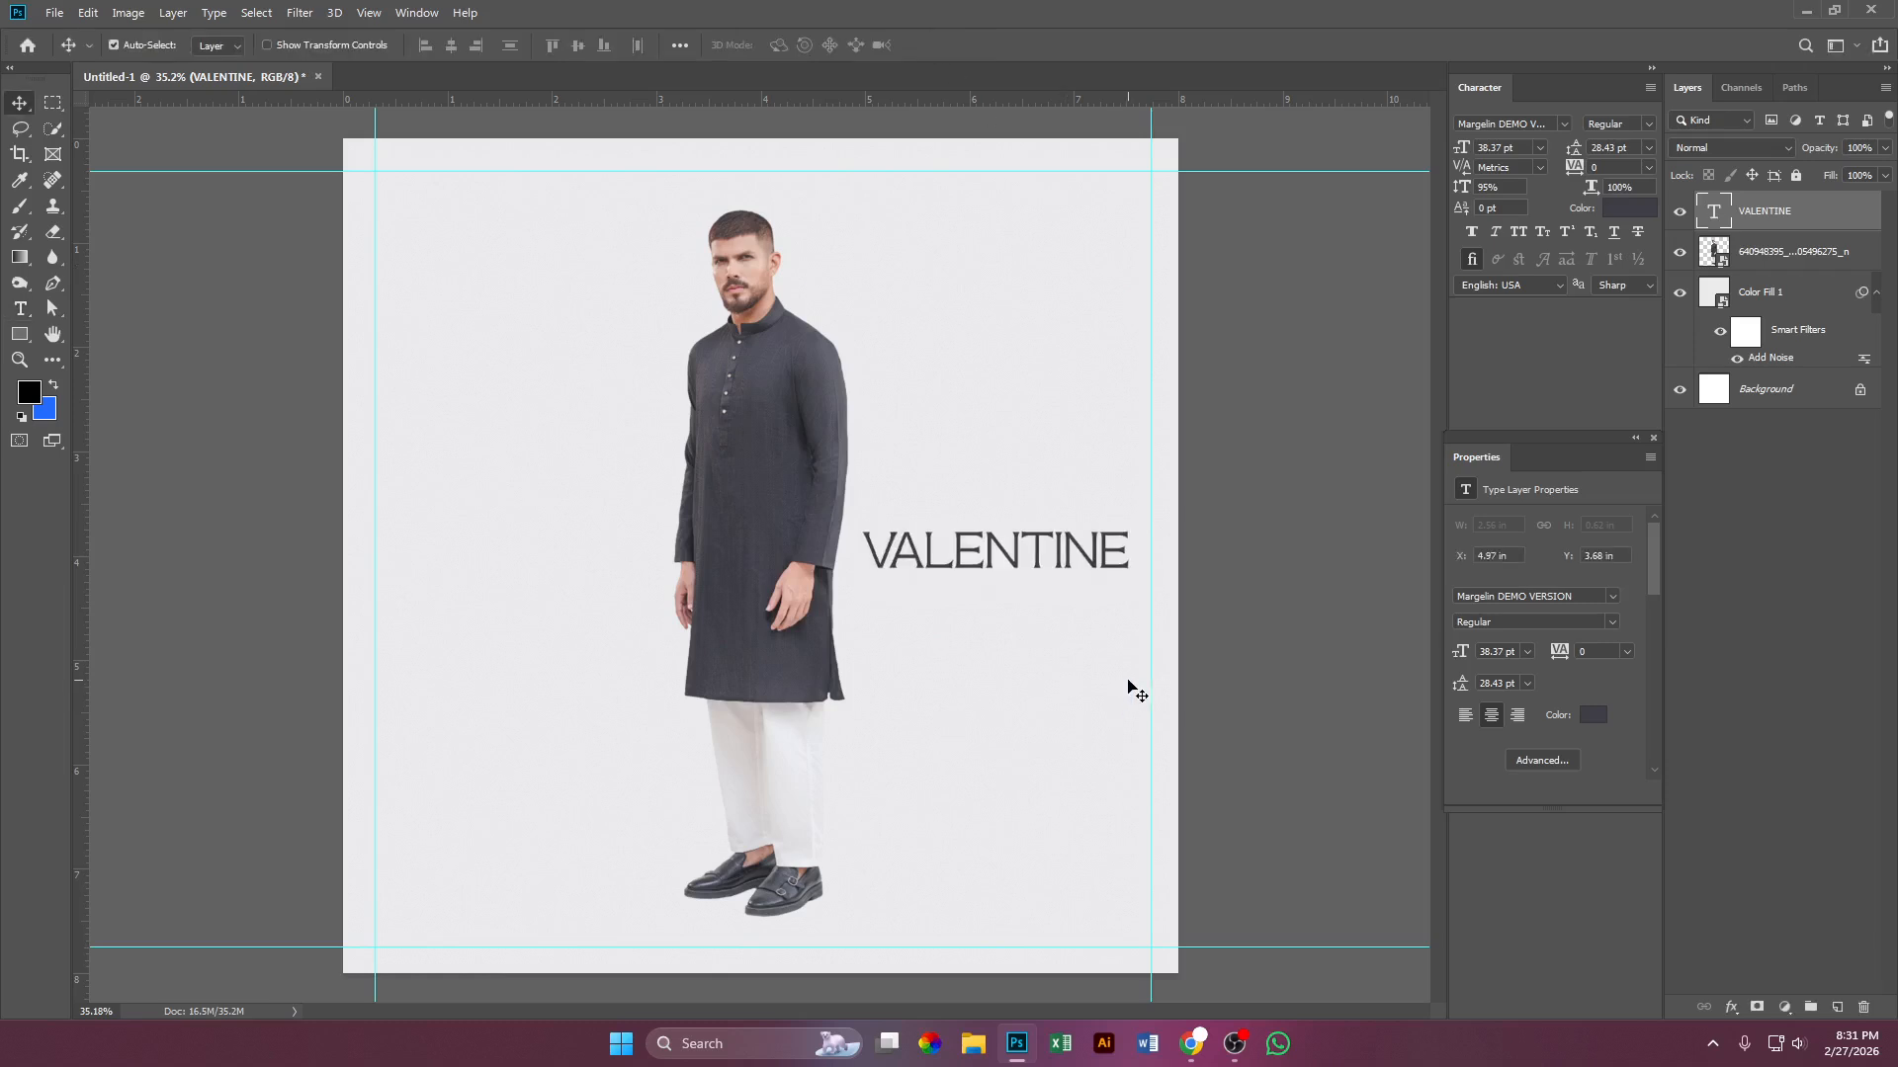
Step: Duplicate the VALENTINE text directly below itself and change the copy to EDIT
scroll(1104, 640, up, 1)
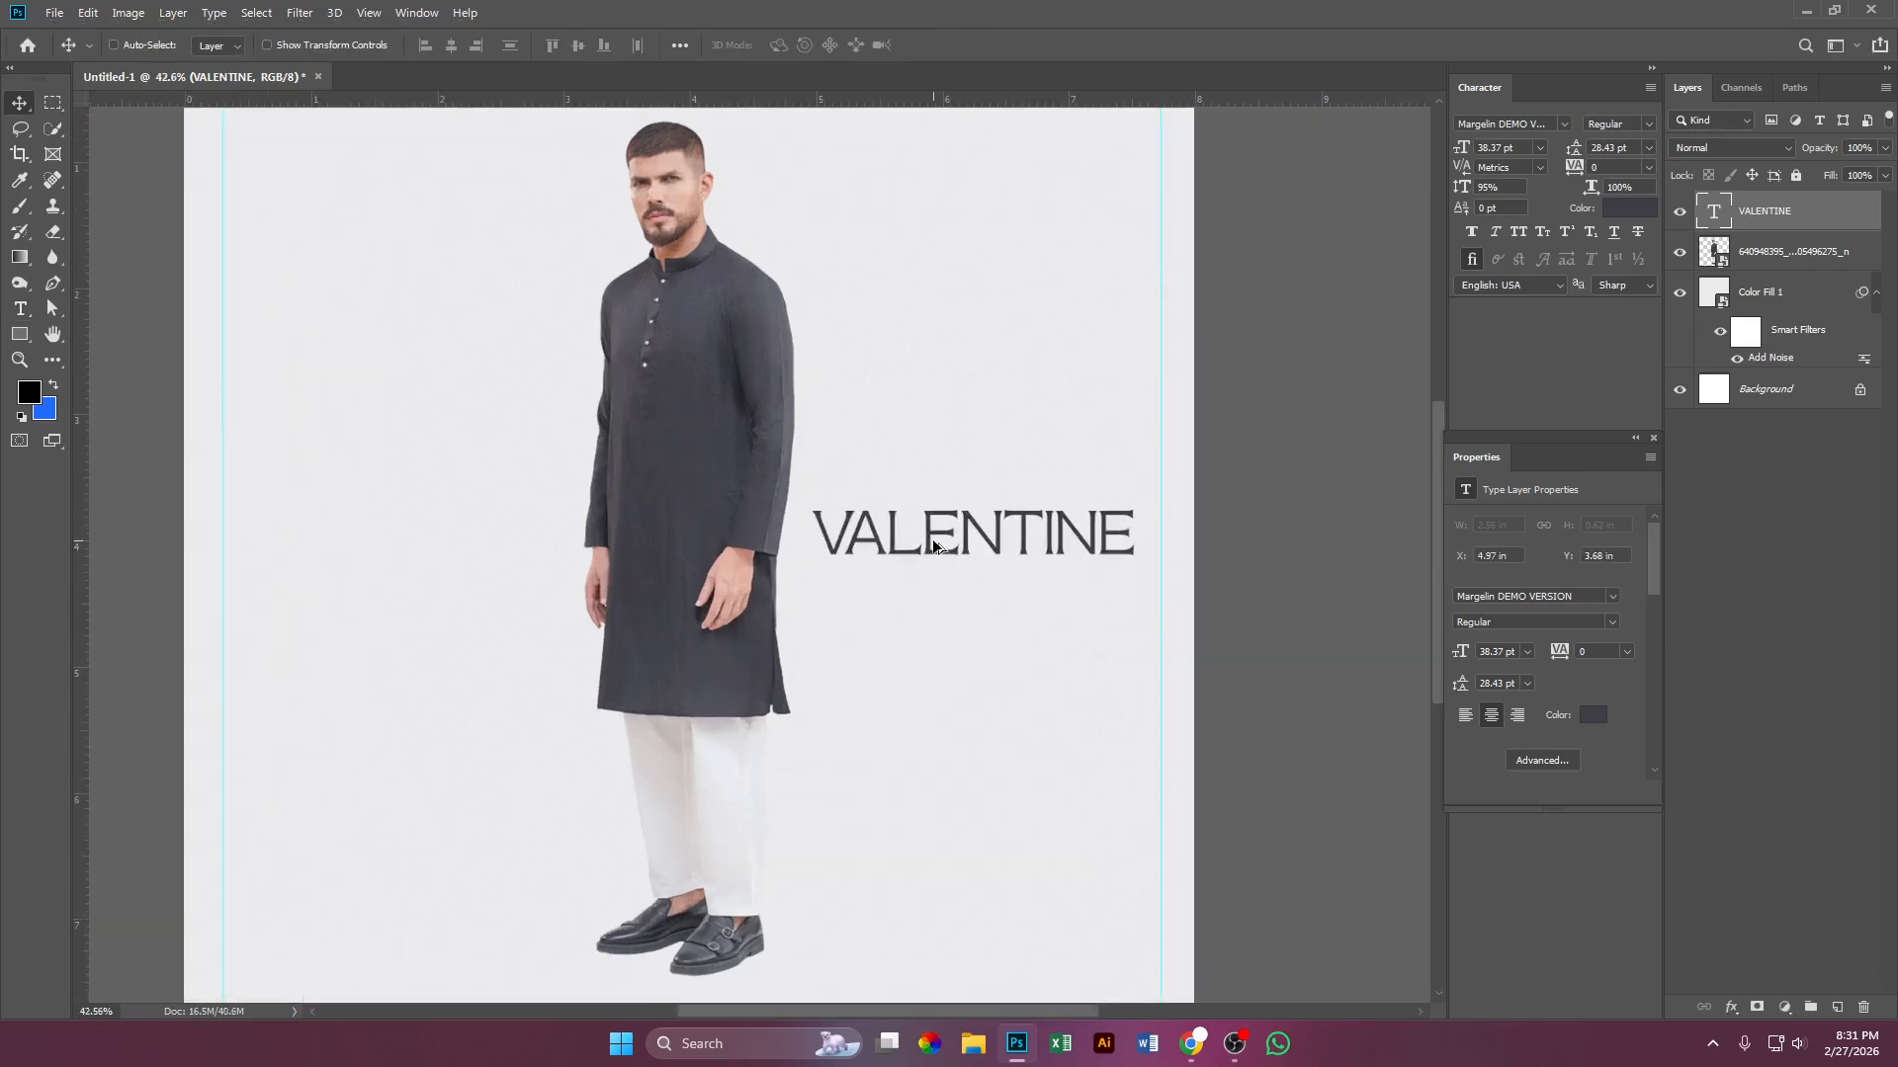
ctrl+alt+drag(930, 537, 940, 603)
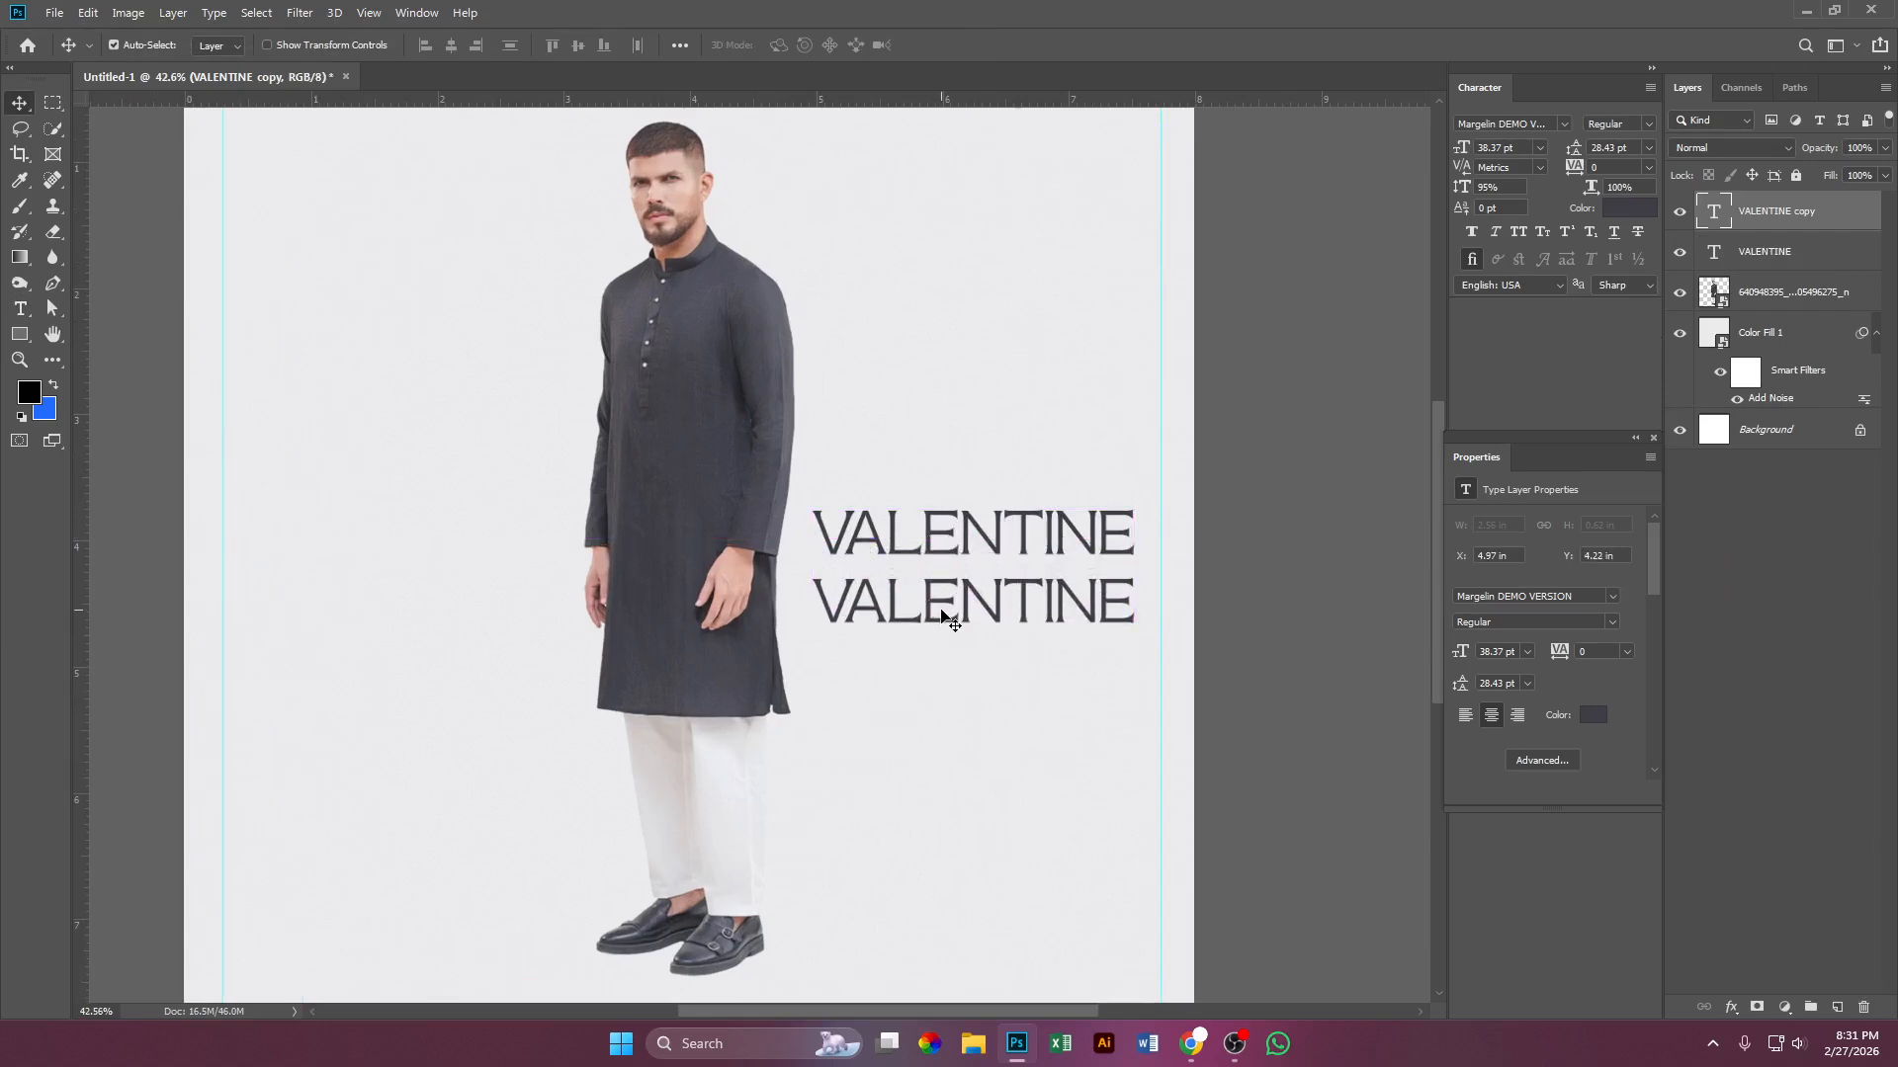
double_click(940, 605)
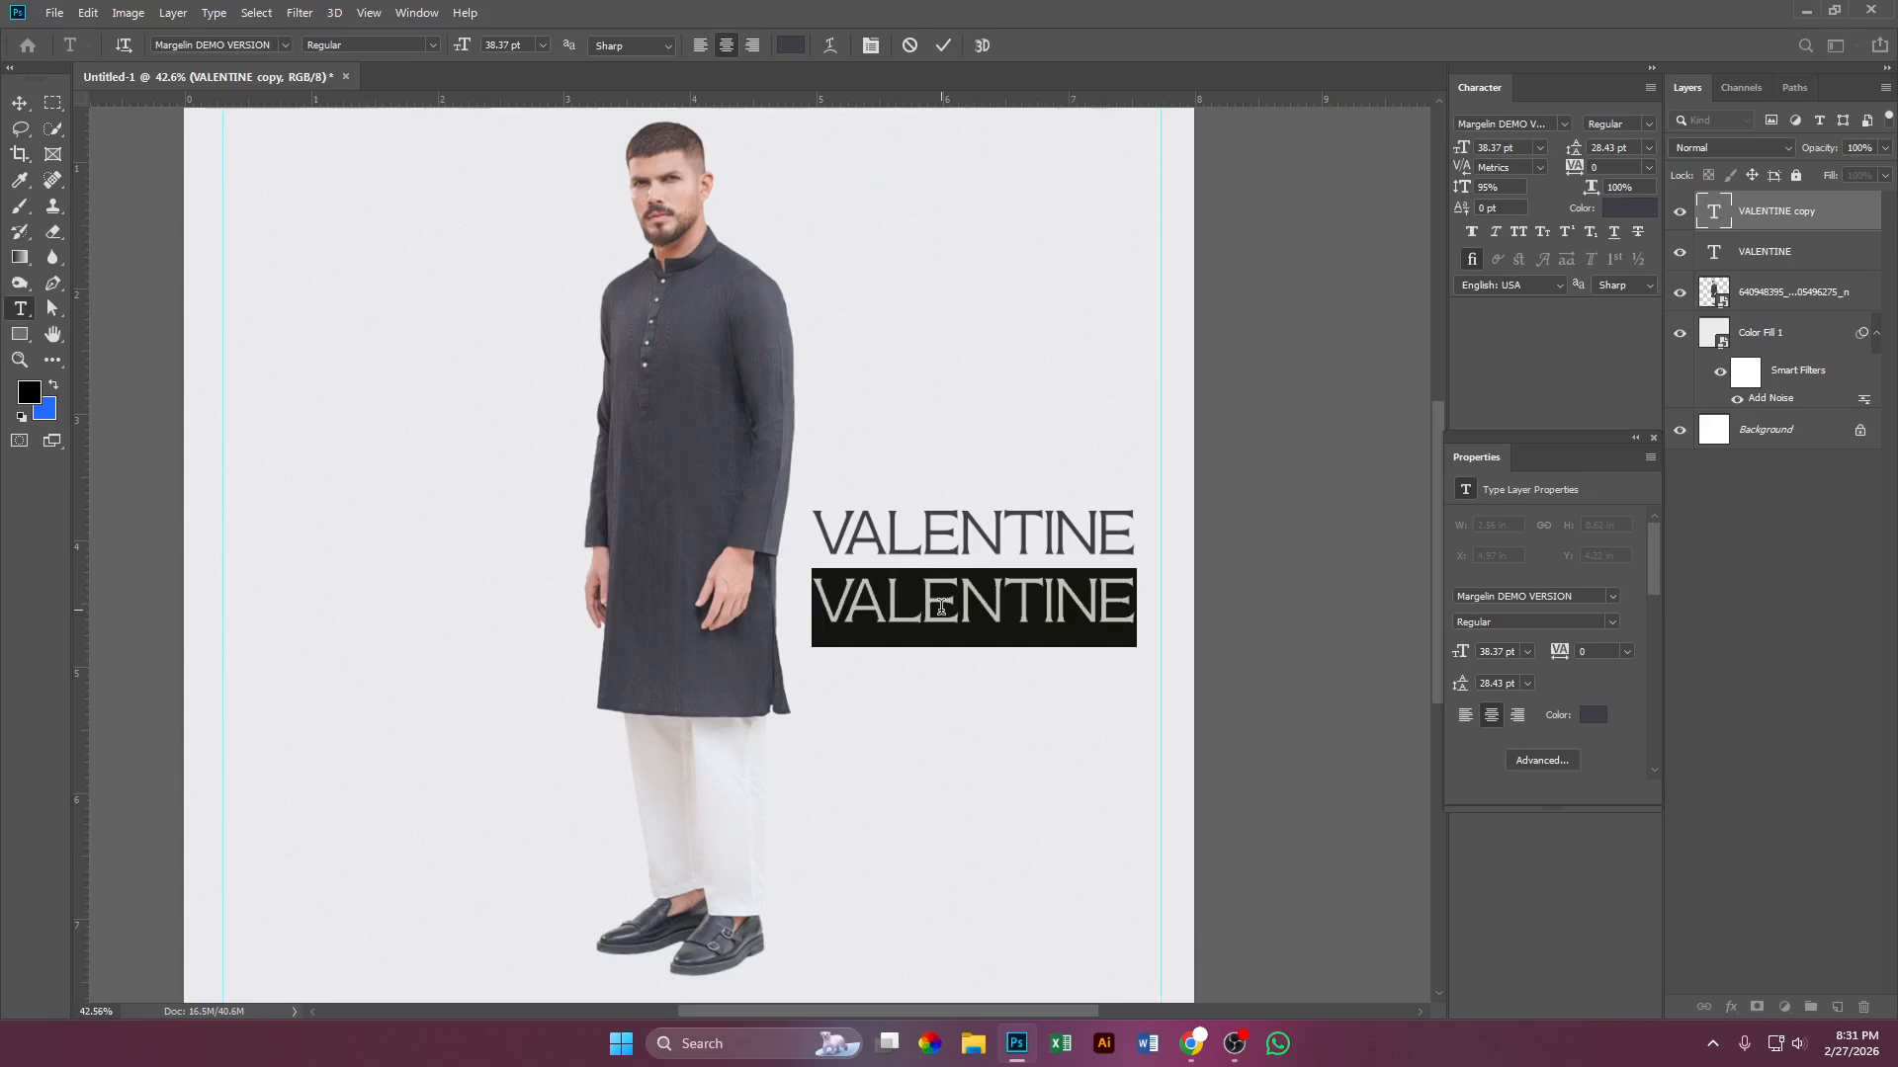
text(EDIT)
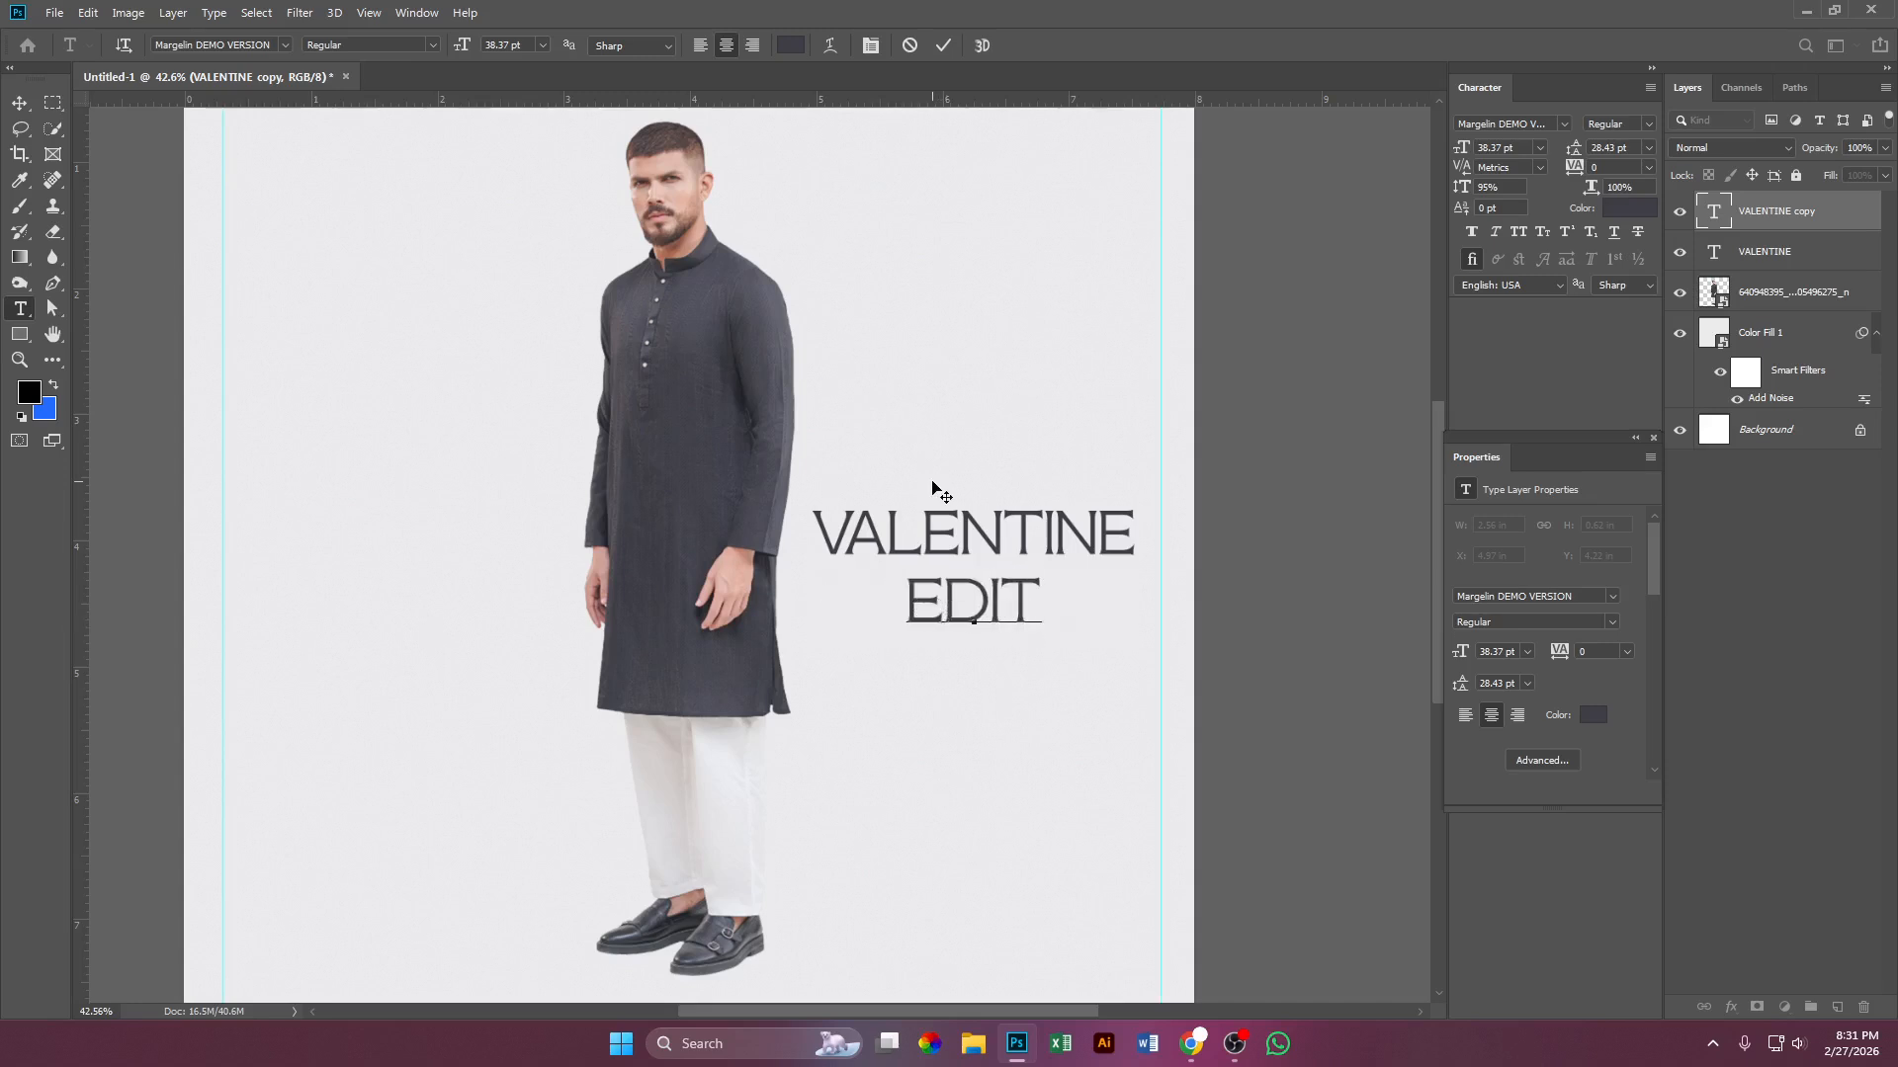
click(942, 47)
key(v)
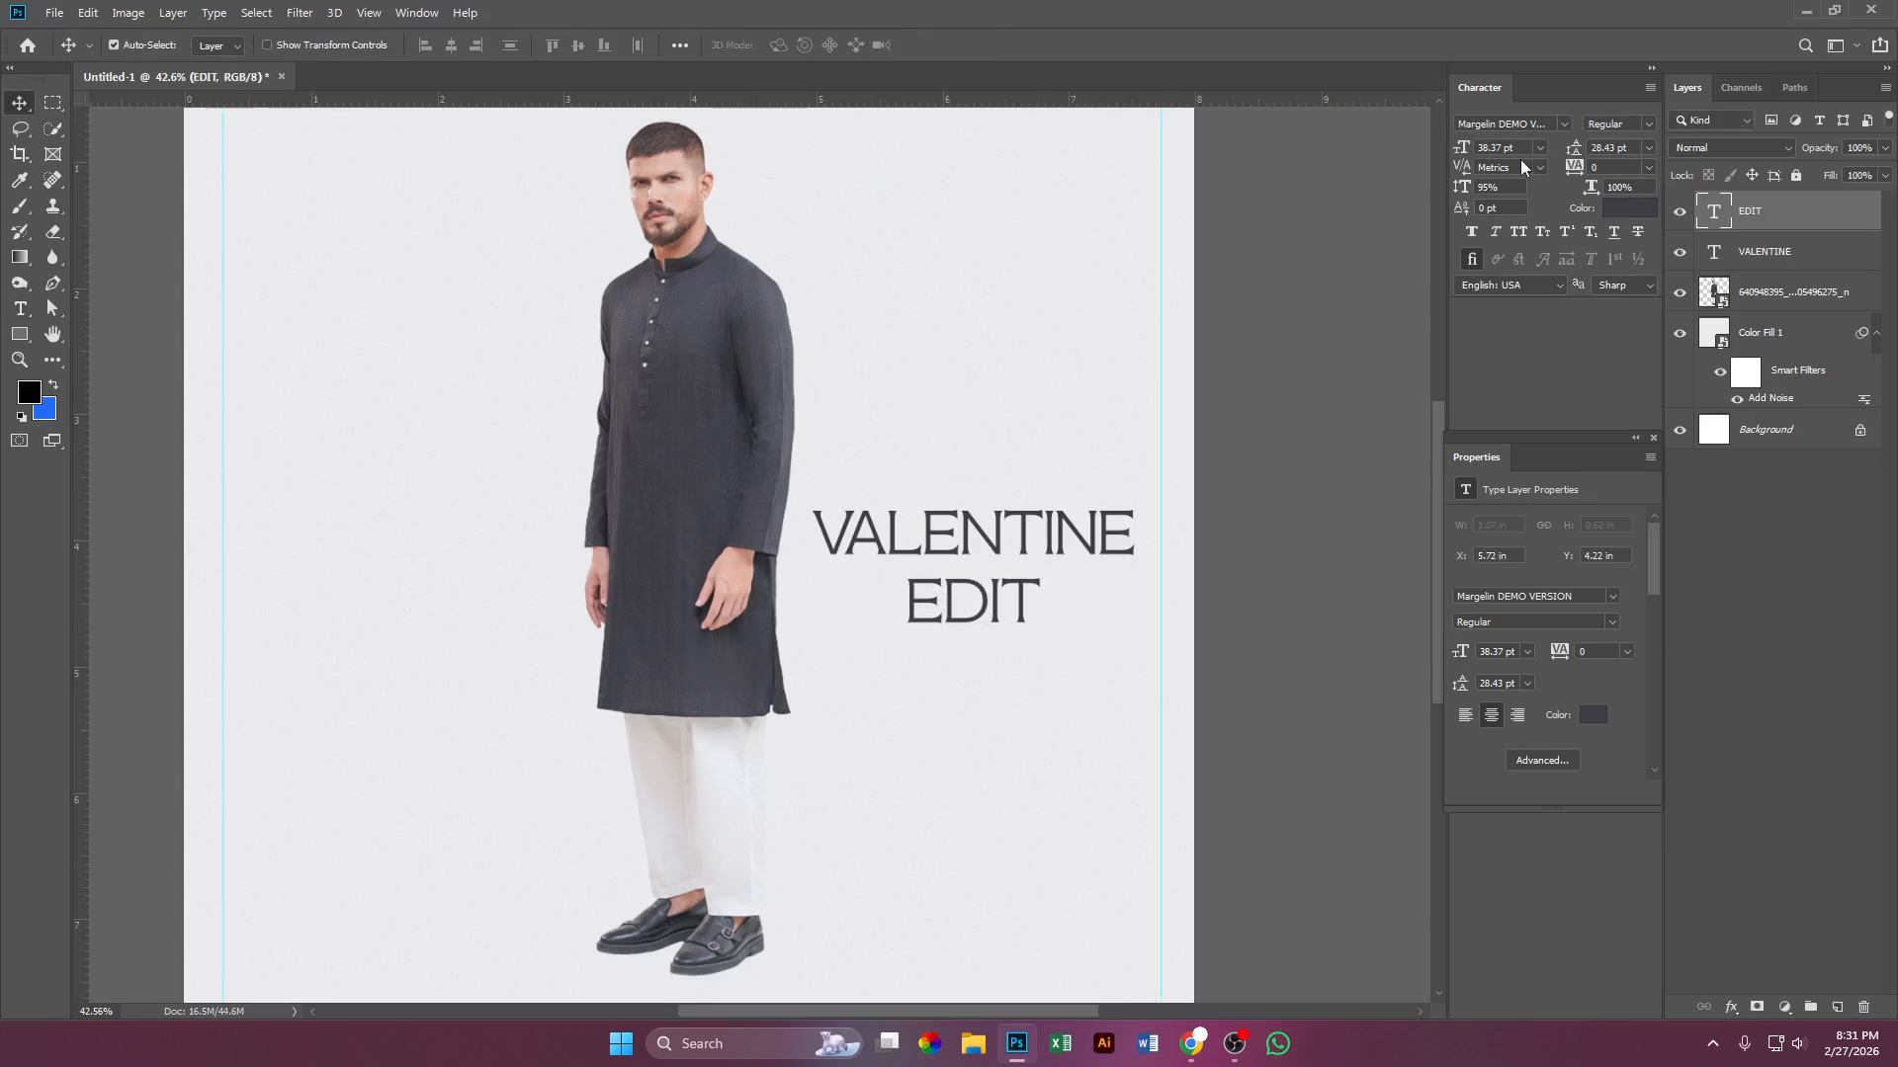
Step: Set the EDIT text to 35 pt and move it under the left half of VALENTINE
click(1495, 148)
text(35)
key(Return)
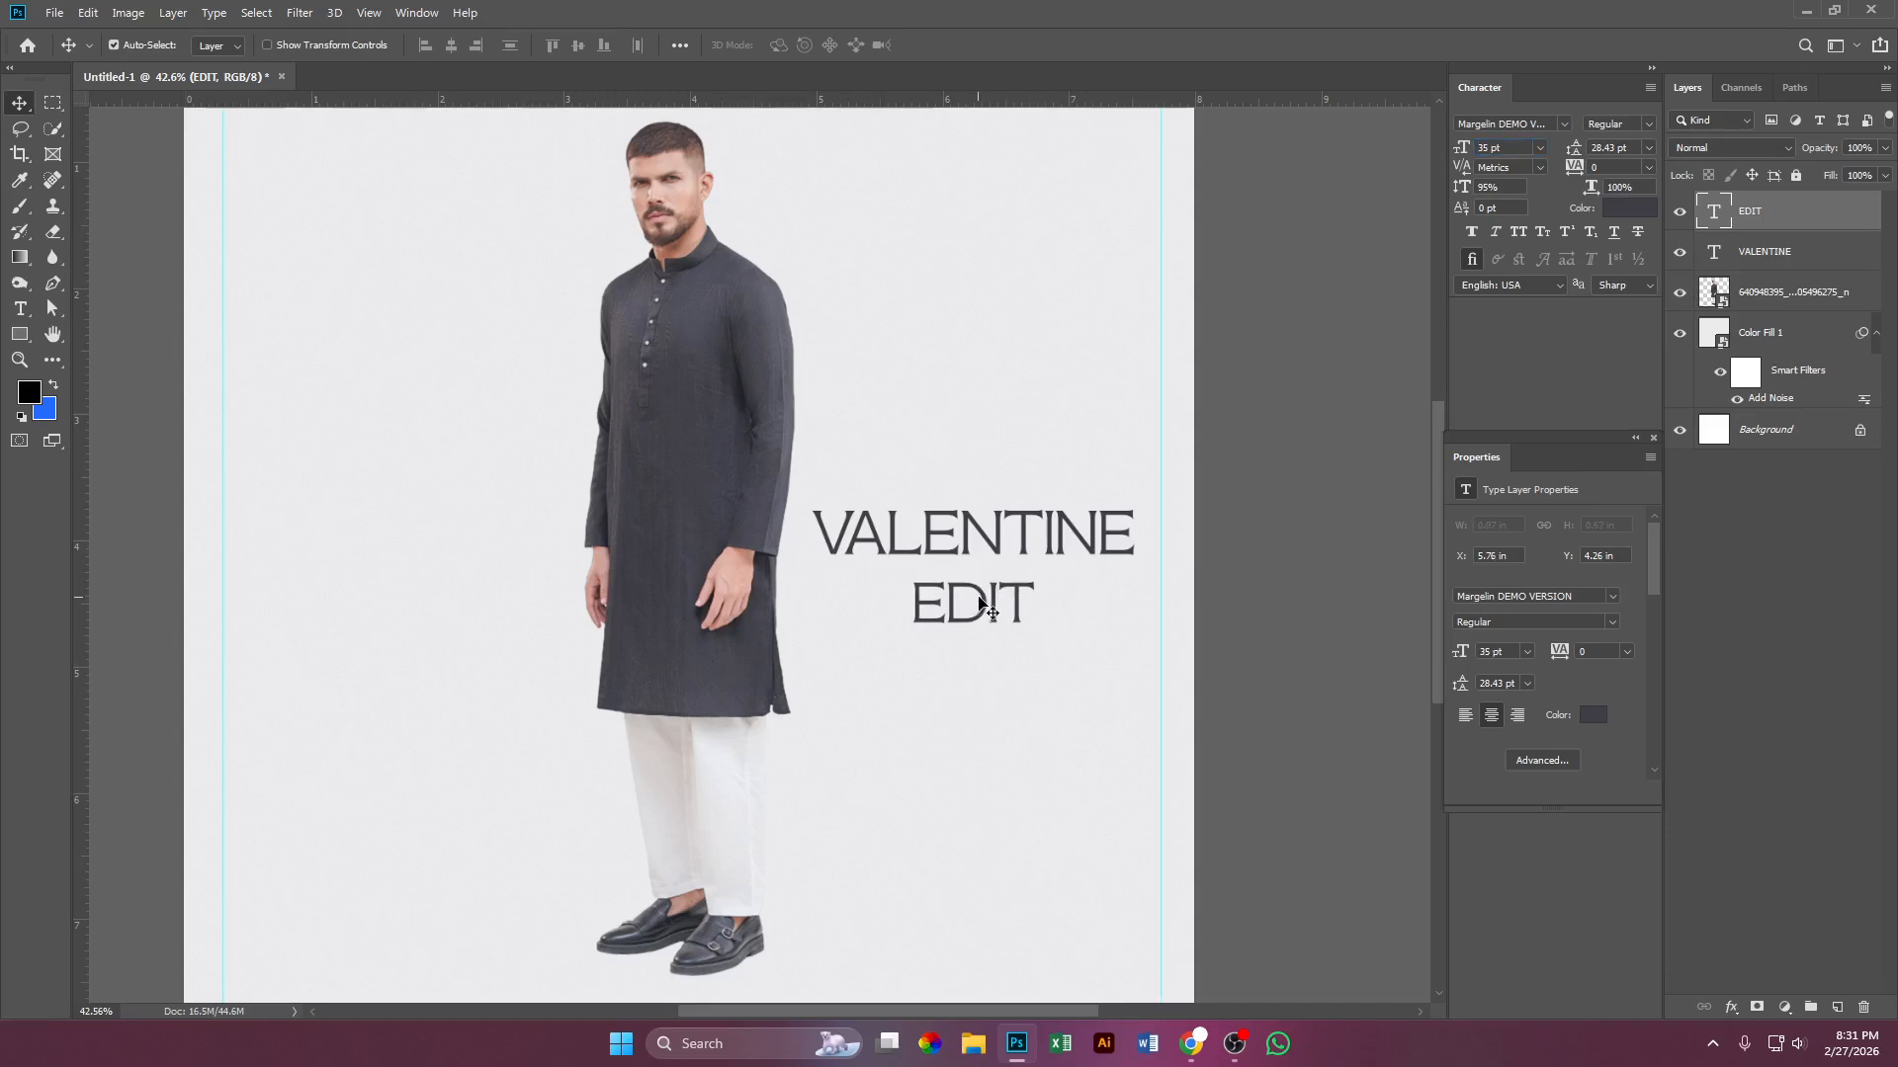
drag(988, 601, 914, 593)
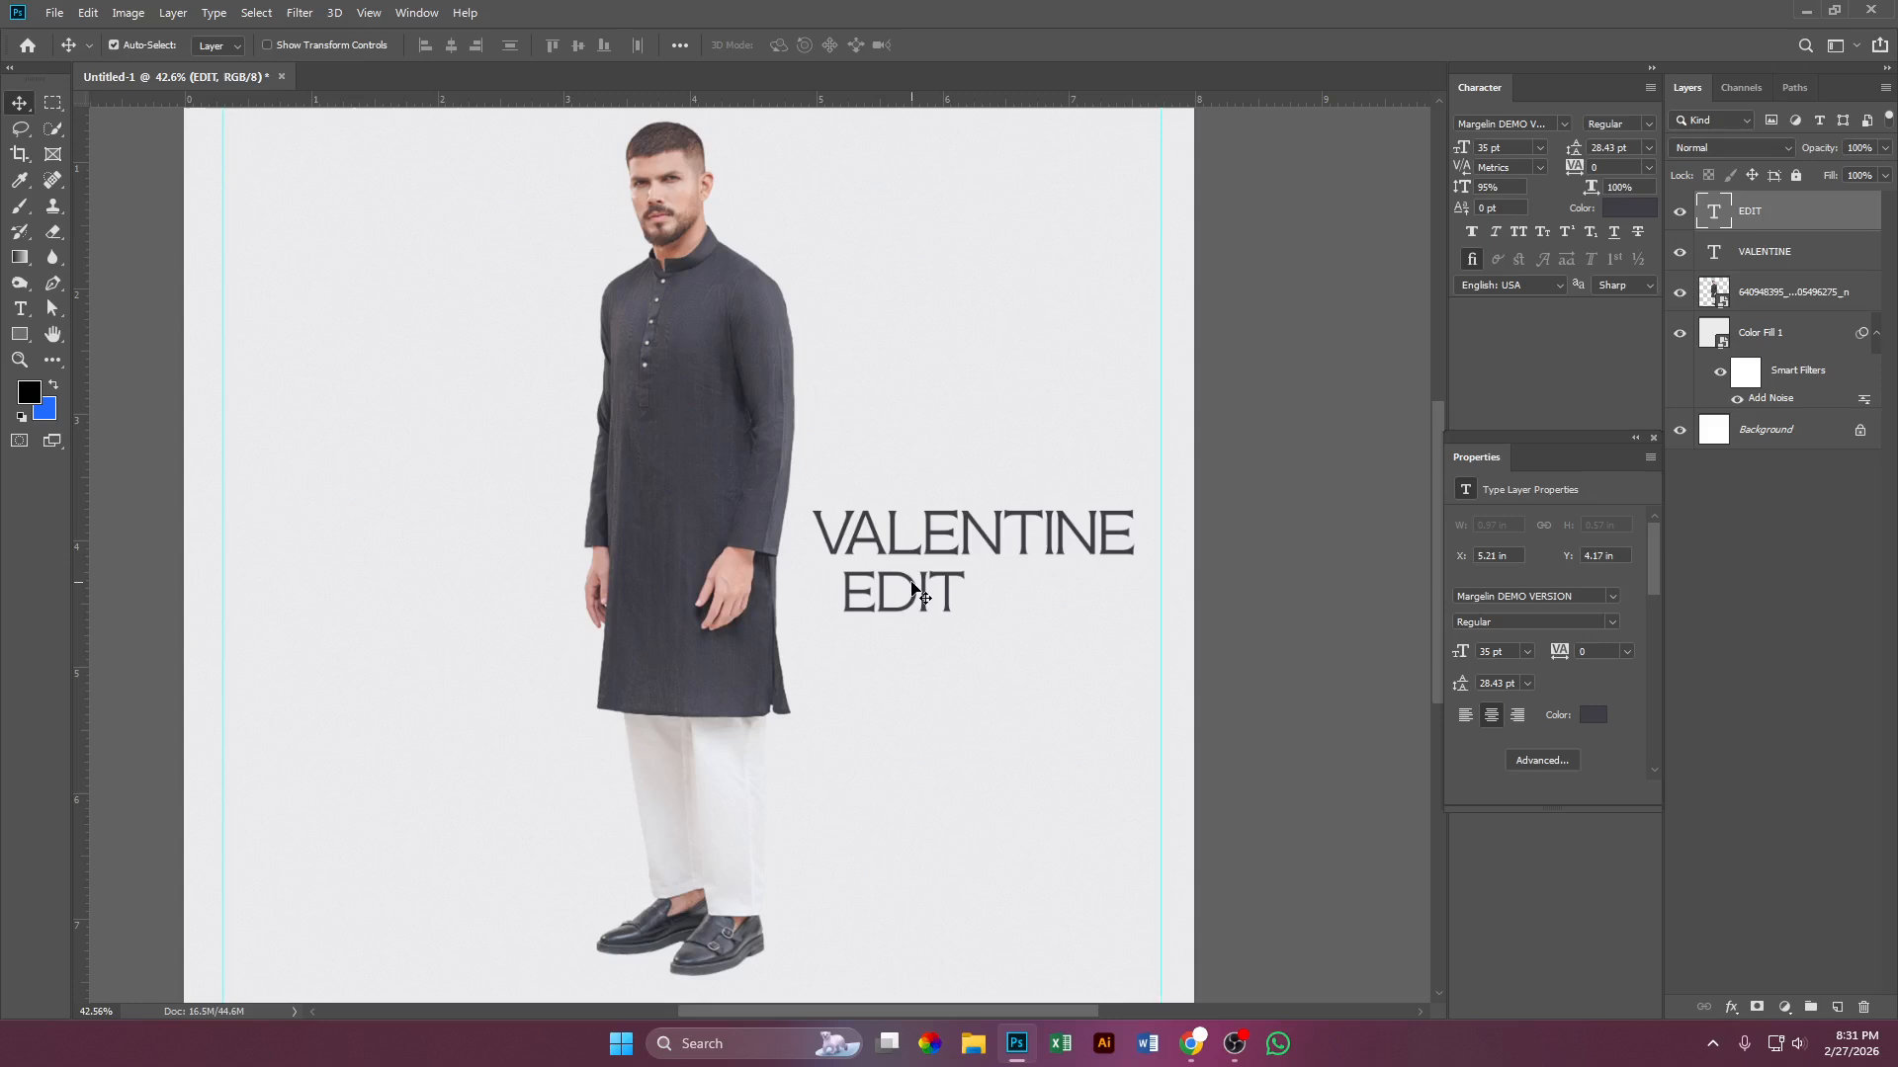
Step: Nudge the EDIT text slightly right and up so it sits close beneath VALENTINE
key(Right)
key(Right)
key(Up)
key(Up)
key(Up)
key(Up)
key(Up)
key(Up)
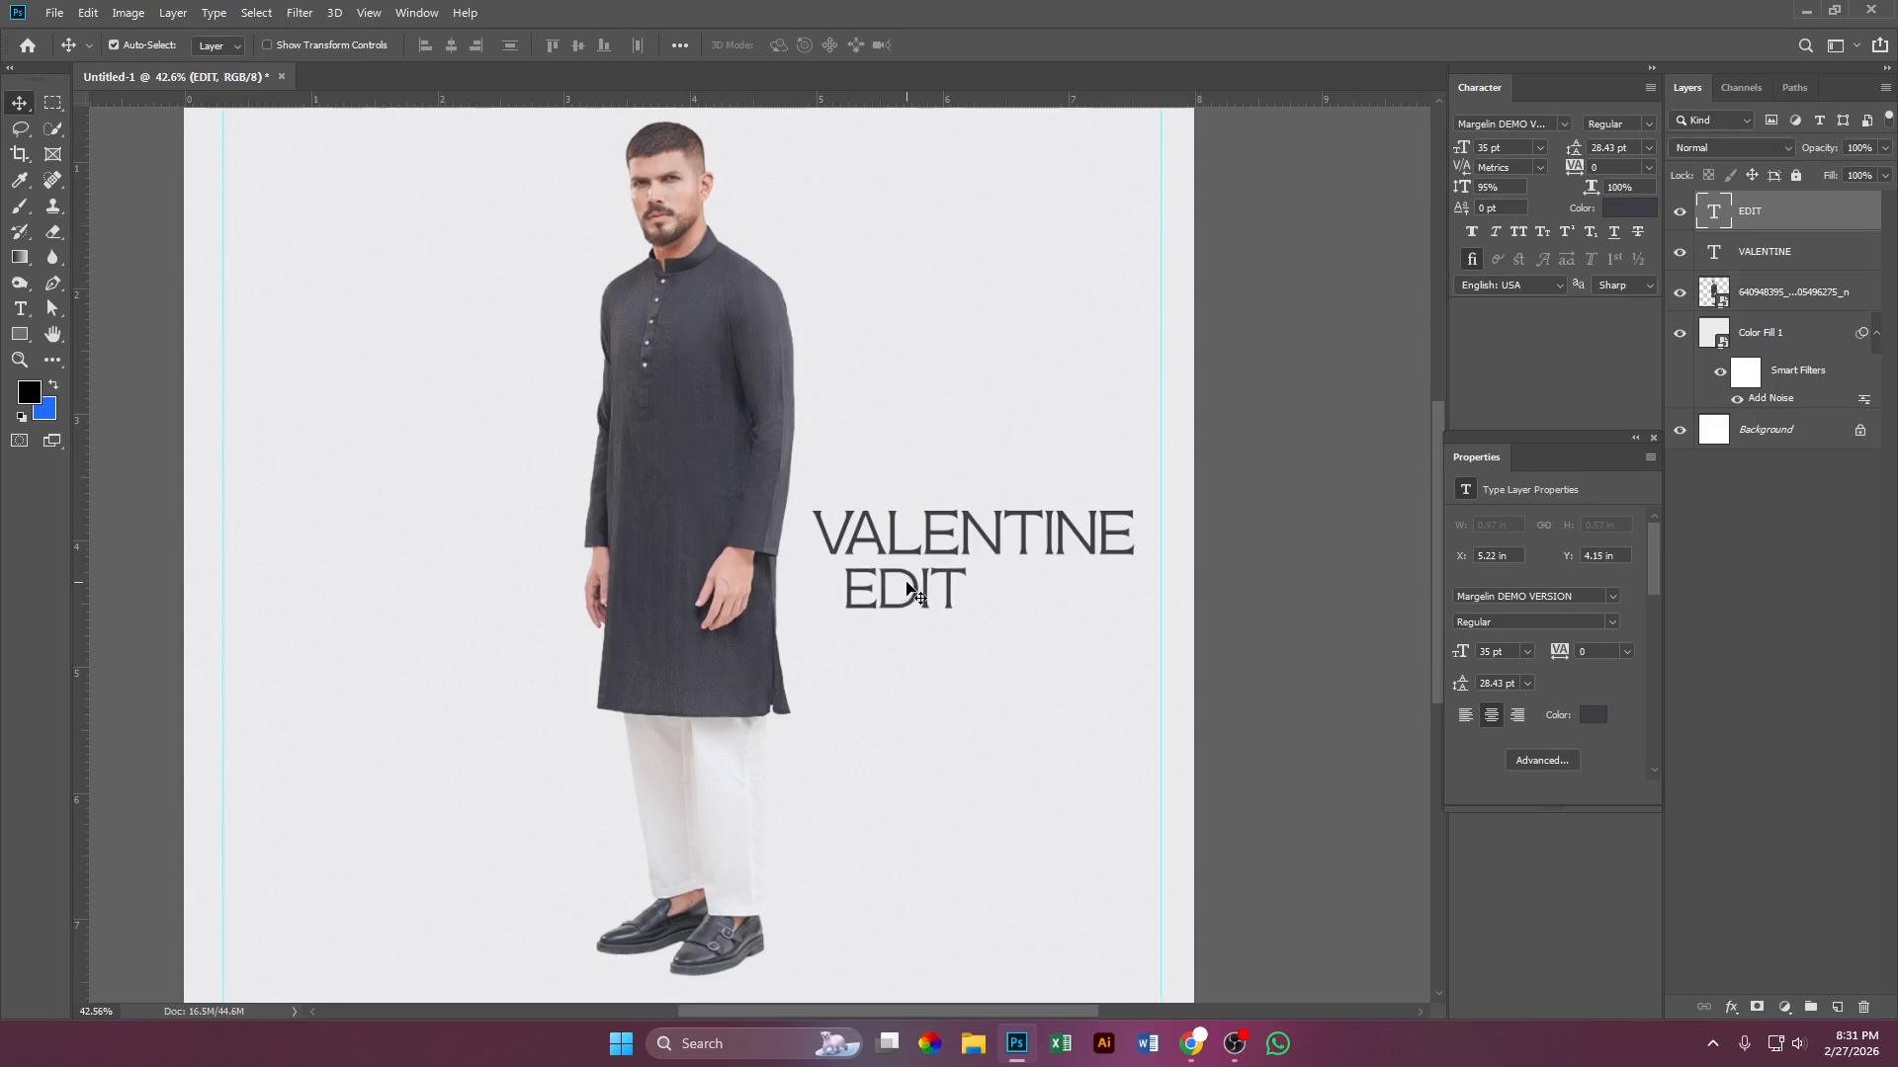
key(Up)
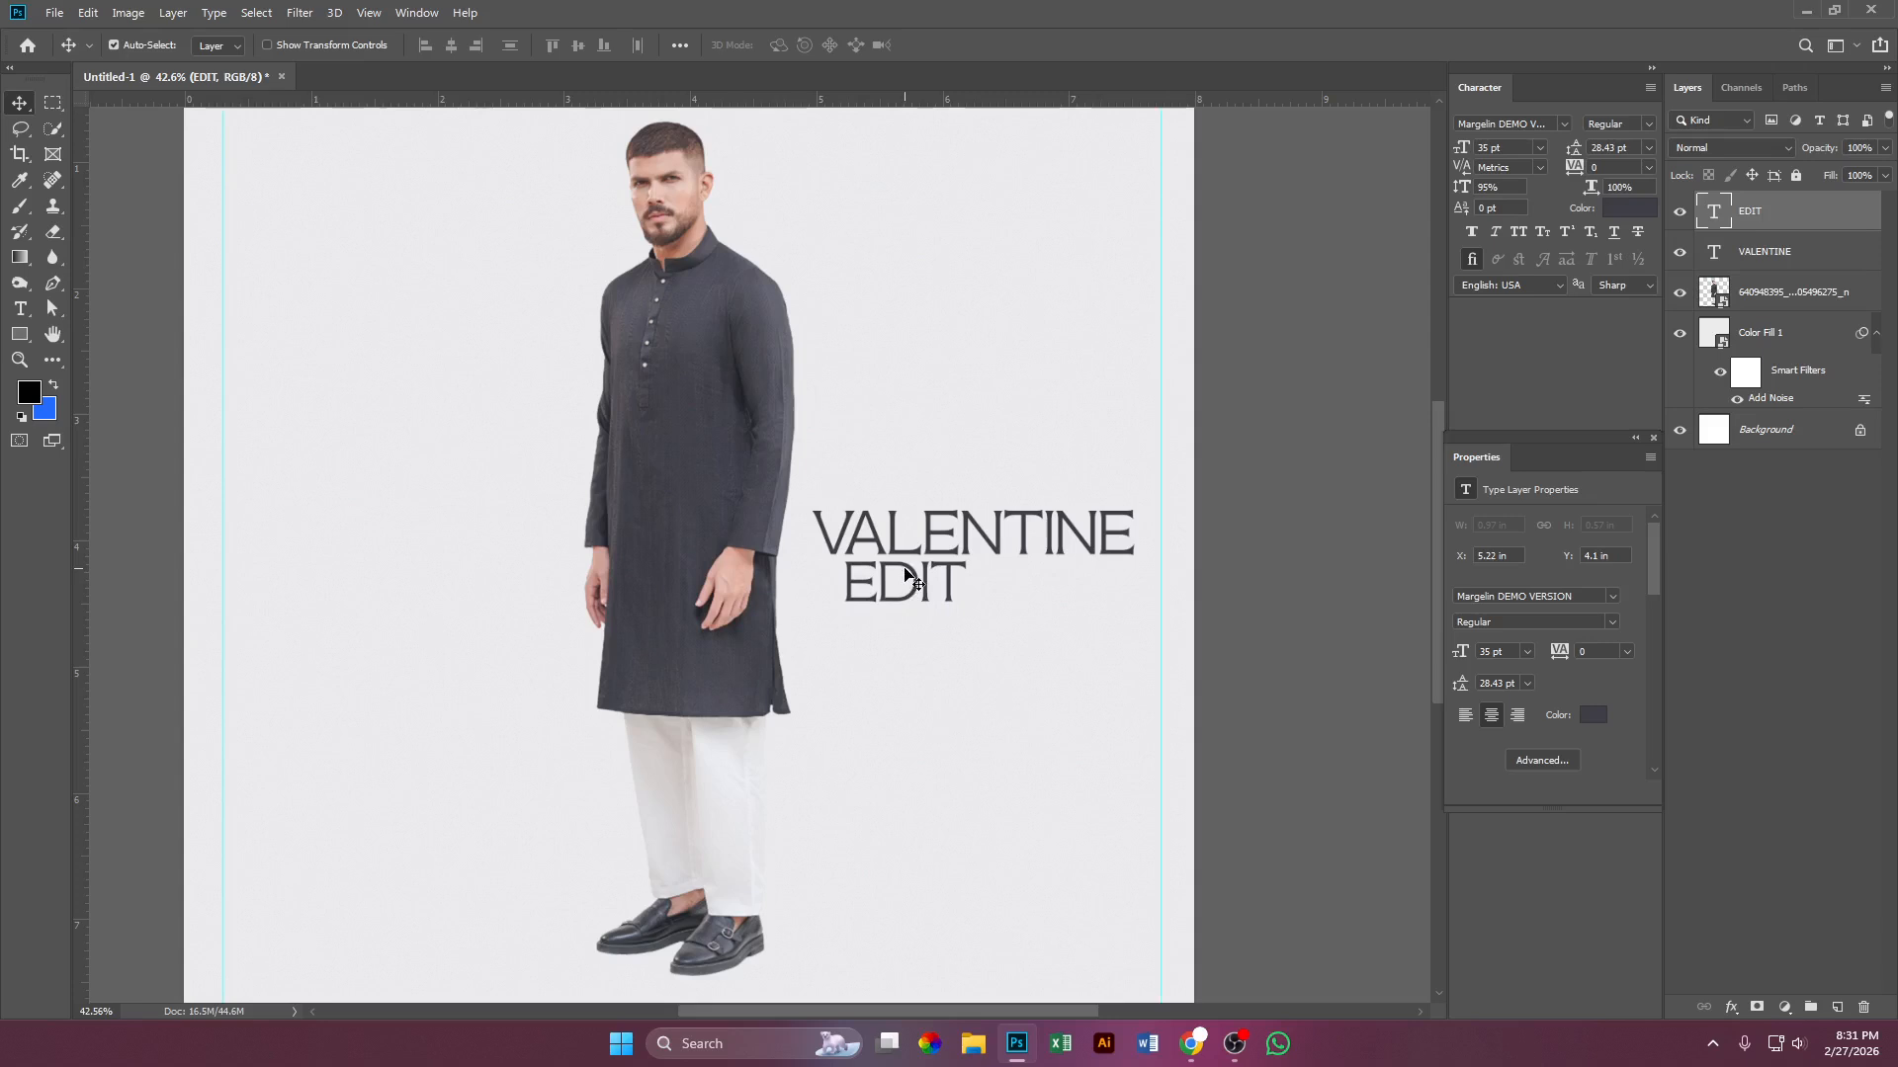
Step: Reduce the EDIT text to 32 pt and nudge it up to tighten the gap below VALENTINE
click(1528, 150)
text(32)
key(Return)
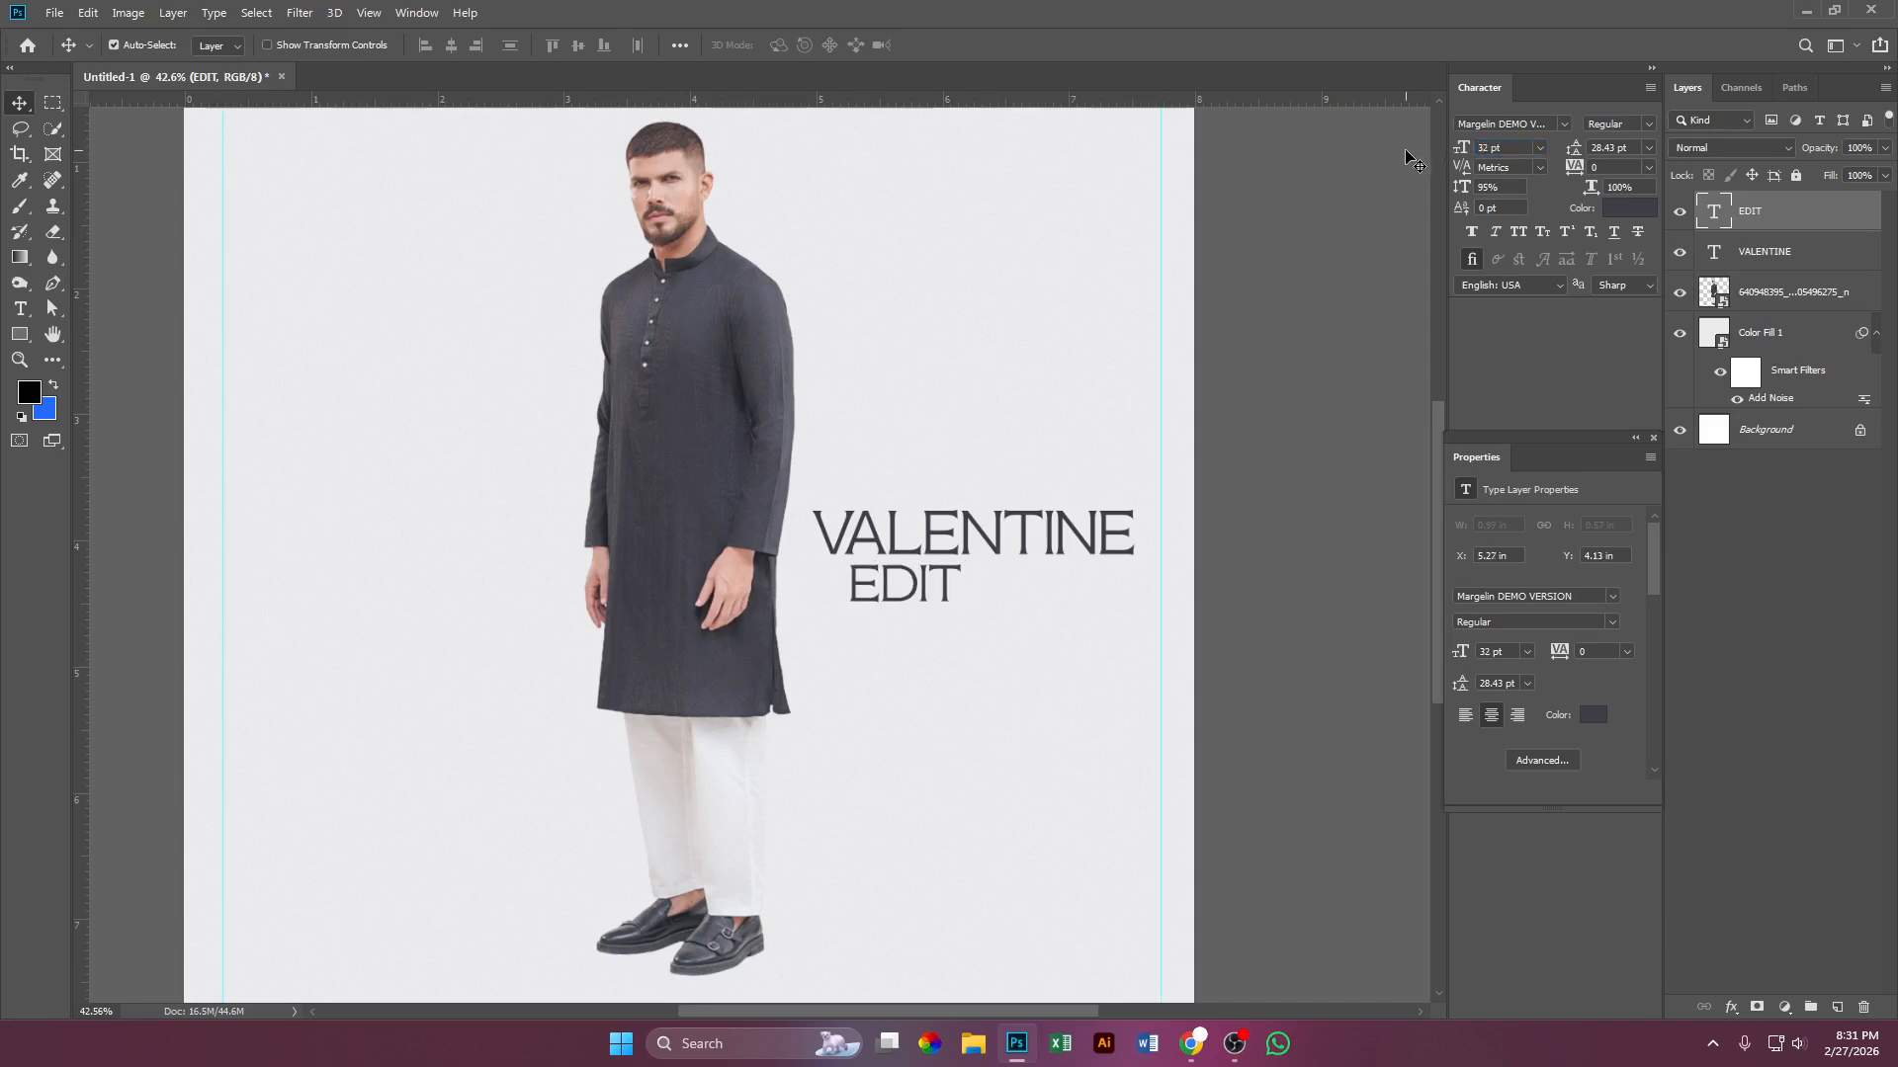
key(Up)
key(Up)
key(Up)
key(Up)
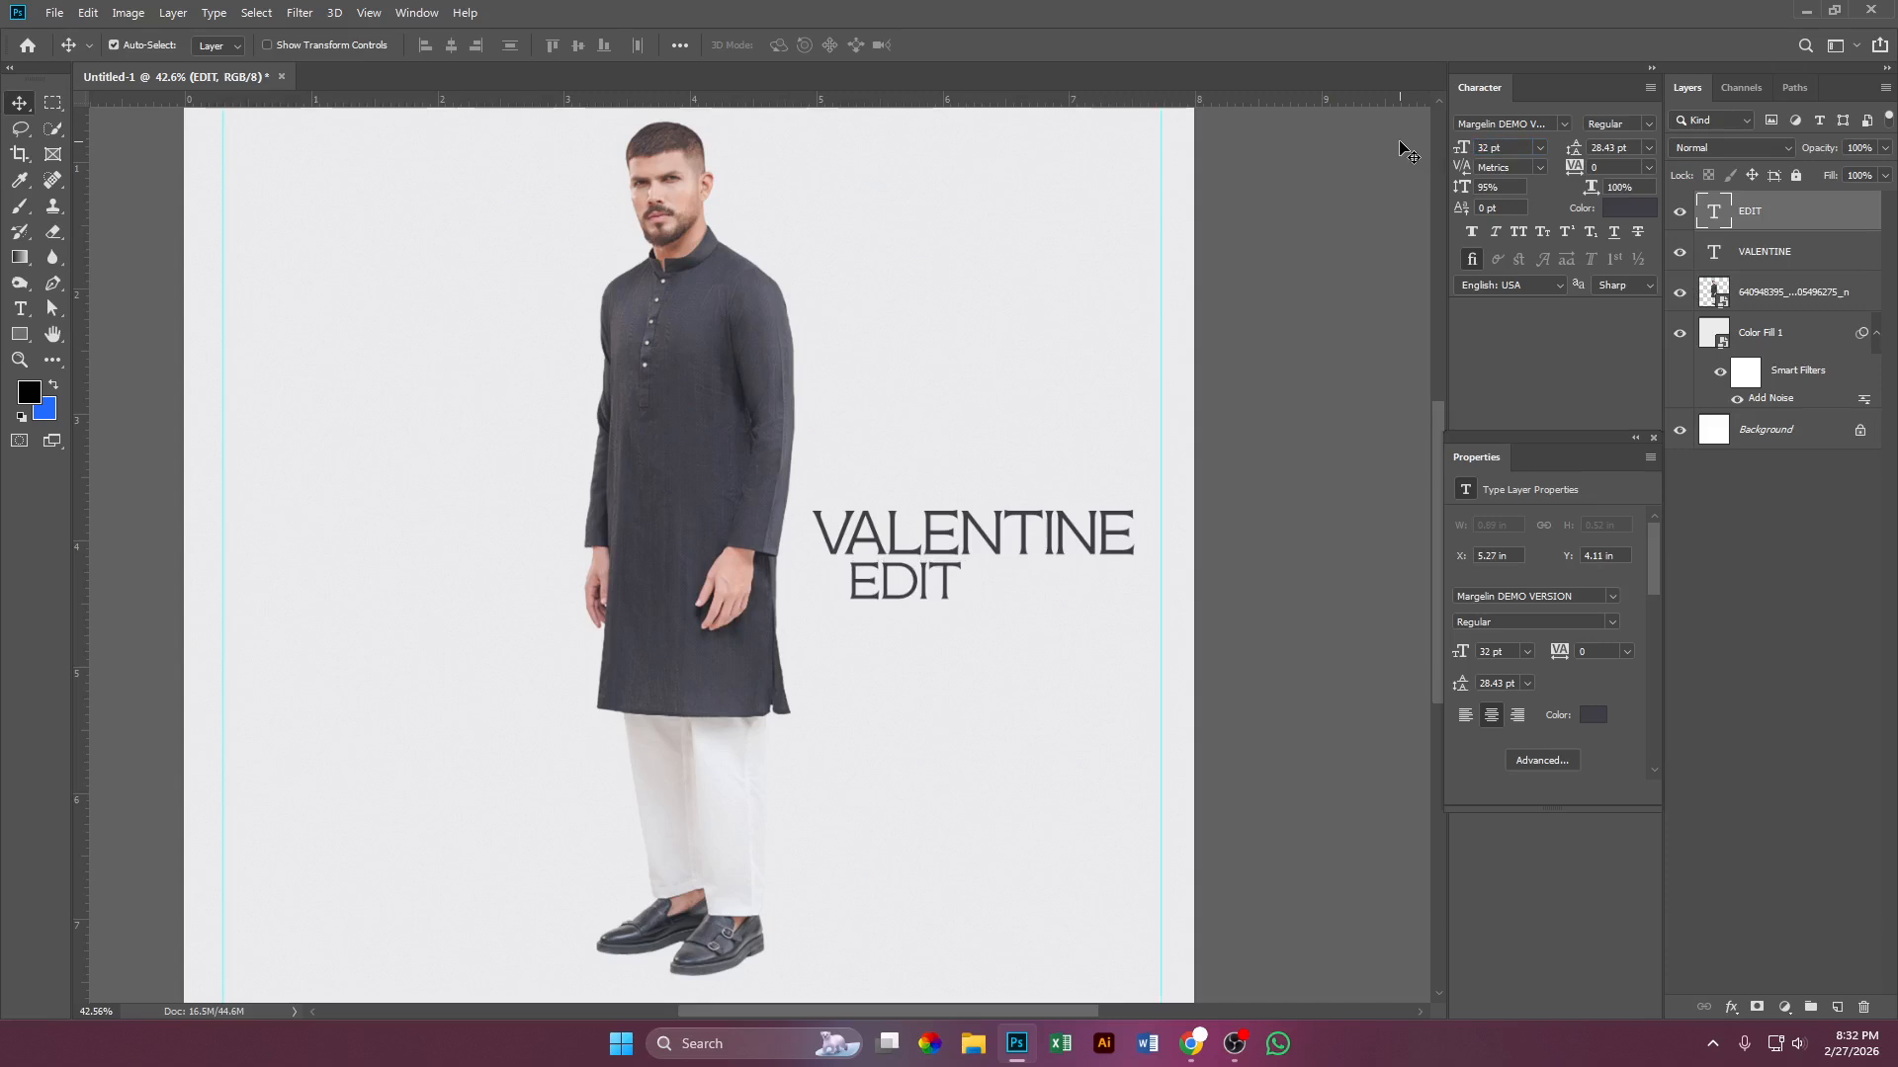
Step: Add a new text layer below EDIT reading CURATED WITH LOVE, broken into two lines after CURATED
scroll(958, 610, up, 4)
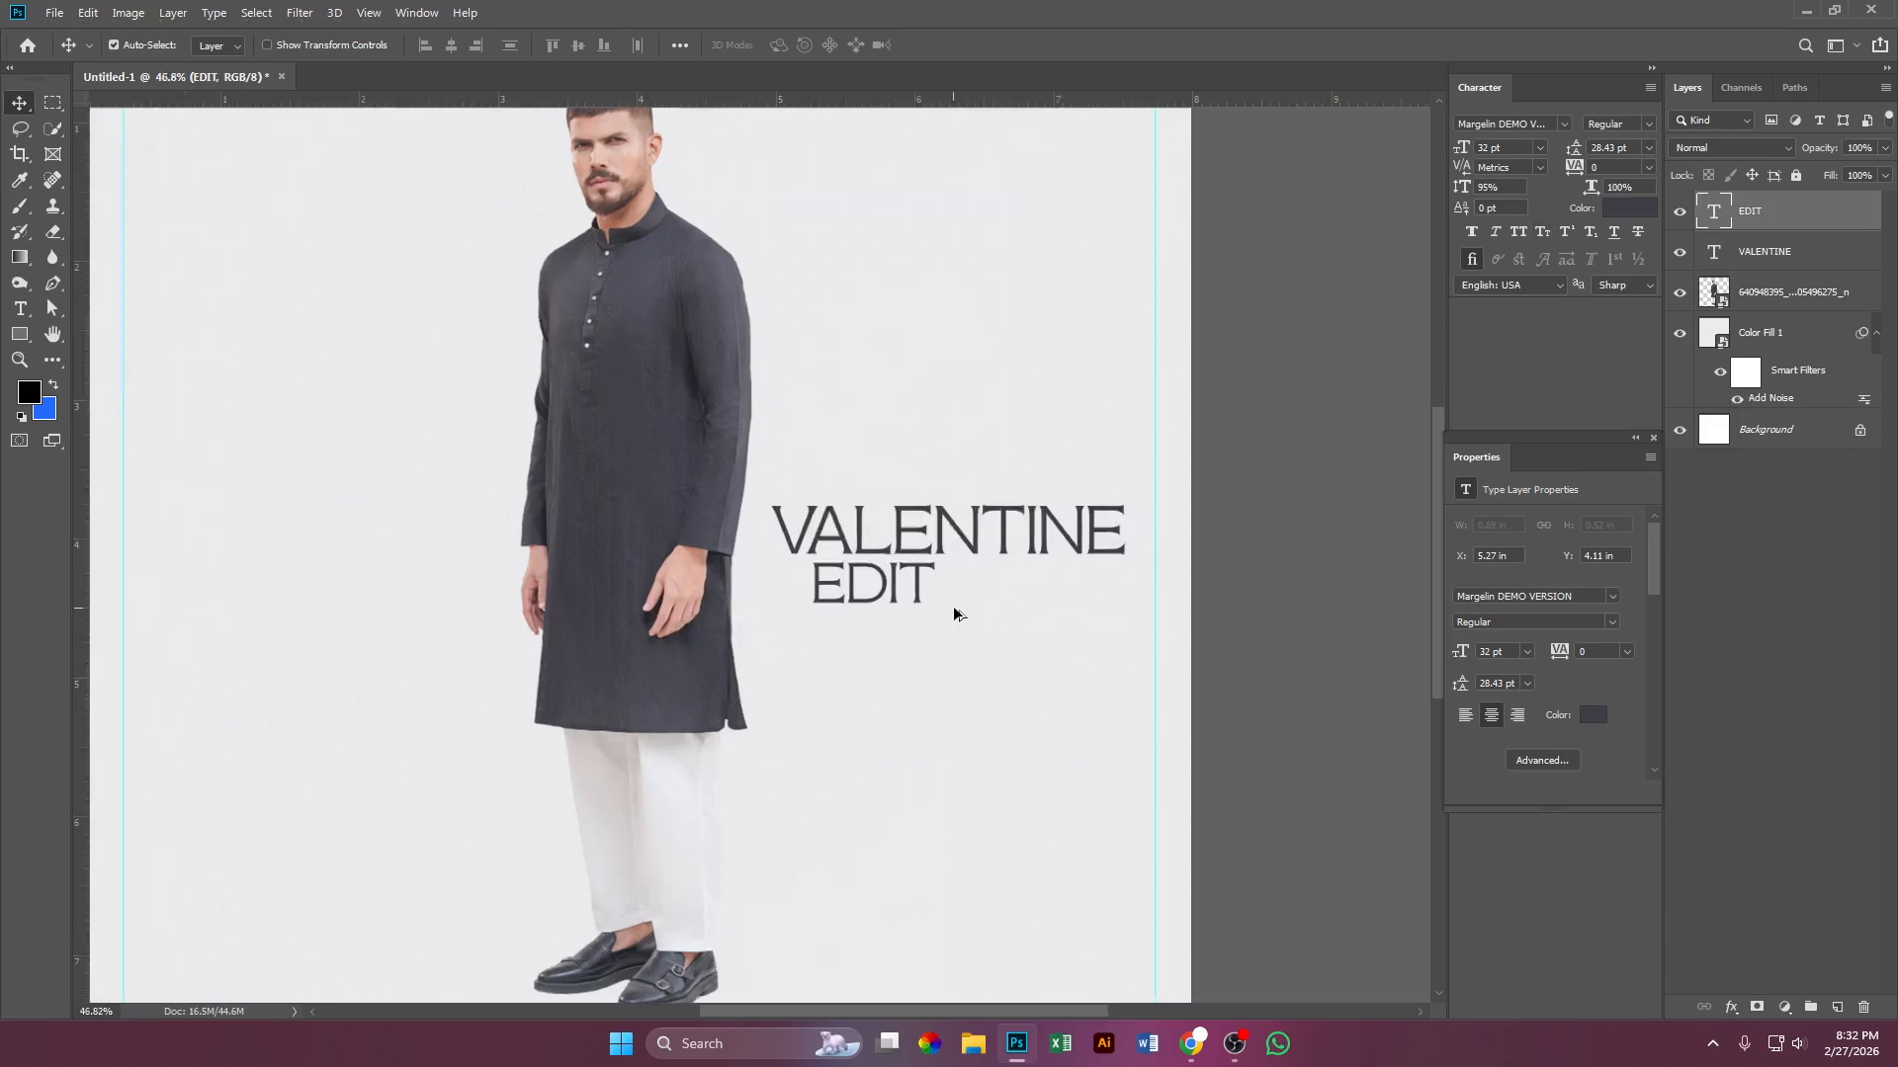
drag(986, 627, 843, 613)
scroll(903, 633, up, 2)
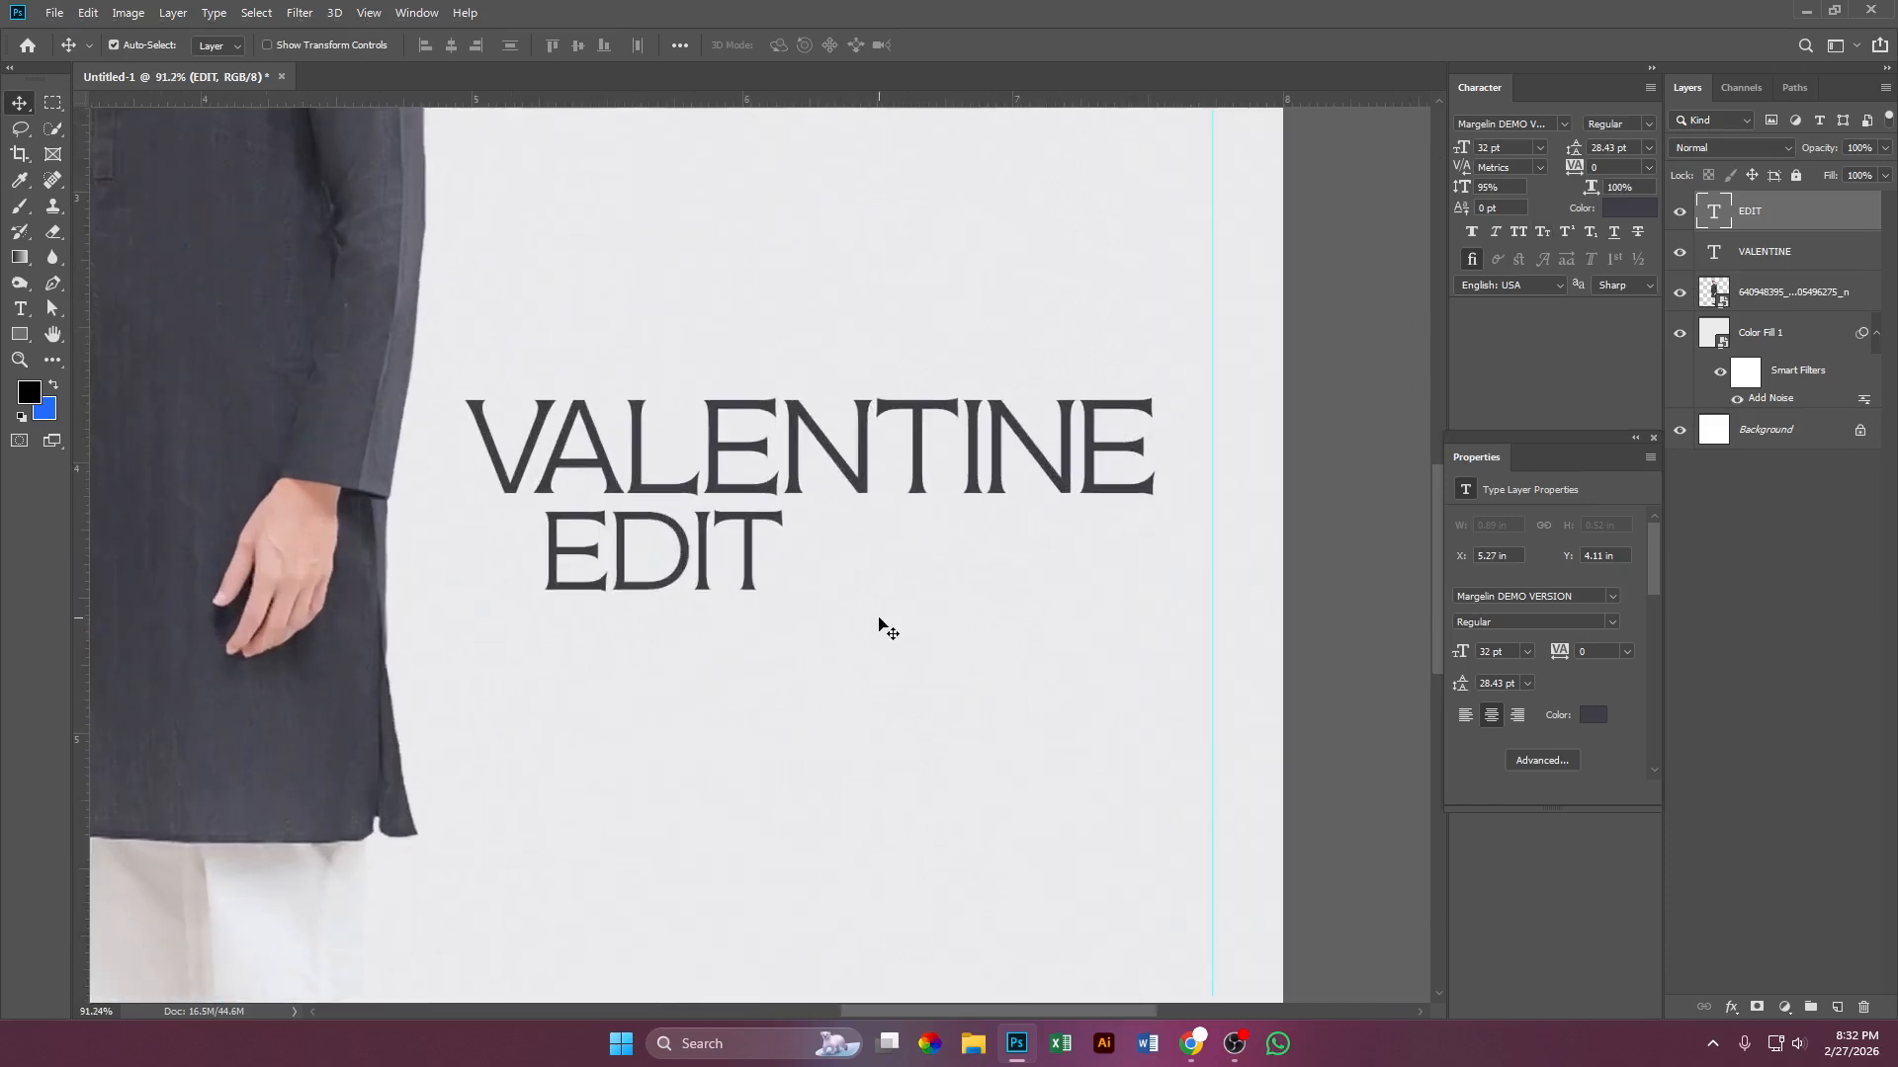
key(t)
click(847, 749)
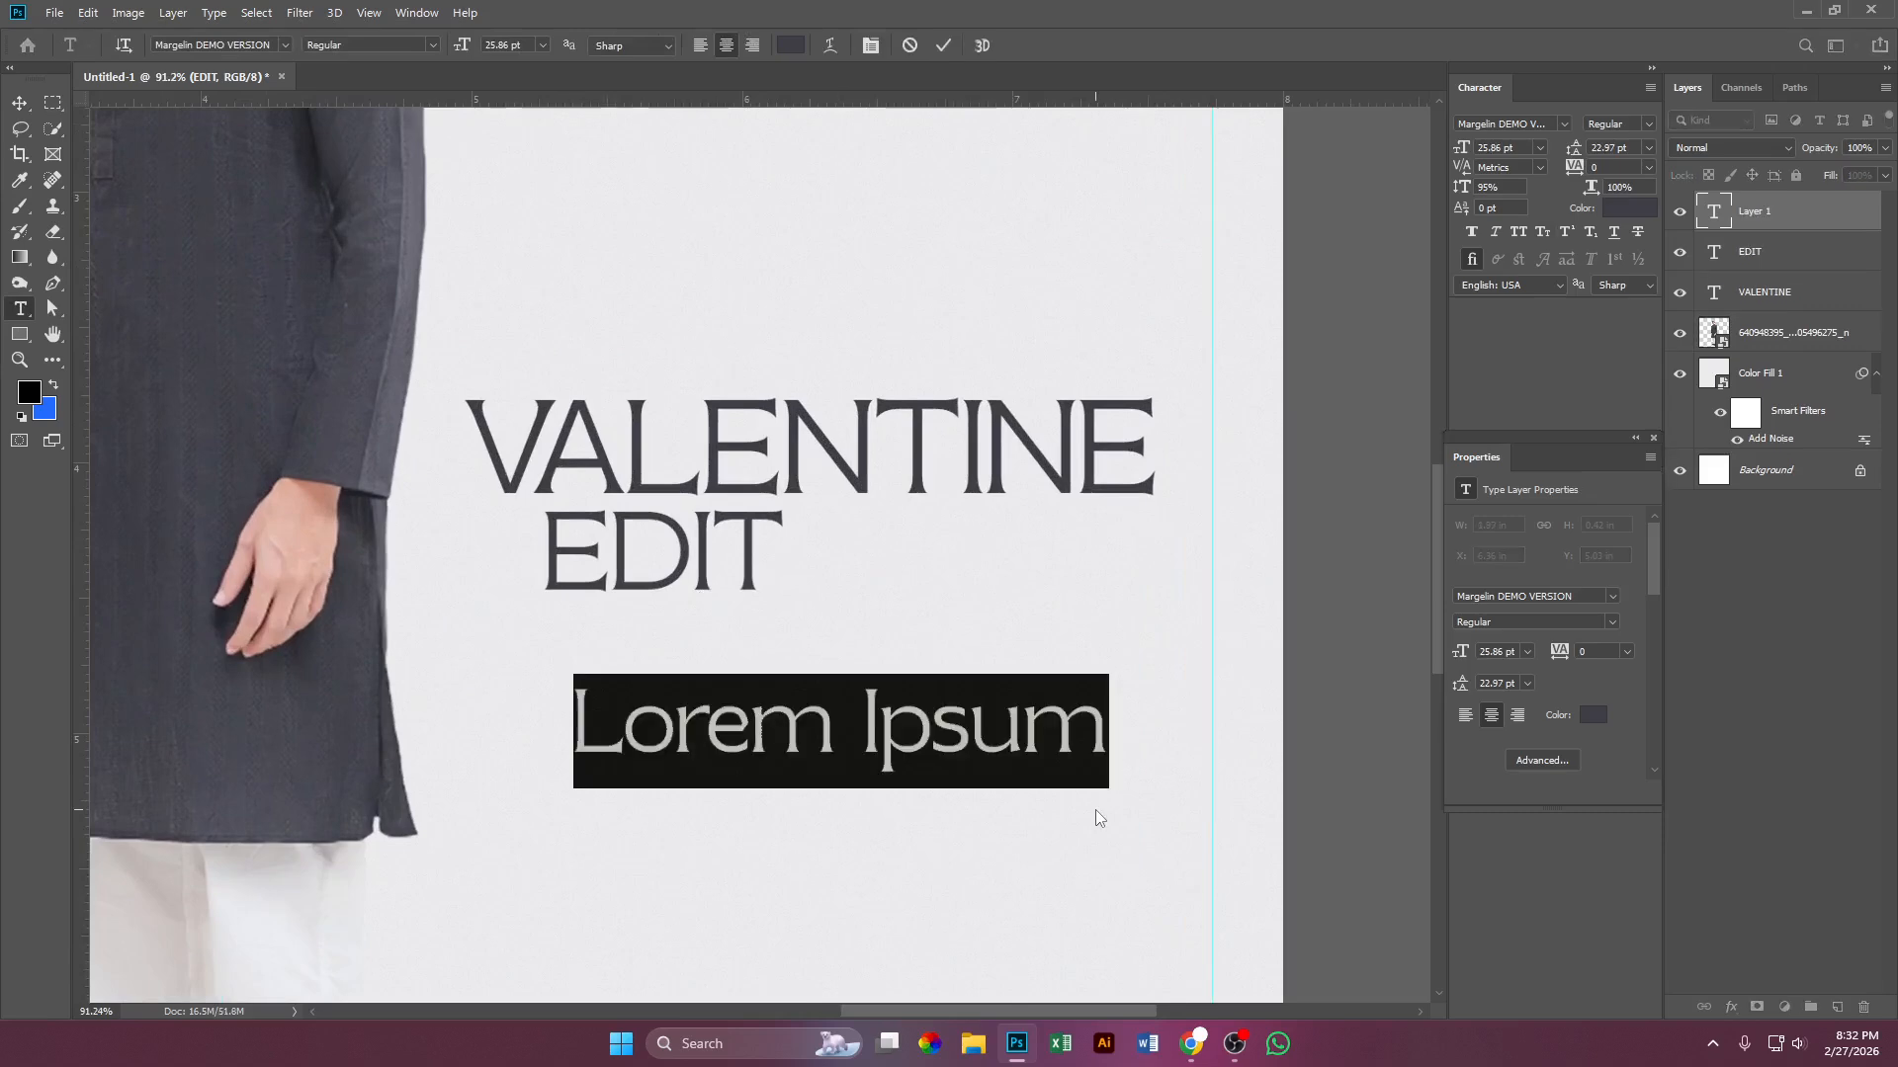
text(CU)
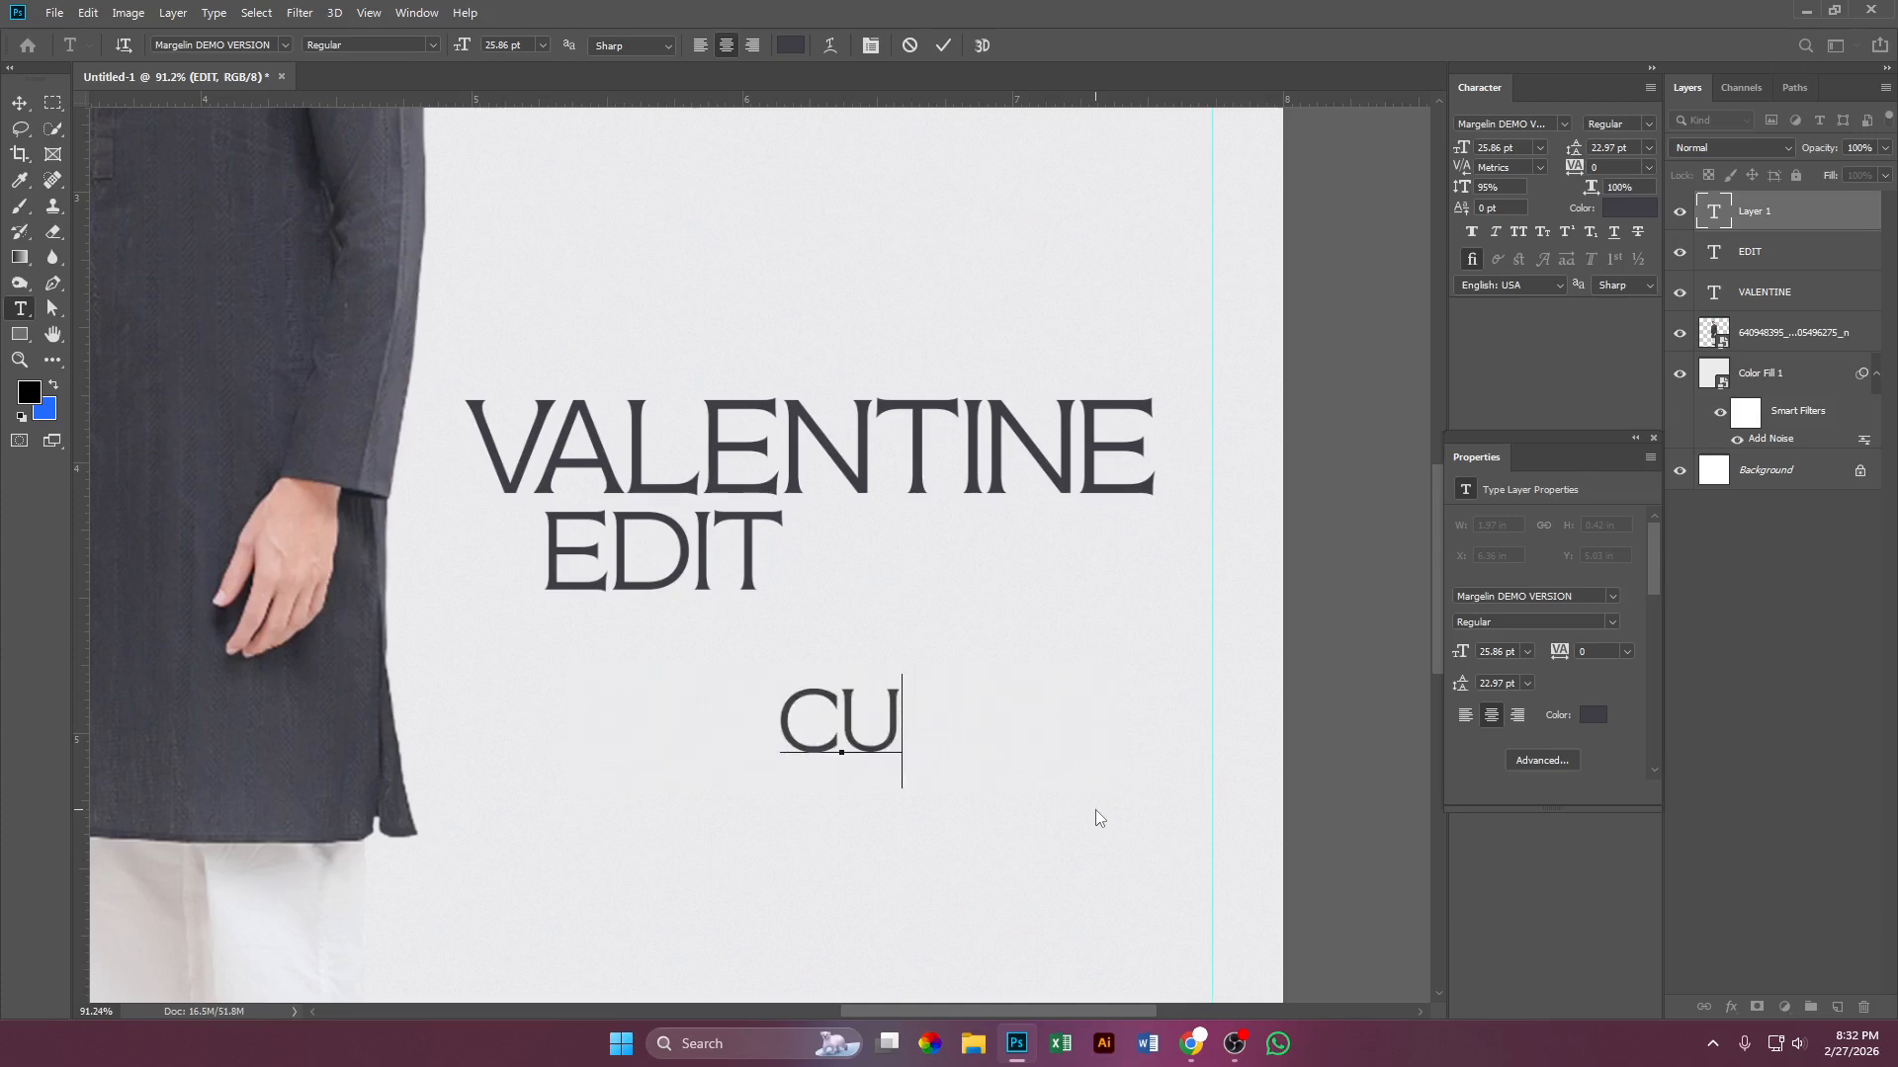
text(RATED )
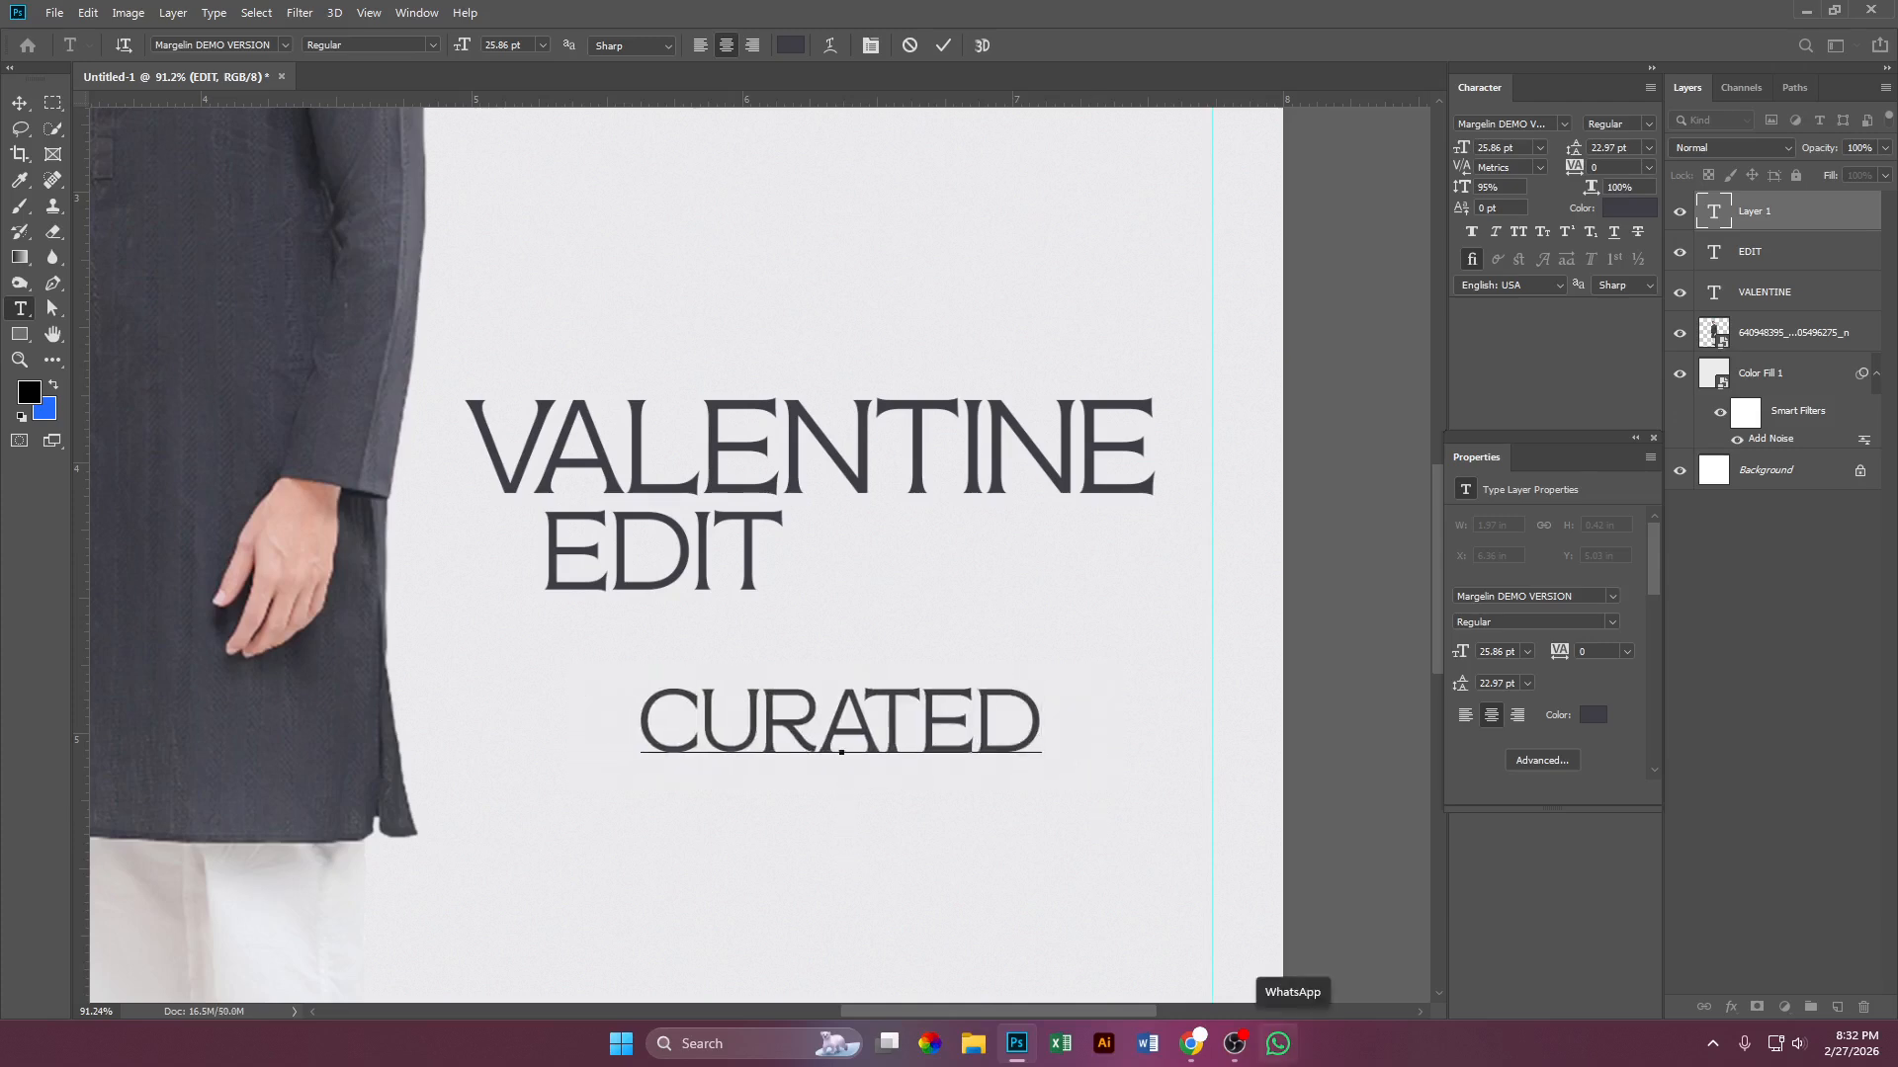
text(WITH )
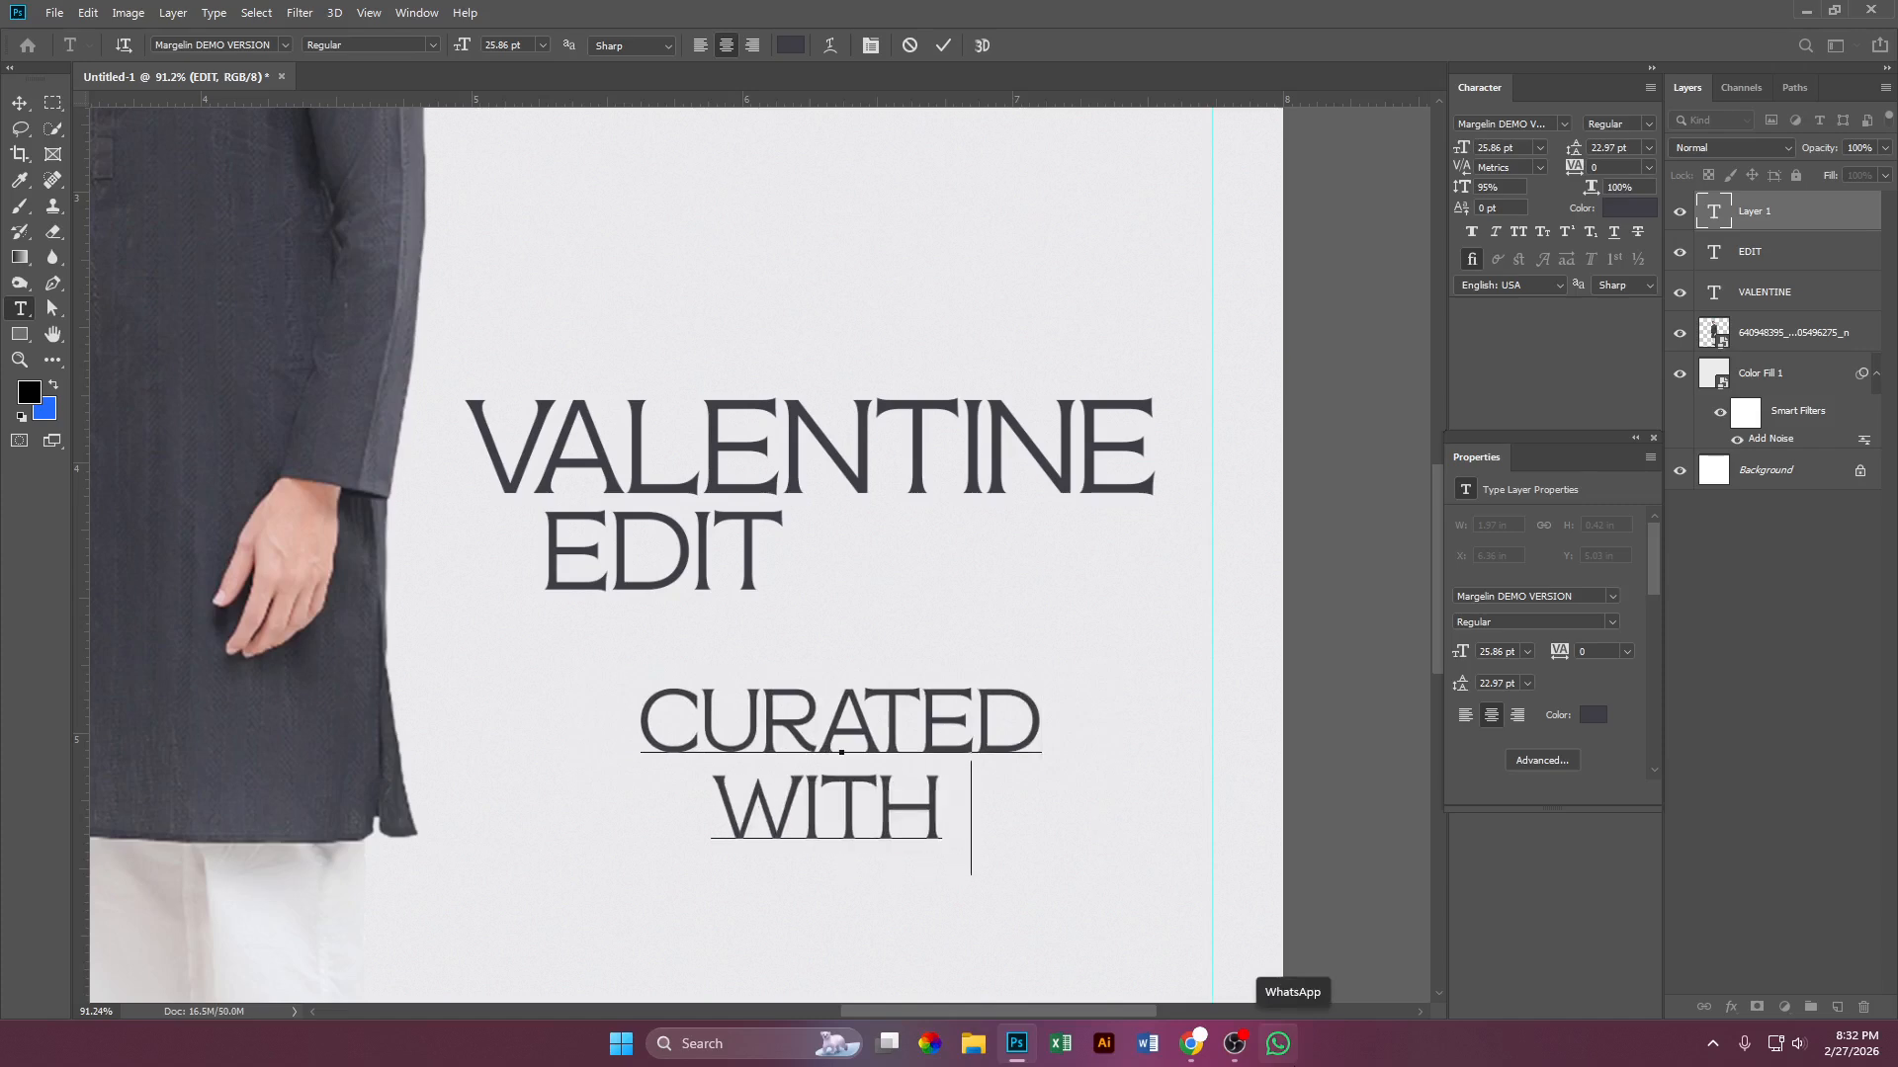
text(LOVE)
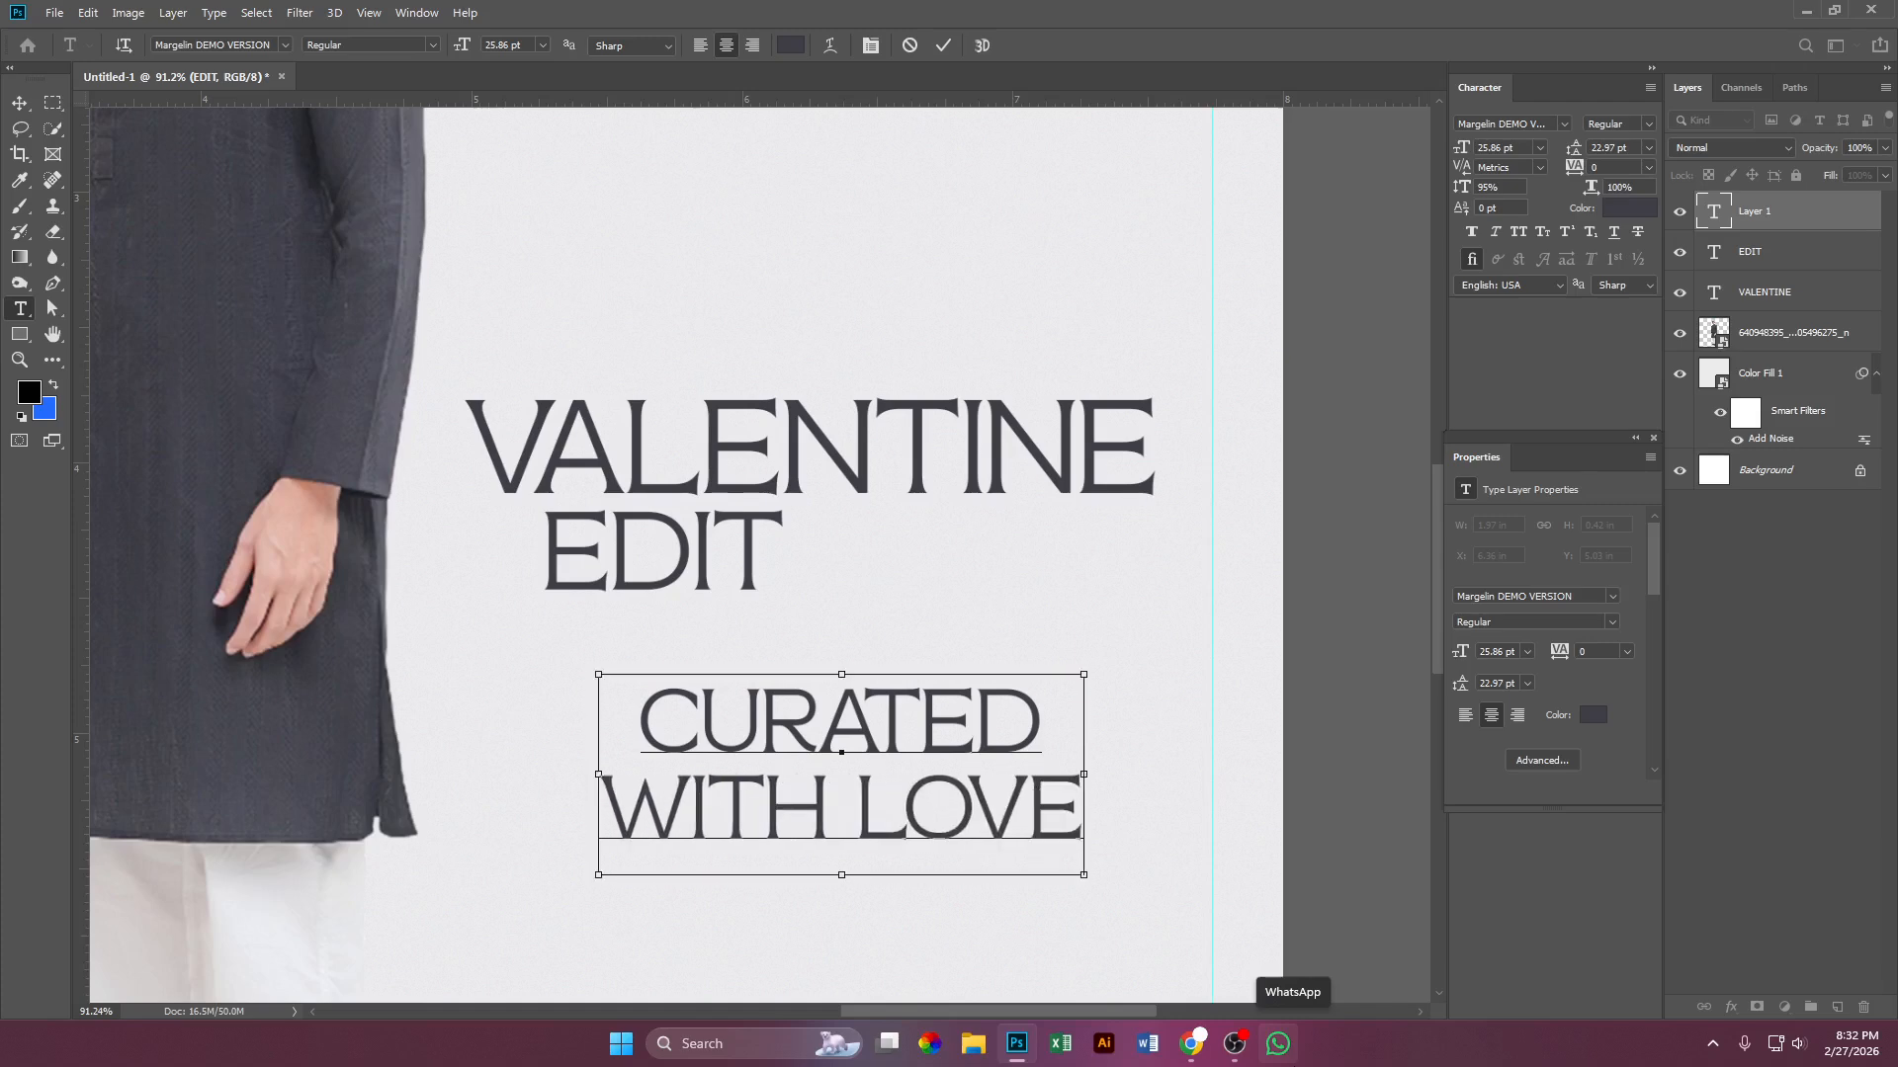
Step: Left-align the CURATED WITH LOVE text and set its font to Outfit Light
key(ctrl+a)
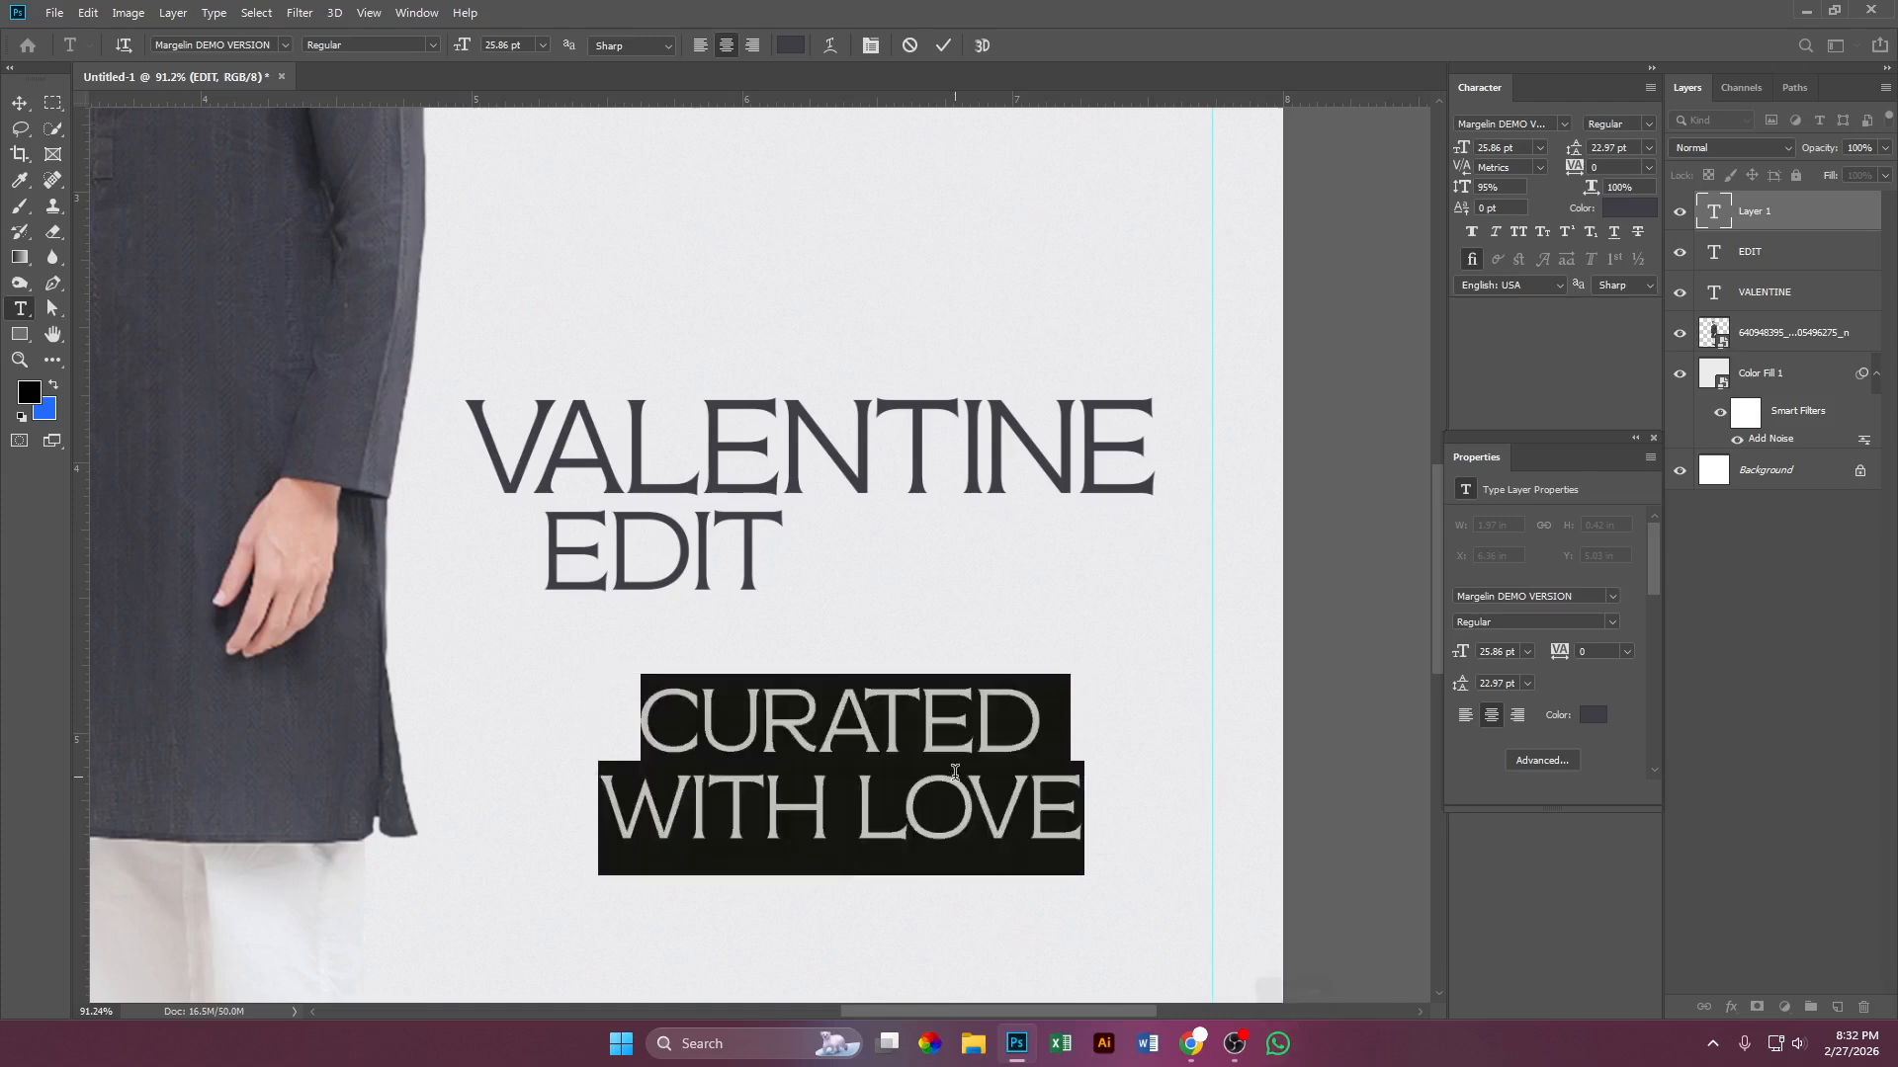
click(700, 46)
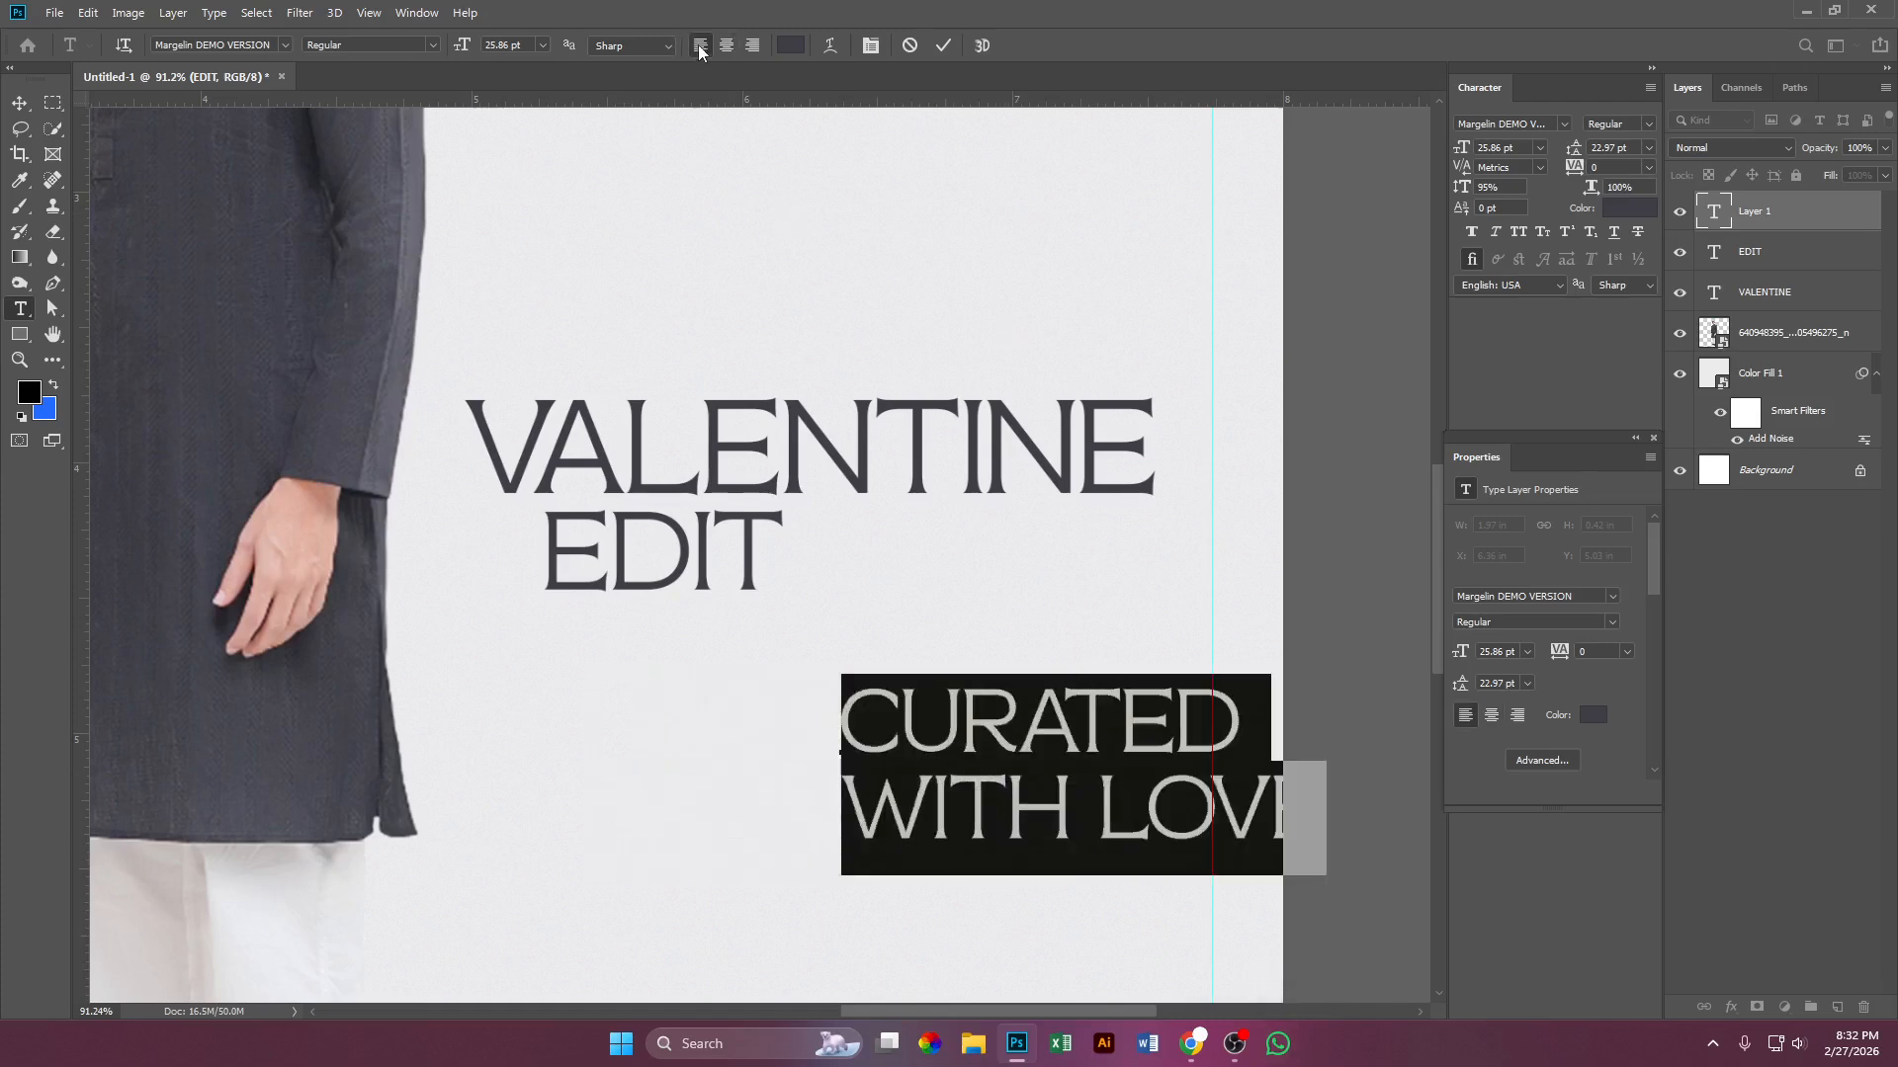
click(283, 46)
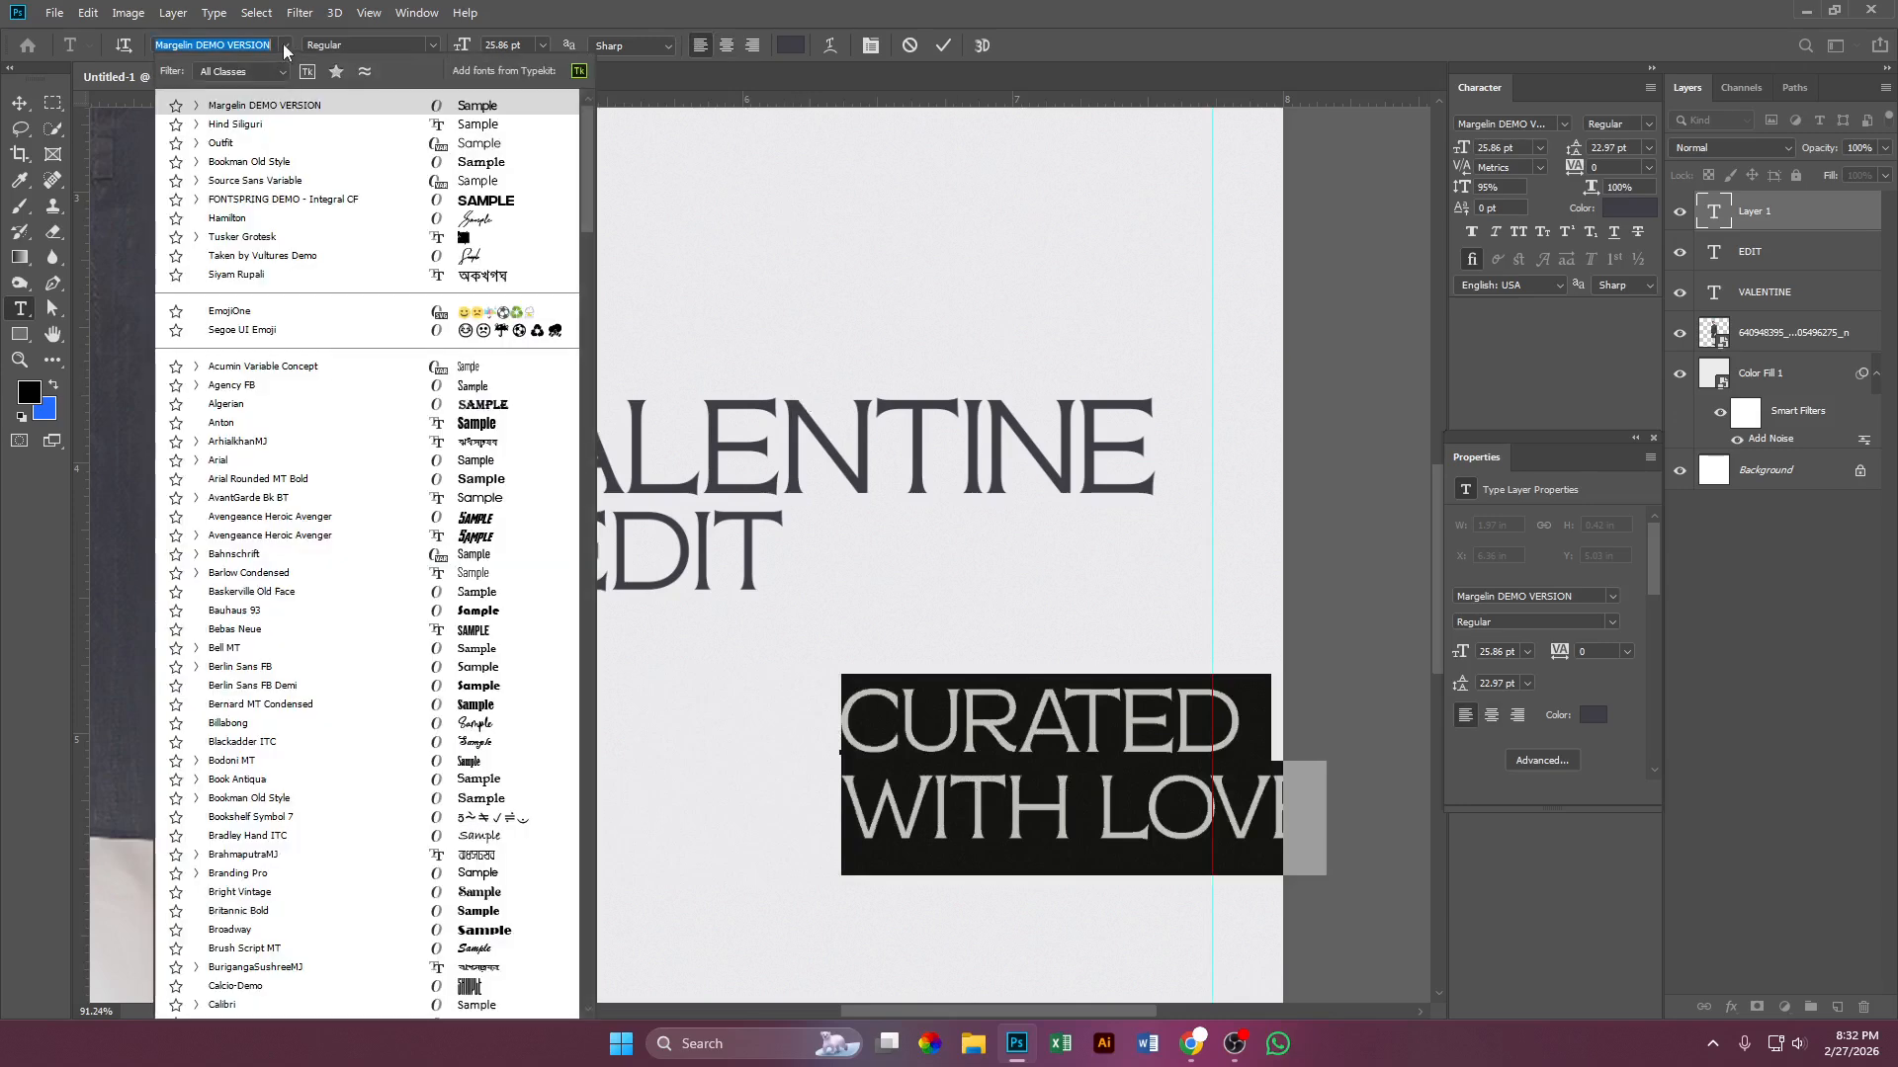
click(229, 145)
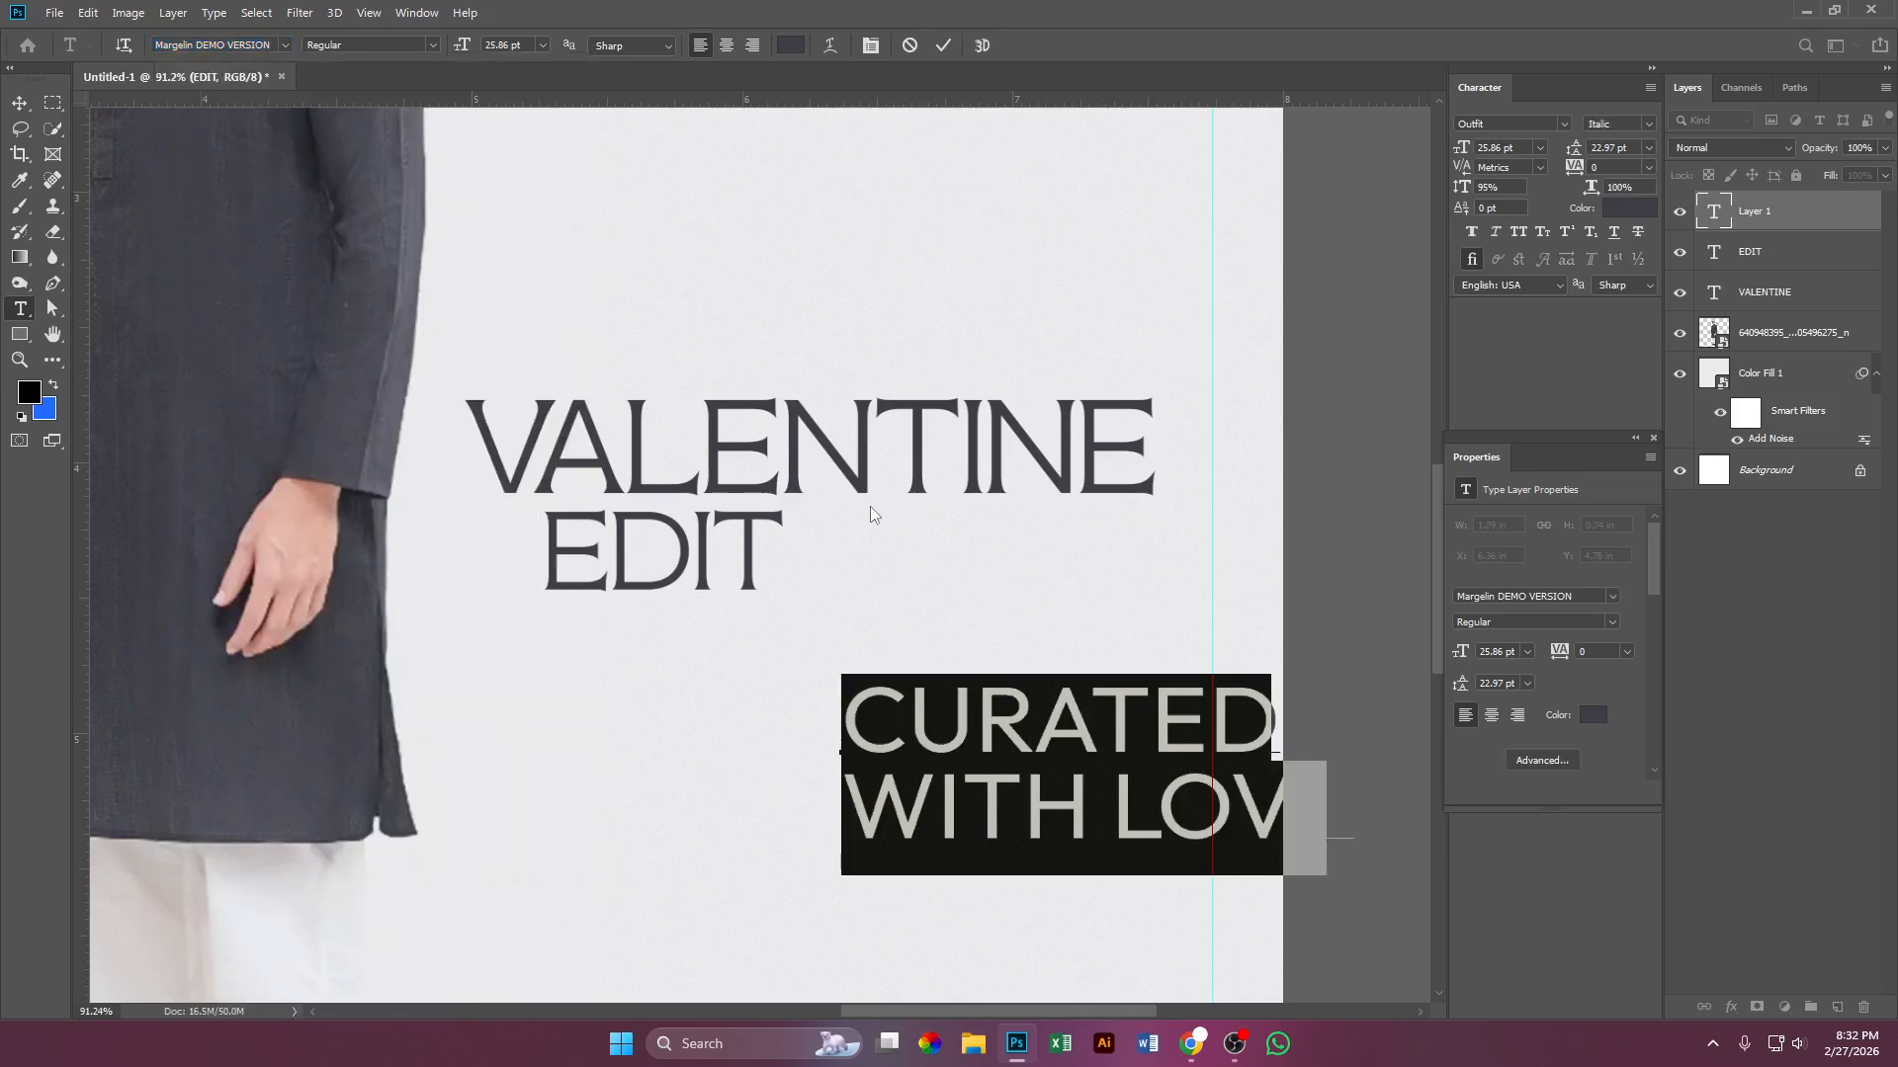
click(1648, 124)
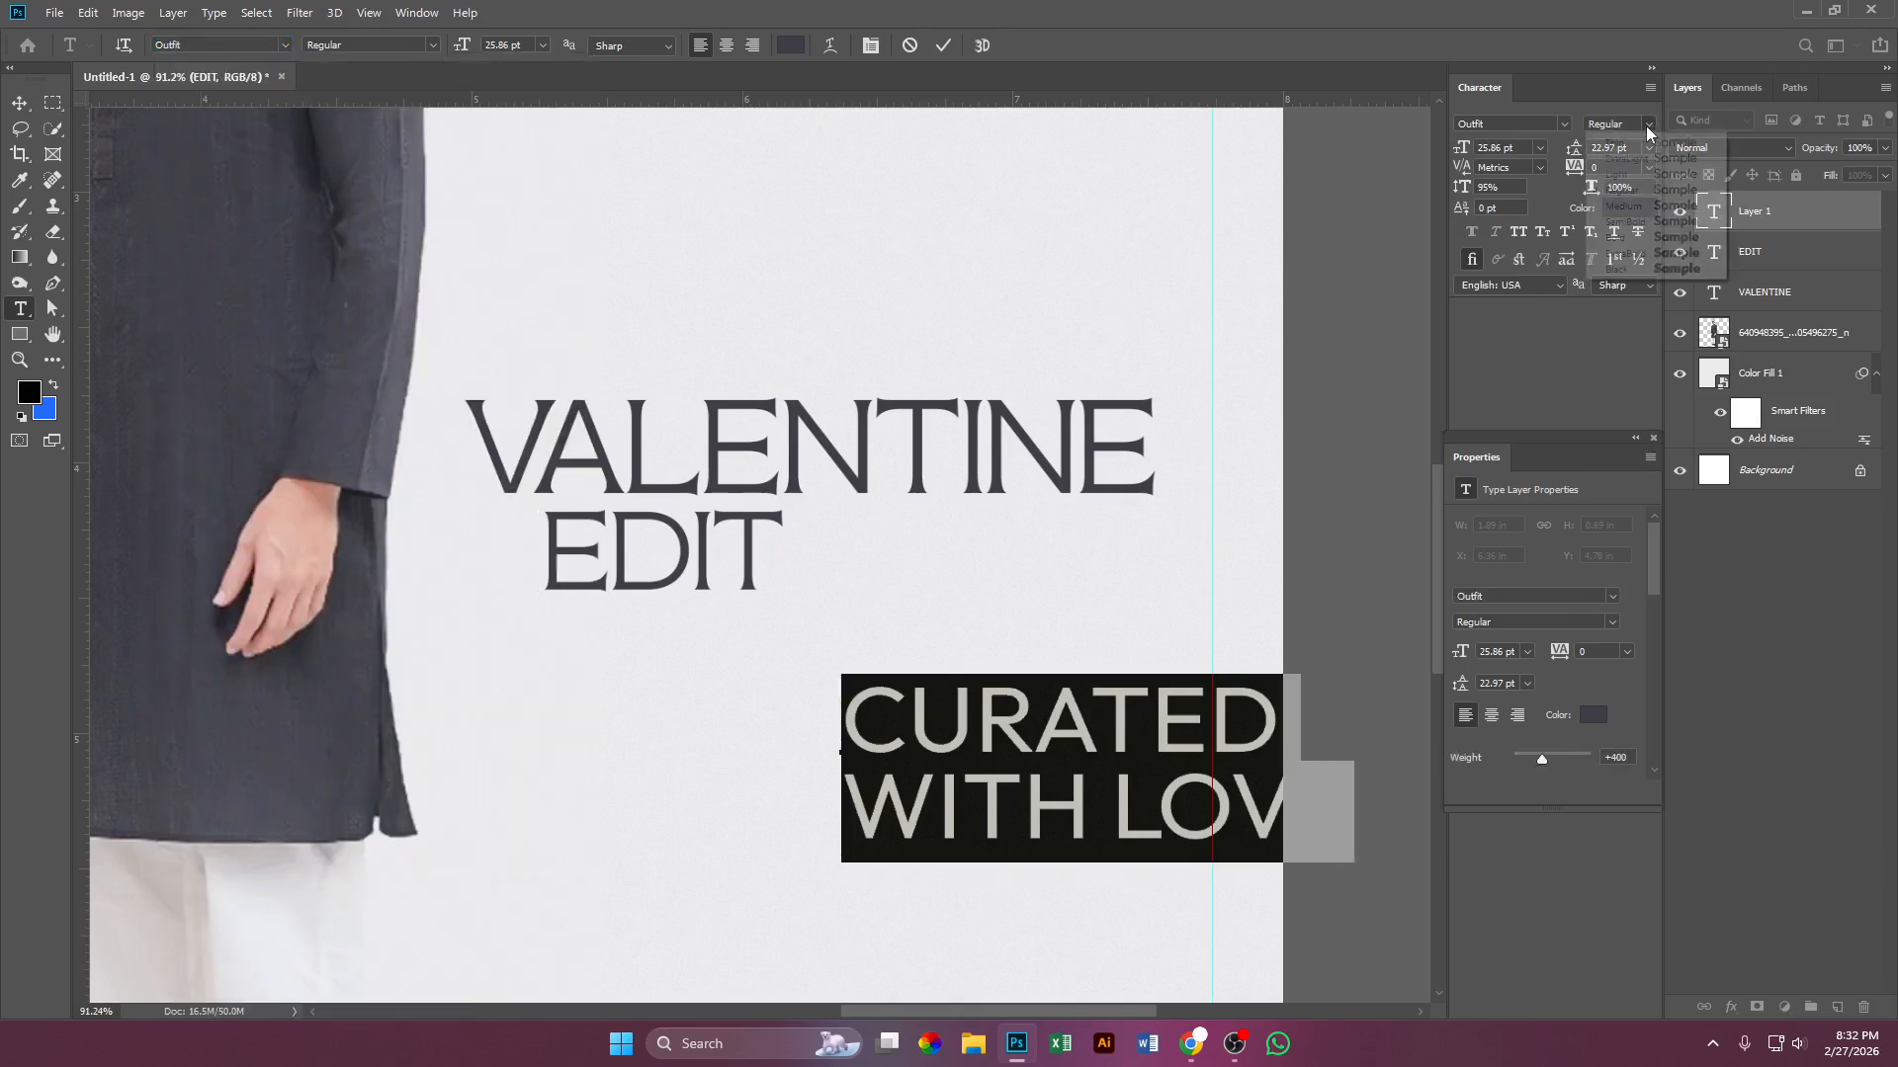
click(1636, 176)
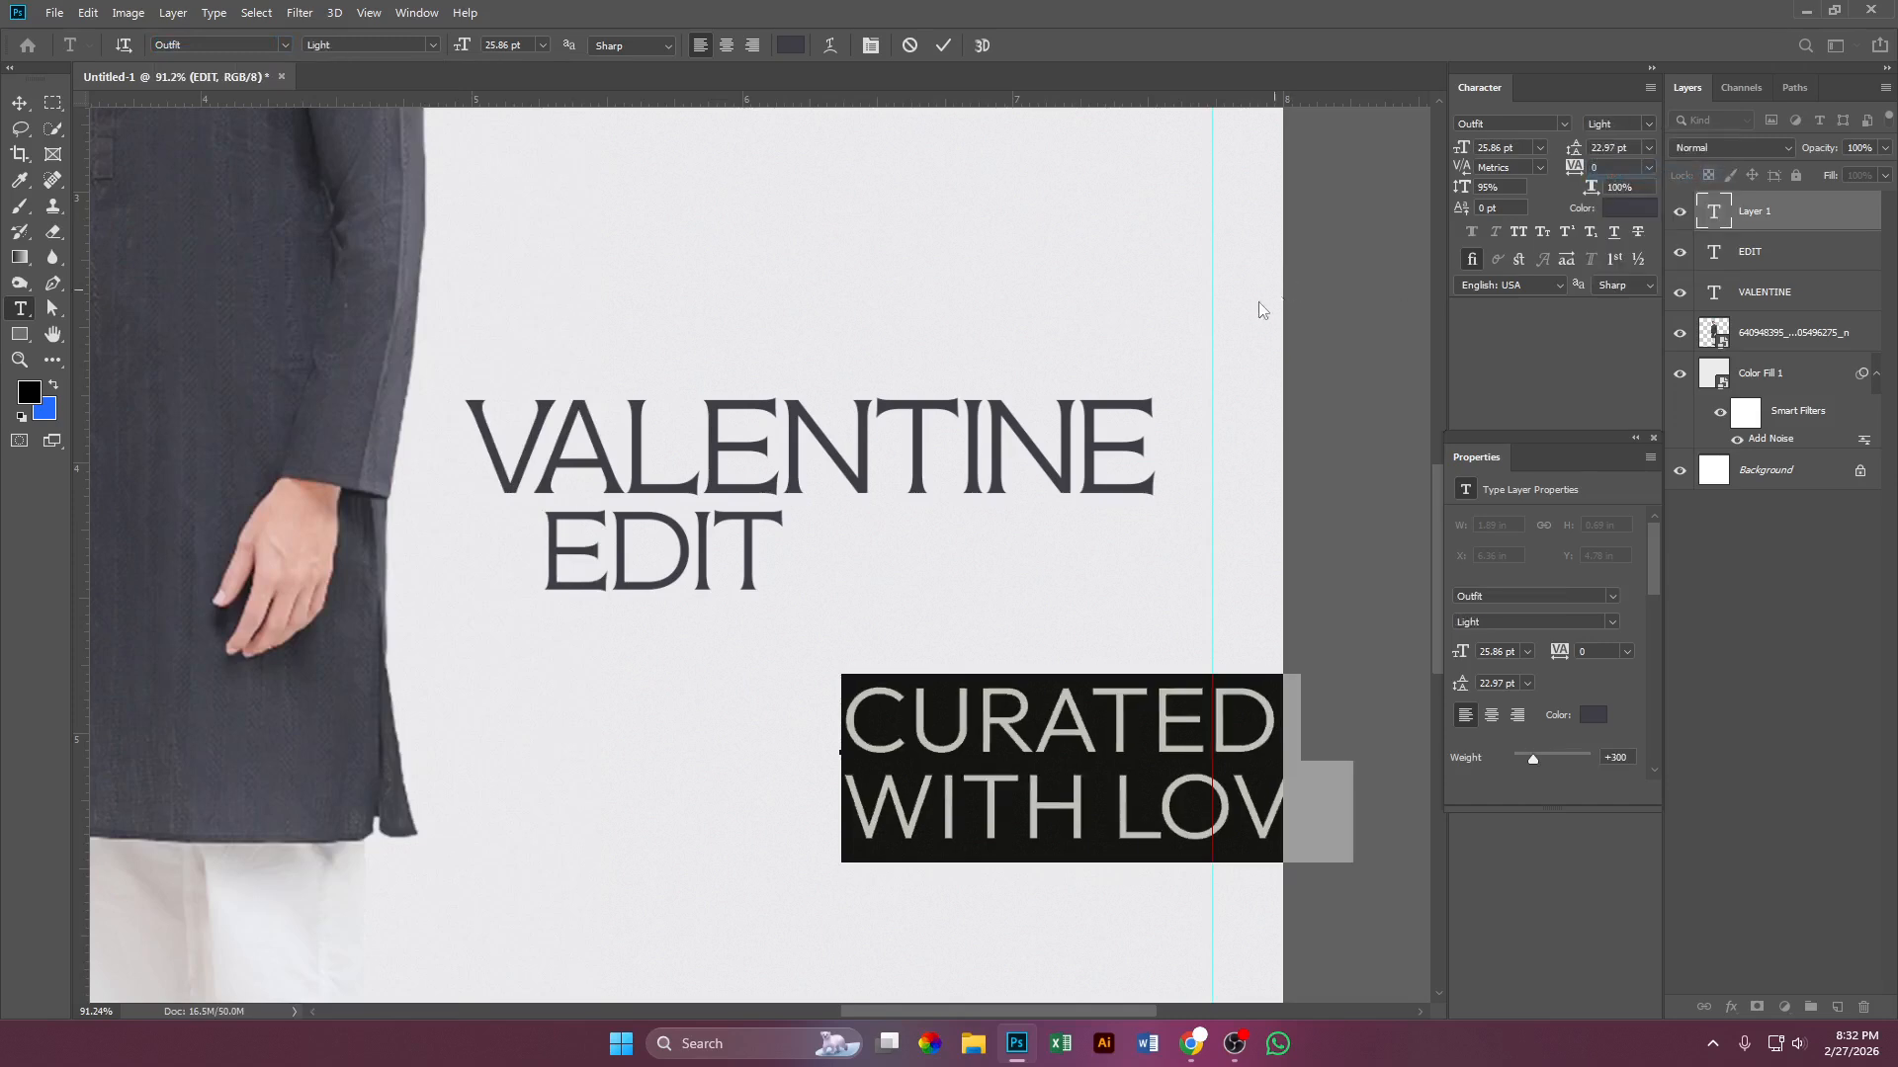
Step: Scale the CURATED WITH LOVE text down to about 7.57 pt and place it just after EDIT, beneath VALENTINE
click(18, 102)
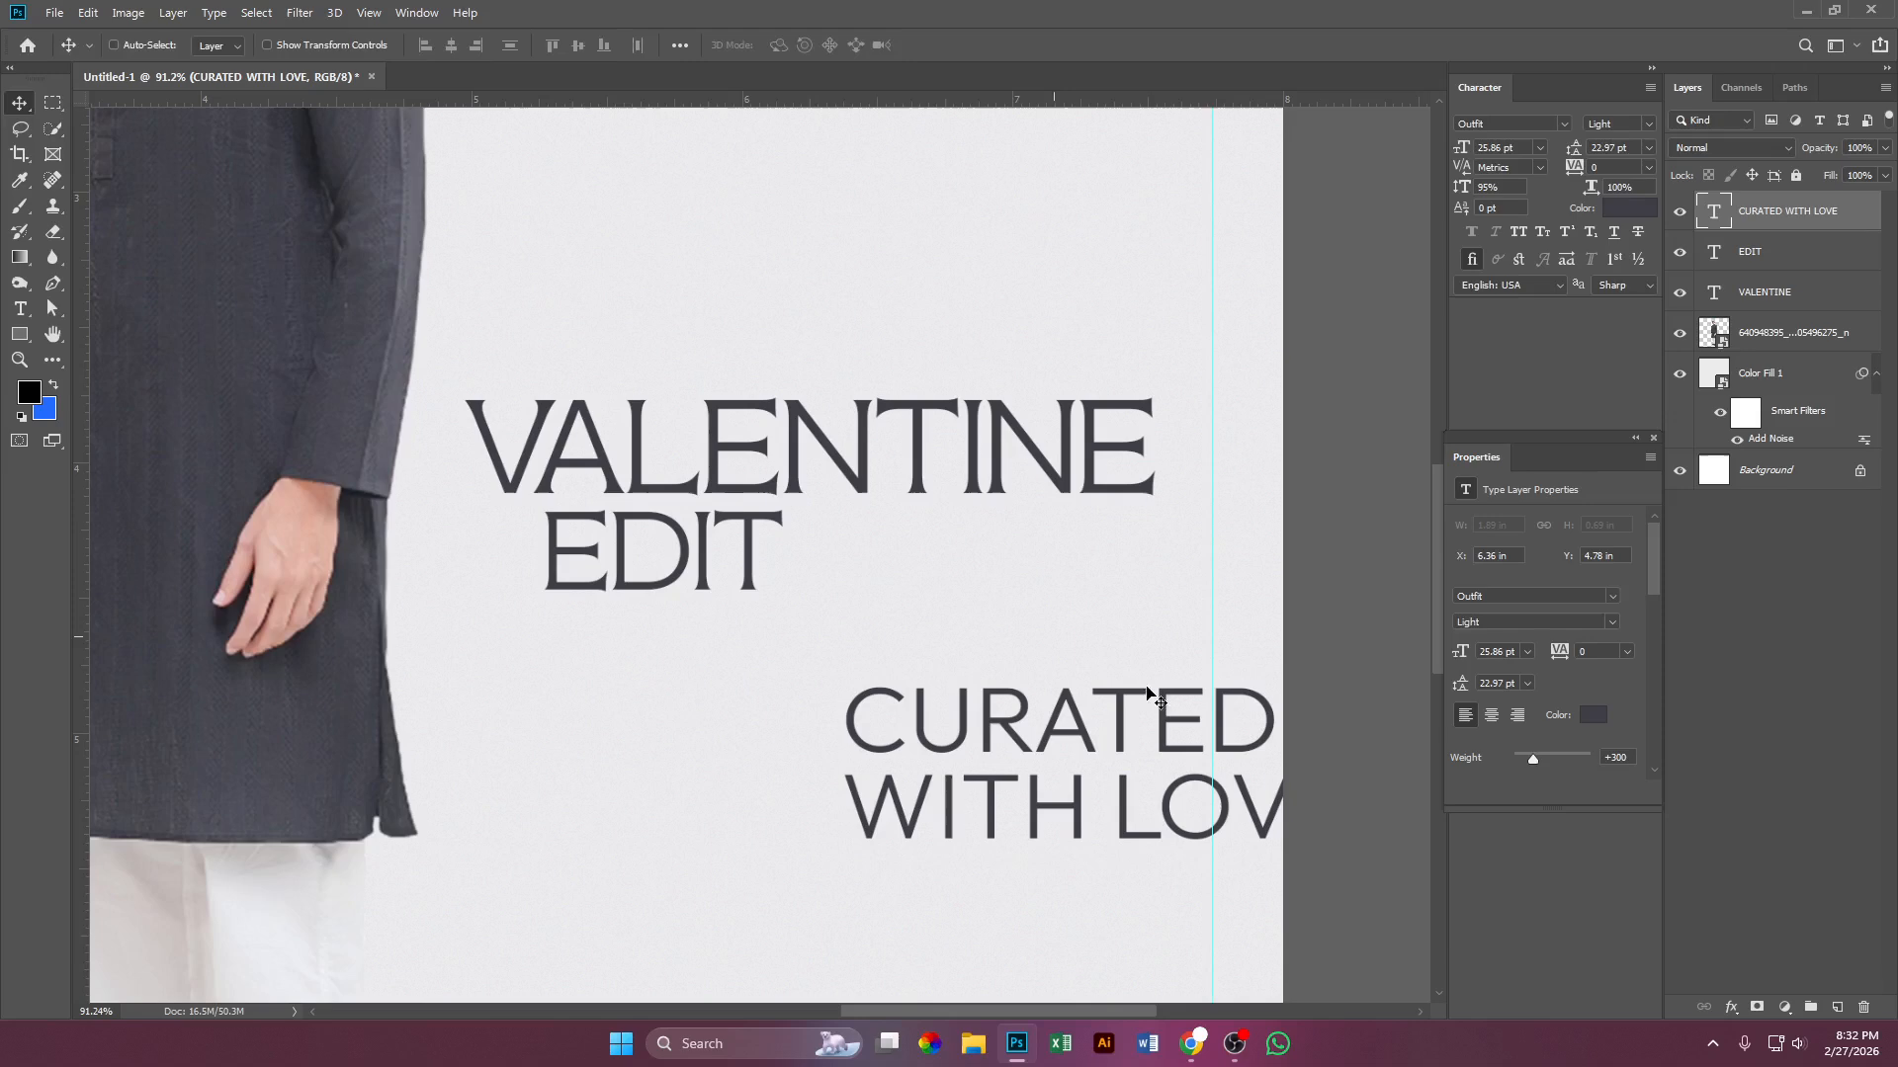
key(ctrl+t)
drag(1364, 783, 883, 576)
key(Return)
scroll(886, 593, up, 2)
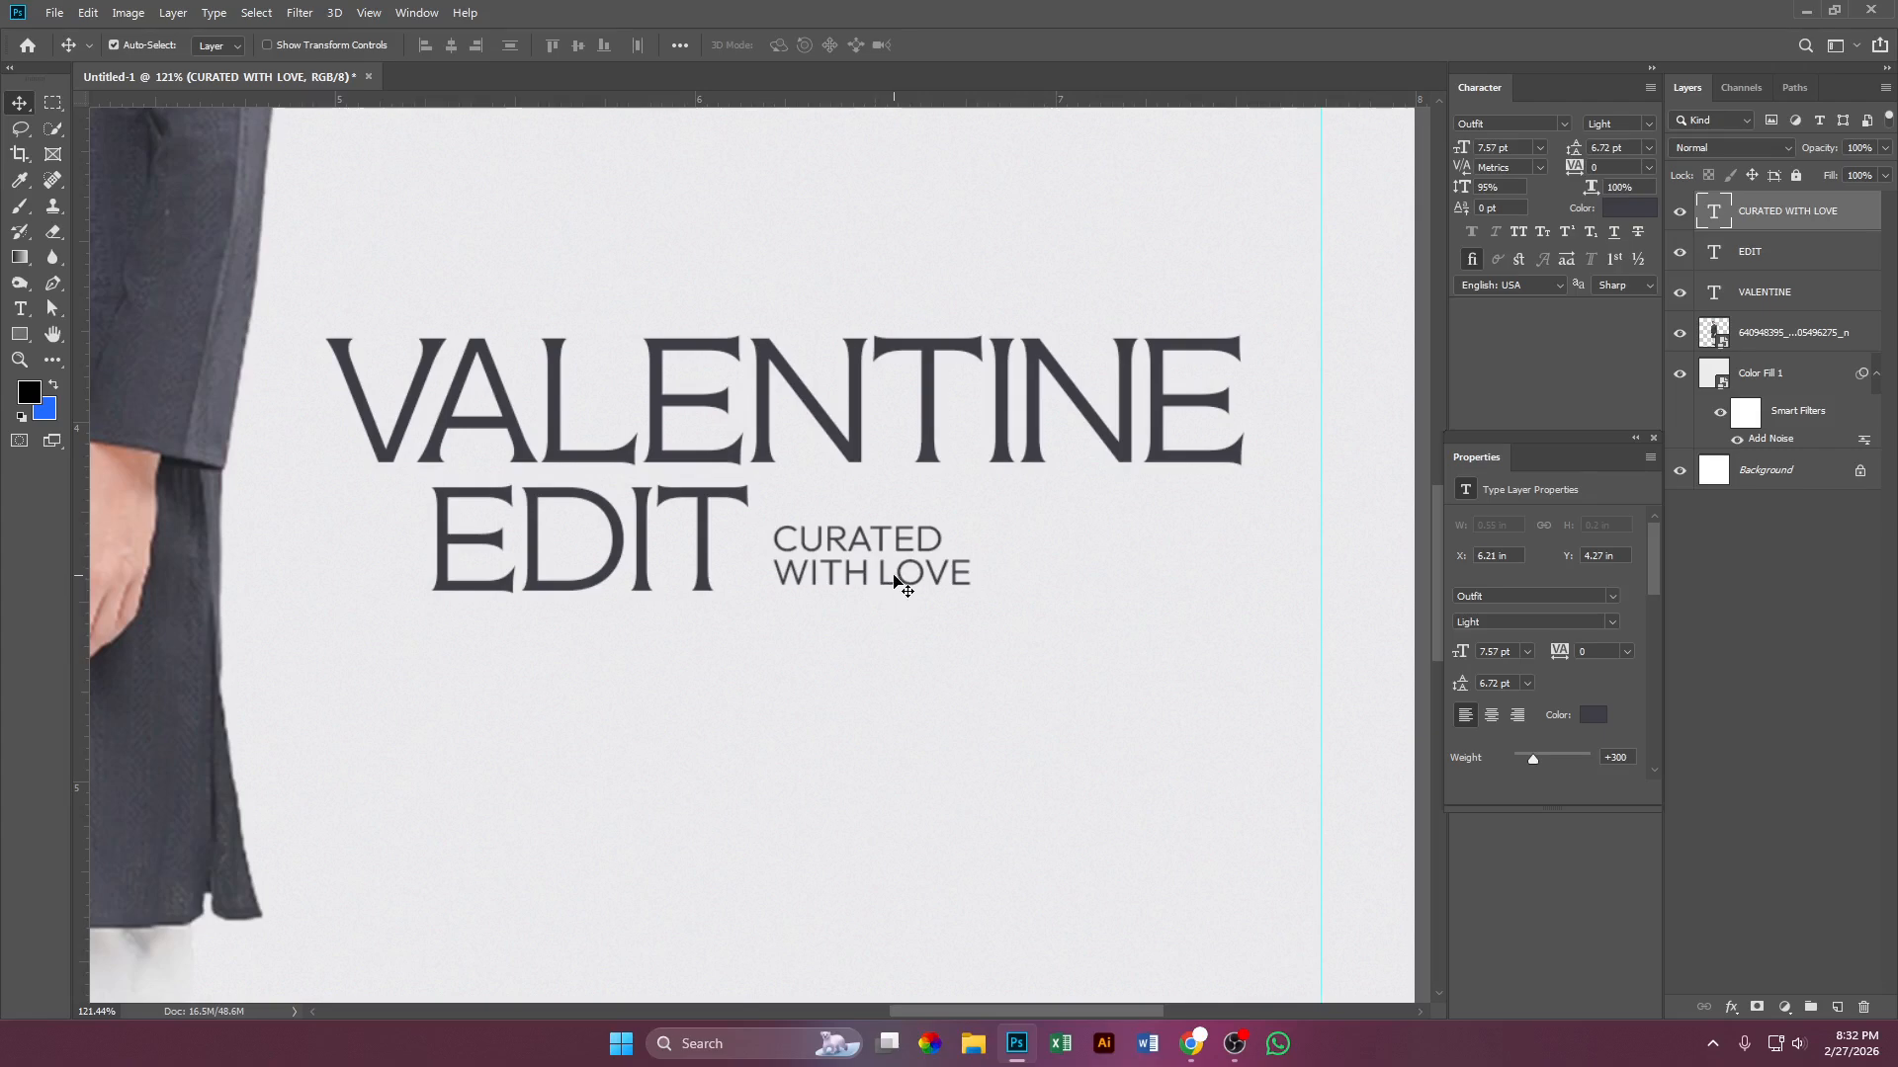
Step: Try to set the leading of the CURATED WITH LOVE text to 0 pt
double_click(899, 586)
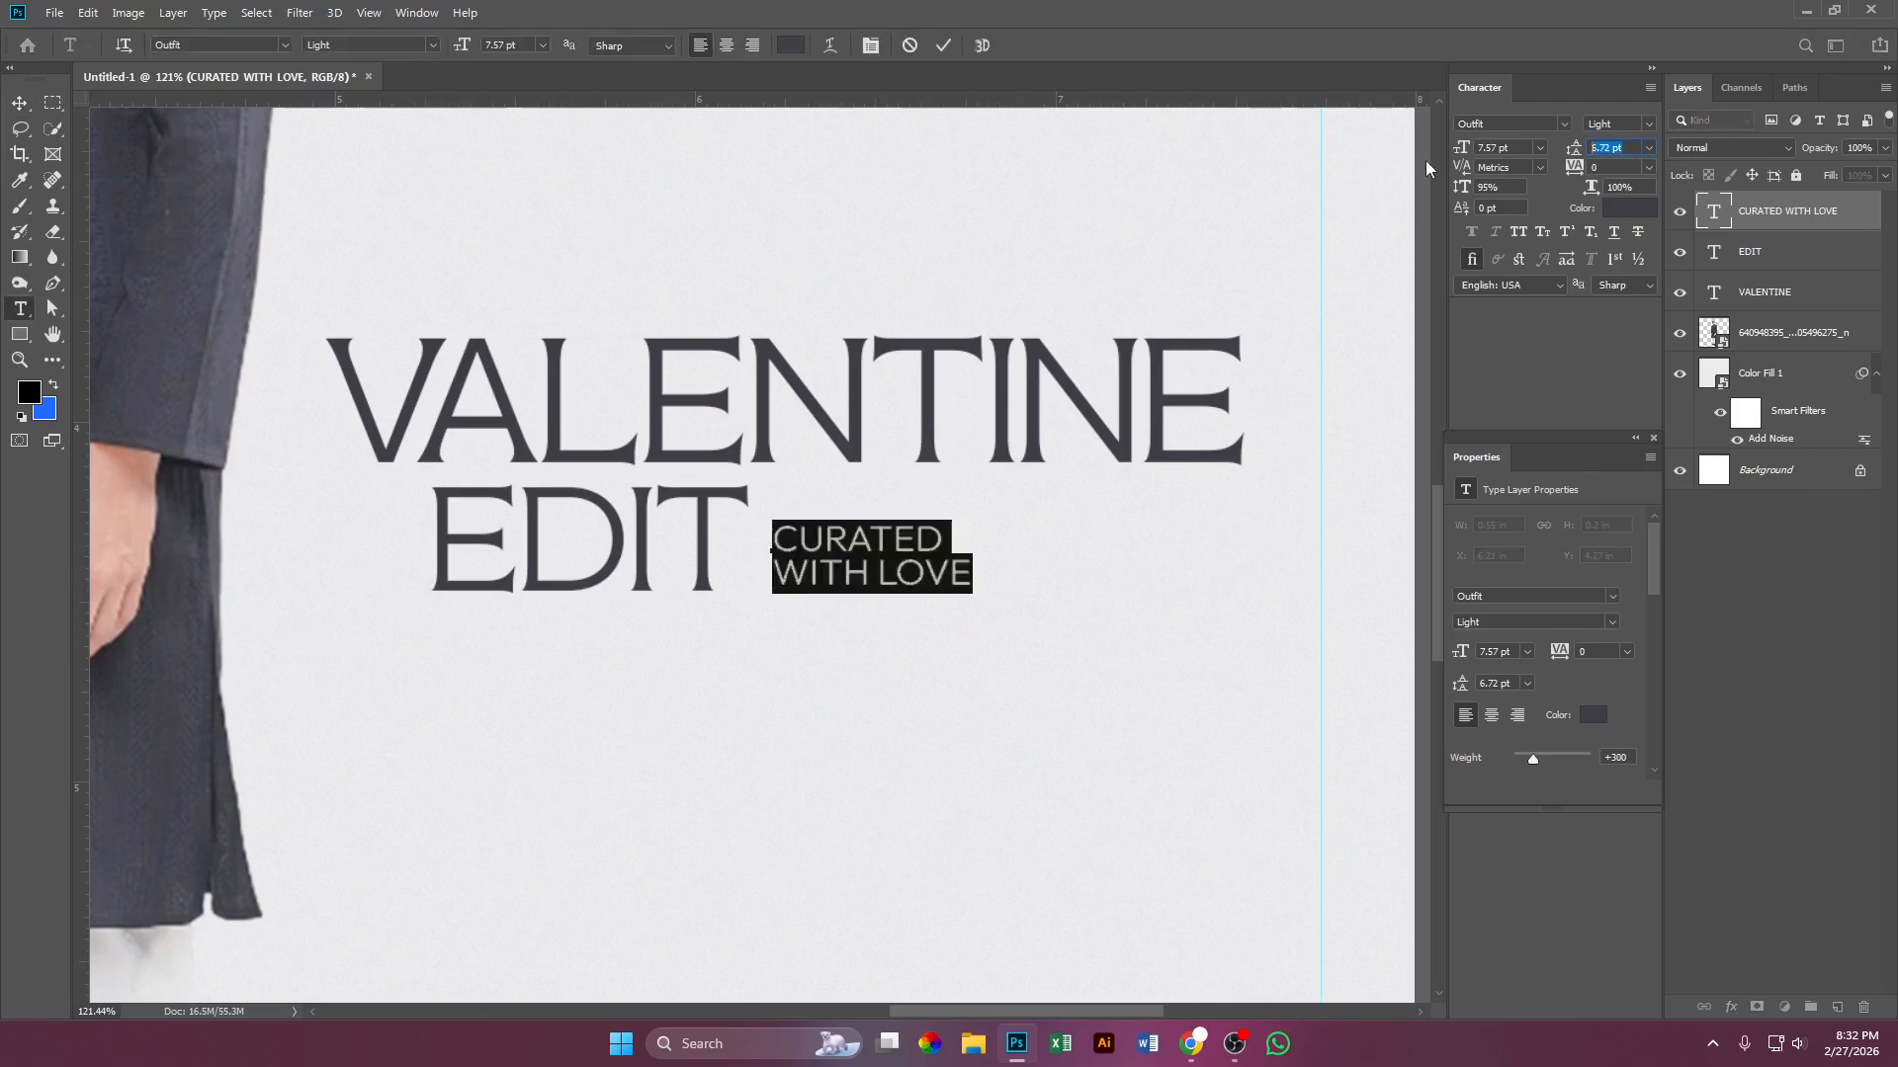
text(0)
key(Return)
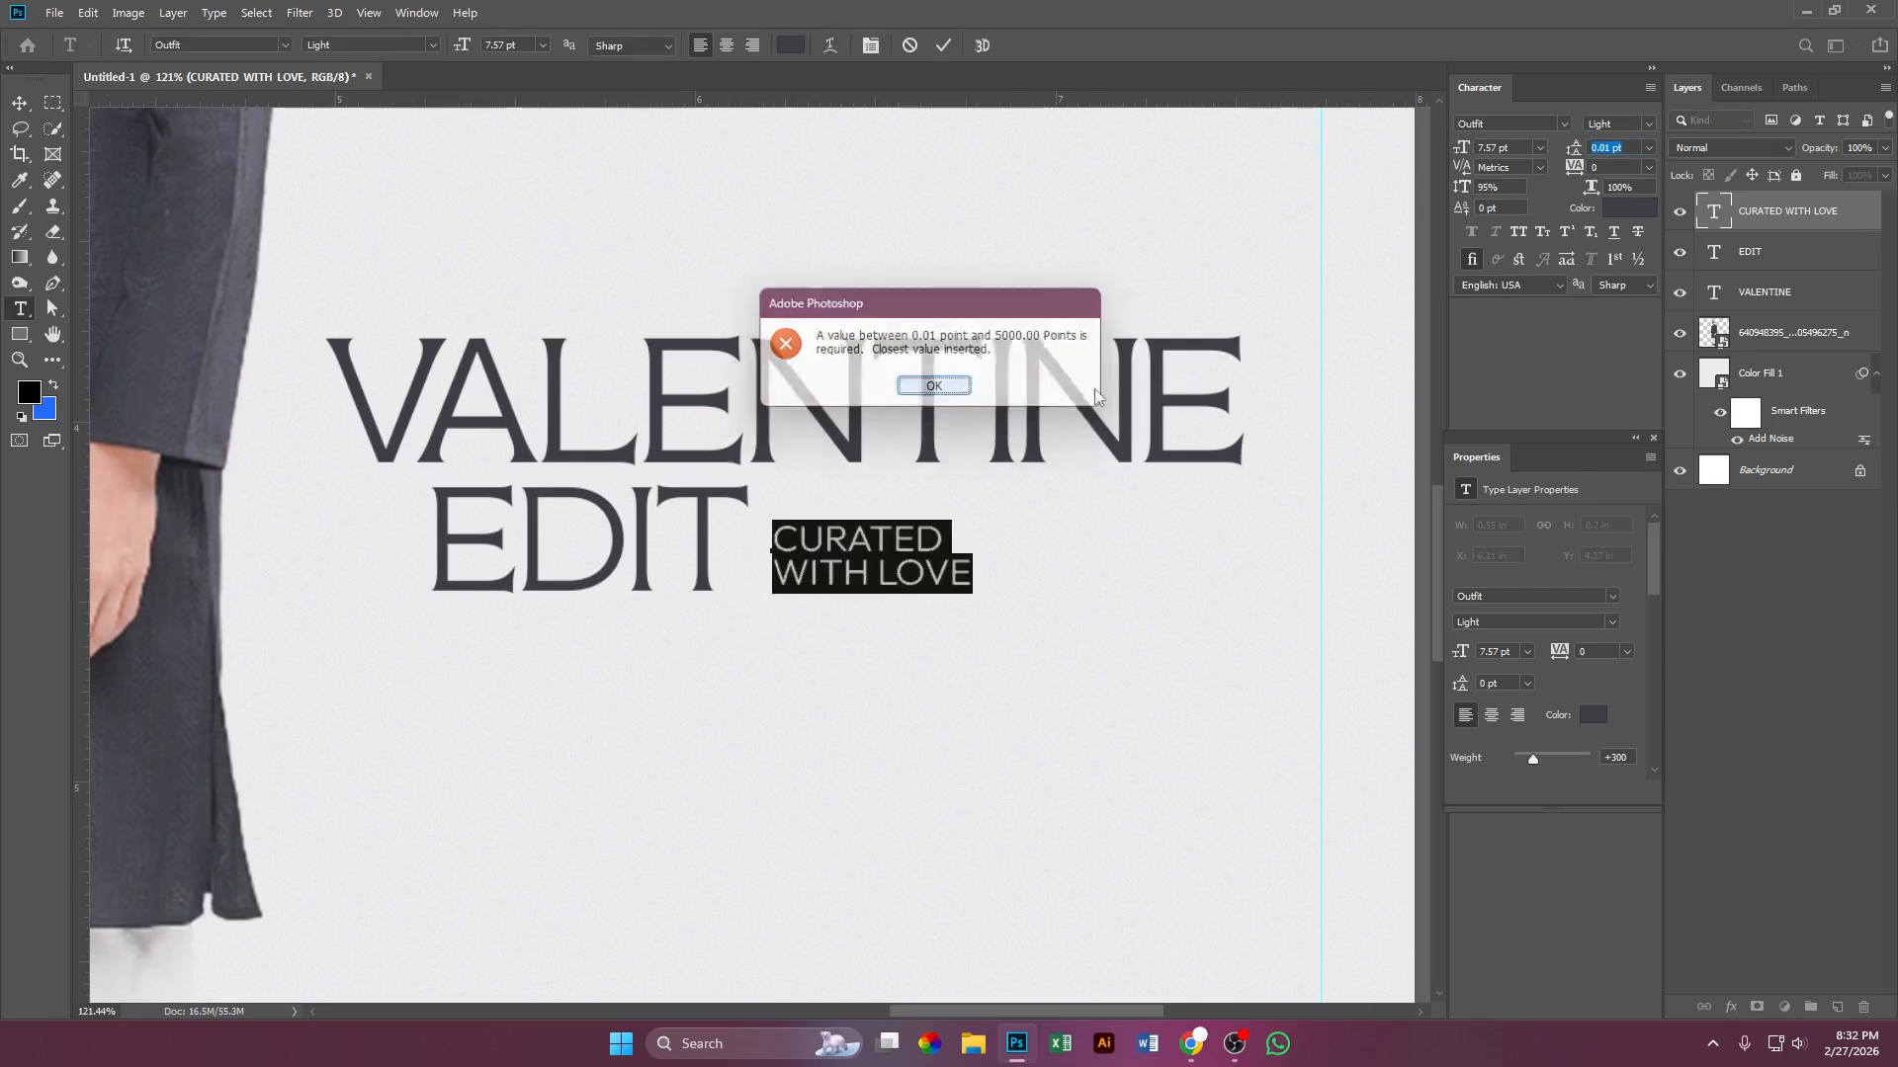
key(Return)
click(1633, 148)
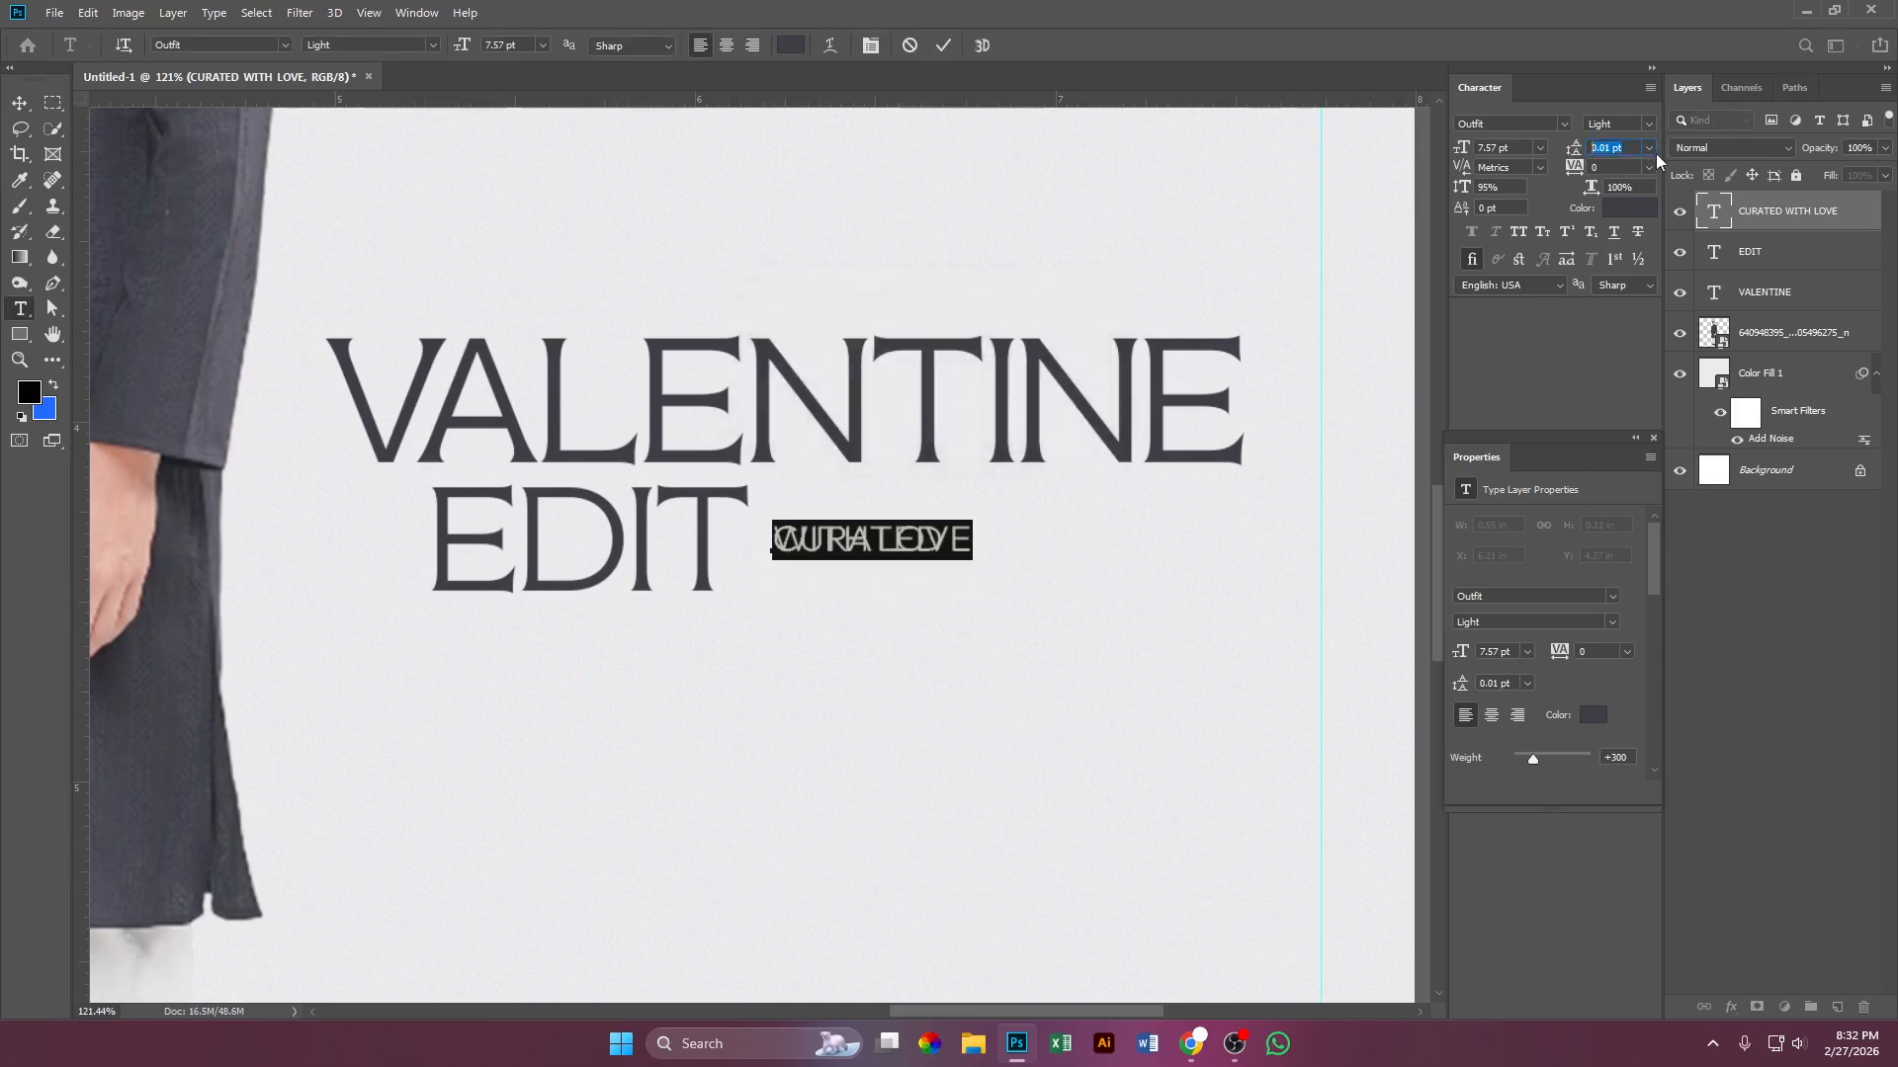
text(0)
key(Return)
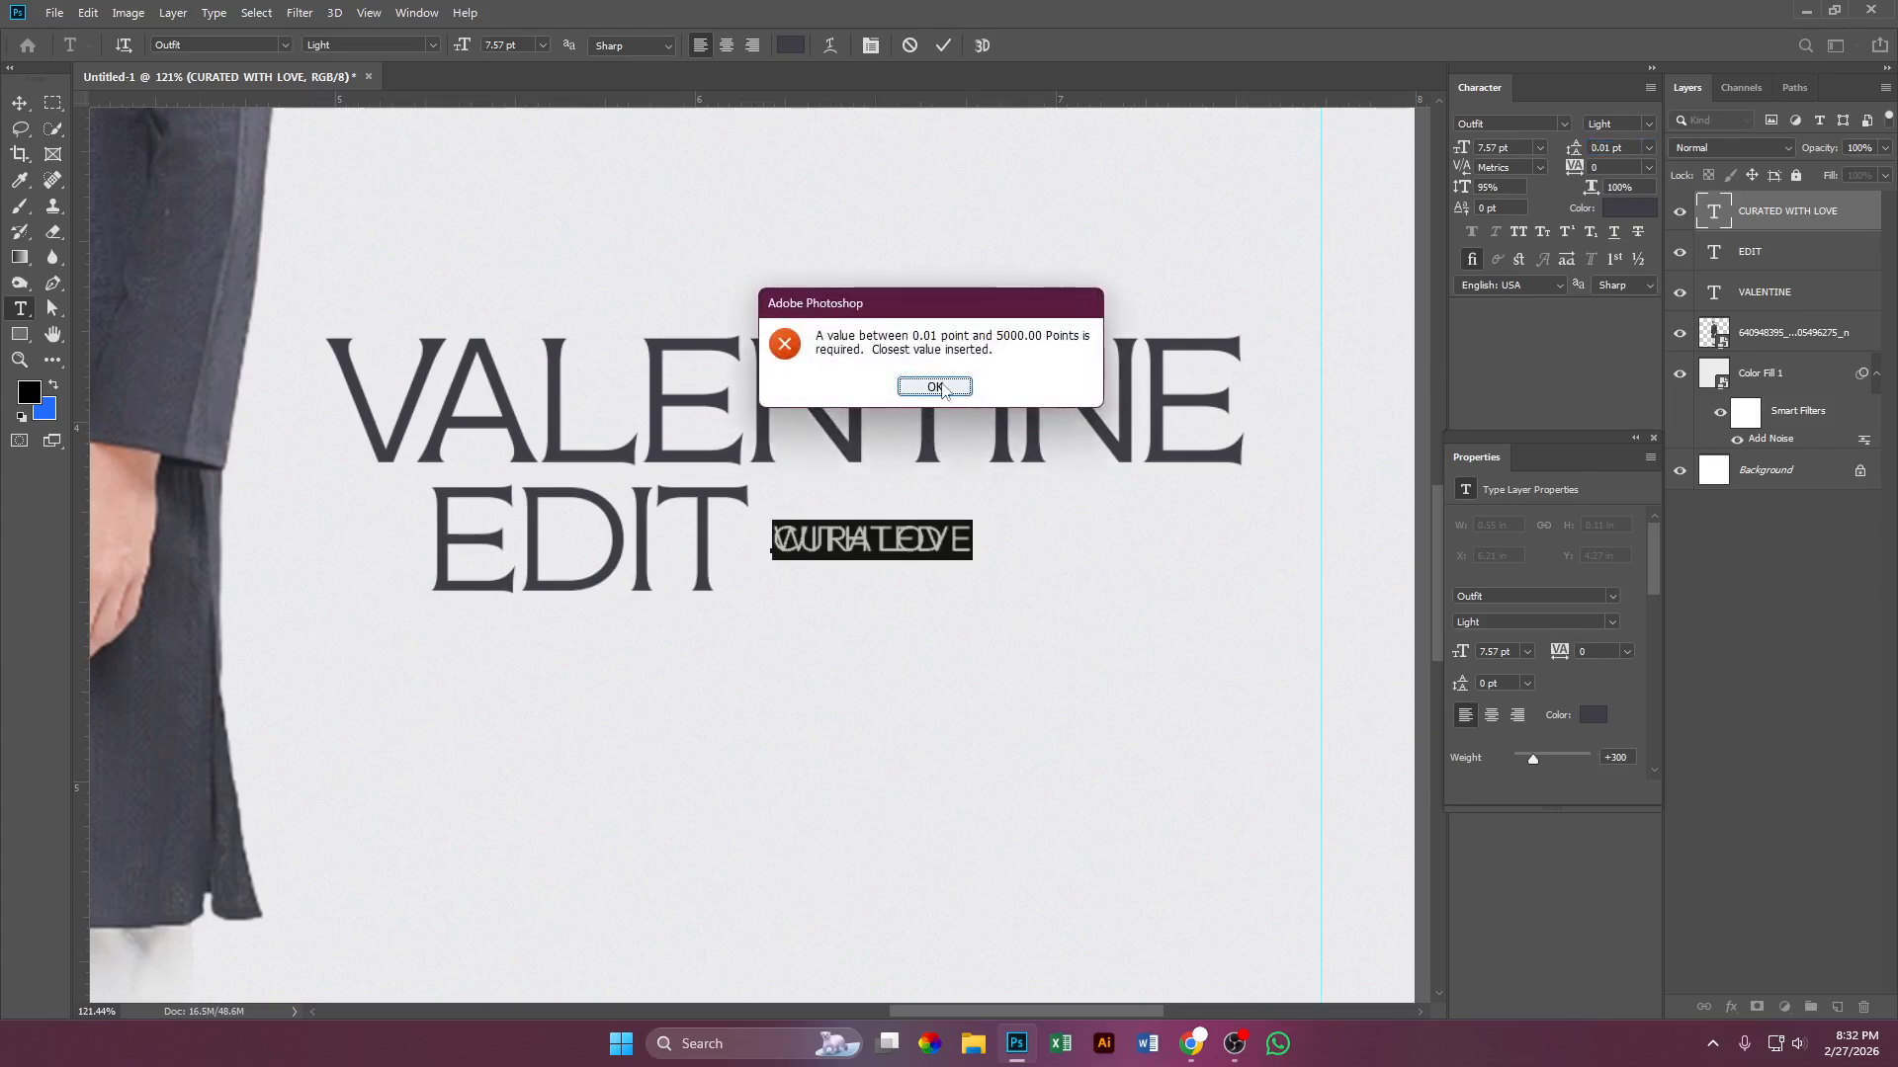
click(951, 387)
Step: Set the leading of the CURATED WITH LOVE text to 7.01 pt and commit the text edit
drag(1576, 155, 1580, 156)
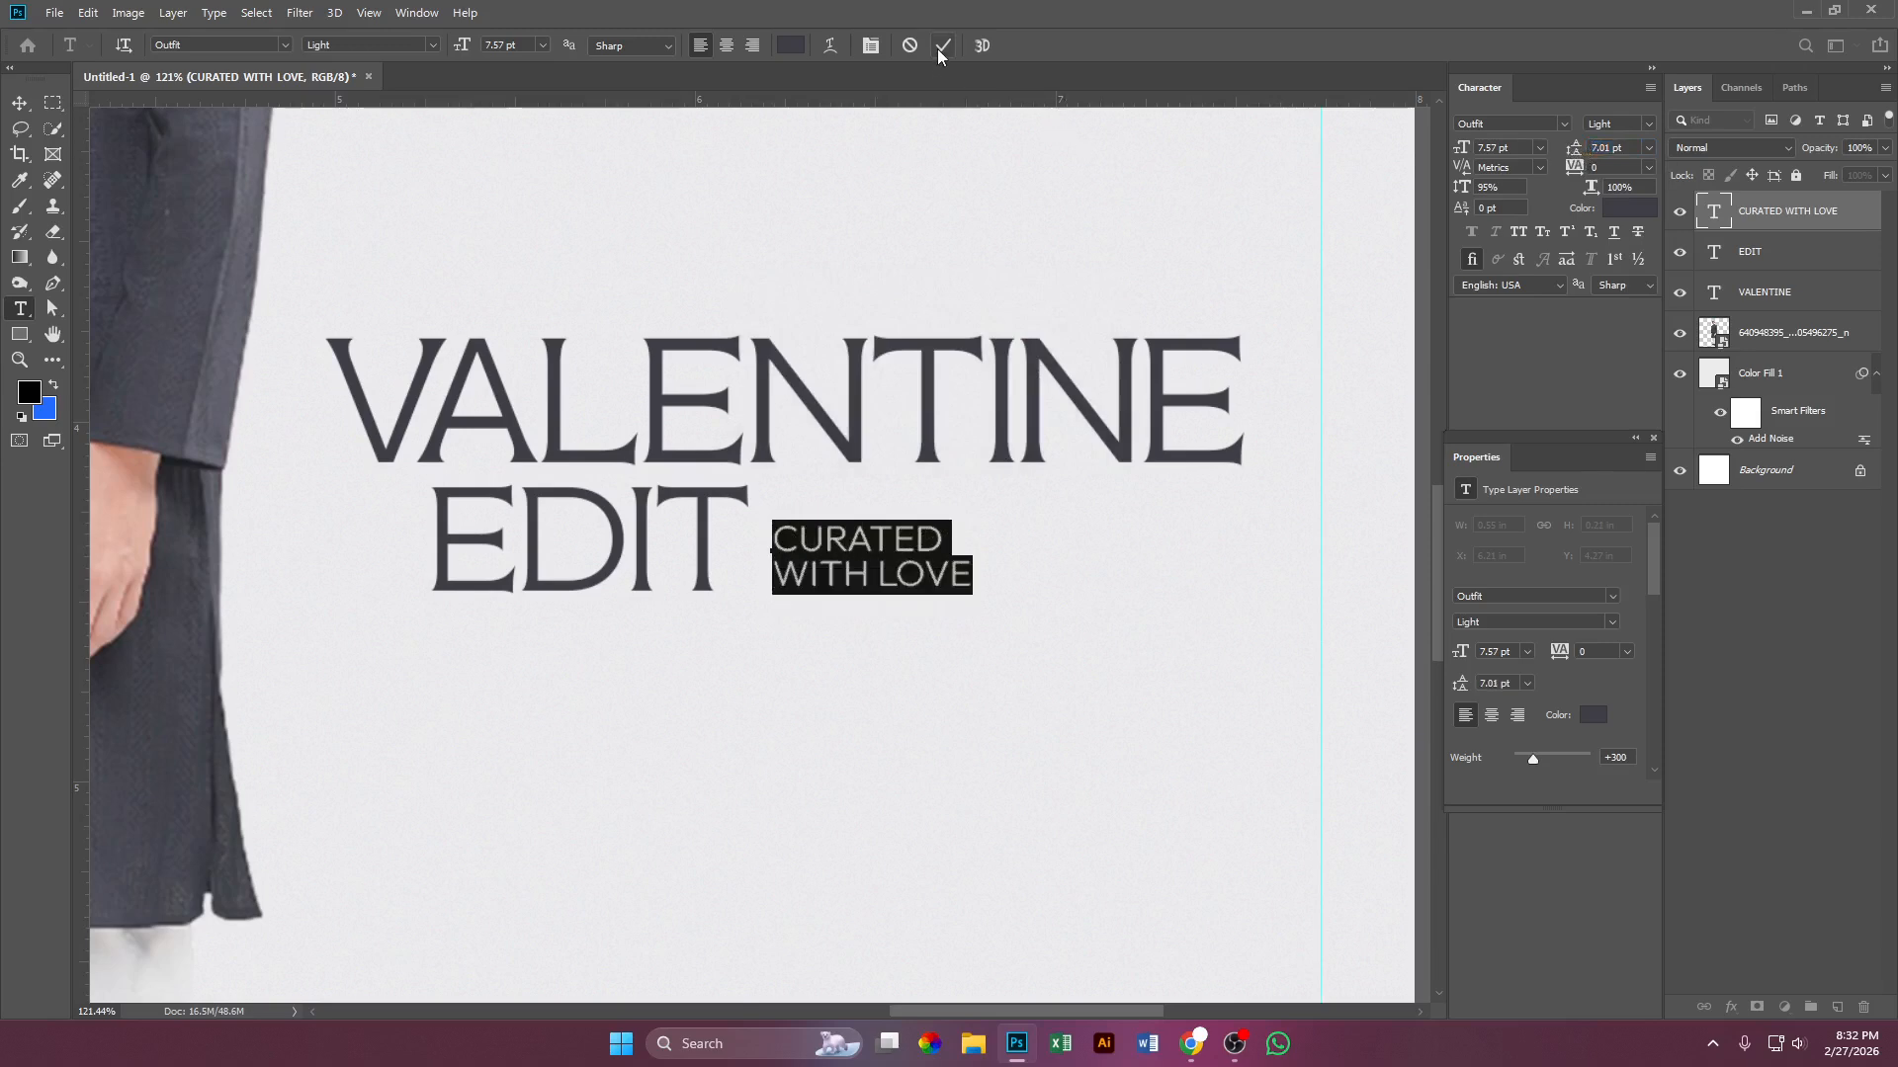
key(ctrl+Return)
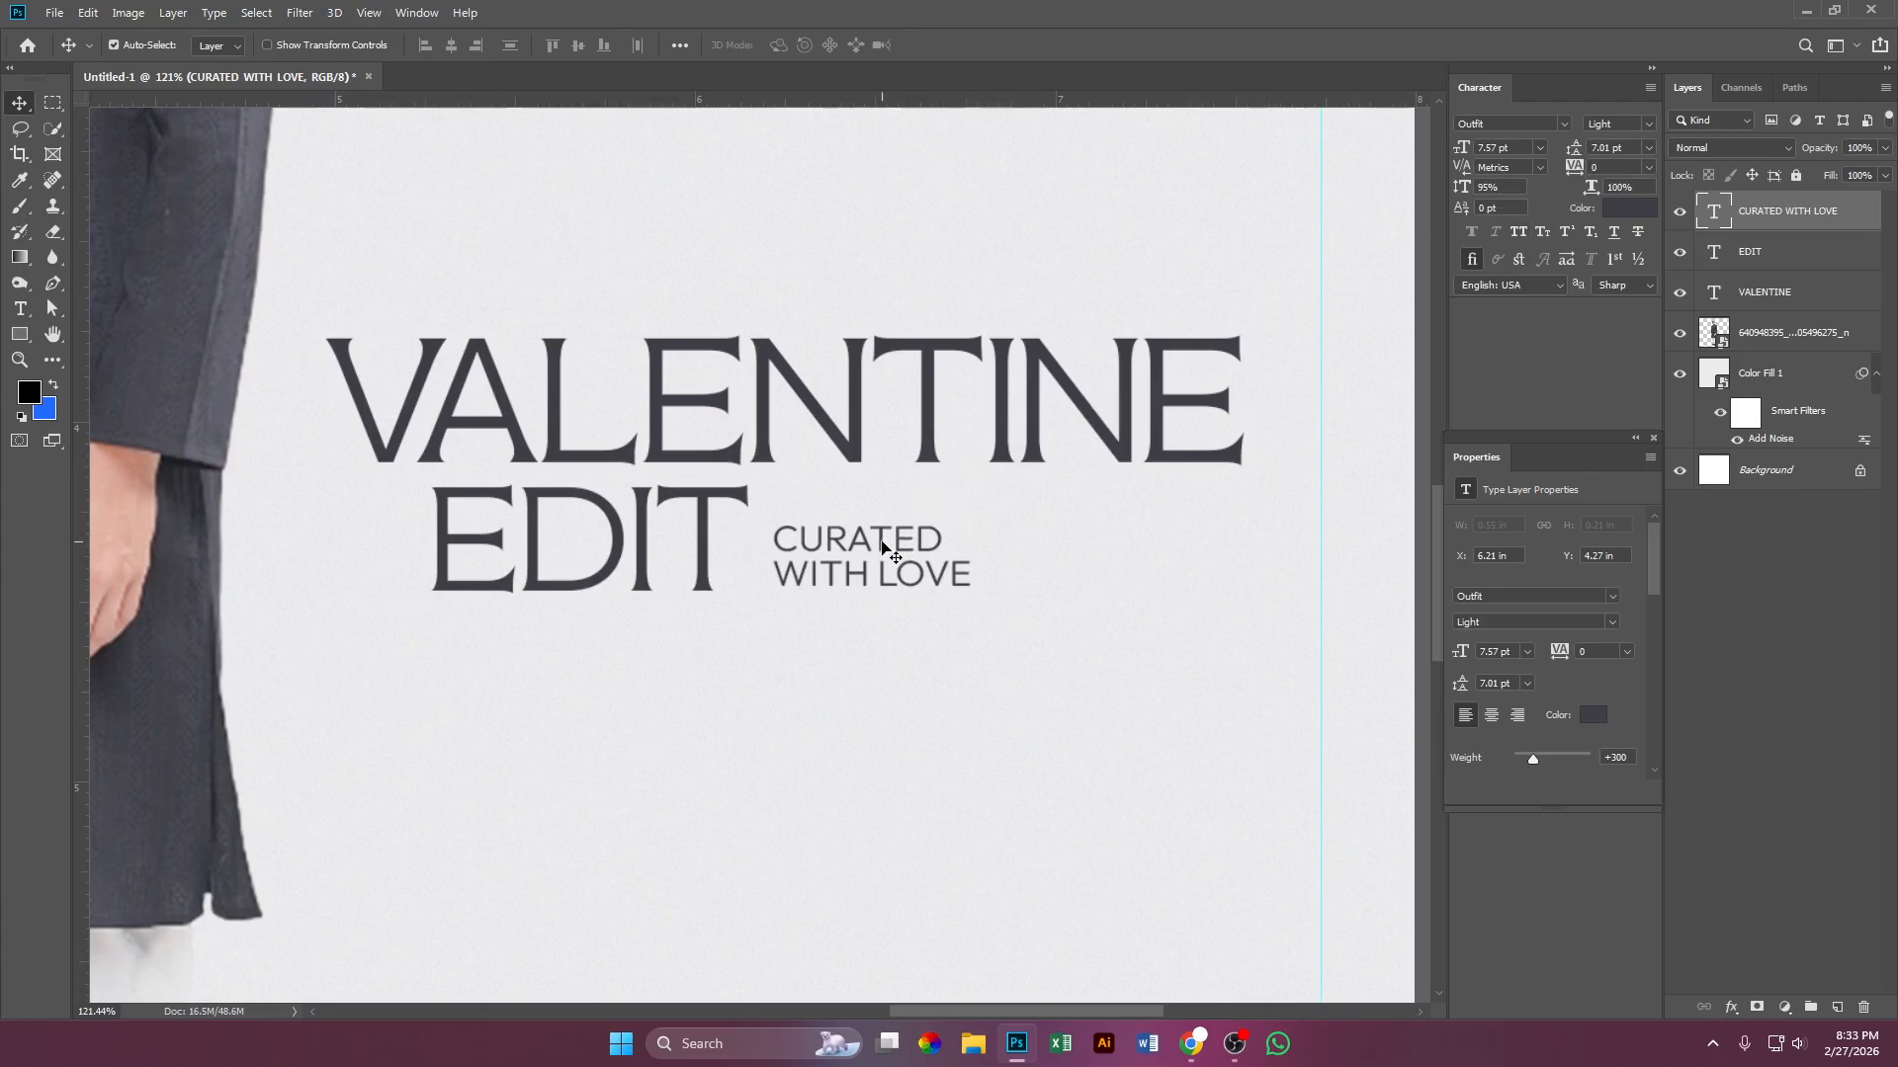
key(Up)
key(Down)
Step: Scale the CURATED WITH LOVE text up to about 8.73 pt, keeping it beside EDIT
scroll(885, 547, down, 6)
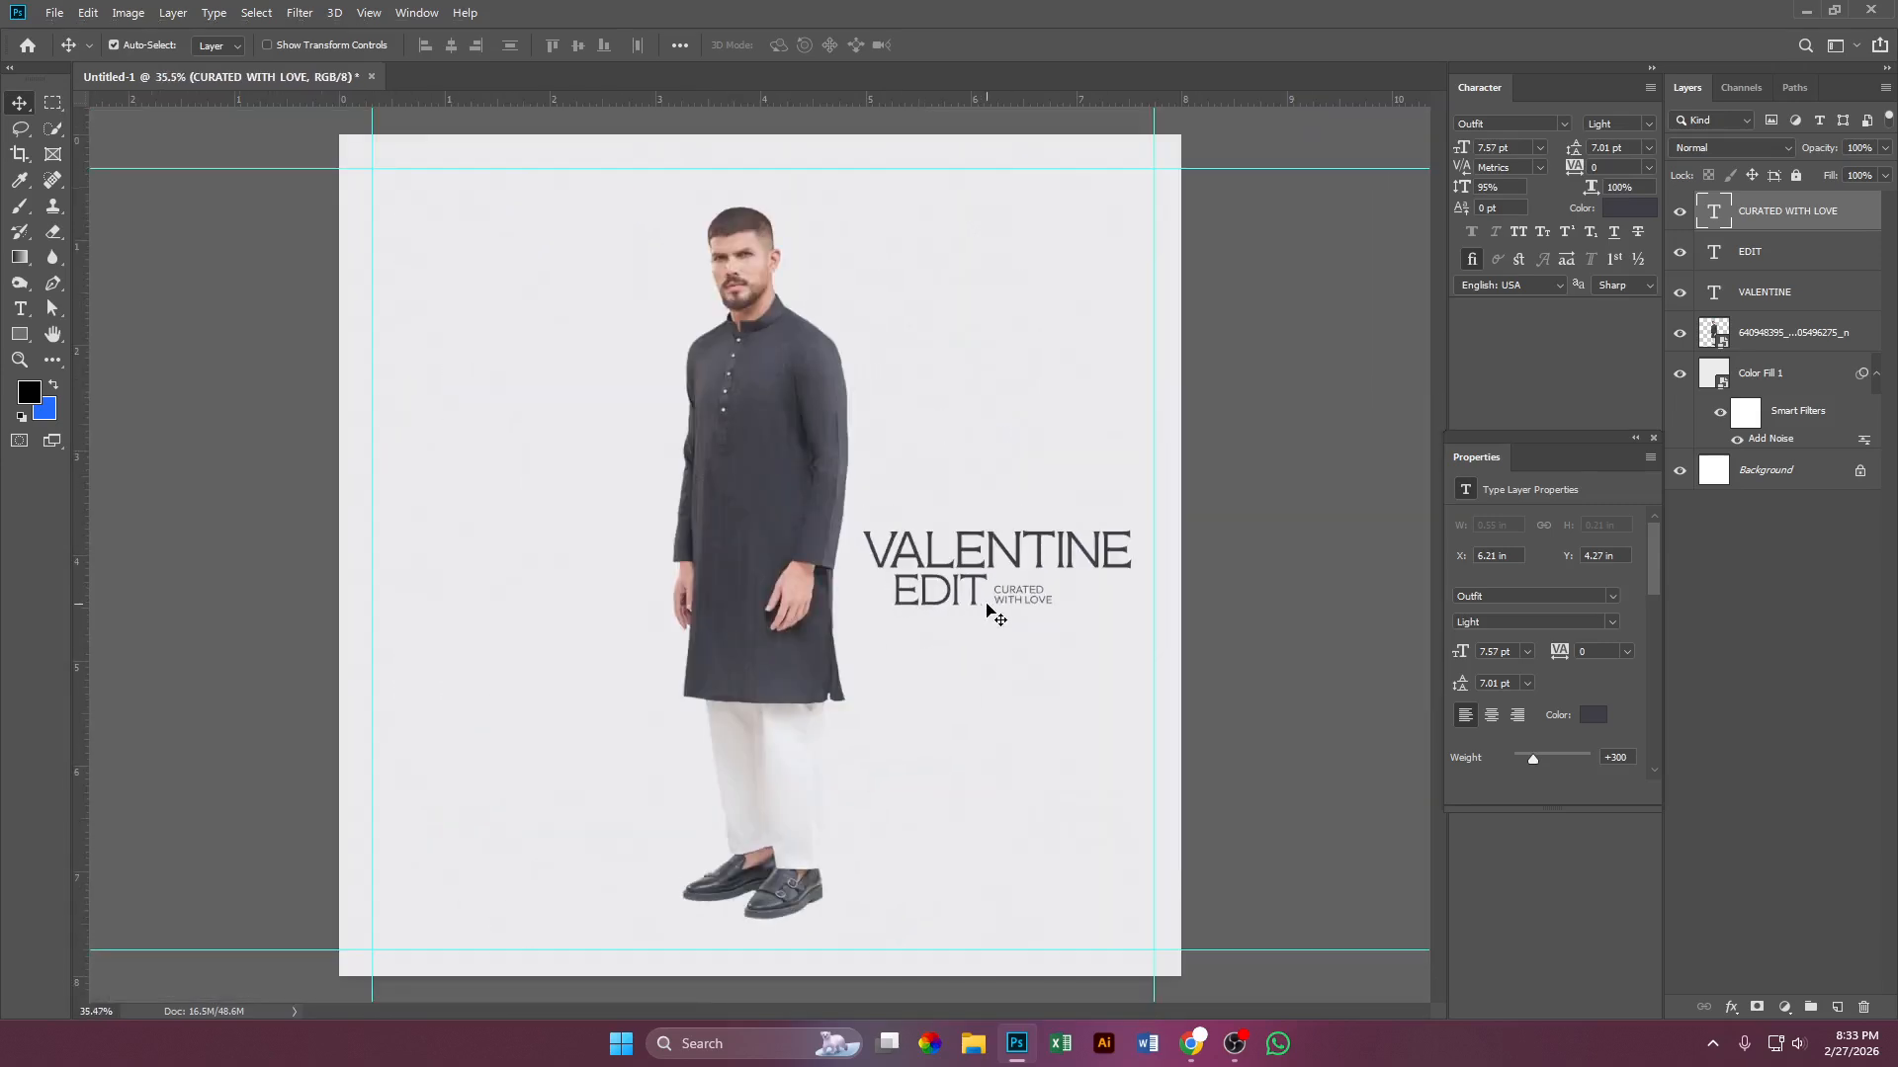
key(ctrl+t)
scroll(1086, 599, up, 3)
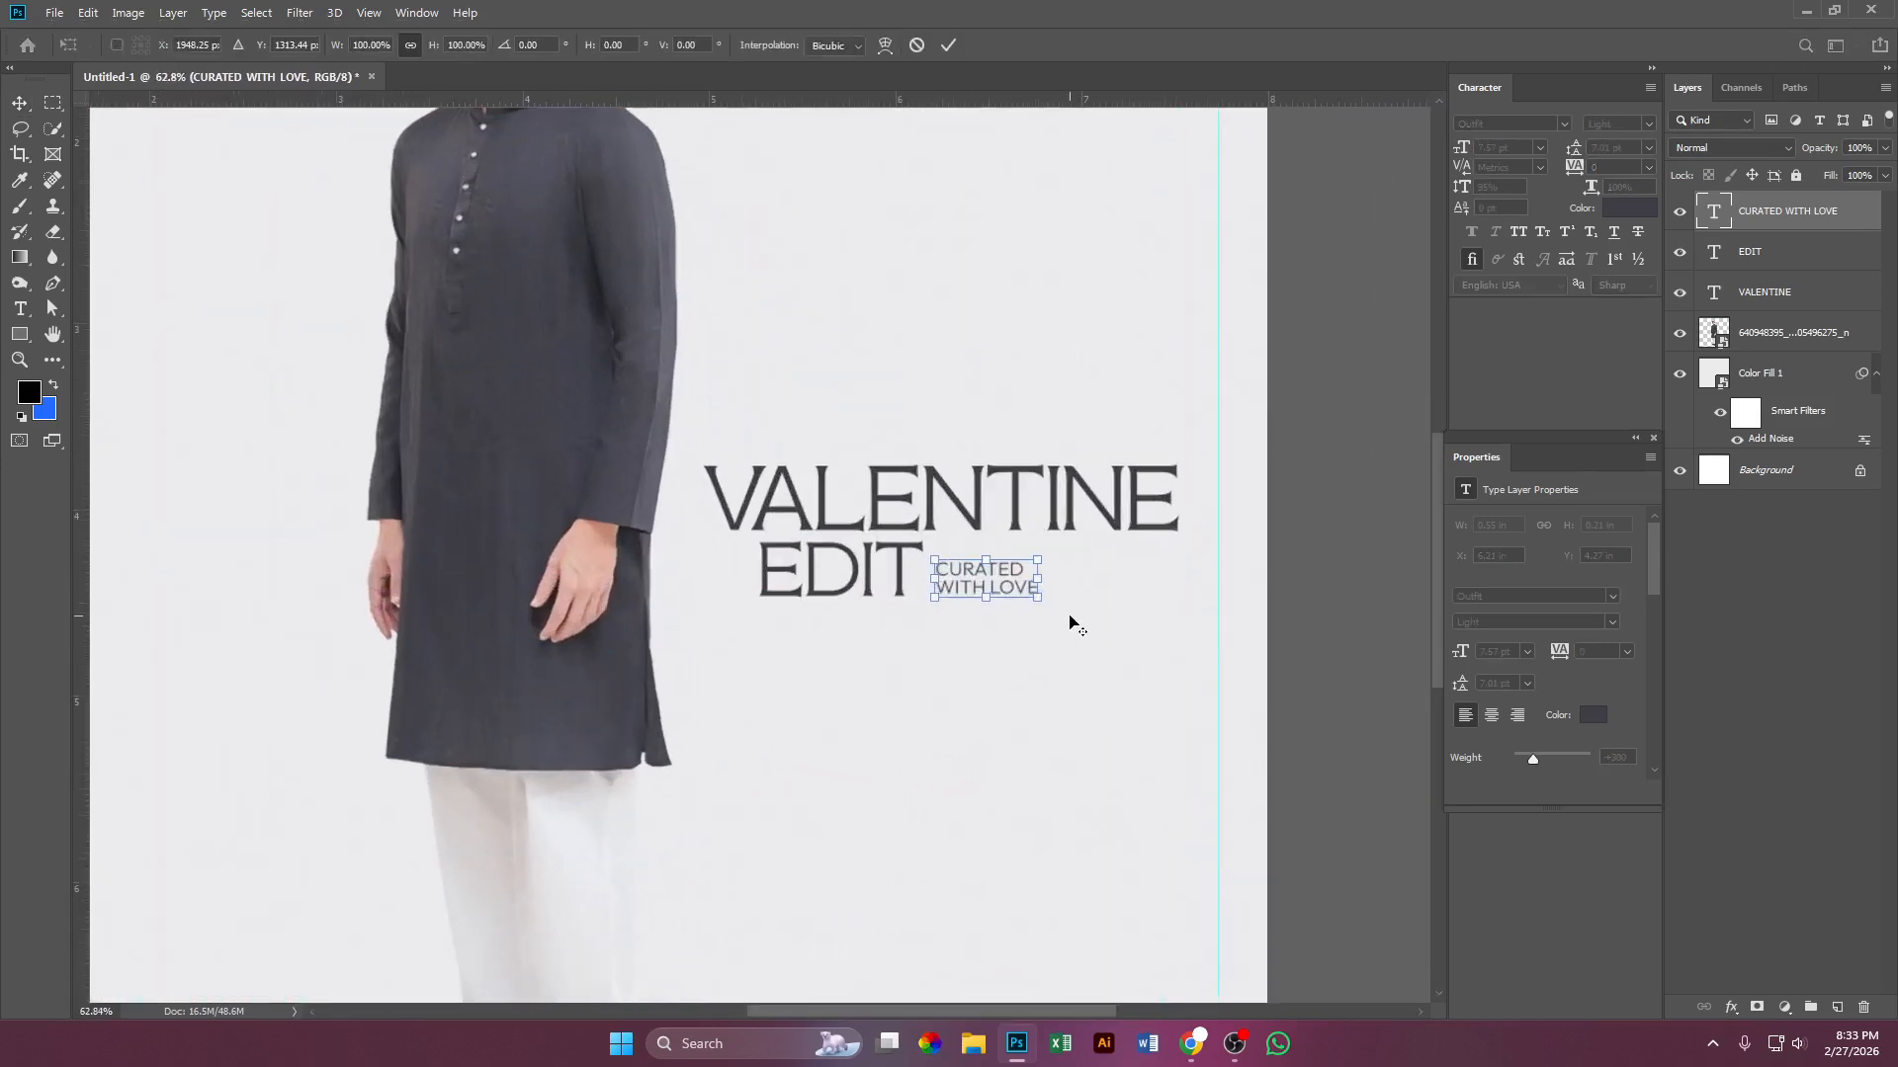
drag(1044, 580, 1055, 578)
key(Return)
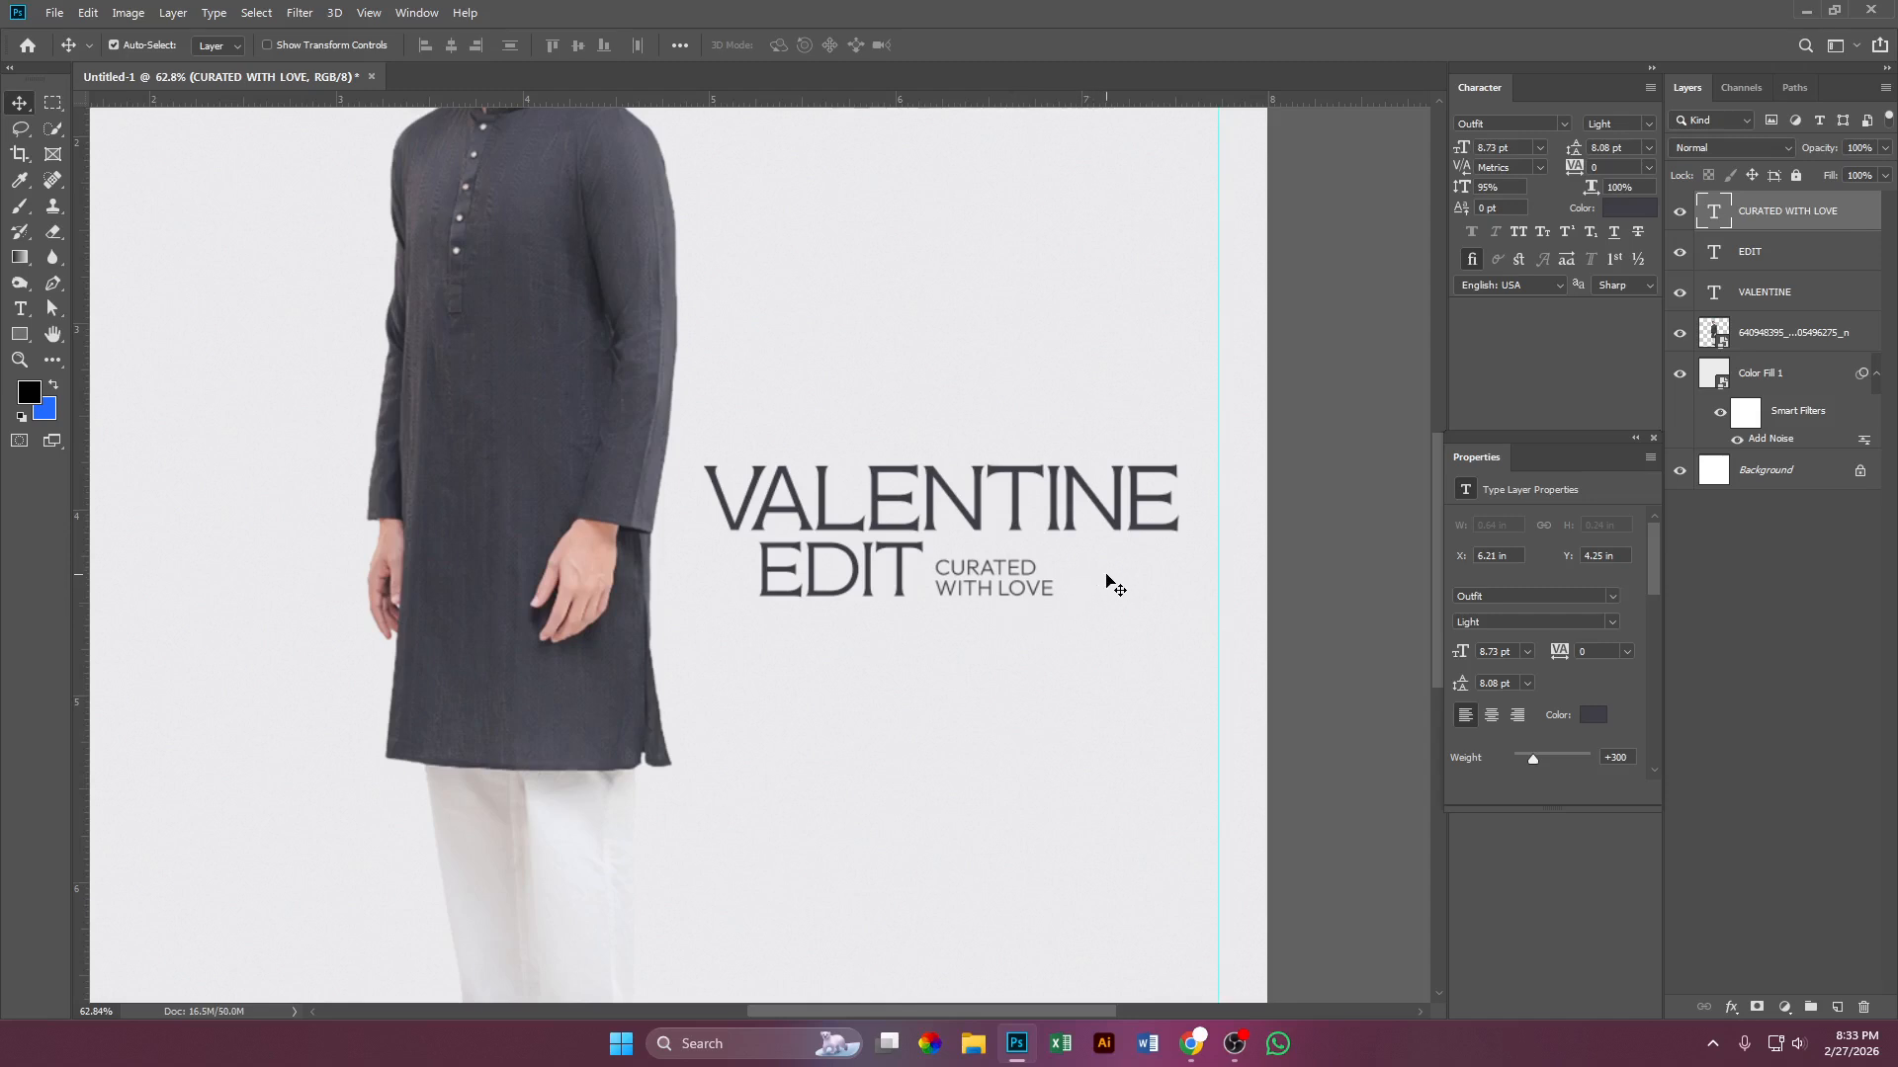
Step: Draw a thin horizontal rectangle about 147 x 3 px as a line extending from the end of WITH LOVE
scroll(1114, 585, up, 3)
scroll(1117, 591, up, 3)
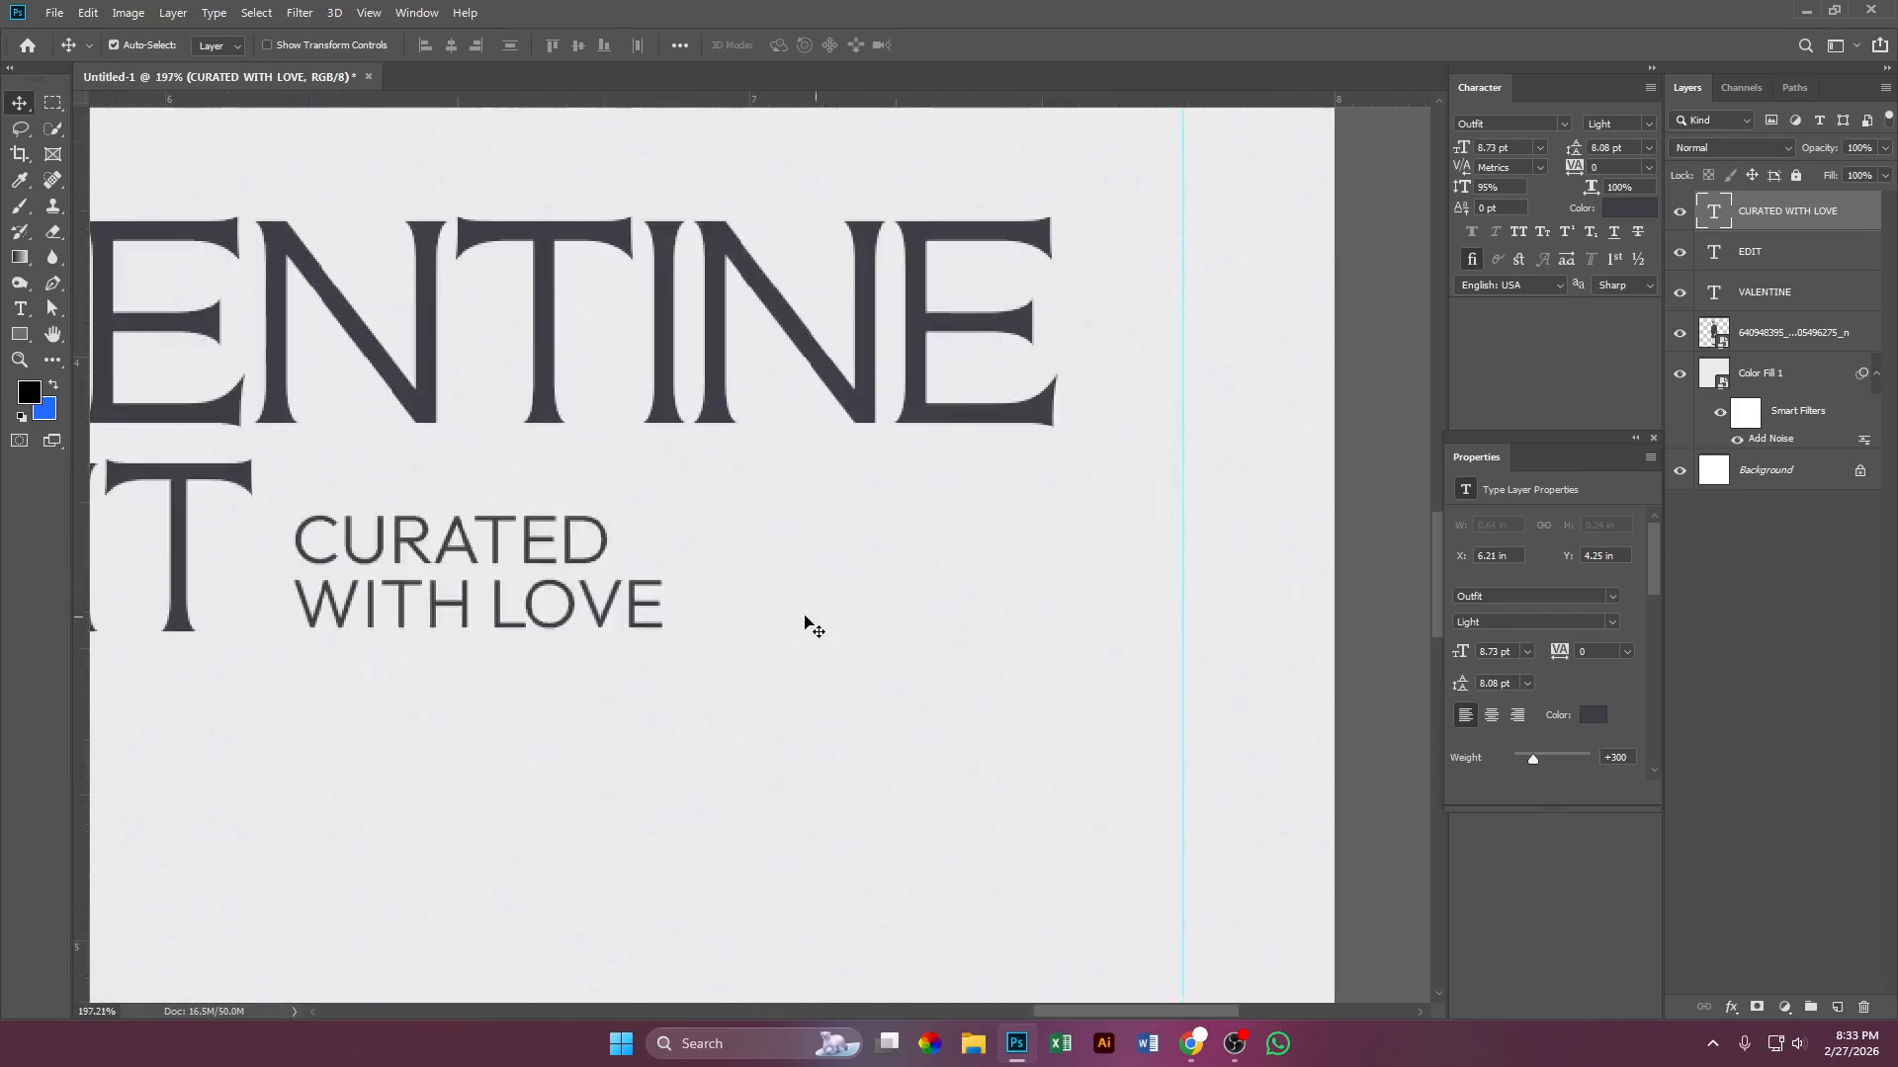
drag(20, 334, 81, 341)
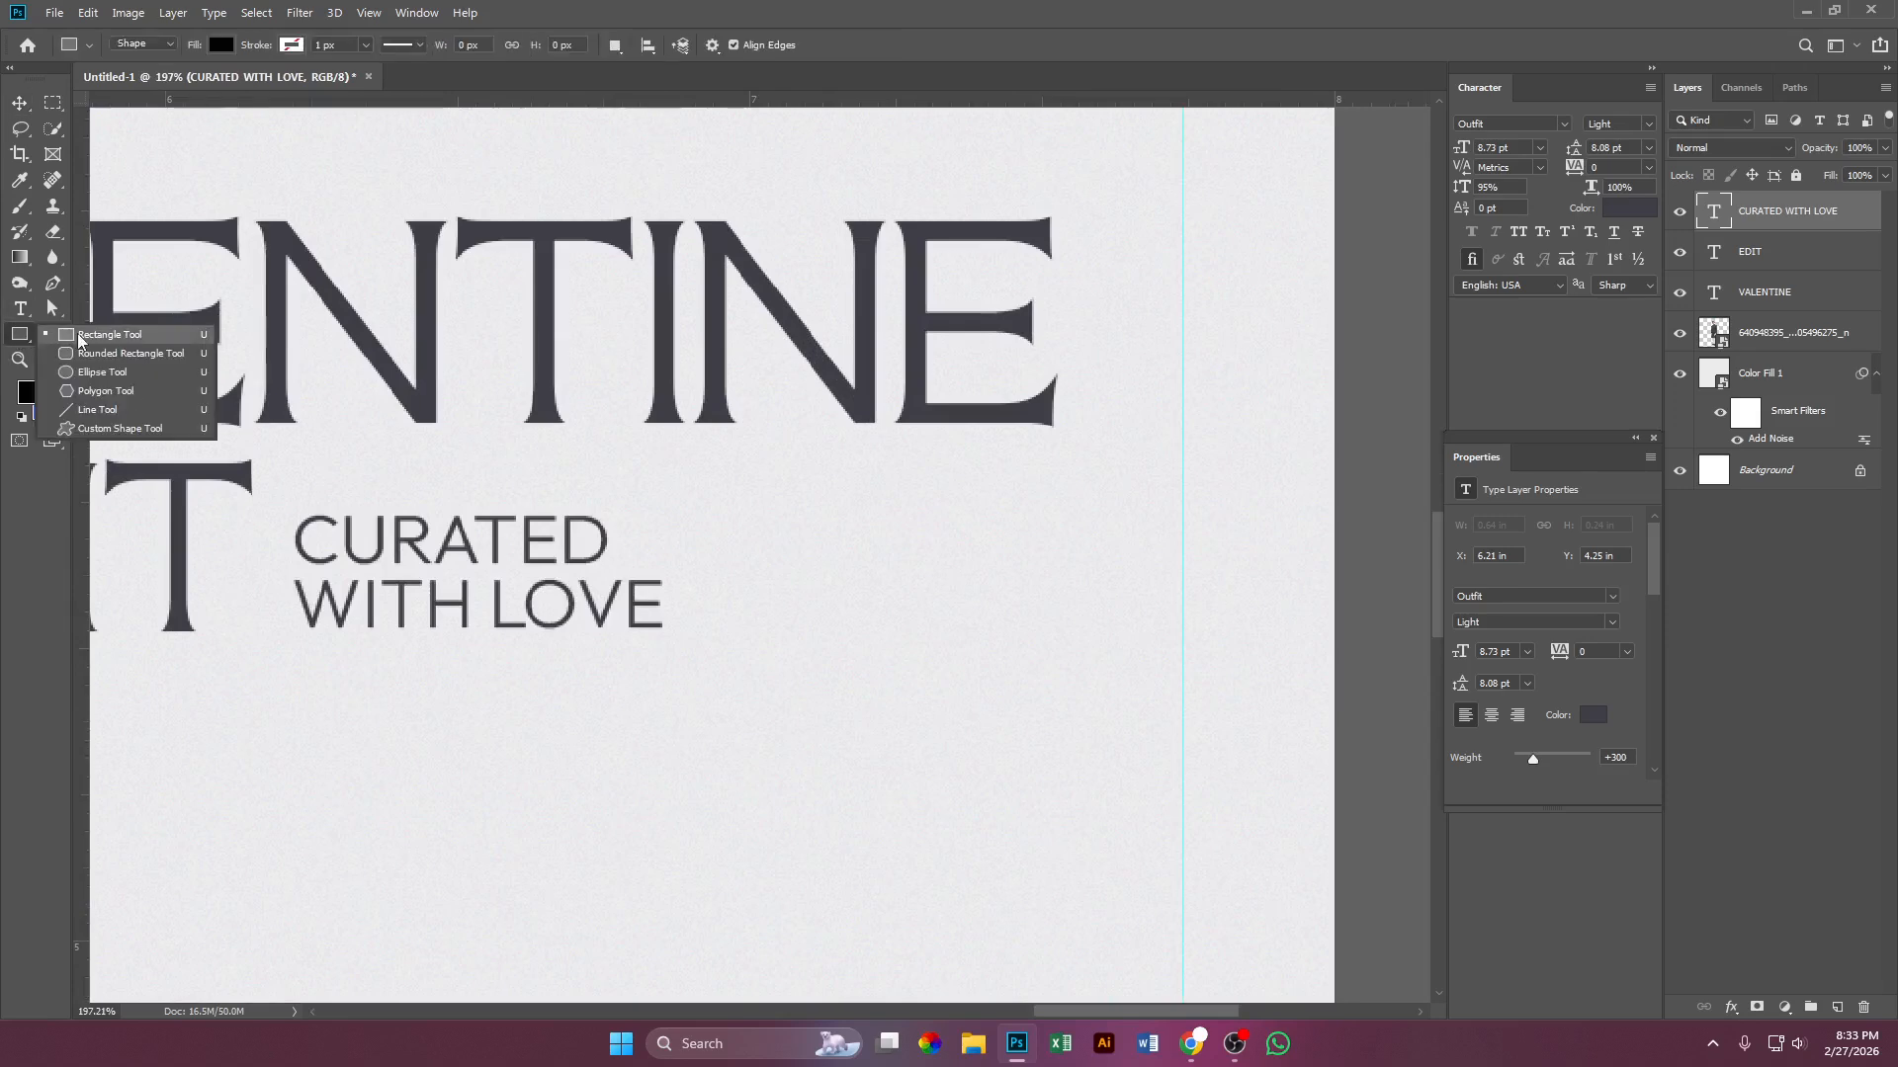
click(81, 341)
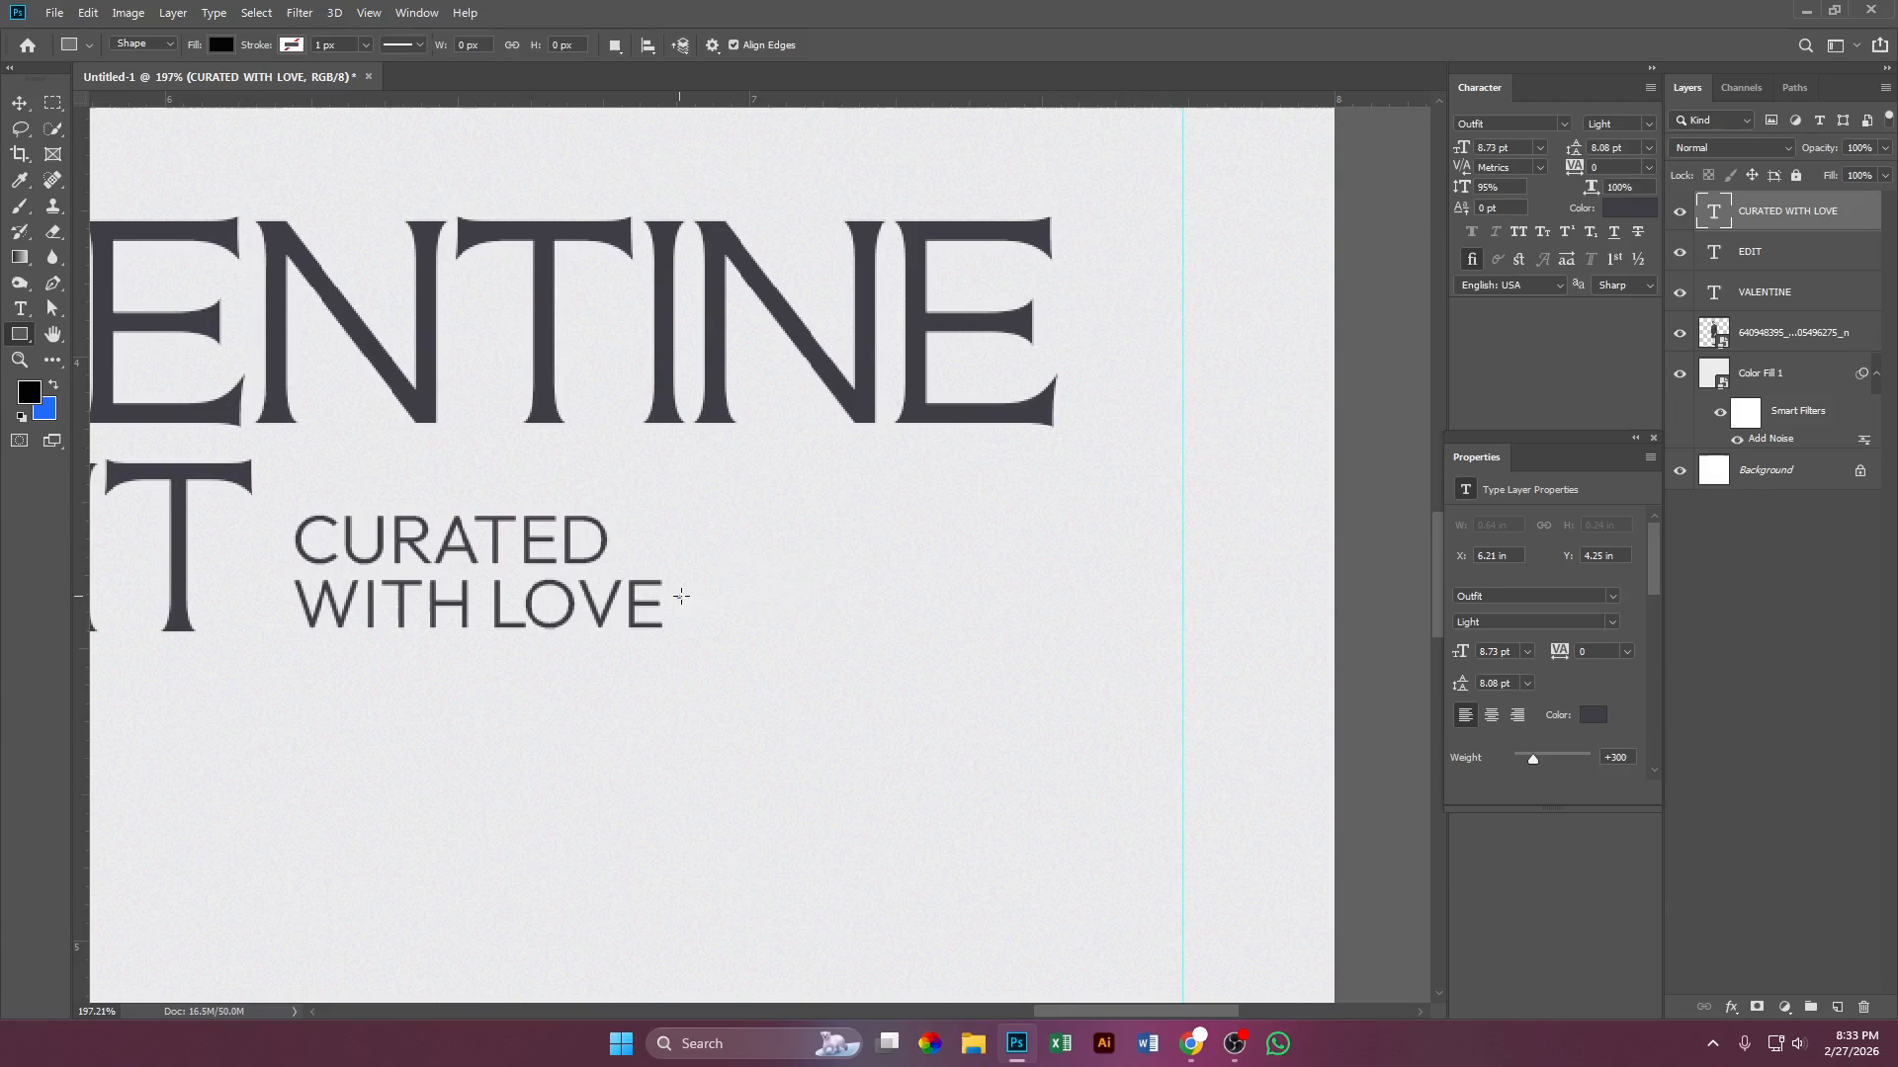
drag(678, 598, 966, 603)
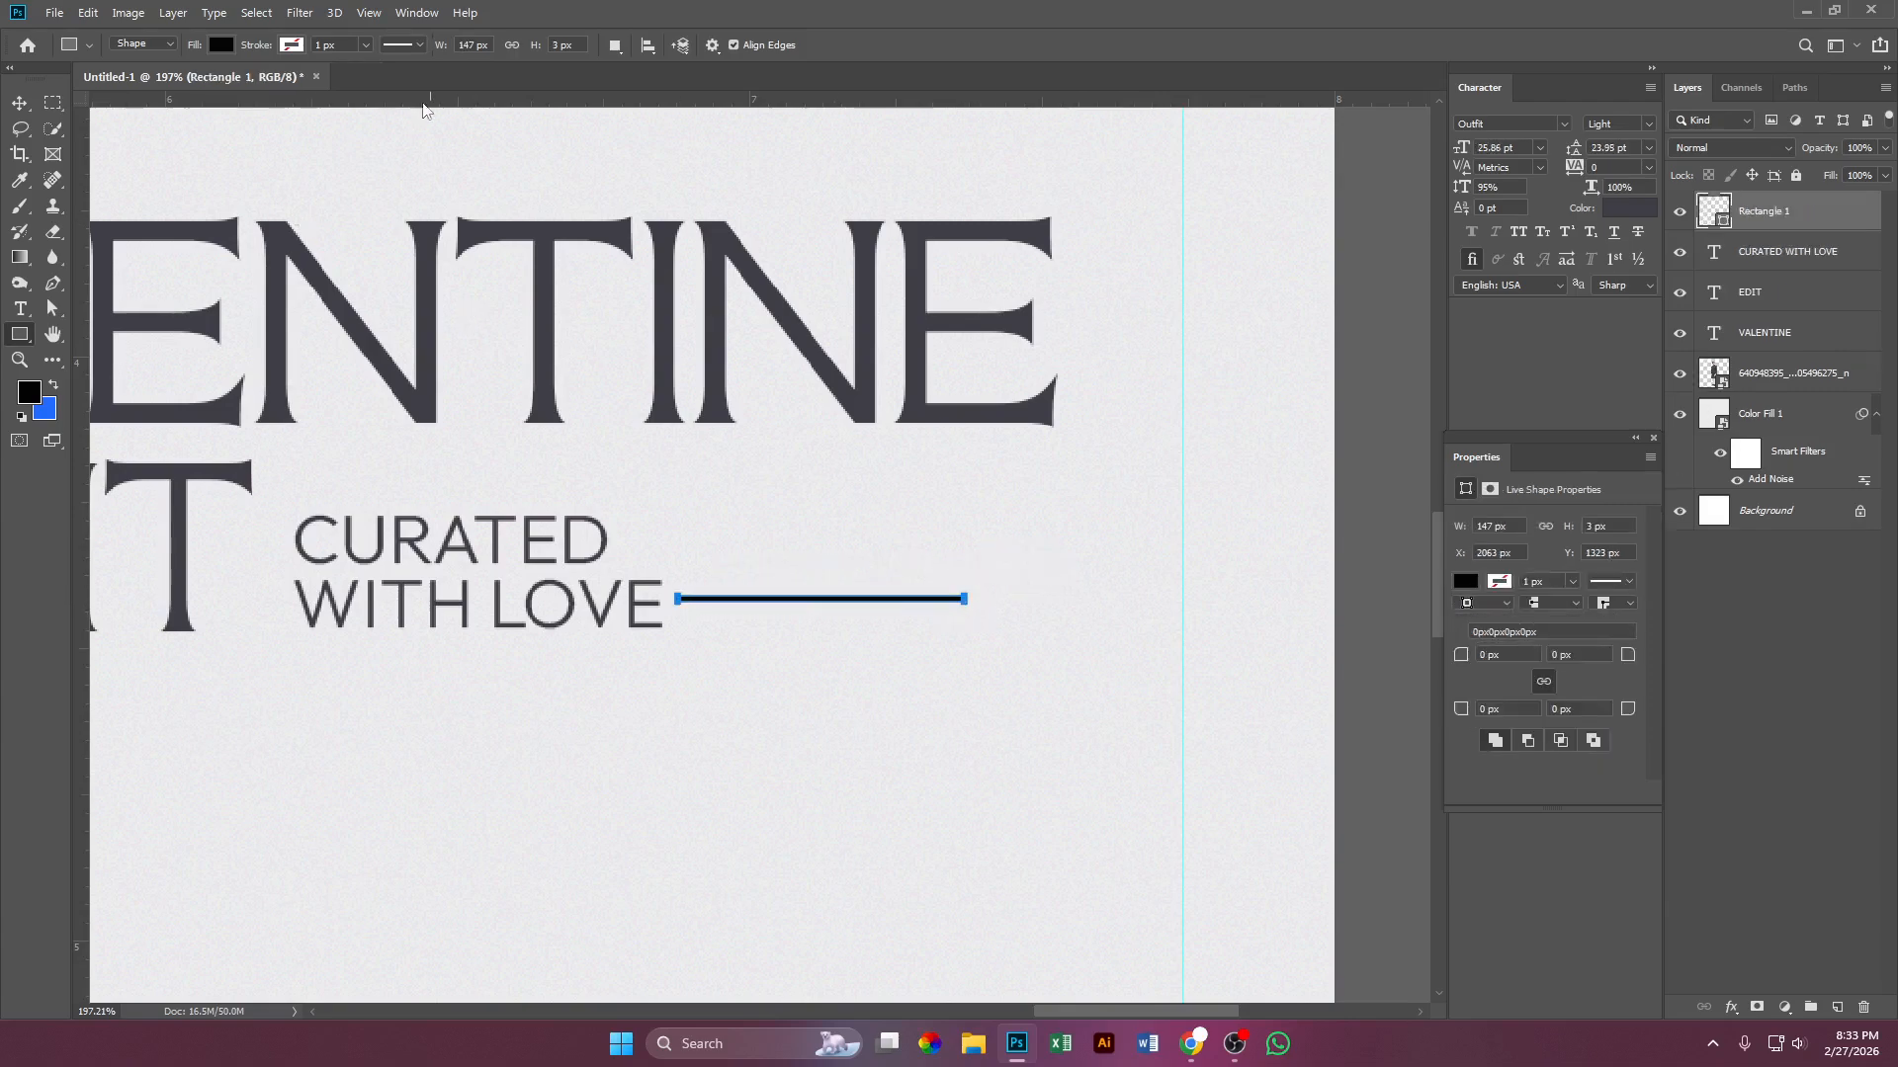
Step: Fill the thin line after WITH LOVE with the recently used pinkish red
click(224, 46)
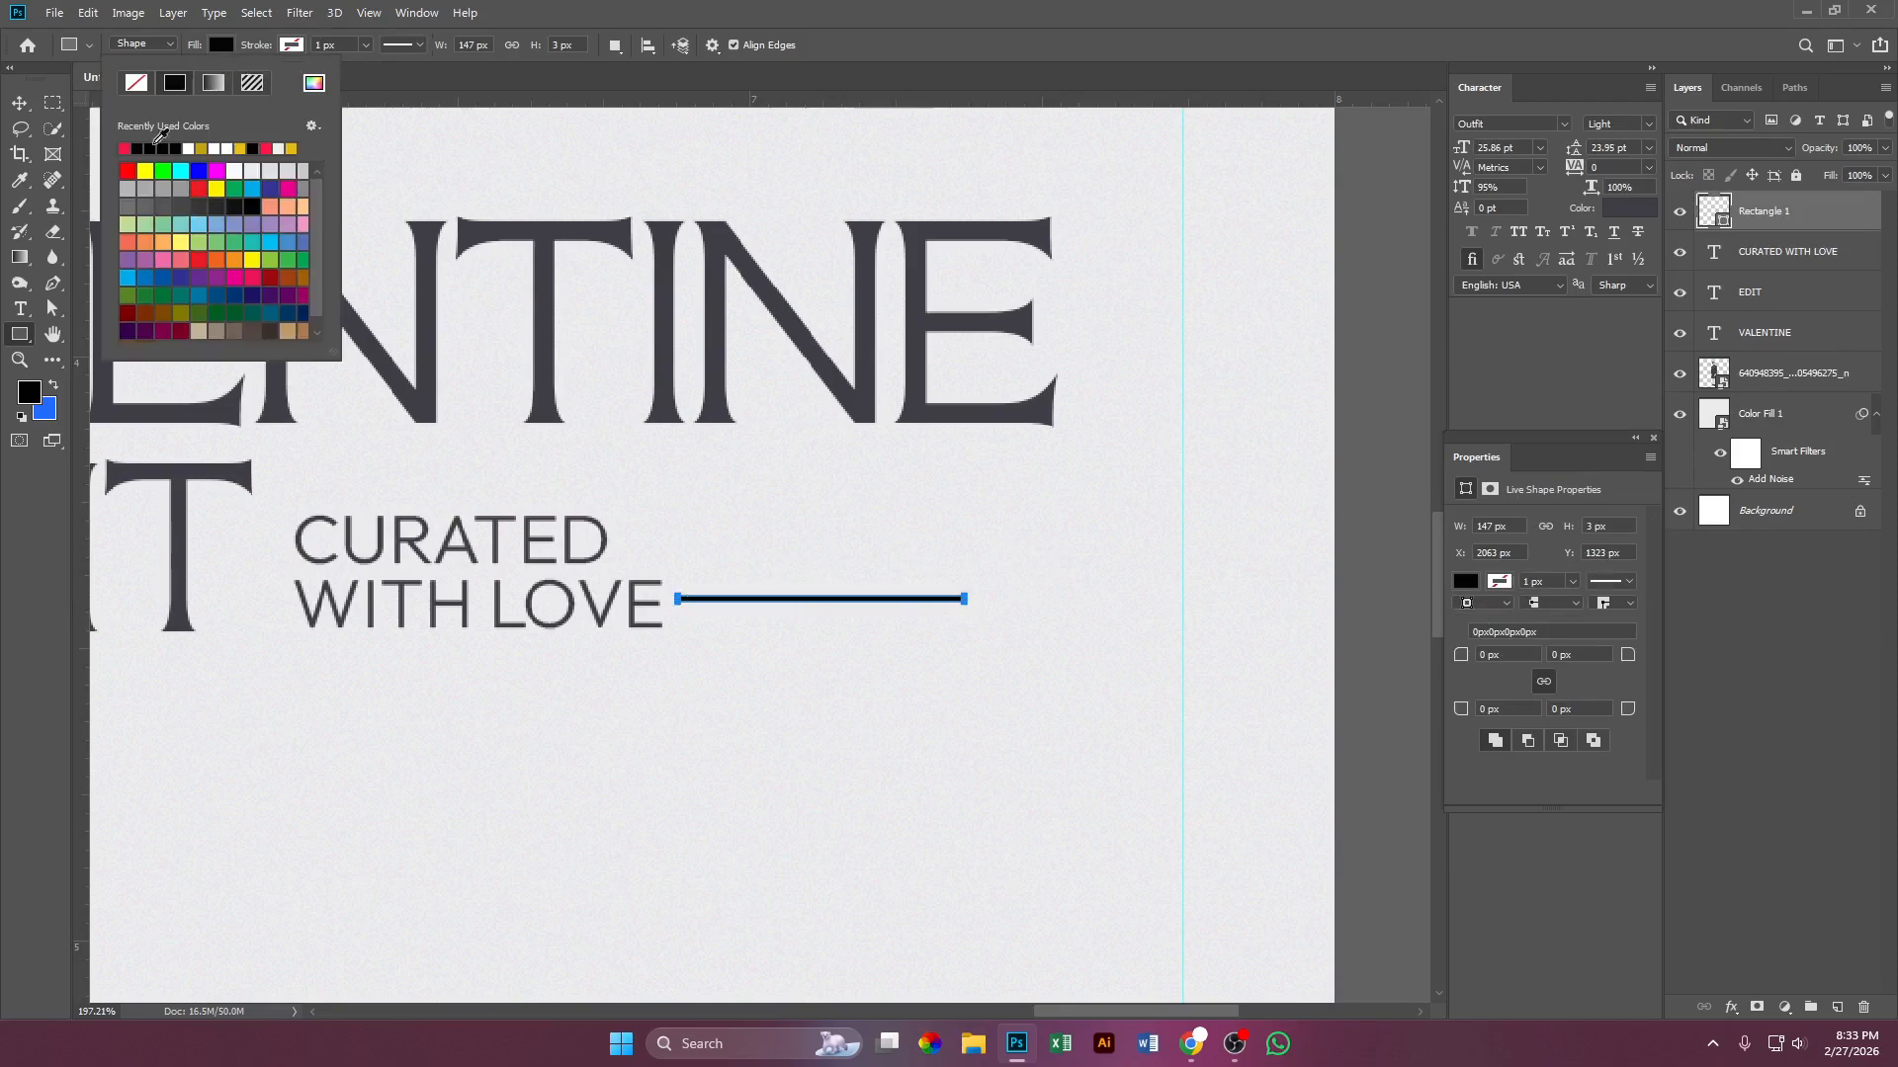
click(126, 148)
key(Escape)
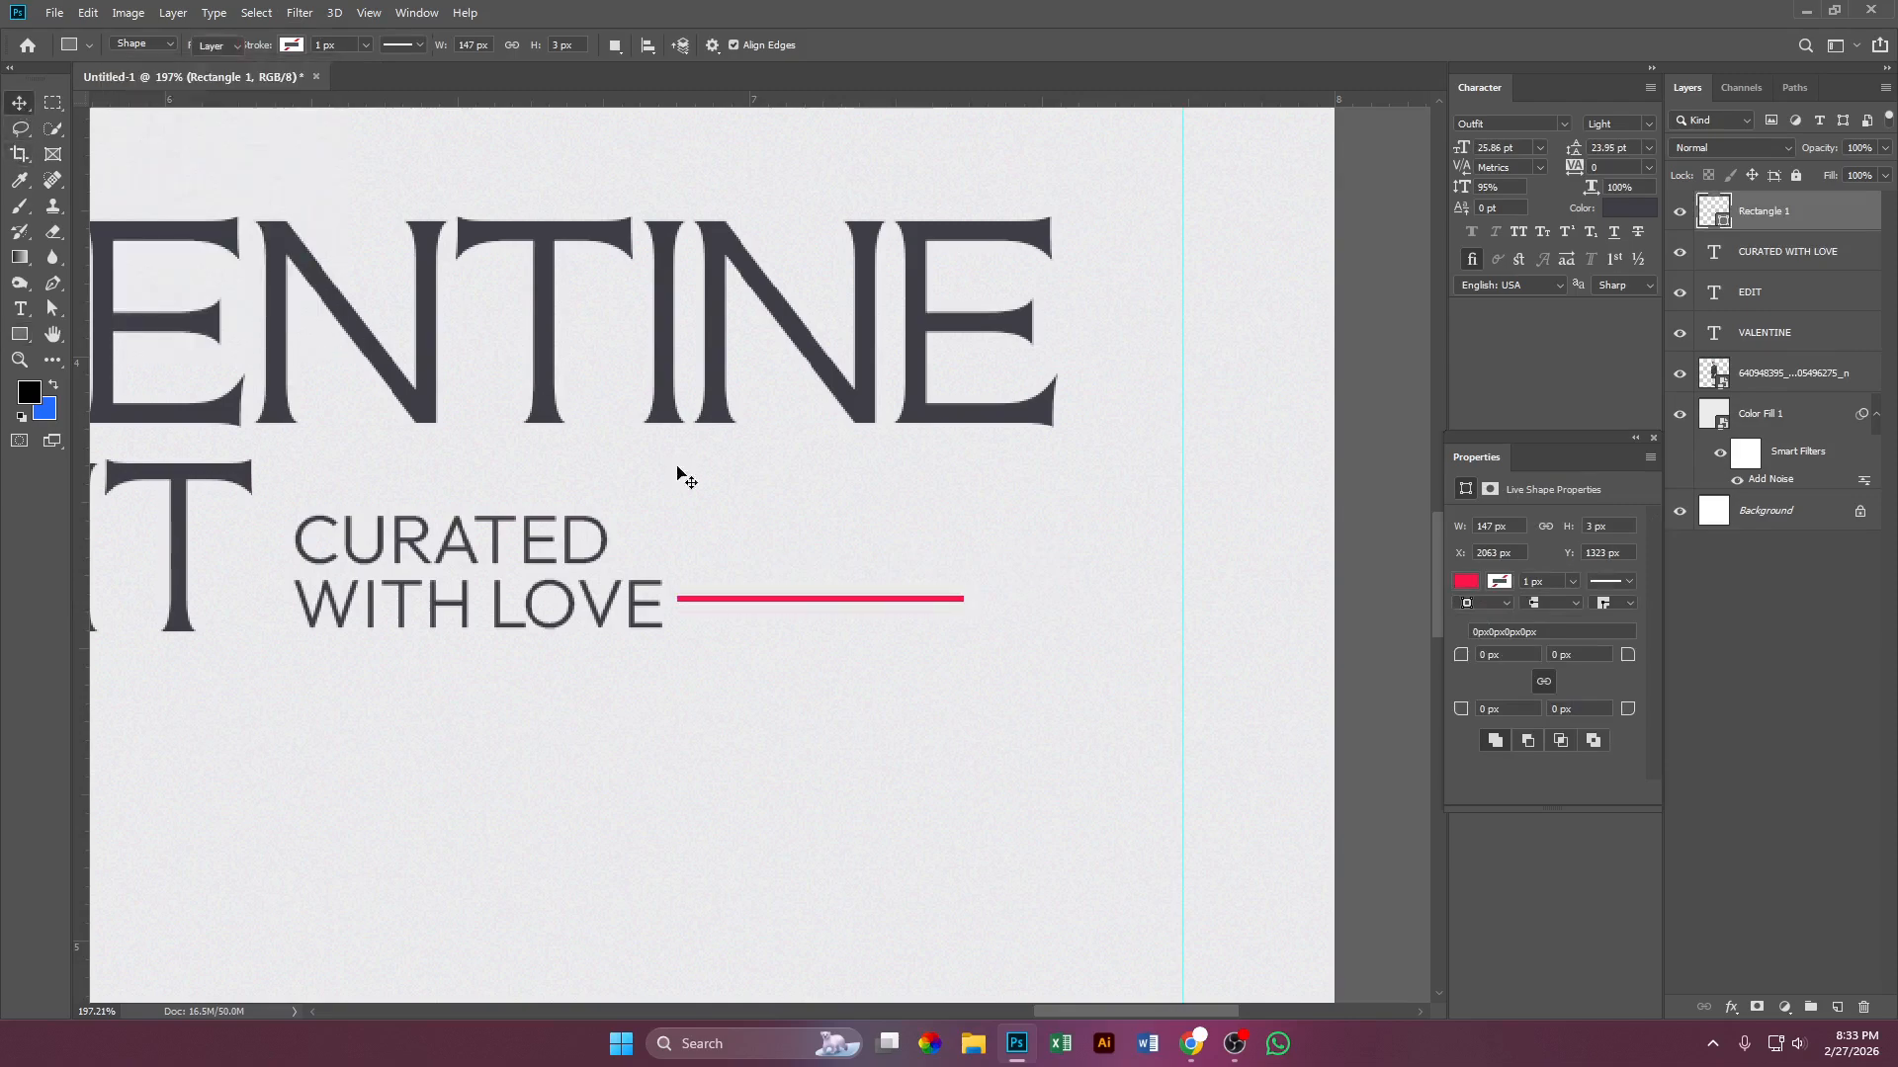
key(v)
Step: Duplicate the CURATED WITH LOVE text to the far end of the red line and change the copy to read 2026
scroll(922, 656, down, 5)
scroll(909, 660, up, 5)
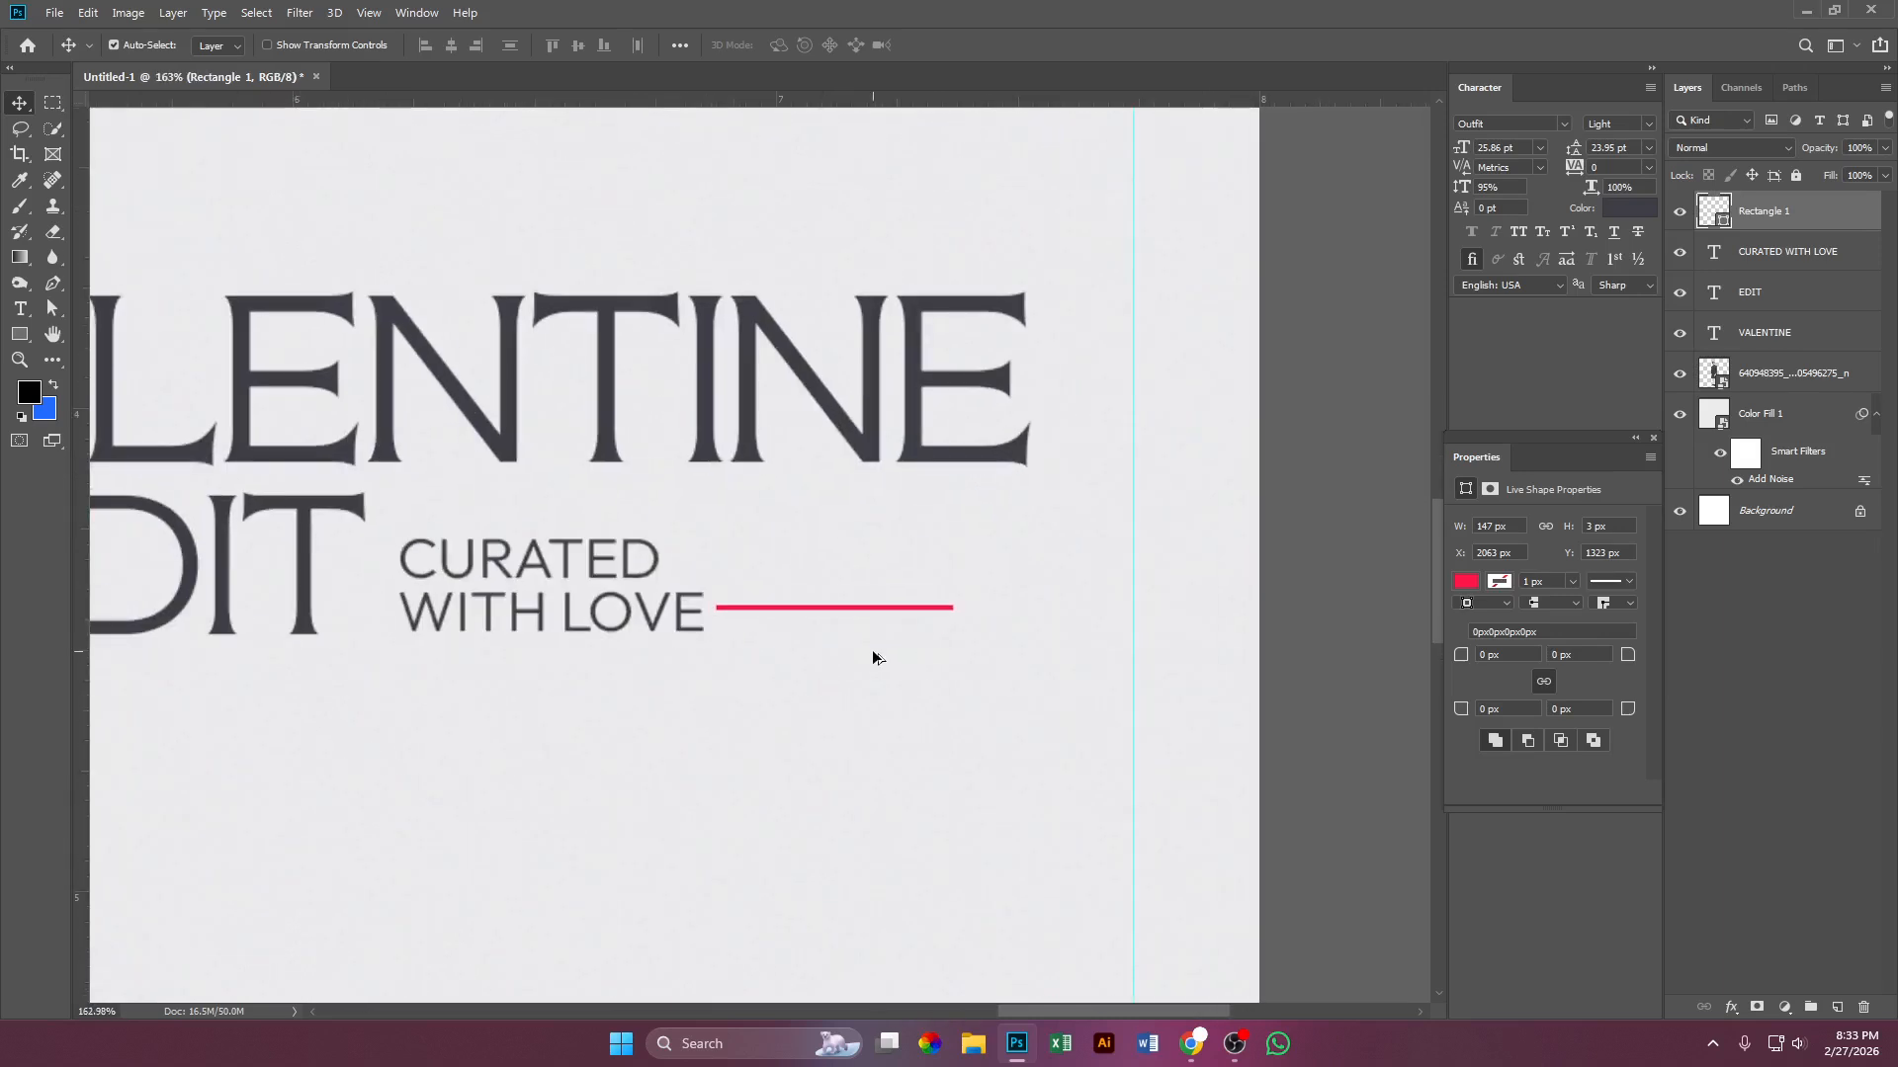
click(445, 601)
drag(445, 601, 1147, 601)
double_click(1130, 579)
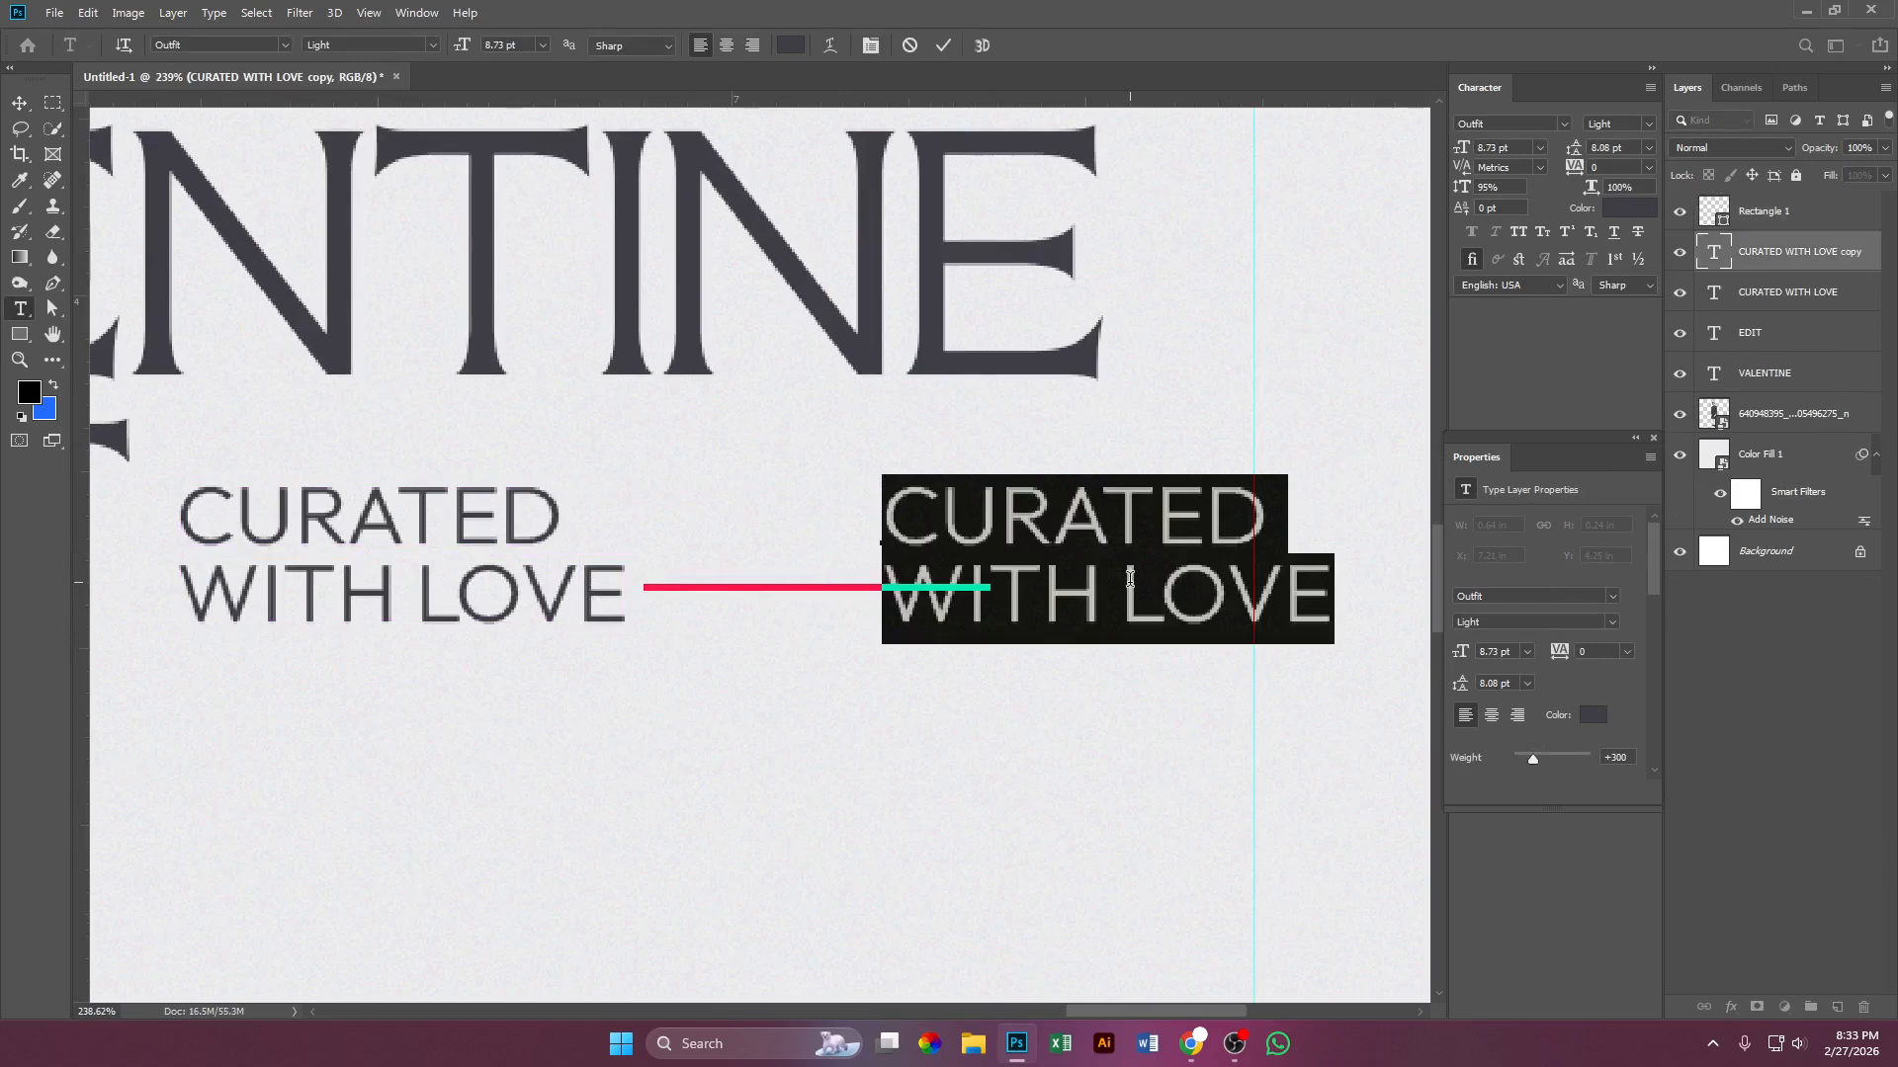
text(2026)
key(ctrl+a)
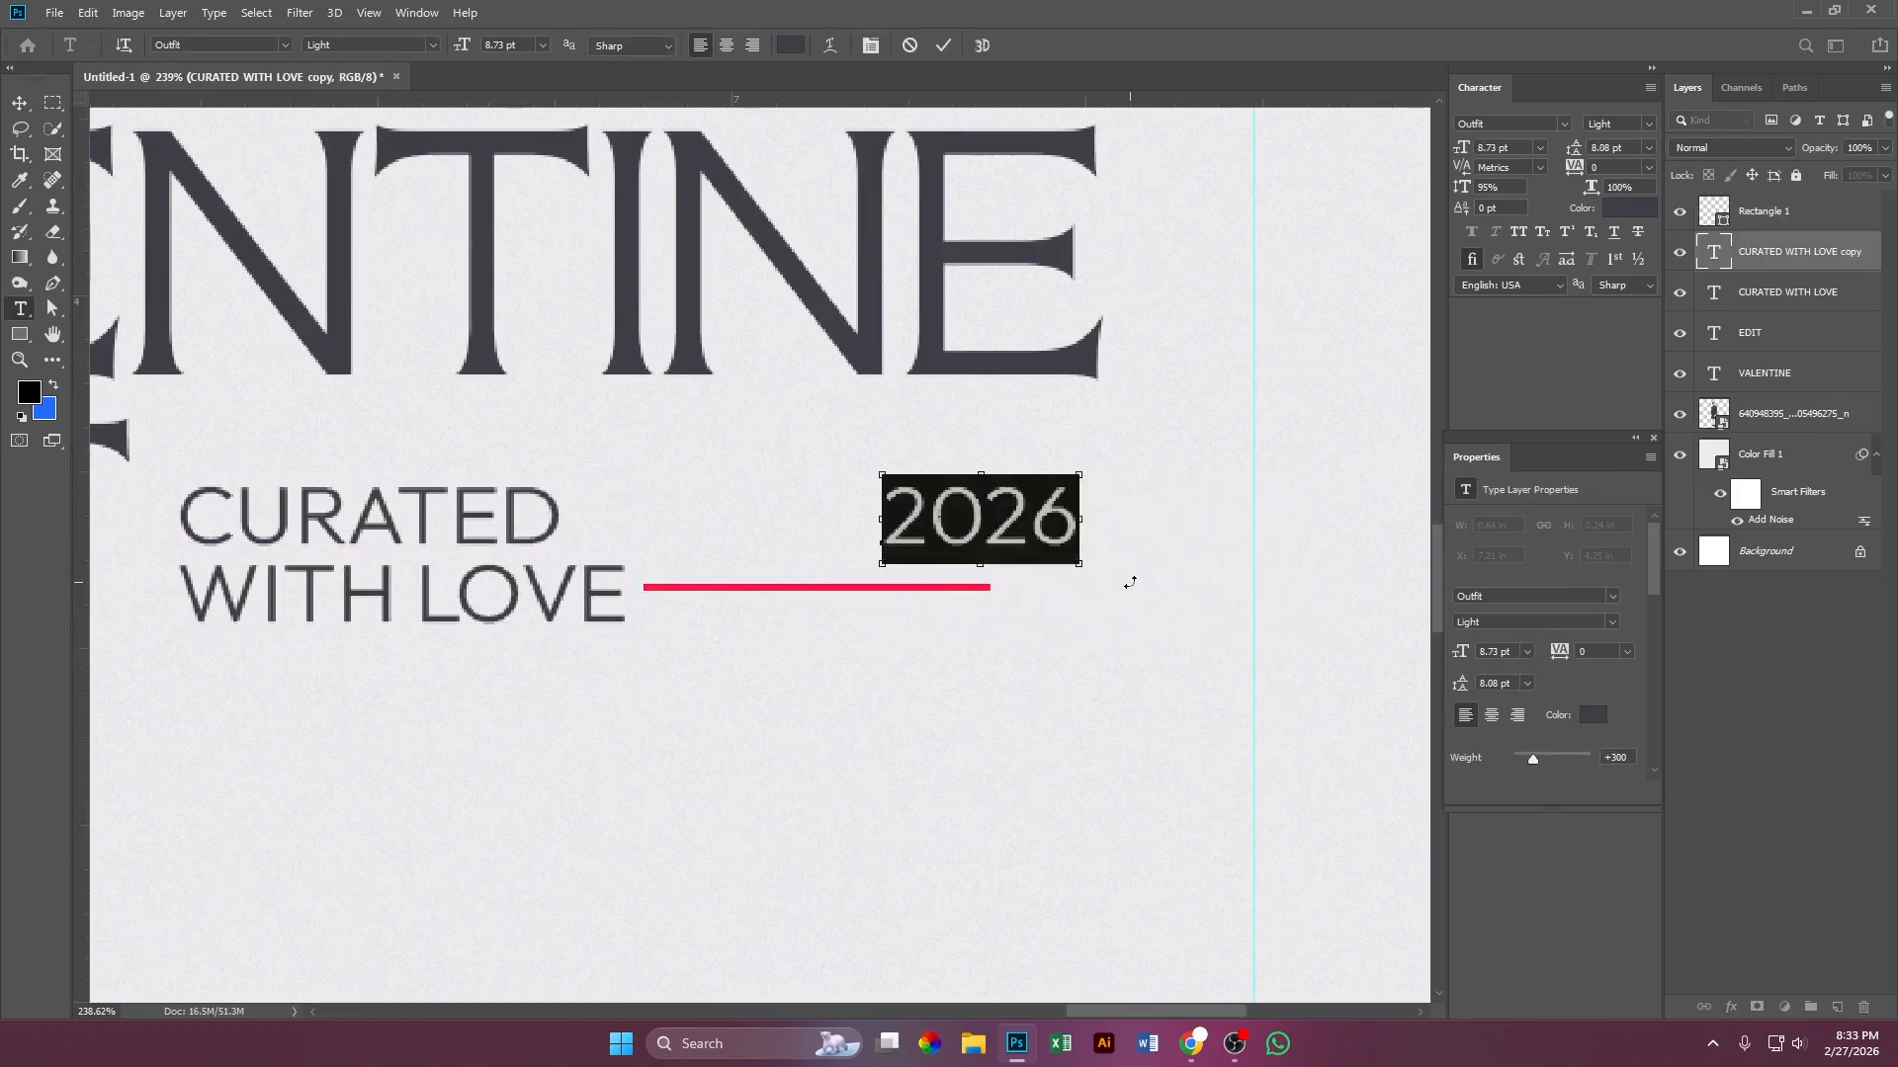
click(20, 102)
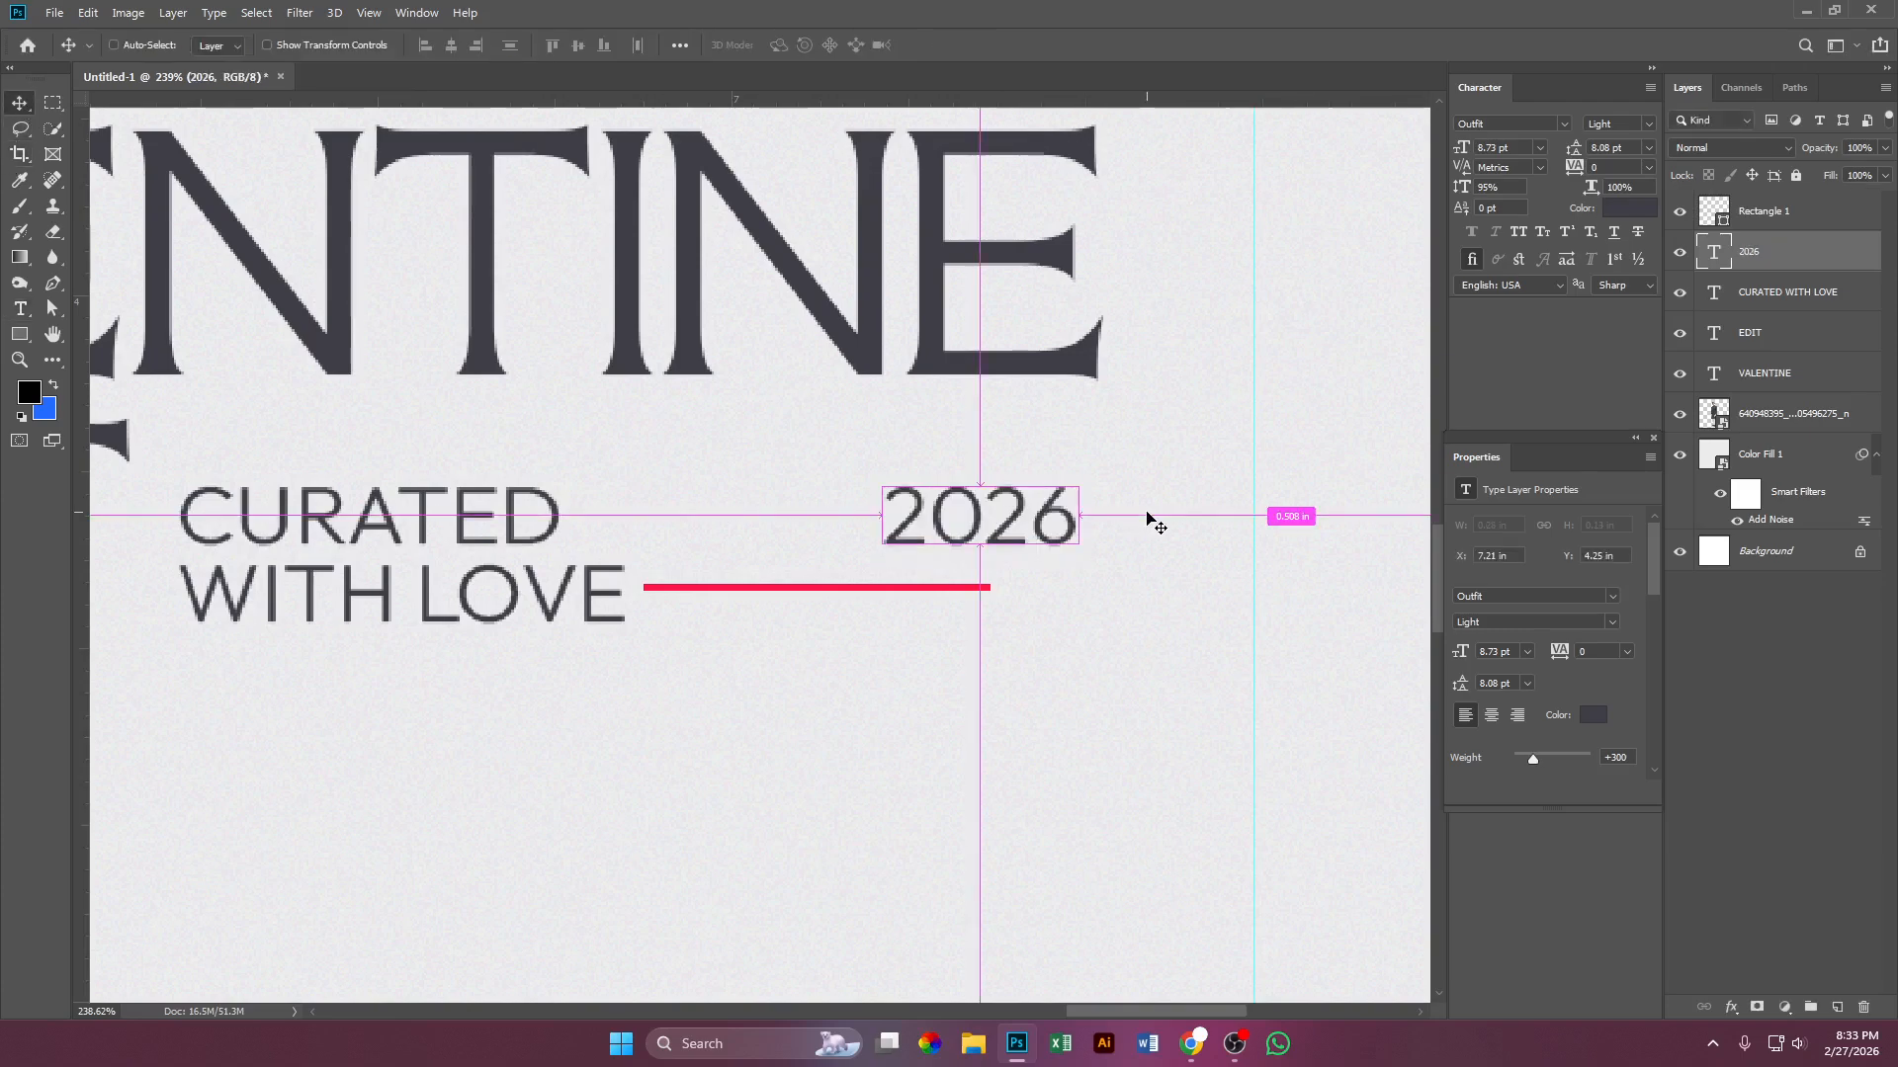
Step: Scale the 2026 text down to about 5.18 pt and place it at the far end of the red line
key(ctrl+t)
drag(1097, 515, 1087, 590)
key(Return)
scroll(1092, 603, down, 6)
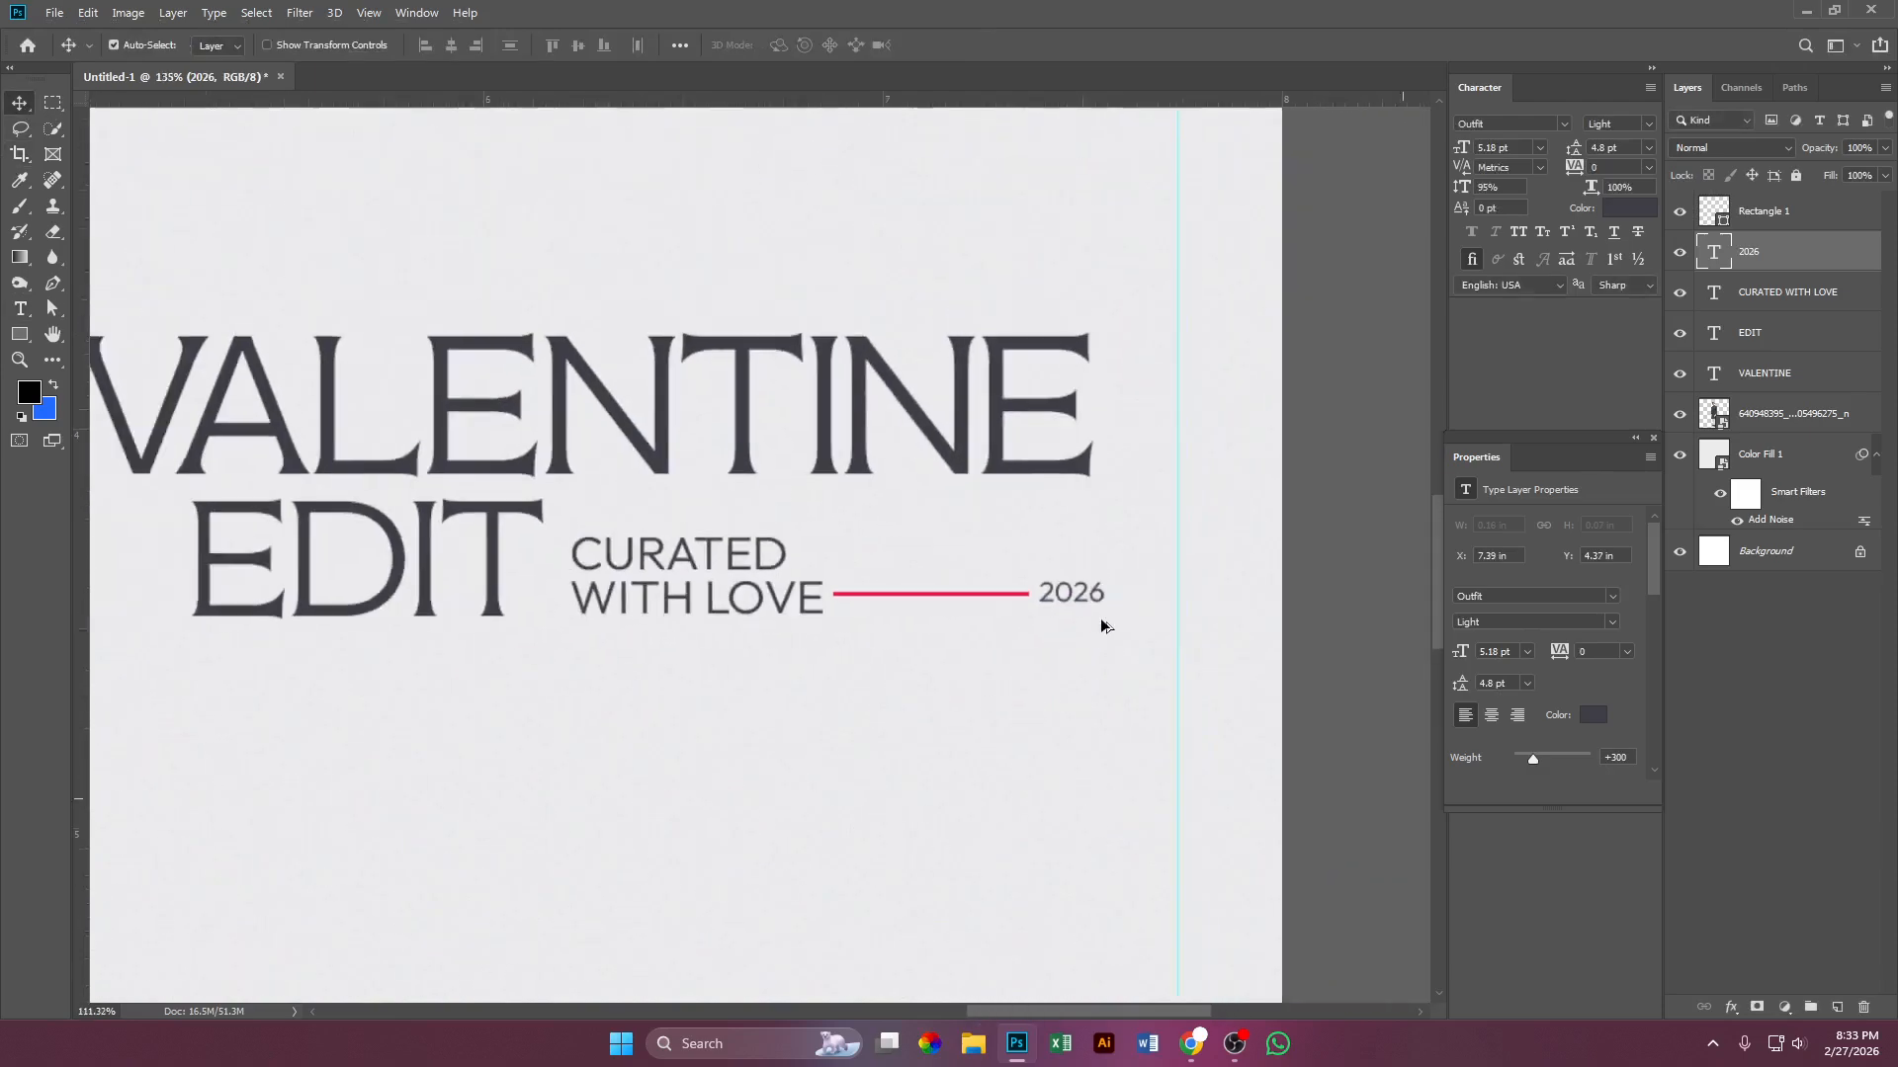
Step: Reduce the 2026 text to about 5.06 pt and shift it left so it ends flush with VALENTINE
scroll(1144, 645, down, 5)
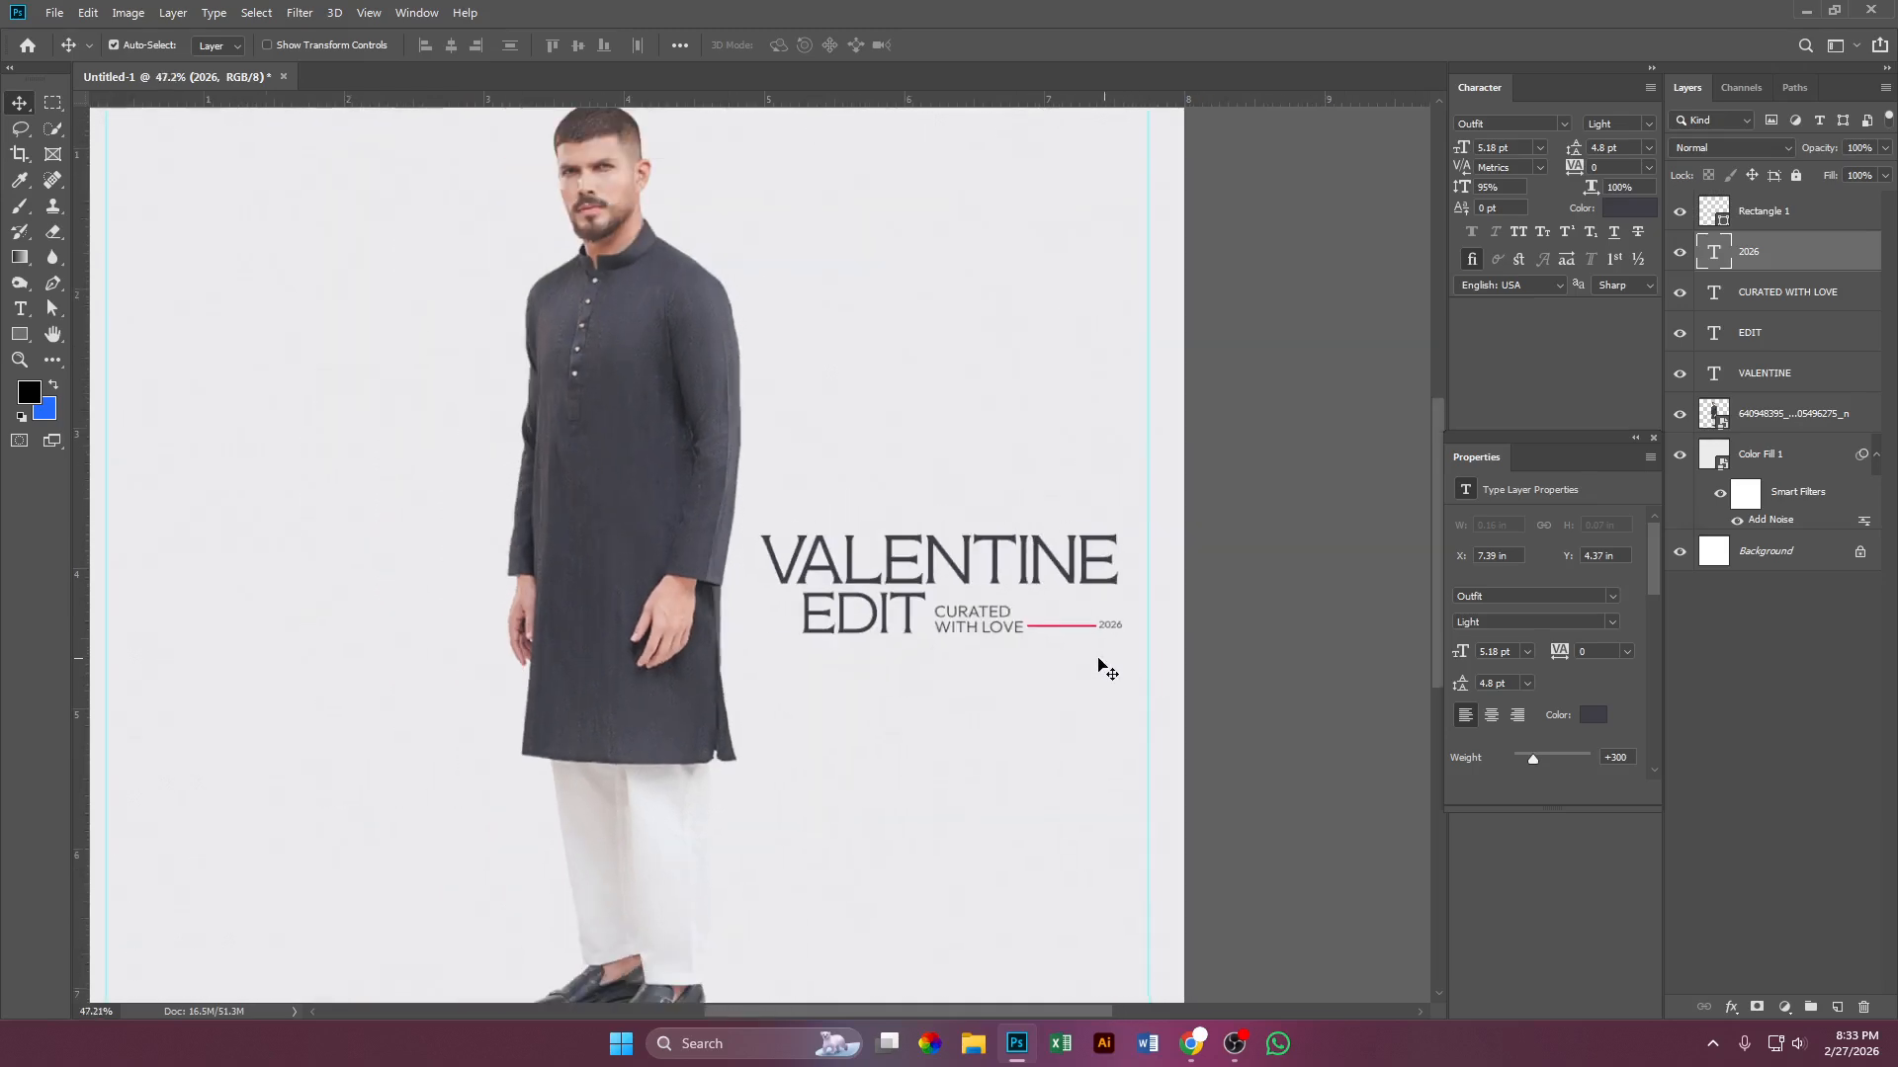
scroll(1033, 658, down, 1)
scroll(1077, 651, up, 13)
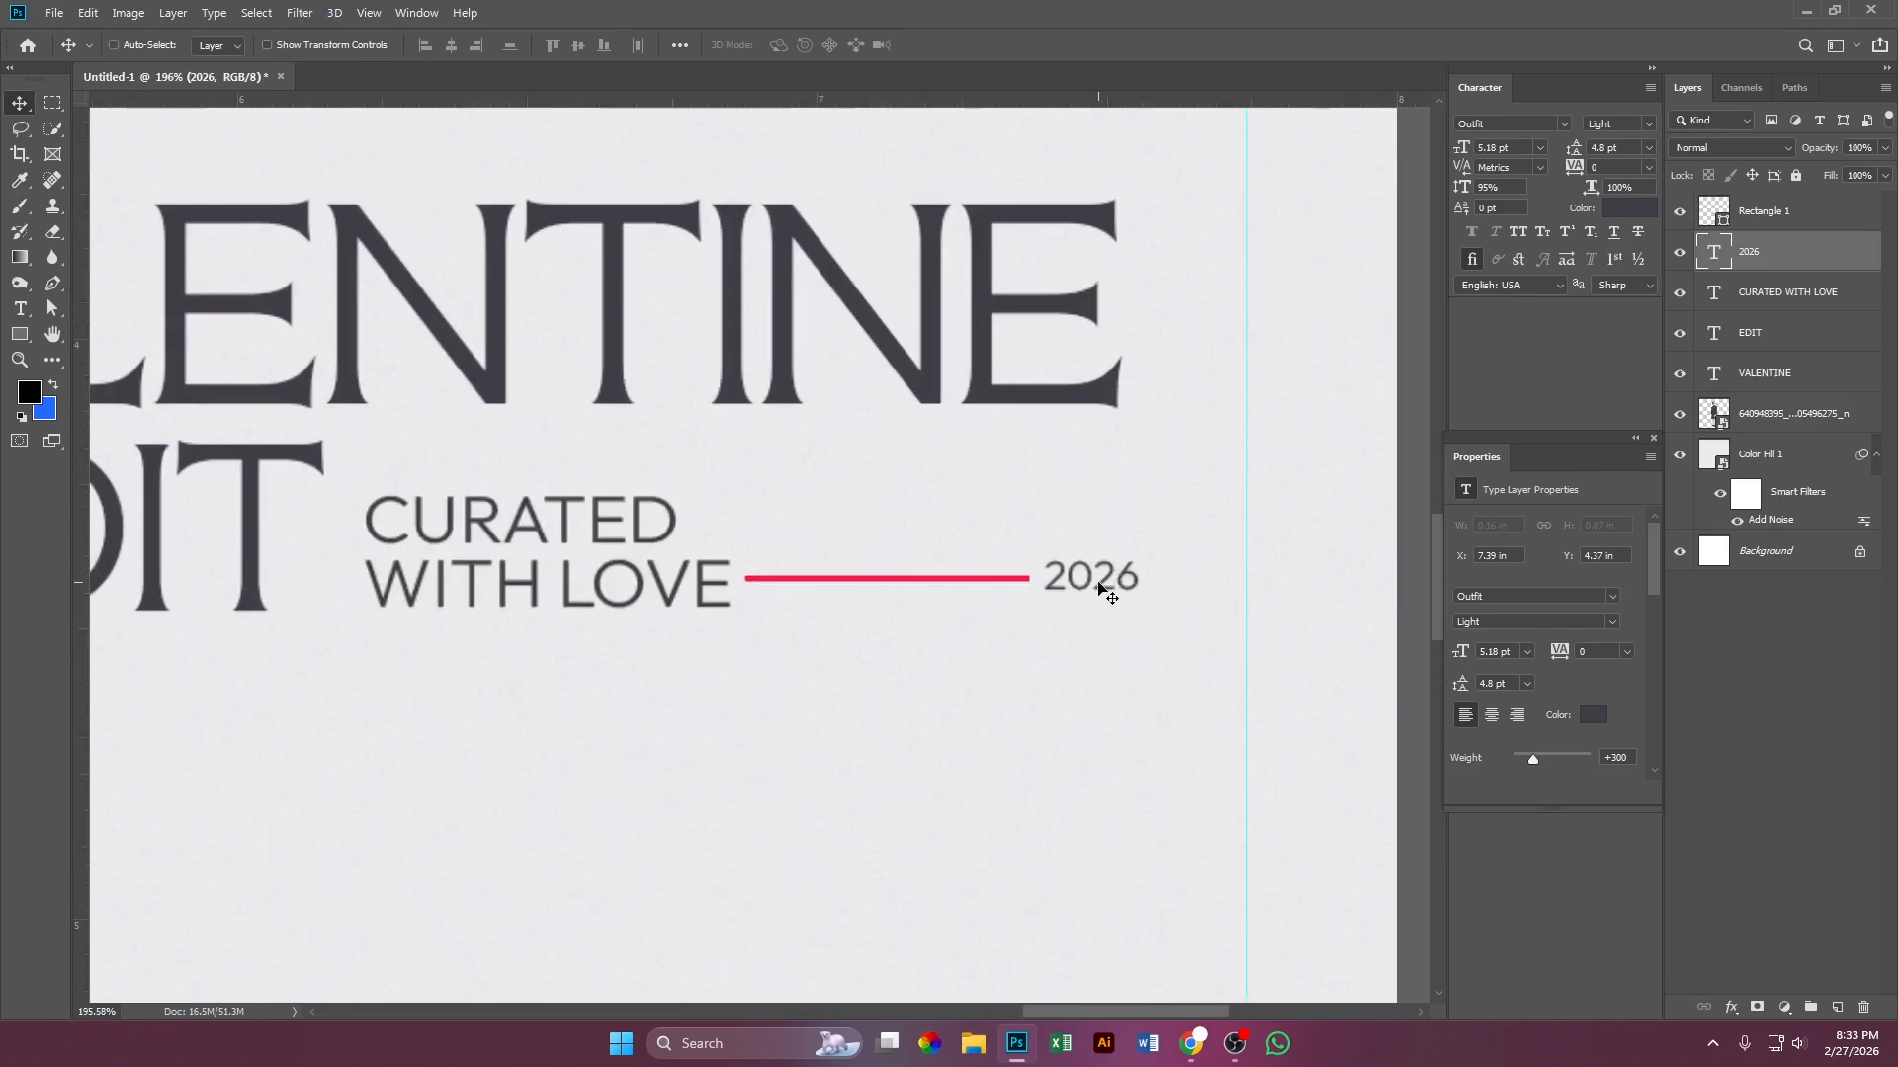
key(ctrl+t)
drag(1140, 577, 1028, 577)
key(Return)
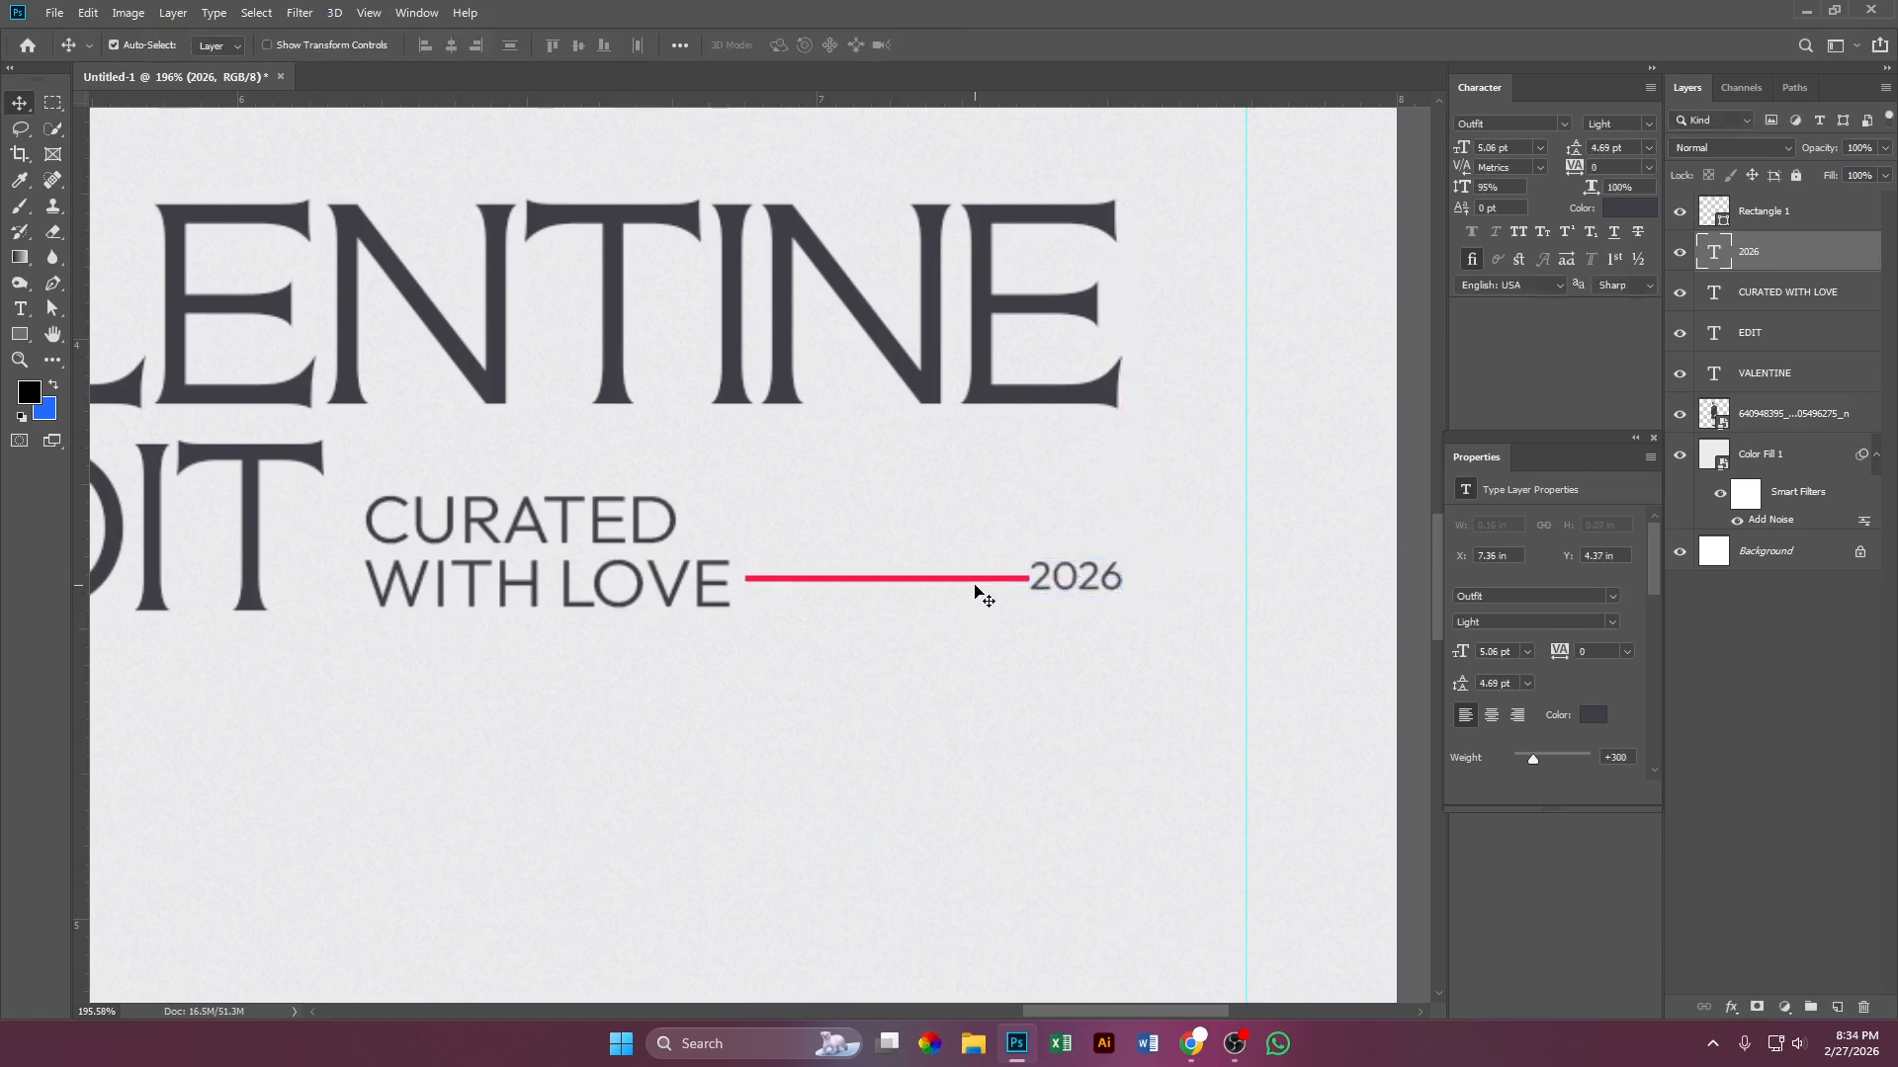
Step: Nudge the red line 3 px left and 2 px down so it fits between WITH LOVE and 2026
click(979, 581)
key(Left)
key(Left)
key(Left)
key(Down)
key(Down)
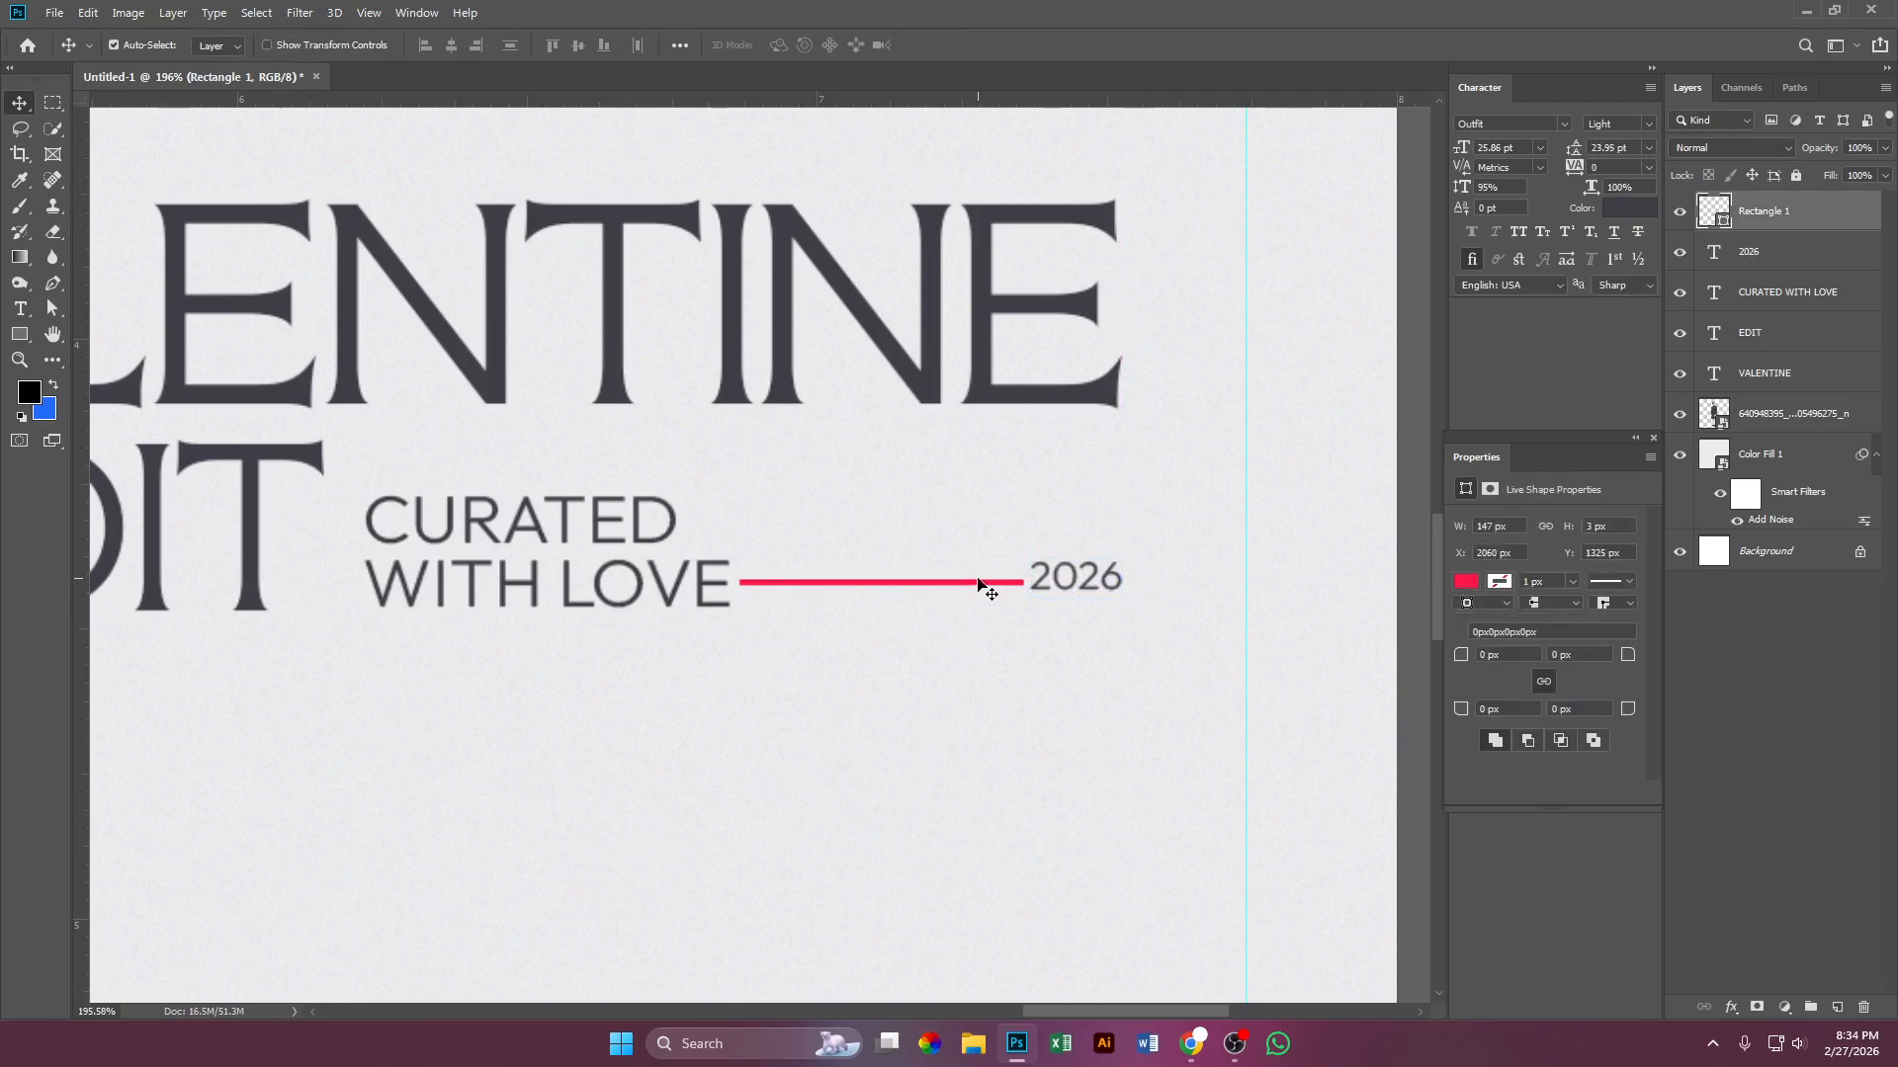
Step: Try to align the vertical centers of CURATED WITH LOVE, 2026 and the background color fill layer
click(677, 591)
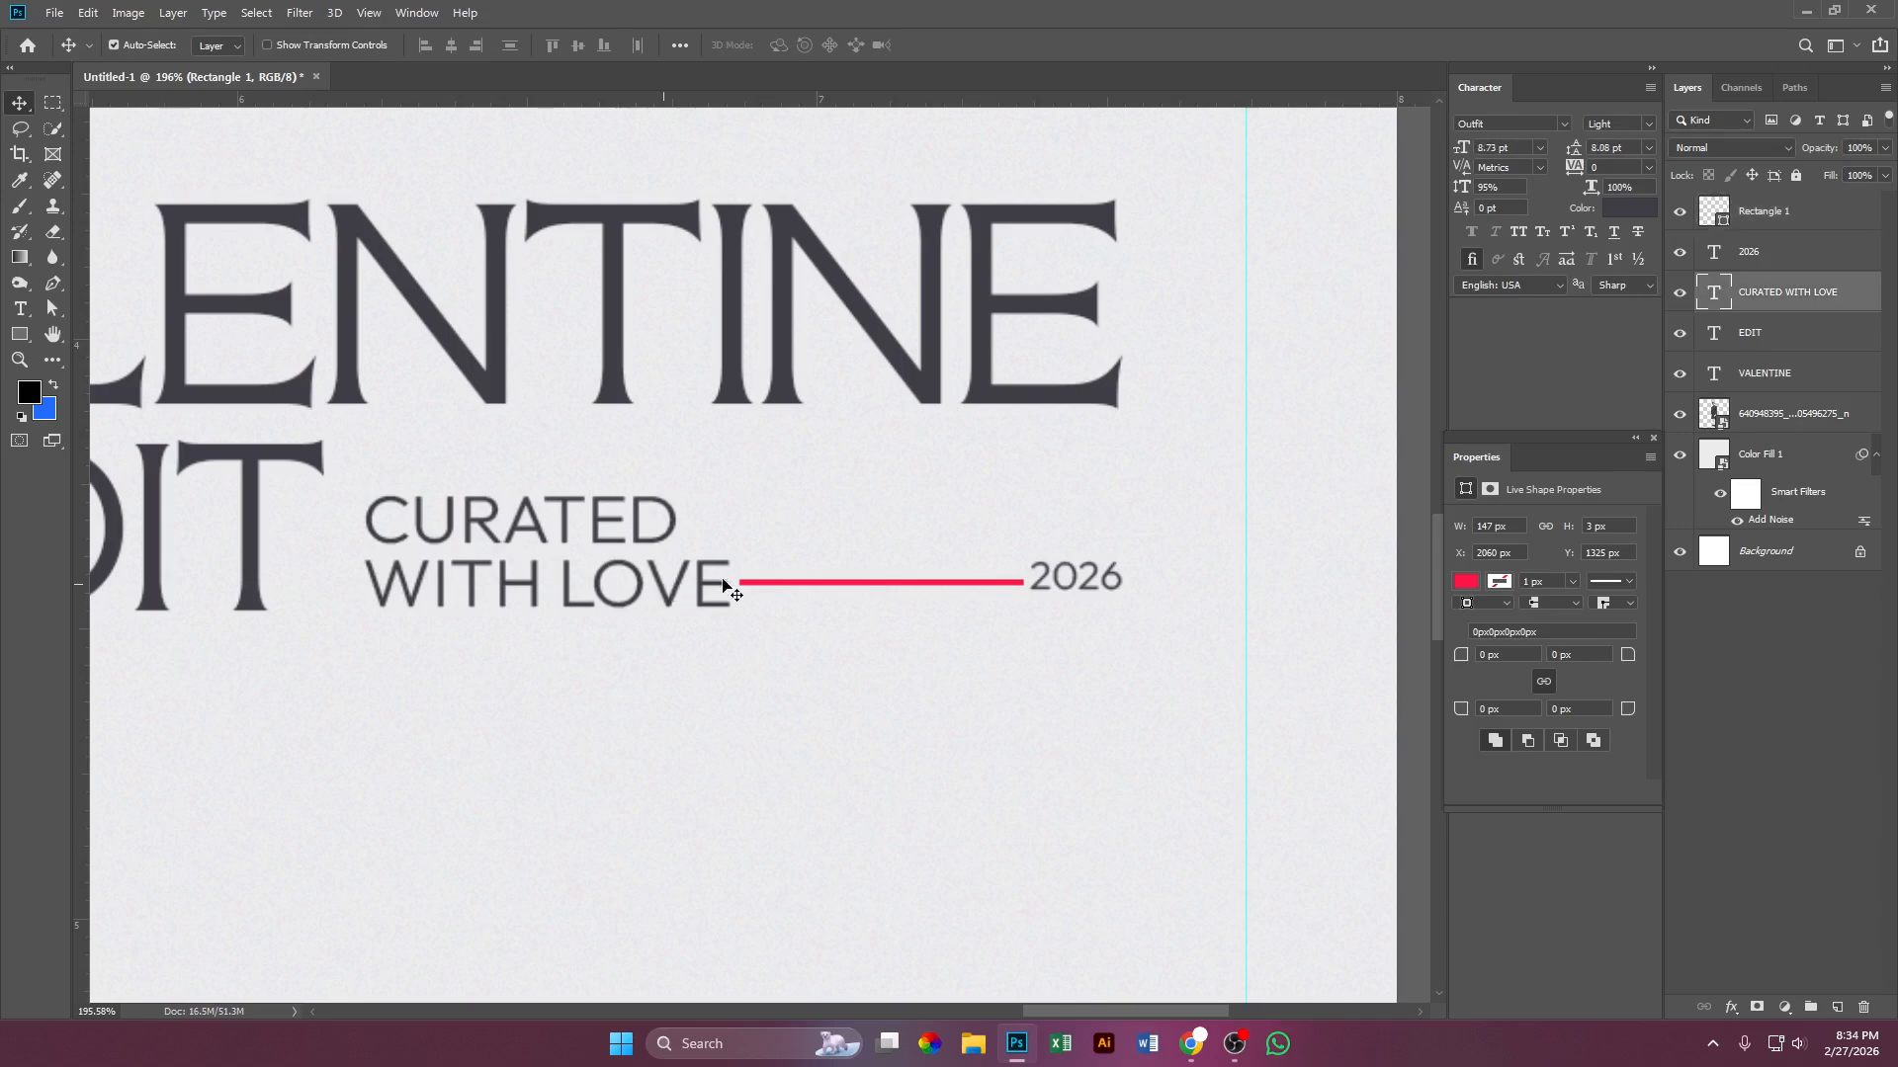
shift+click(1166, 580)
shift+click(1107, 581)
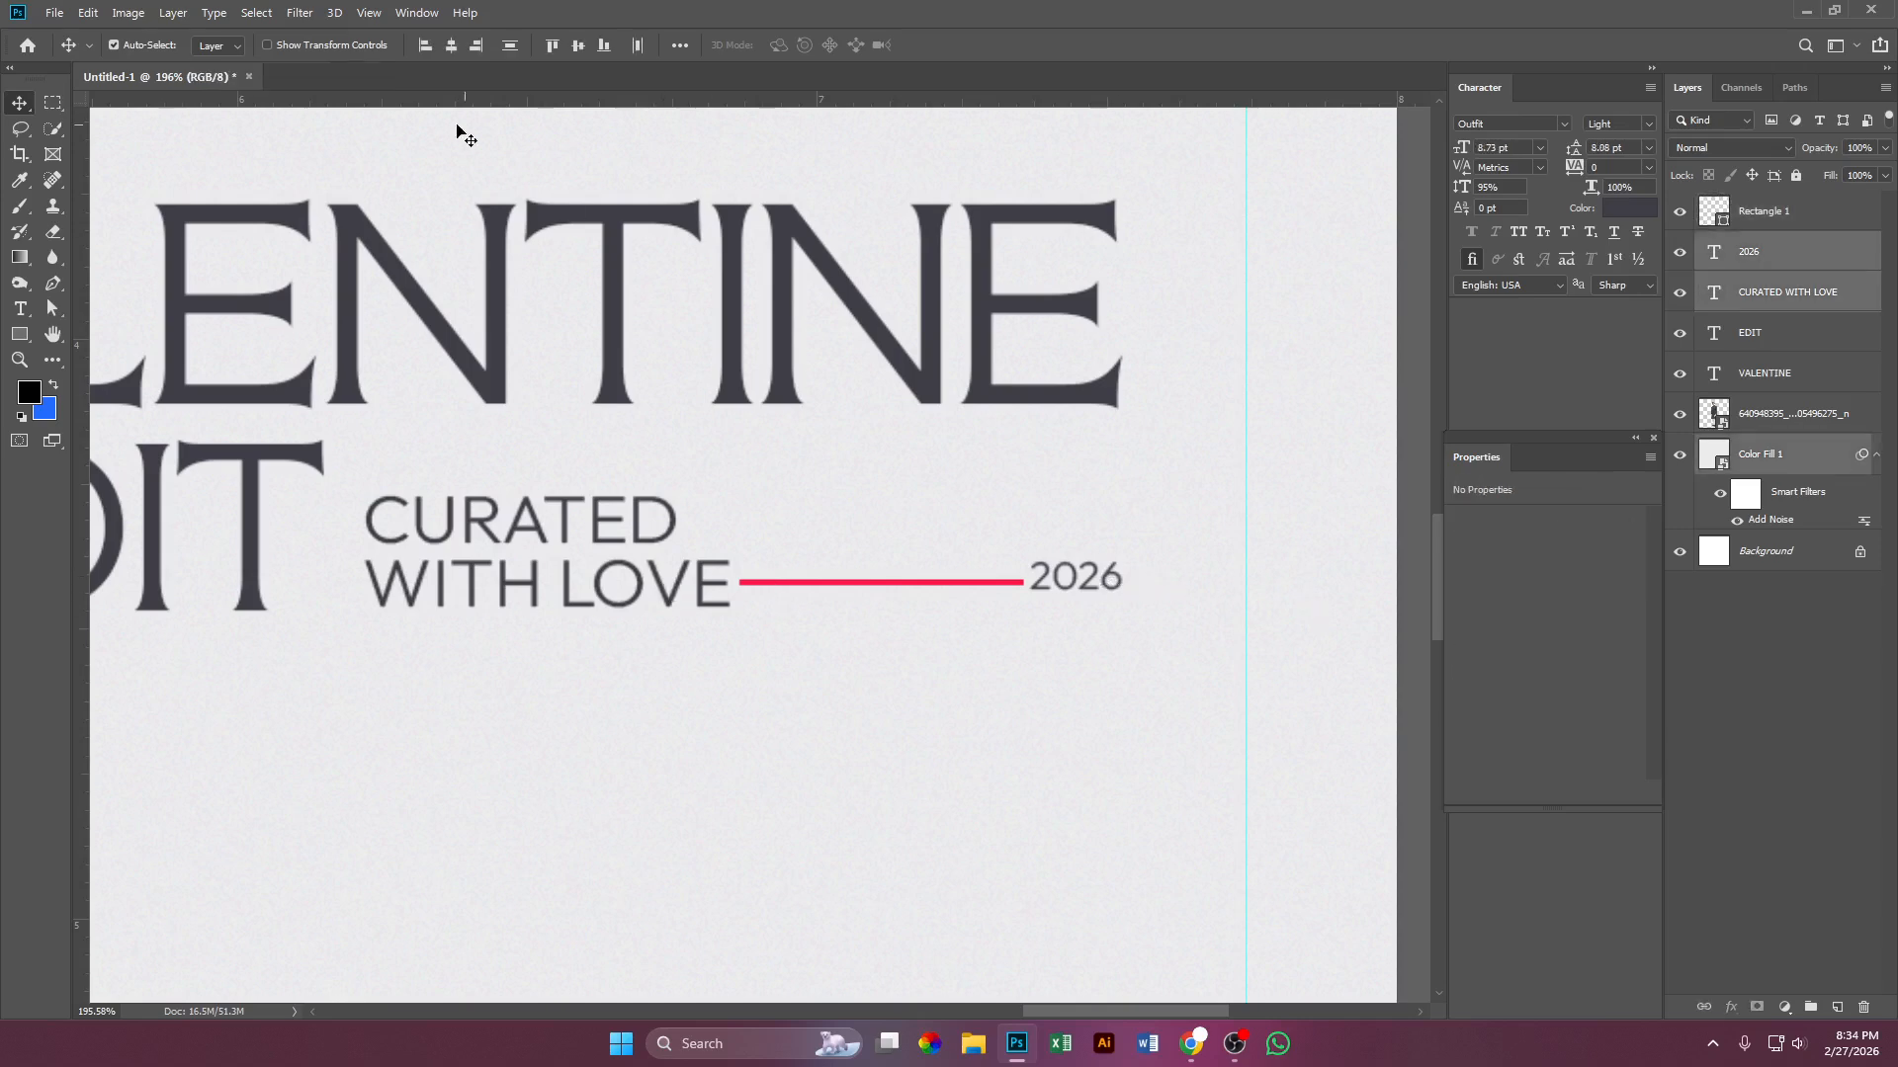
click(583, 50)
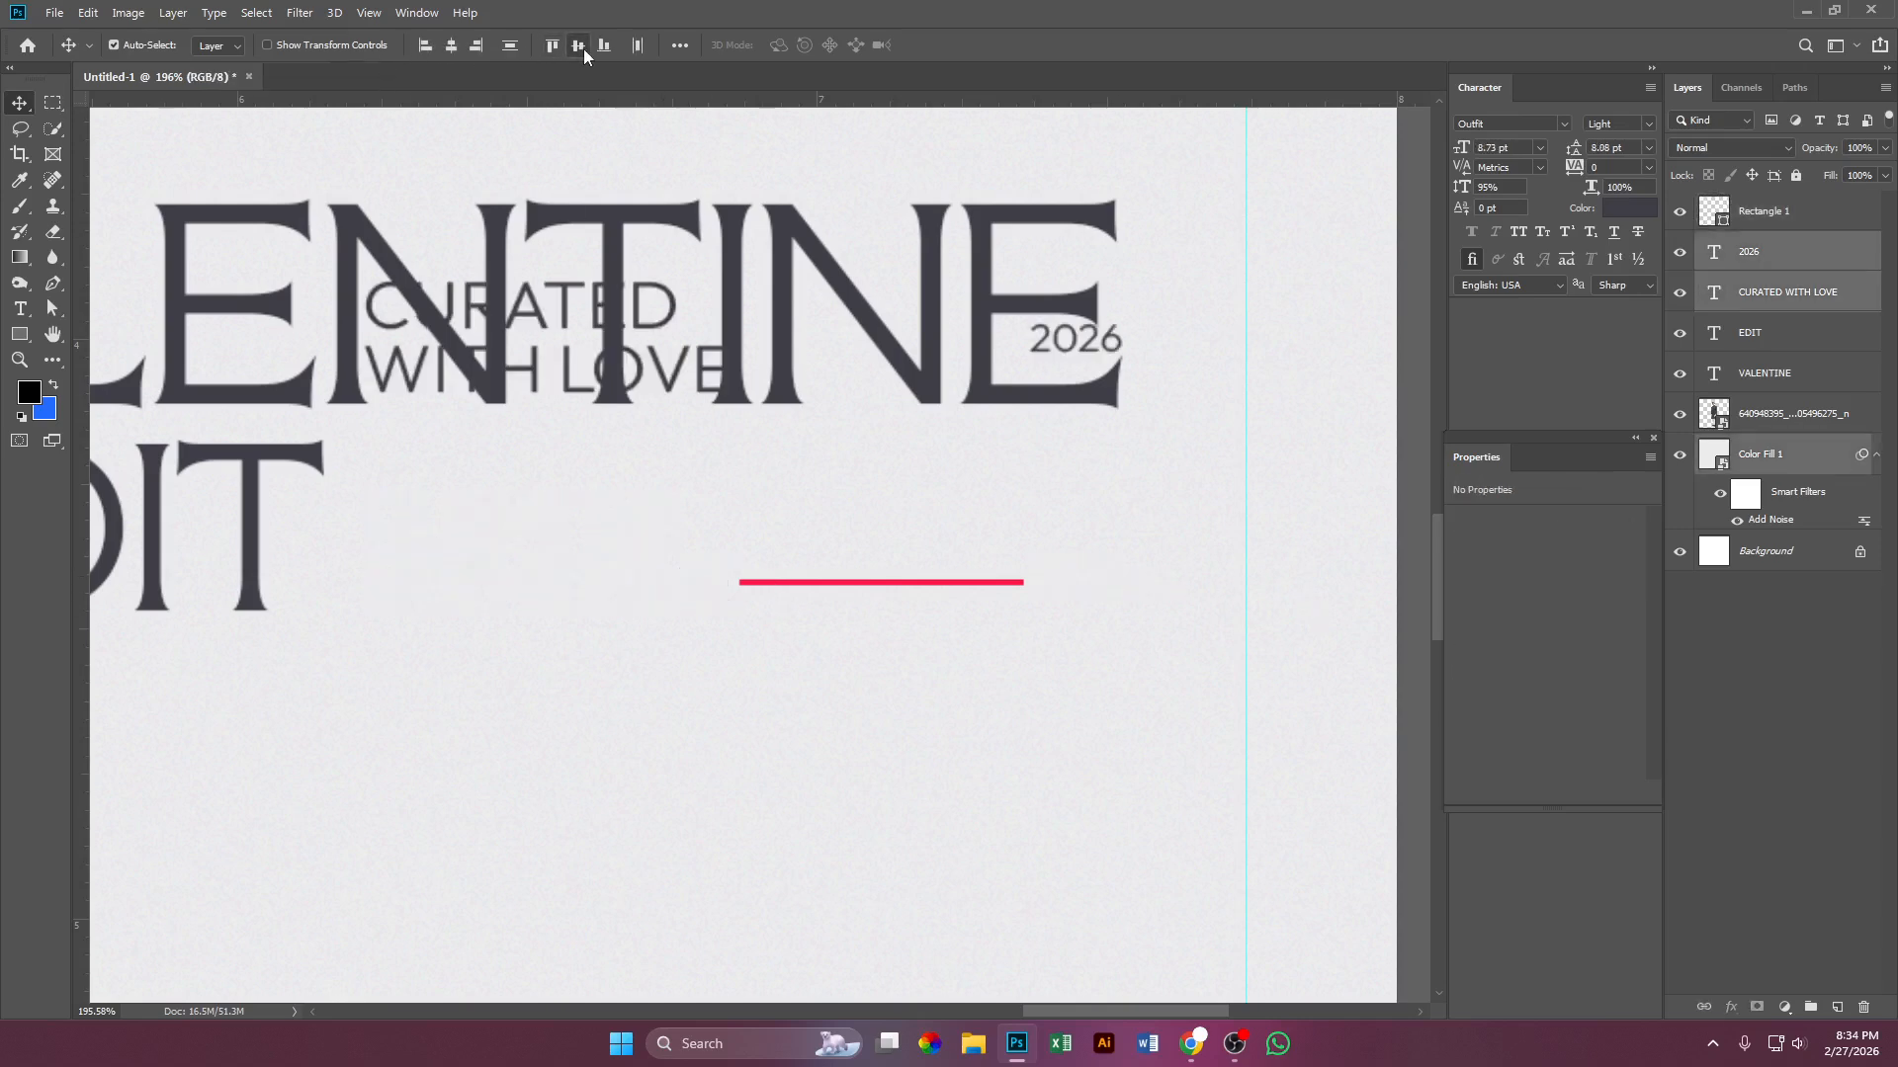
key(ctrl+z)
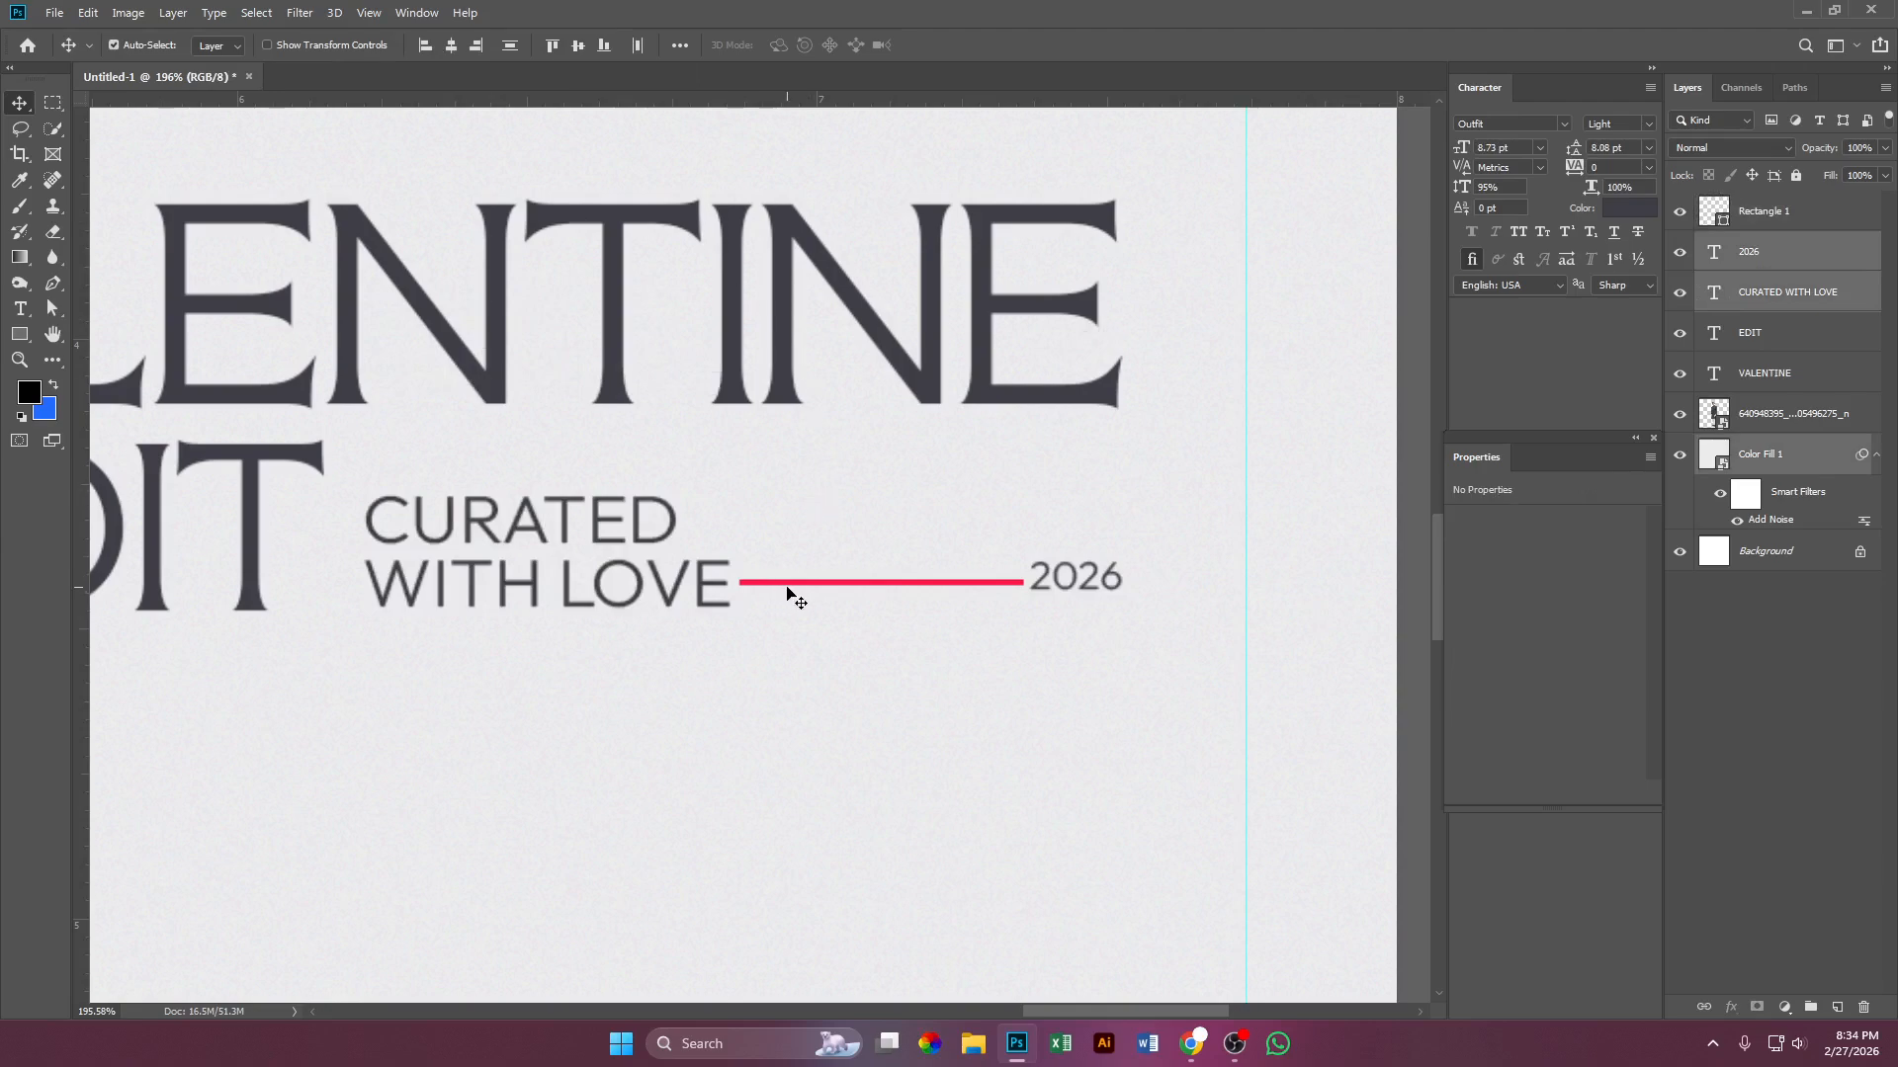
Step: Align the vertical centers of the red line, 2026 and CURATED WITH LOVE layers
click(945, 591)
shift+click(1772, 295)
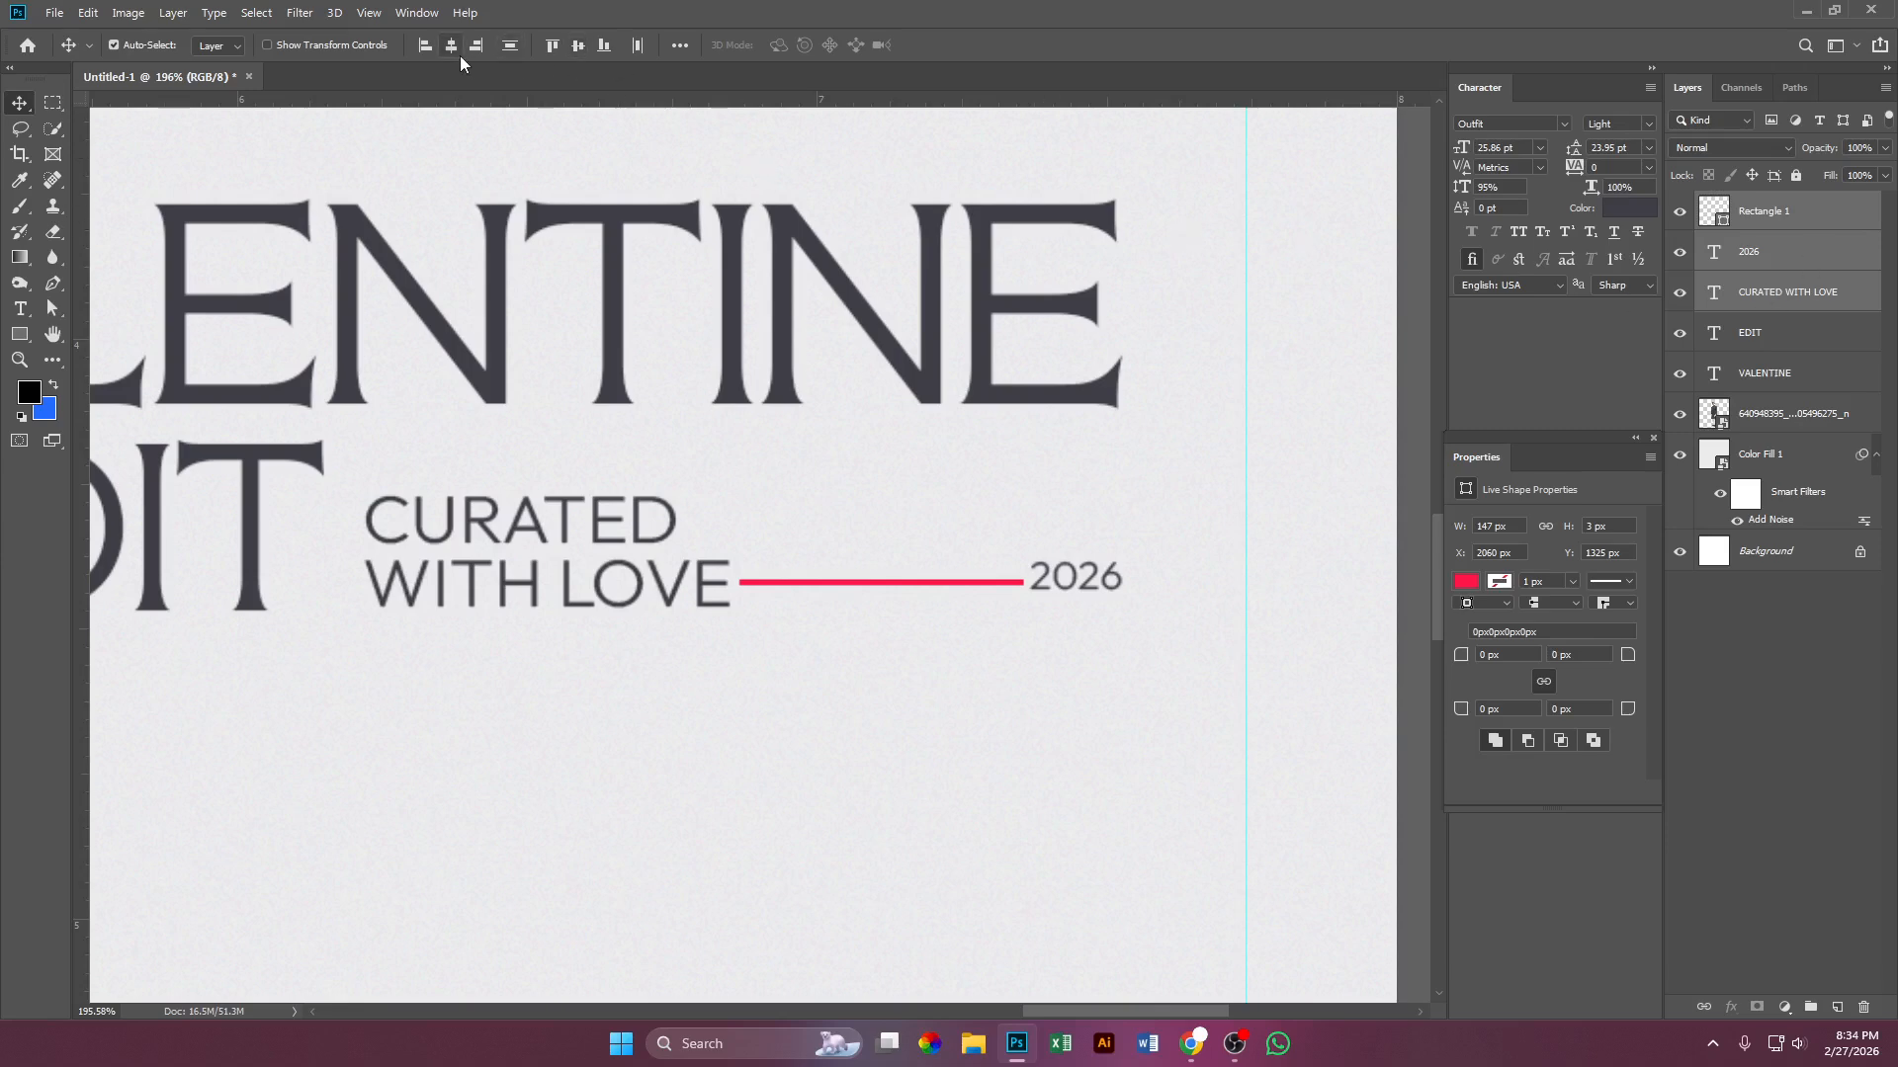
click(574, 45)
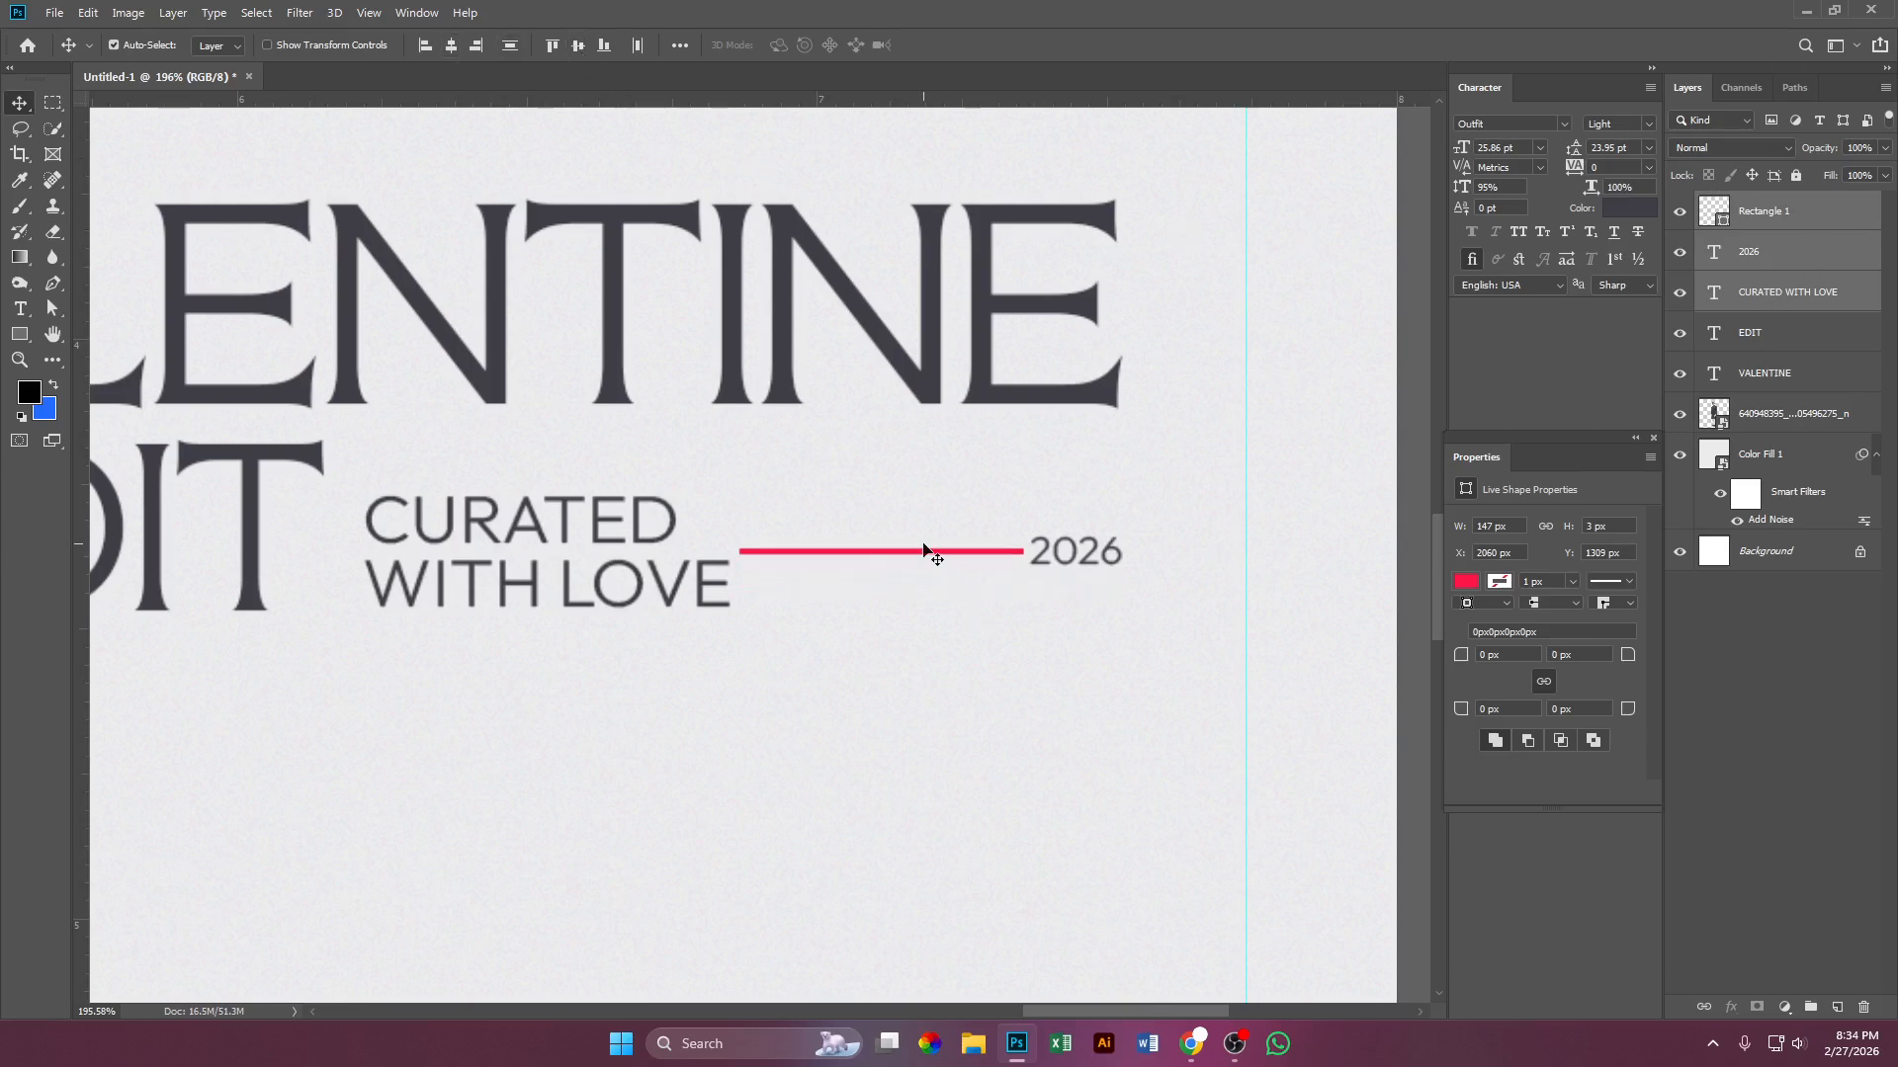
Step: Move the red line and 2026 down together so they sit level with the WITH LOVE line
click(999, 553)
click(1003, 554)
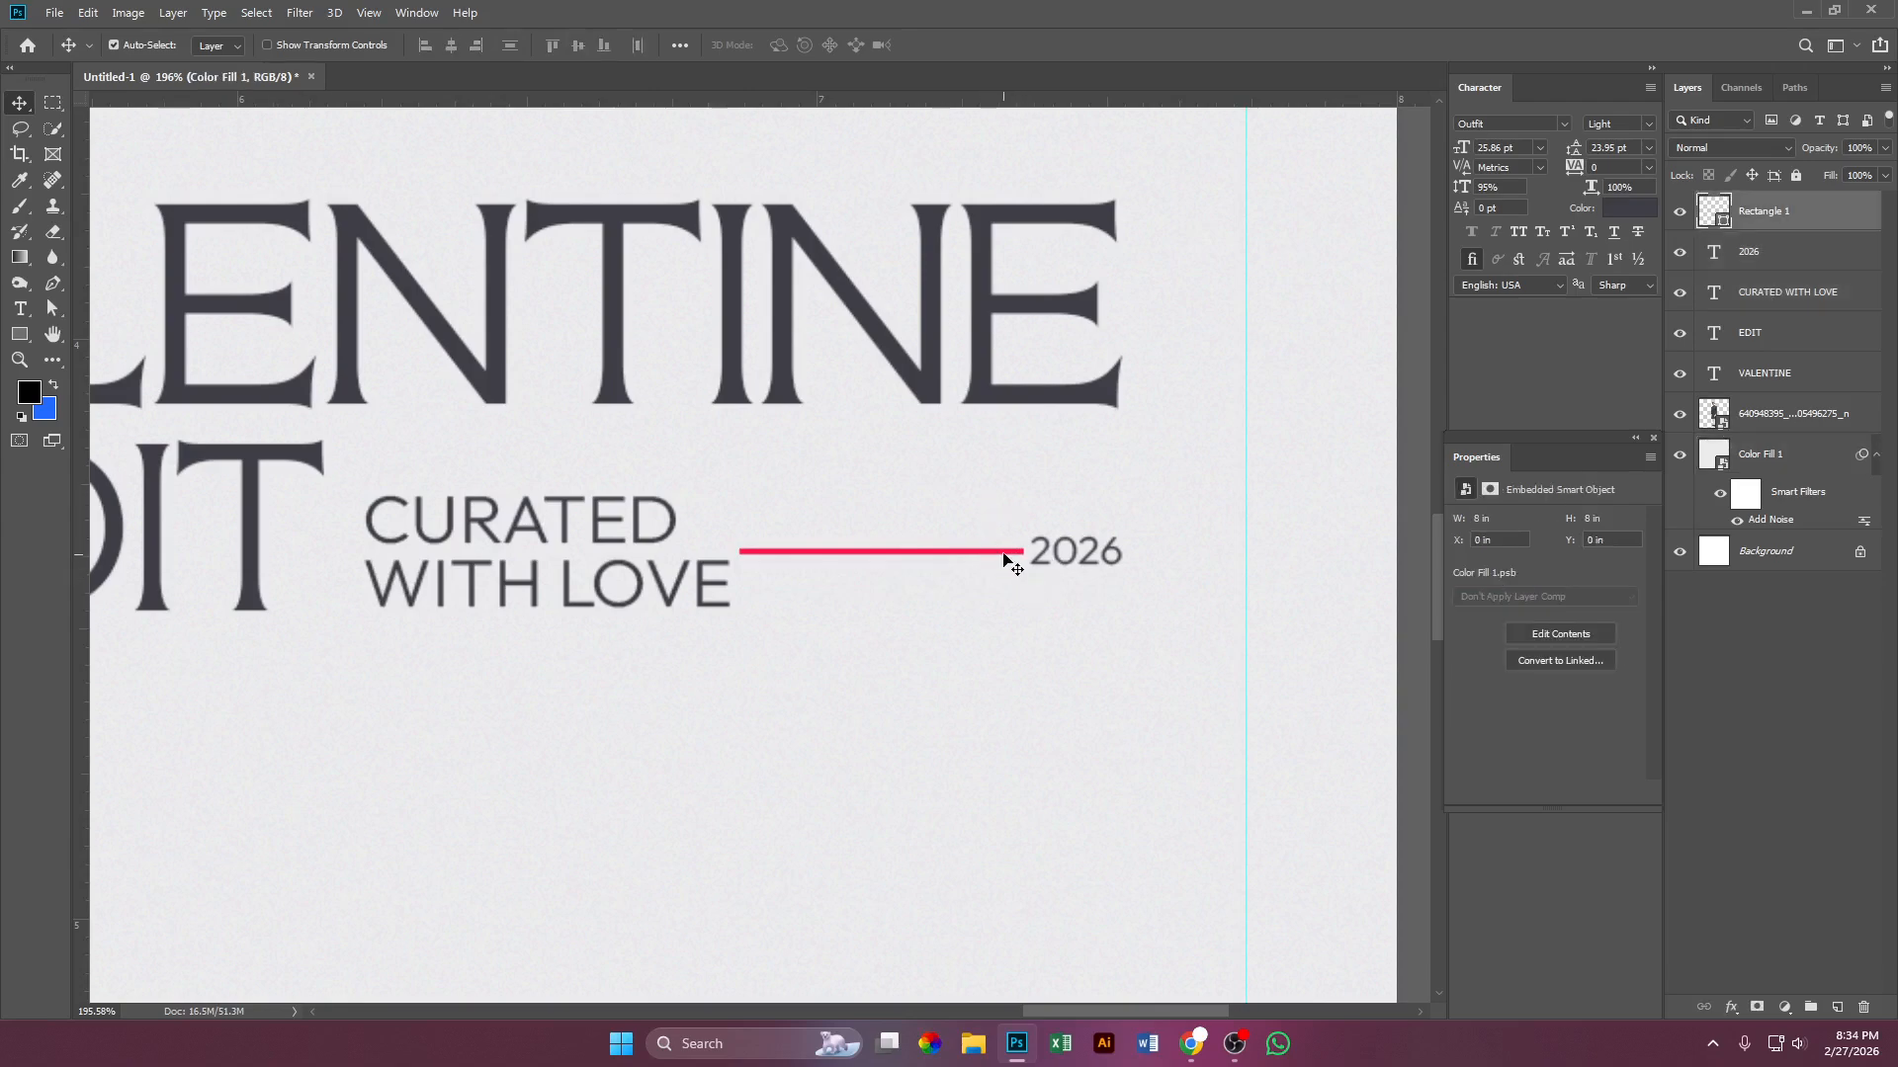
shift+click(1053, 555)
key(ctrl)
key(ctrl+t)
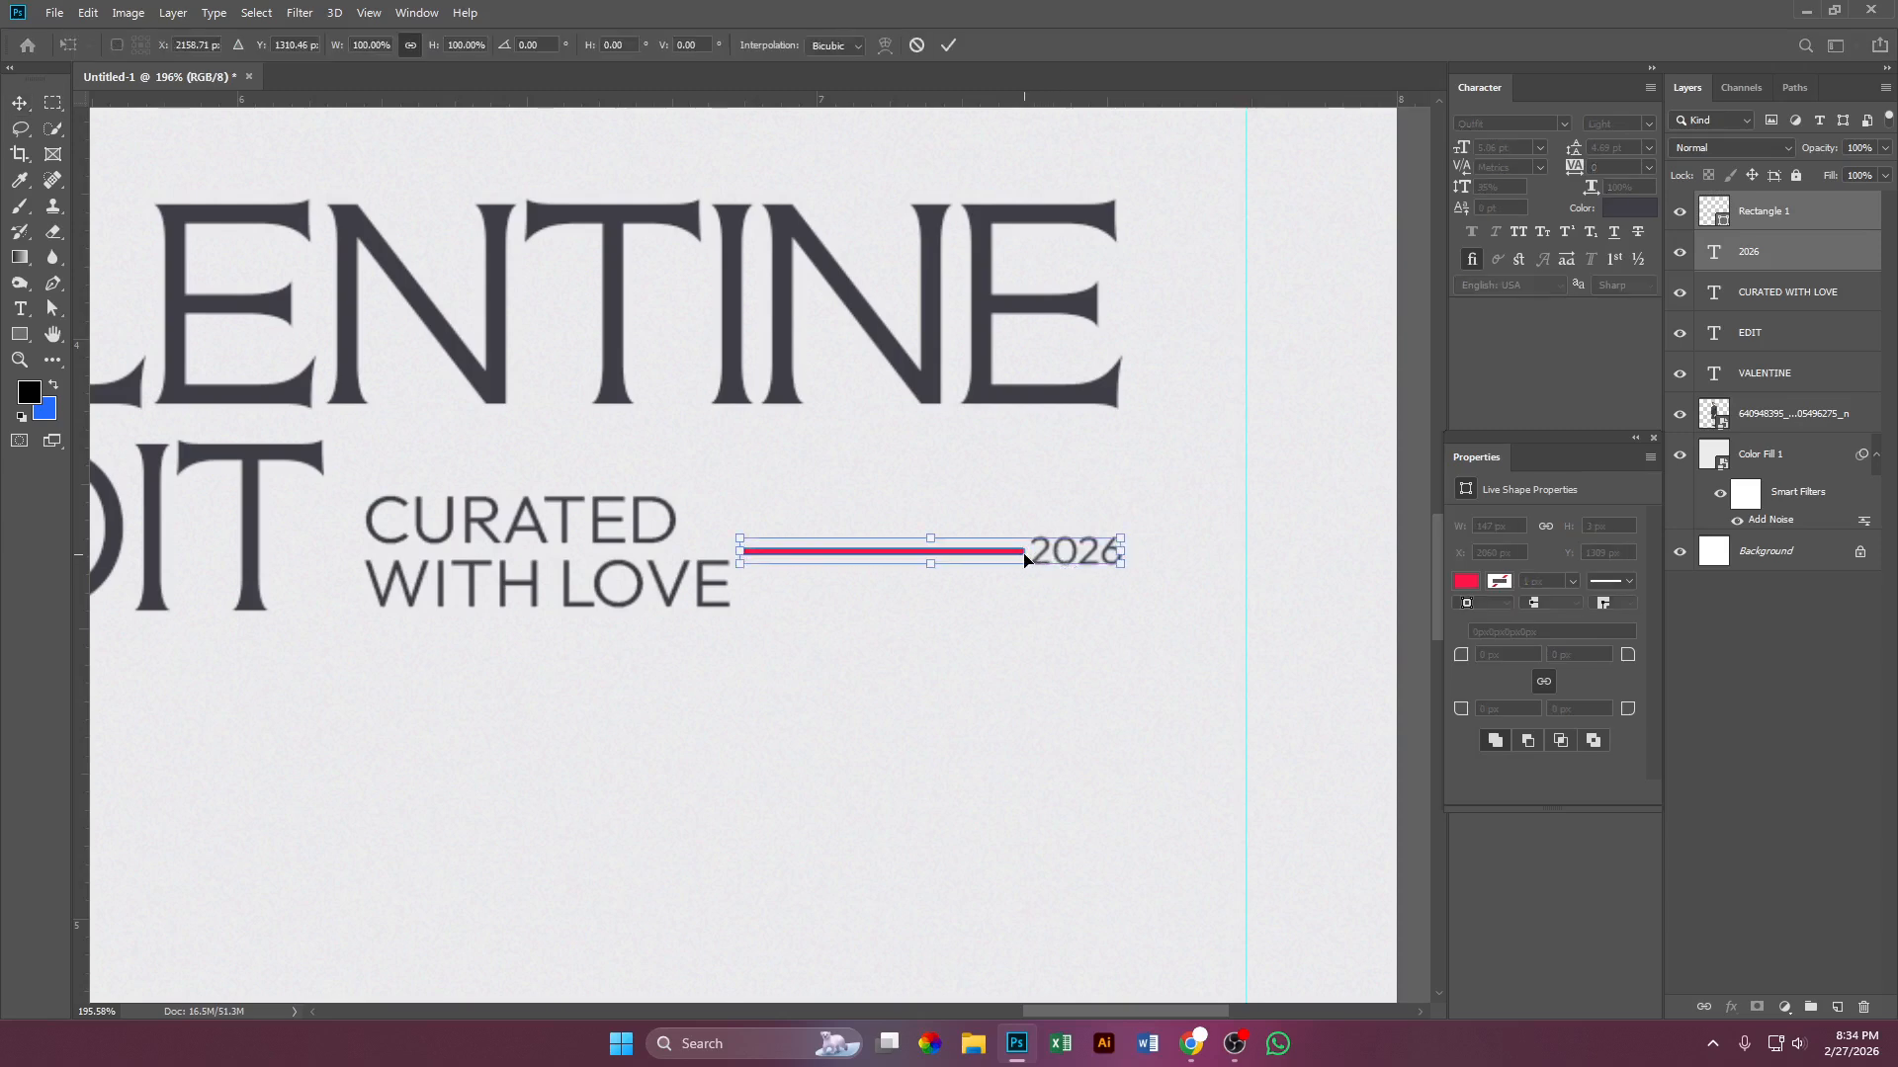
drag(1008, 560, 1008, 600)
key(Return)
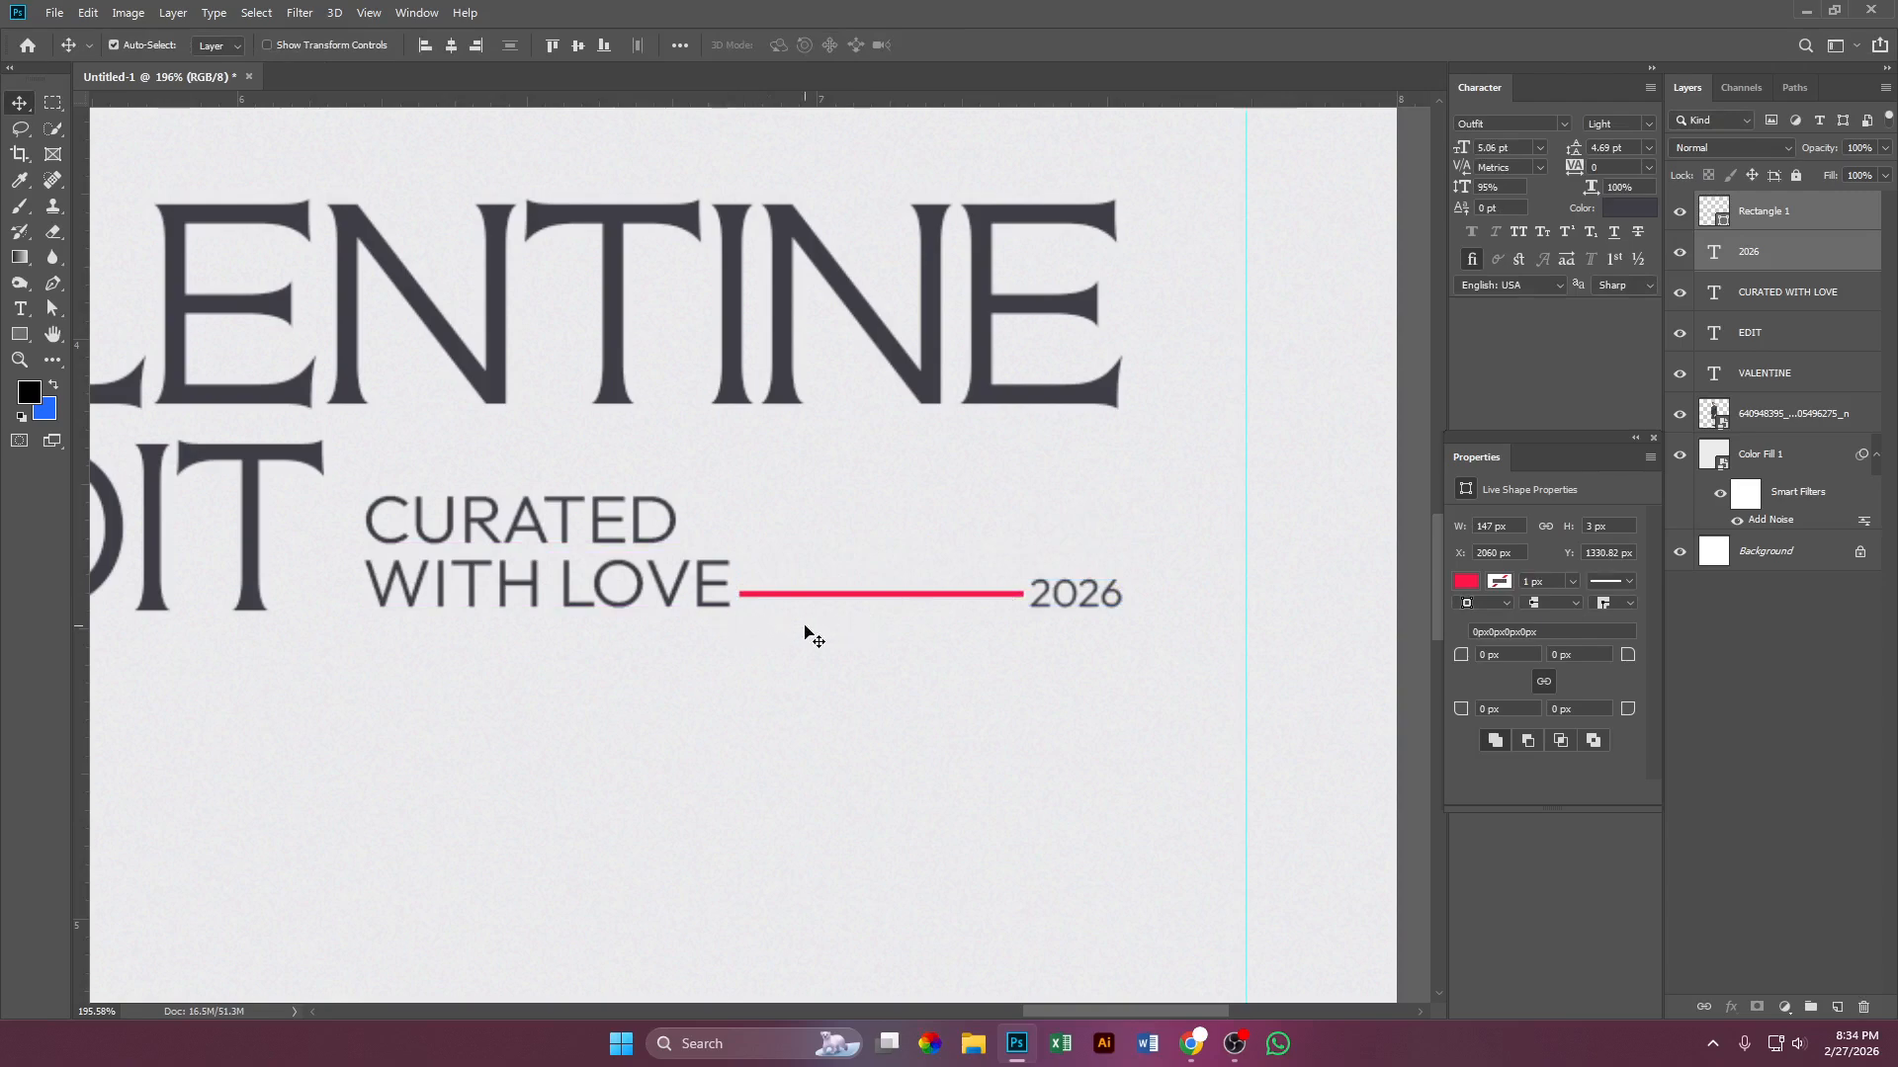
Step: Add a slash in front of the year text so it reads /2026
scroll(900, 628, down, 5)
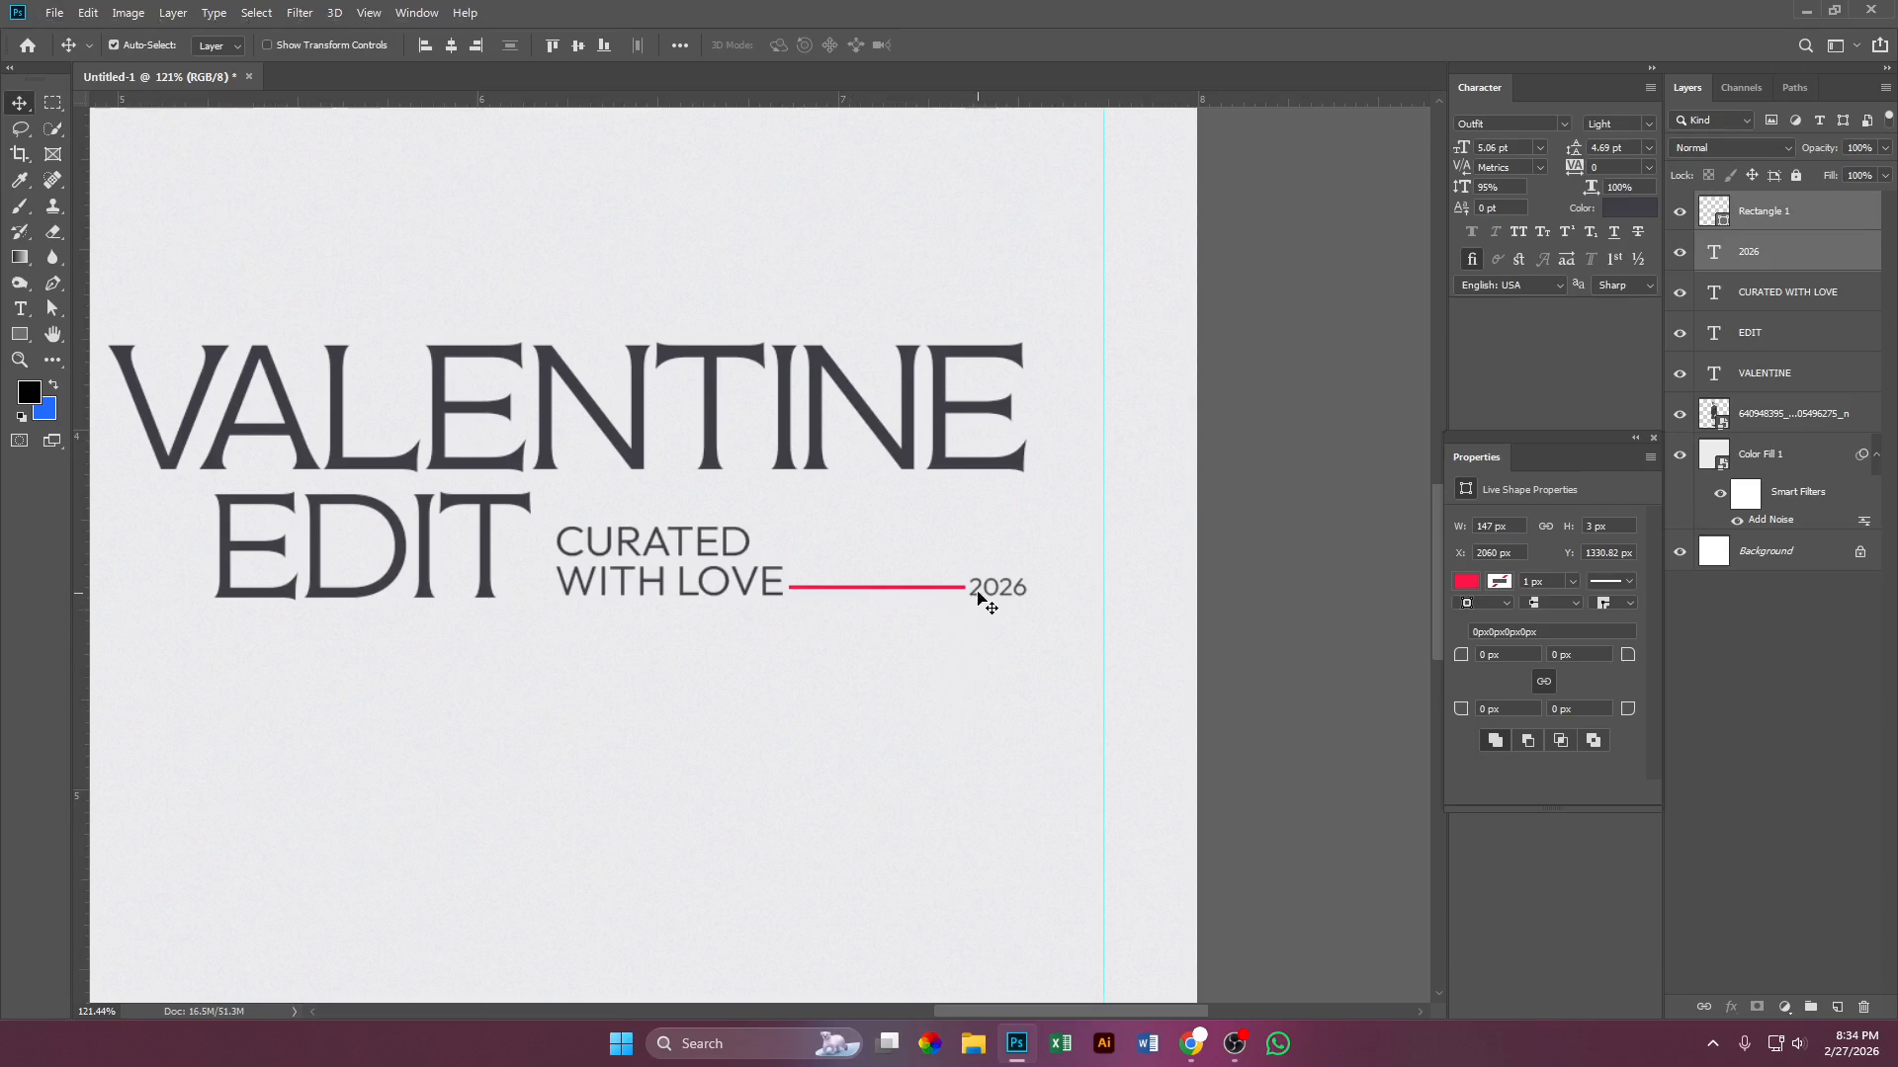
click(1093, 539)
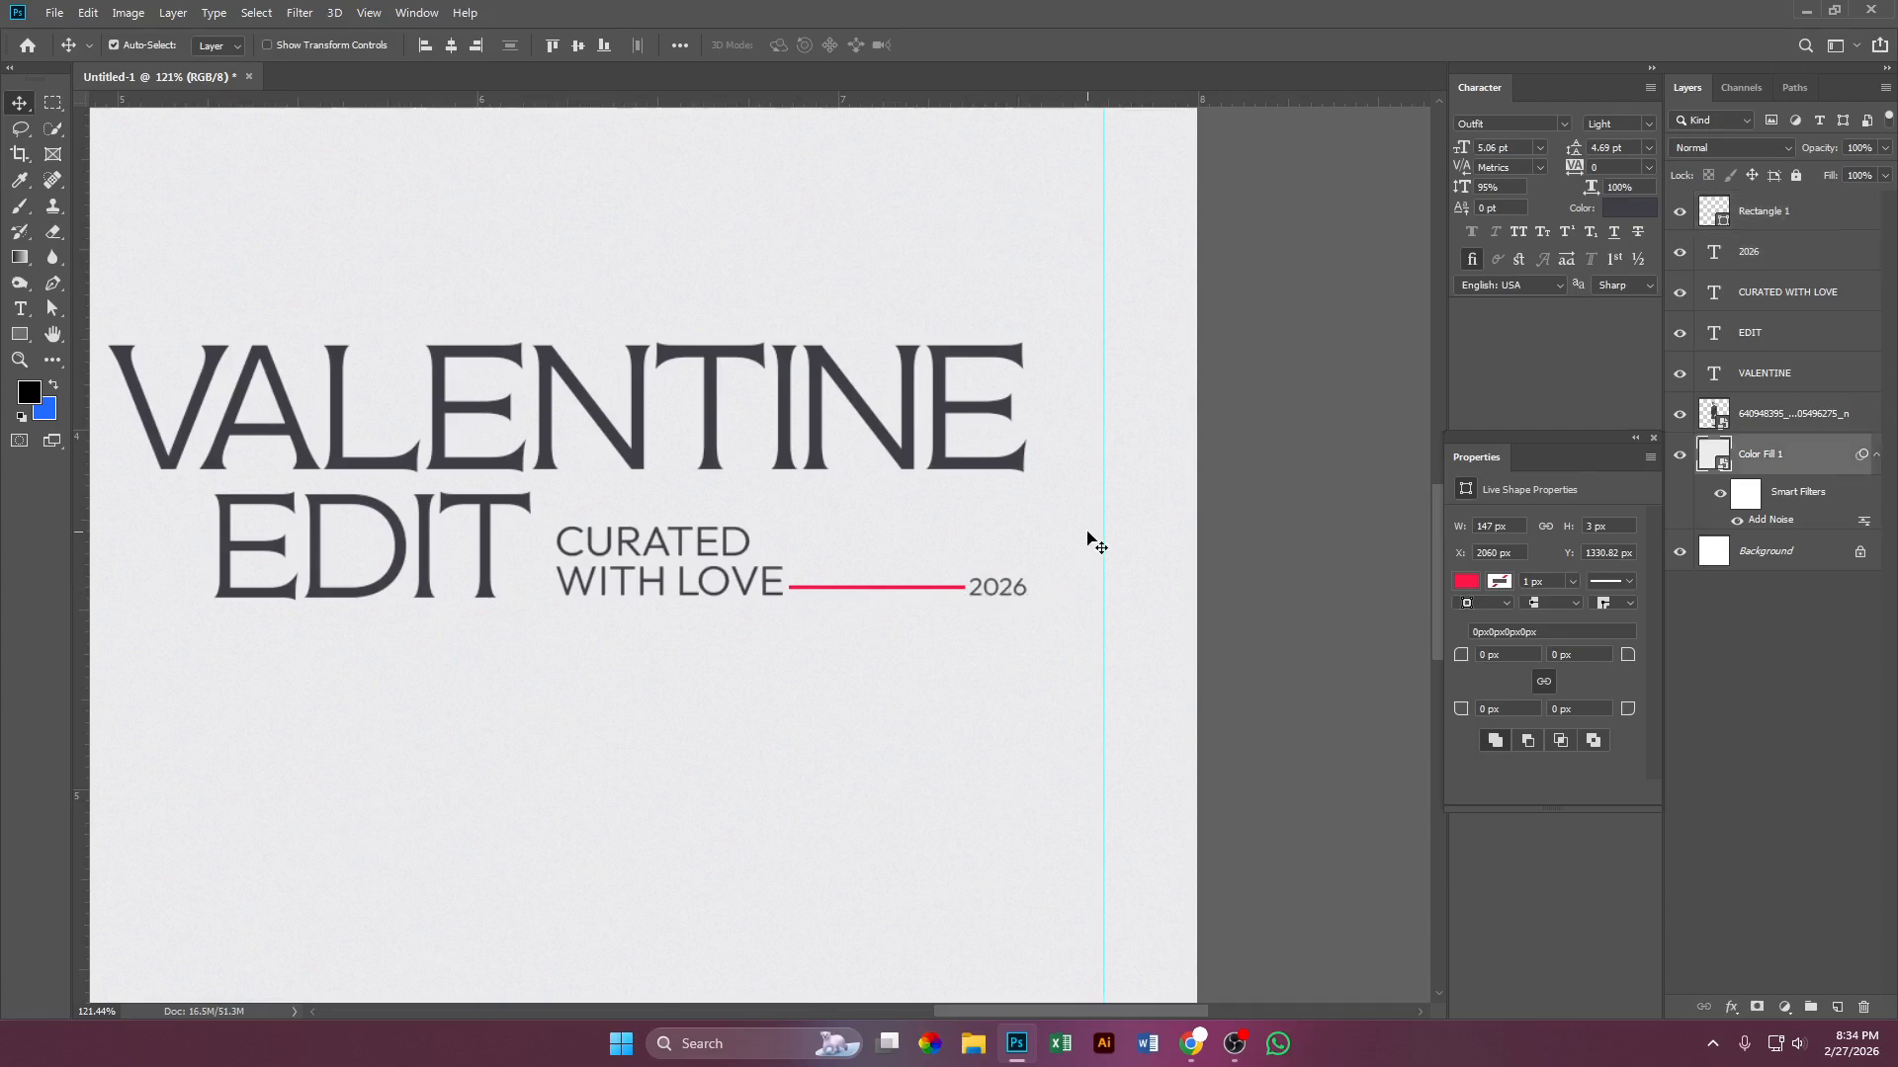
double_click(1005, 589)
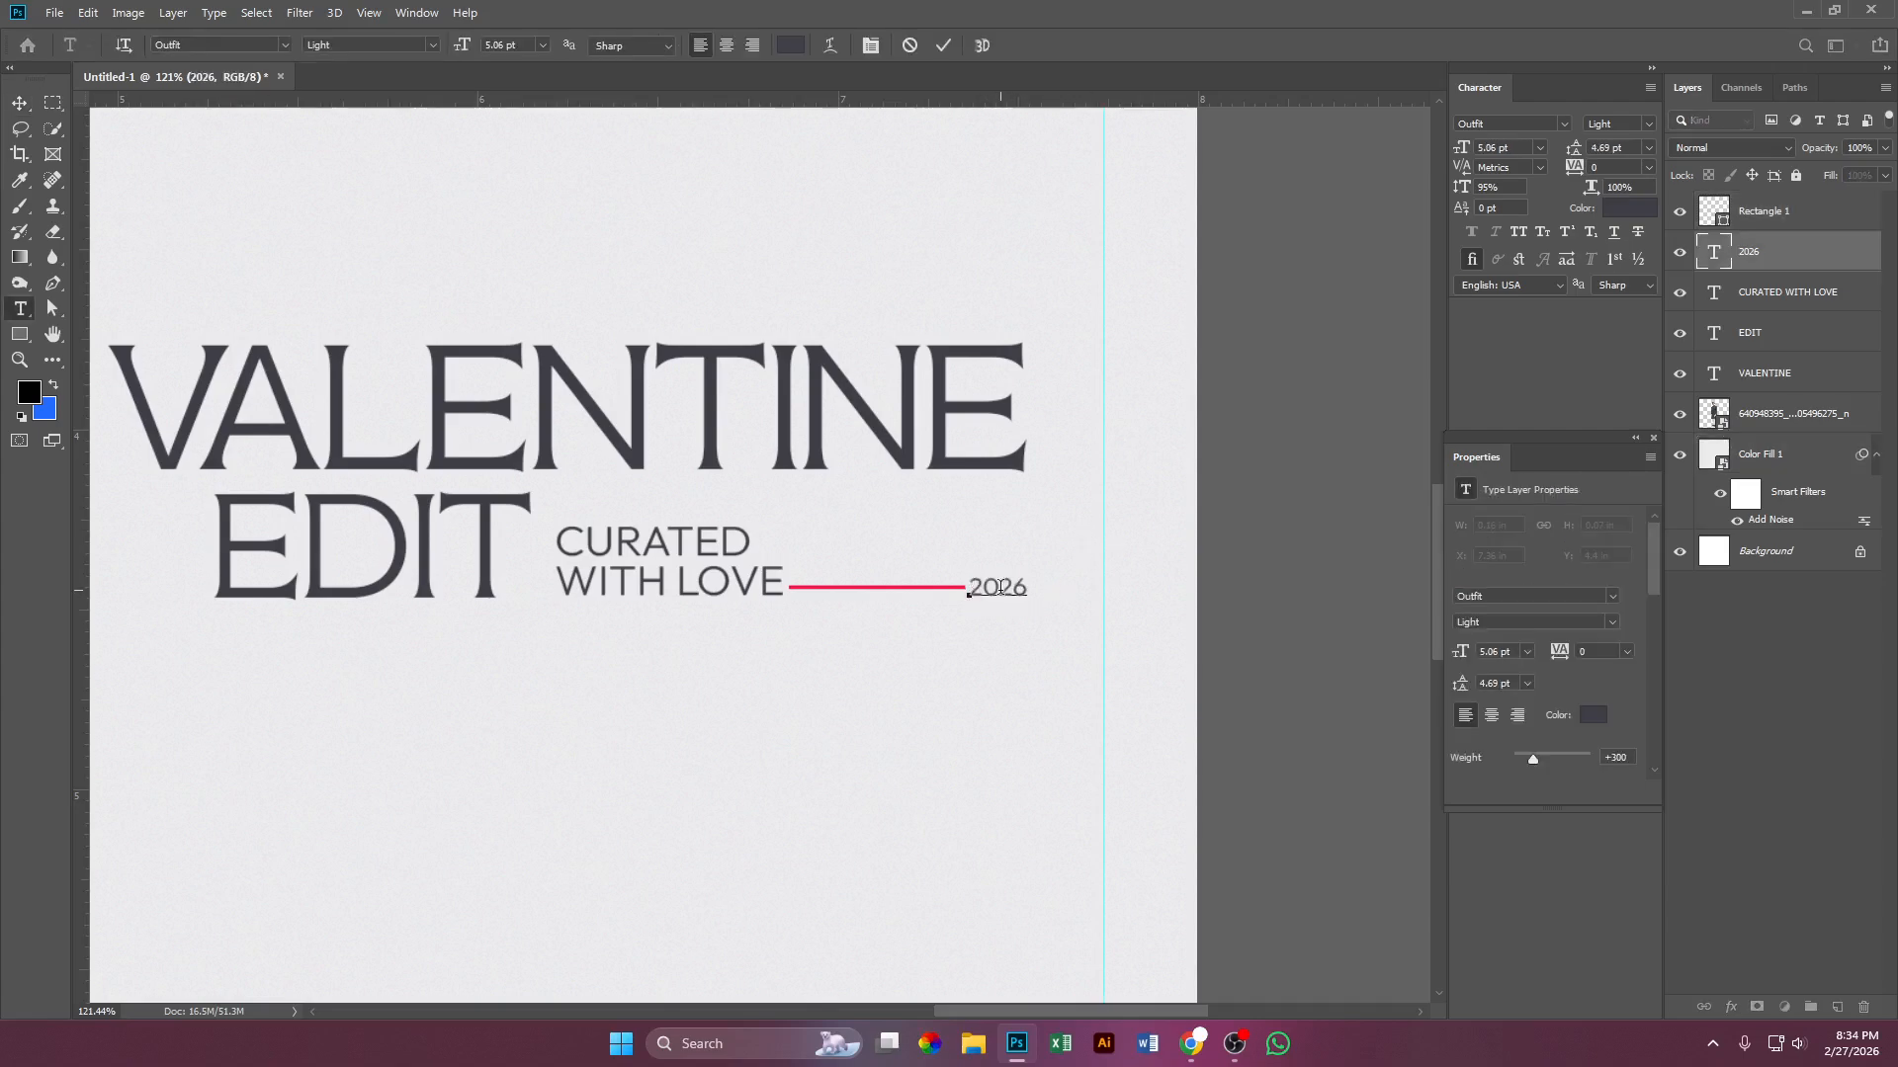
text(/)
click(943, 46)
Step: Scale the VALENTINE text proportionally to 100.52% so its end lines up with the end of /2026
ctrl+click(994, 413)
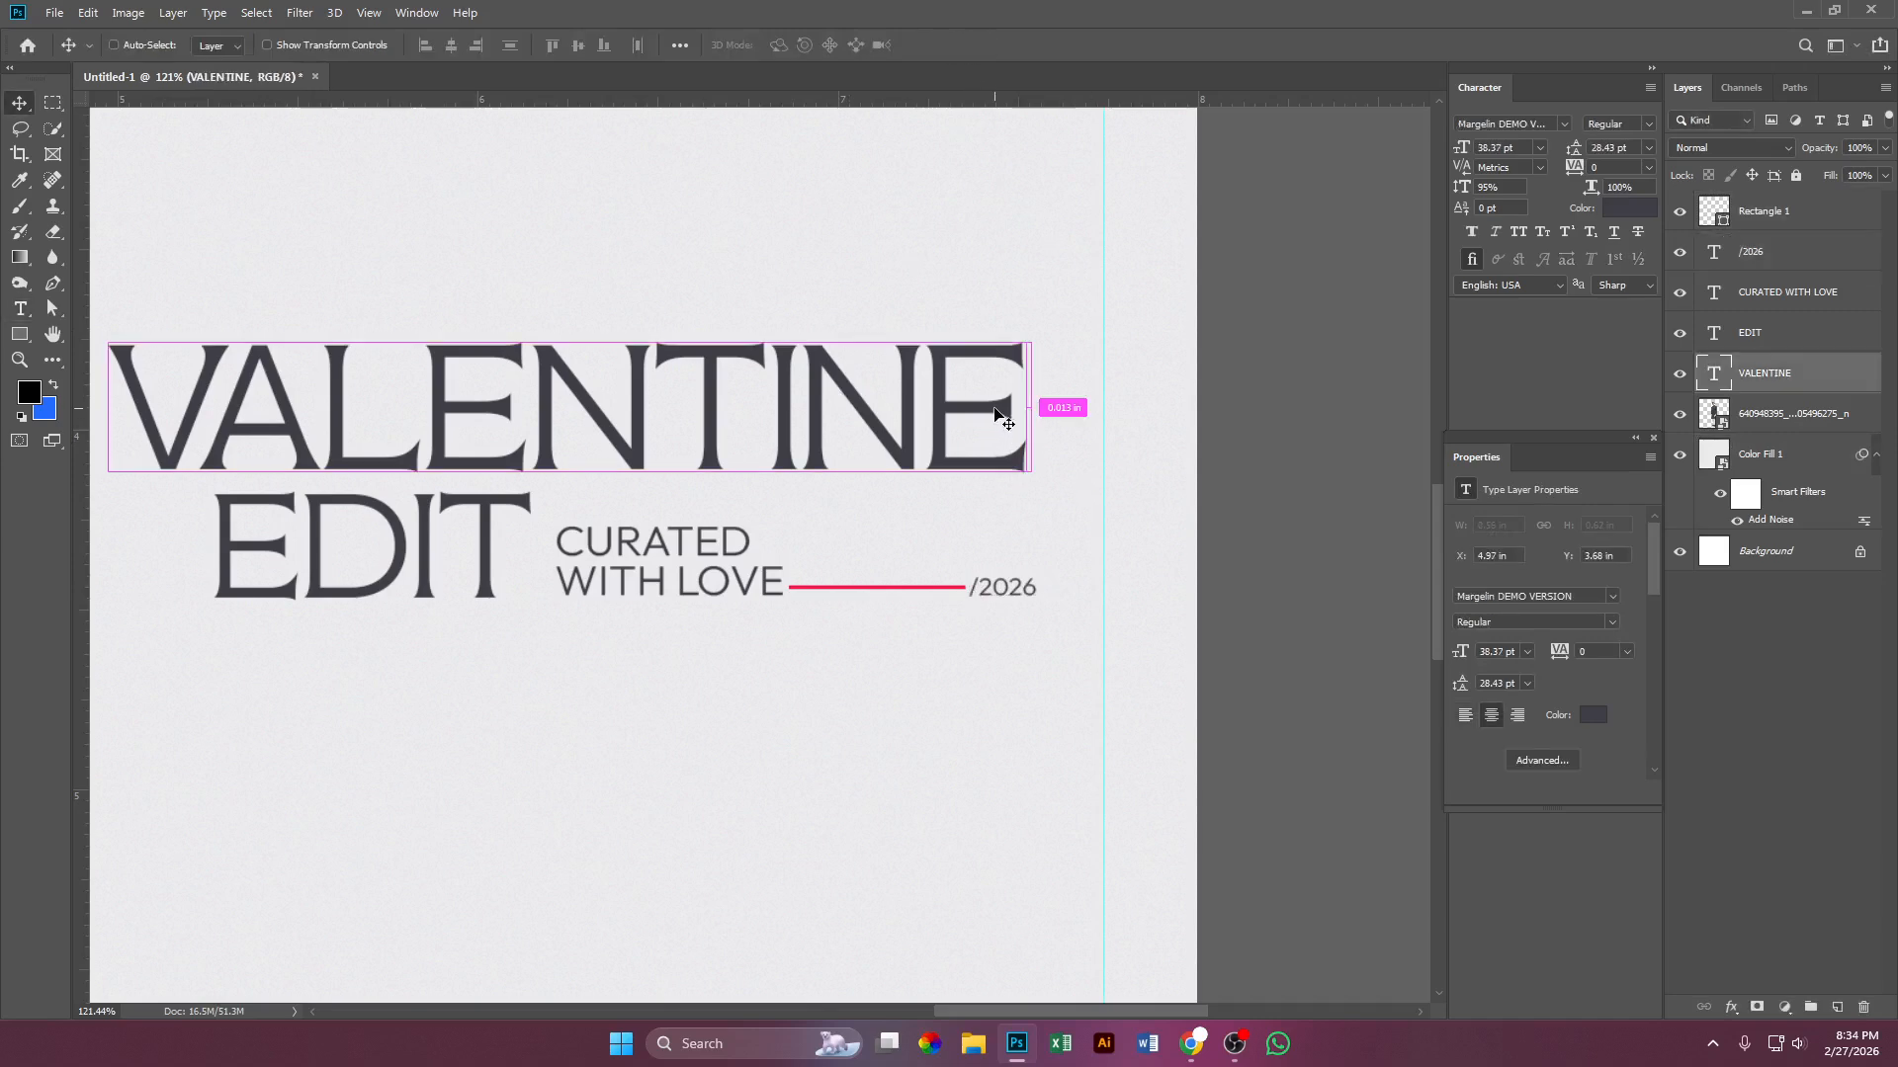
key(ctrl+t)
drag(1036, 435, 1043, 437)
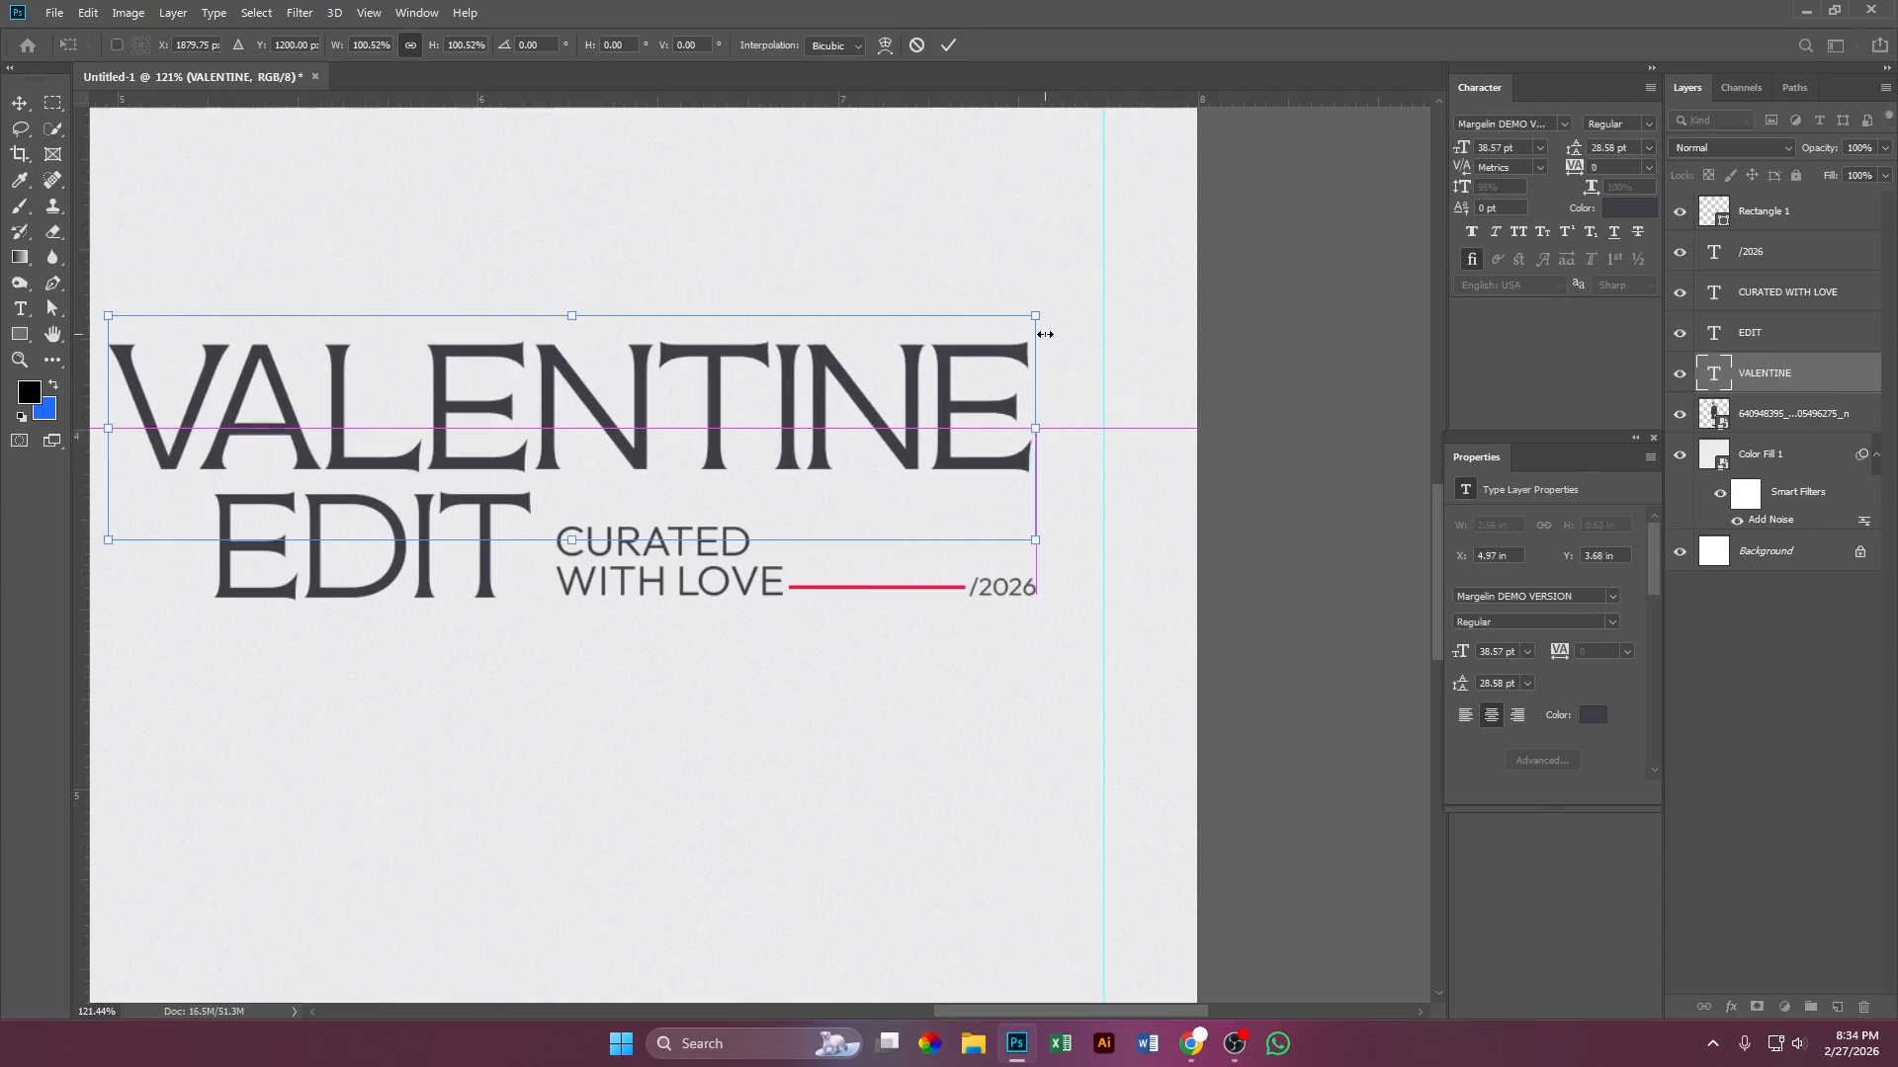
click(948, 45)
scroll(727, 554, down, 4)
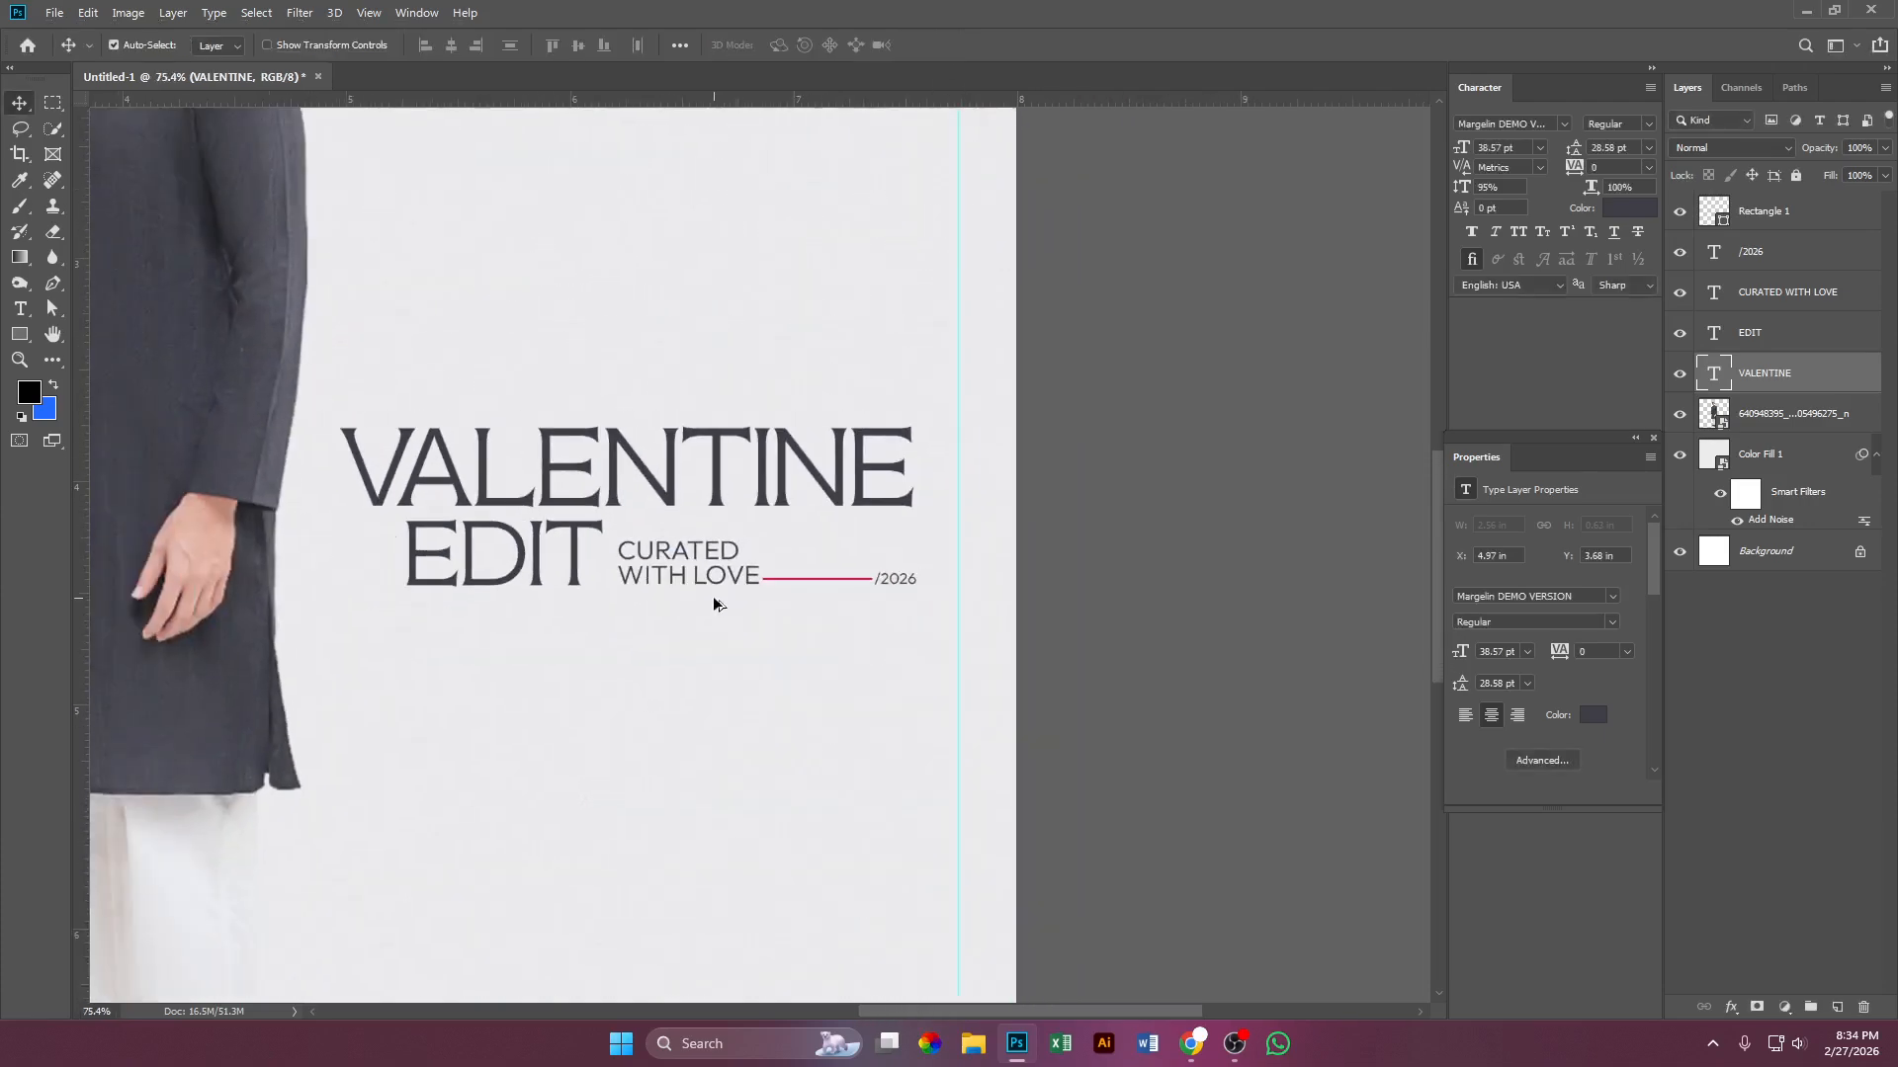
Step: Lock the Color Fill 1 background layer
scroll(552, 661, down, 5)
drag(603, 652, 836, 622)
scroll(854, 636, up, 9)
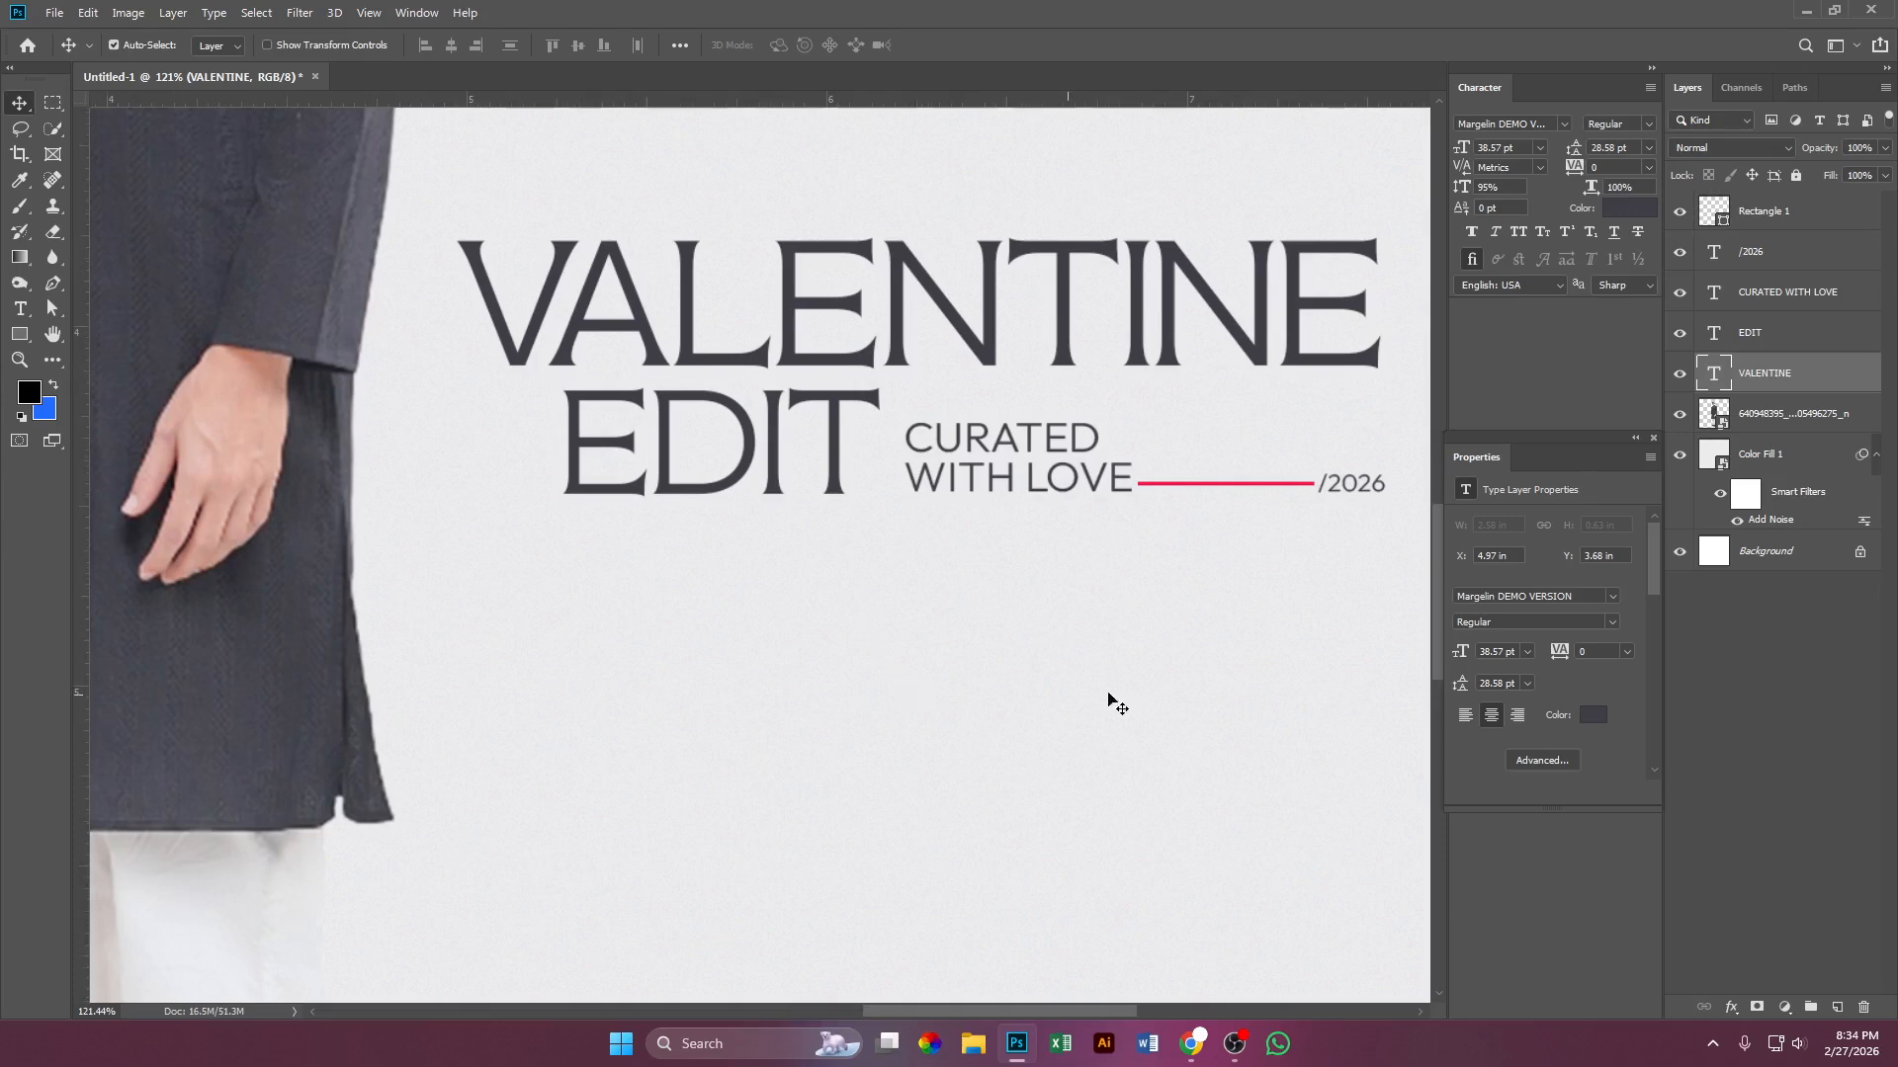
click(1784, 457)
click(1796, 175)
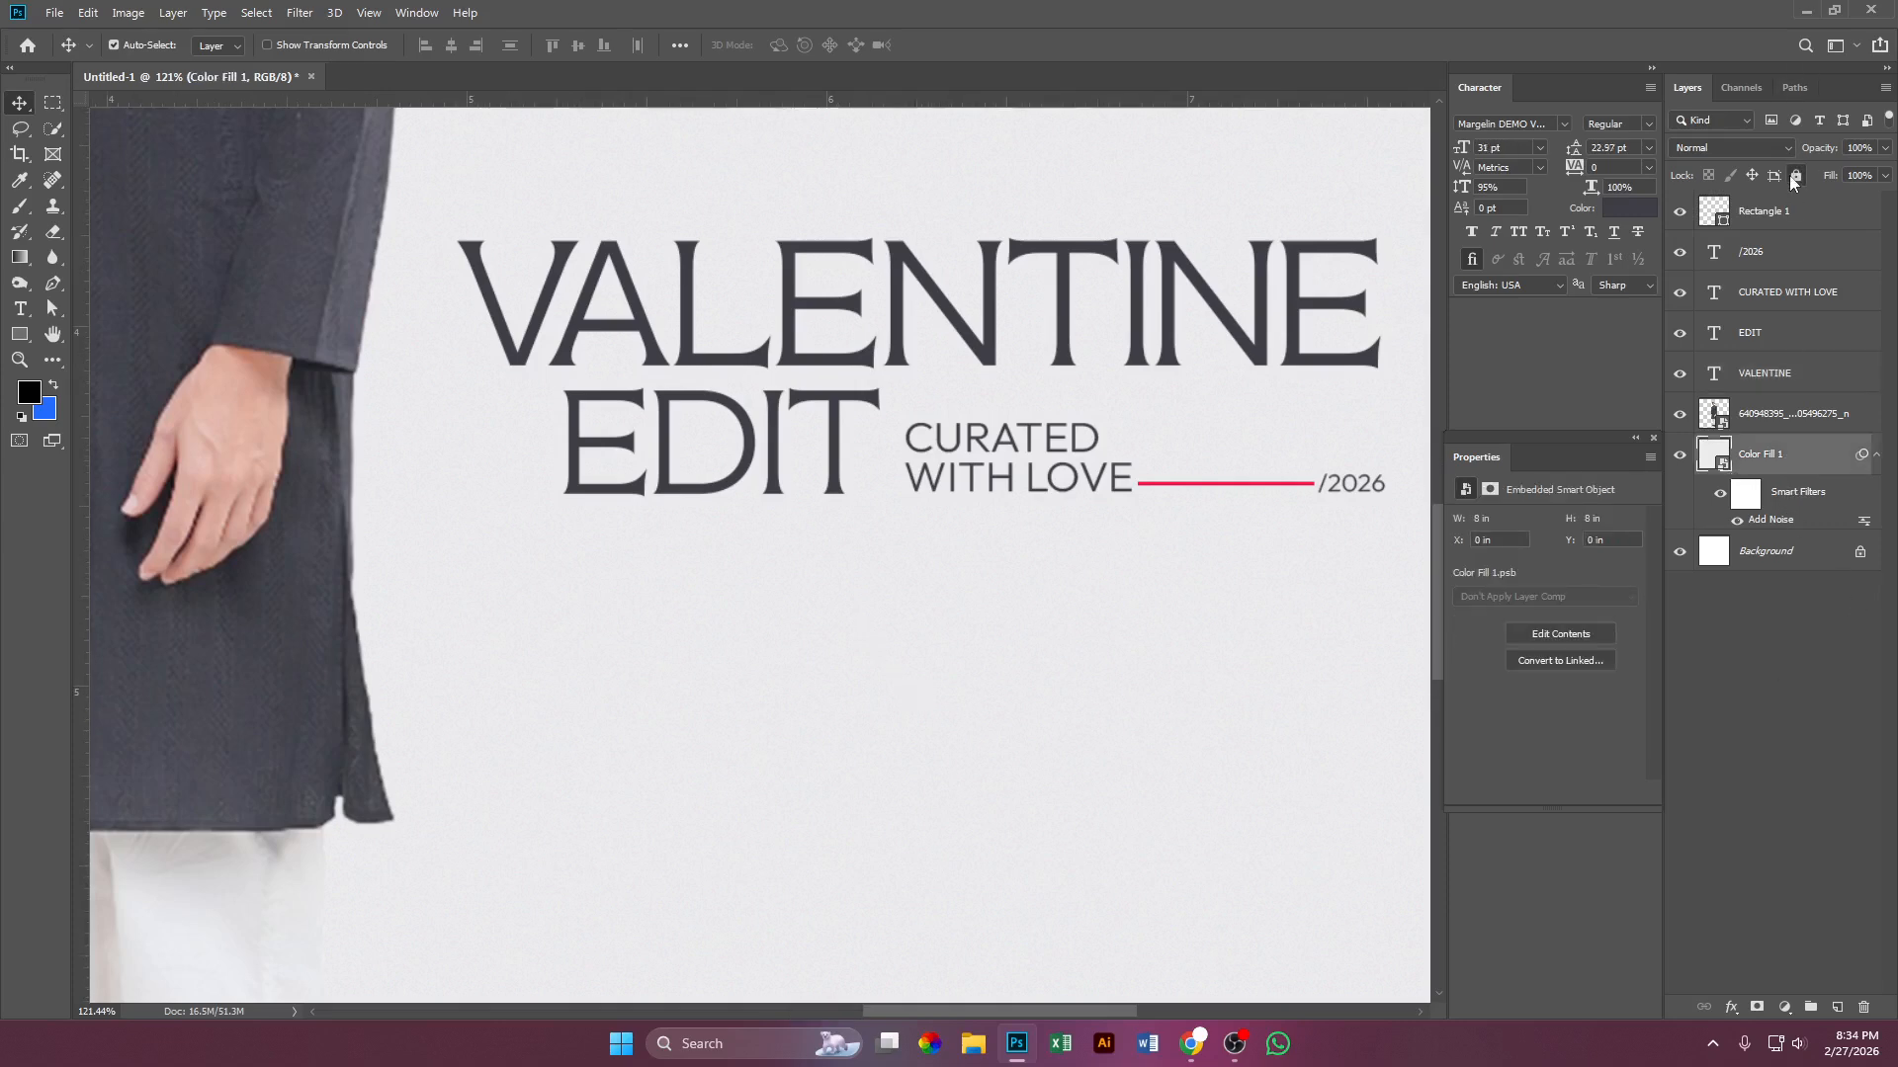
Step: Nudge EDIT, CURATED WITH LOVE, the red line and /2026 together 6 px up and 4 px left under VALENTINE
drag(644, 555, 1365, 447)
key(Up)
key(Up)
key(Up)
key(Up)
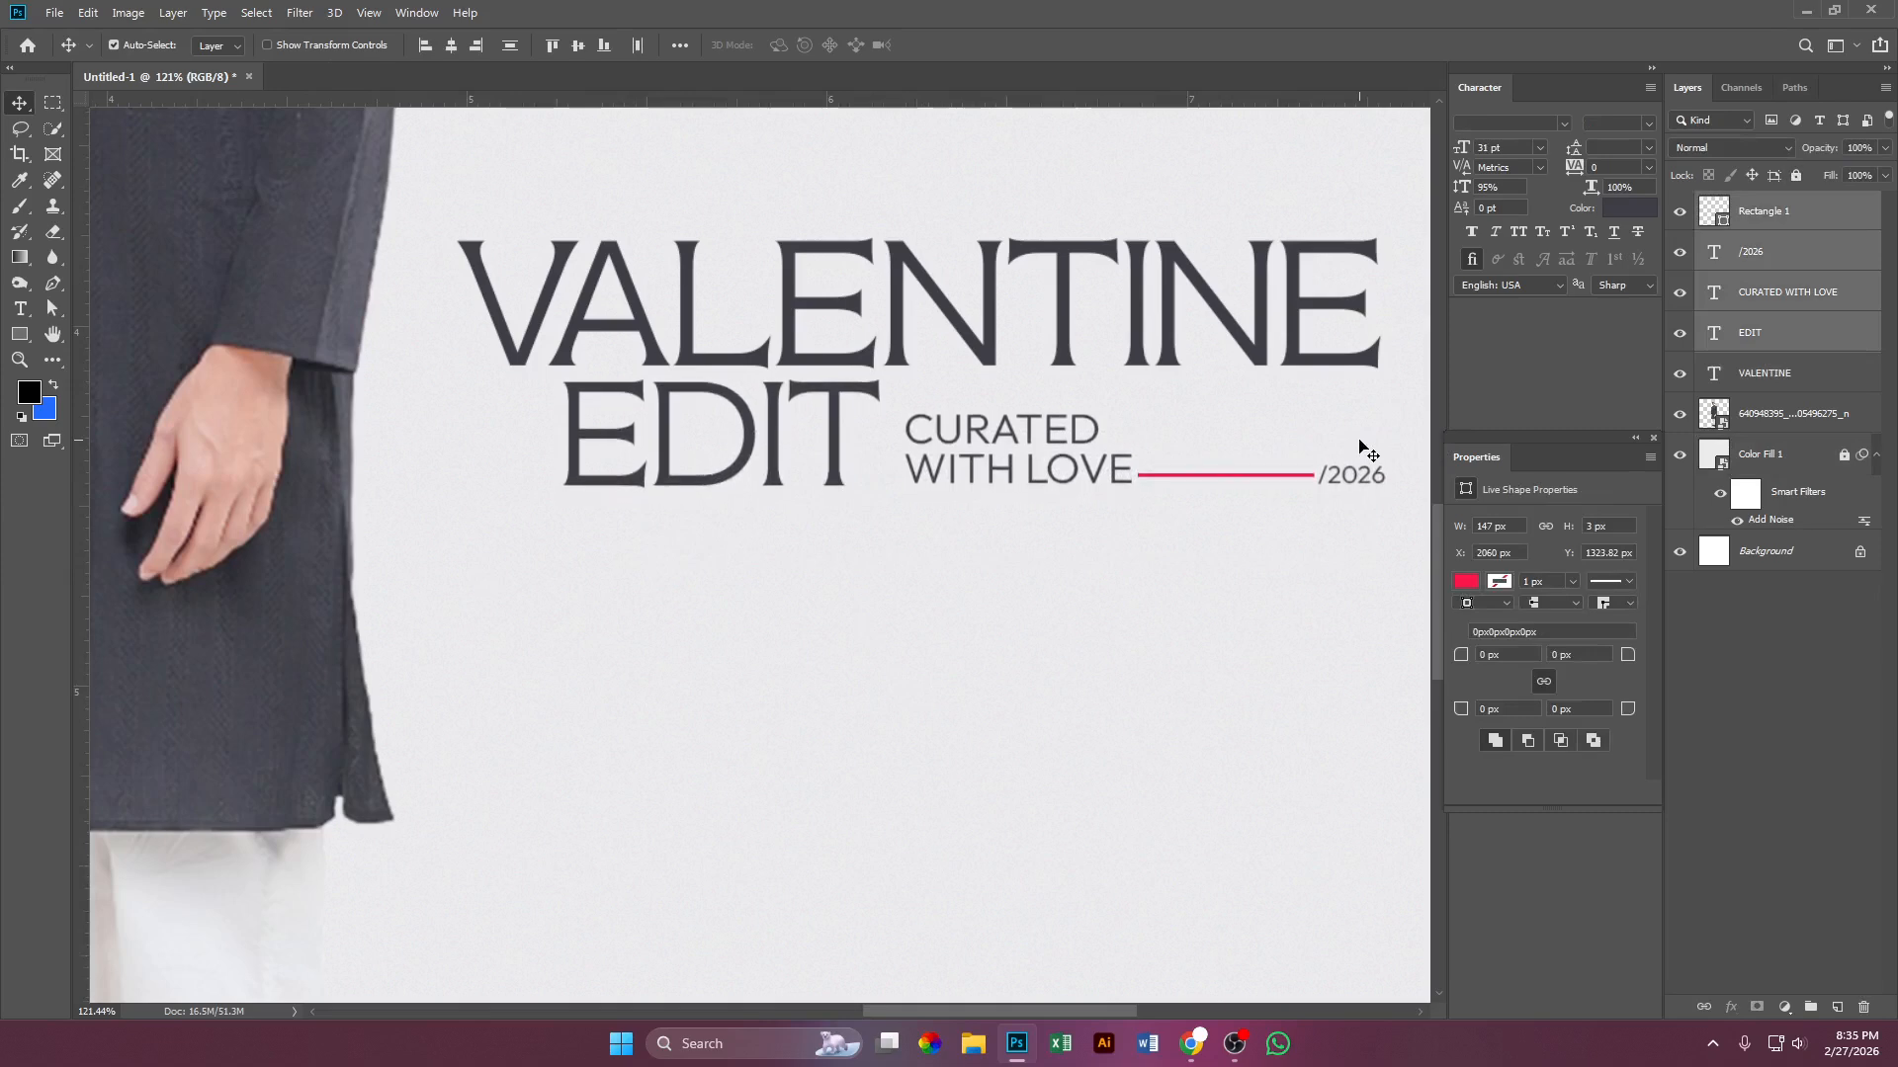
key(Left)
key(Left)
key(Left)
key(Left)
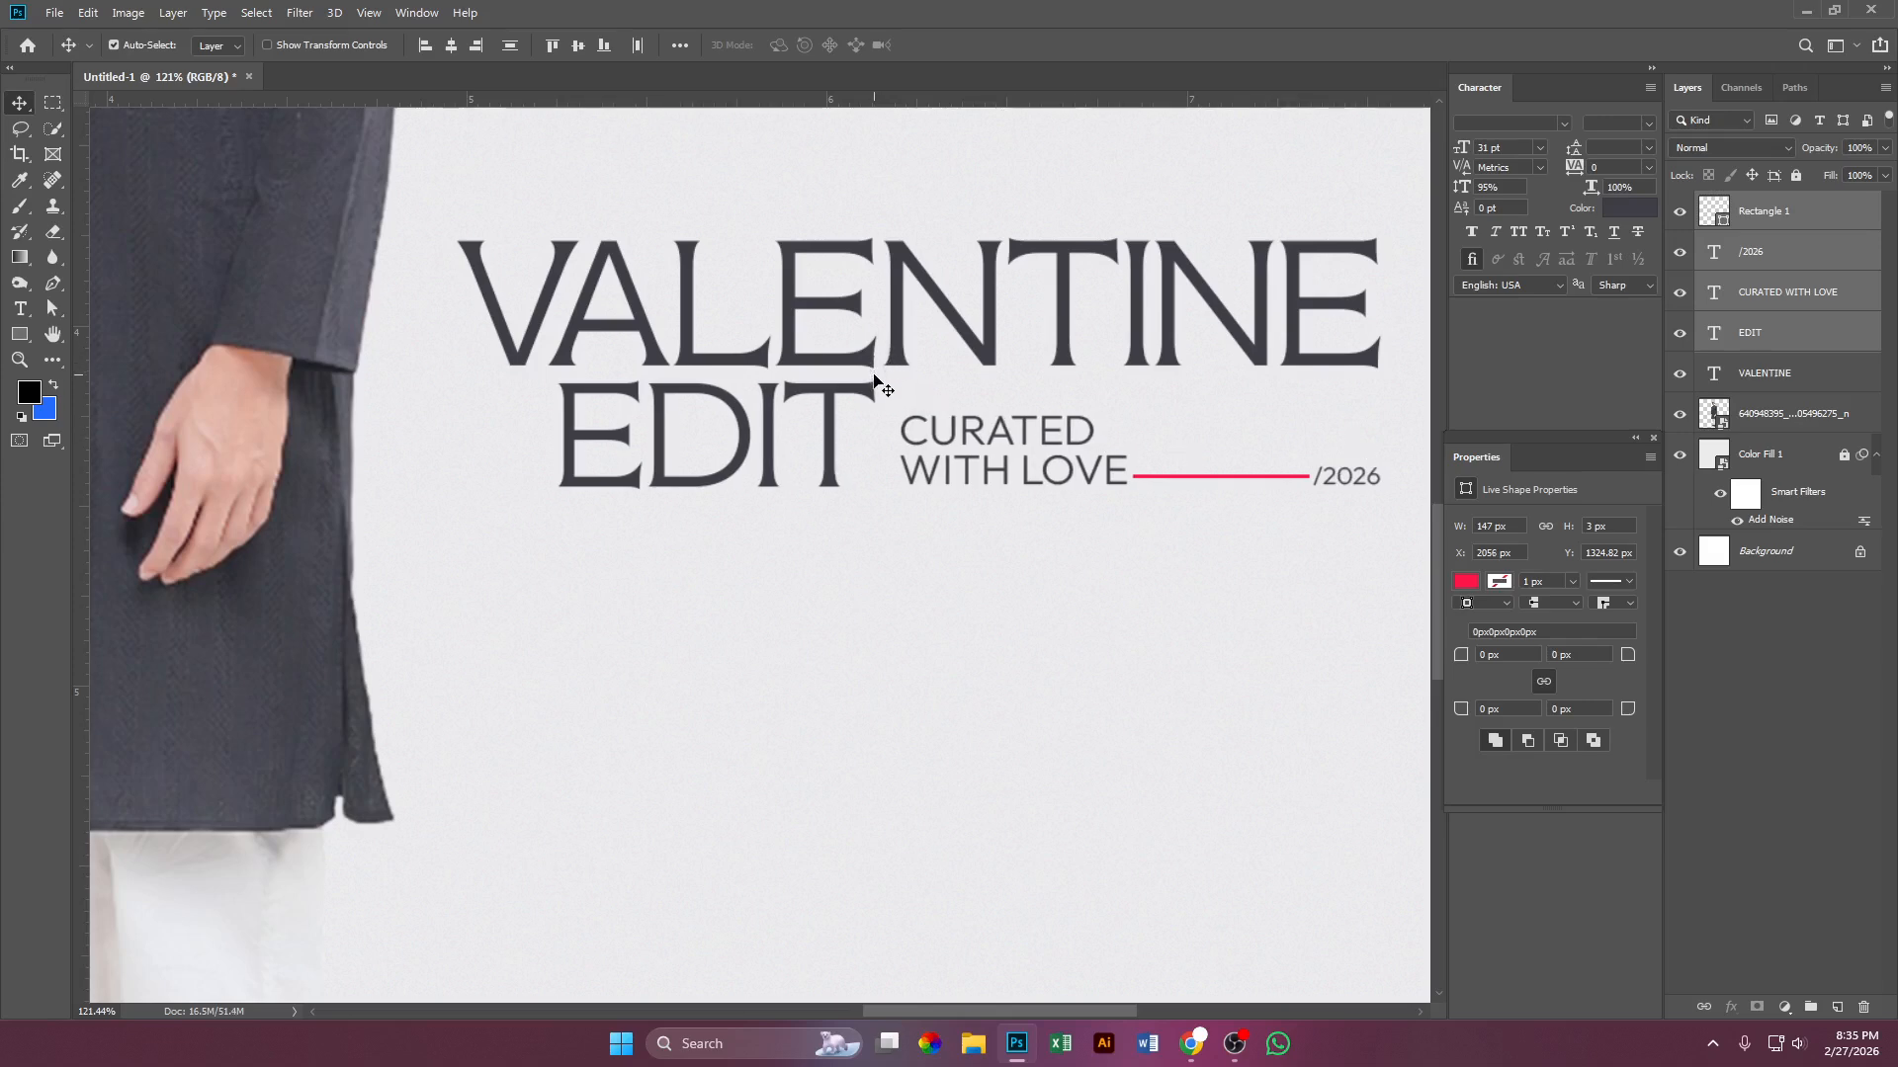
click(855, 638)
Step: Thin the red line between WITH LOVE and /2026 to a height of 2 px
scroll(856, 637, down, 5)
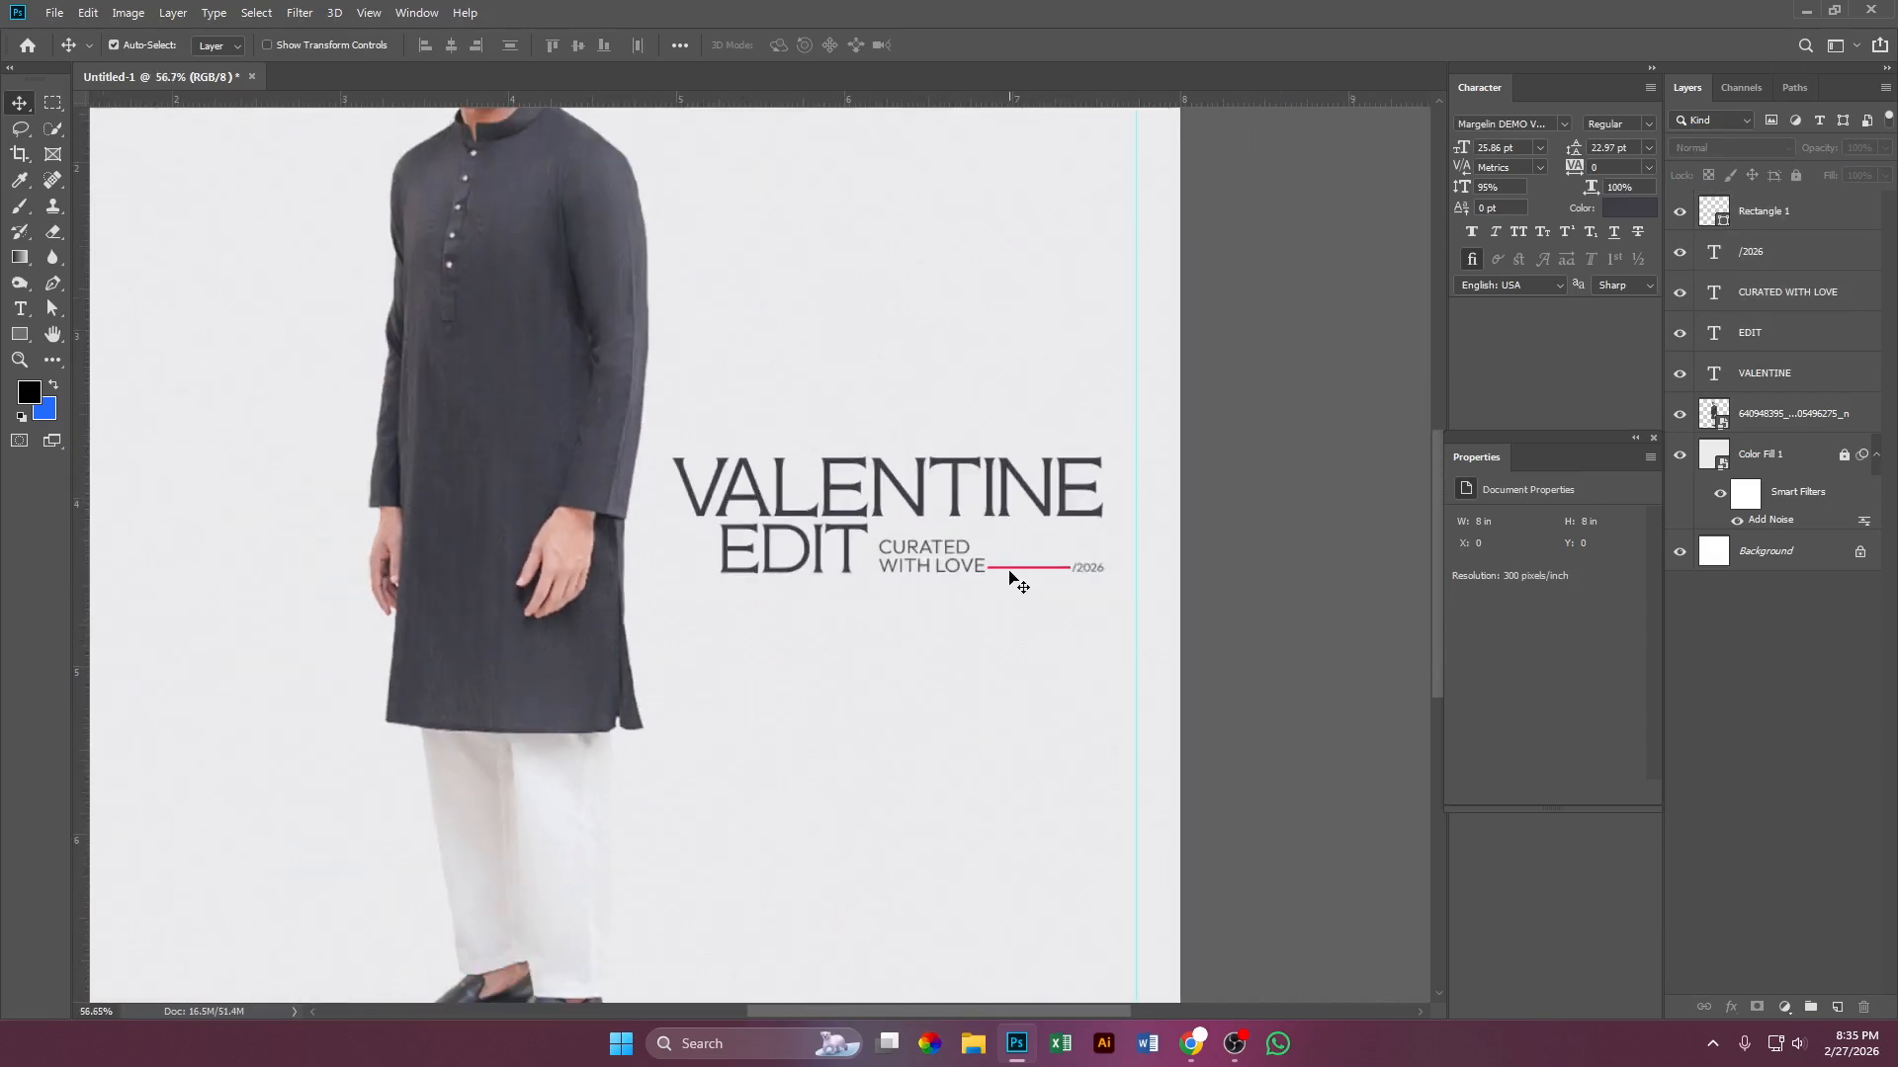
scroll(1016, 569, up, 6)
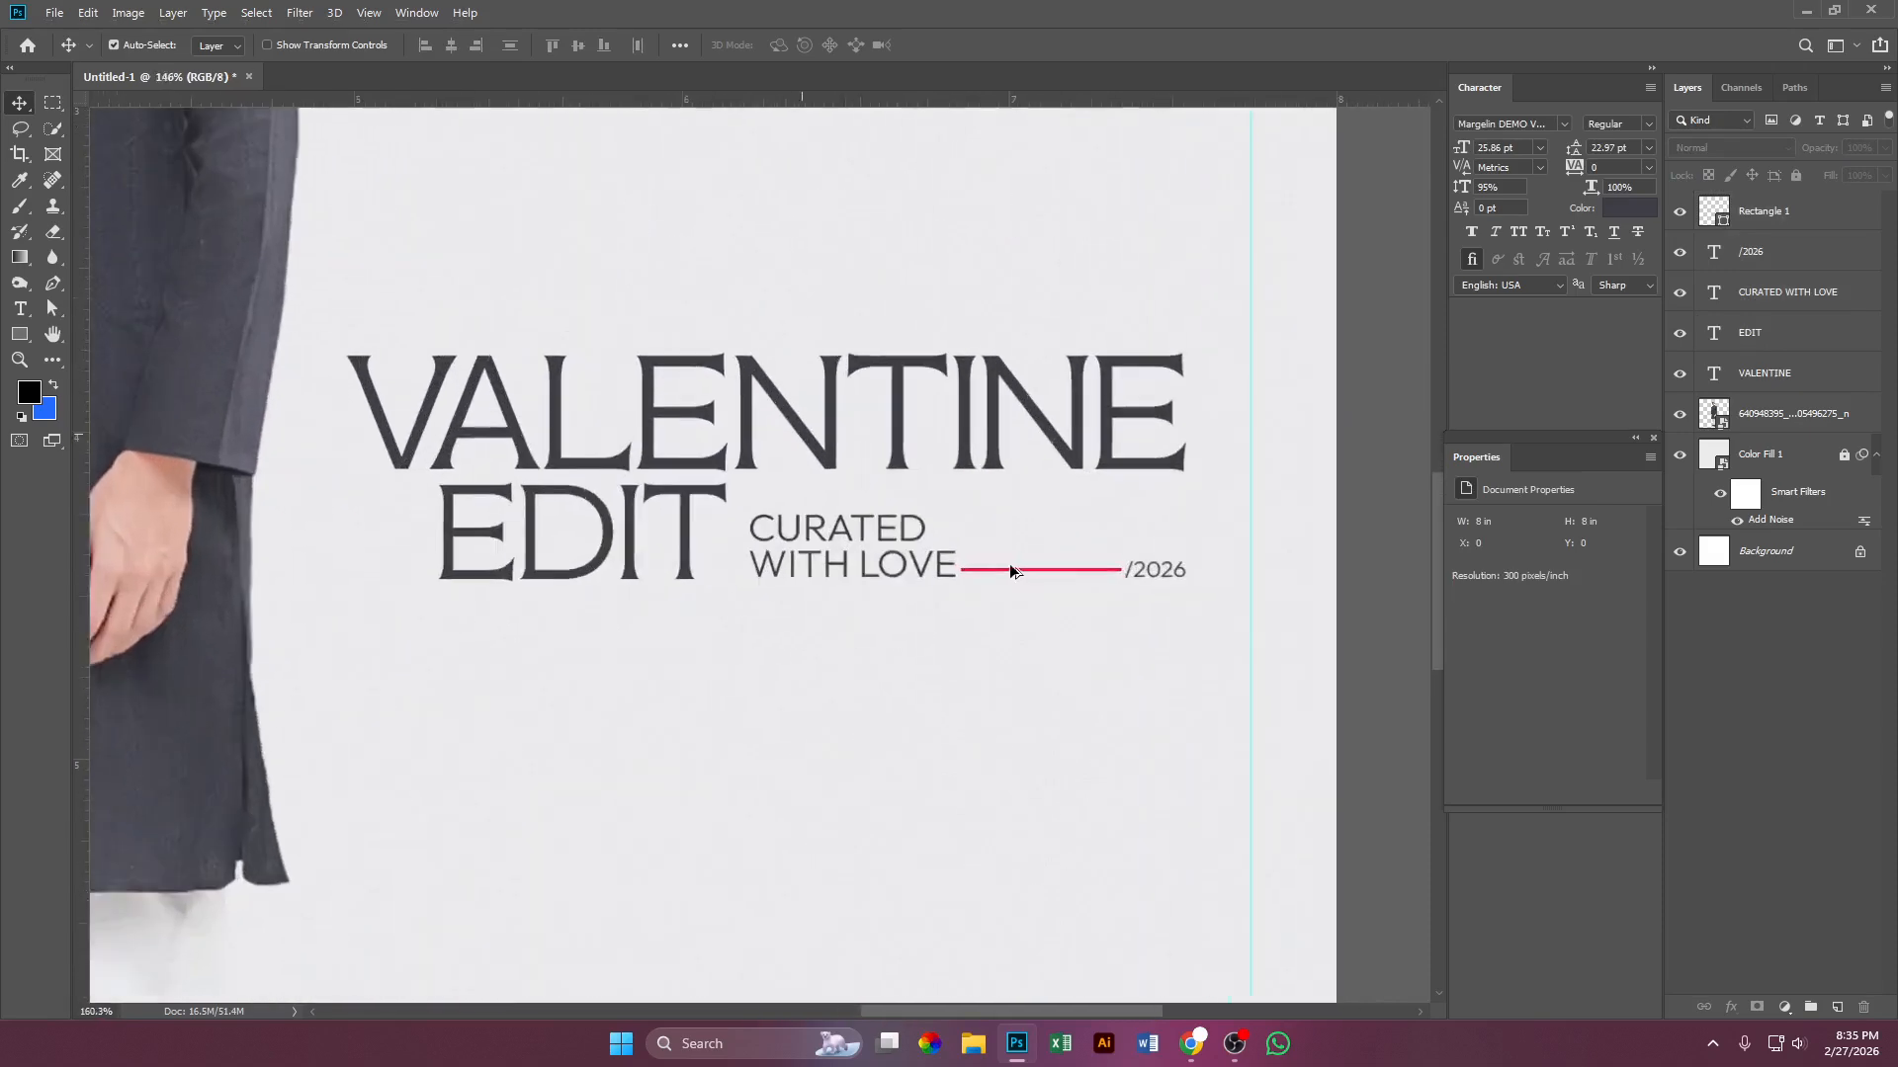
click(1017, 575)
scroll(1017, 580, up, 5)
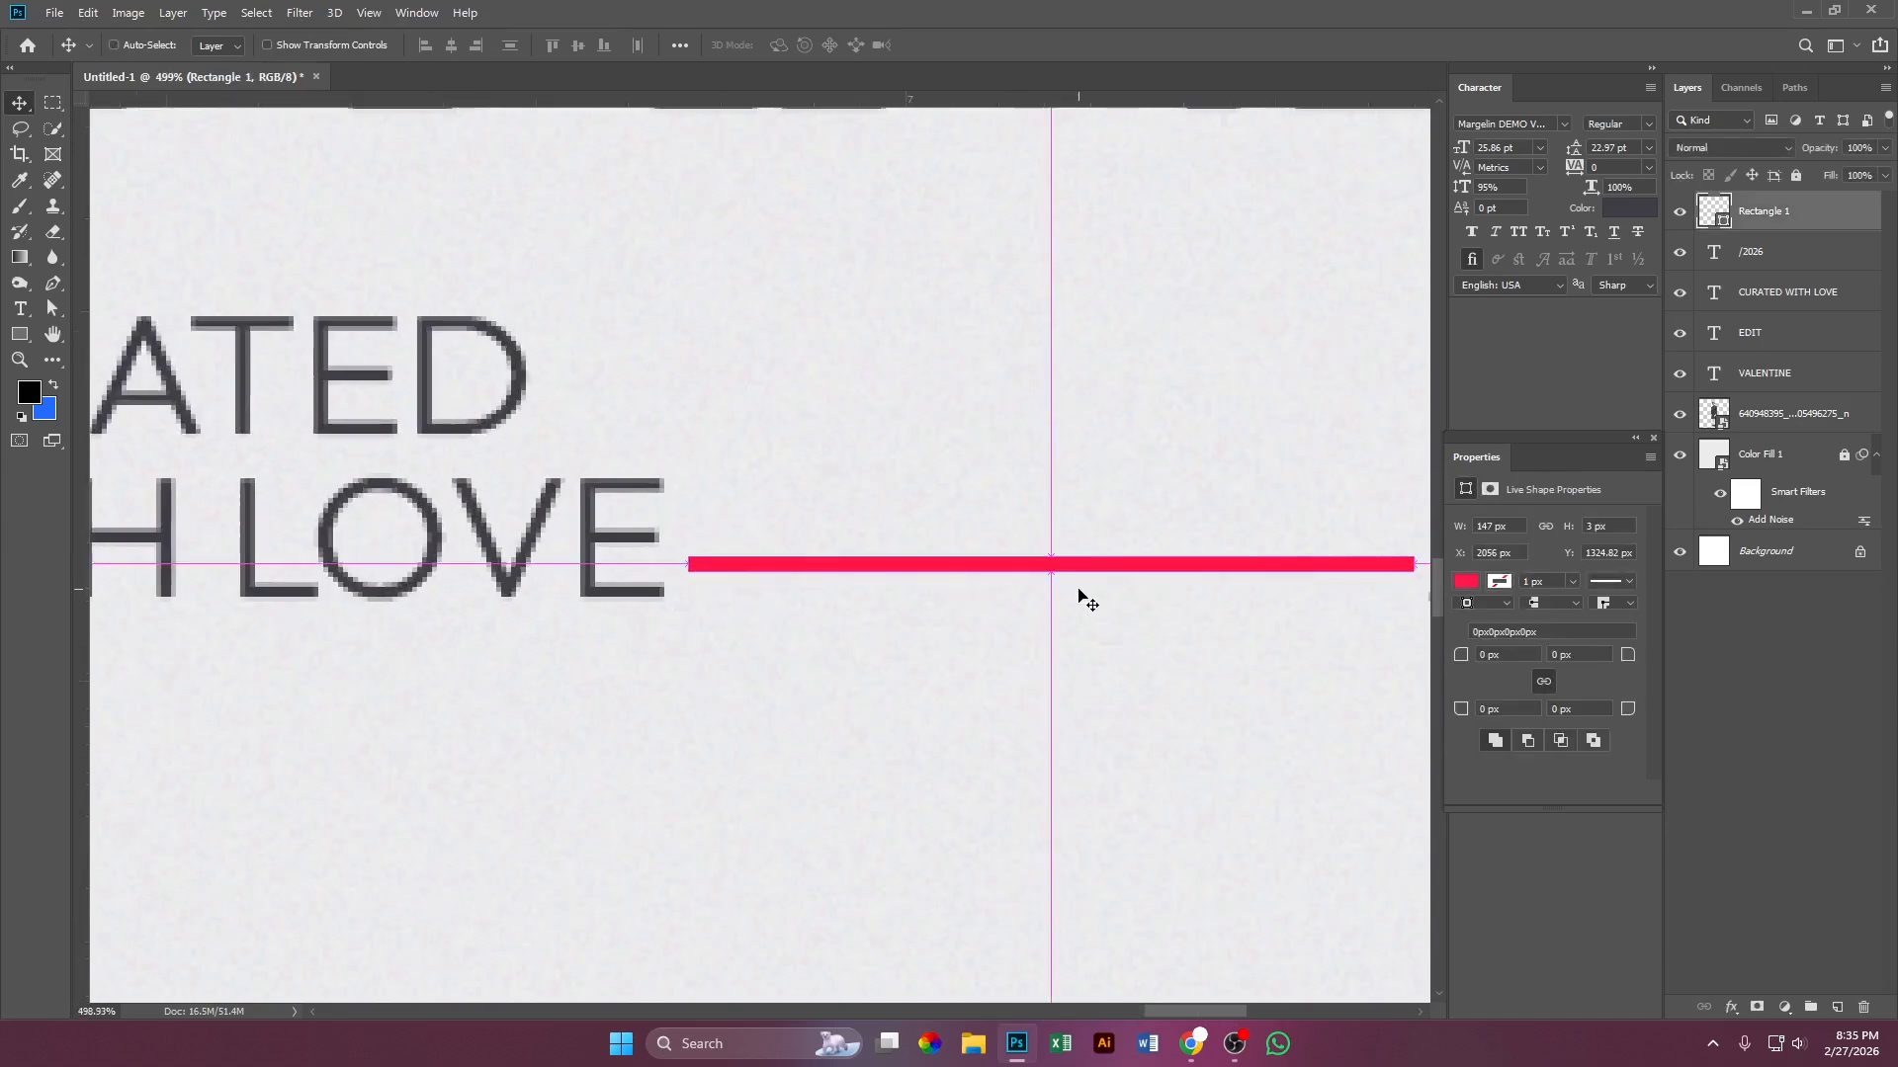
key(ctrl+t)
drag(1053, 555, 1053, 562)
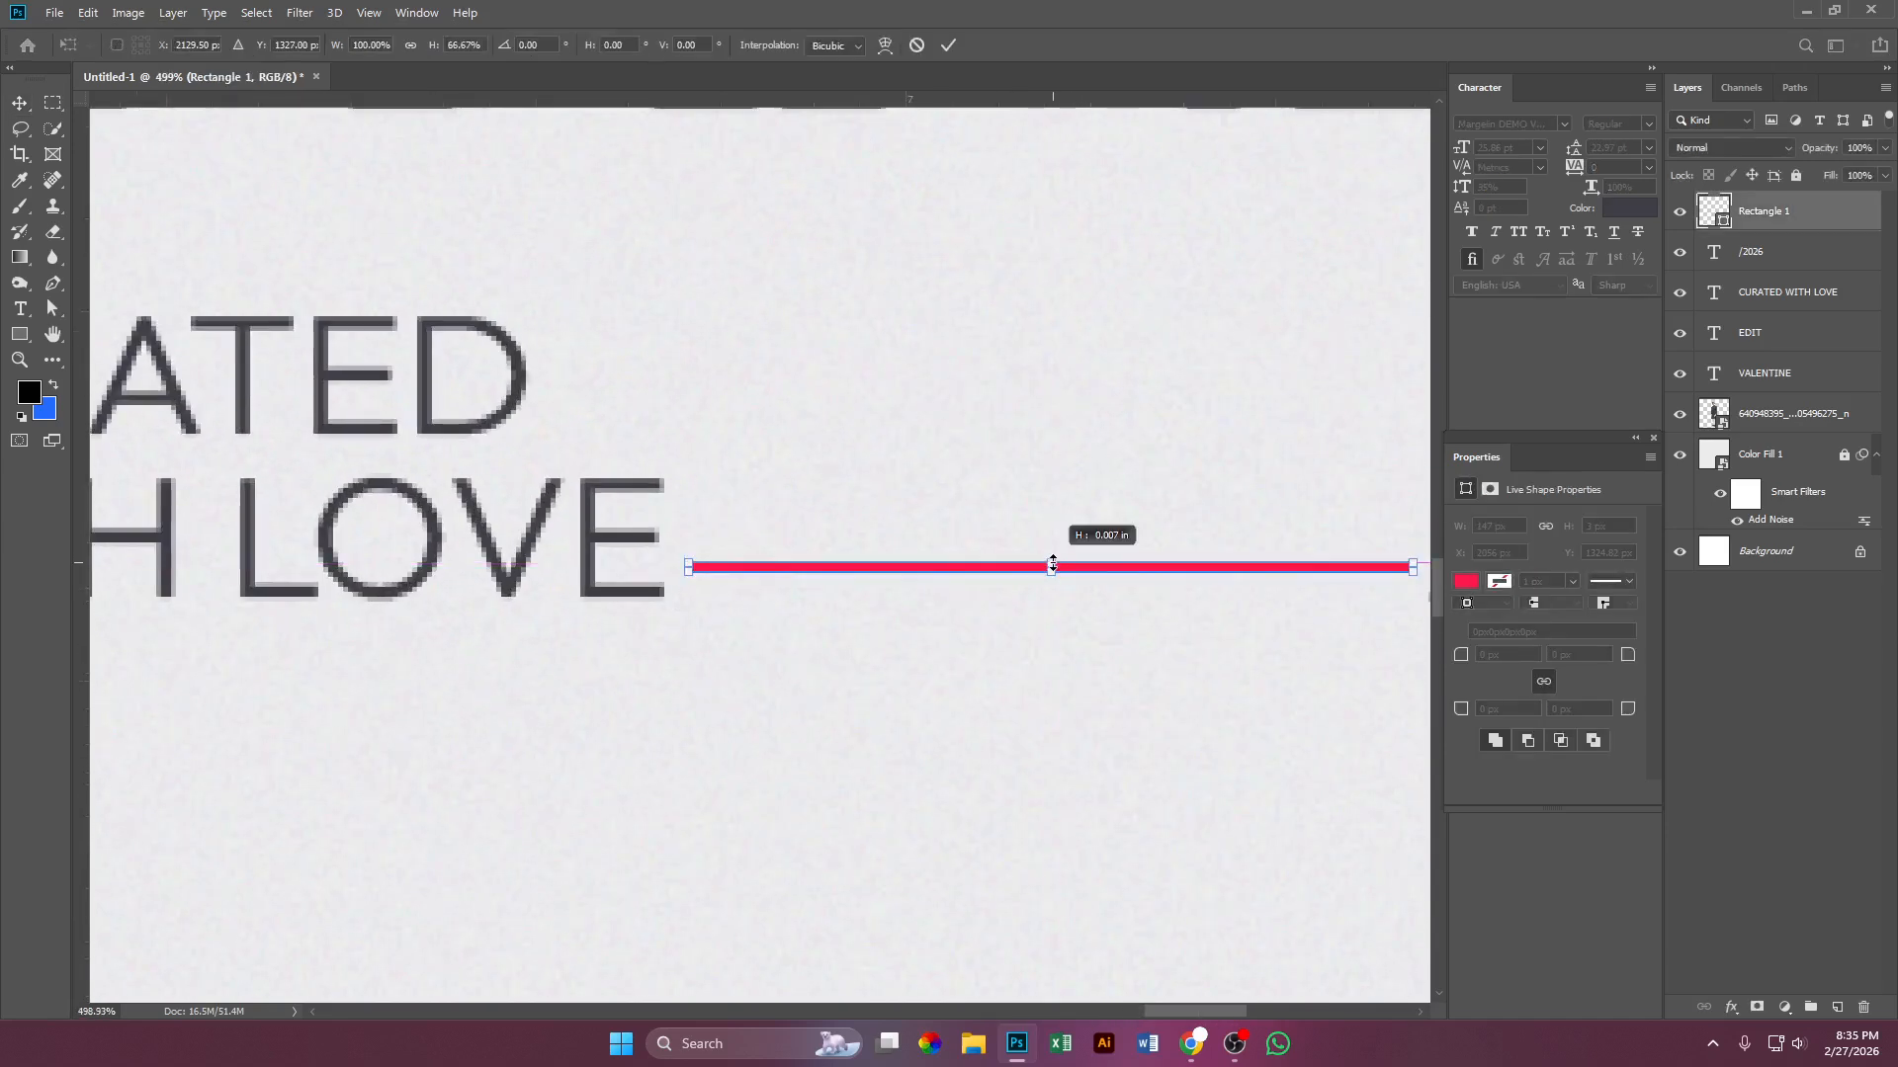
click(948, 44)
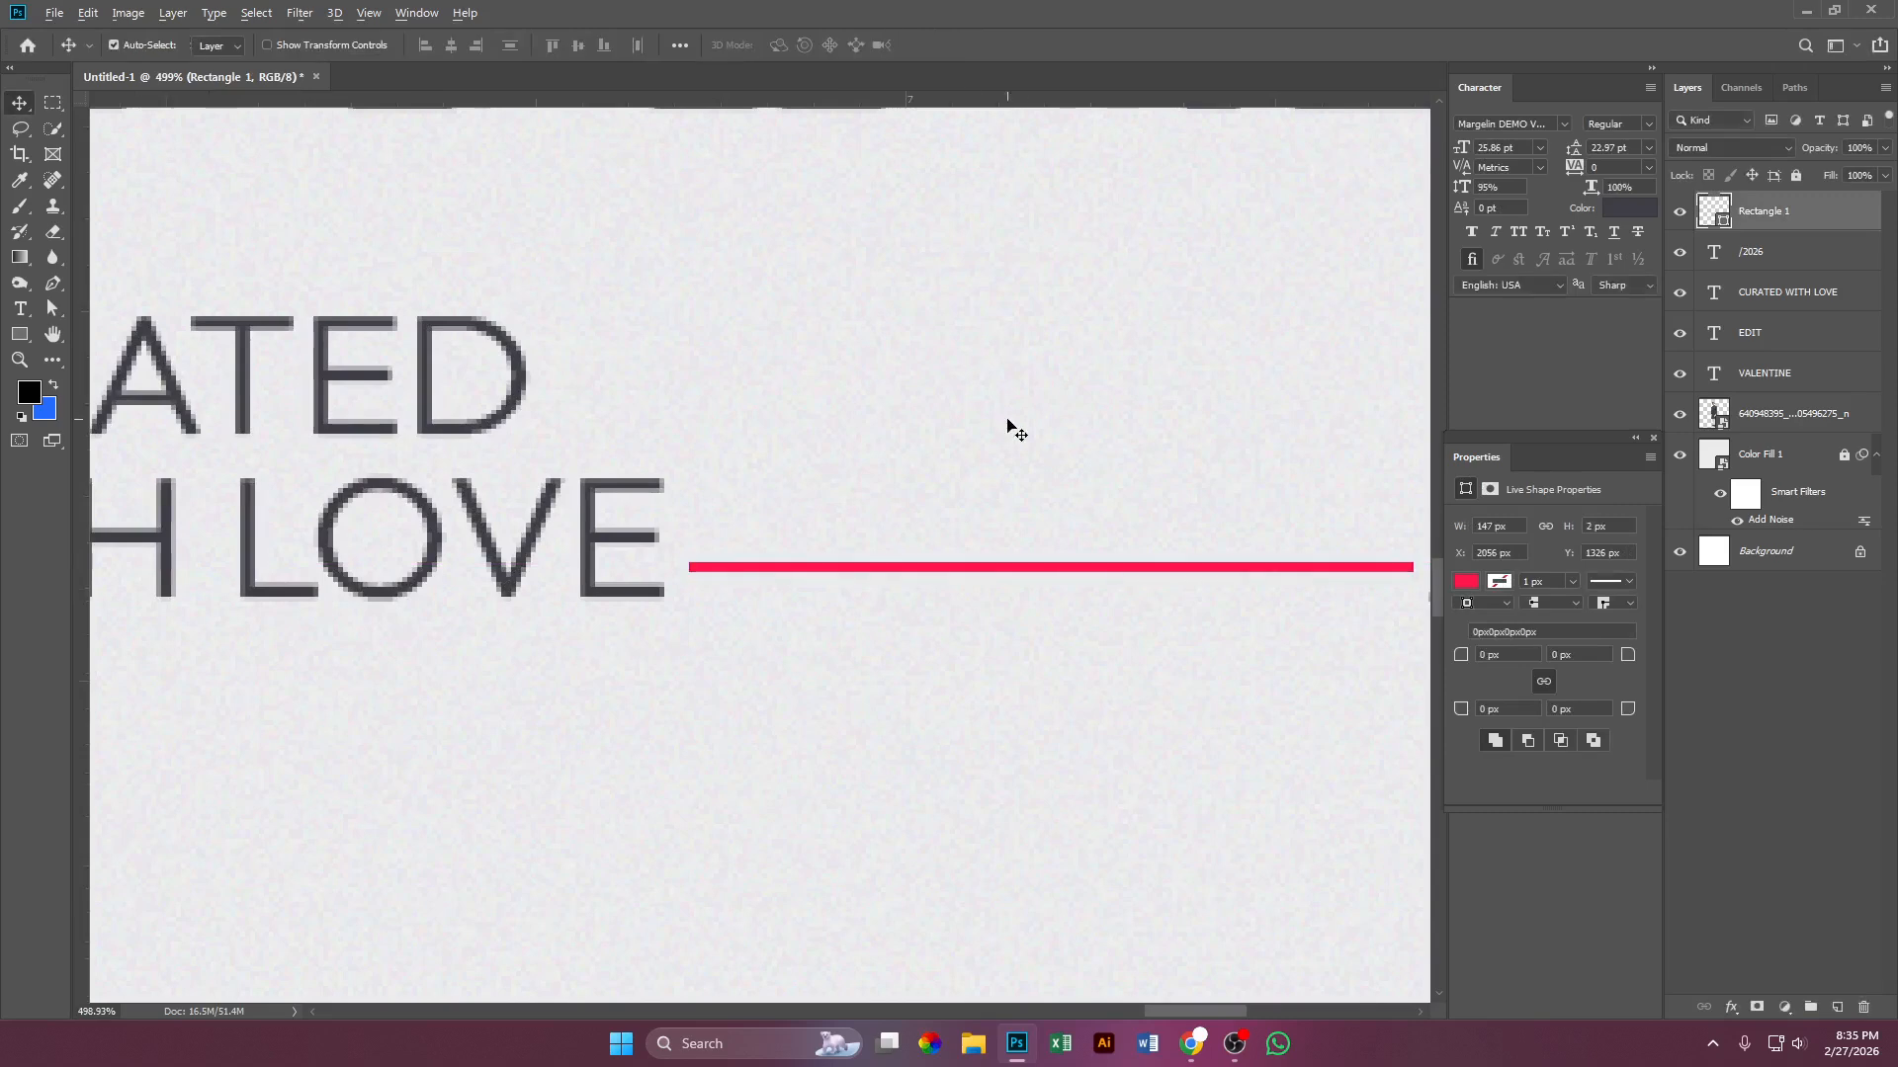
scroll(1015, 424, down, 6)
scroll(1014, 423, down, 6)
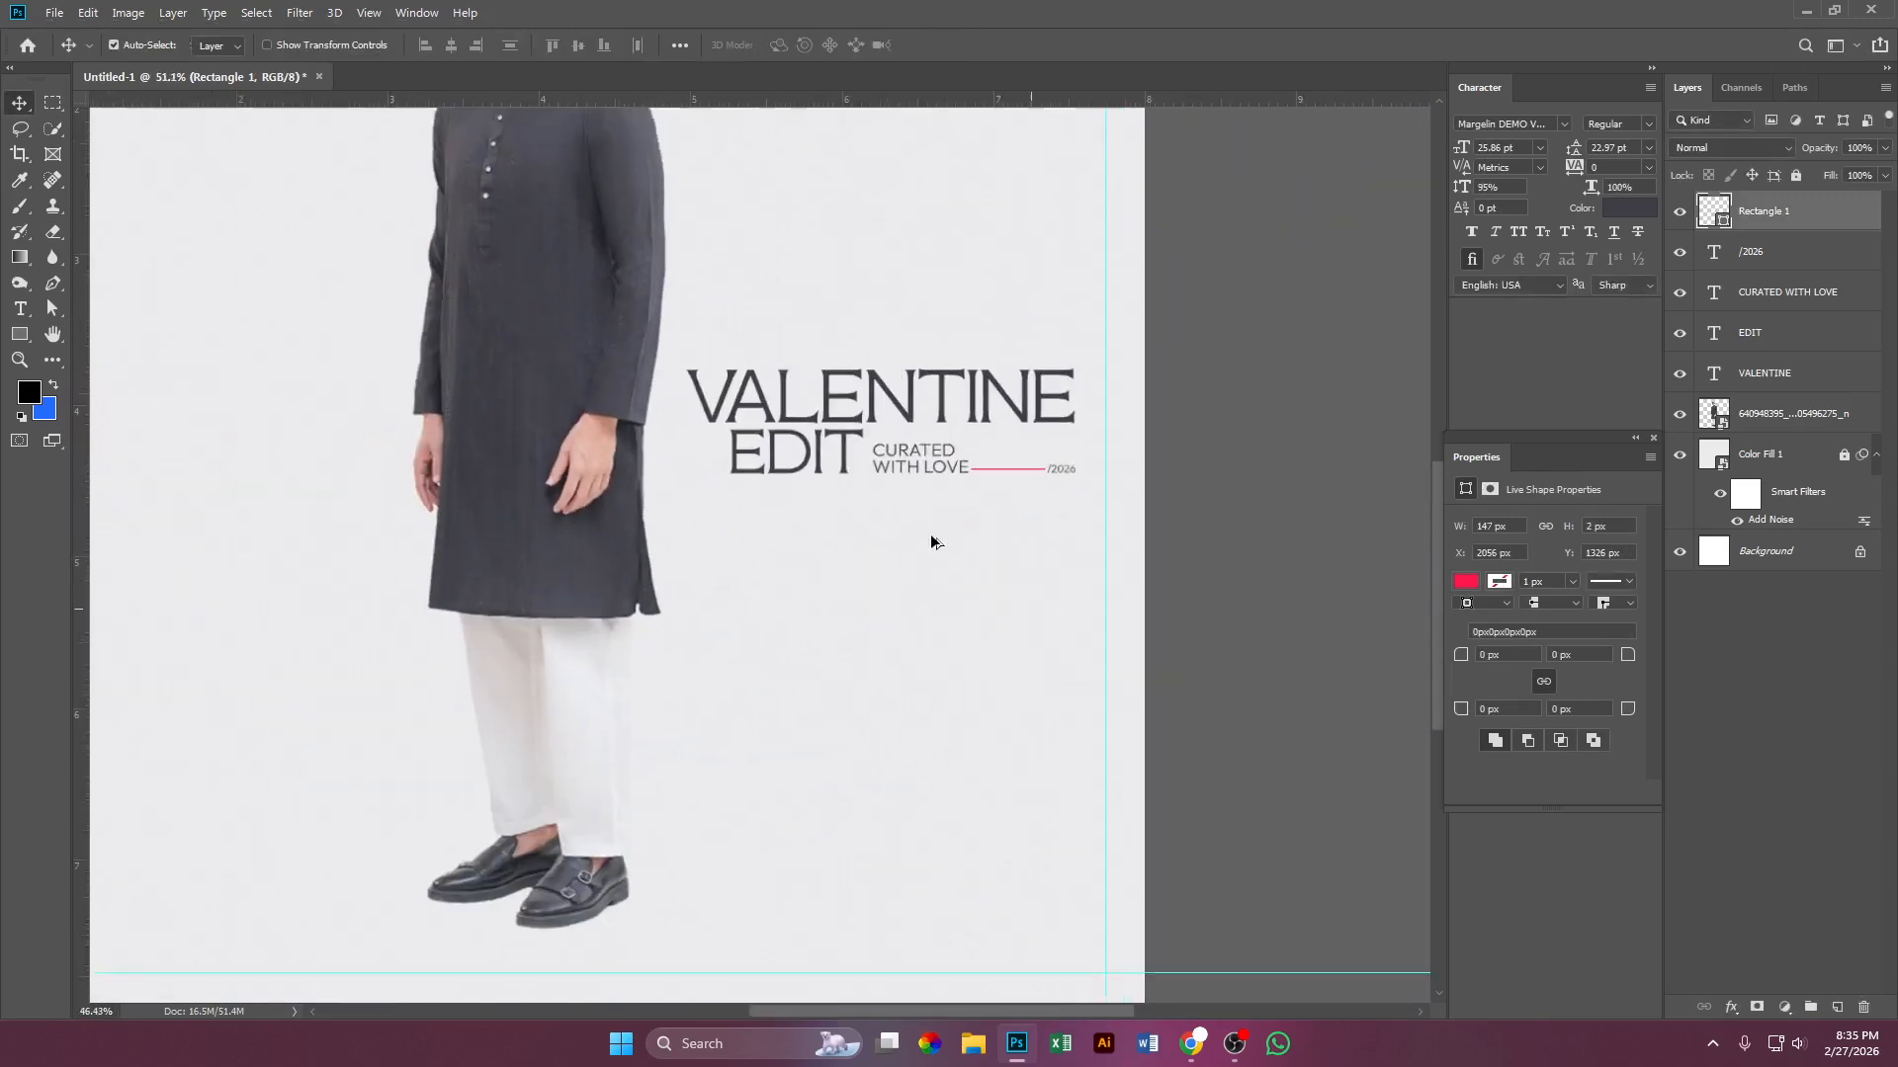
scroll(839, 584, up, 2)
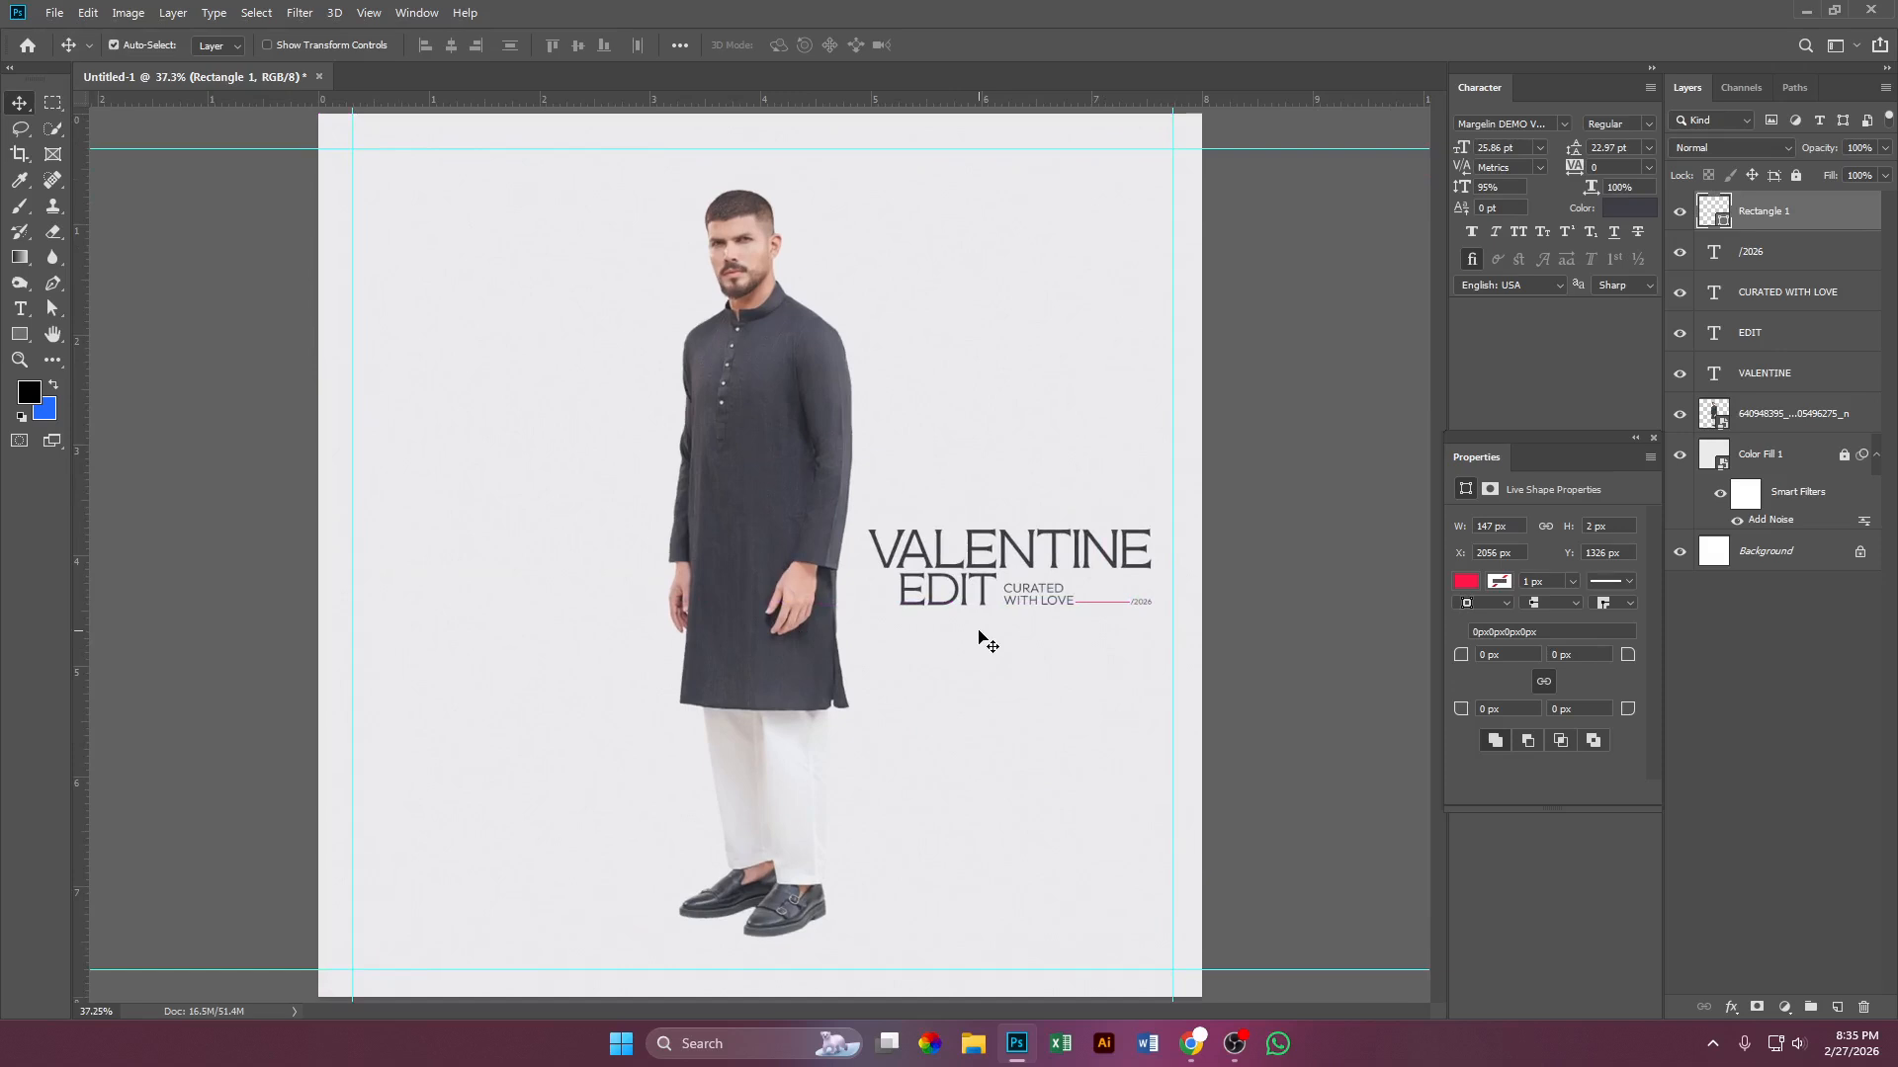
scroll(787, 524, down, 1)
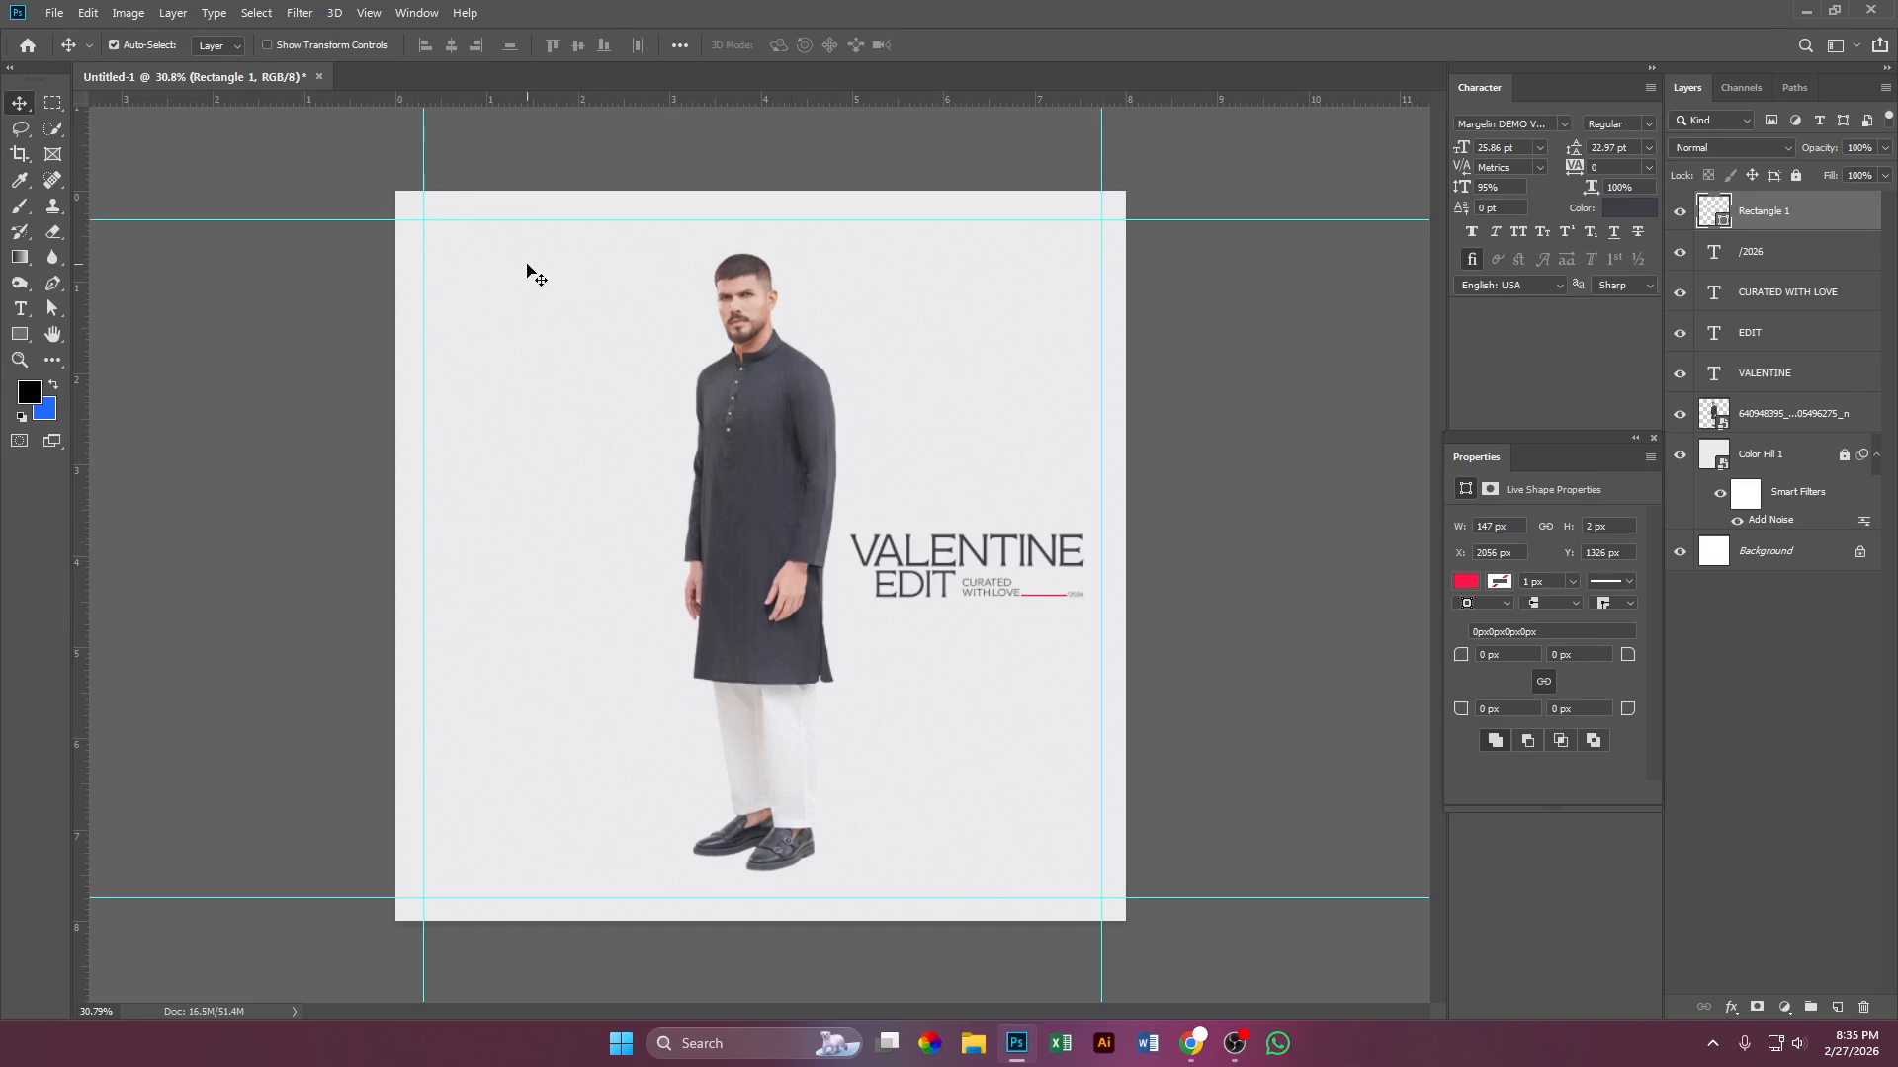
Step: Switch to Chrome and search Google Images for "raw nation logo" in a new tab
click(1192, 1044)
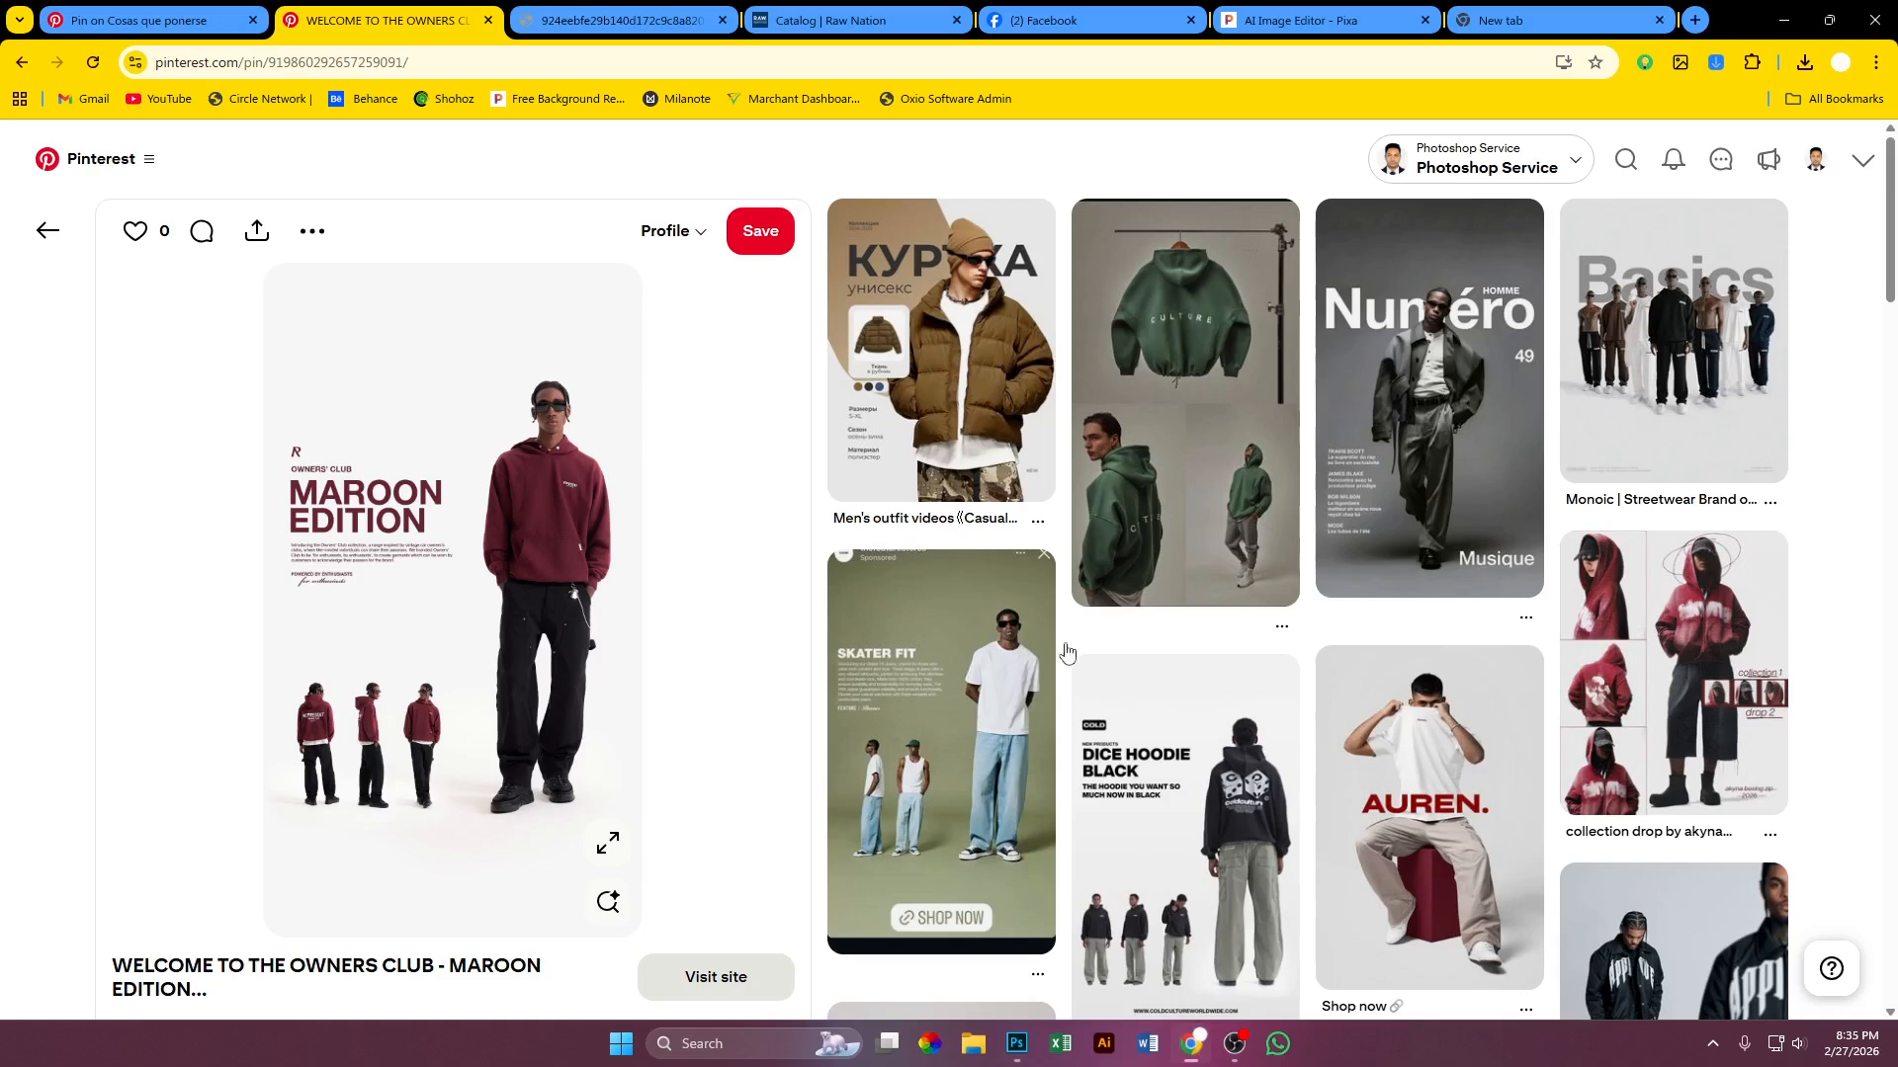
click(1692, 19)
click(754, 411)
click(652, 453)
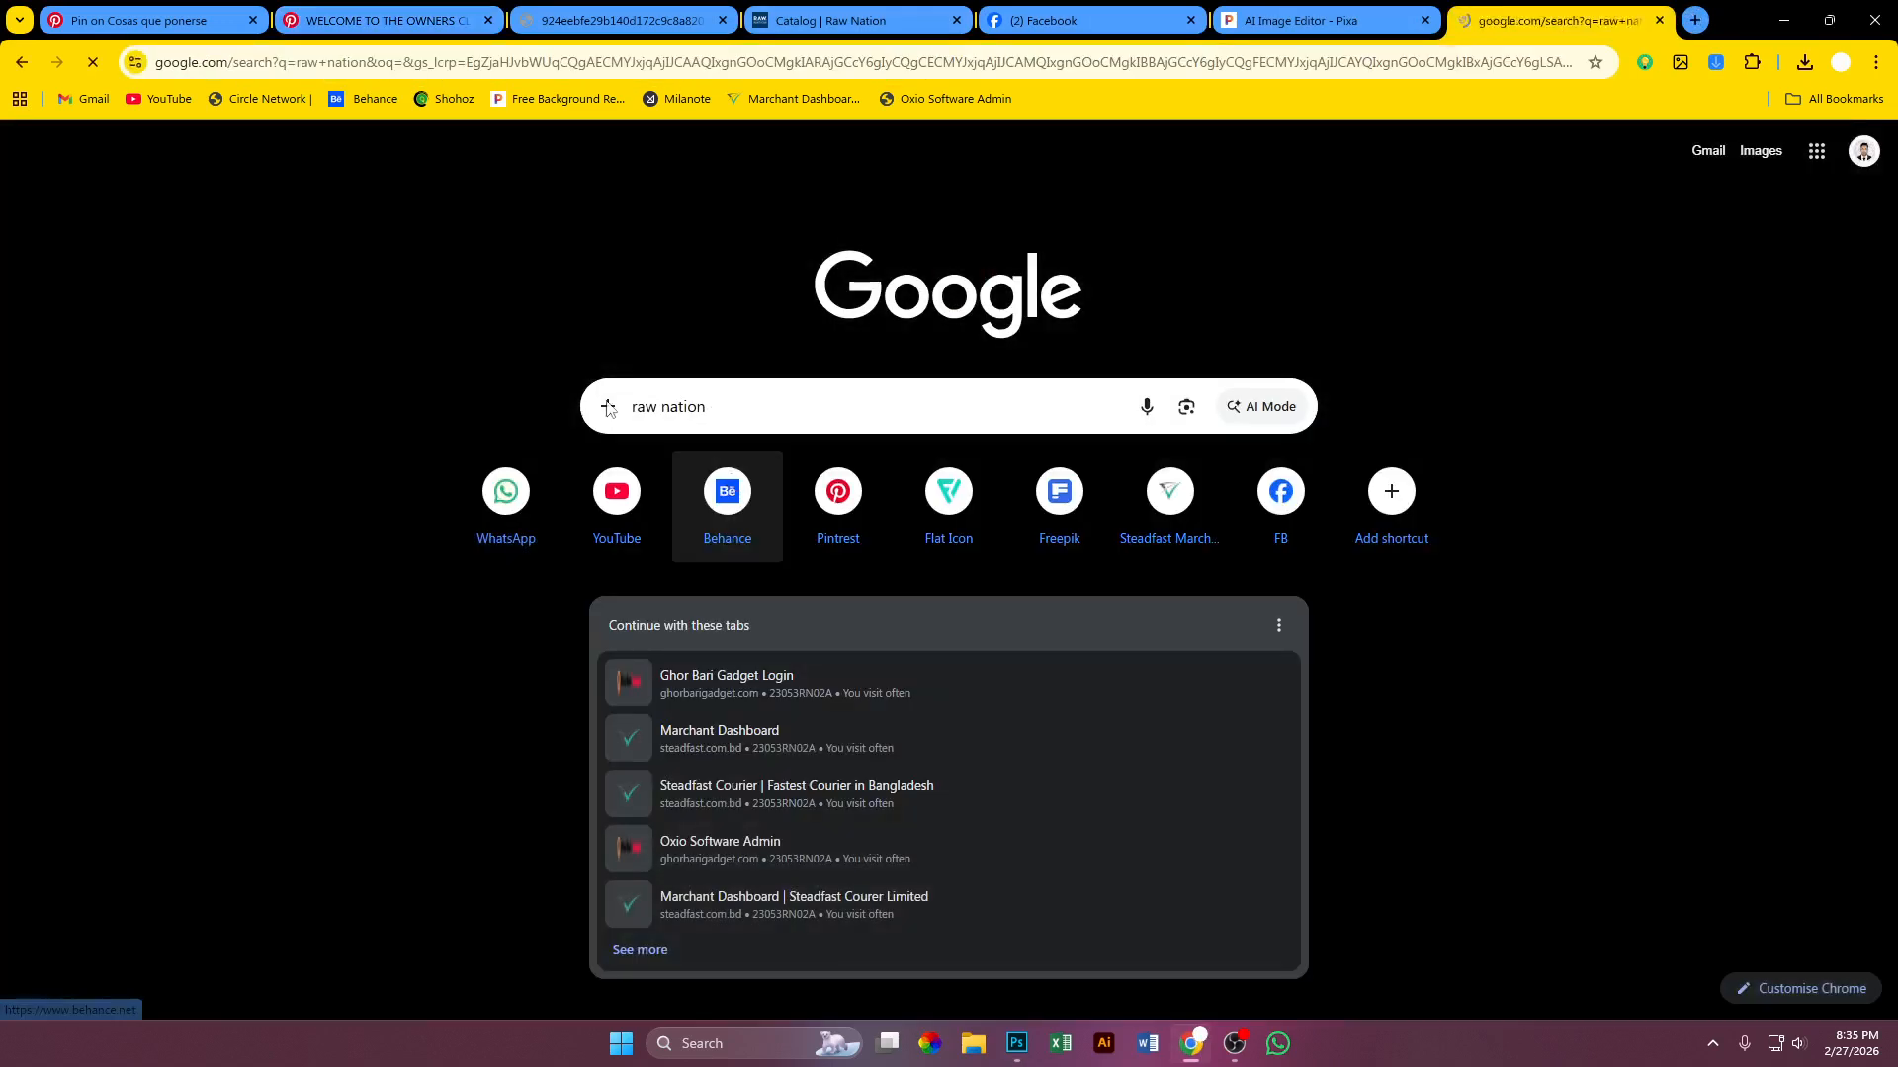
click(415, 173)
click(376, 225)
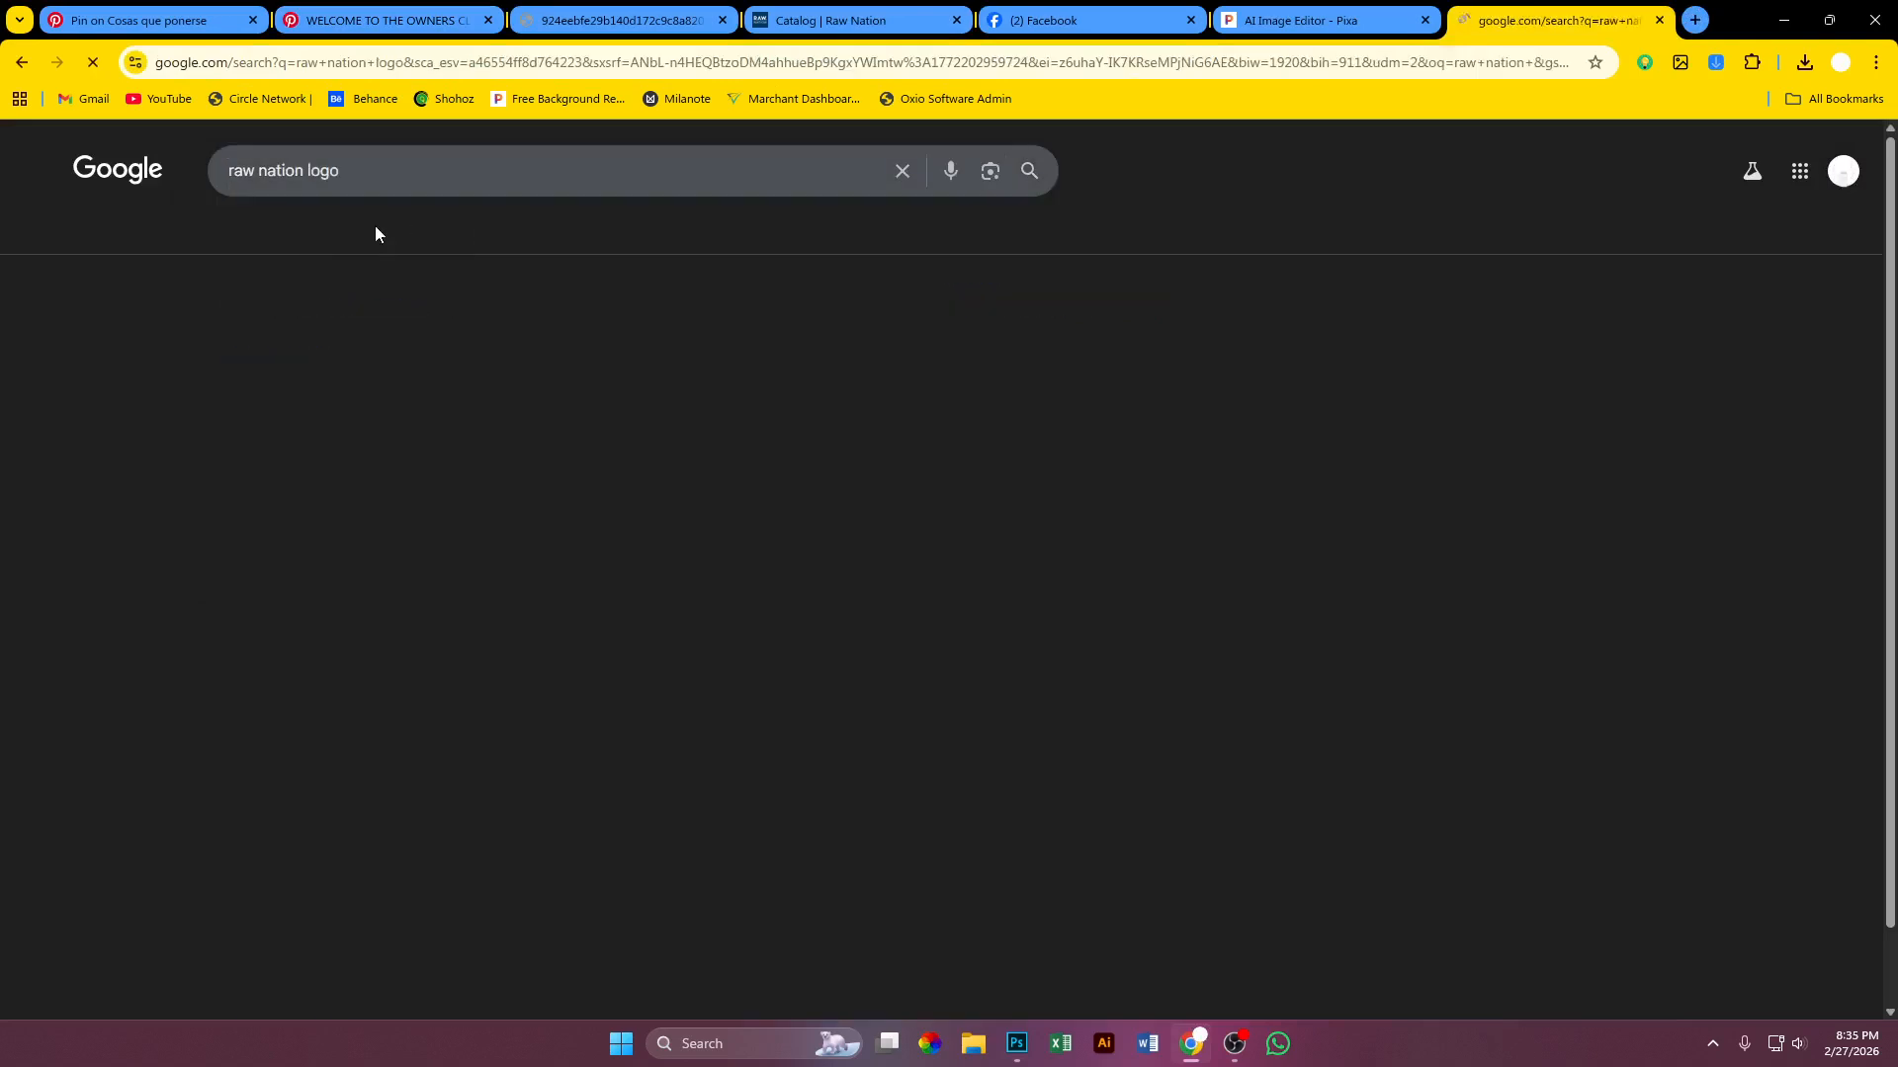
click(202, 431)
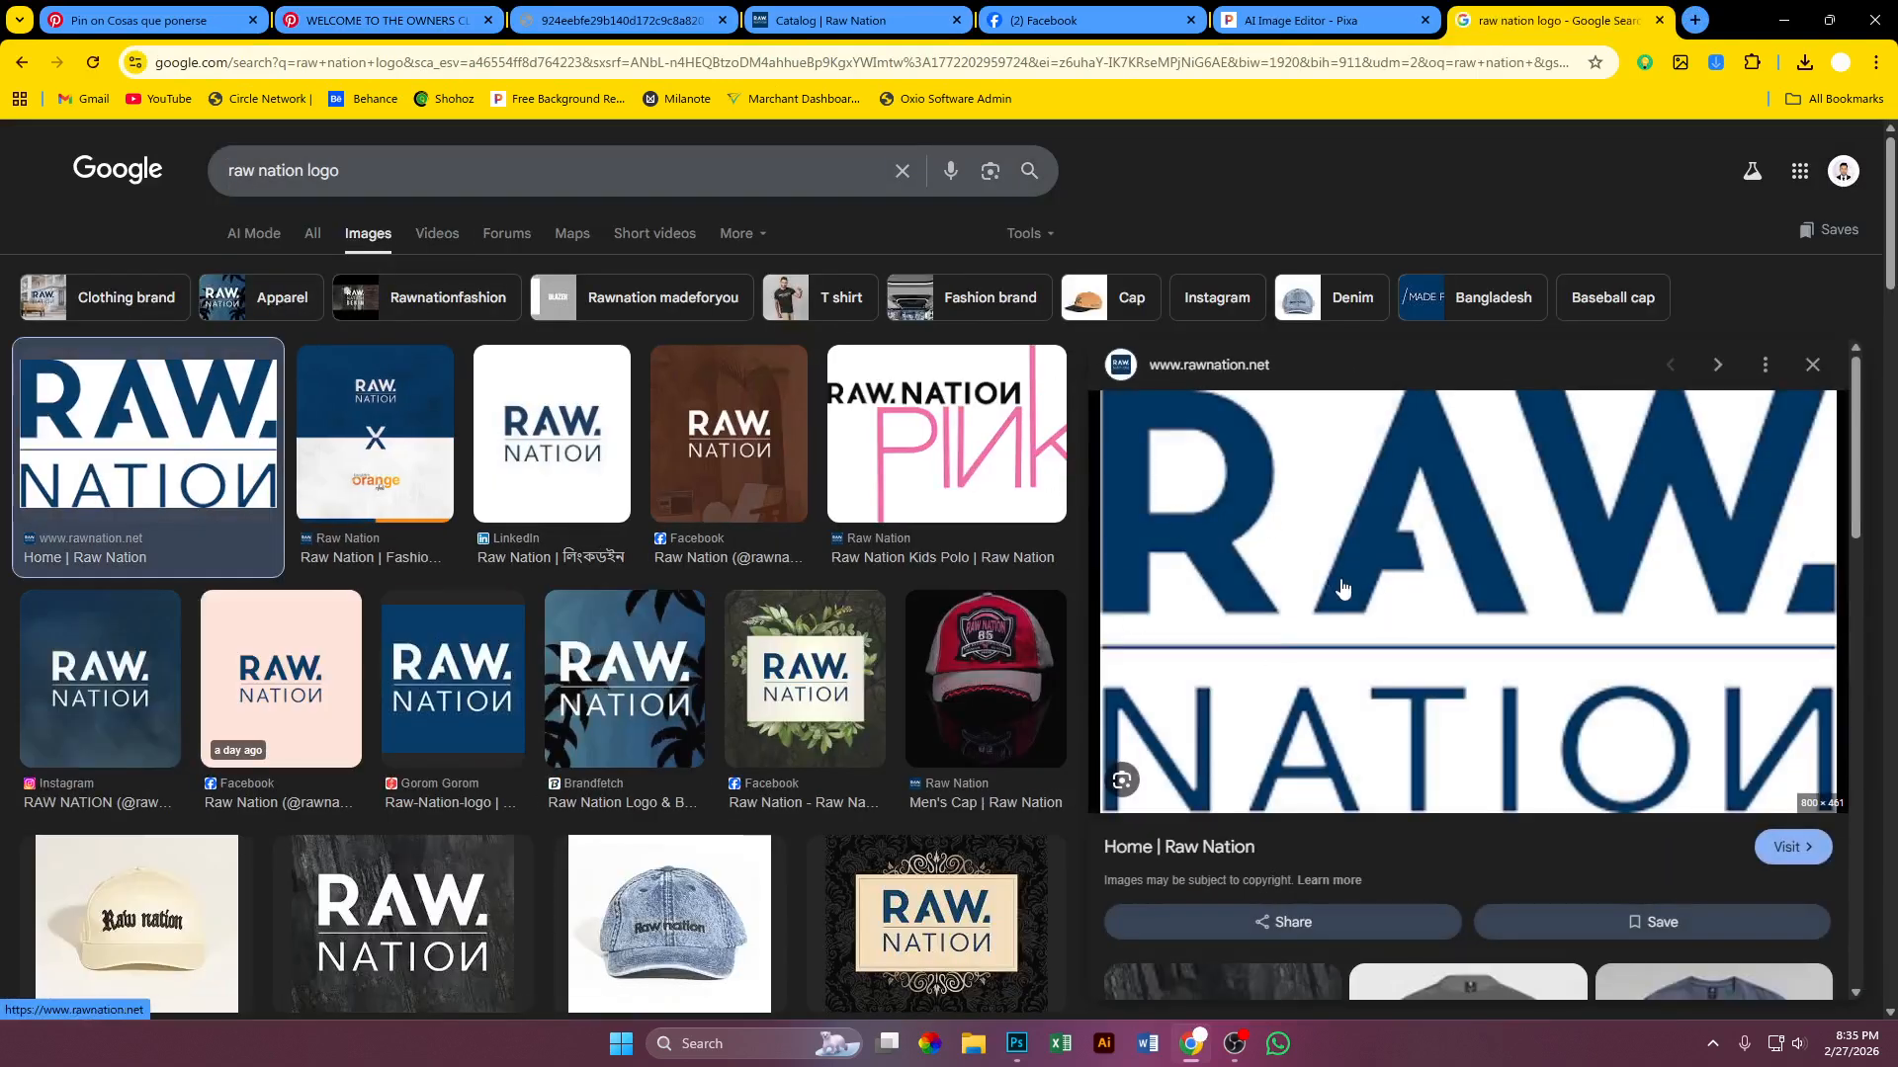
right_click(1622, 585)
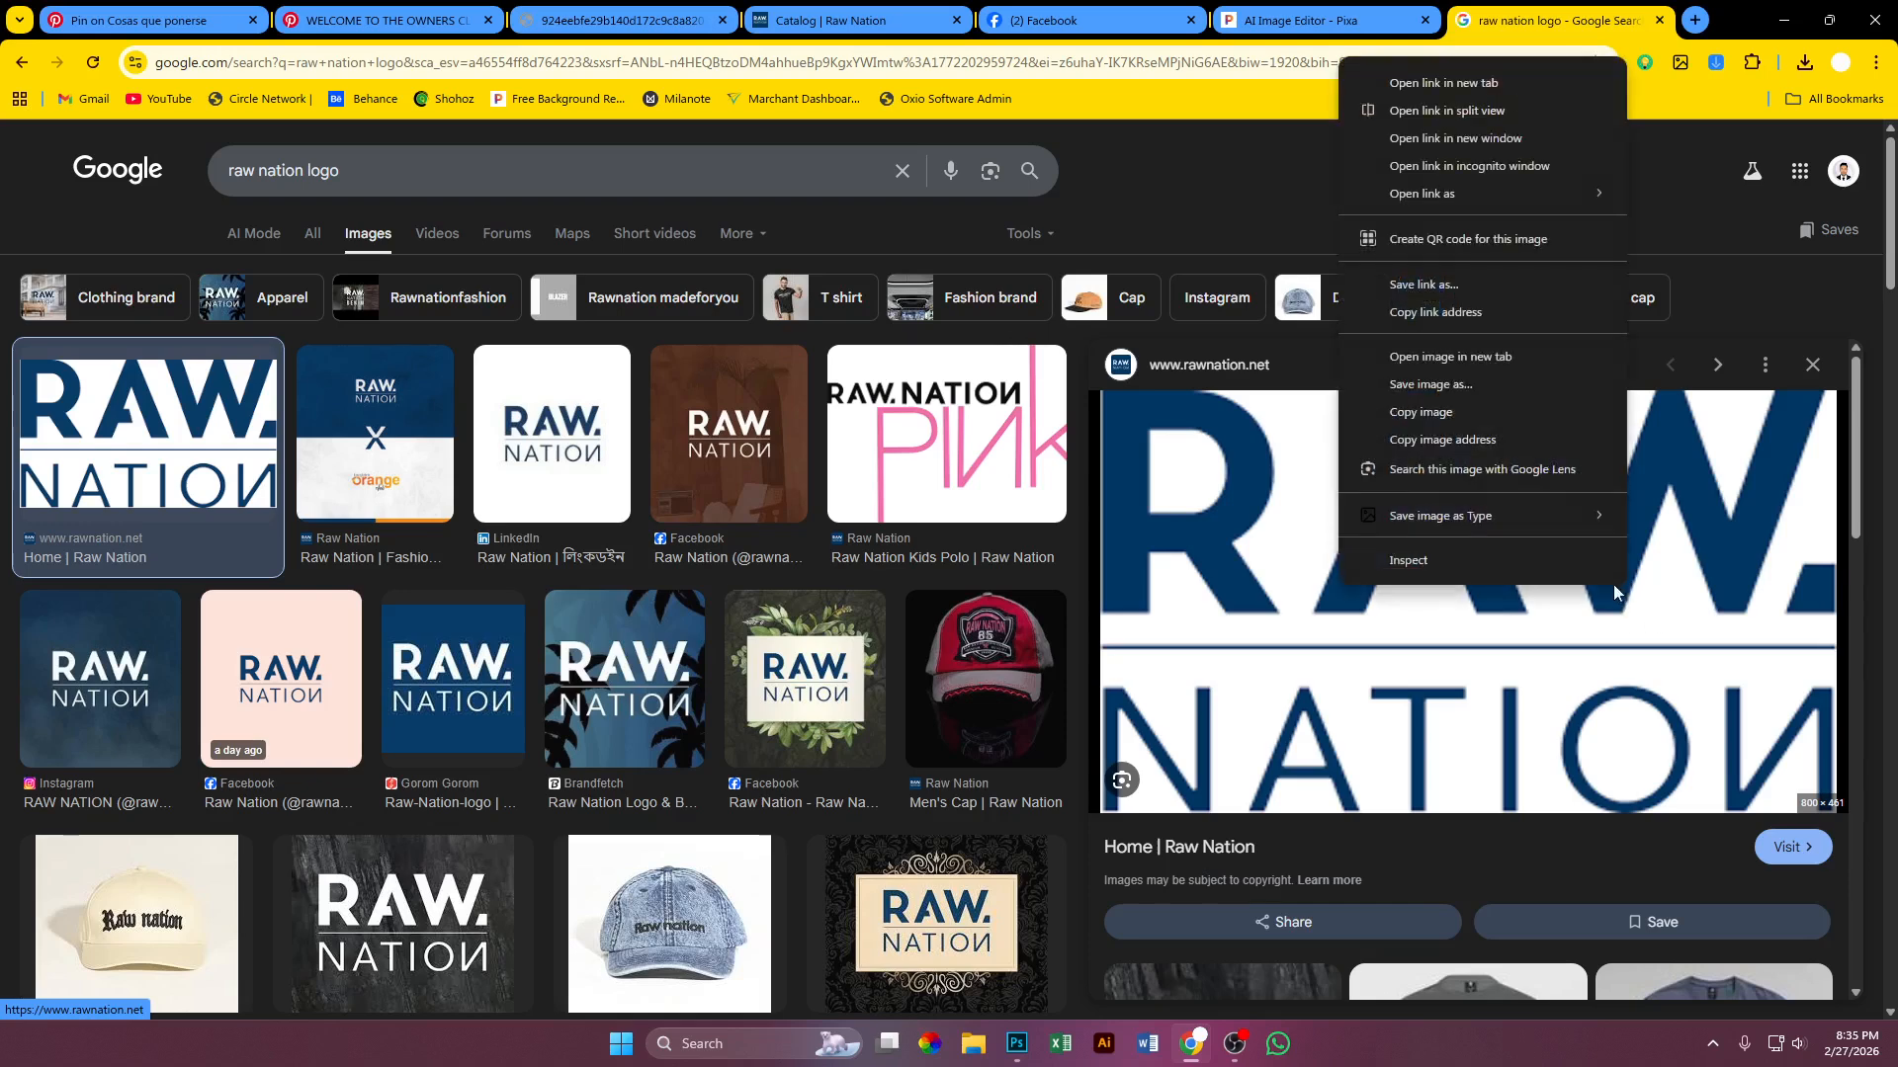
click(1466, 383)
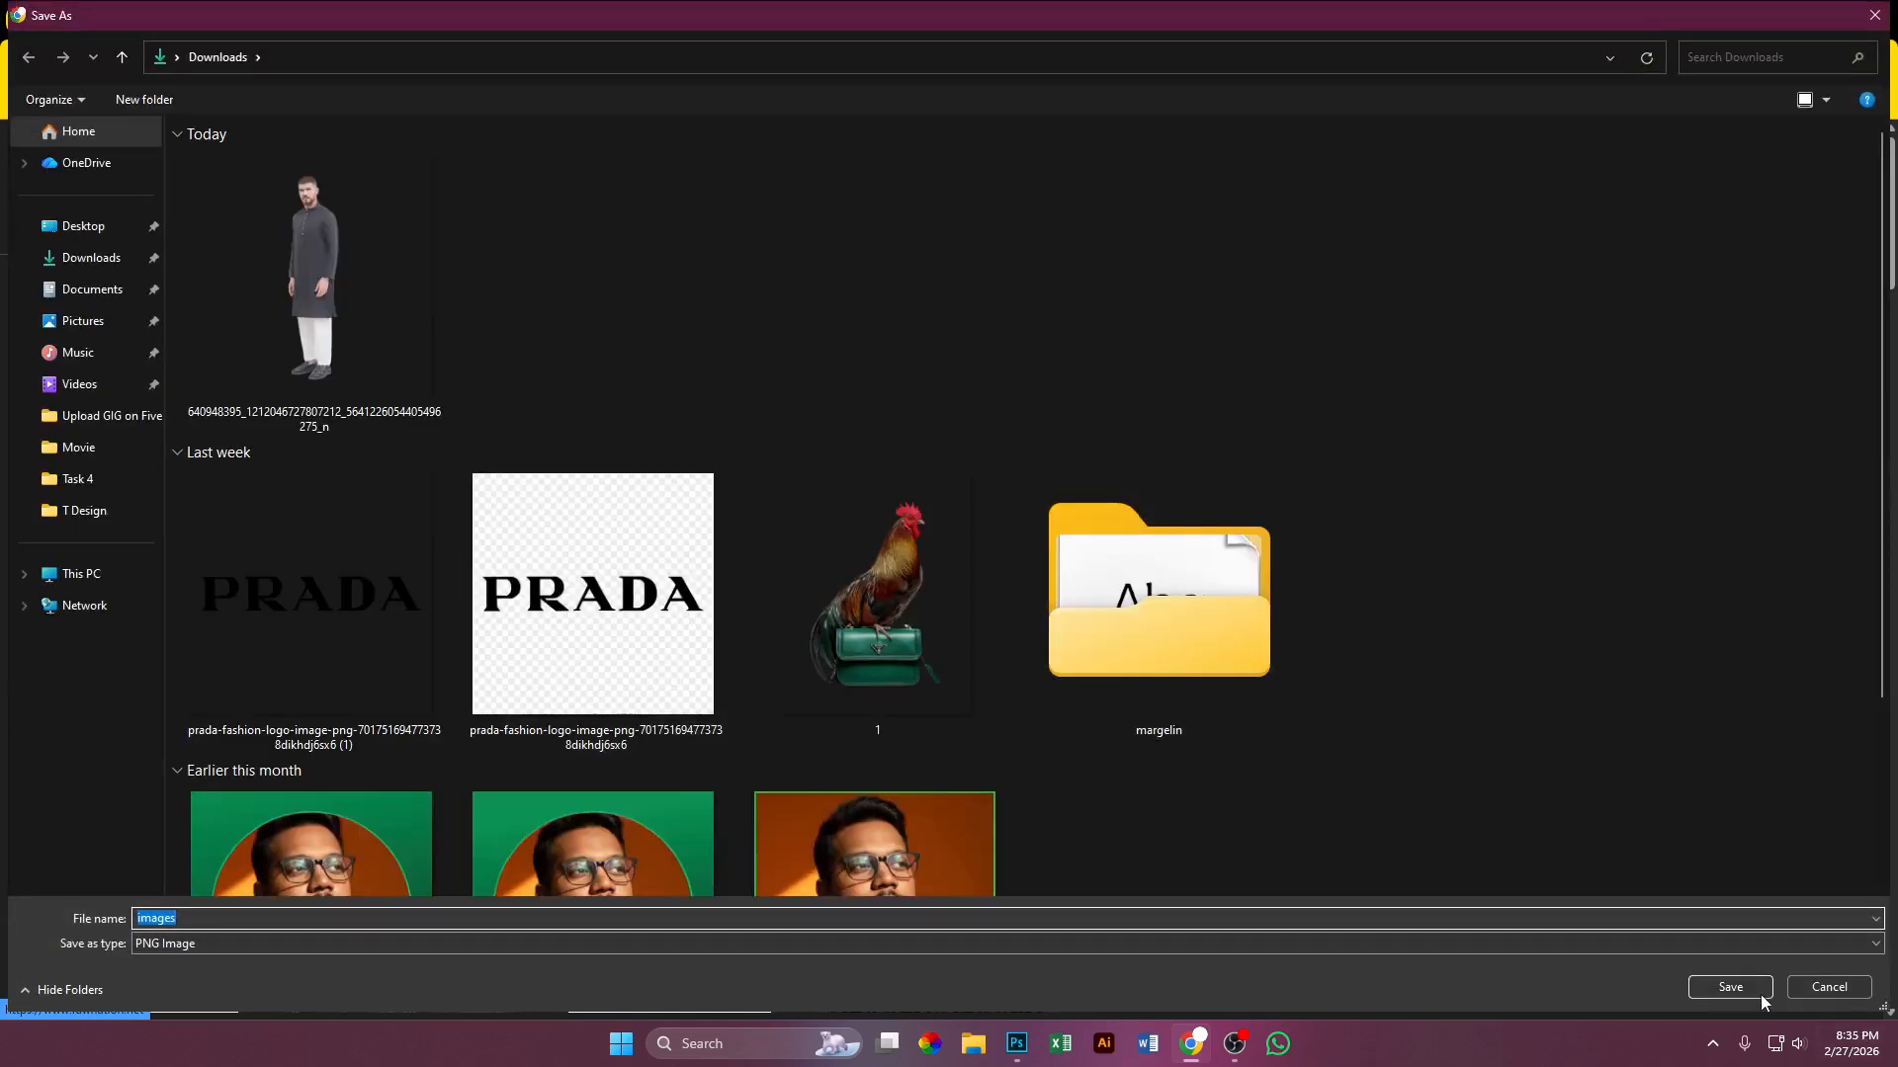
click(1757, 992)
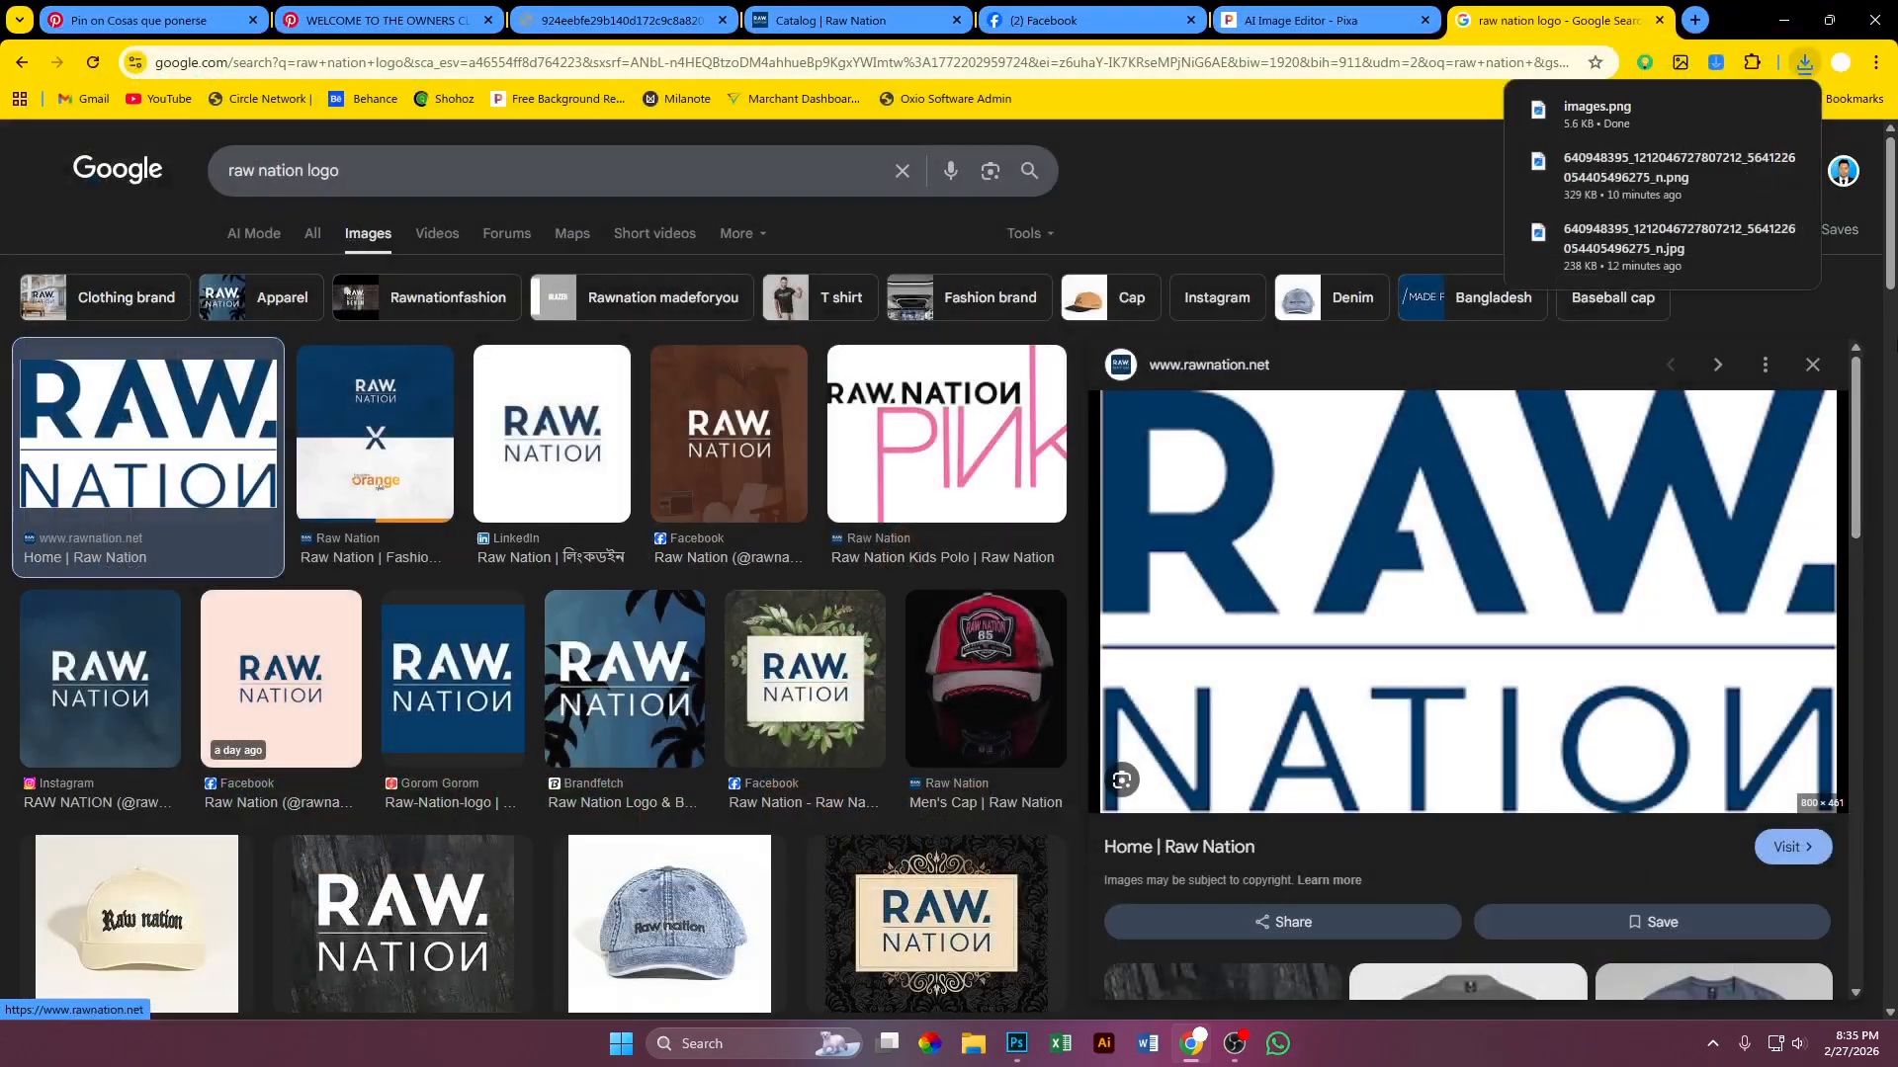
click(1640, 120)
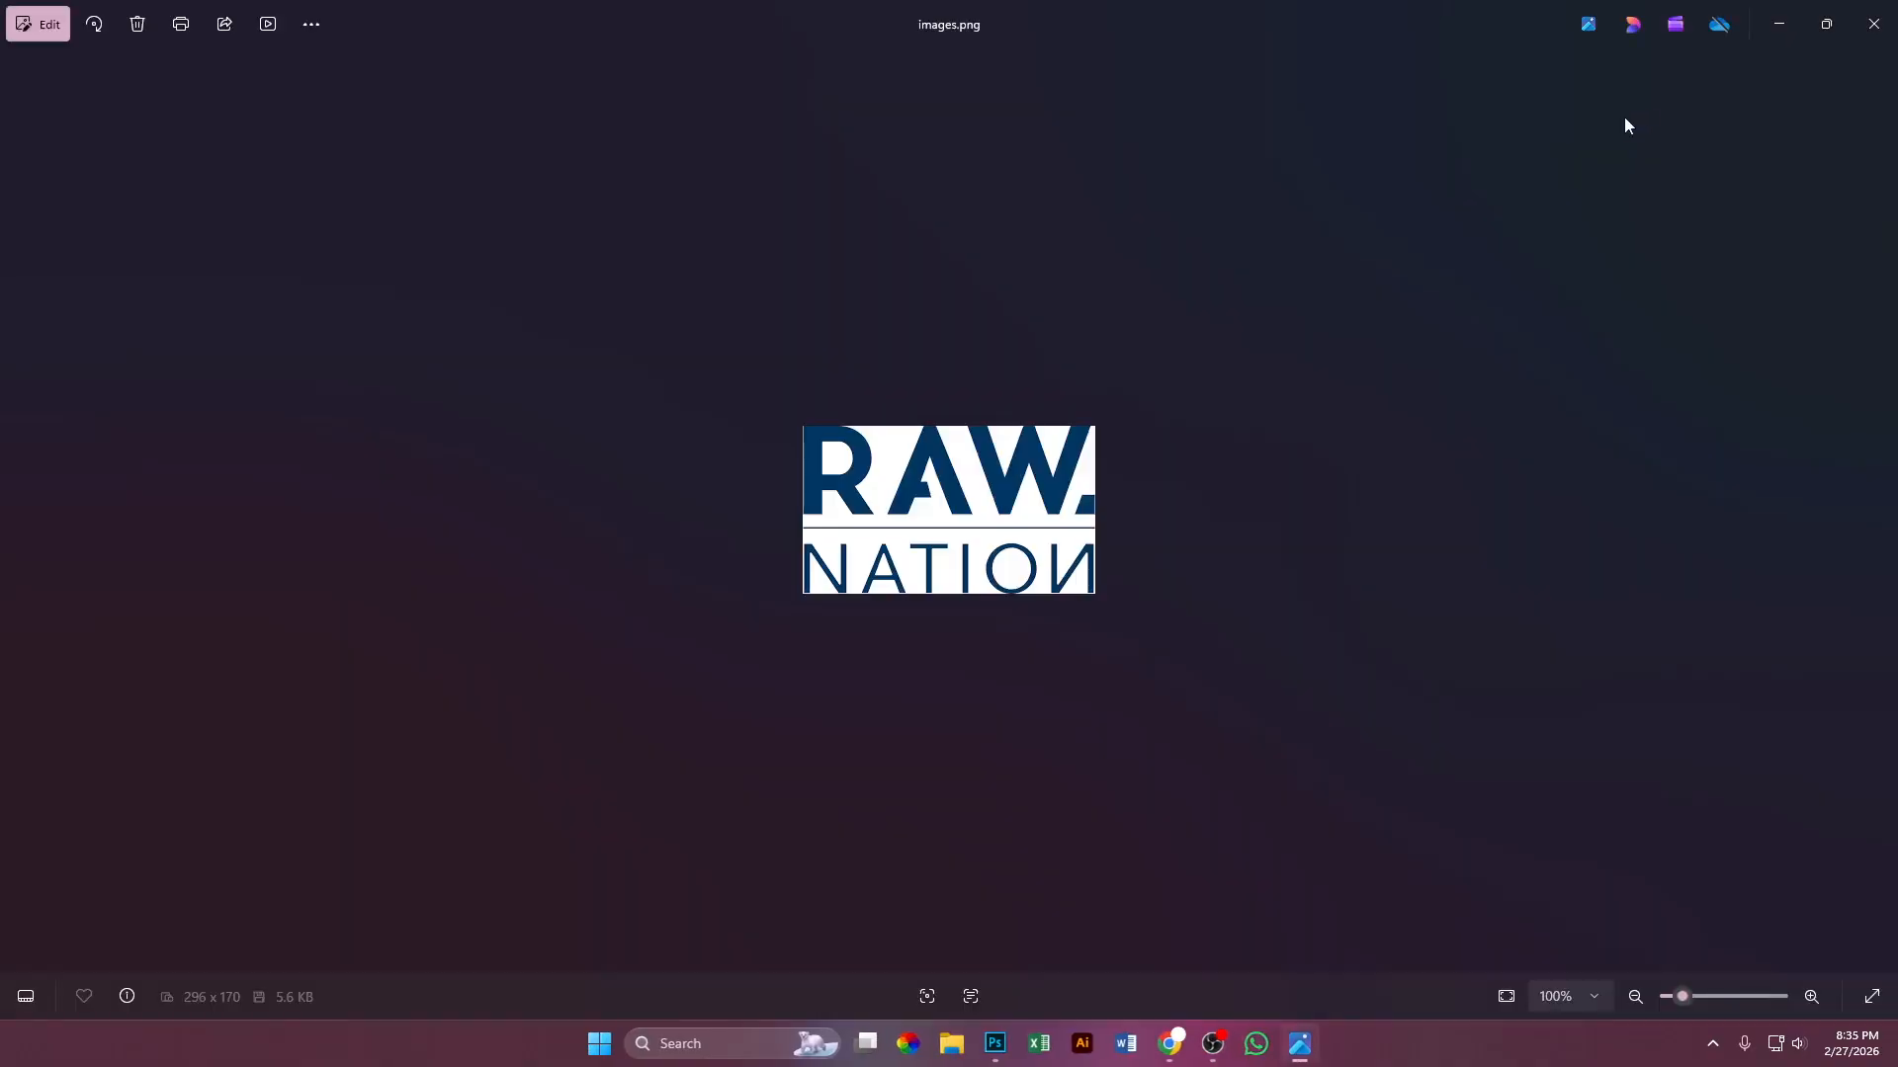
click(1874, 23)
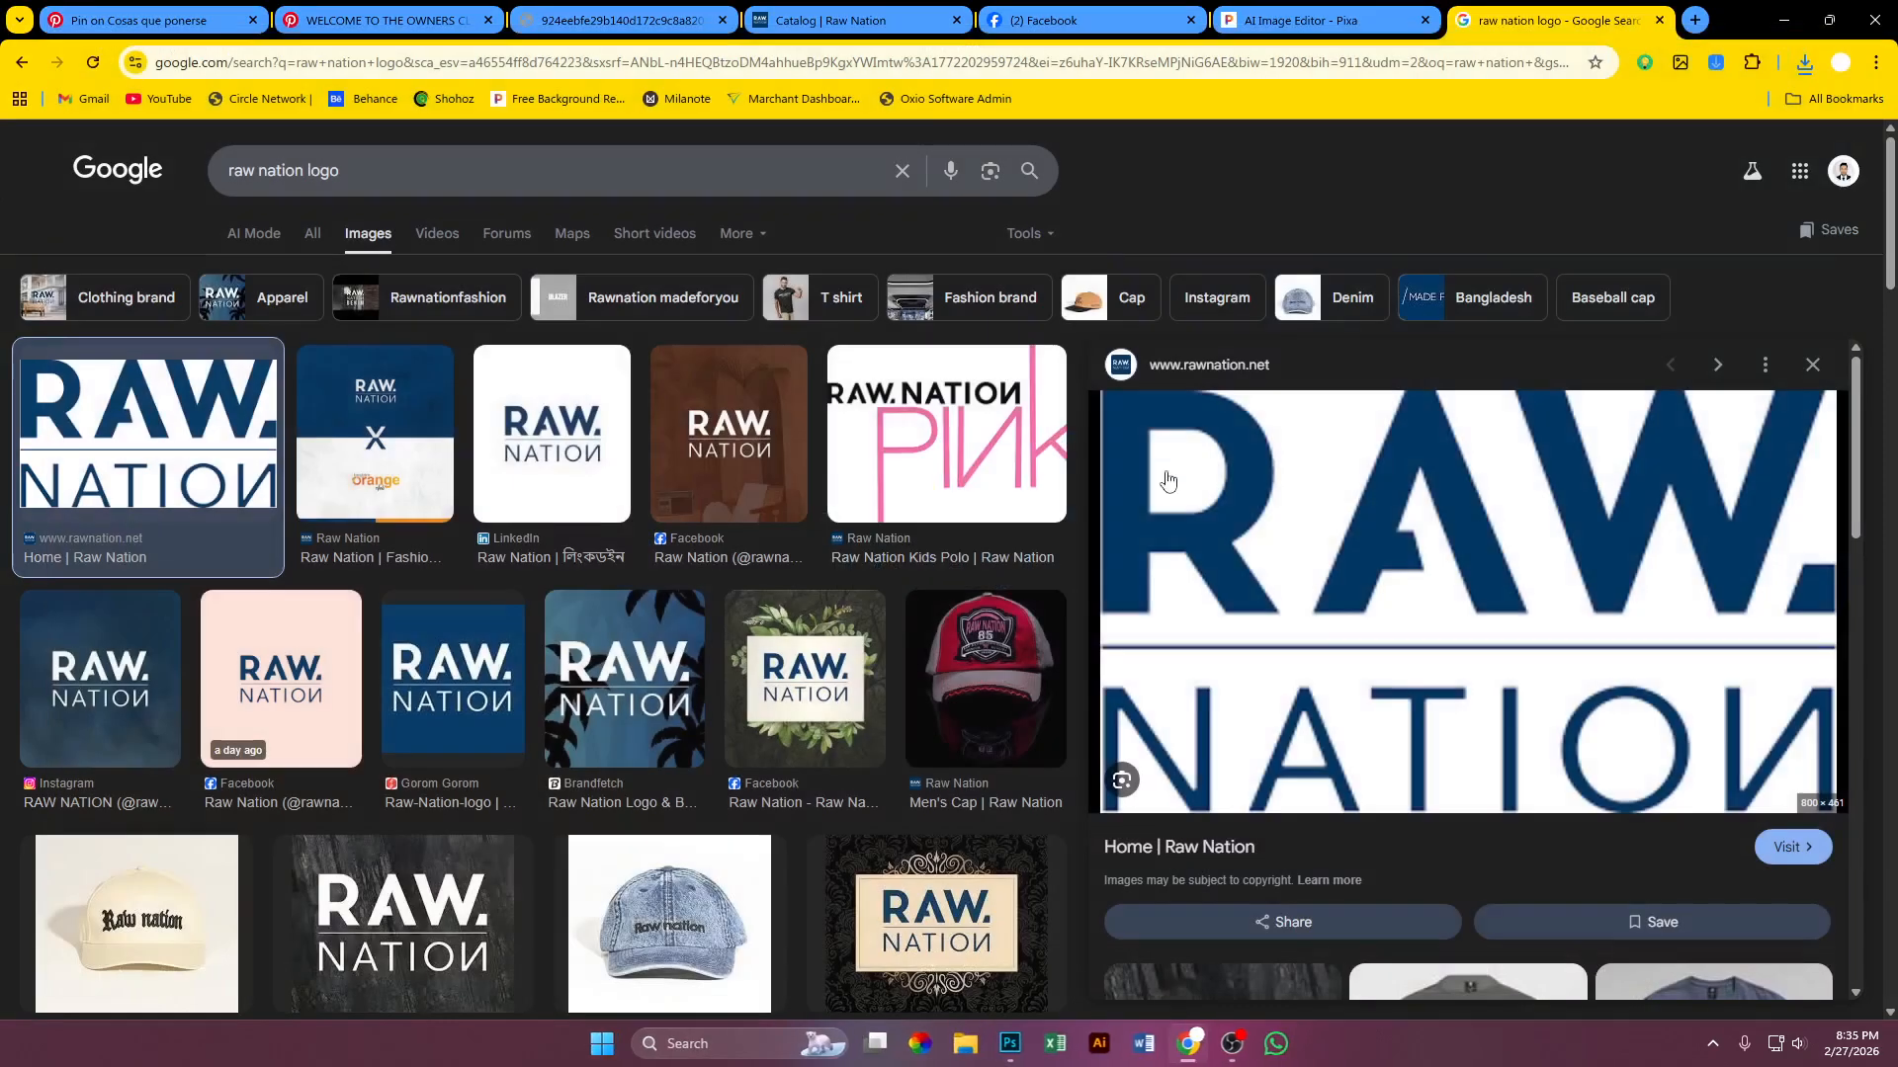
Step: Remove the background of images.png with Pixa's background remover and download the 296×170 preview-resolution result
click(1315, 20)
click(20, 63)
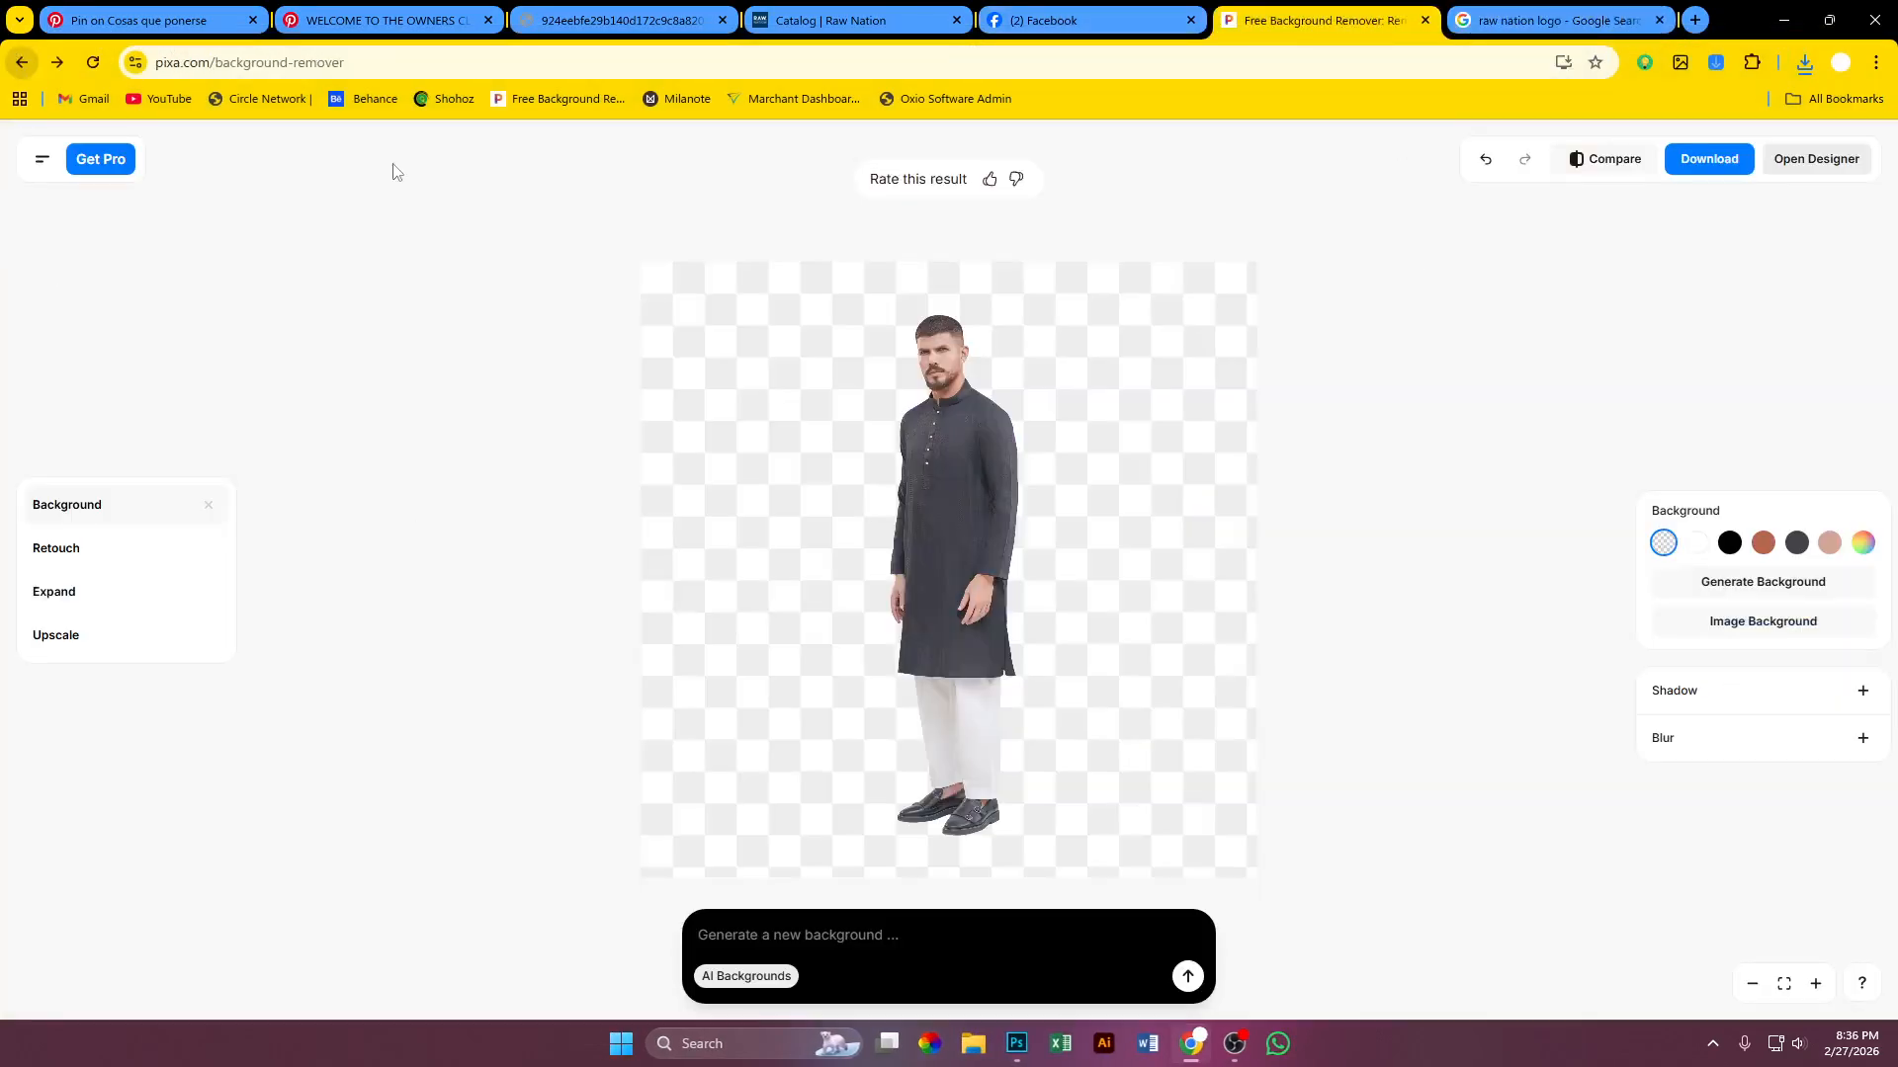
click(20, 63)
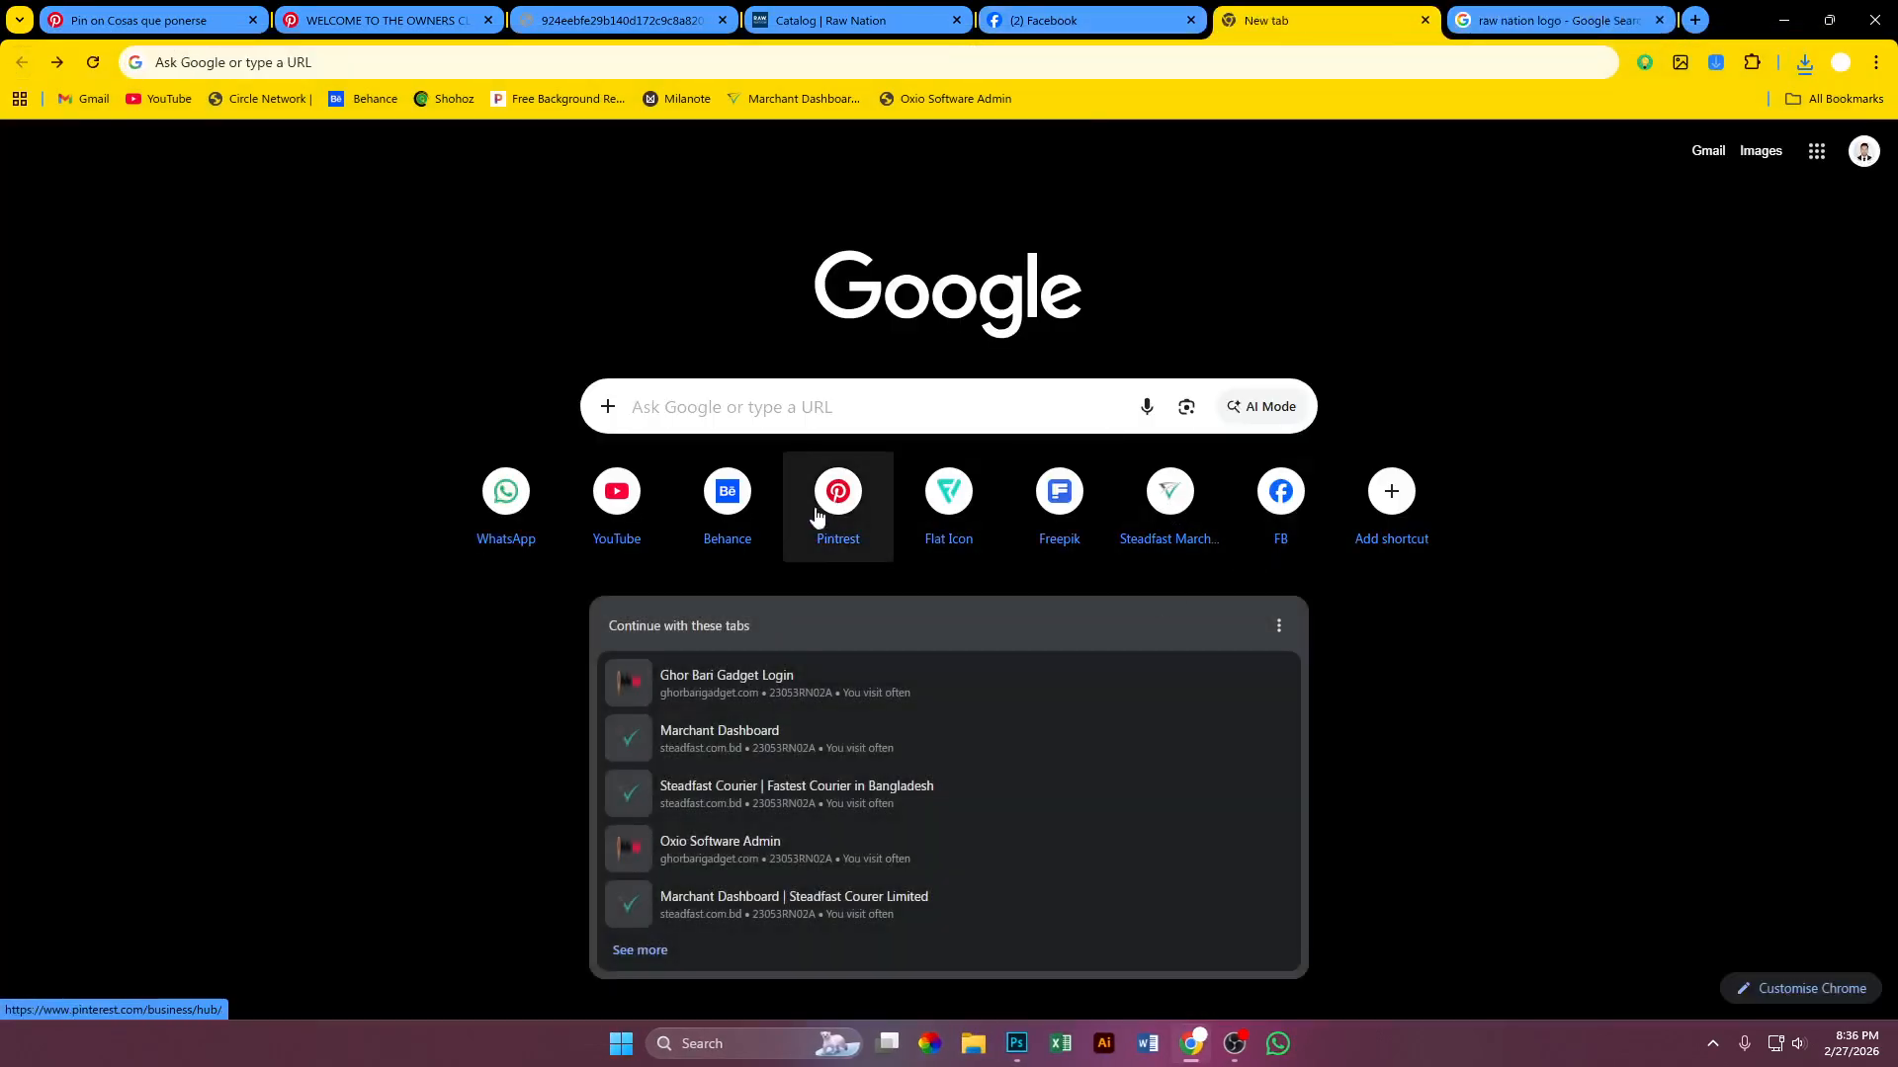
click(539, 101)
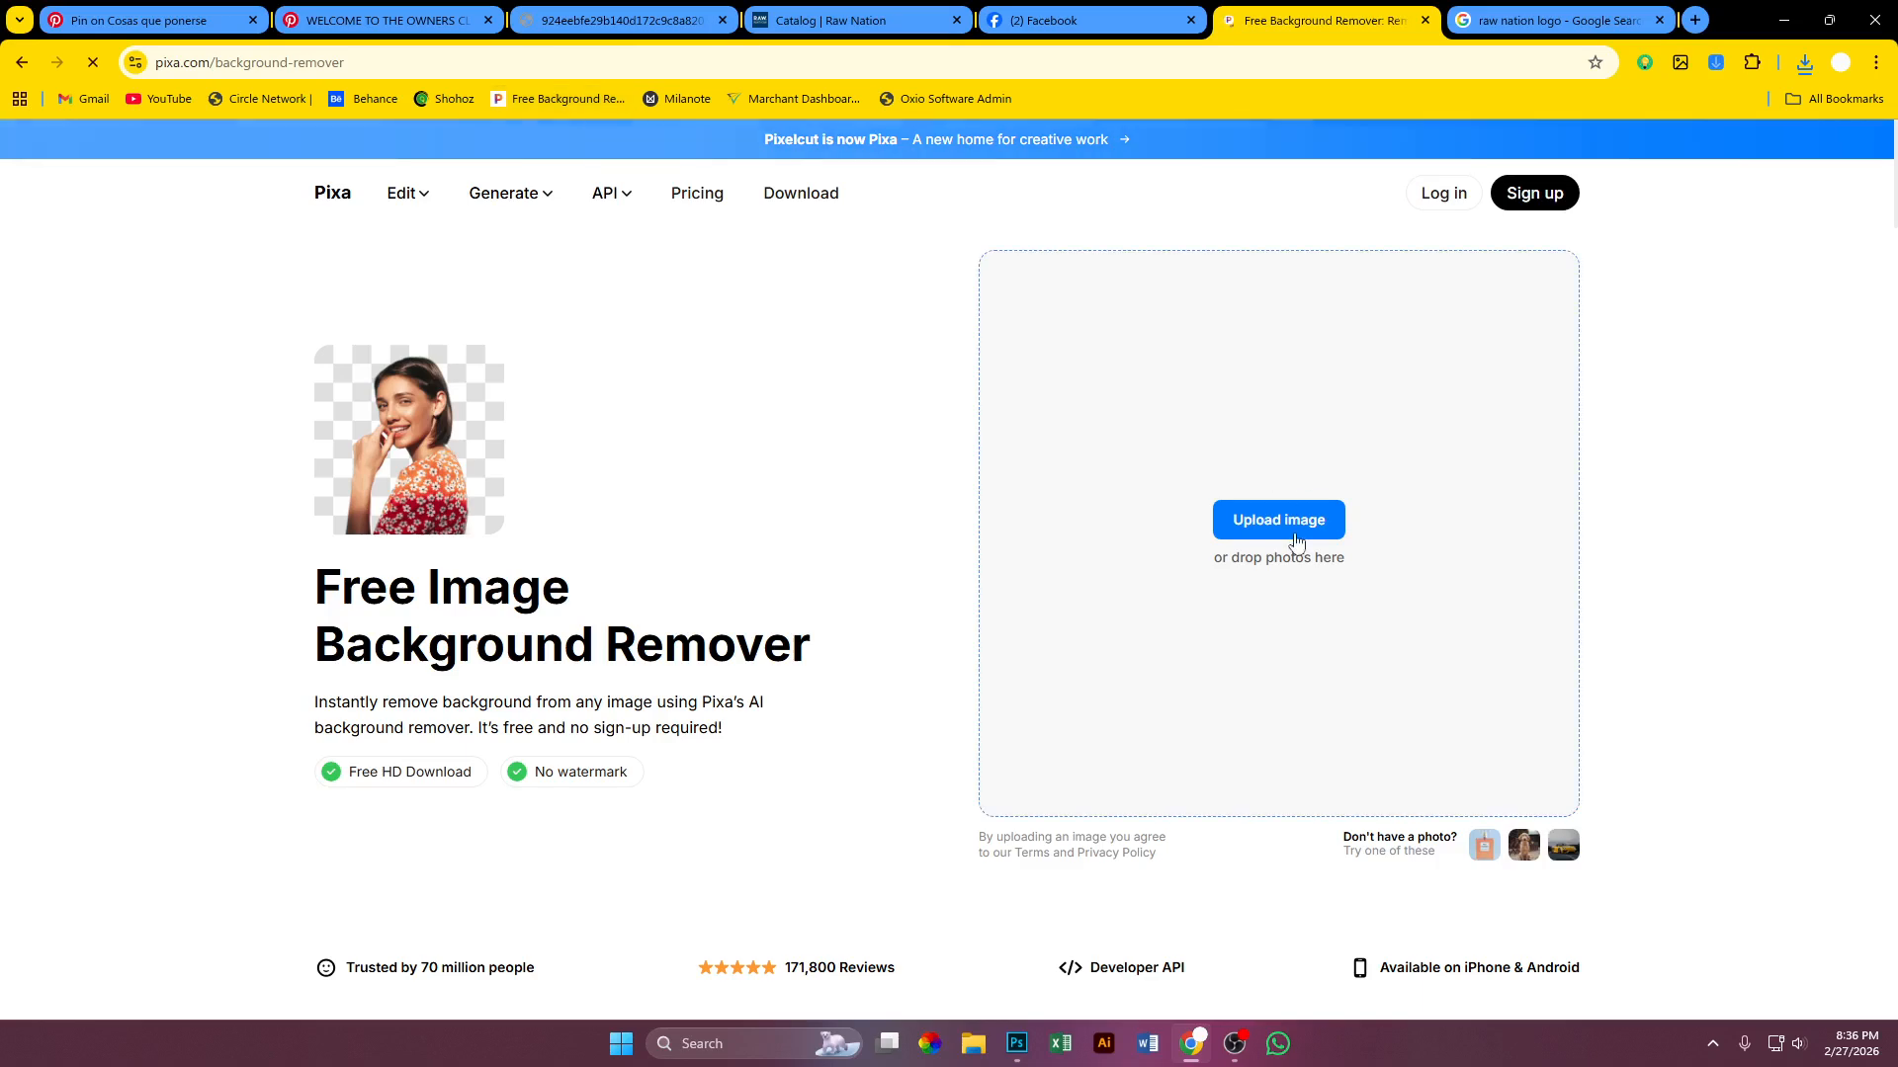
click(1228, 520)
double_click(415, 296)
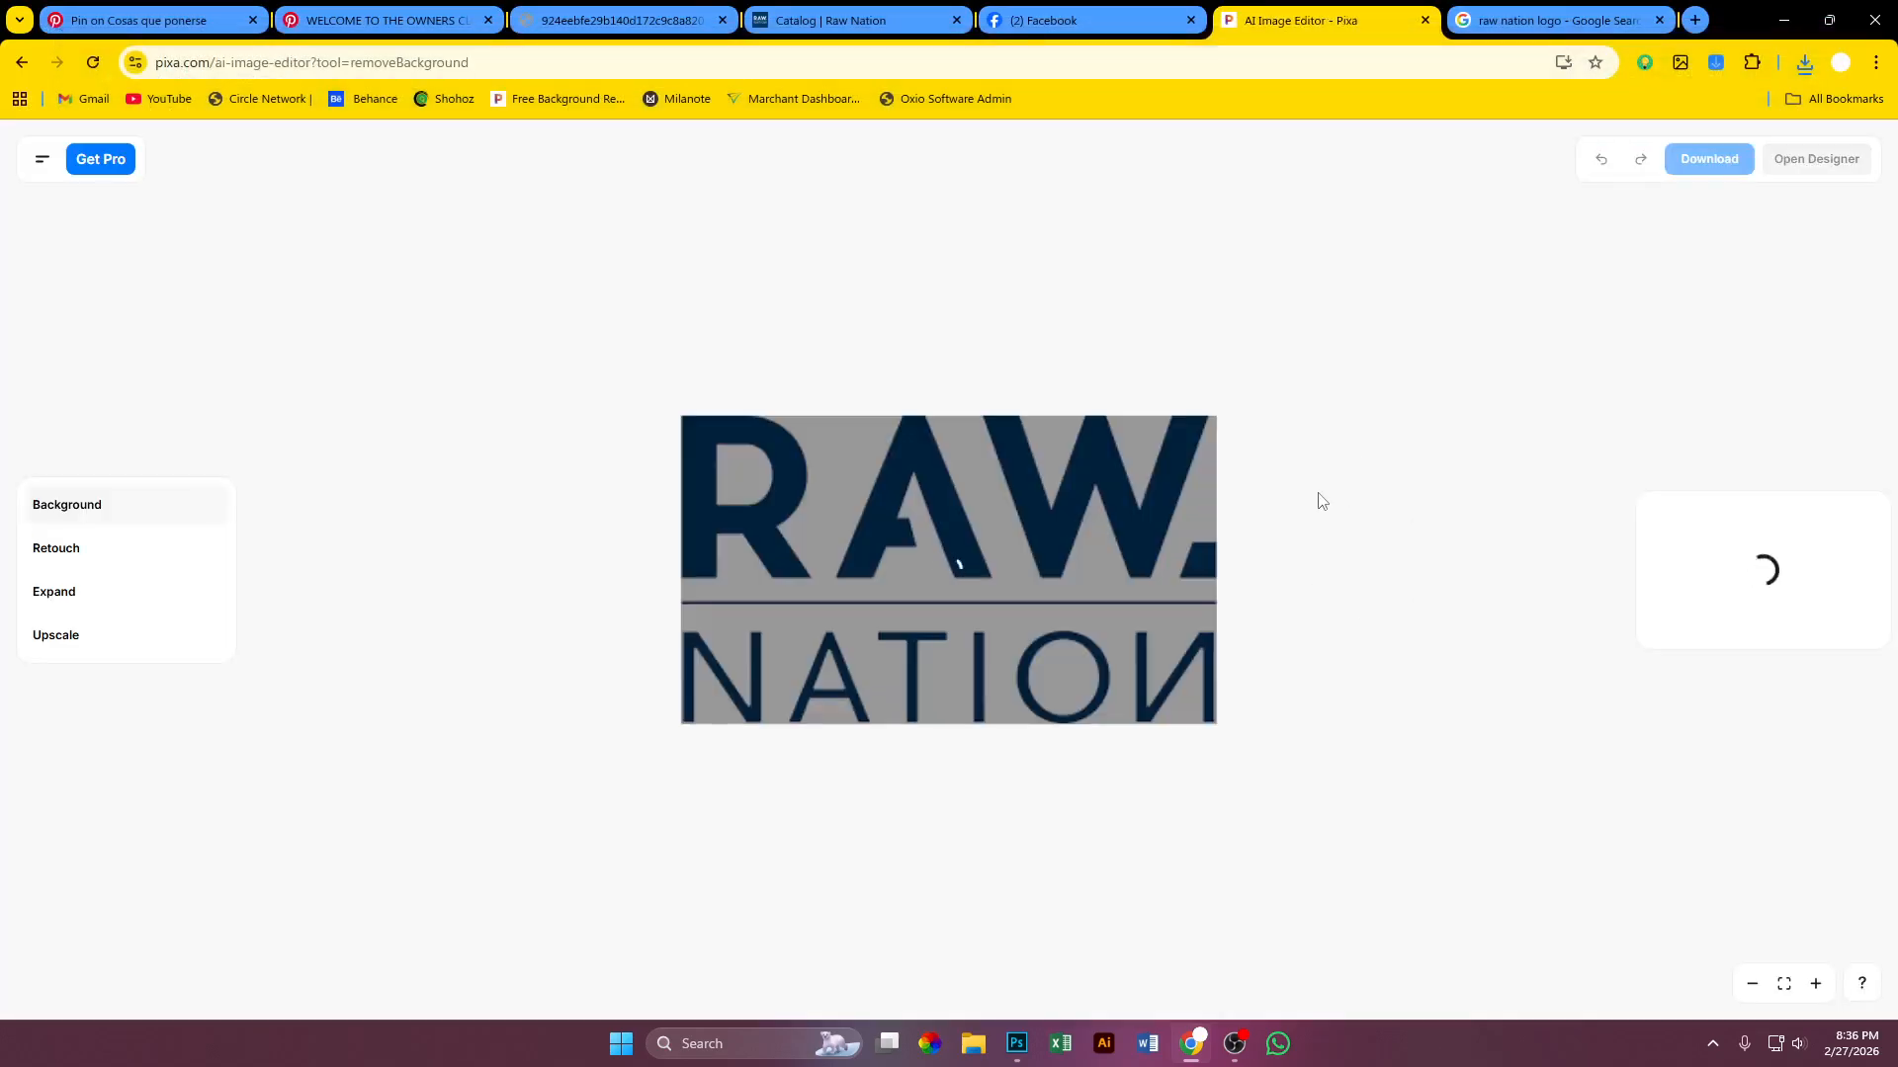
click(1702, 164)
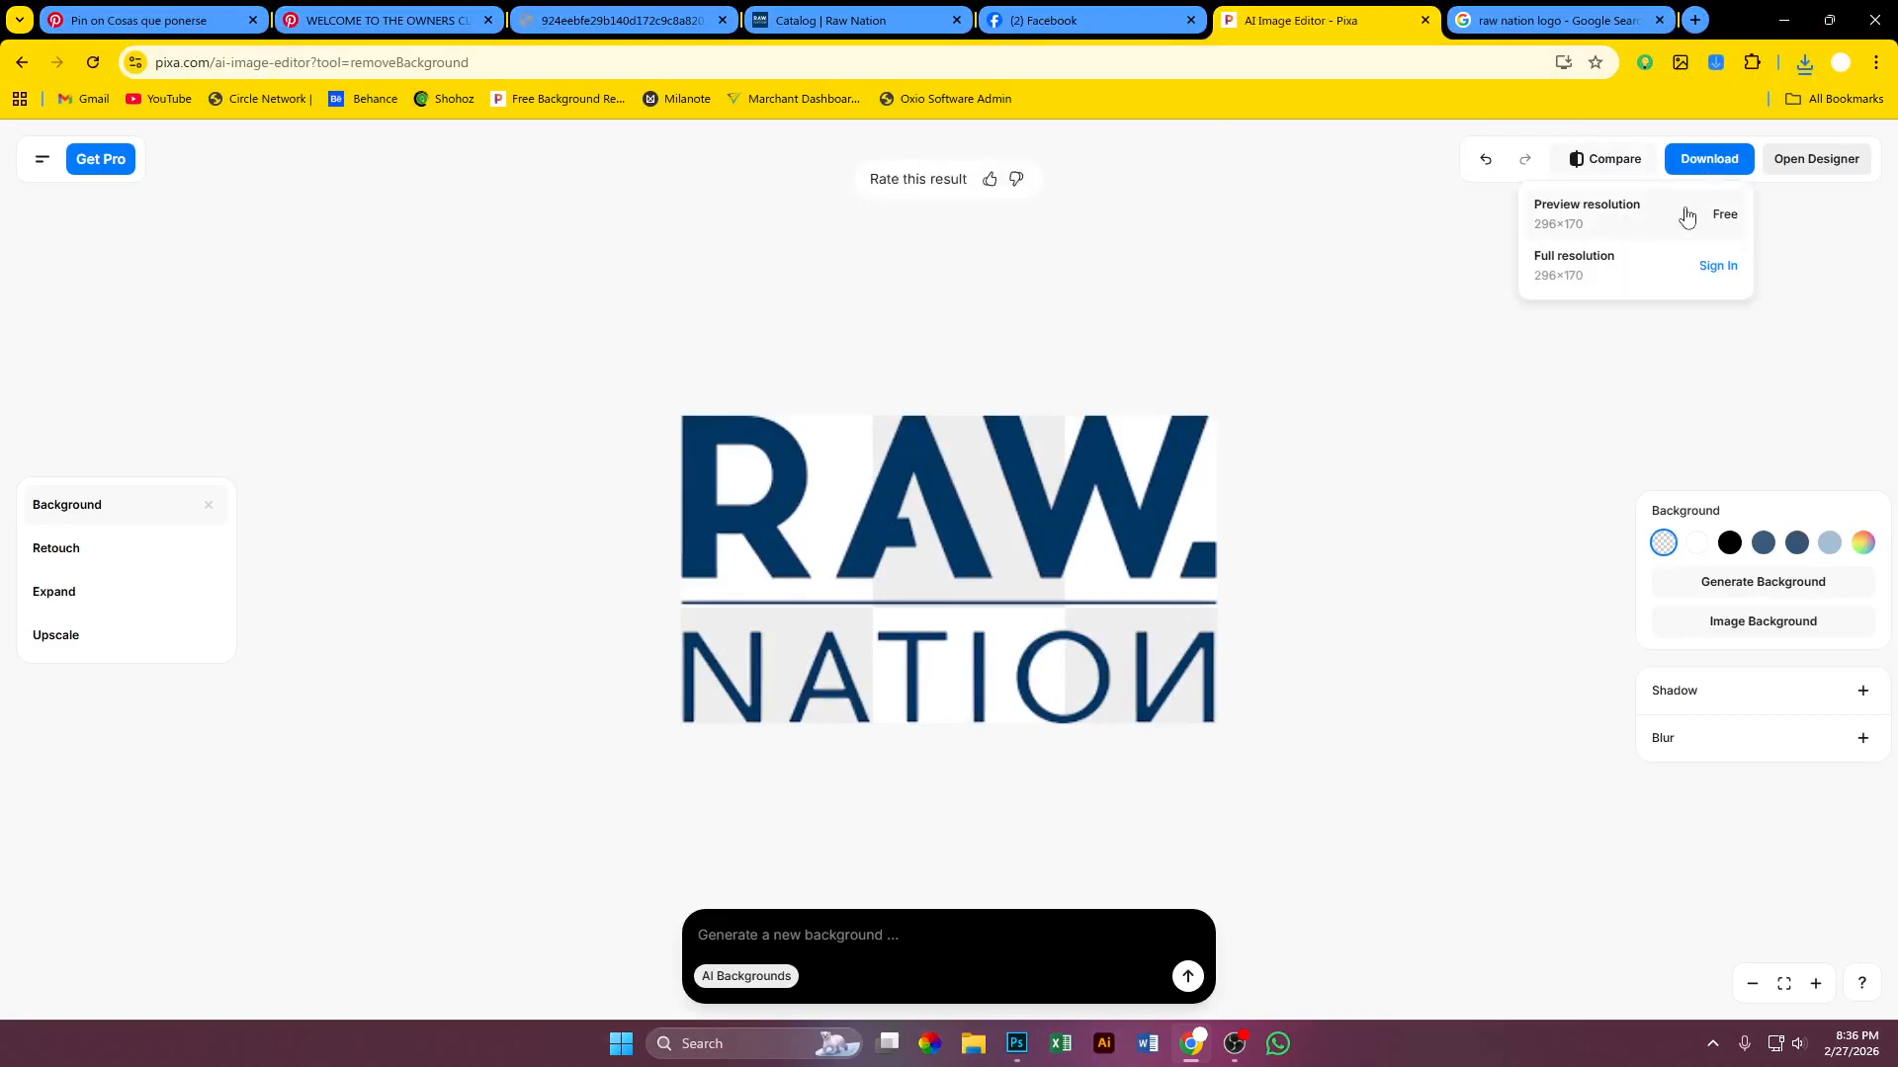
click(1685, 211)
Step: Try to place the downloaded background-free logo images (1) in the Photoshop document at a reduced size
drag(1614, 127, 751, 514)
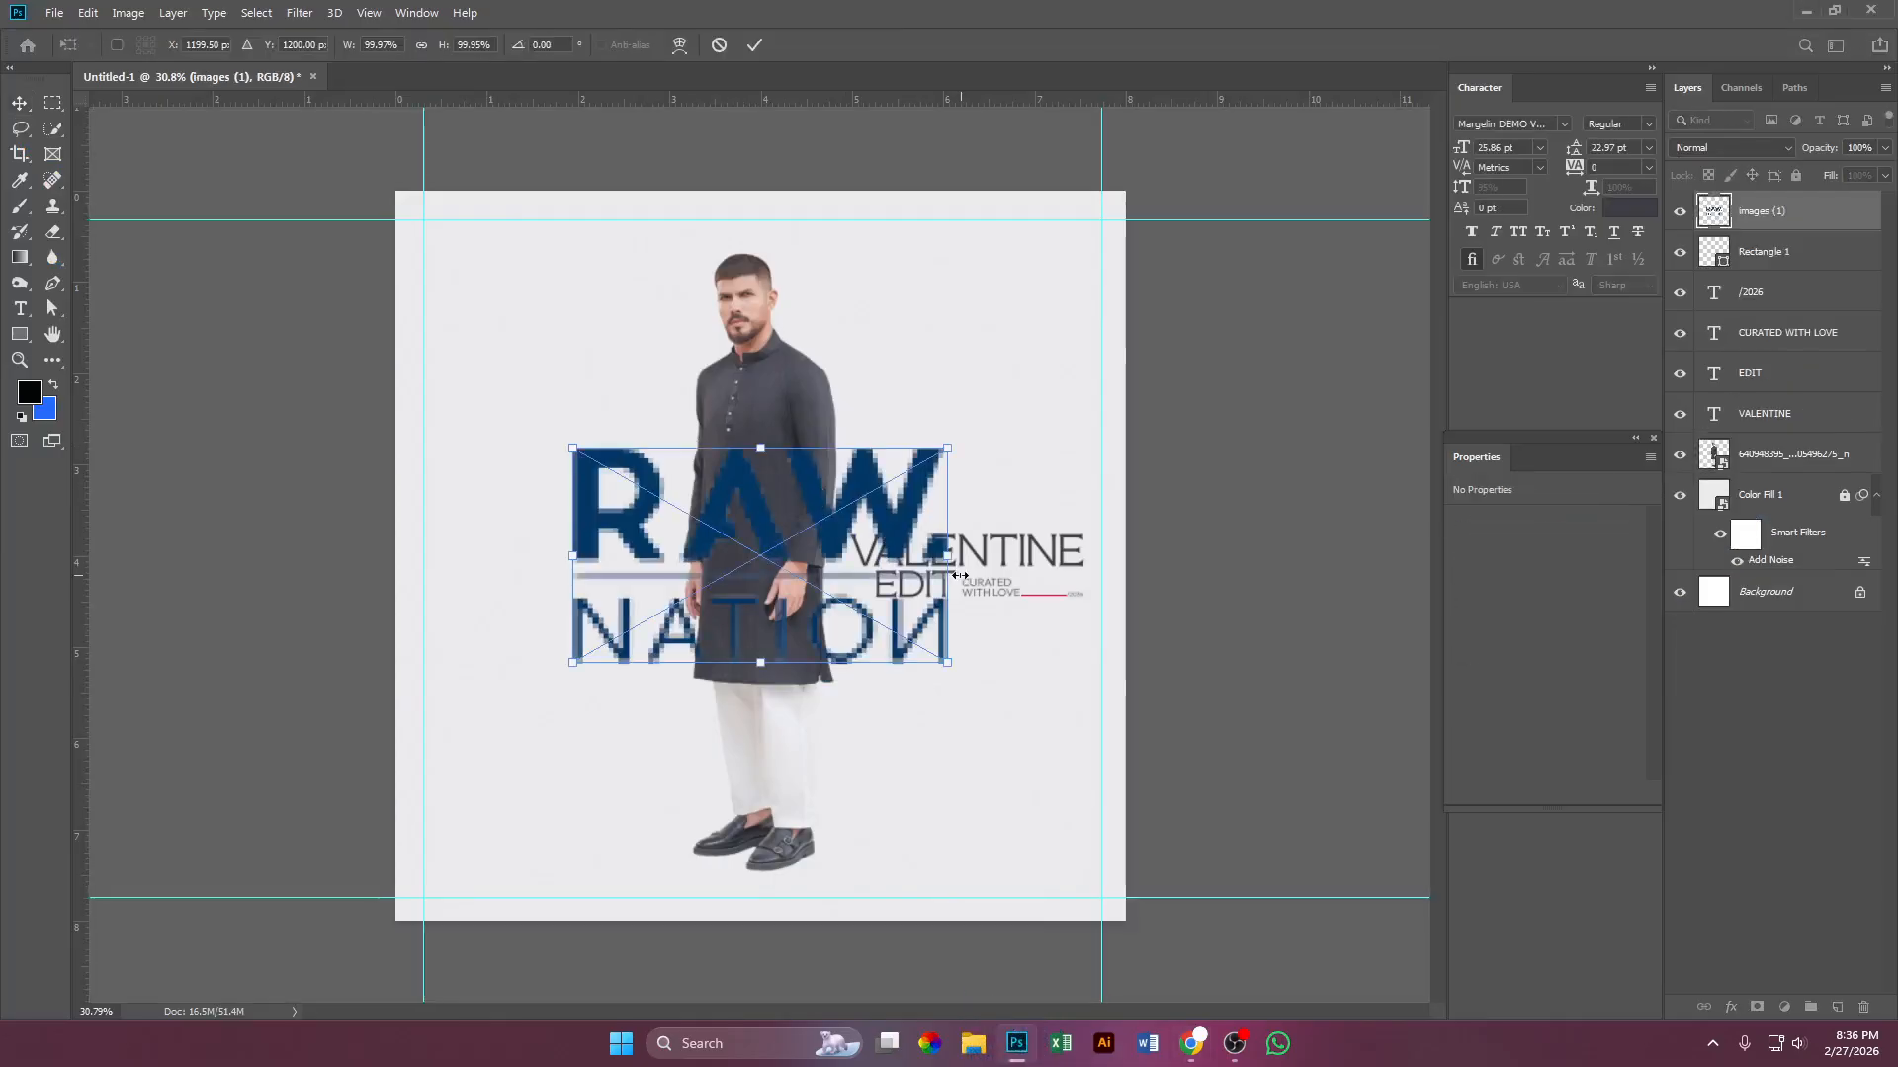
drag(944, 555, 615, 561)
key(Return)
key(ctrl+z)
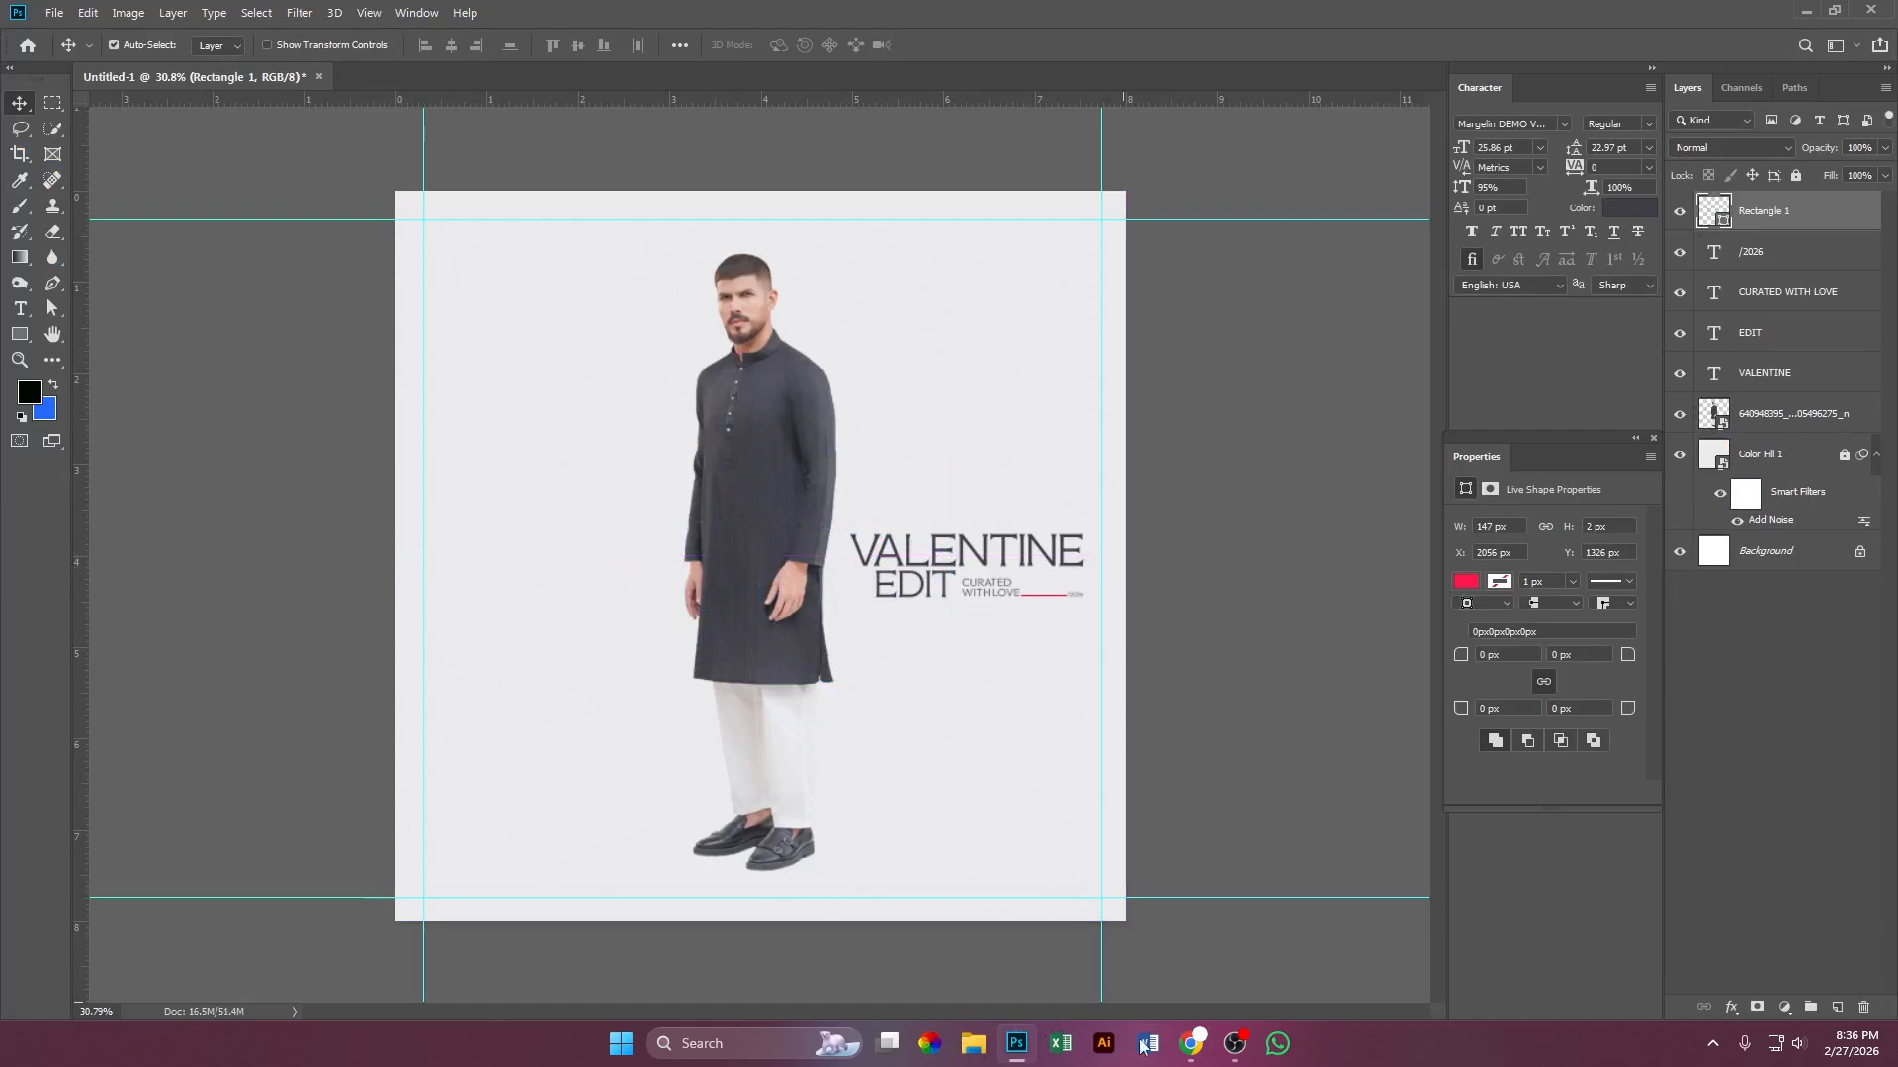
Step: Embed the background-free logo images (1) at about 24% scale, fitted to the canvas's upper-left guide corner
click(55, 13)
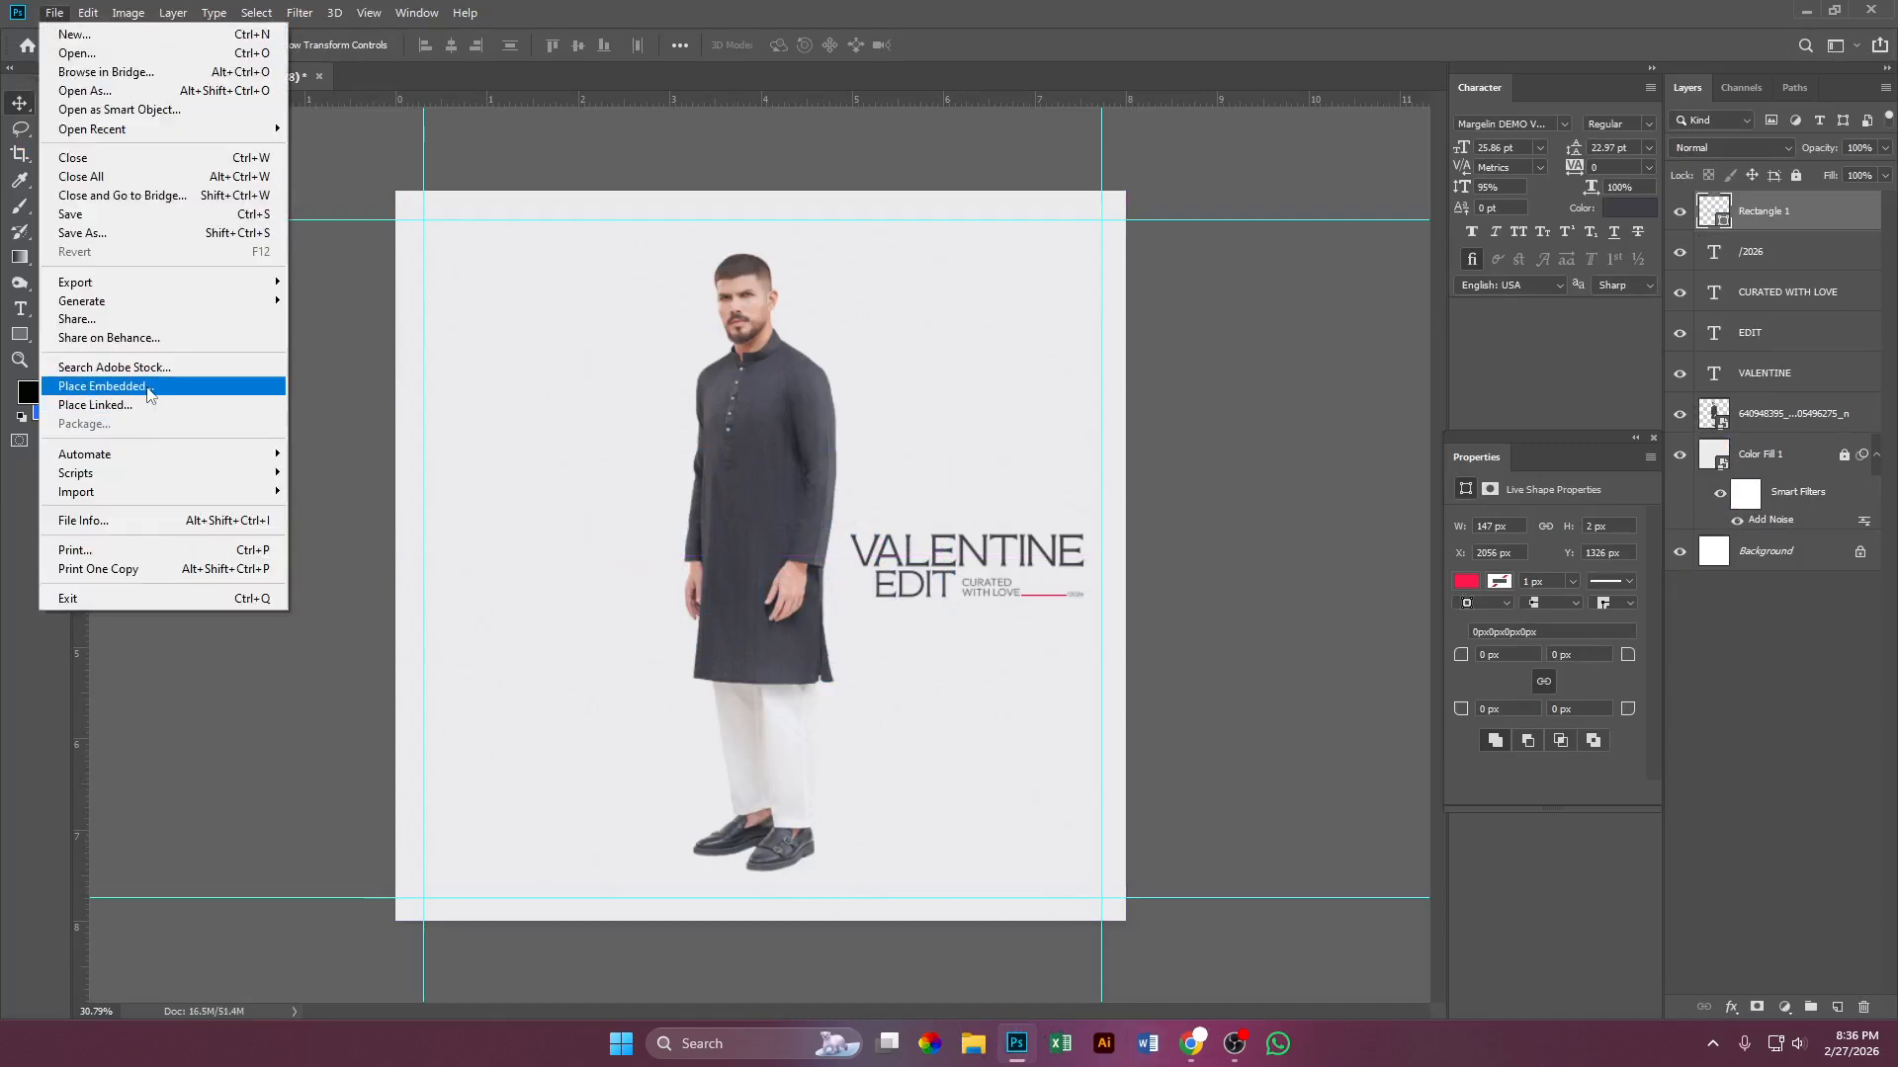
click(109, 383)
double_click(253, 227)
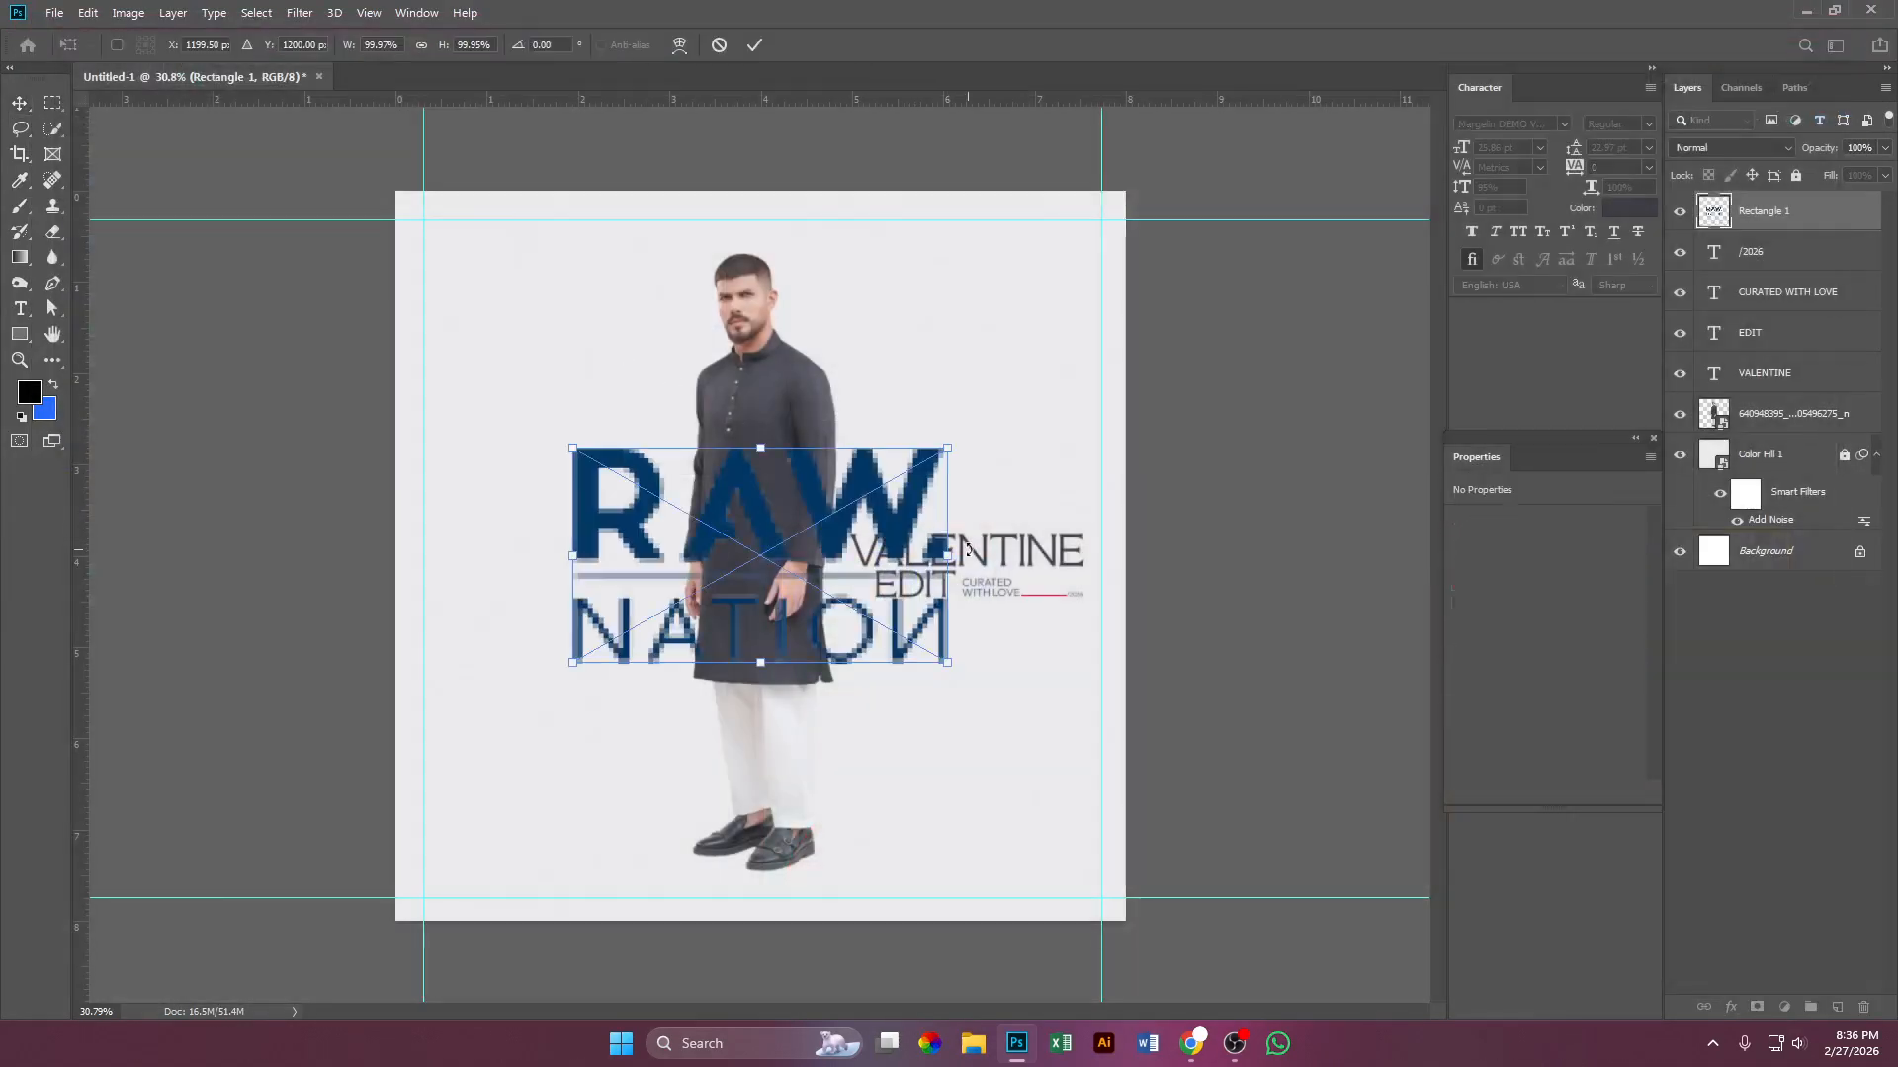
drag(940, 550, 492, 241)
key(Return)
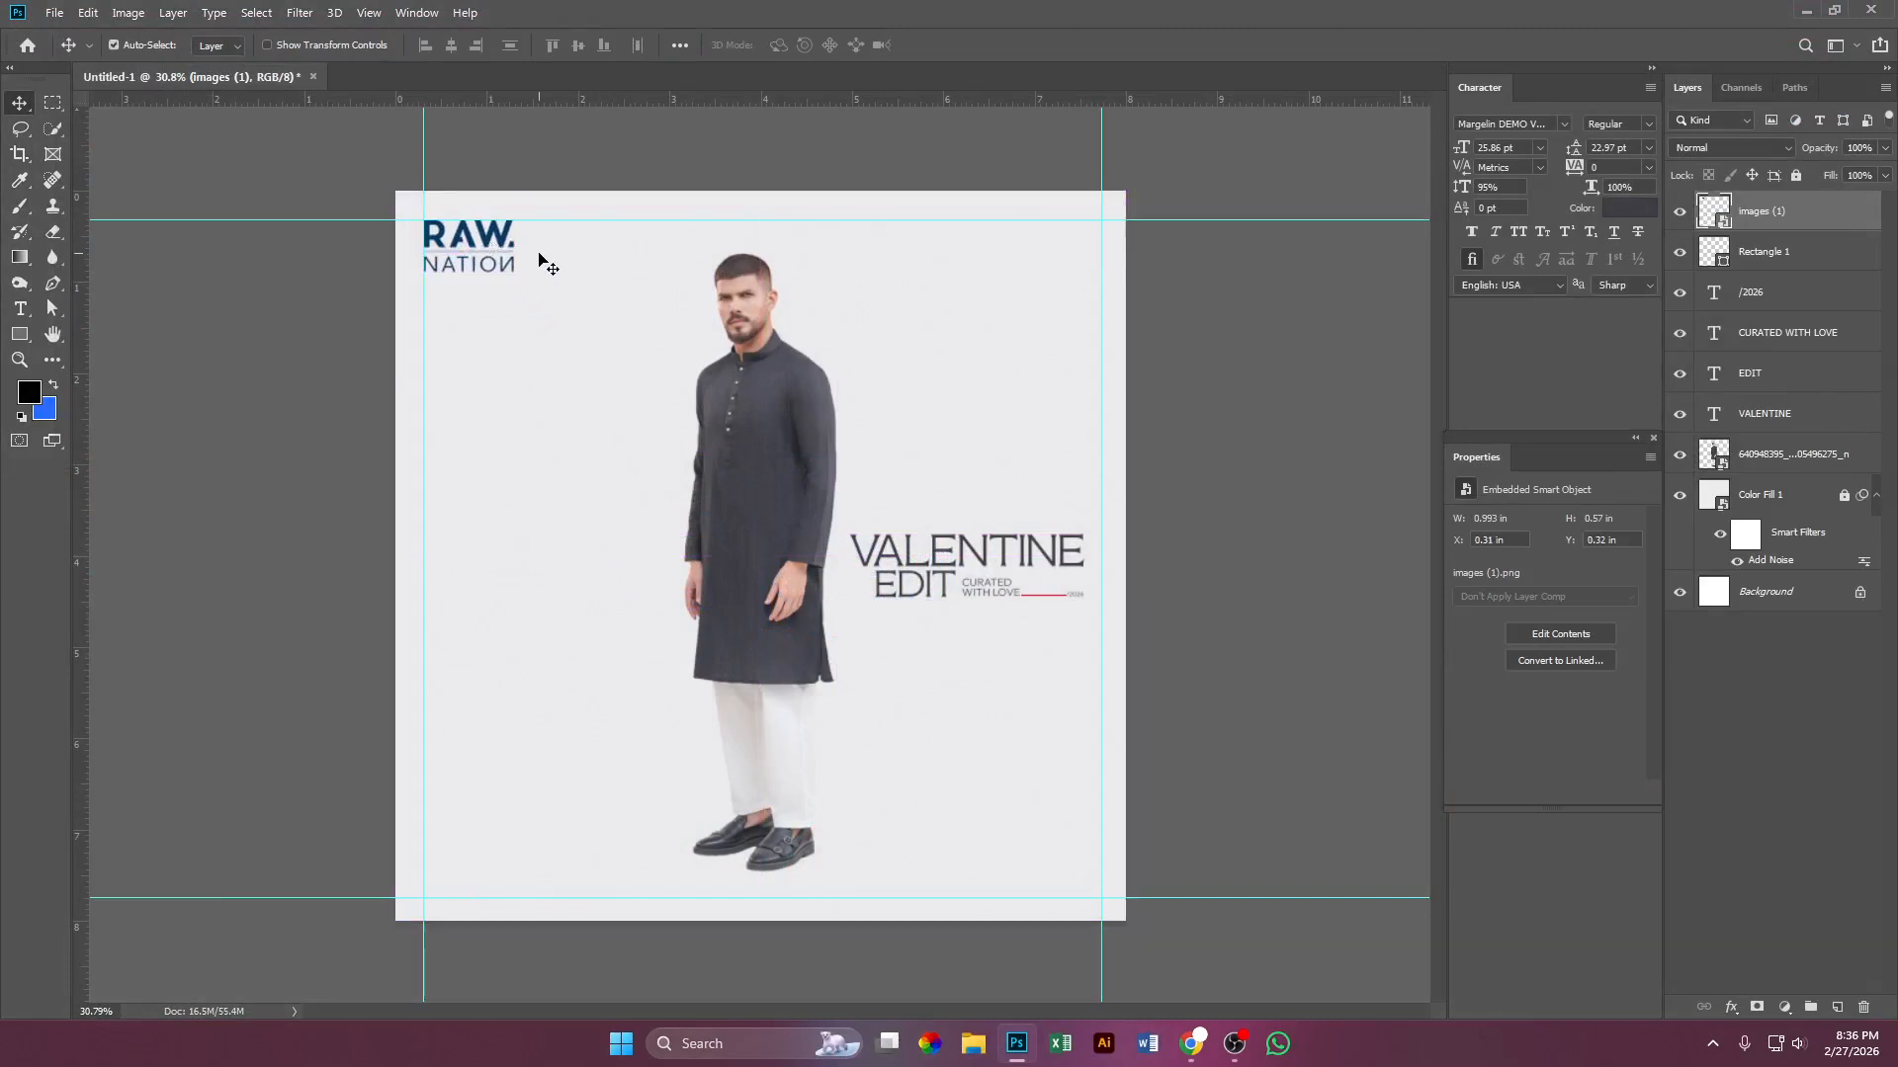
Step: Shrink the Raw Nation logo to about 21% scale, keeping it in the upper-left guide corner
key(ctrl)
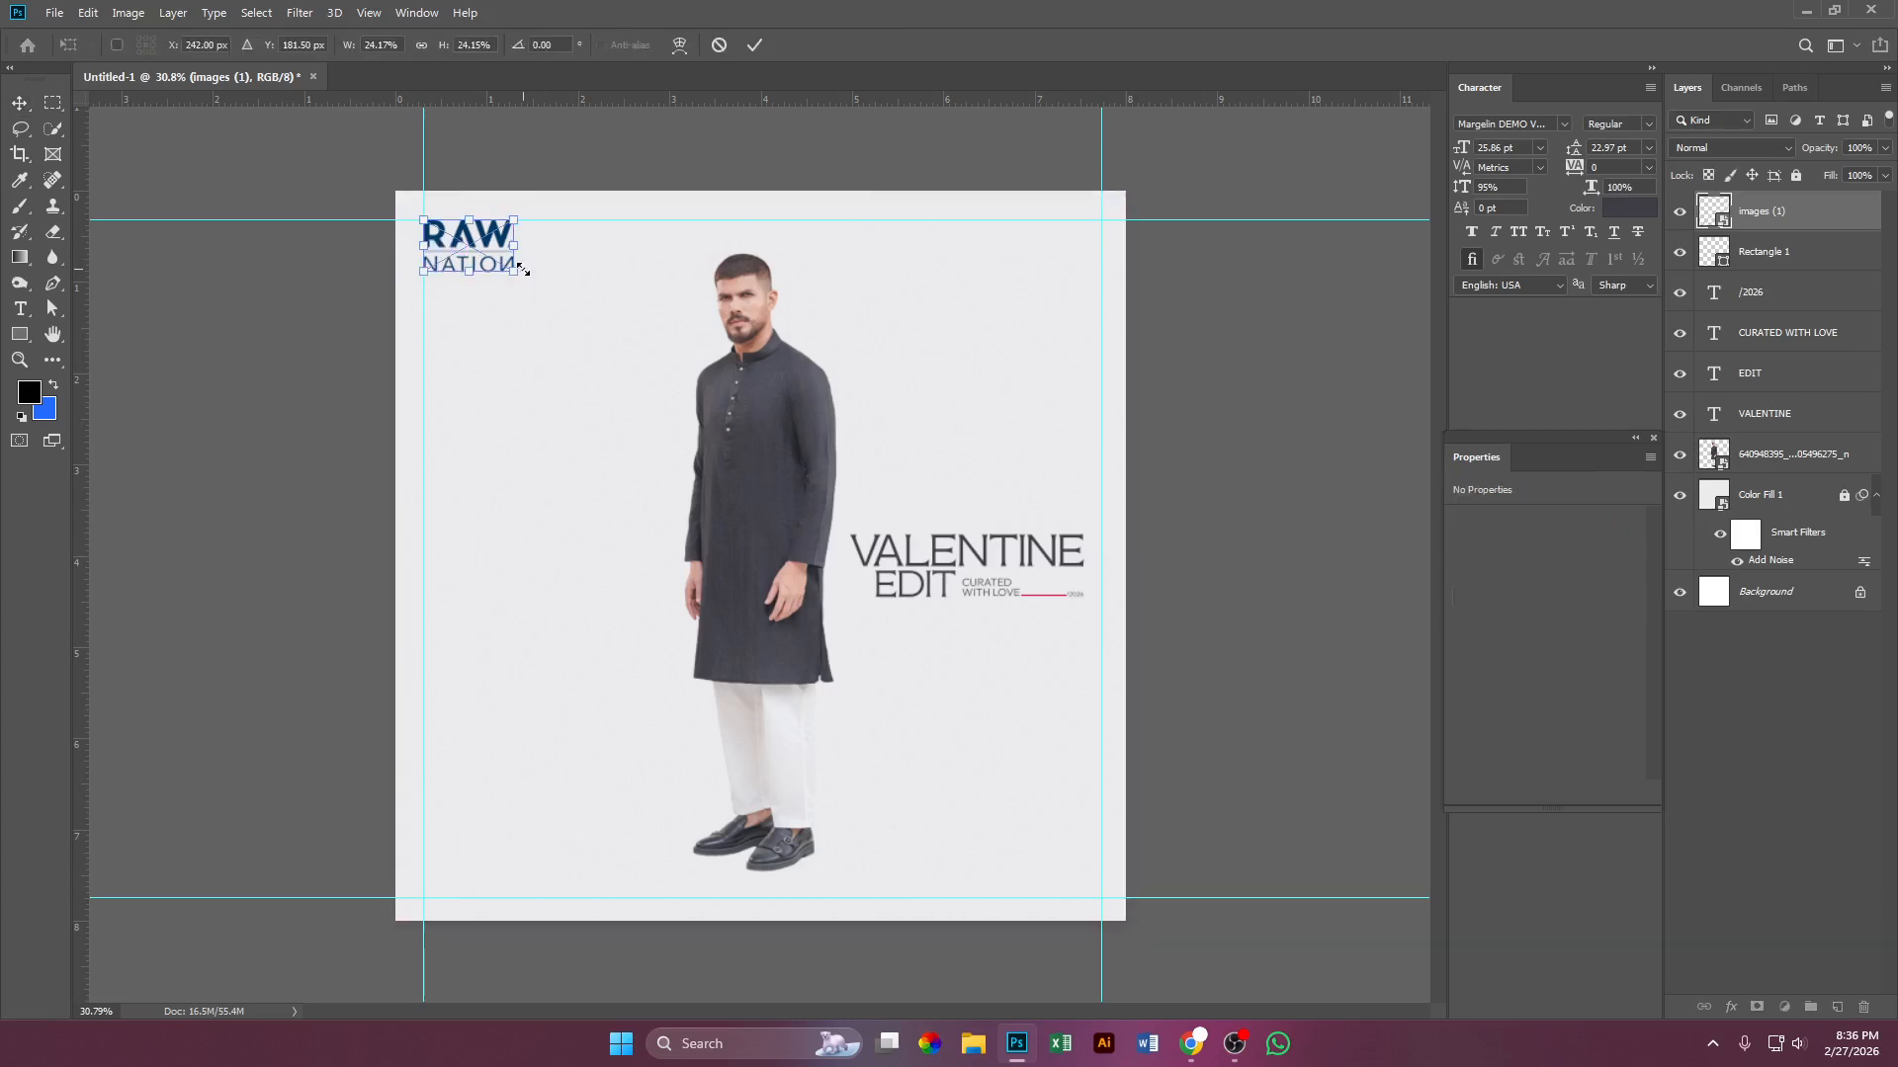
key(ctrl+t)
drag(514, 272, 496, 273)
key(Return)
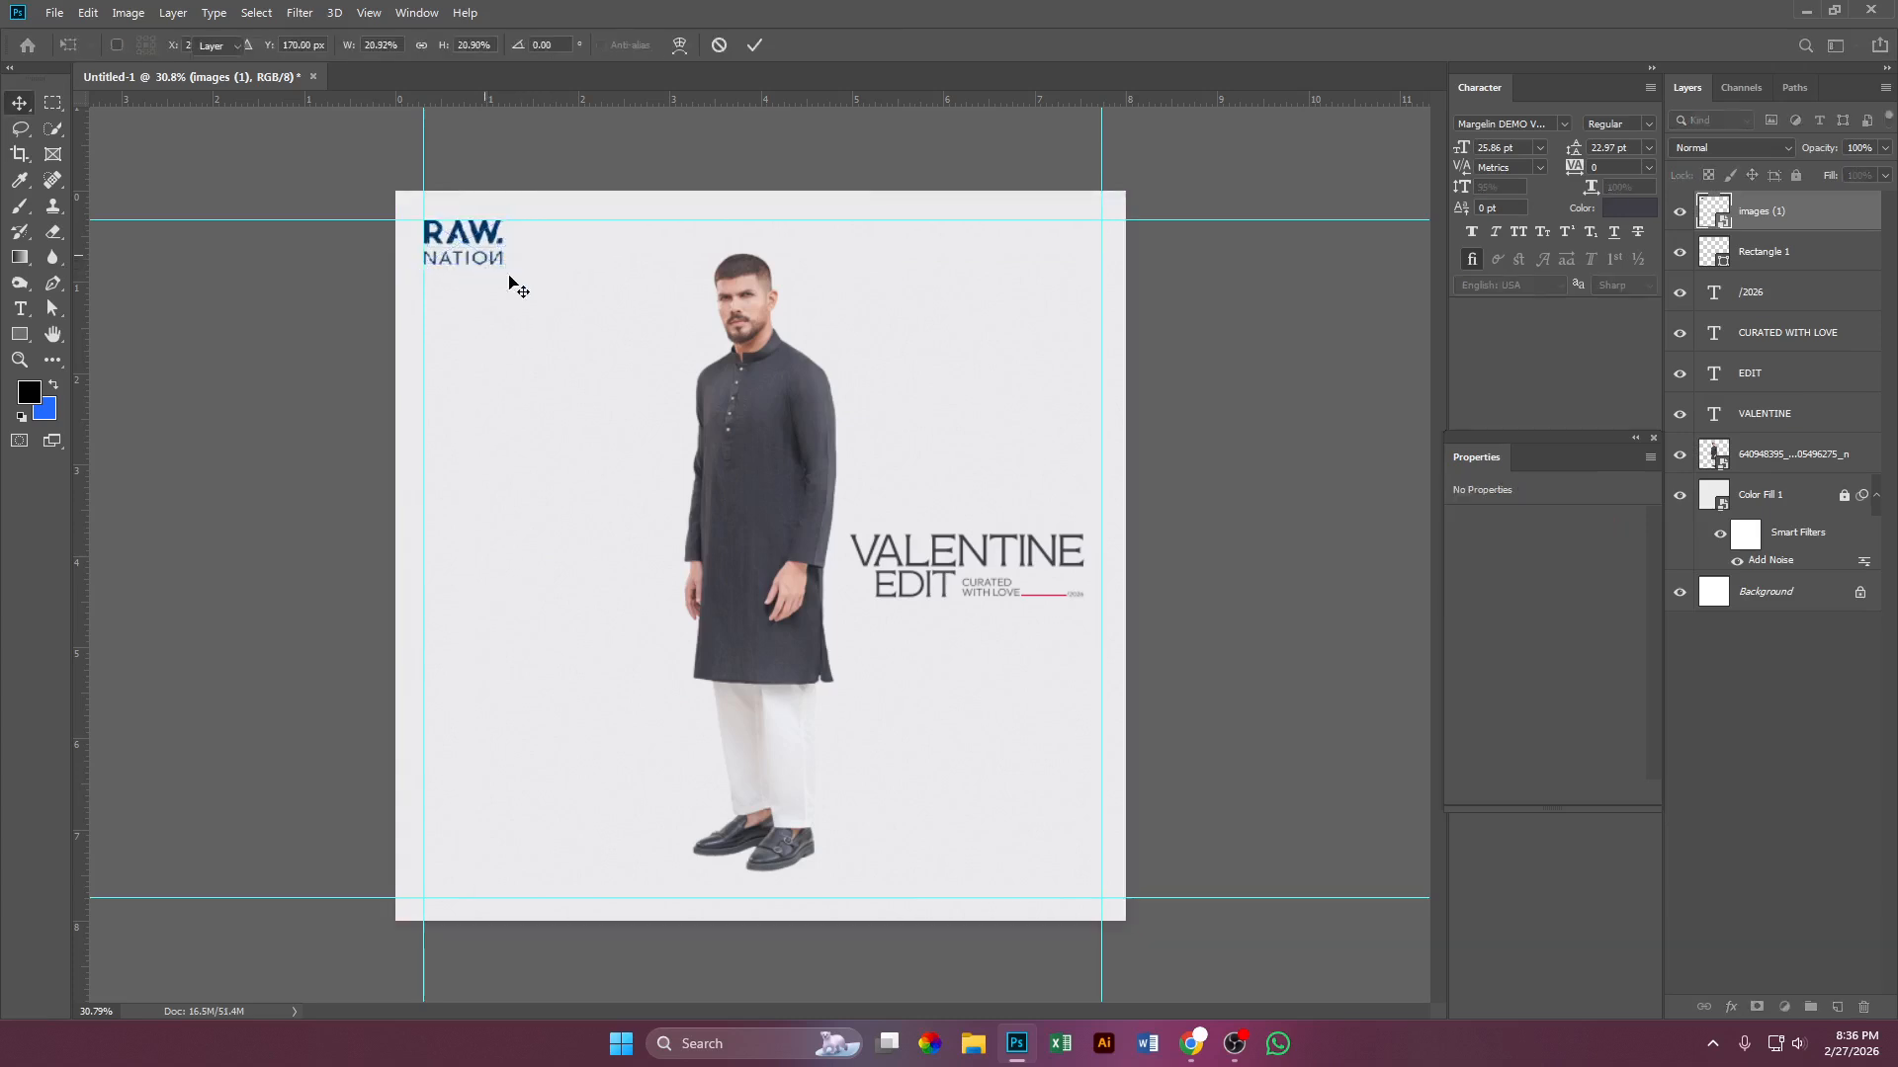
key(ctrl+minus)
key(ctrl+plus)
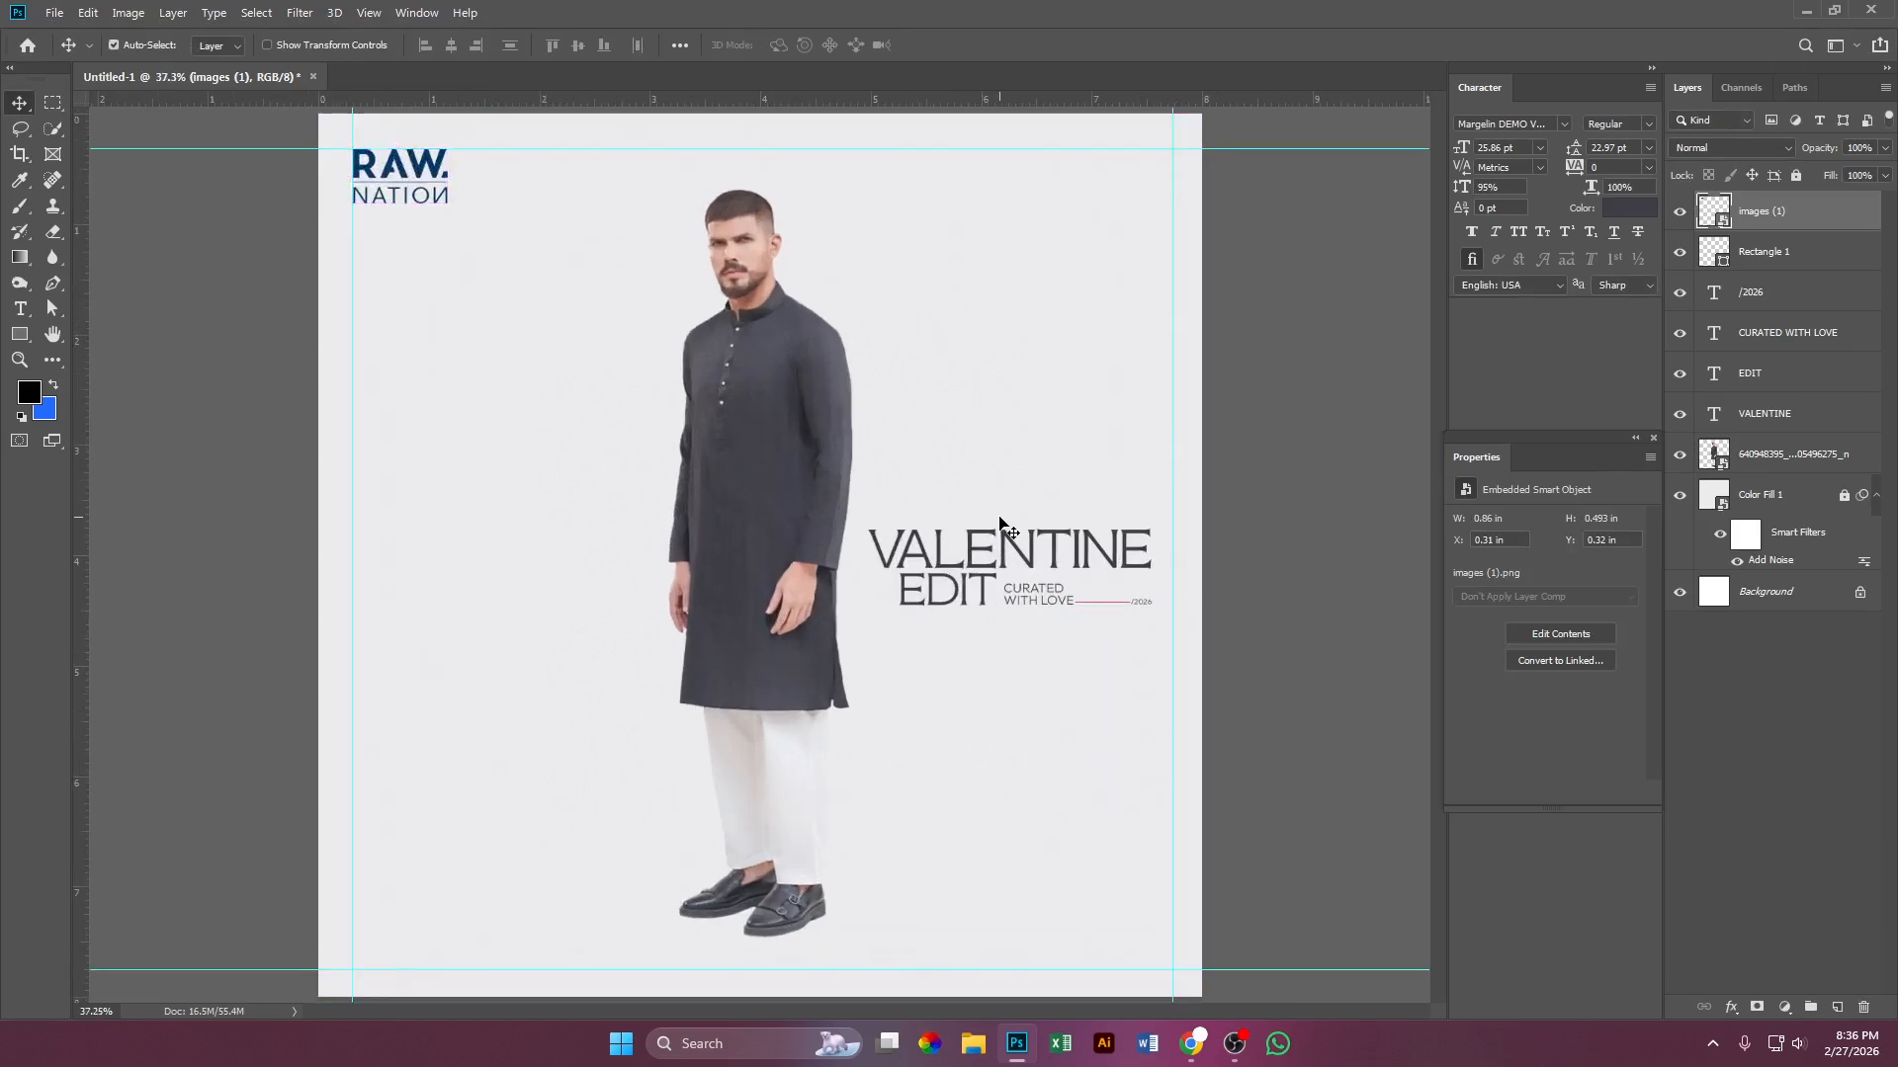
key(ctrl+minus)
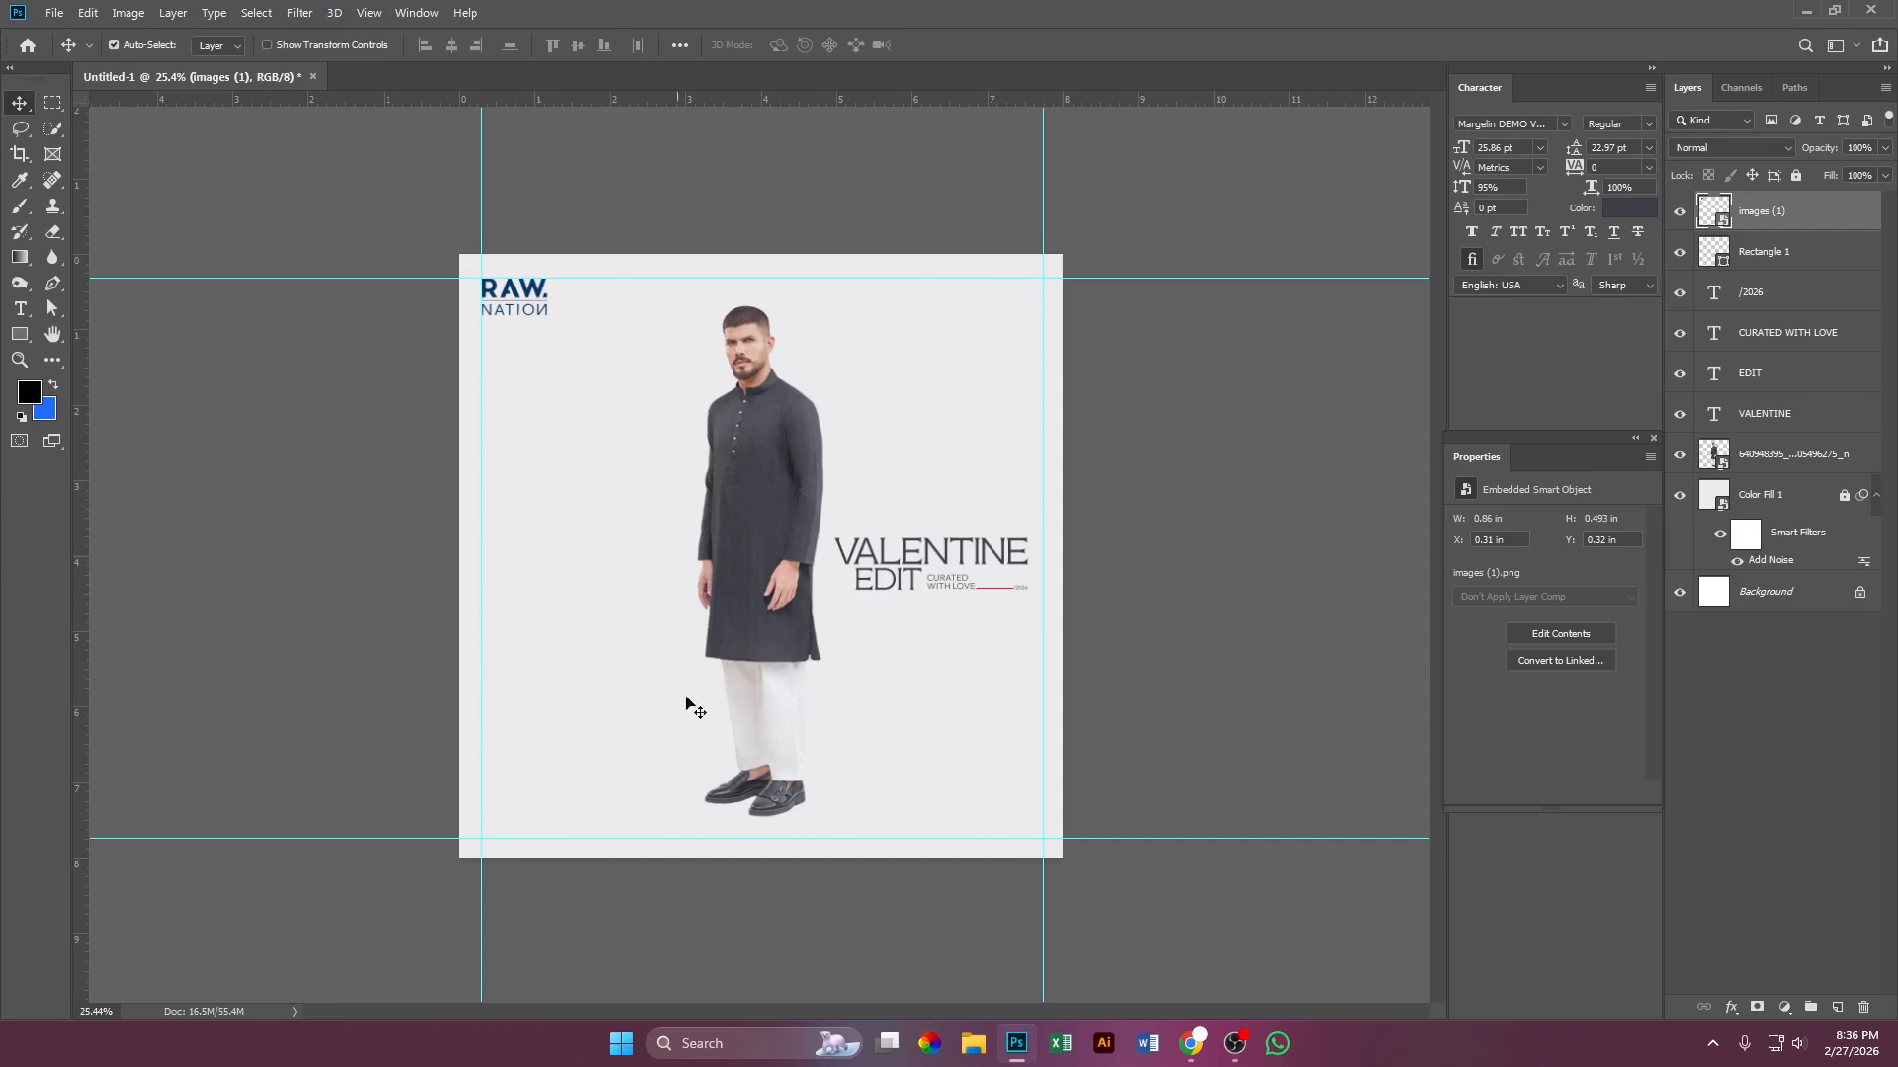
scroll(659, 785, up, 3)
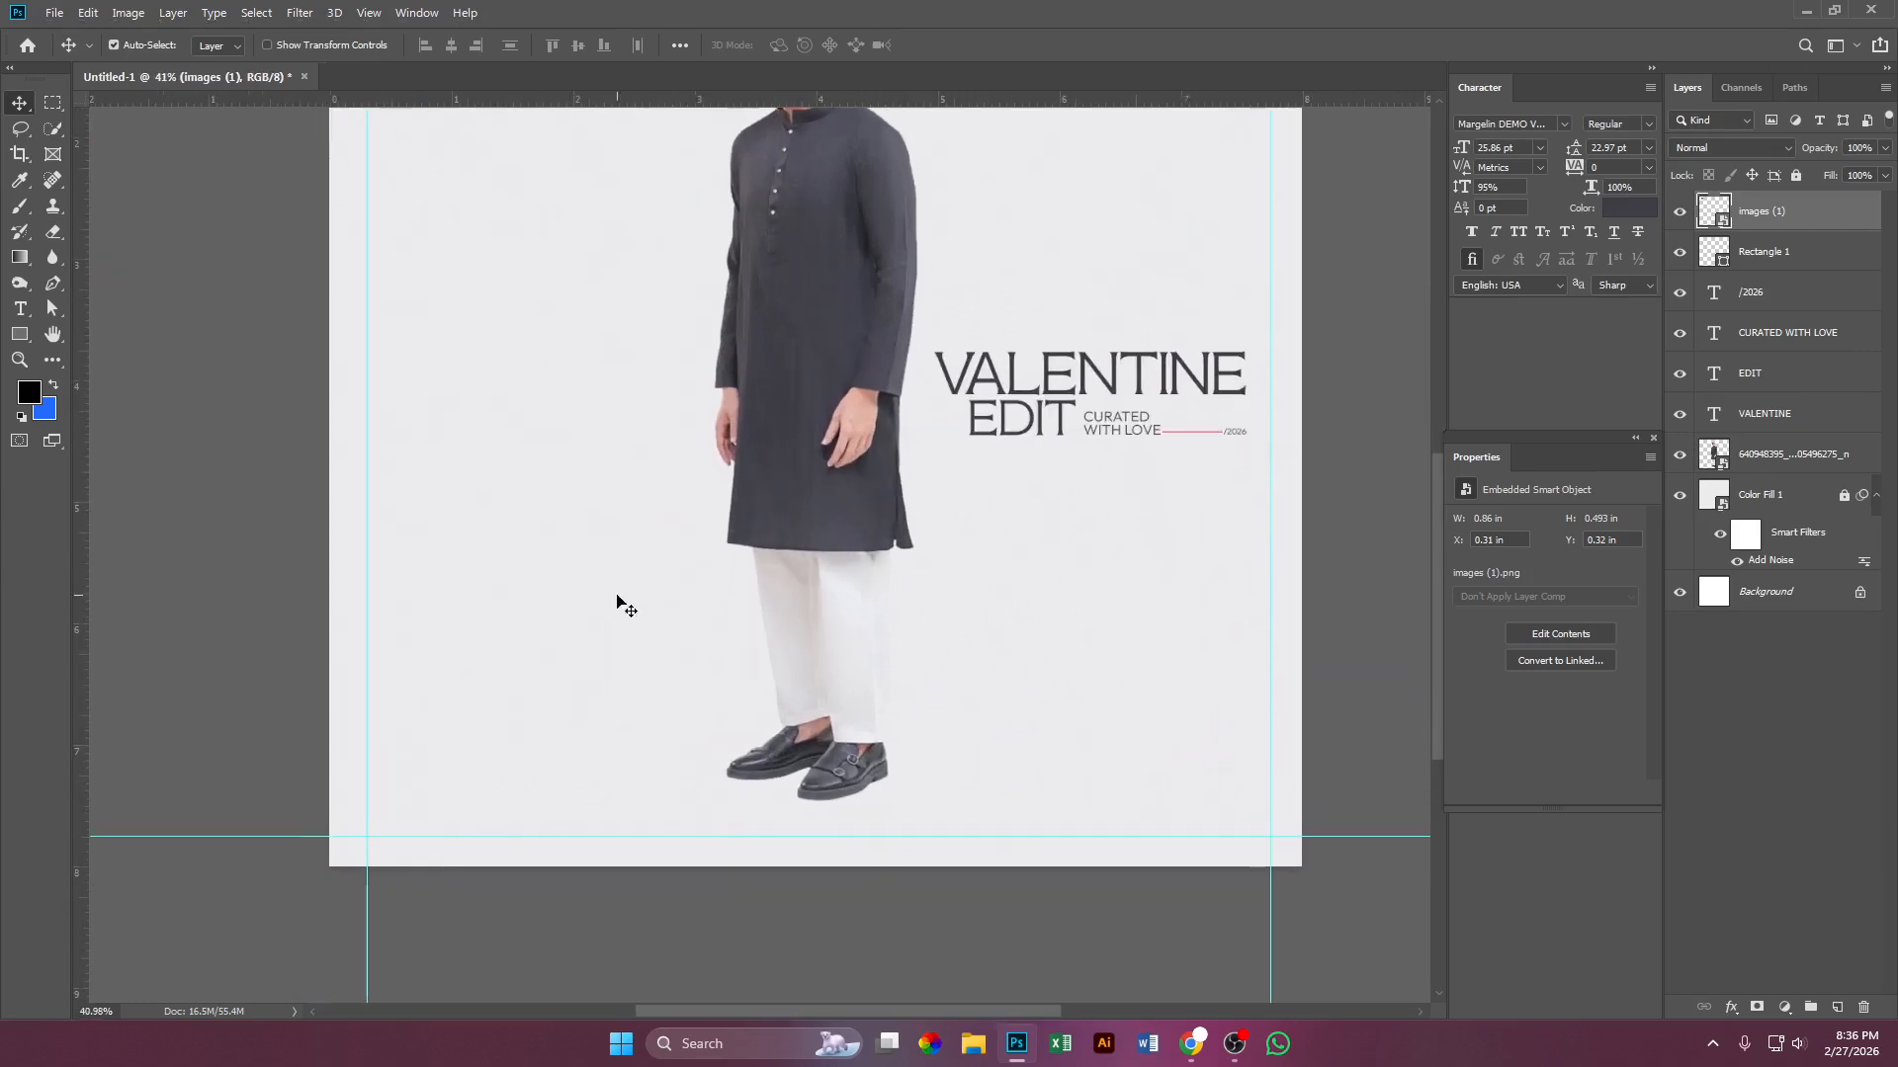
scroll(618, 606, down, 2)
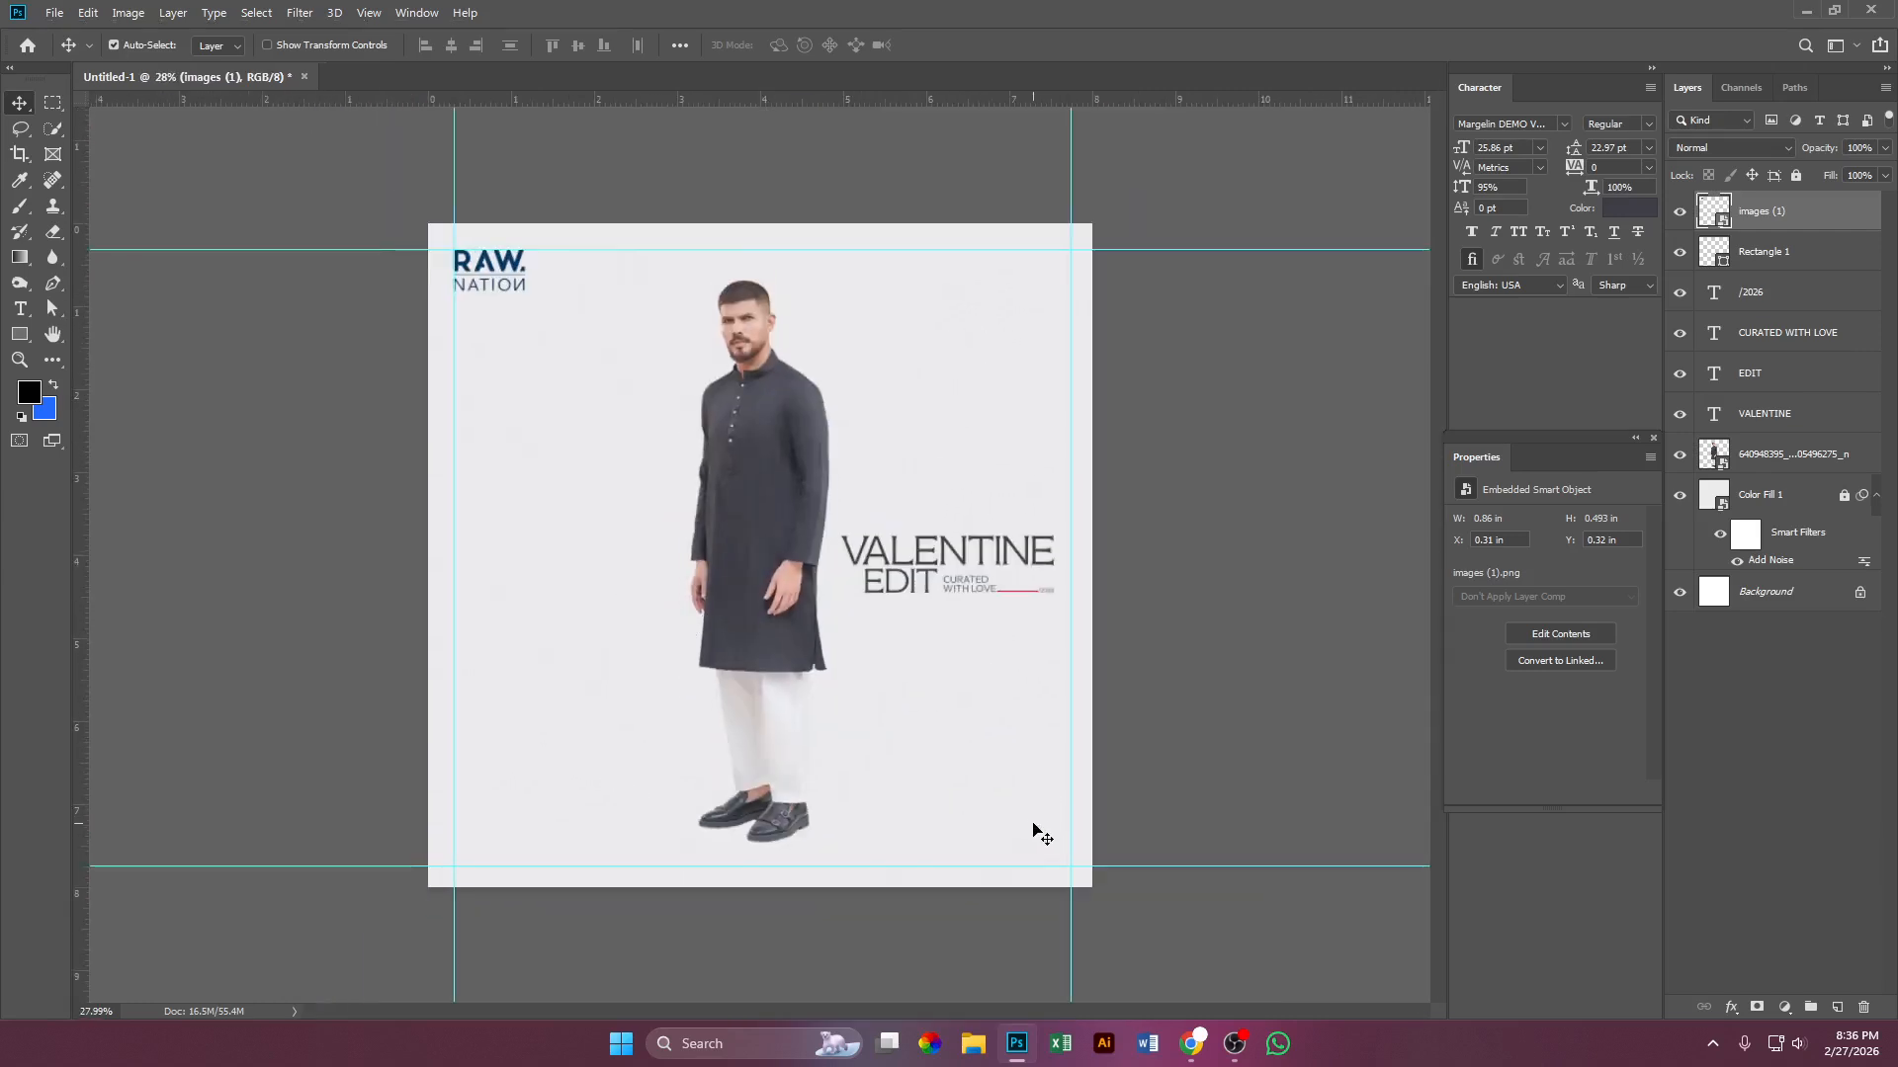
scroll(455, 710, up, 2)
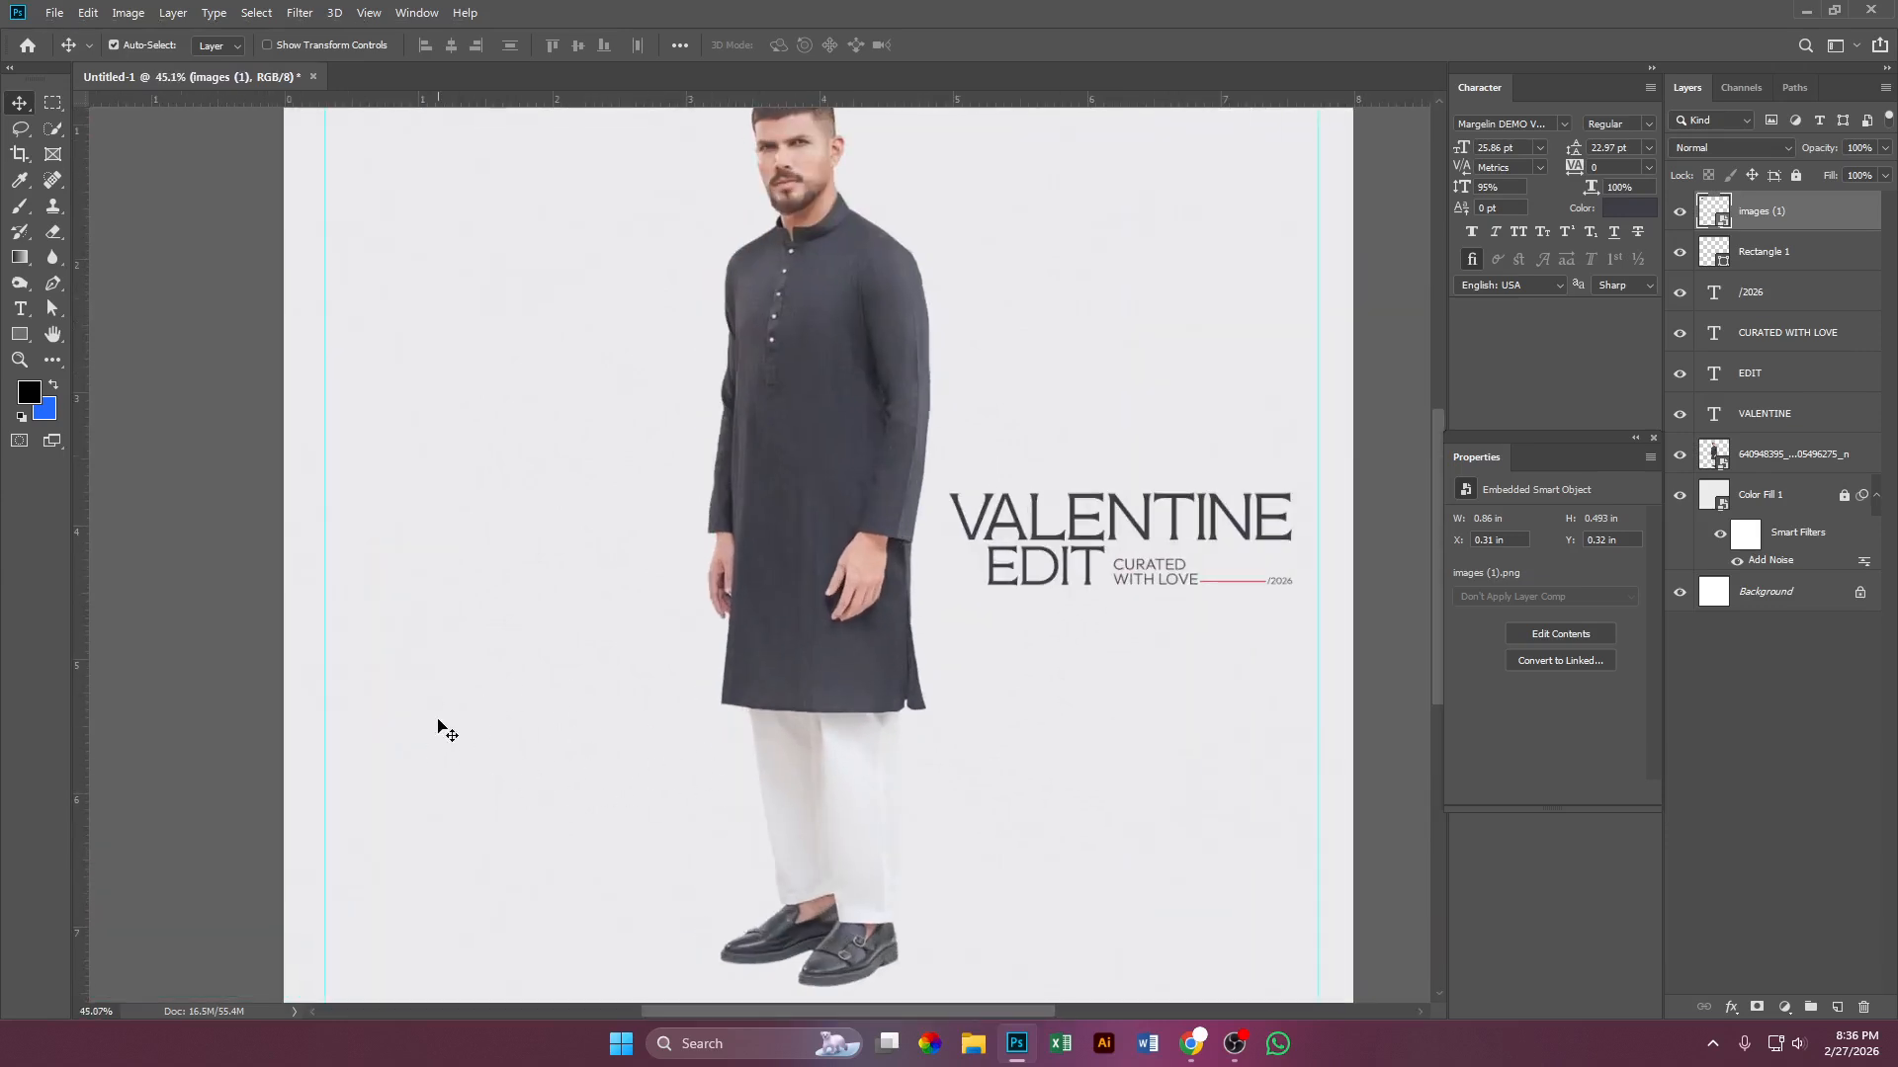
Step: Add a text line reading "AVAULABLE" in the blank area left of the model, just above kurta hem height
scroll(504, 724, up, 1)
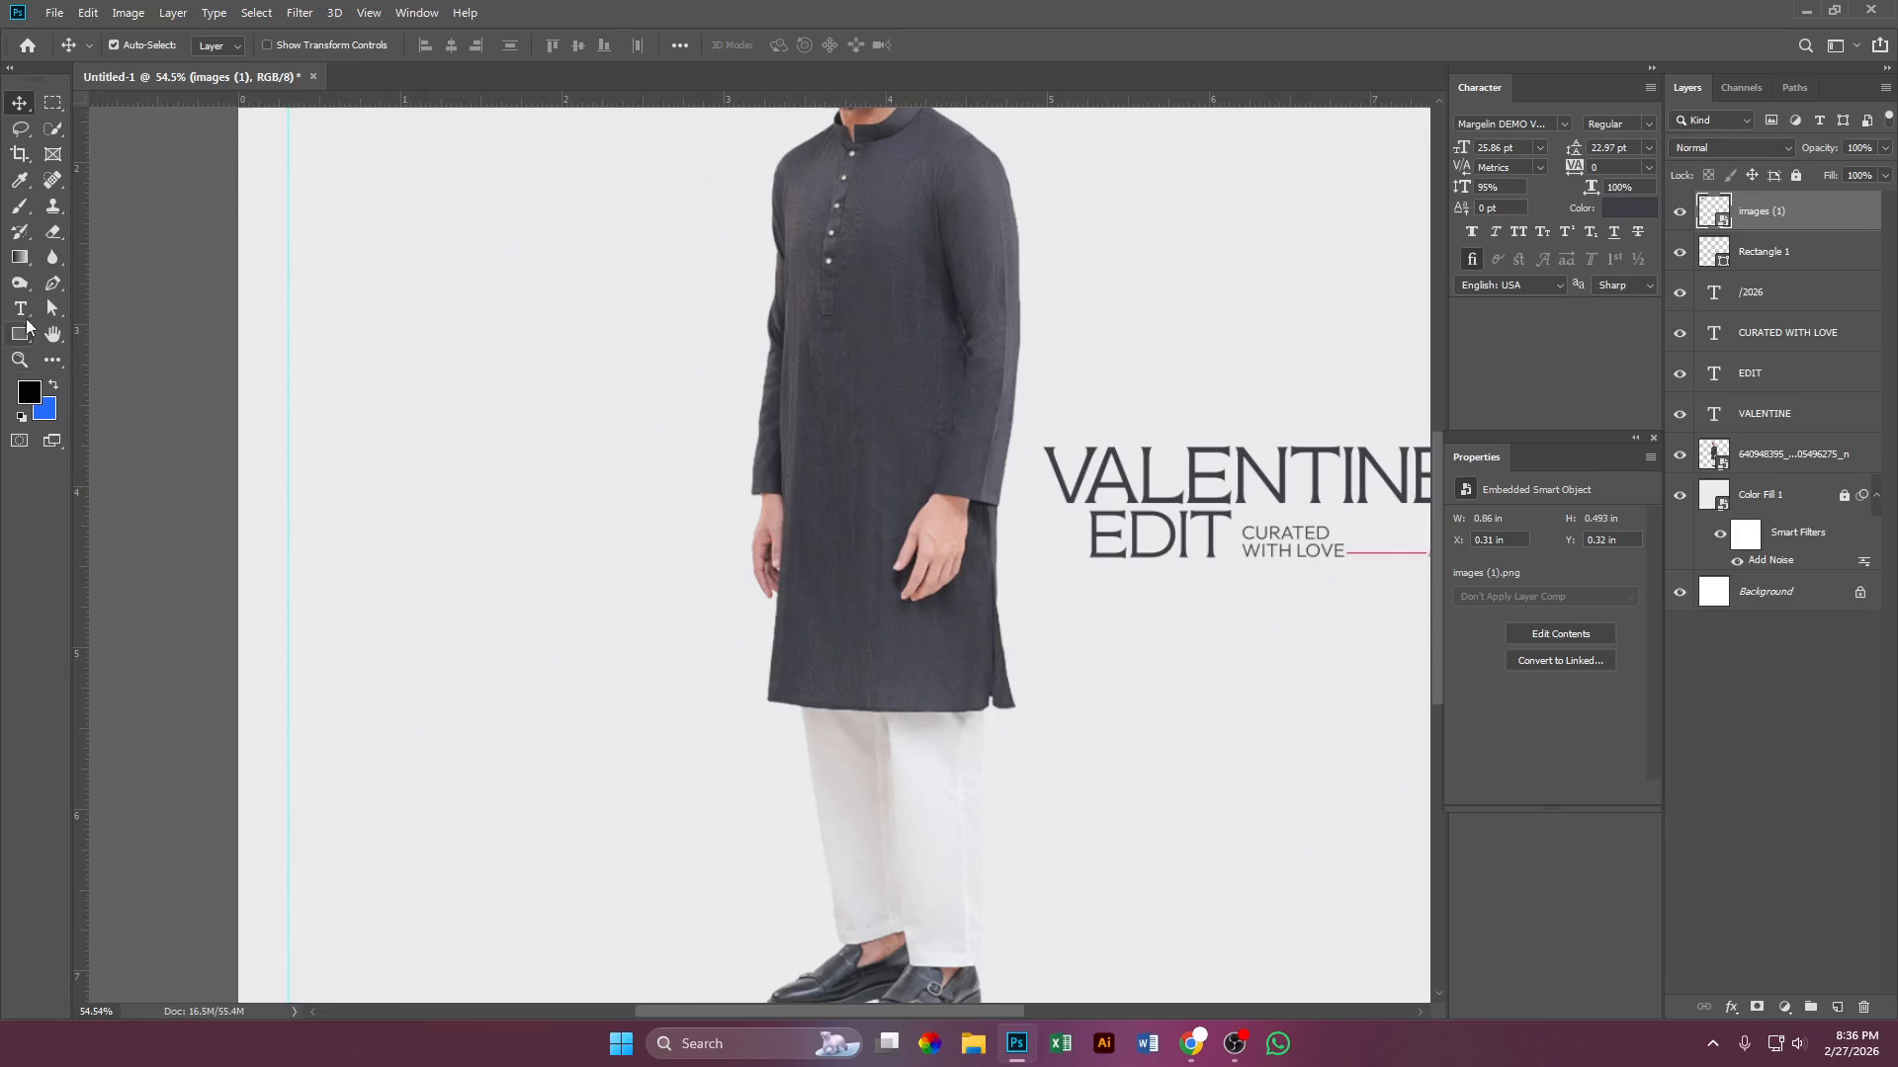
key(t)
click(481, 623)
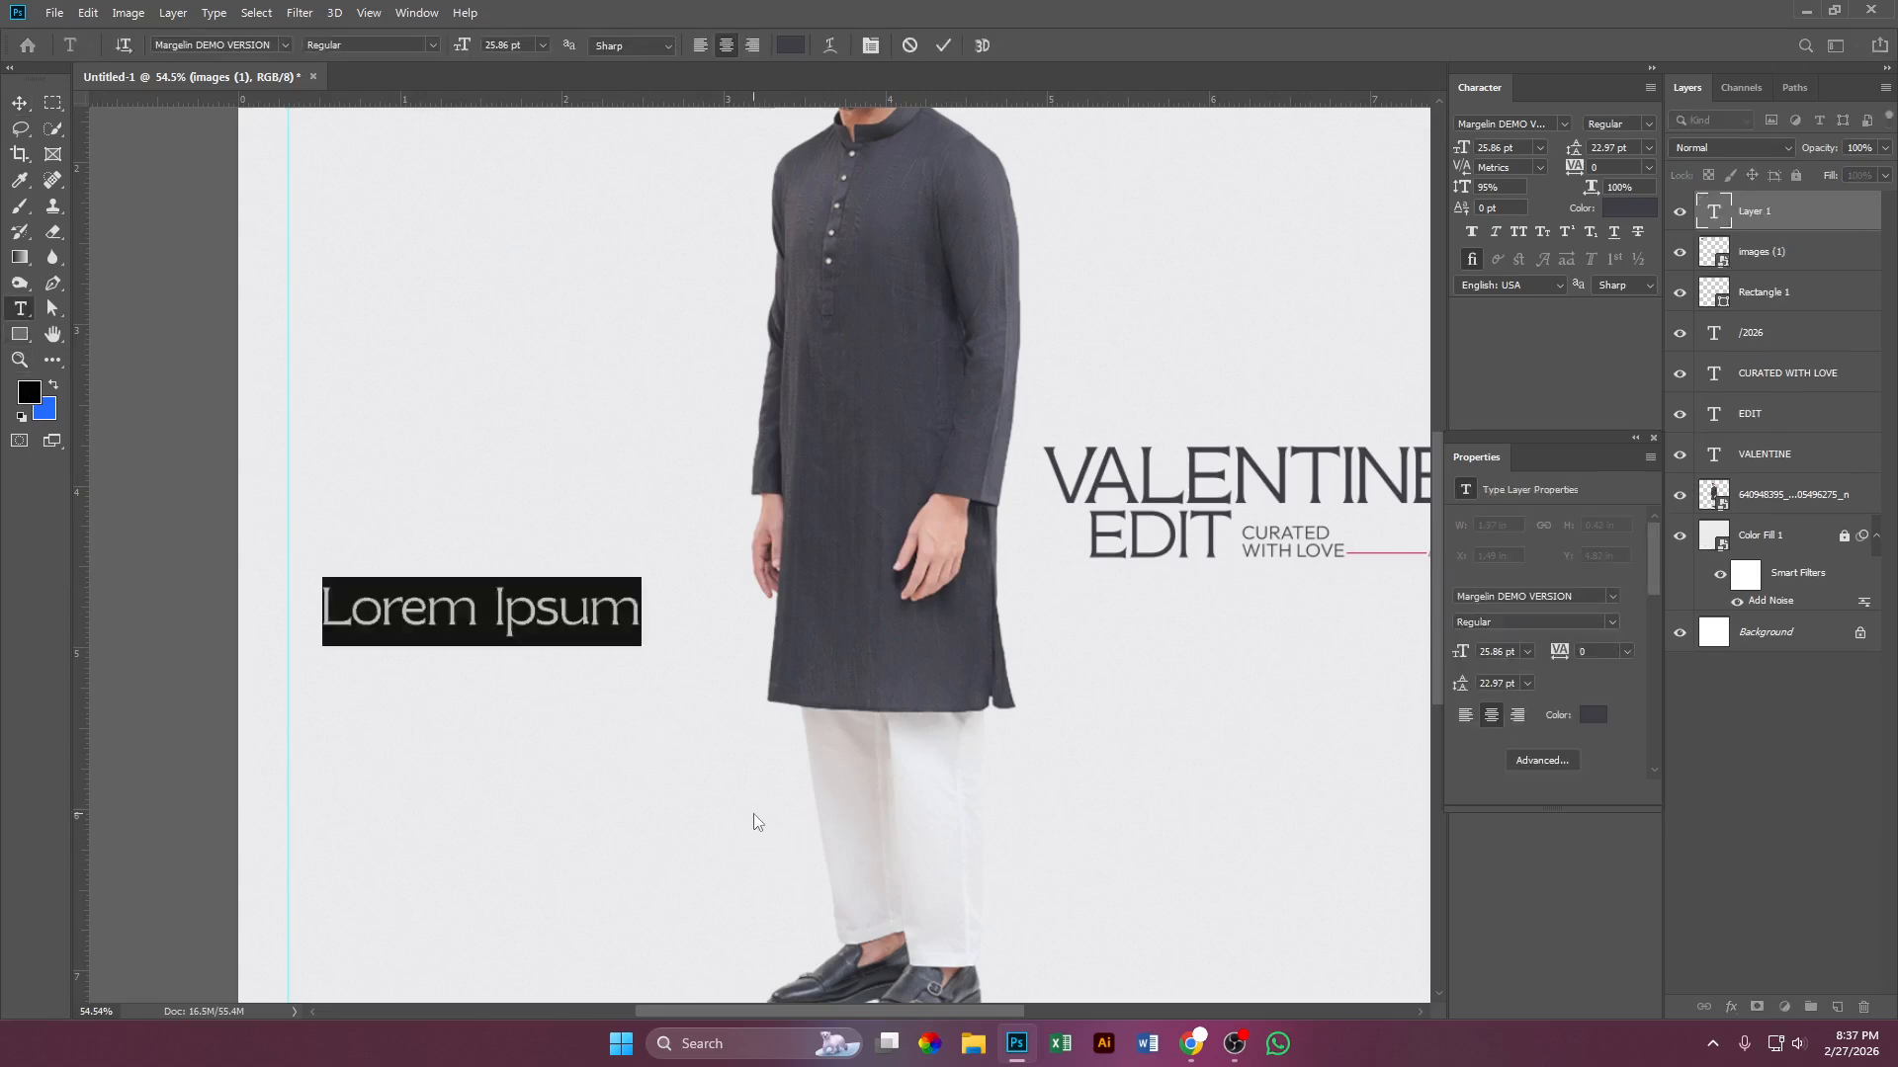
text(AV)
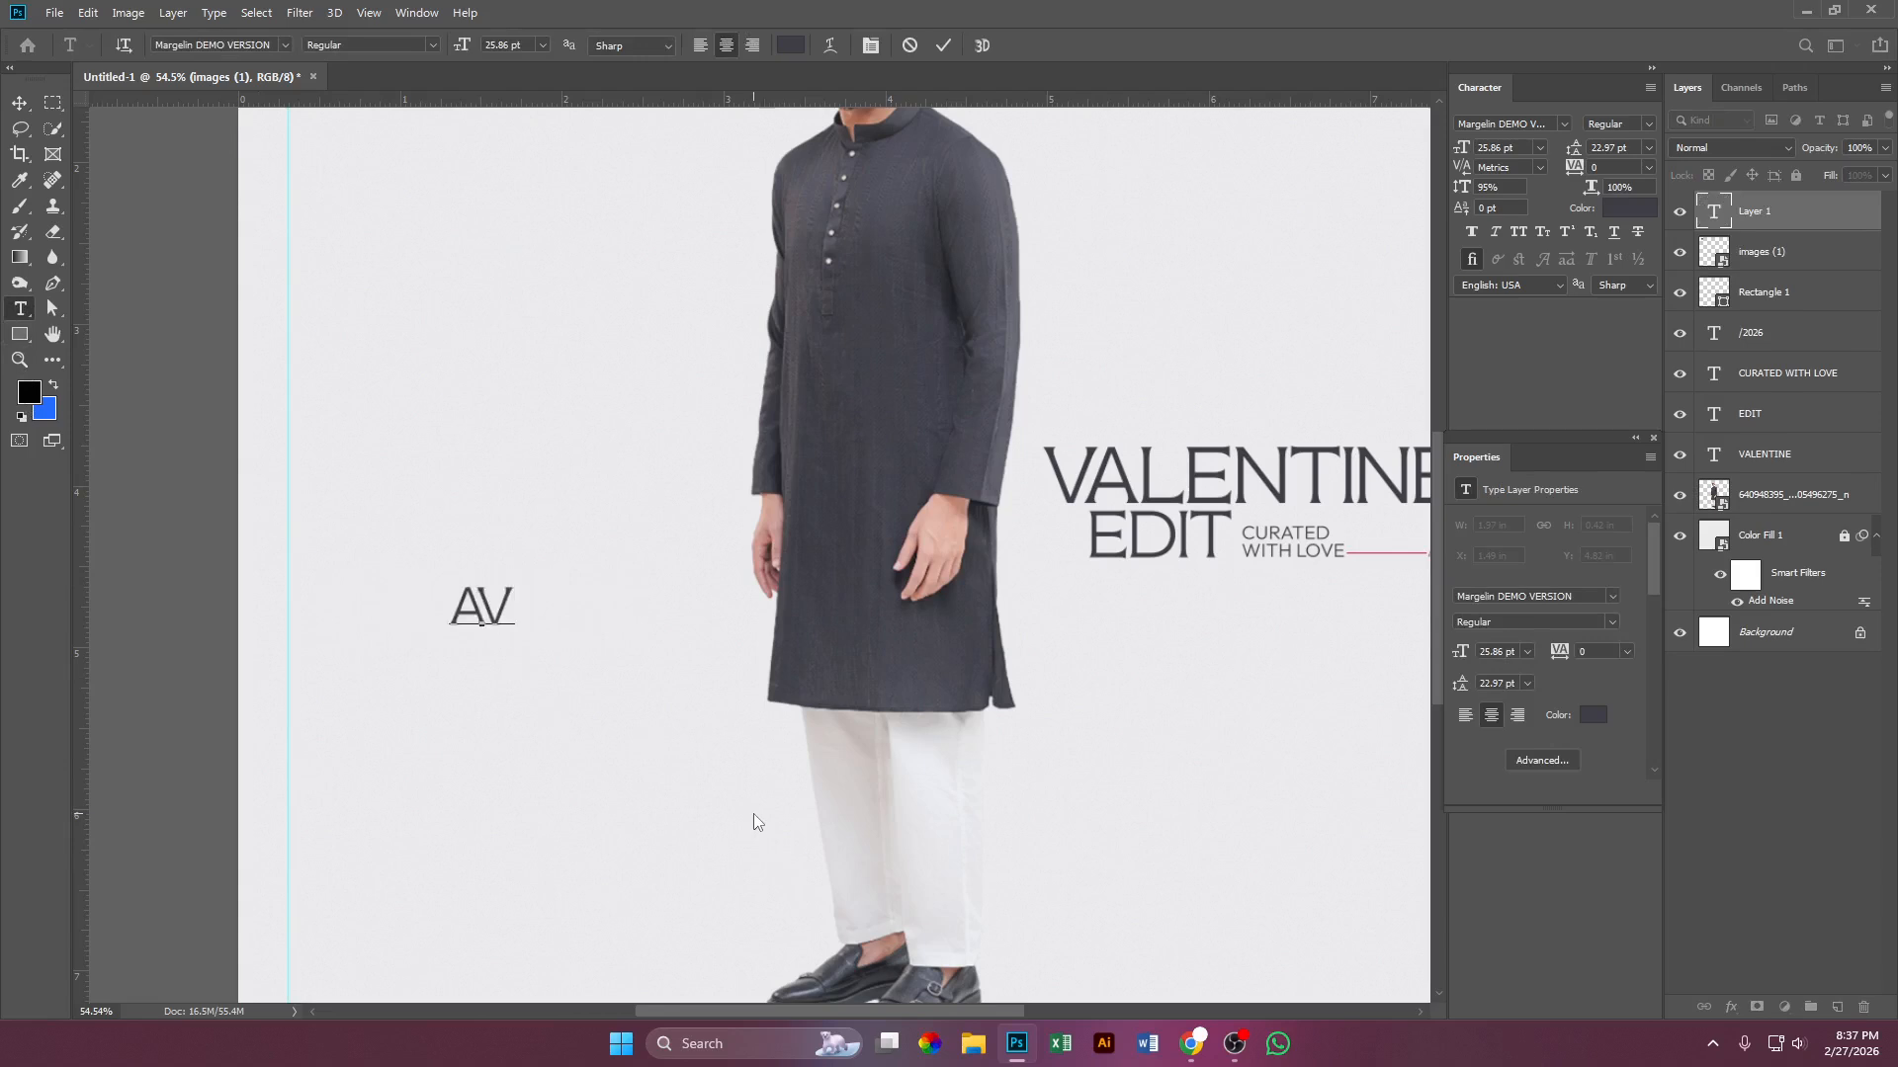
text(AULAVB)
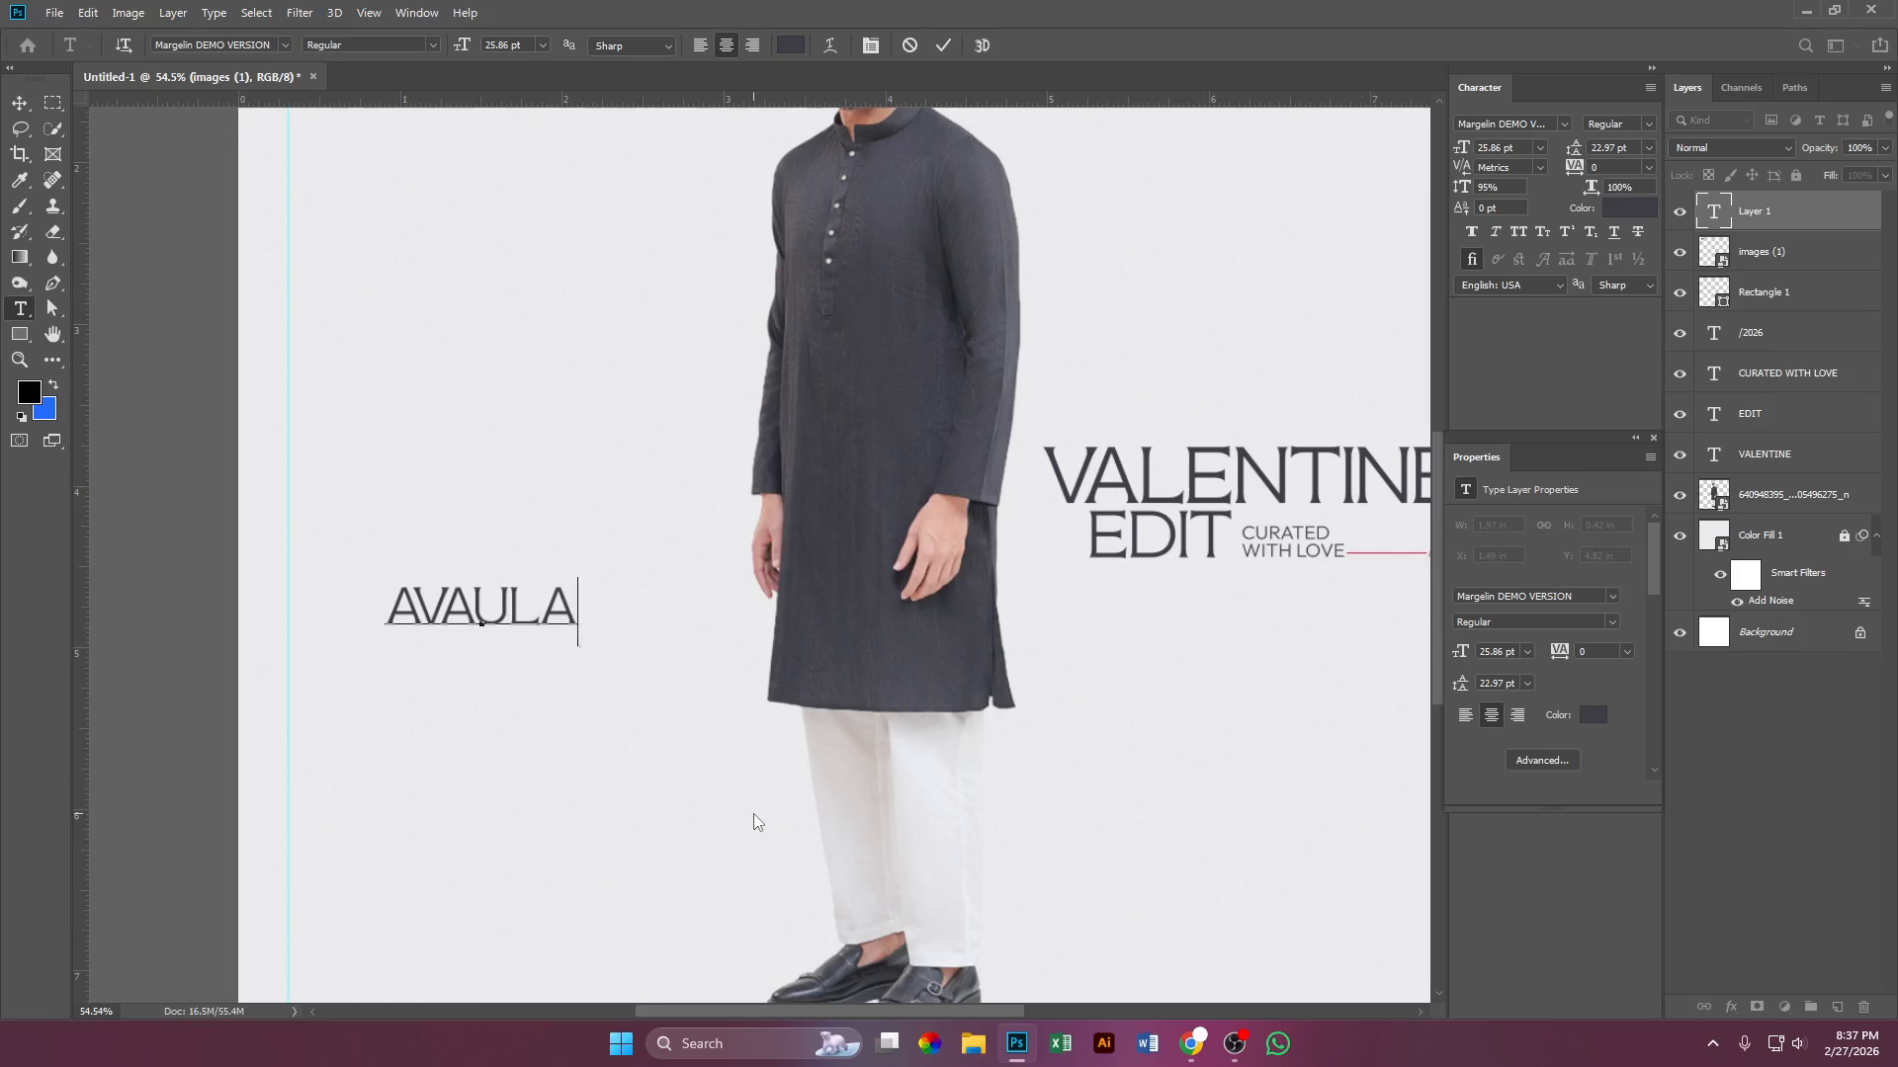
key(BackSpace)
key(BackSpace)
text(BLE)
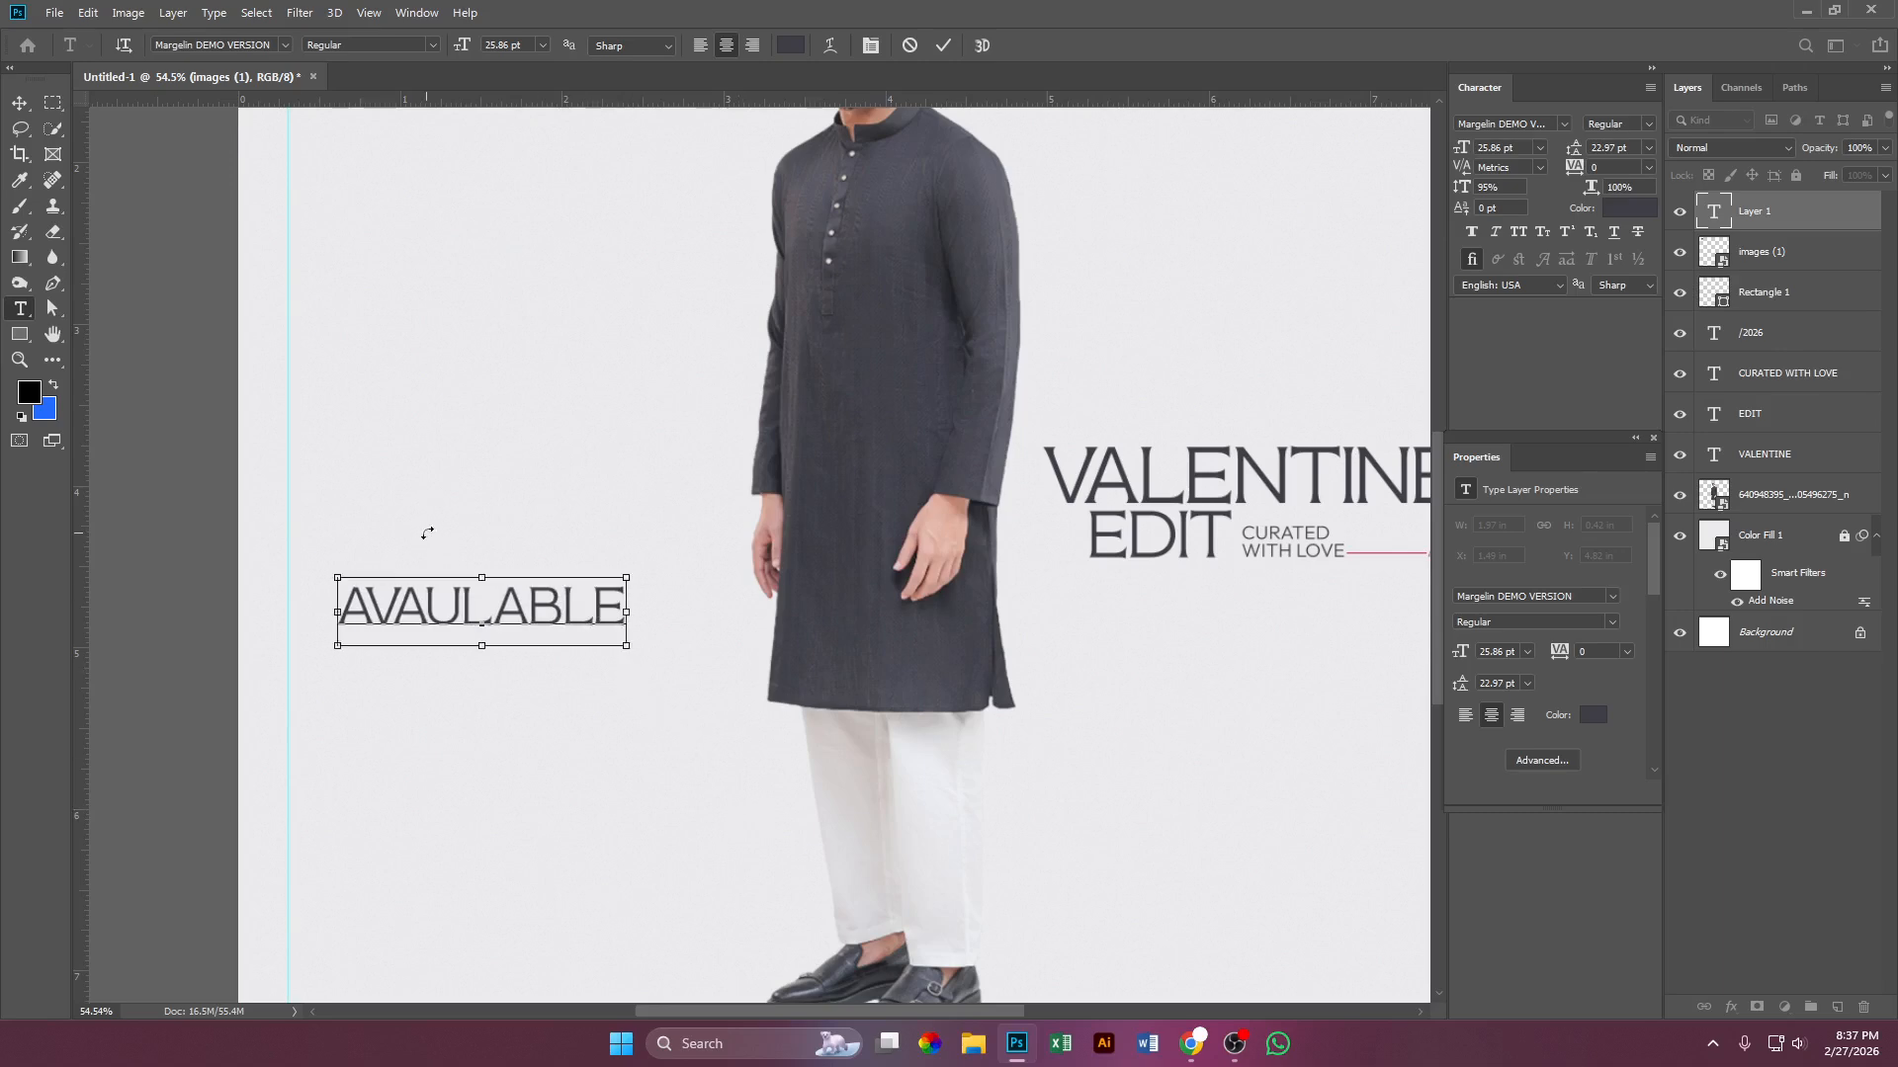
Step: Try Source Sans Variable on the AVAULABLE text, and settle on the font FONTSPRING DEMO - Integral CF
key(ctrl+a)
click(284, 45)
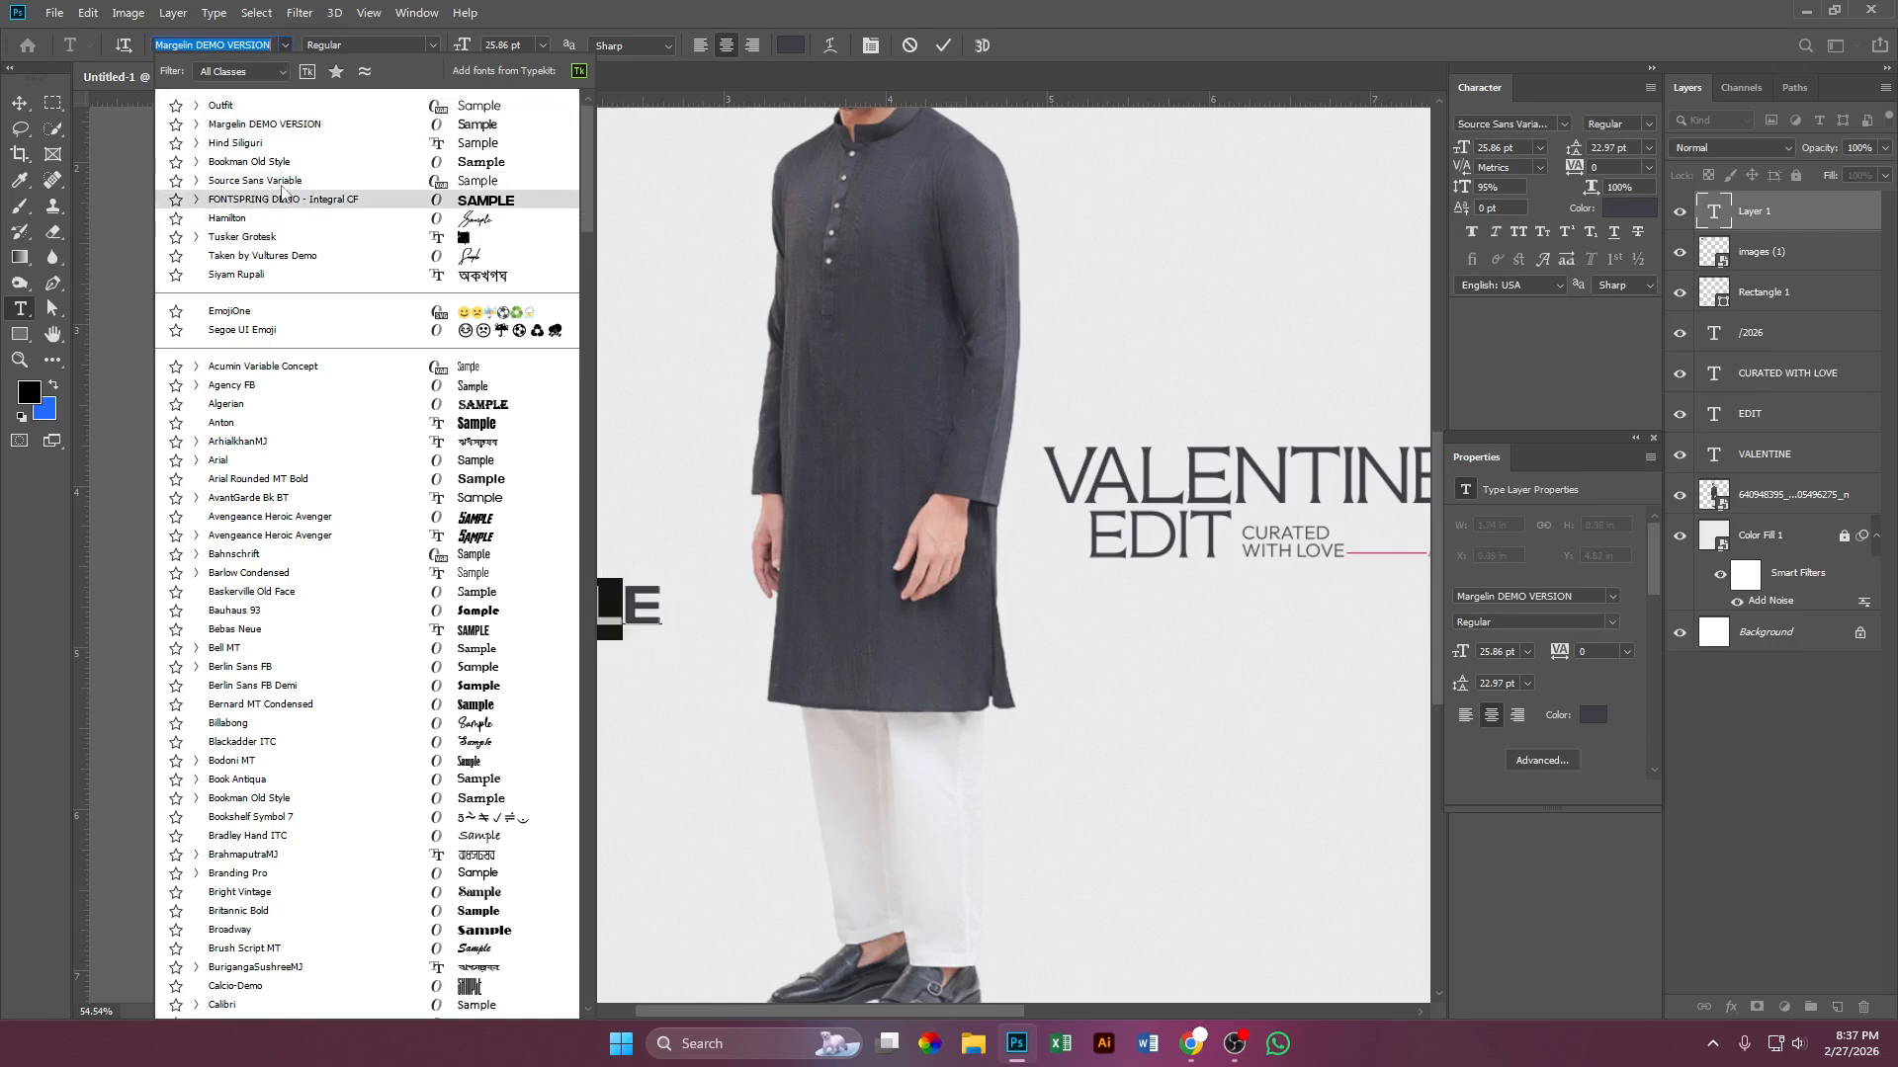
click(286, 182)
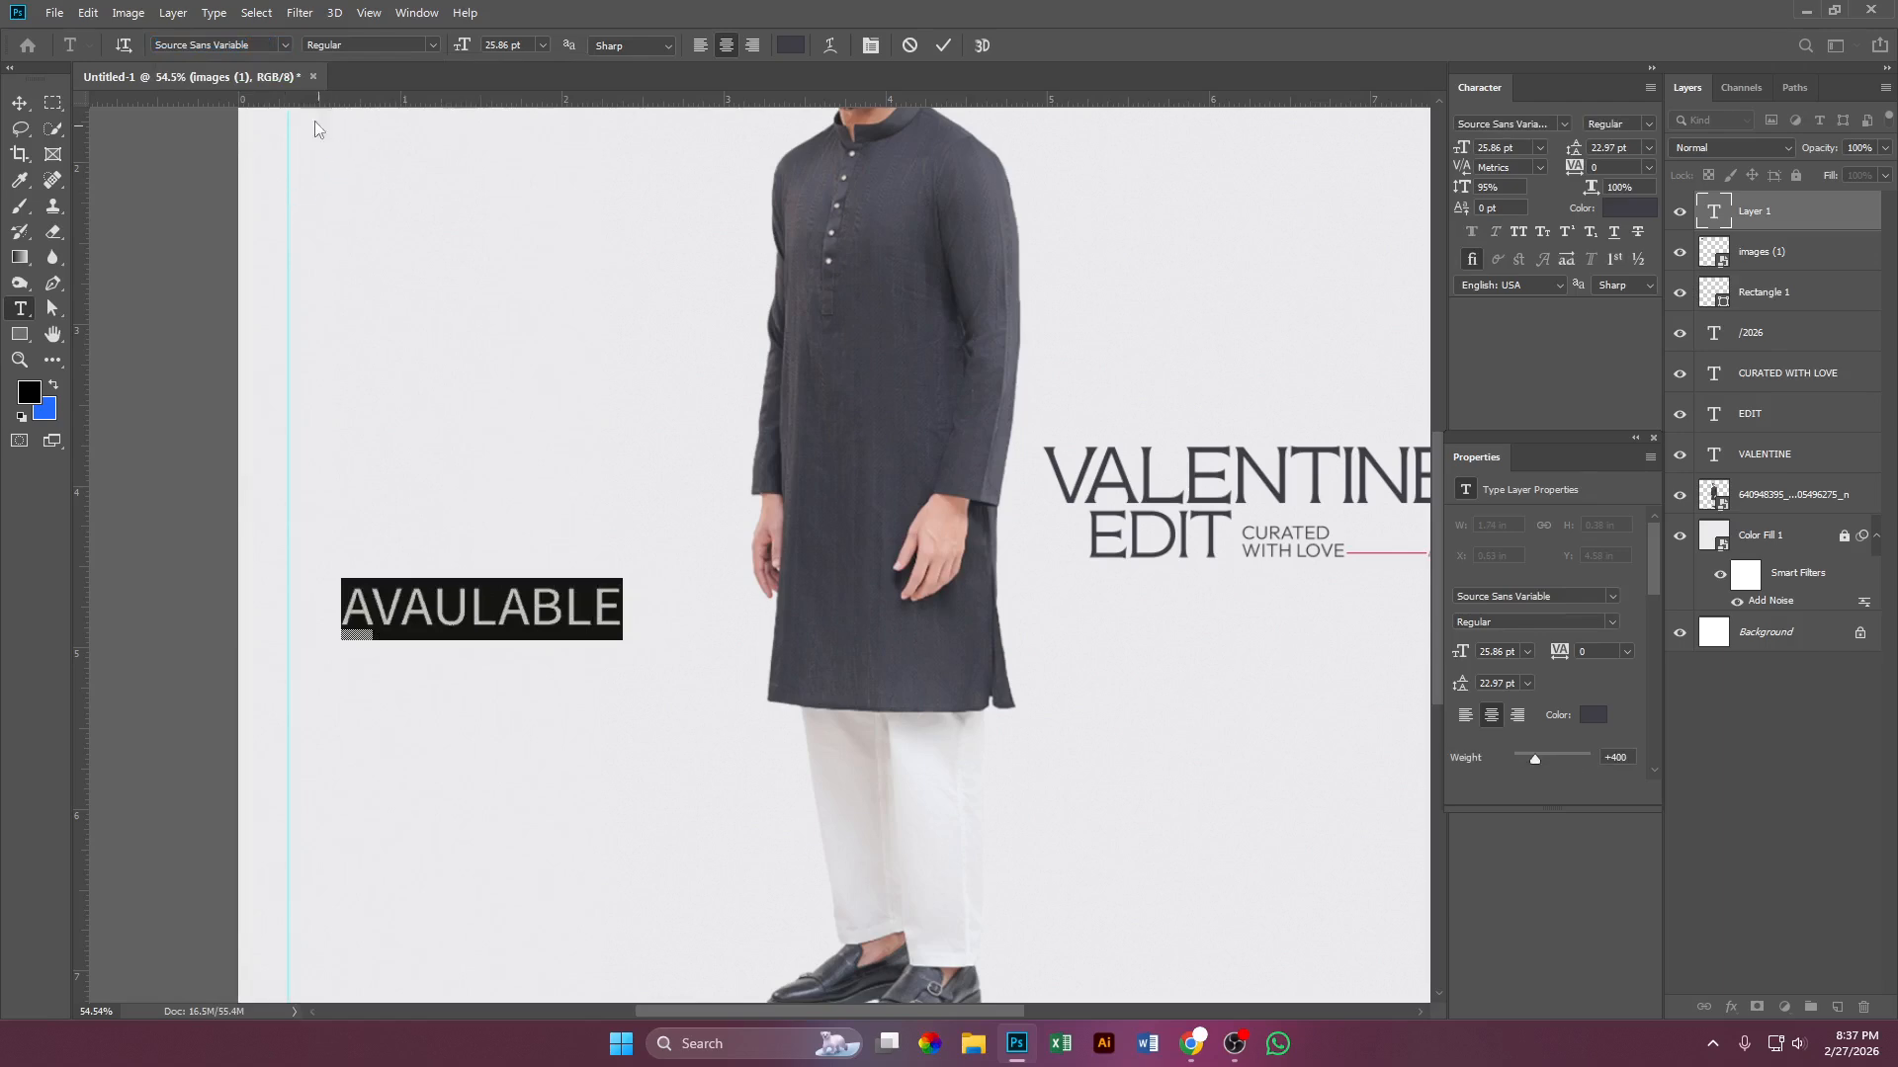
click(286, 46)
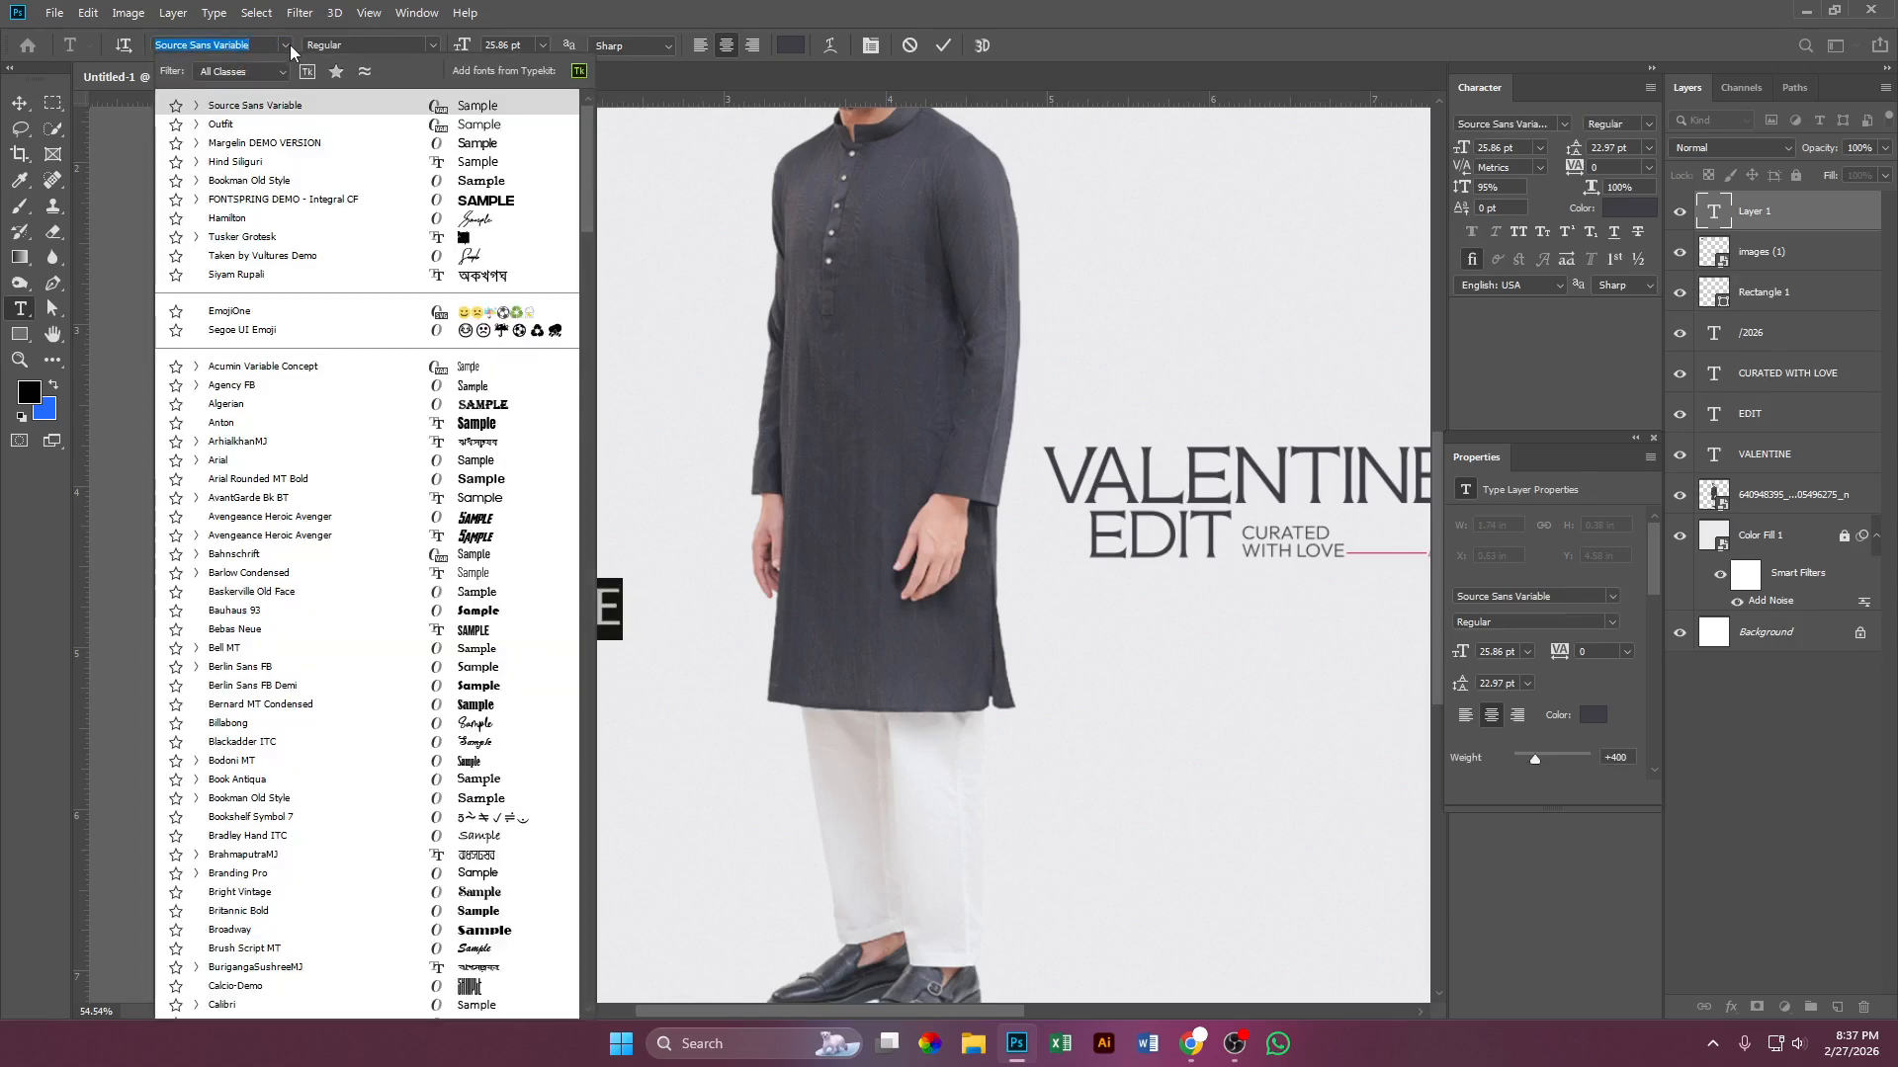
click(315, 201)
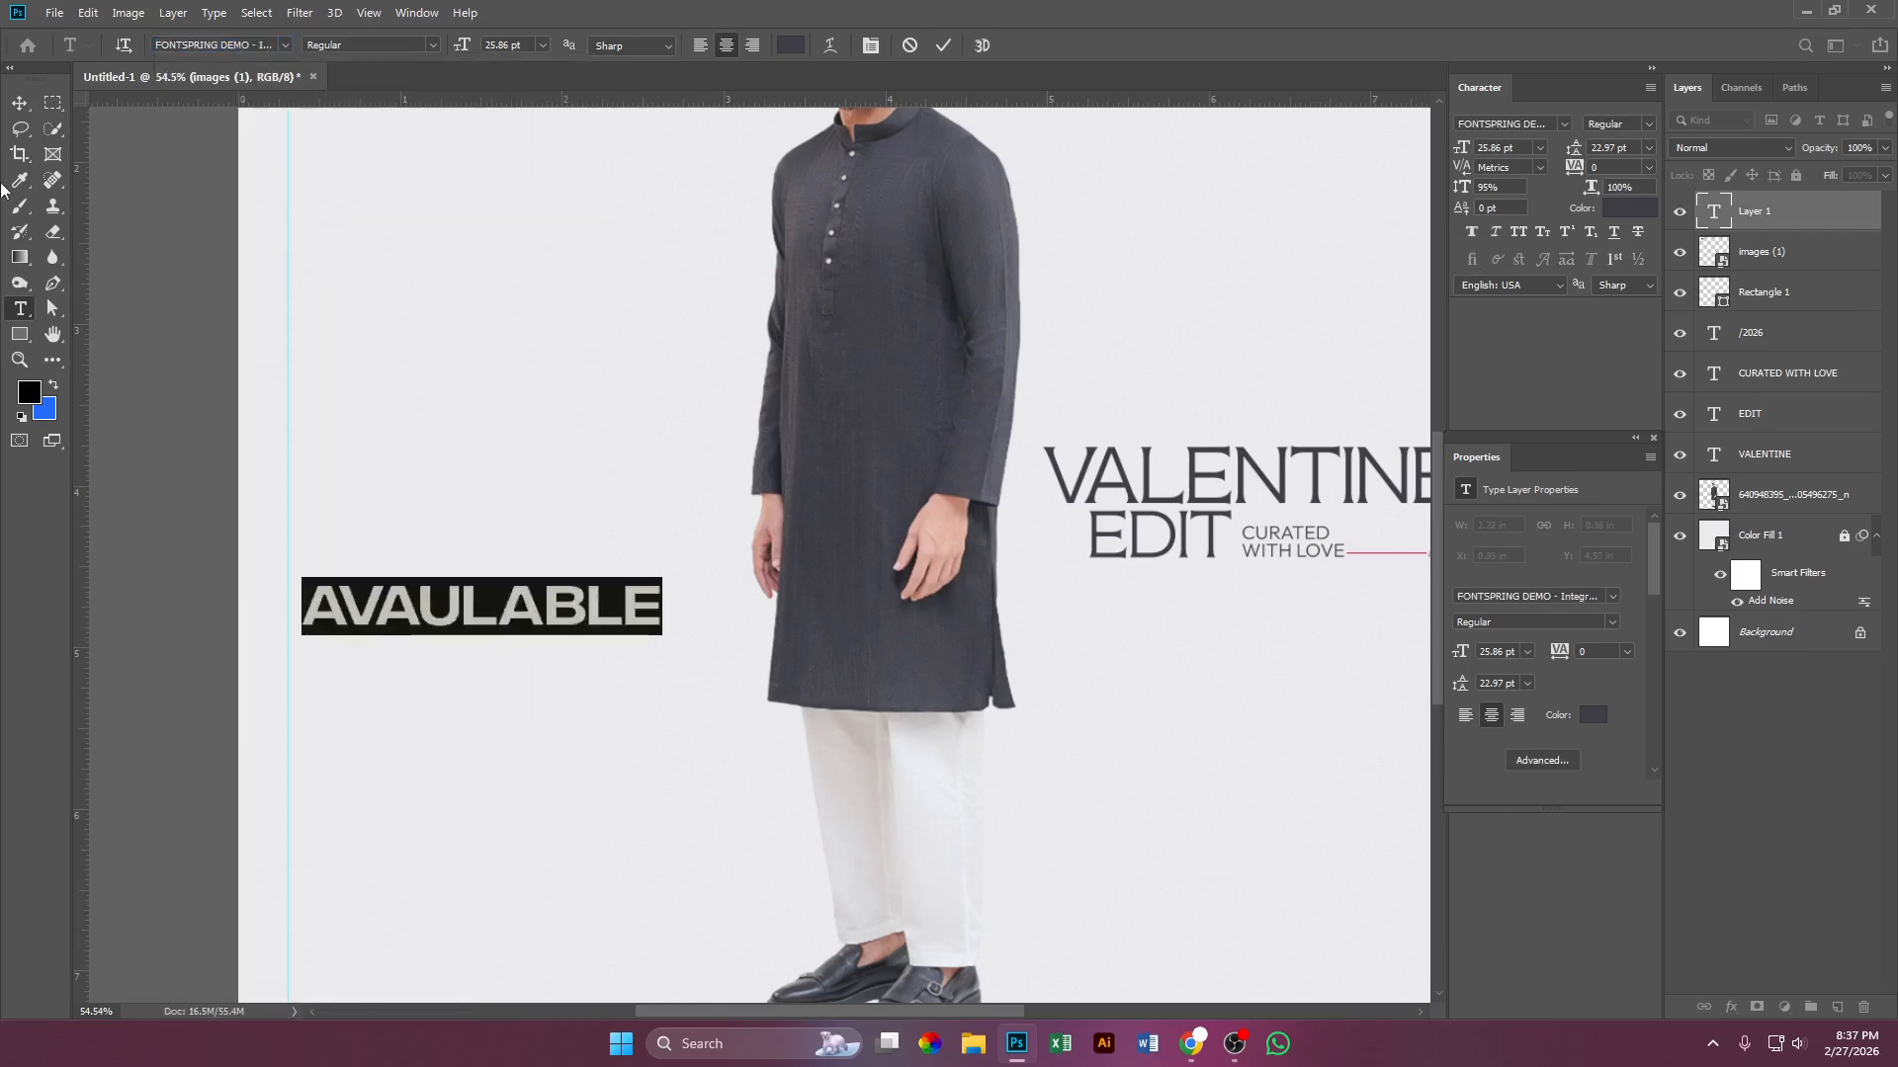
click(15, 111)
Step: Scale the AVAULABLE text down to about 52%, giving 13.36 pt, and keep its Regular style
key(ctrl+t)
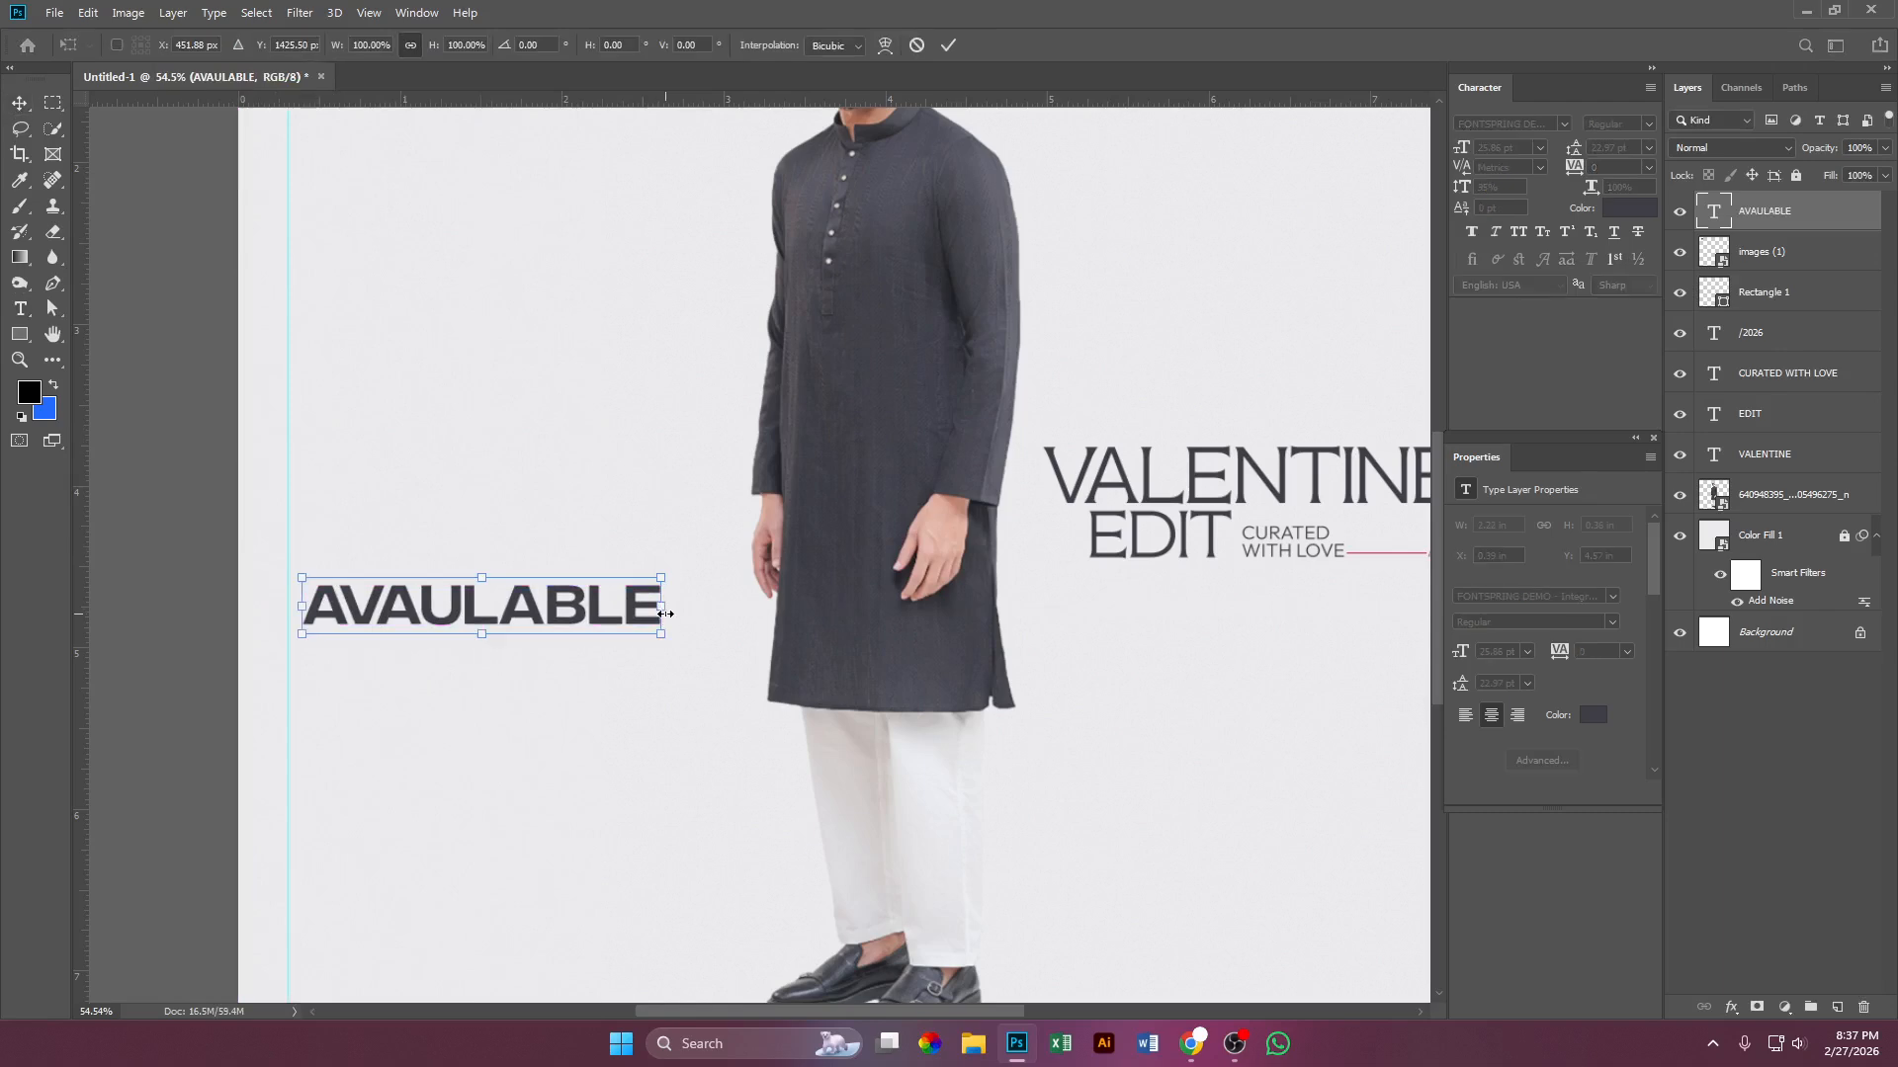
drag(663, 613, 573, 613)
key(Return)
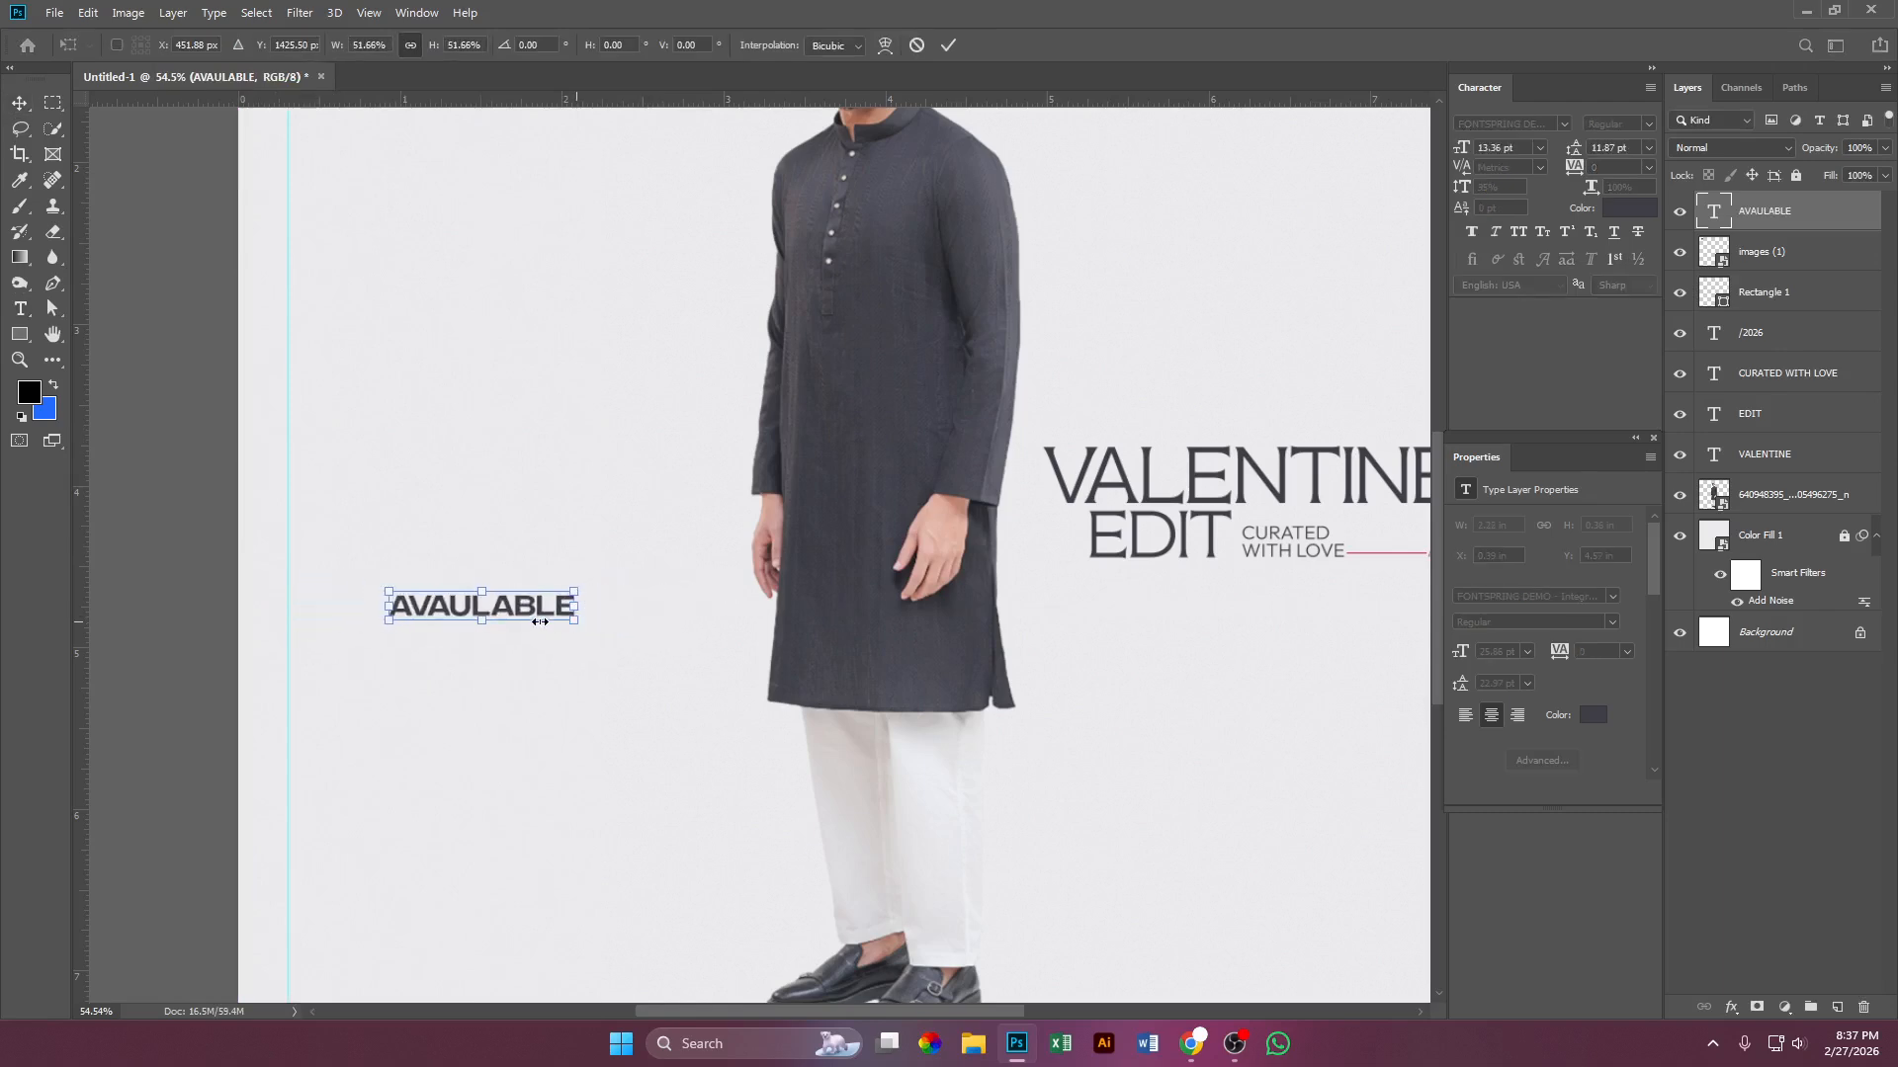
click(1646, 126)
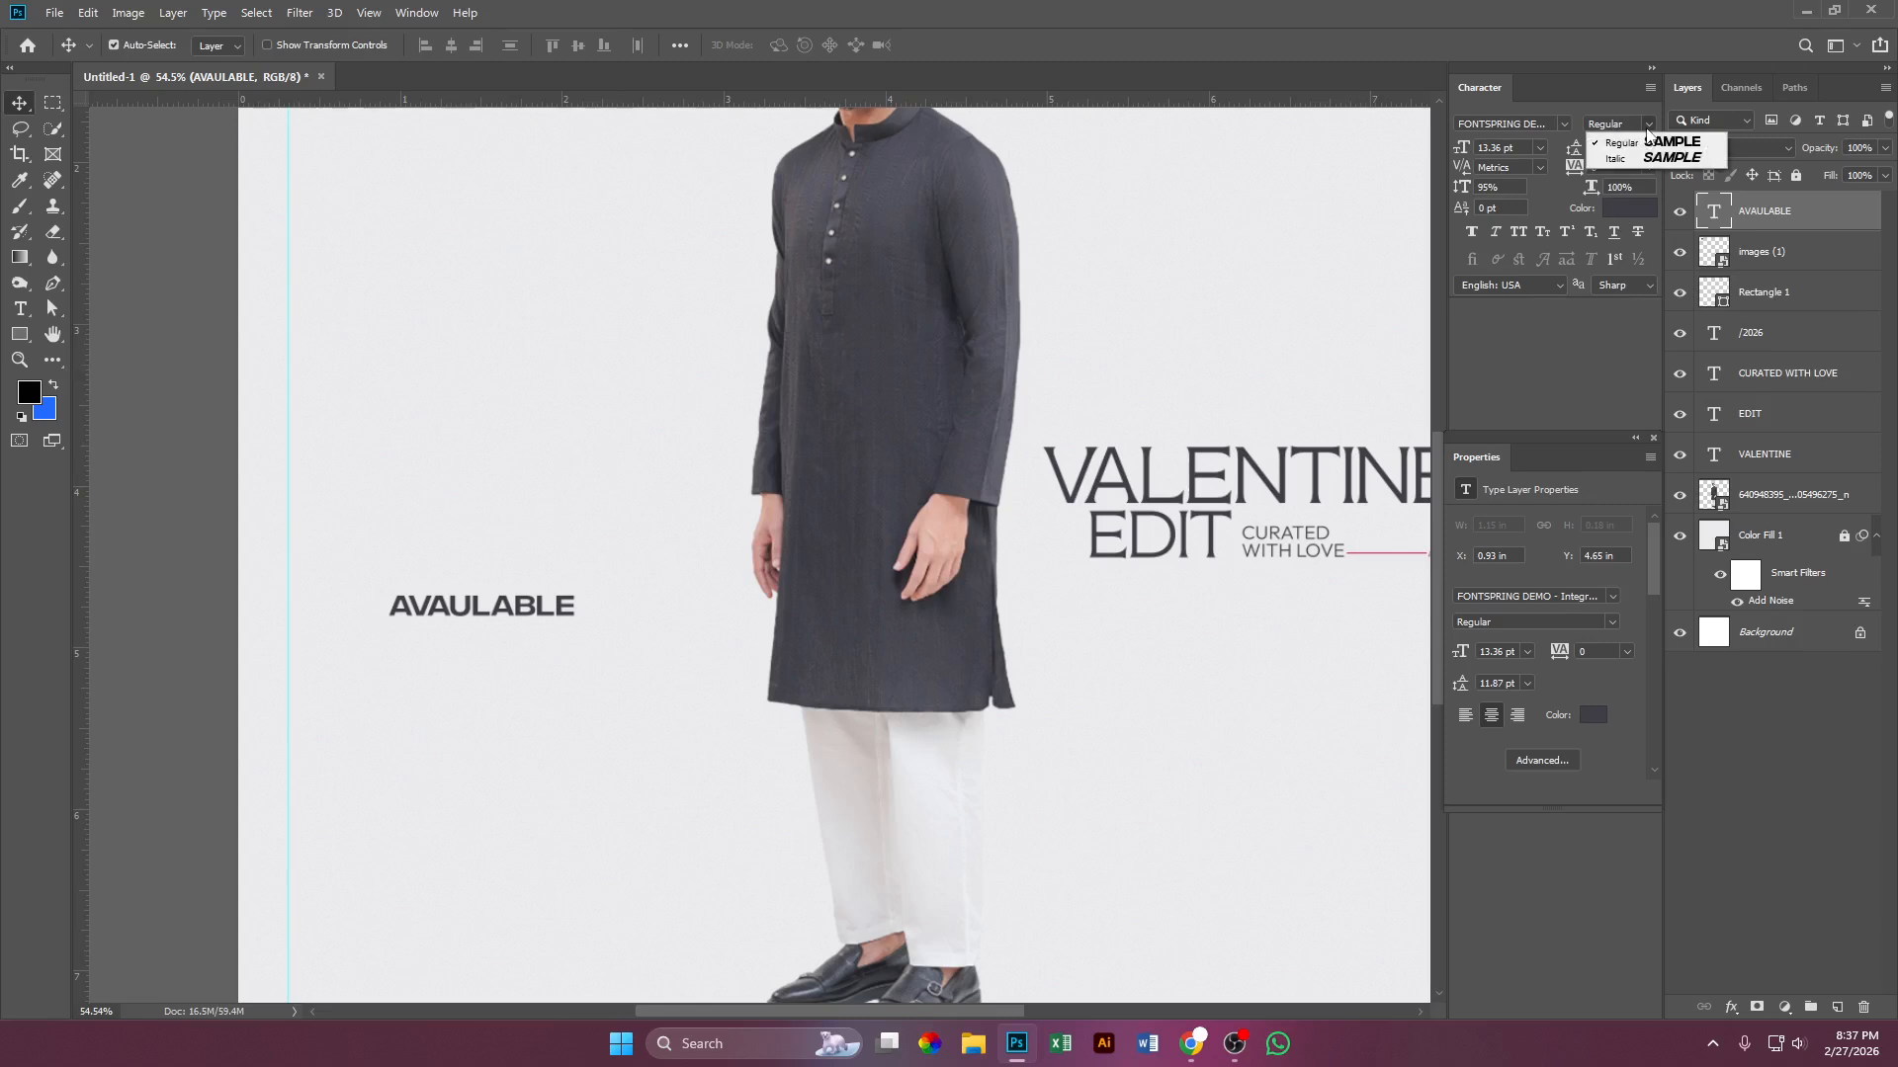
click(1625, 143)
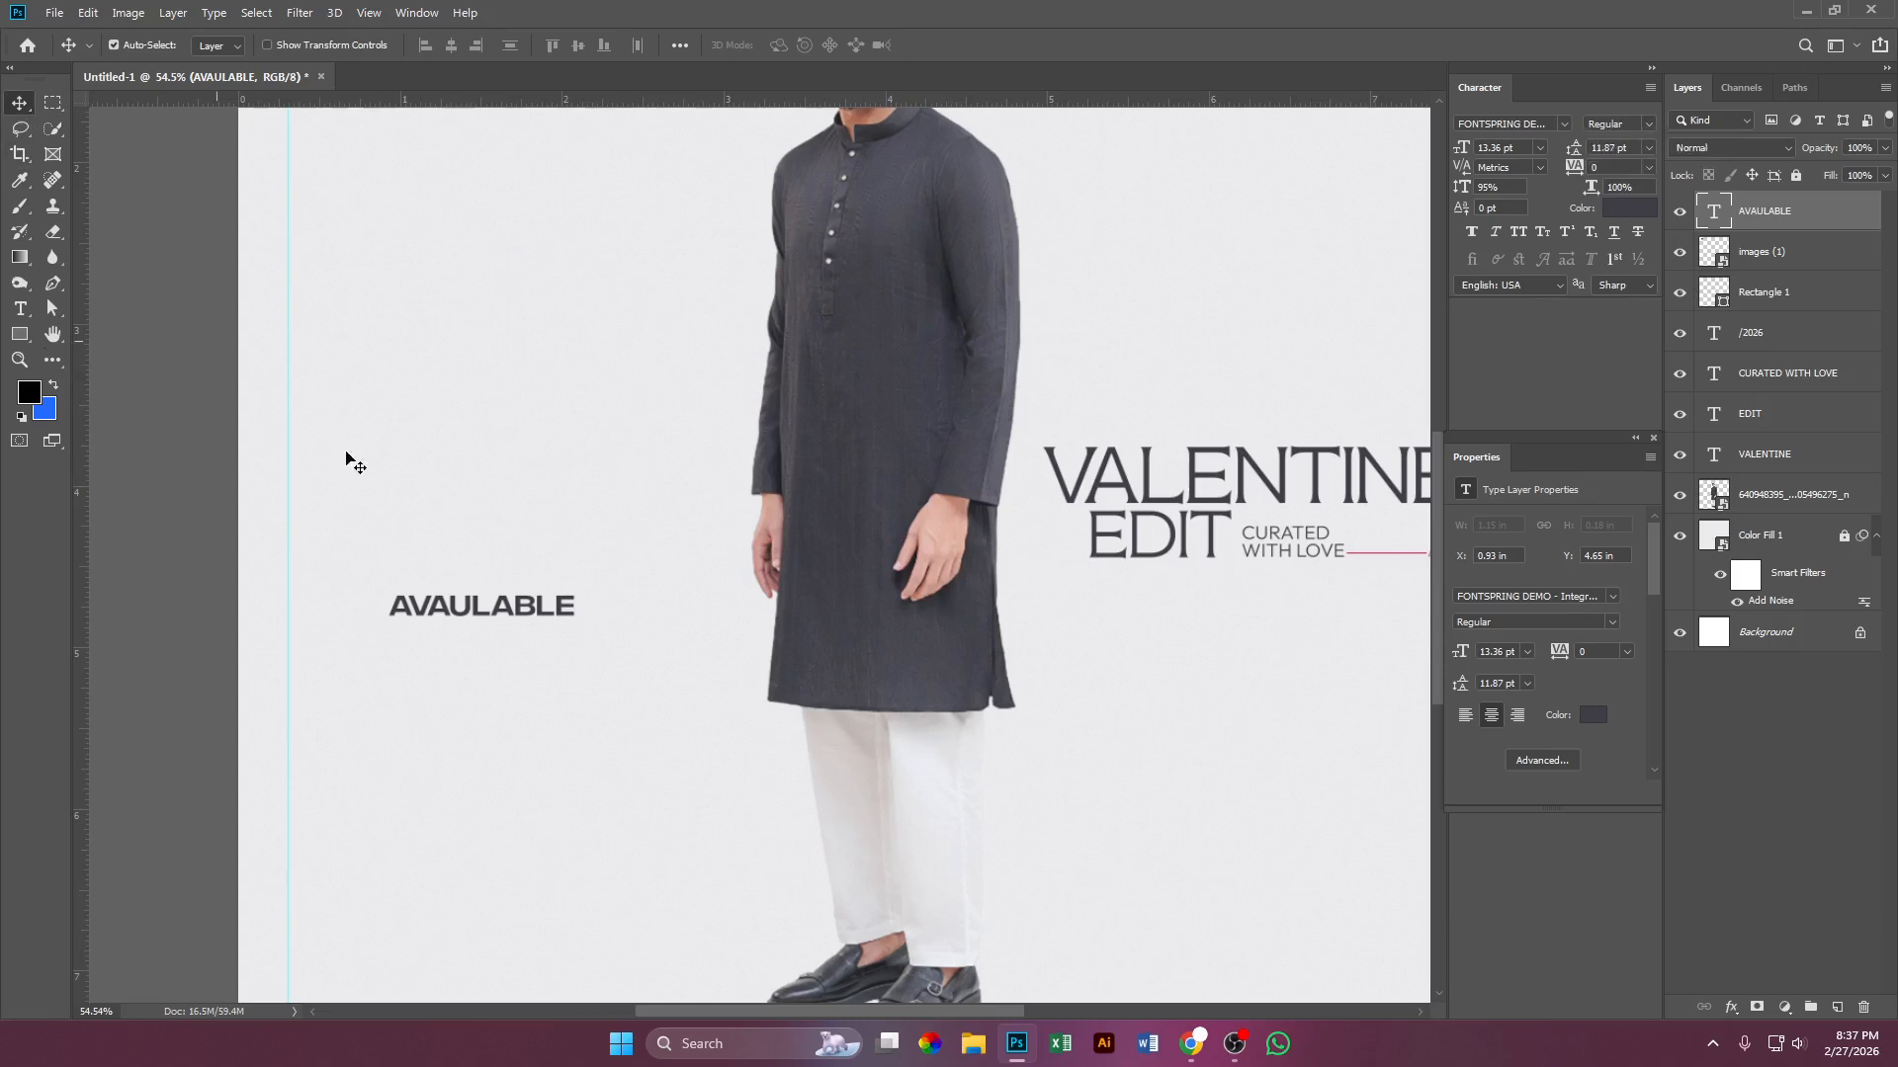
Step: Move the AVAULABLE text slightly closer to the model and enlarge it to about 15.5 pt
scroll(556, 607, down, 1)
drag(529, 613, 550, 617)
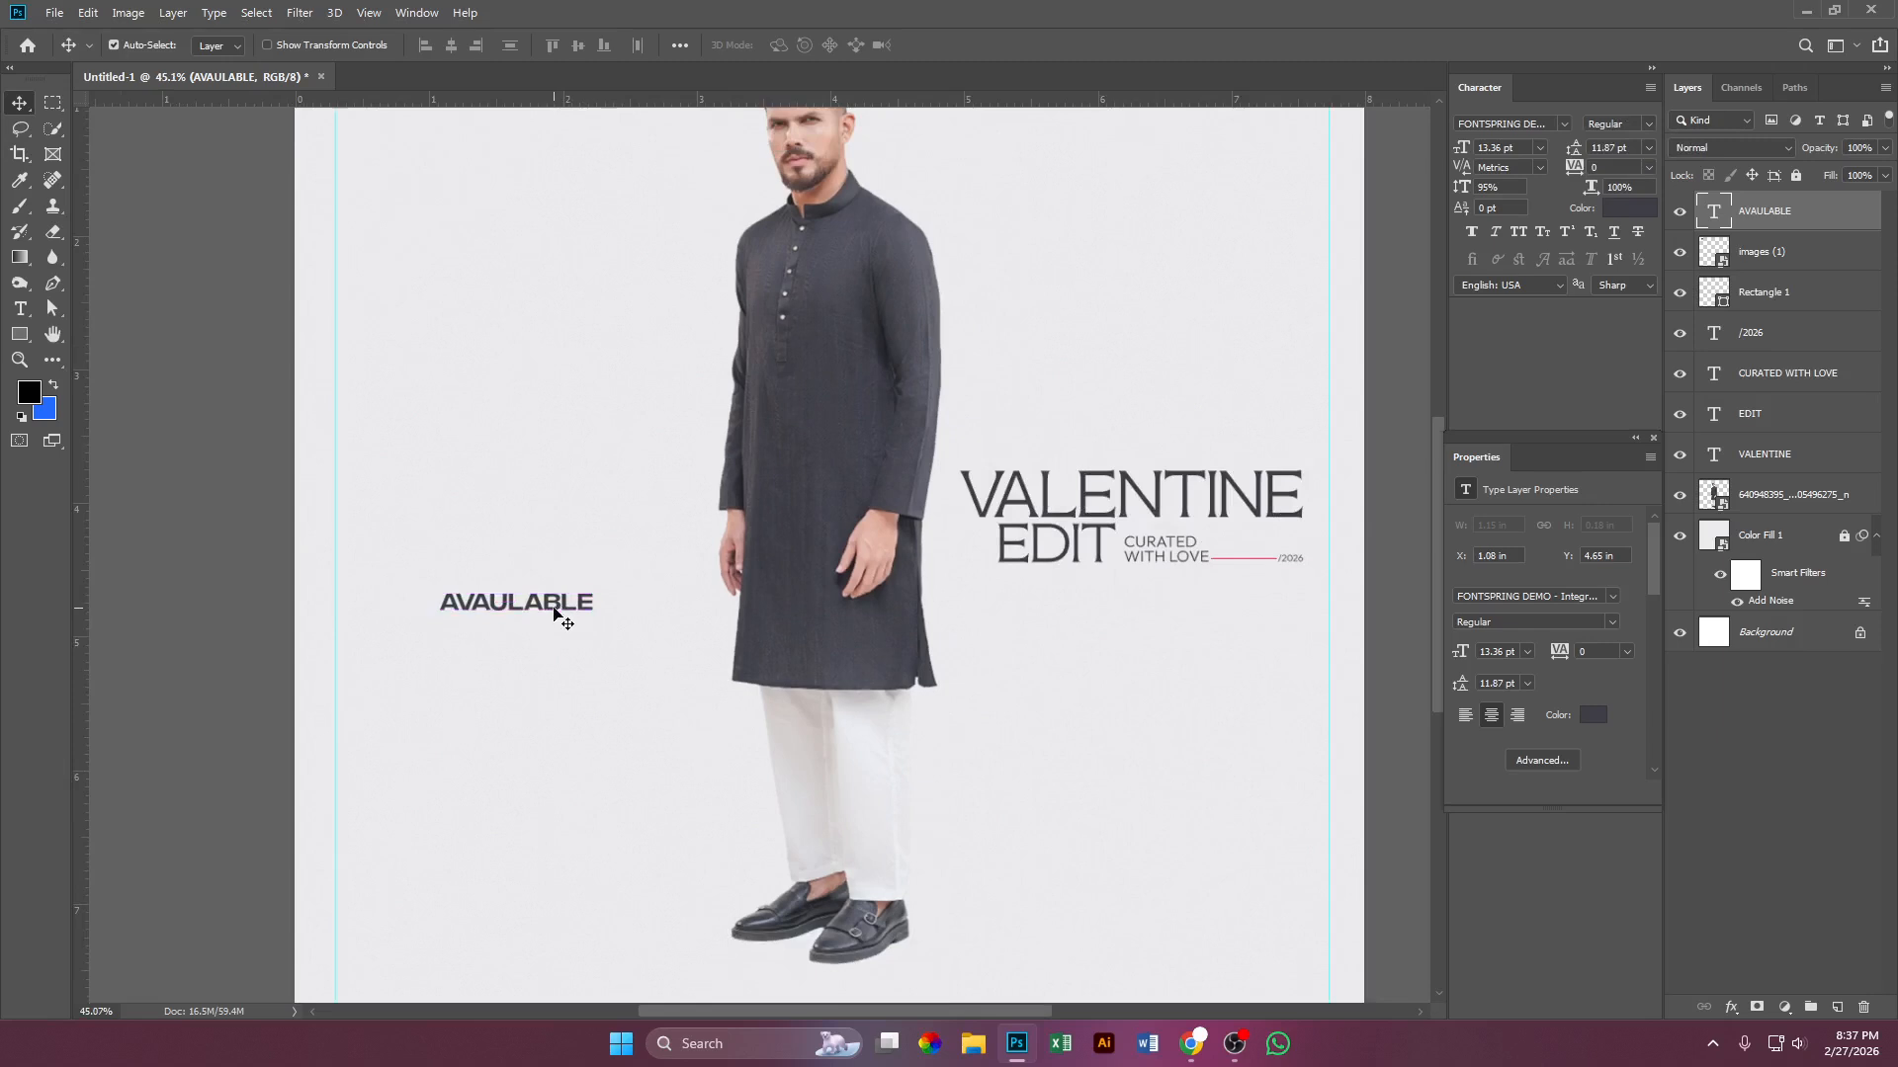
scroll(551, 616, down, 1)
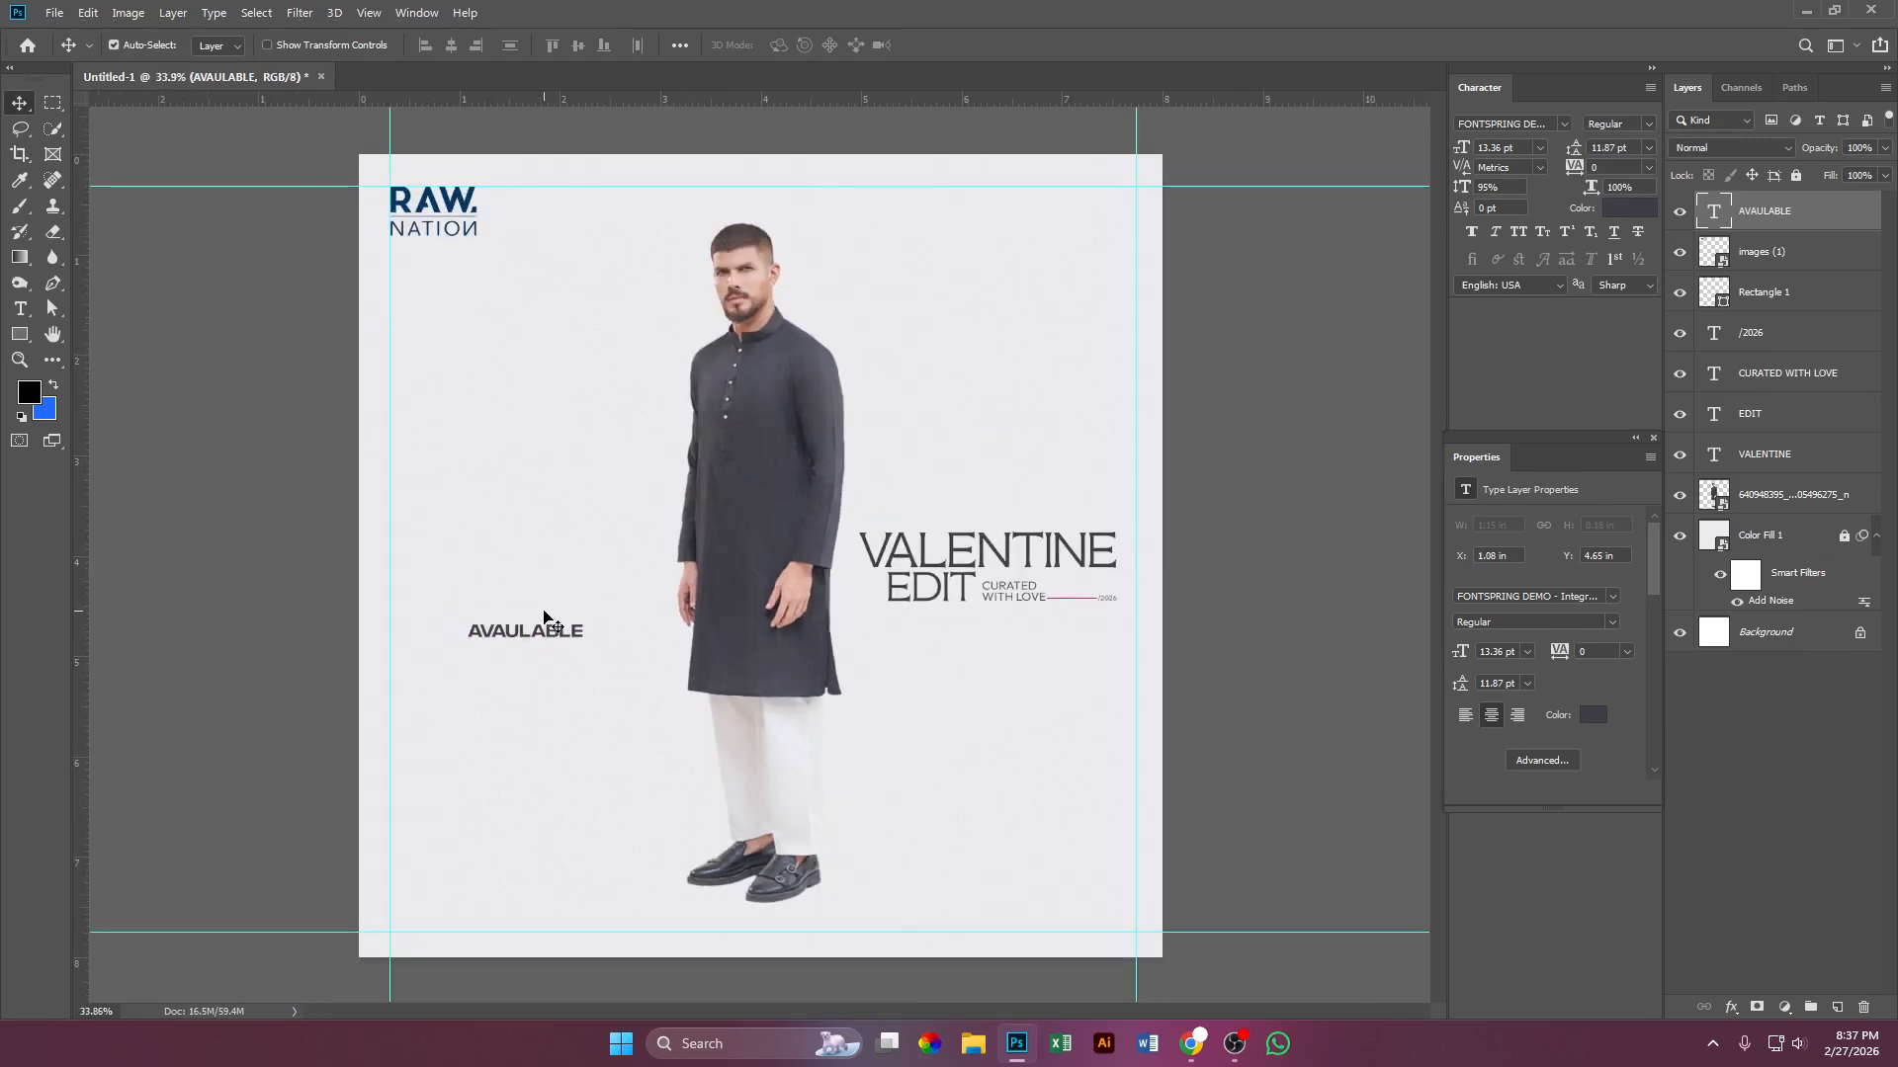
scroll(550, 627, up, 1)
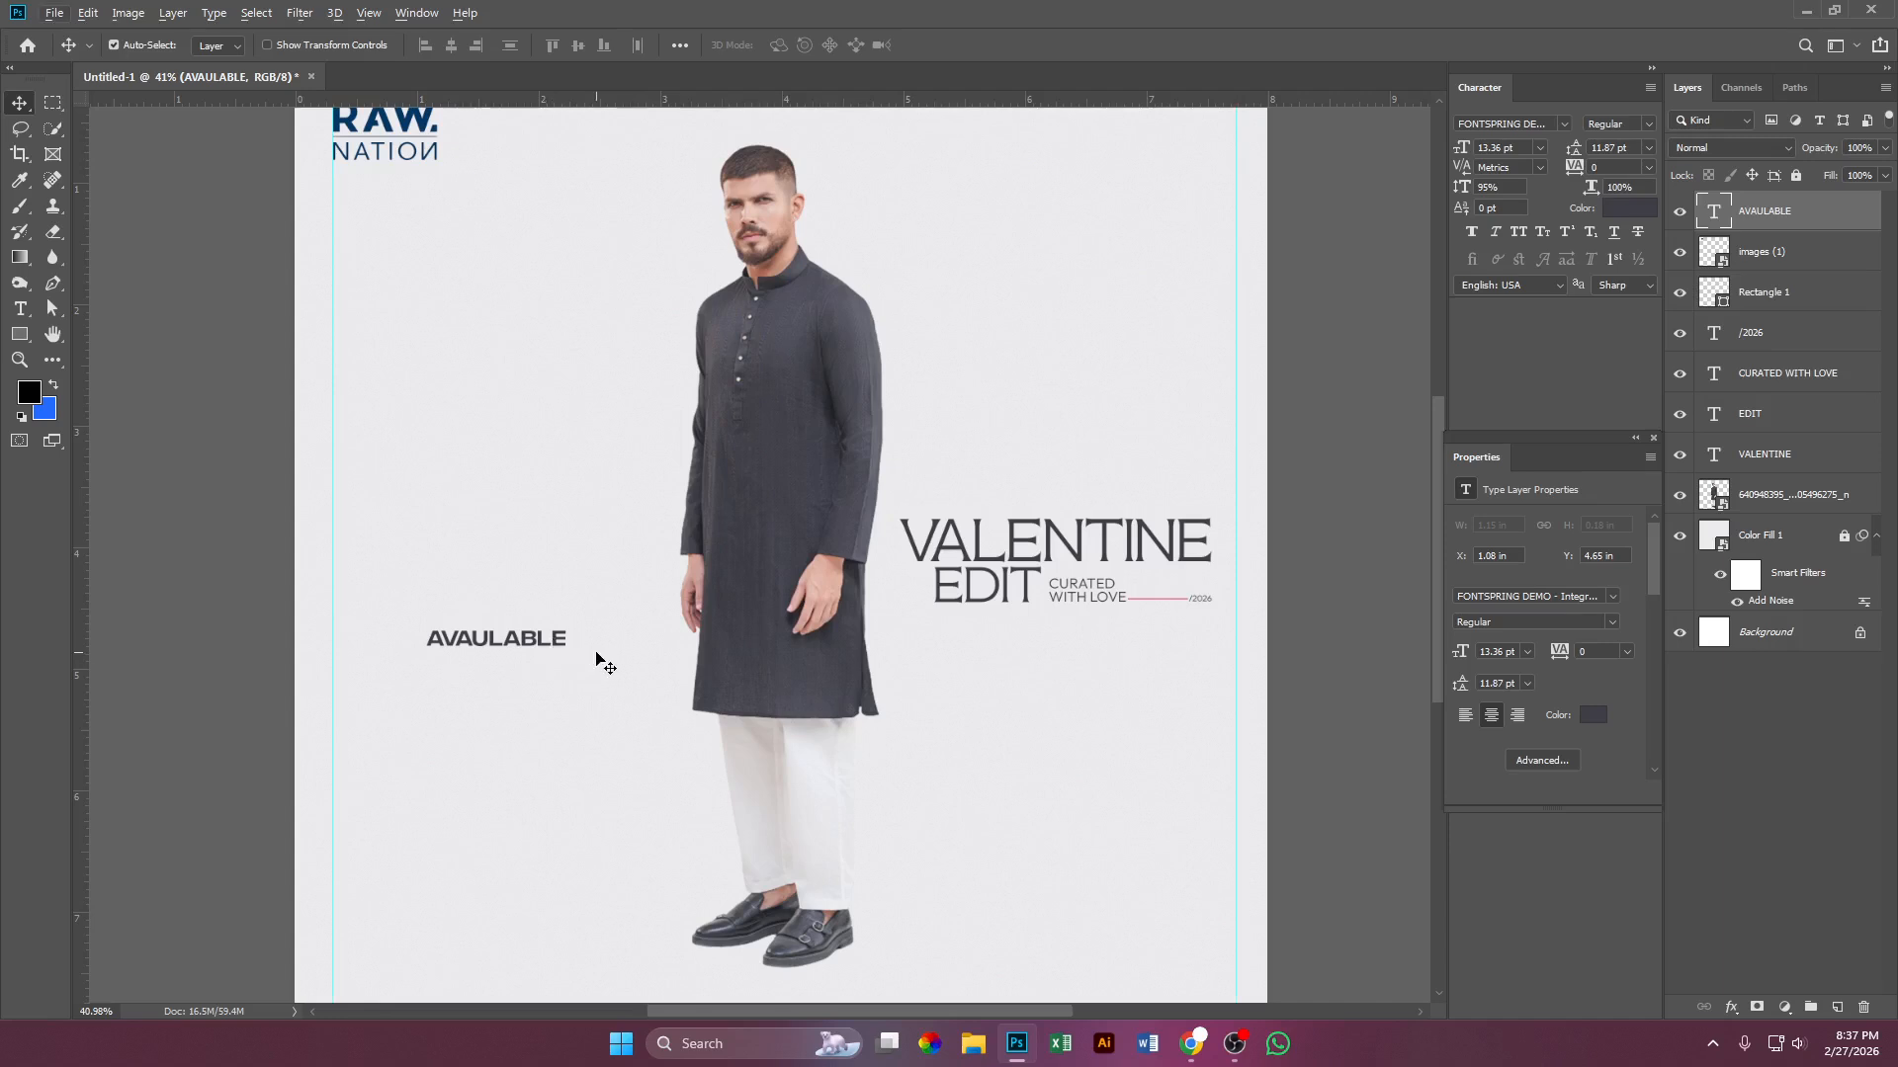
key(ctrl+t)
drag(570, 637, 508, 630)
key(Return)
Step: Correct the misspelled text beside the model so it reads "AVAILABLE"
key(t)
double_click(524, 629)
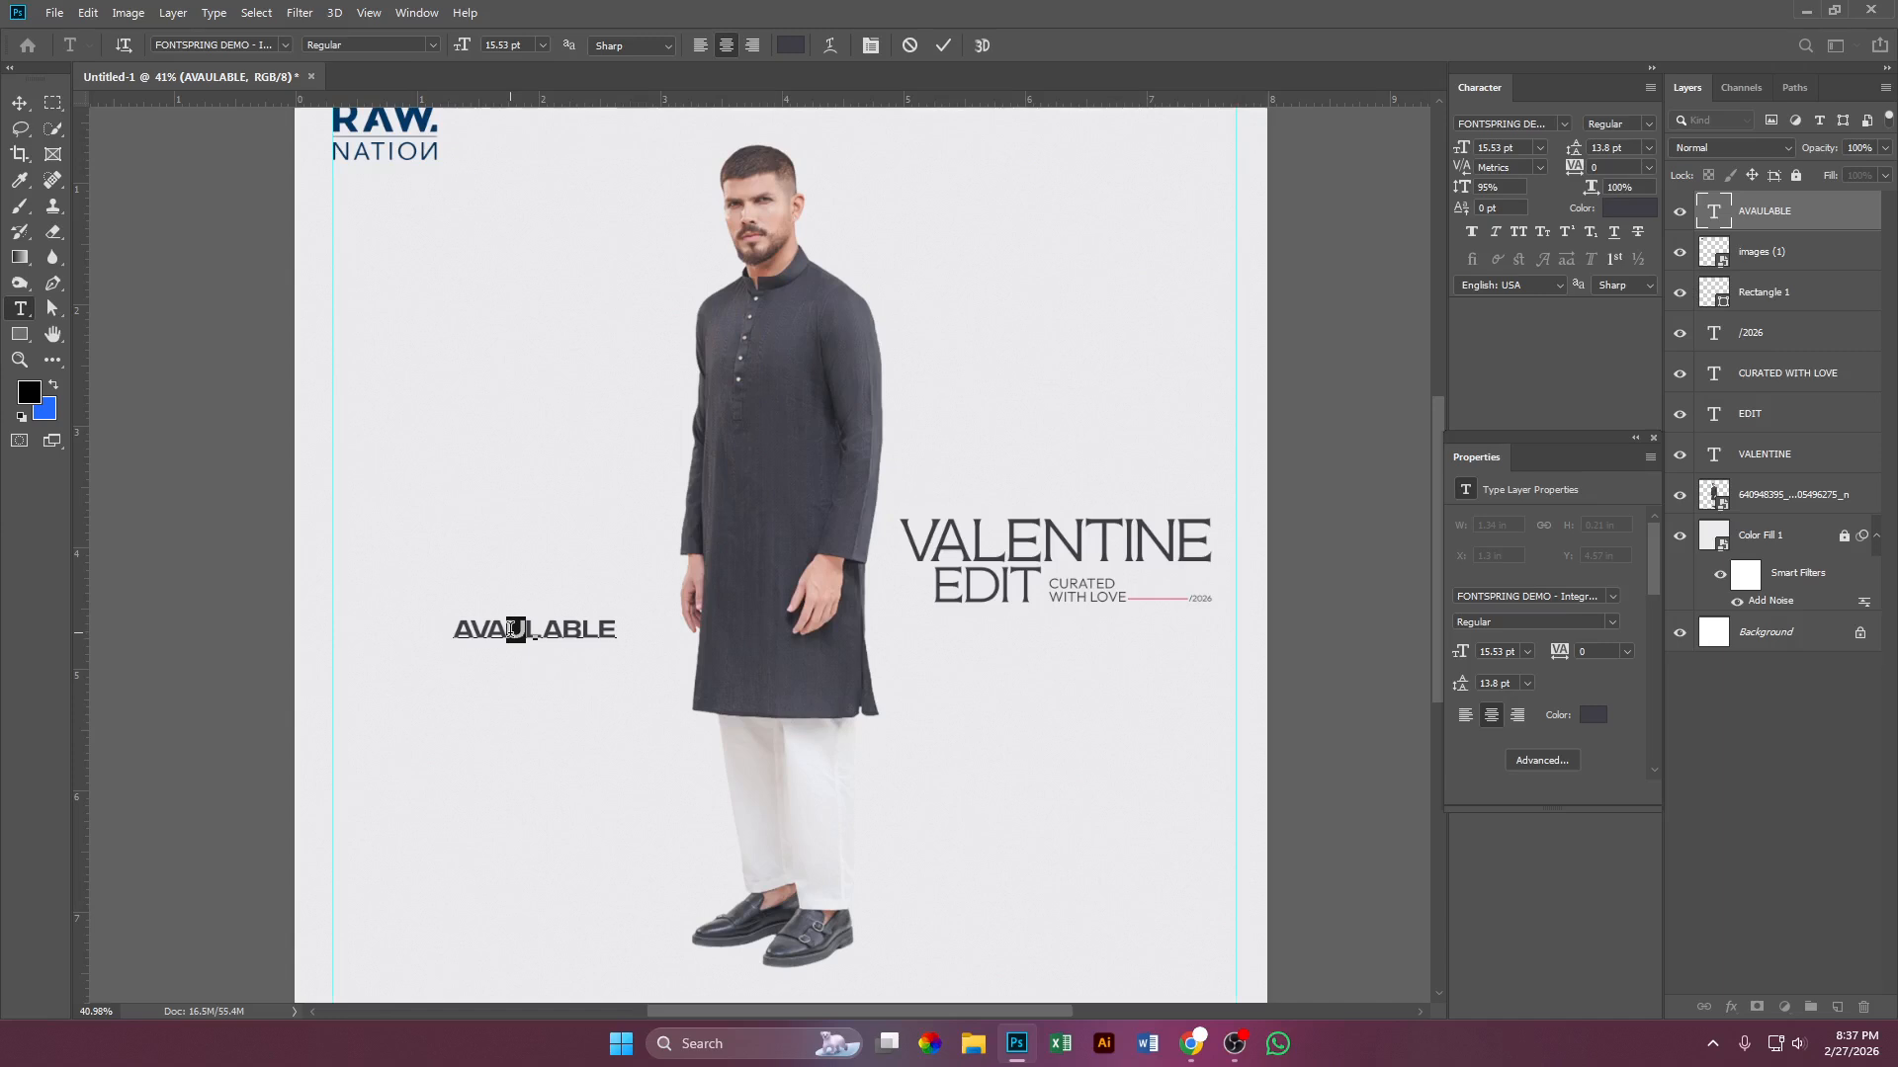
text(I)
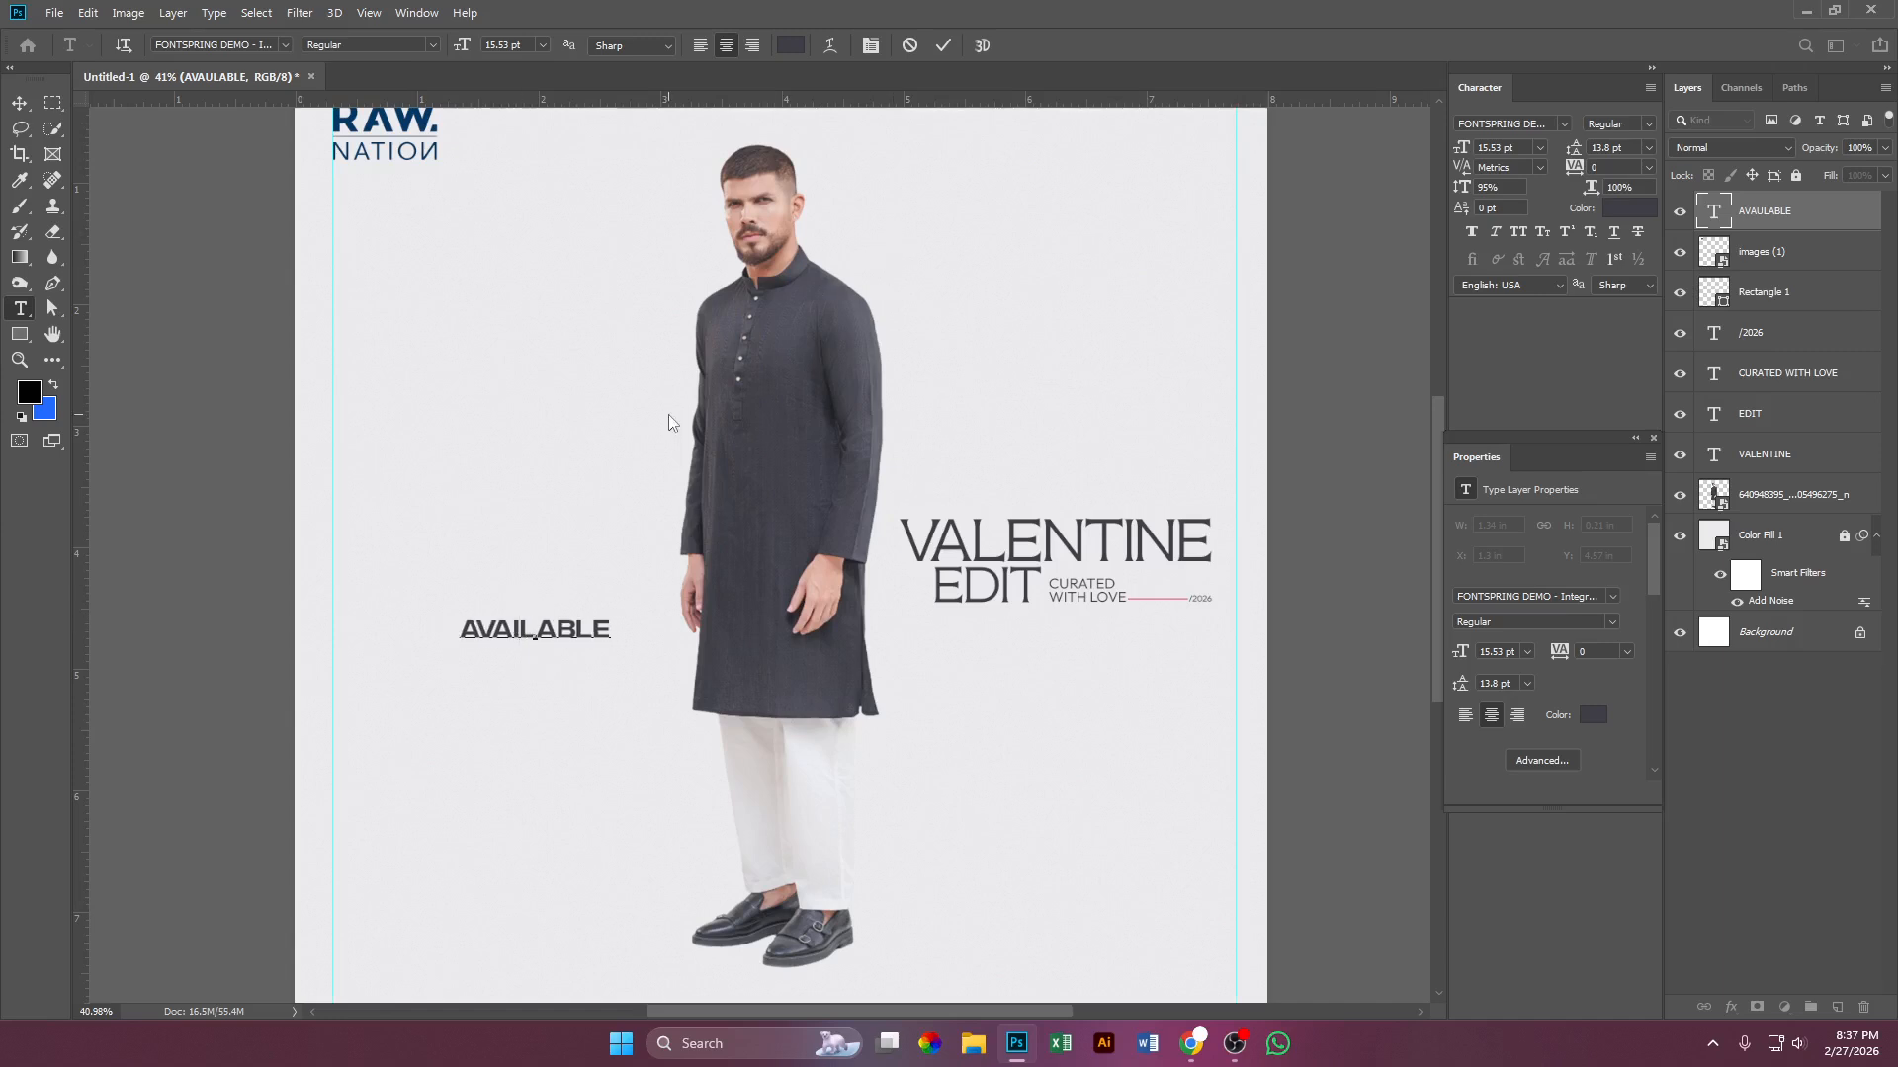
click(934, 52)
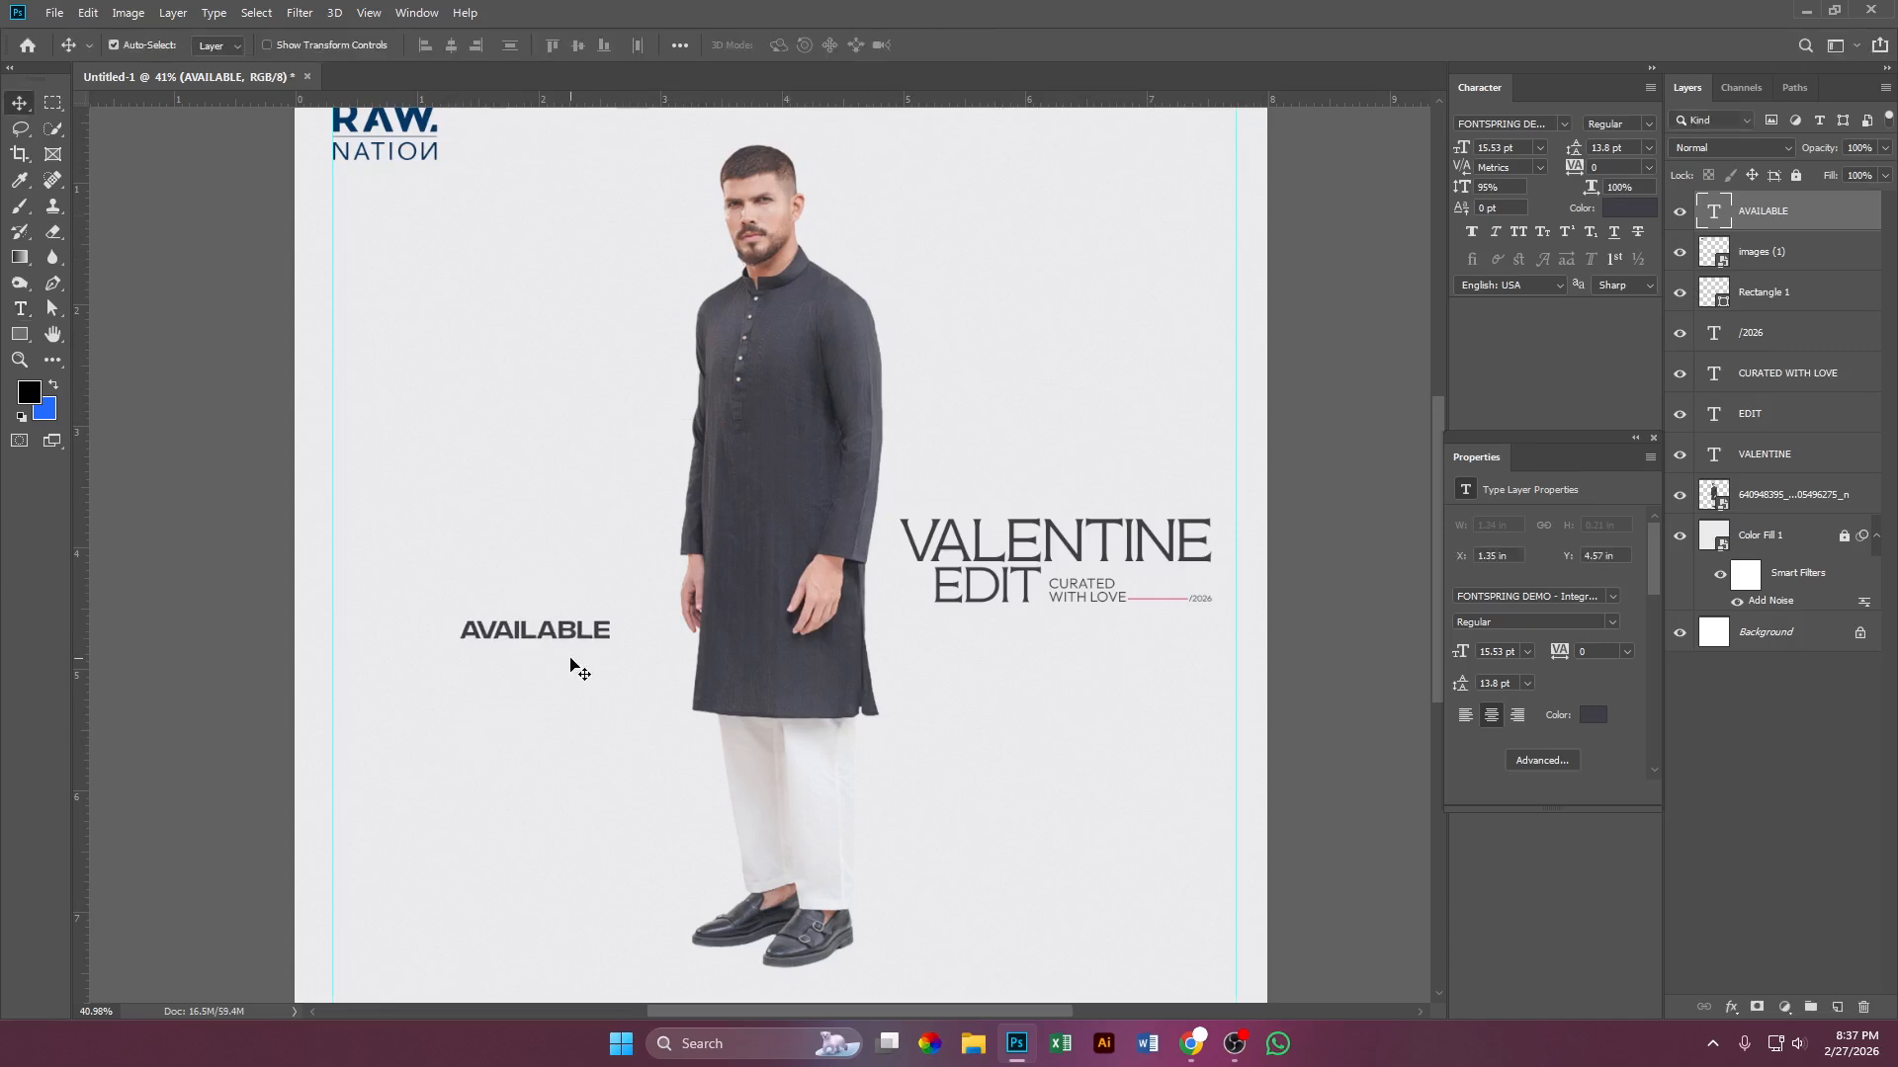
Step: Add a text line reading "IN STORE AND ONLINE" in the empty area below the AVAILABLE text
click(455, 791)
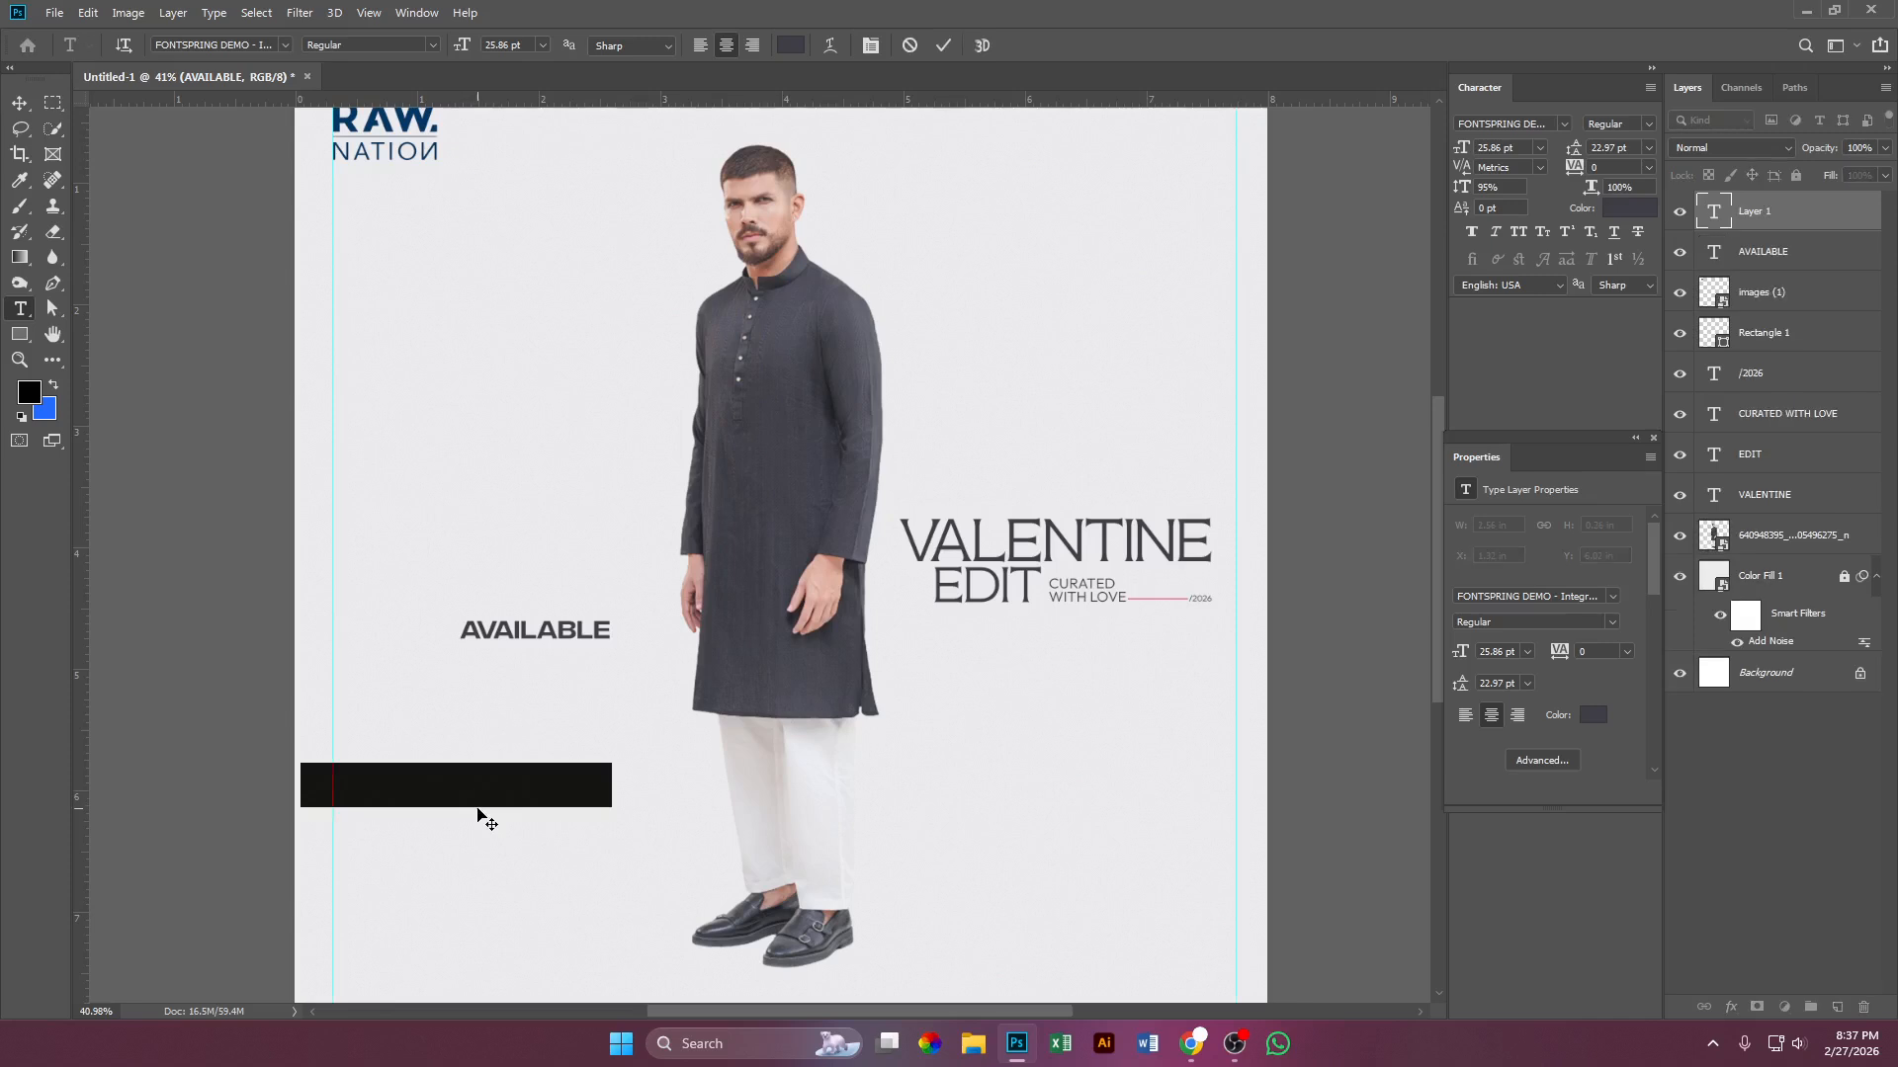
text(IN)
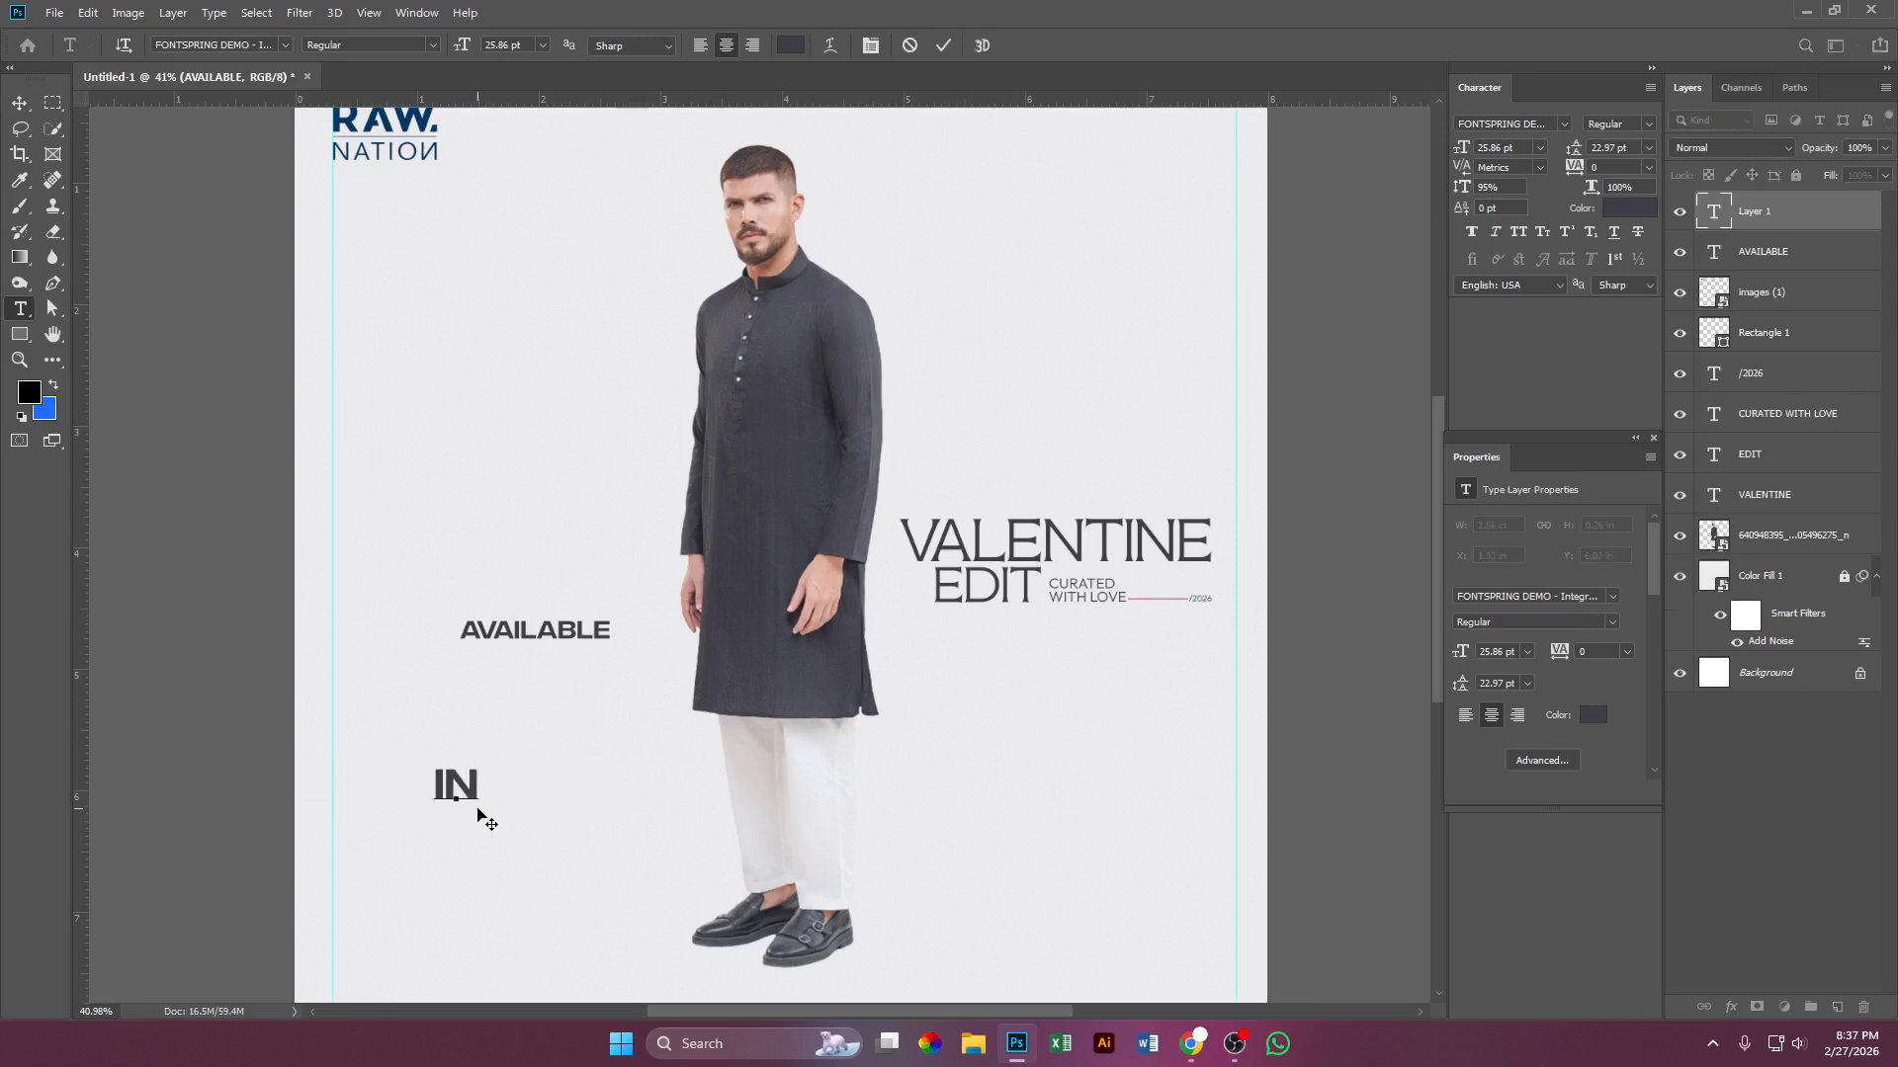
text( SHORE)
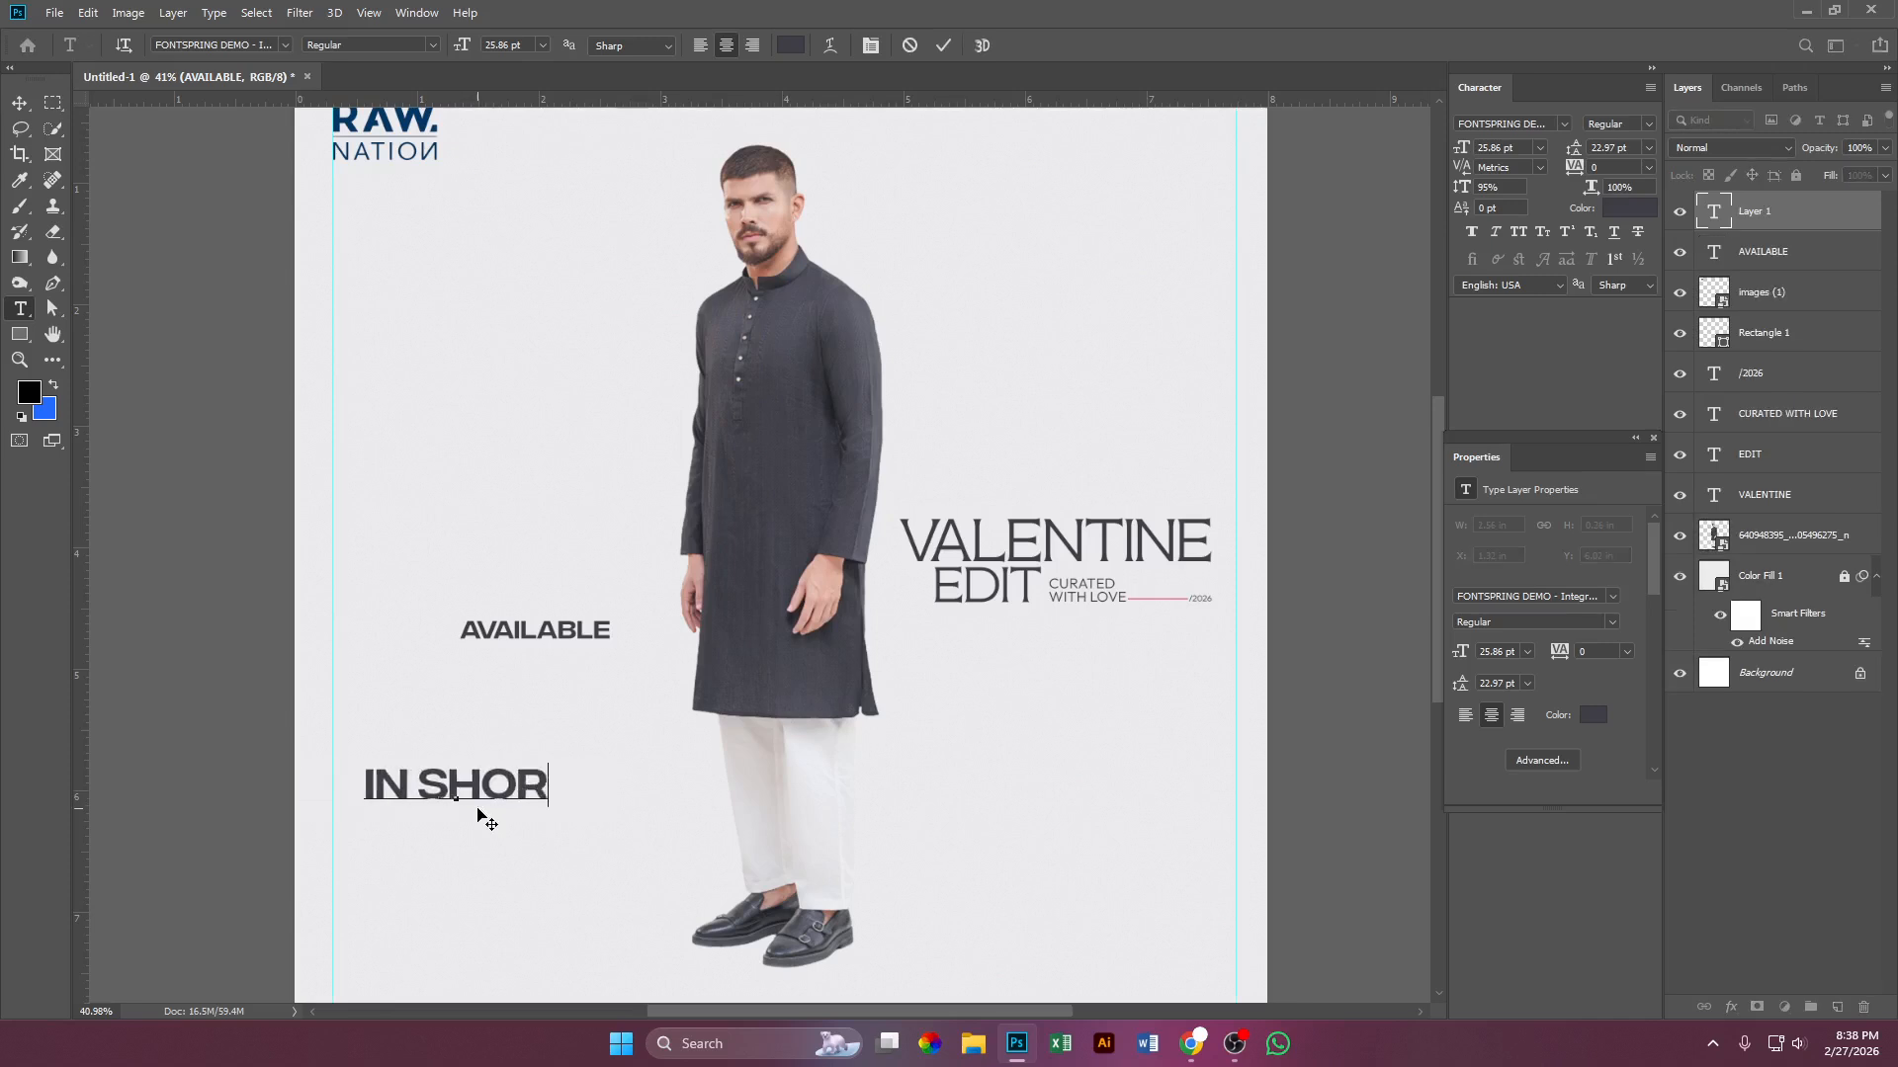
key(BackSpace)
key(BackSpace)
key(BackSpace)
key(BackSpace)
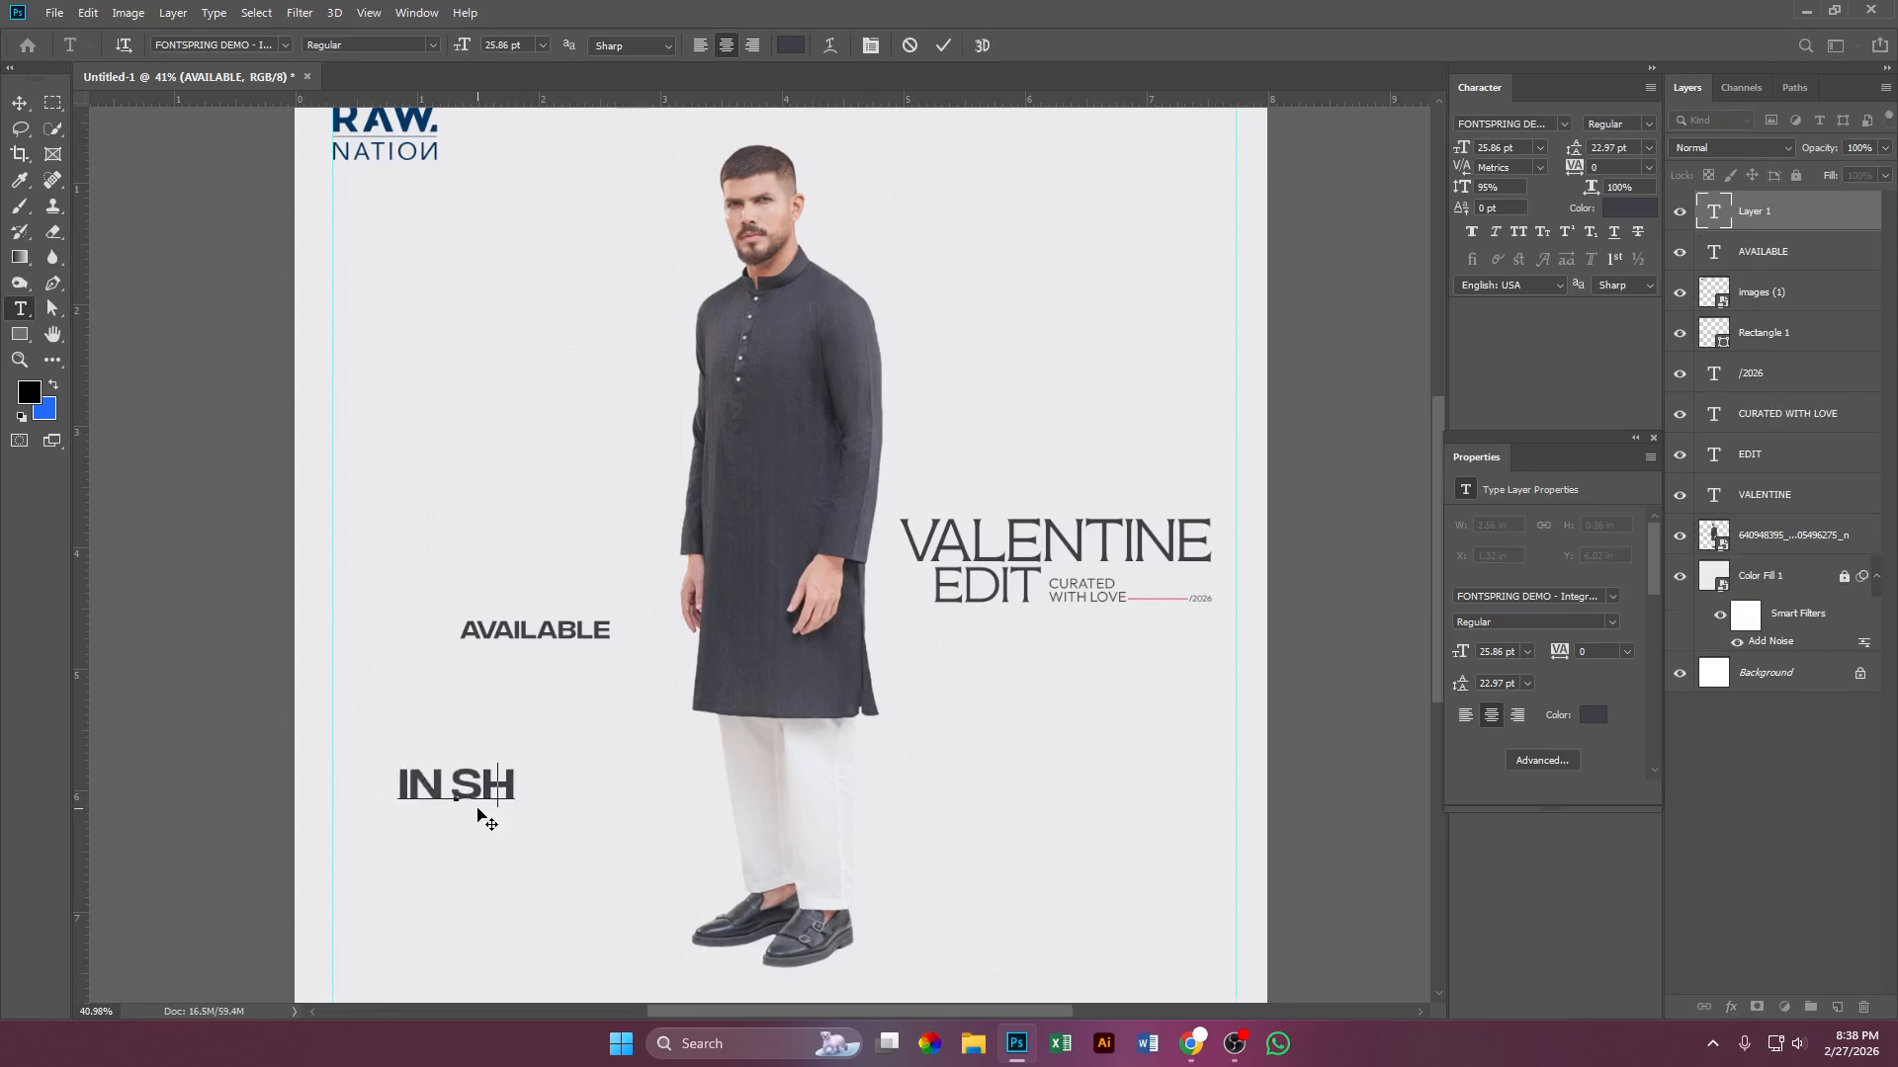
text(TORE)
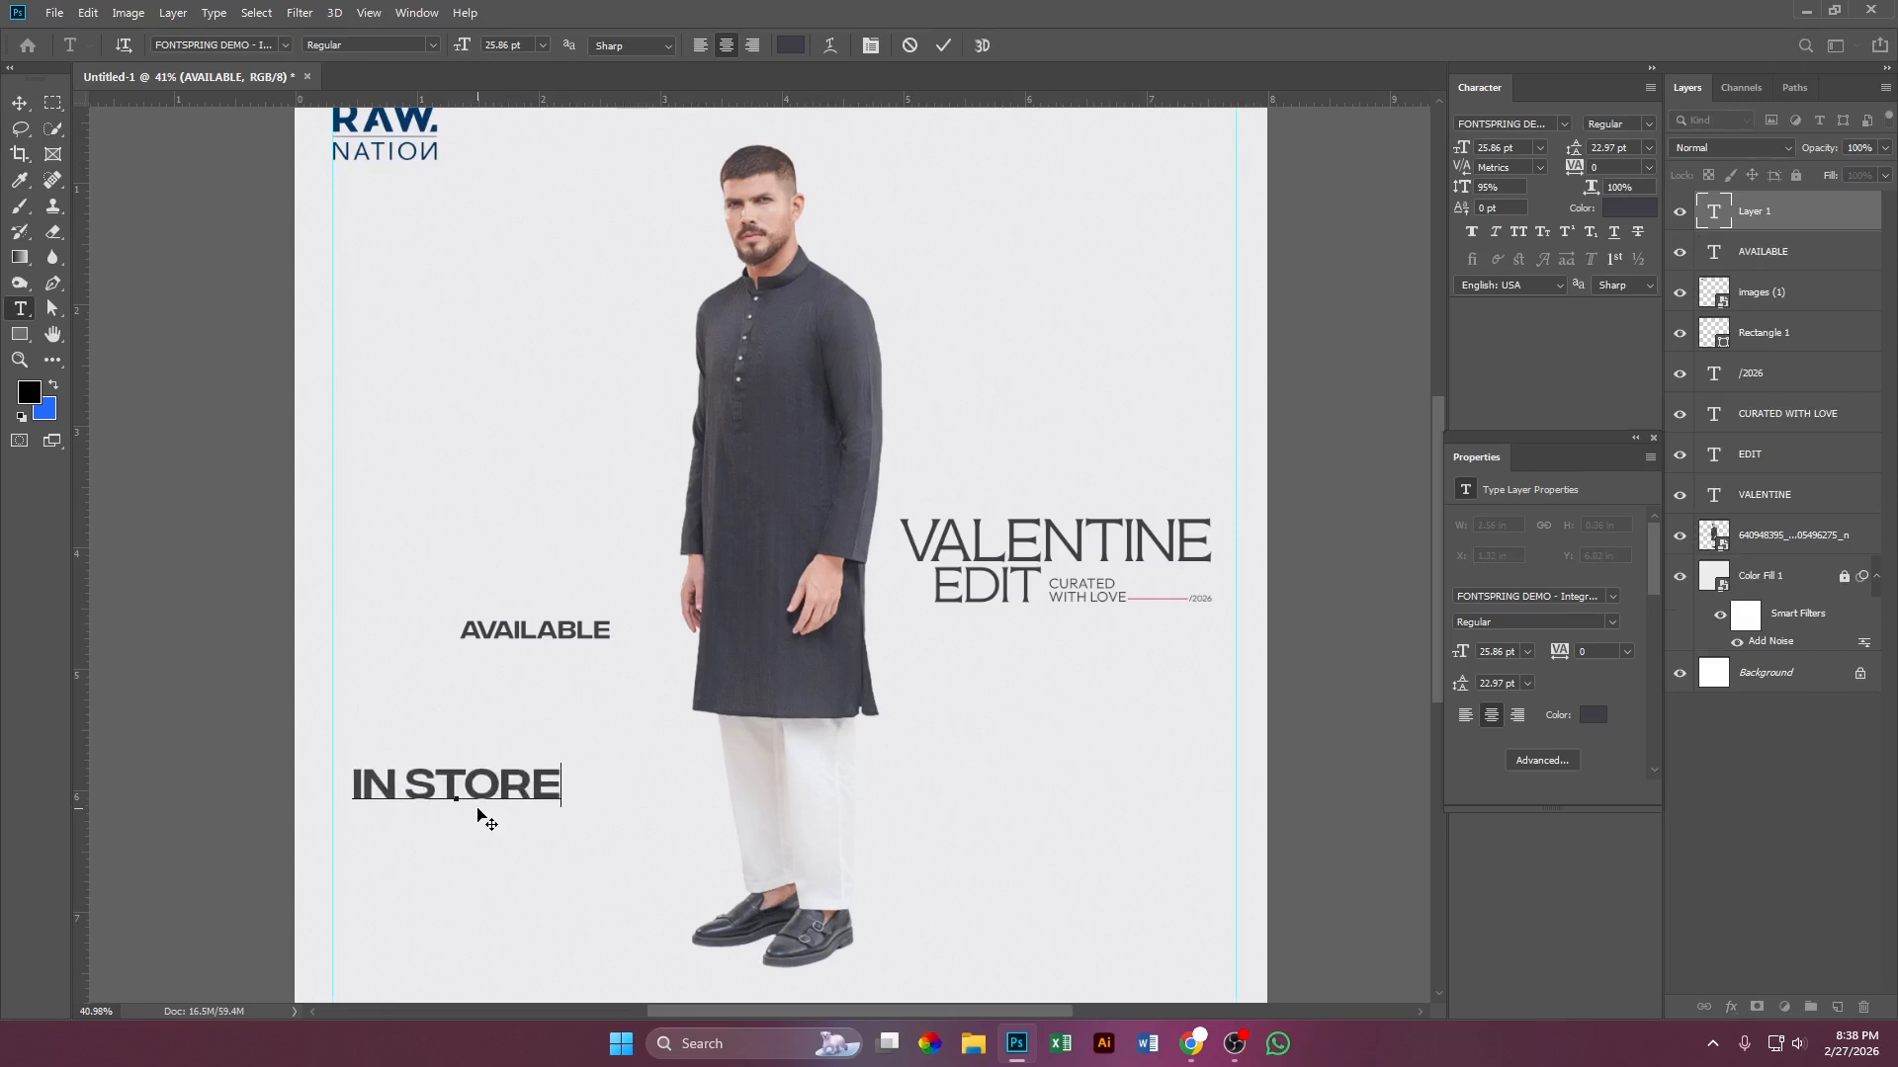
text( AND)
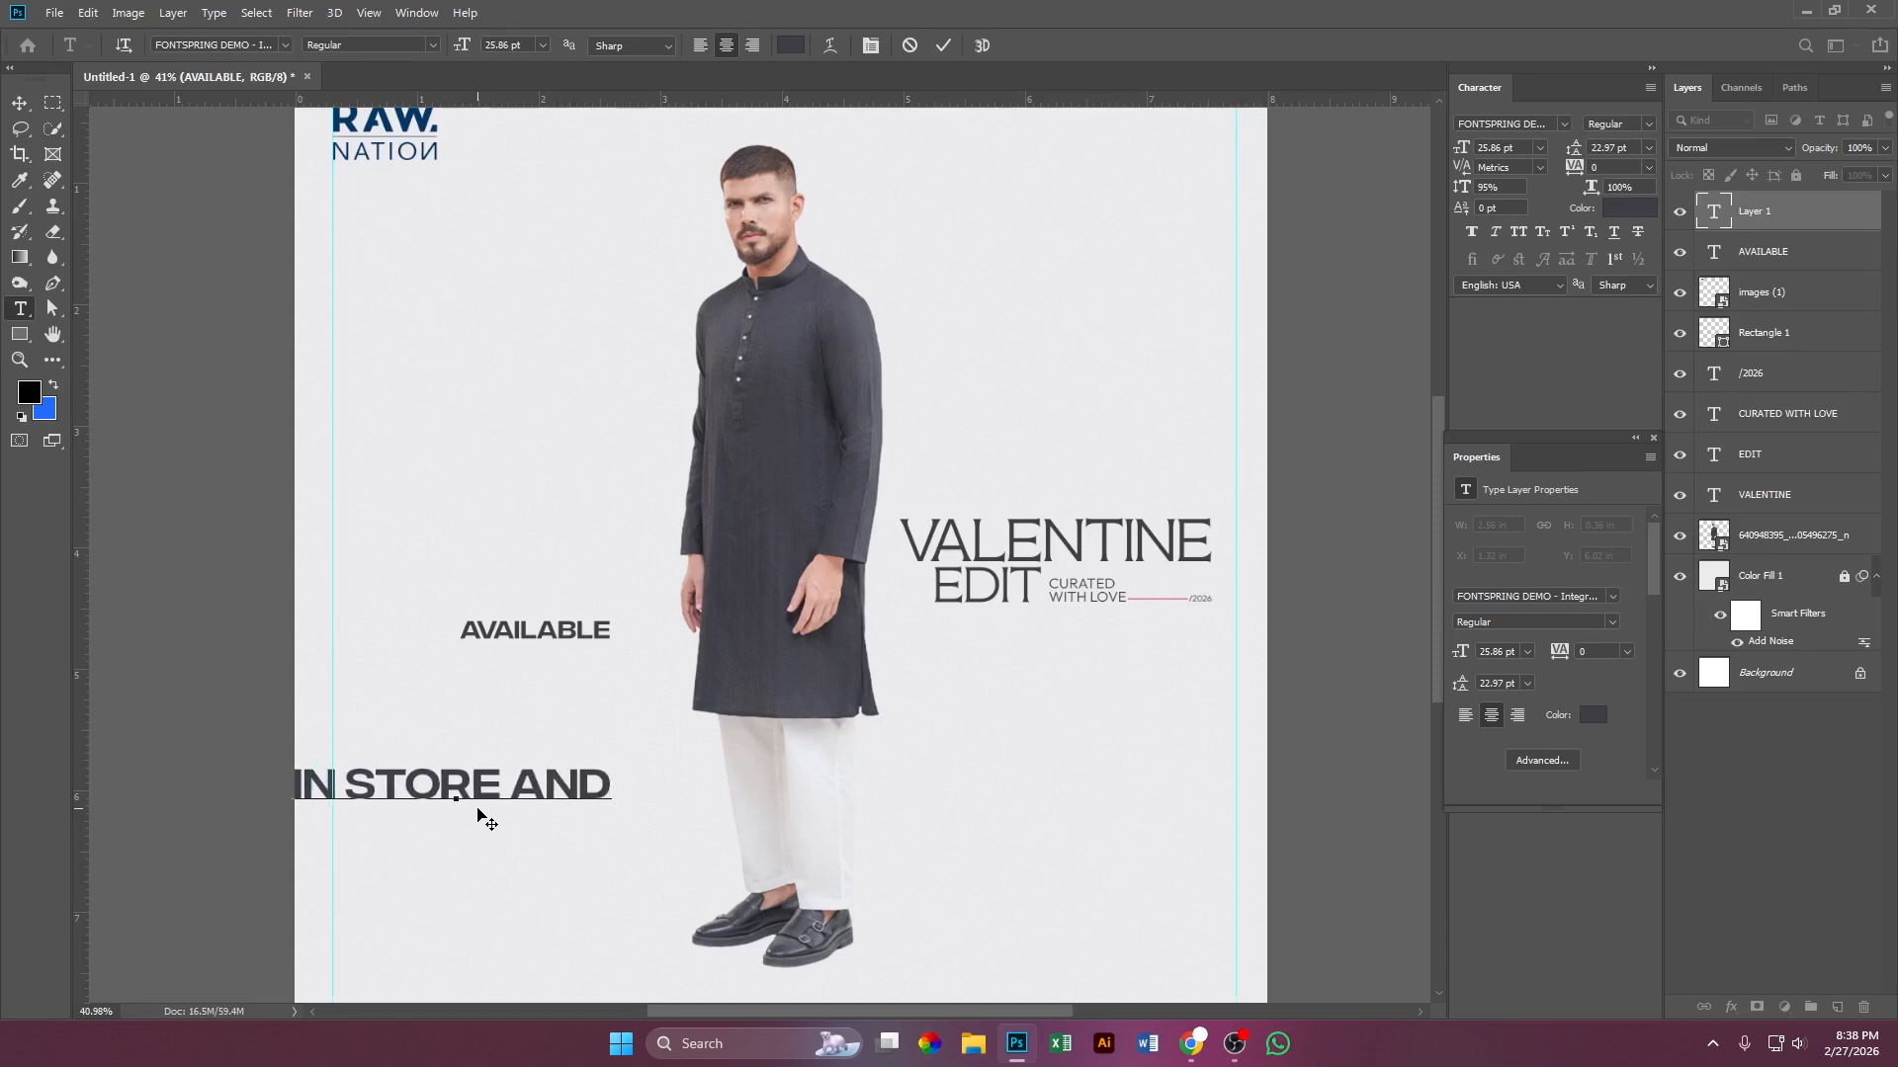
text( ONLINE)
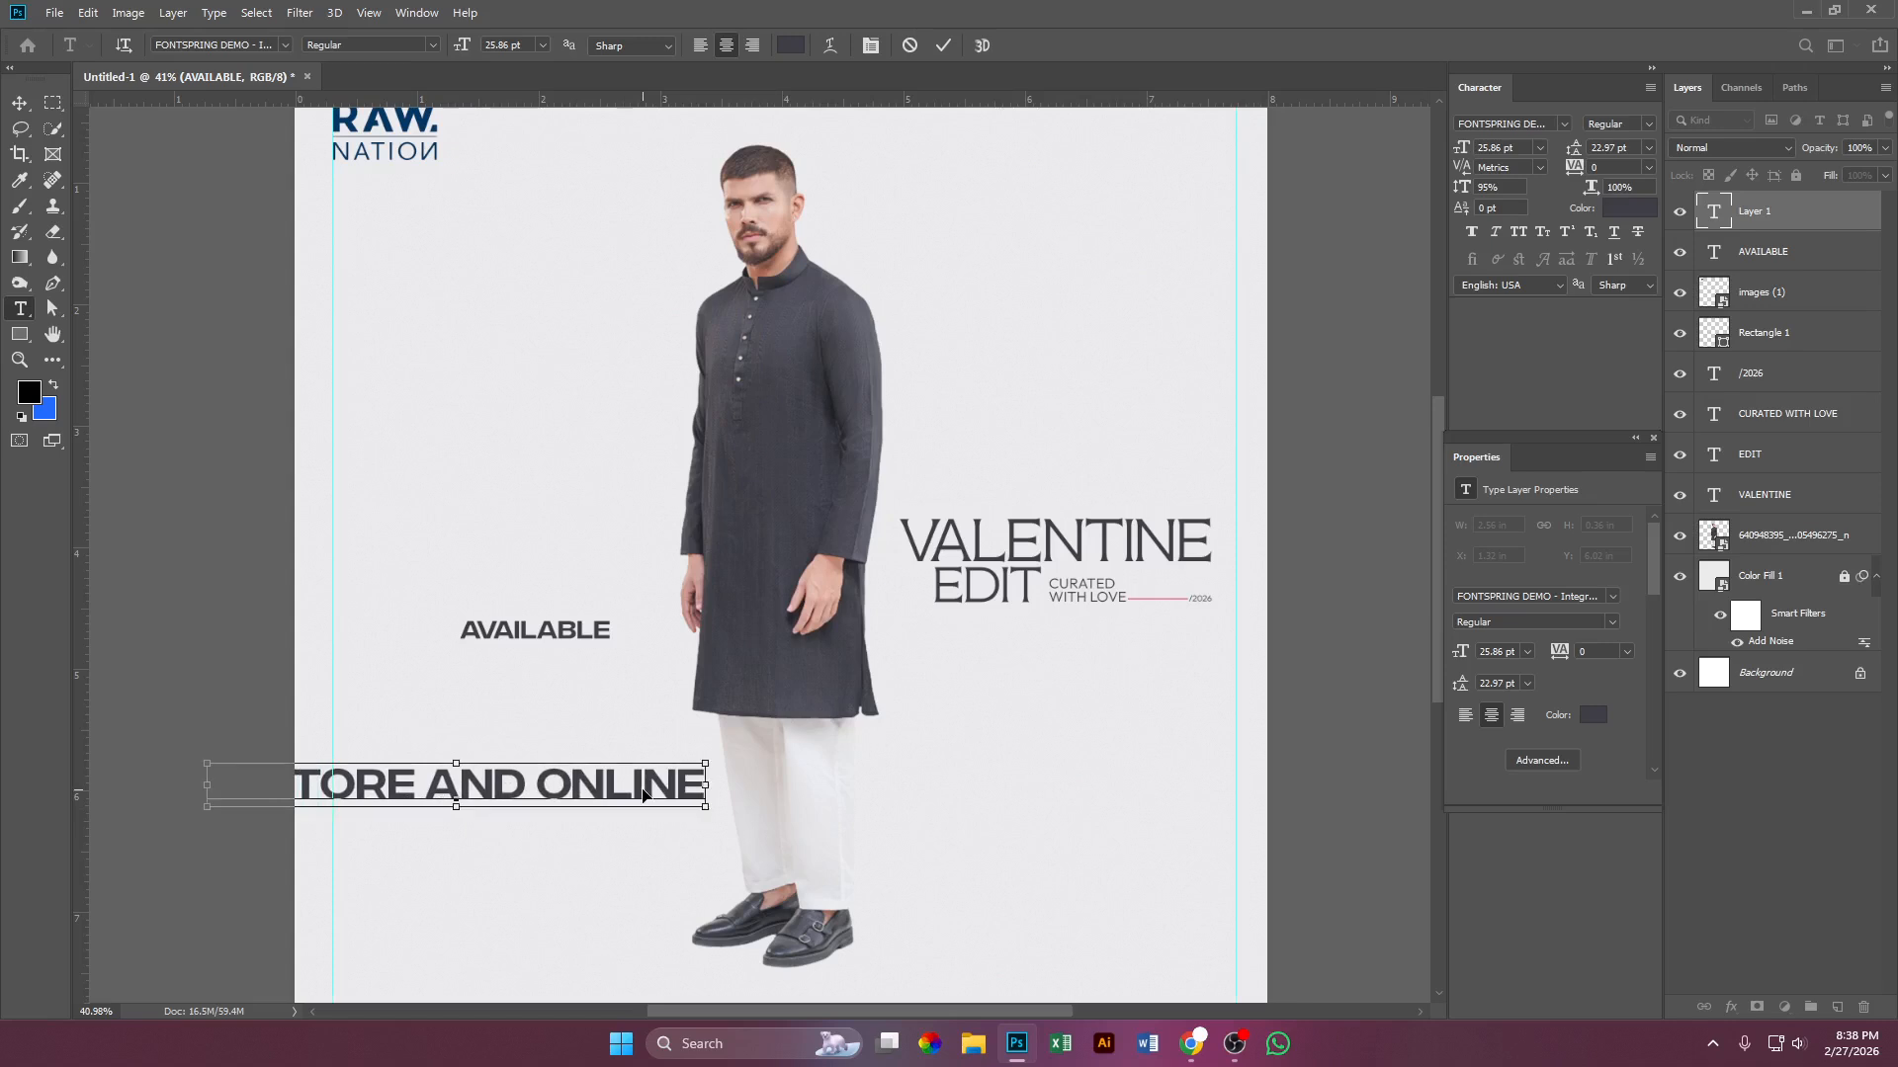
Step: Change the font of the whole IN STORE AND ONLINE text to Agency FB
key(ctrl+a)
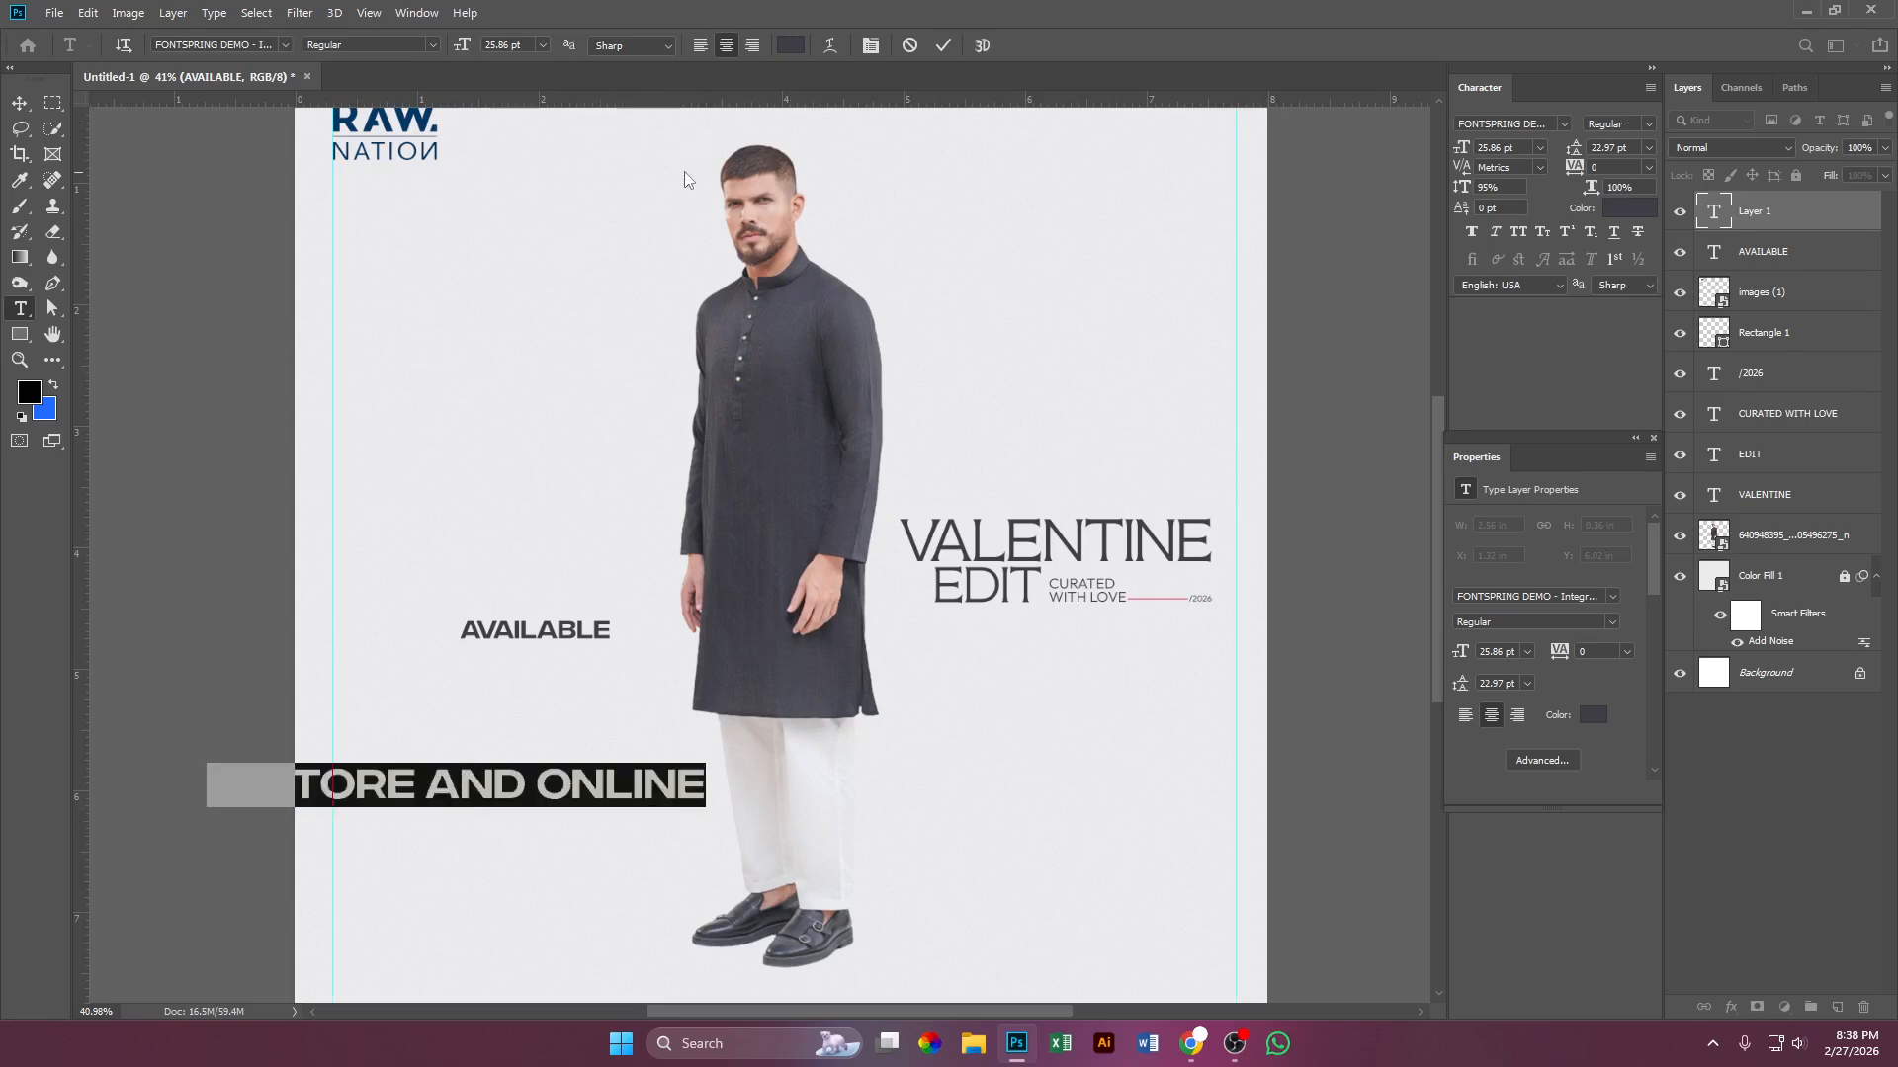
click(285, 44)
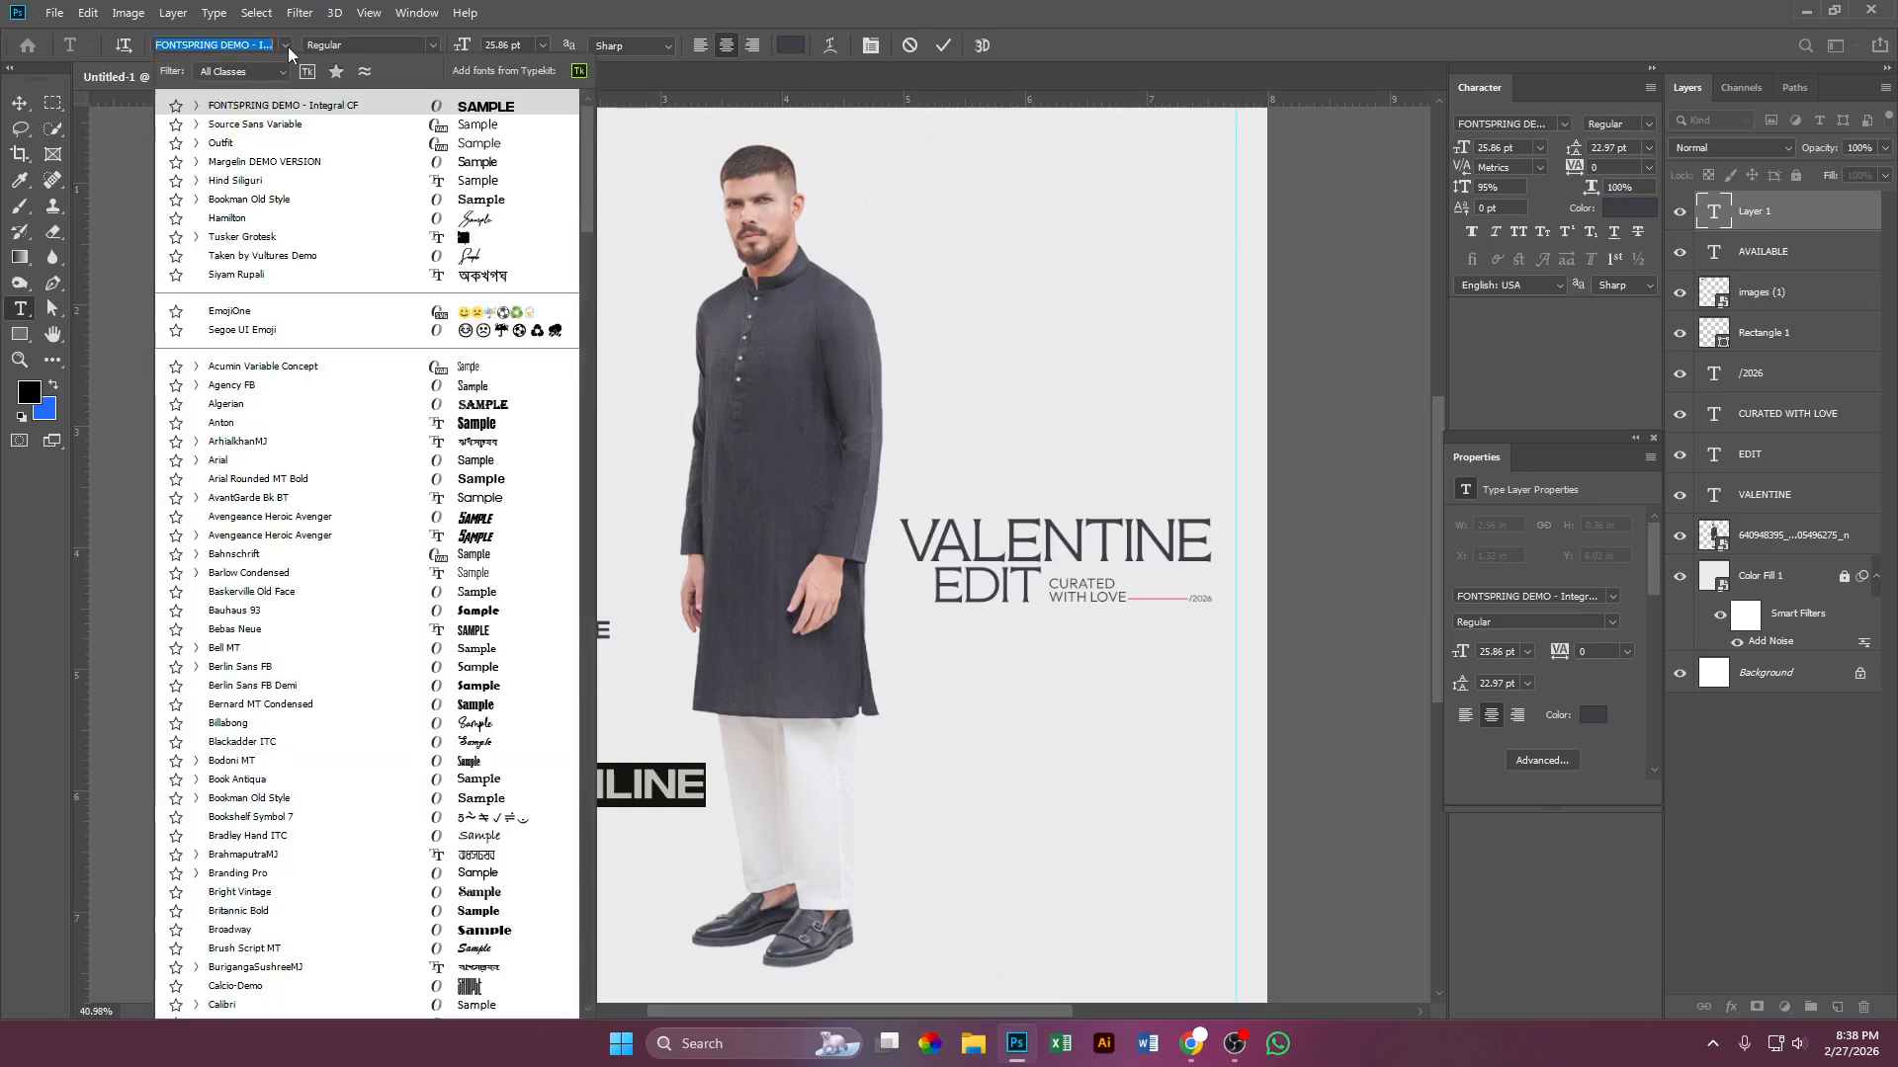
click(431, 387)
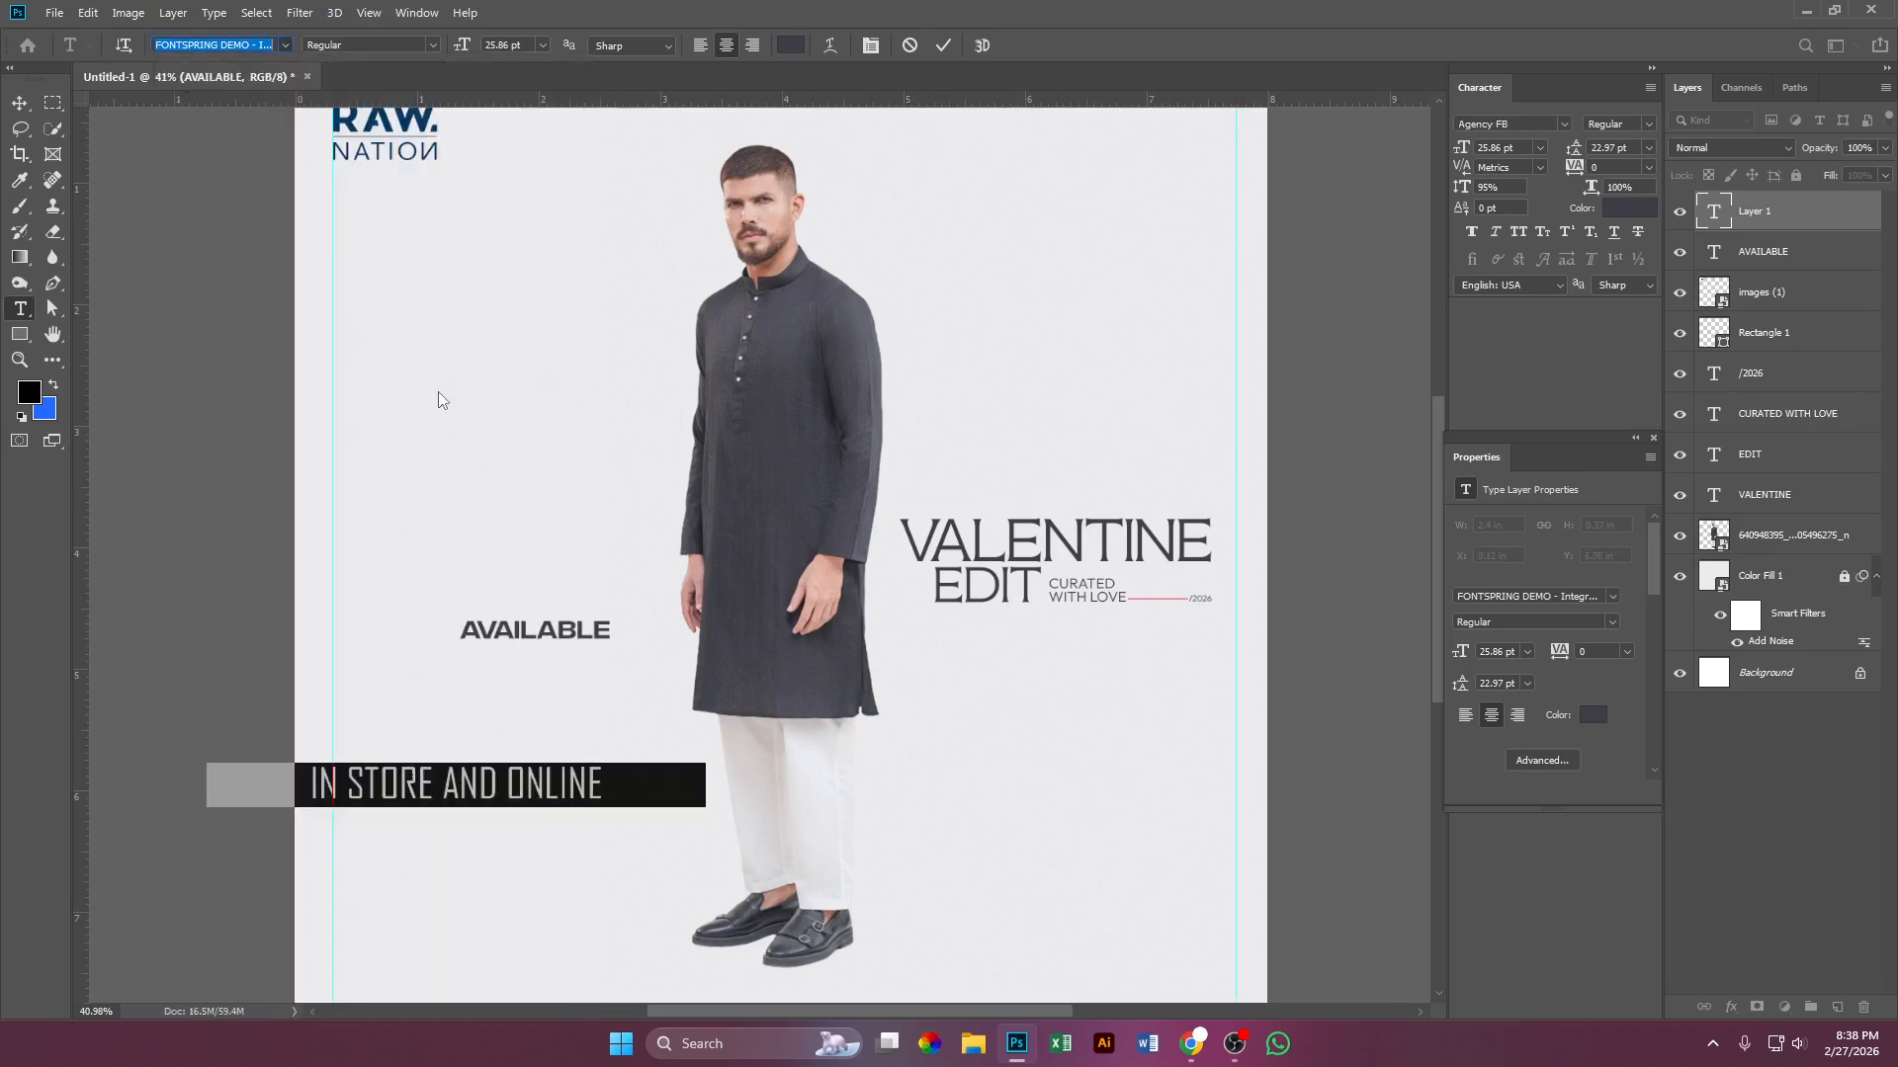
click(19, 103)
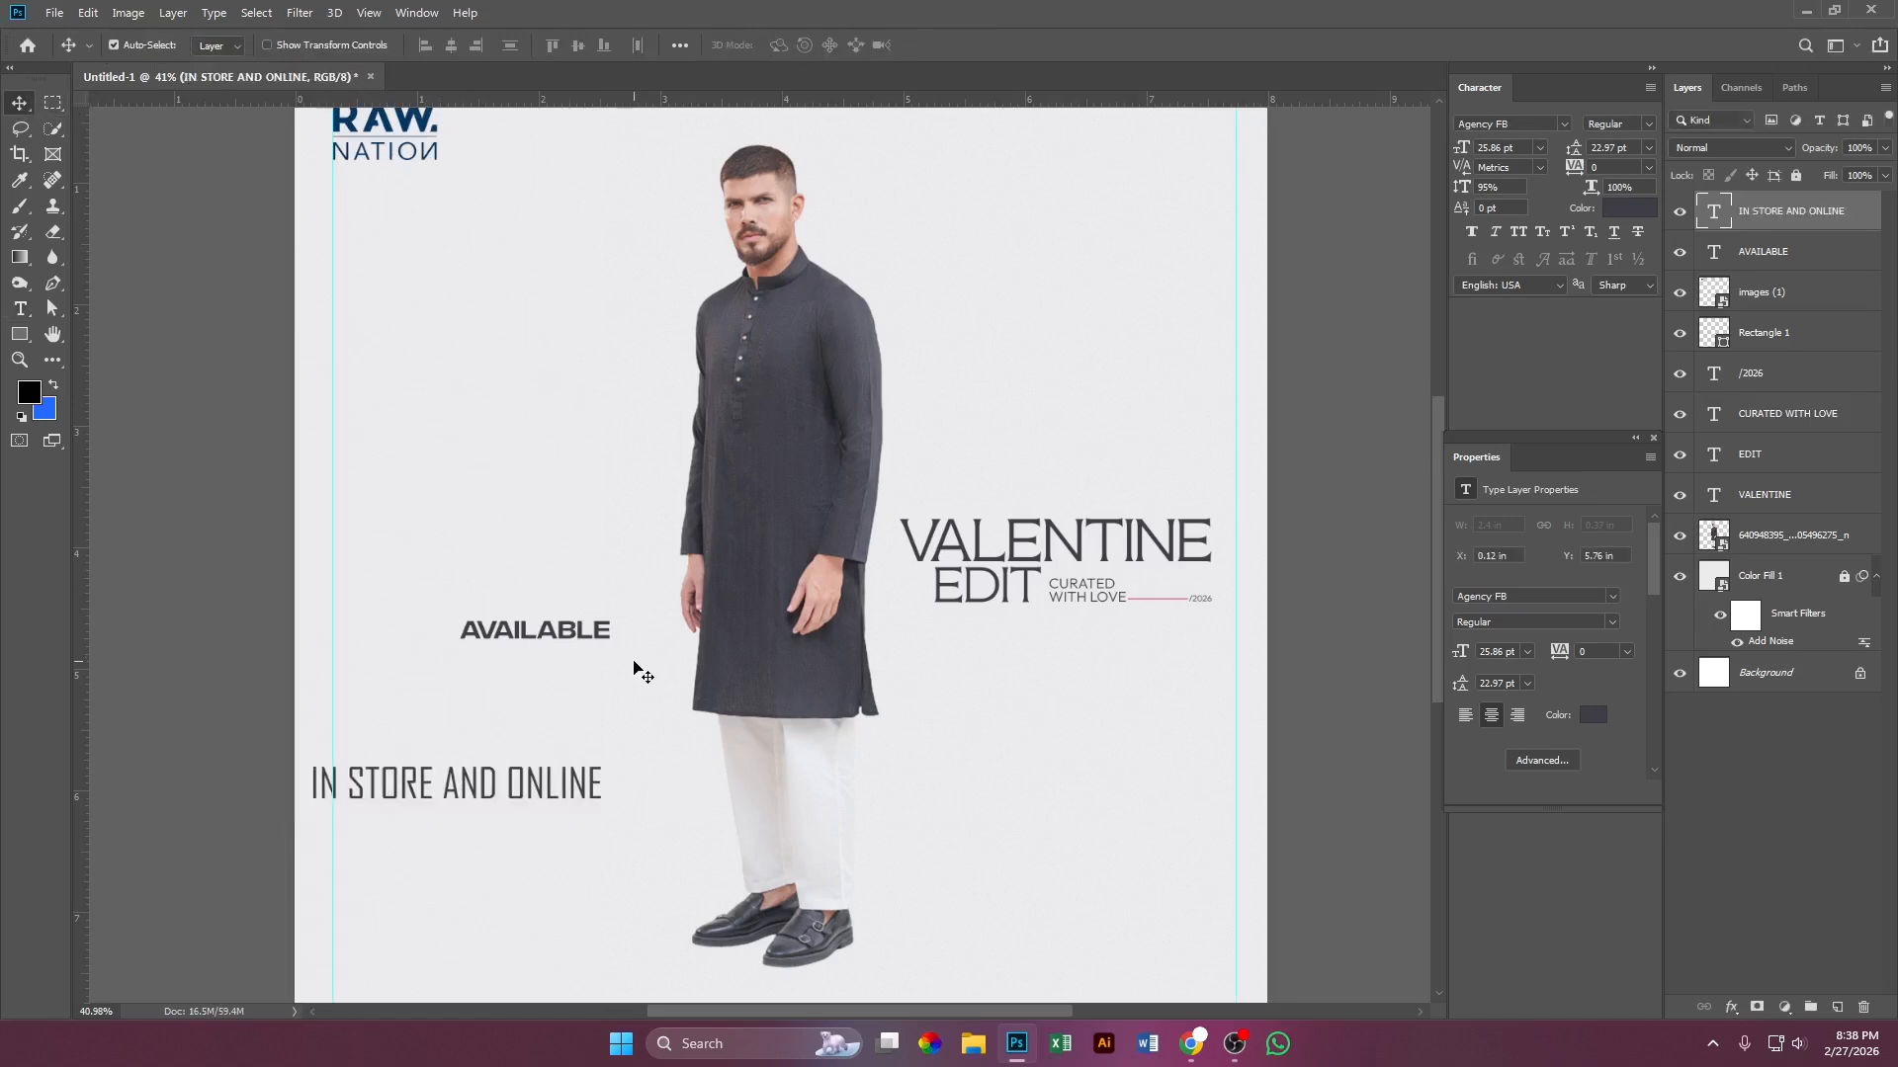
Step: Scale the IN STORE AND ONLINE text down to about 18.8 pt and place it directly beneath AVAILABLE, with their left edges aligned
key(ctrl+t)
drag(579, 787, 643, 682)
key(Return)
key(Up)
key(Up)
key(Up)
key(Up)
key(Up)
key(Up)
key(Up)
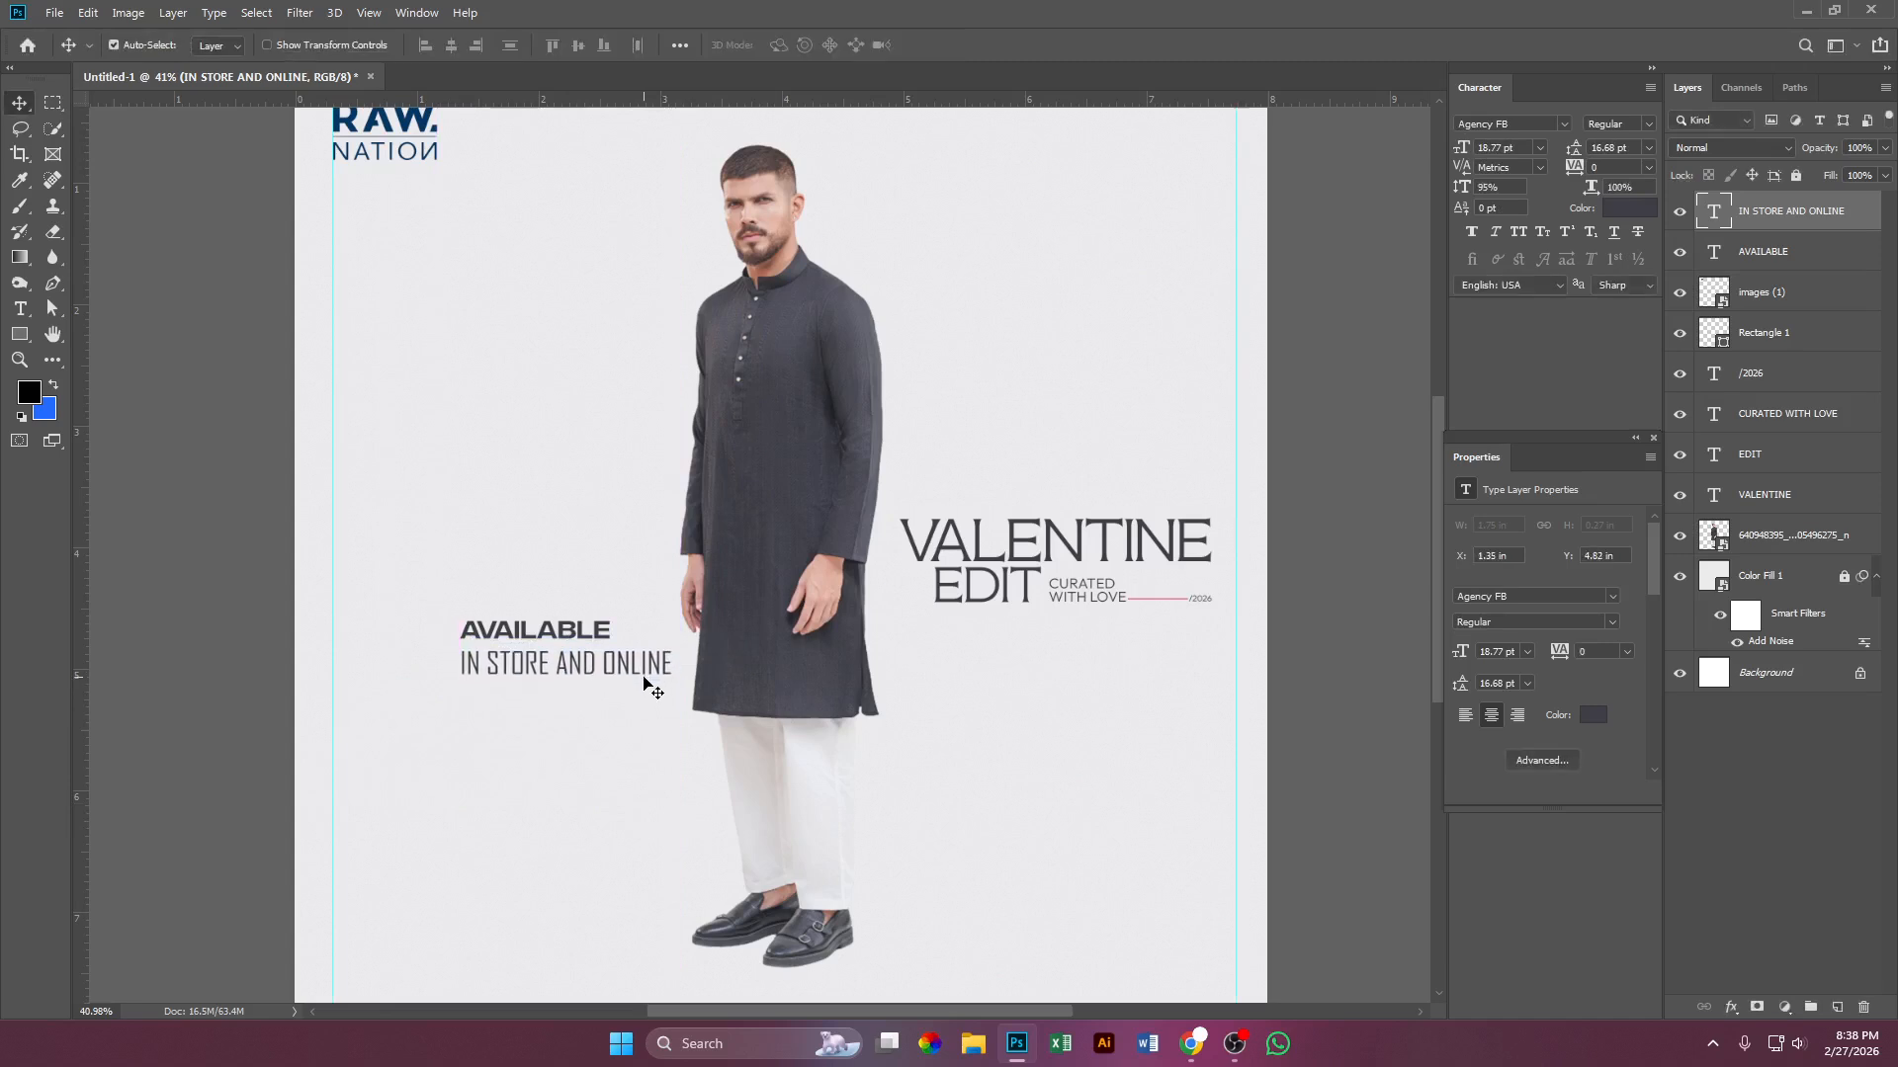
key(Up)
key(Up)
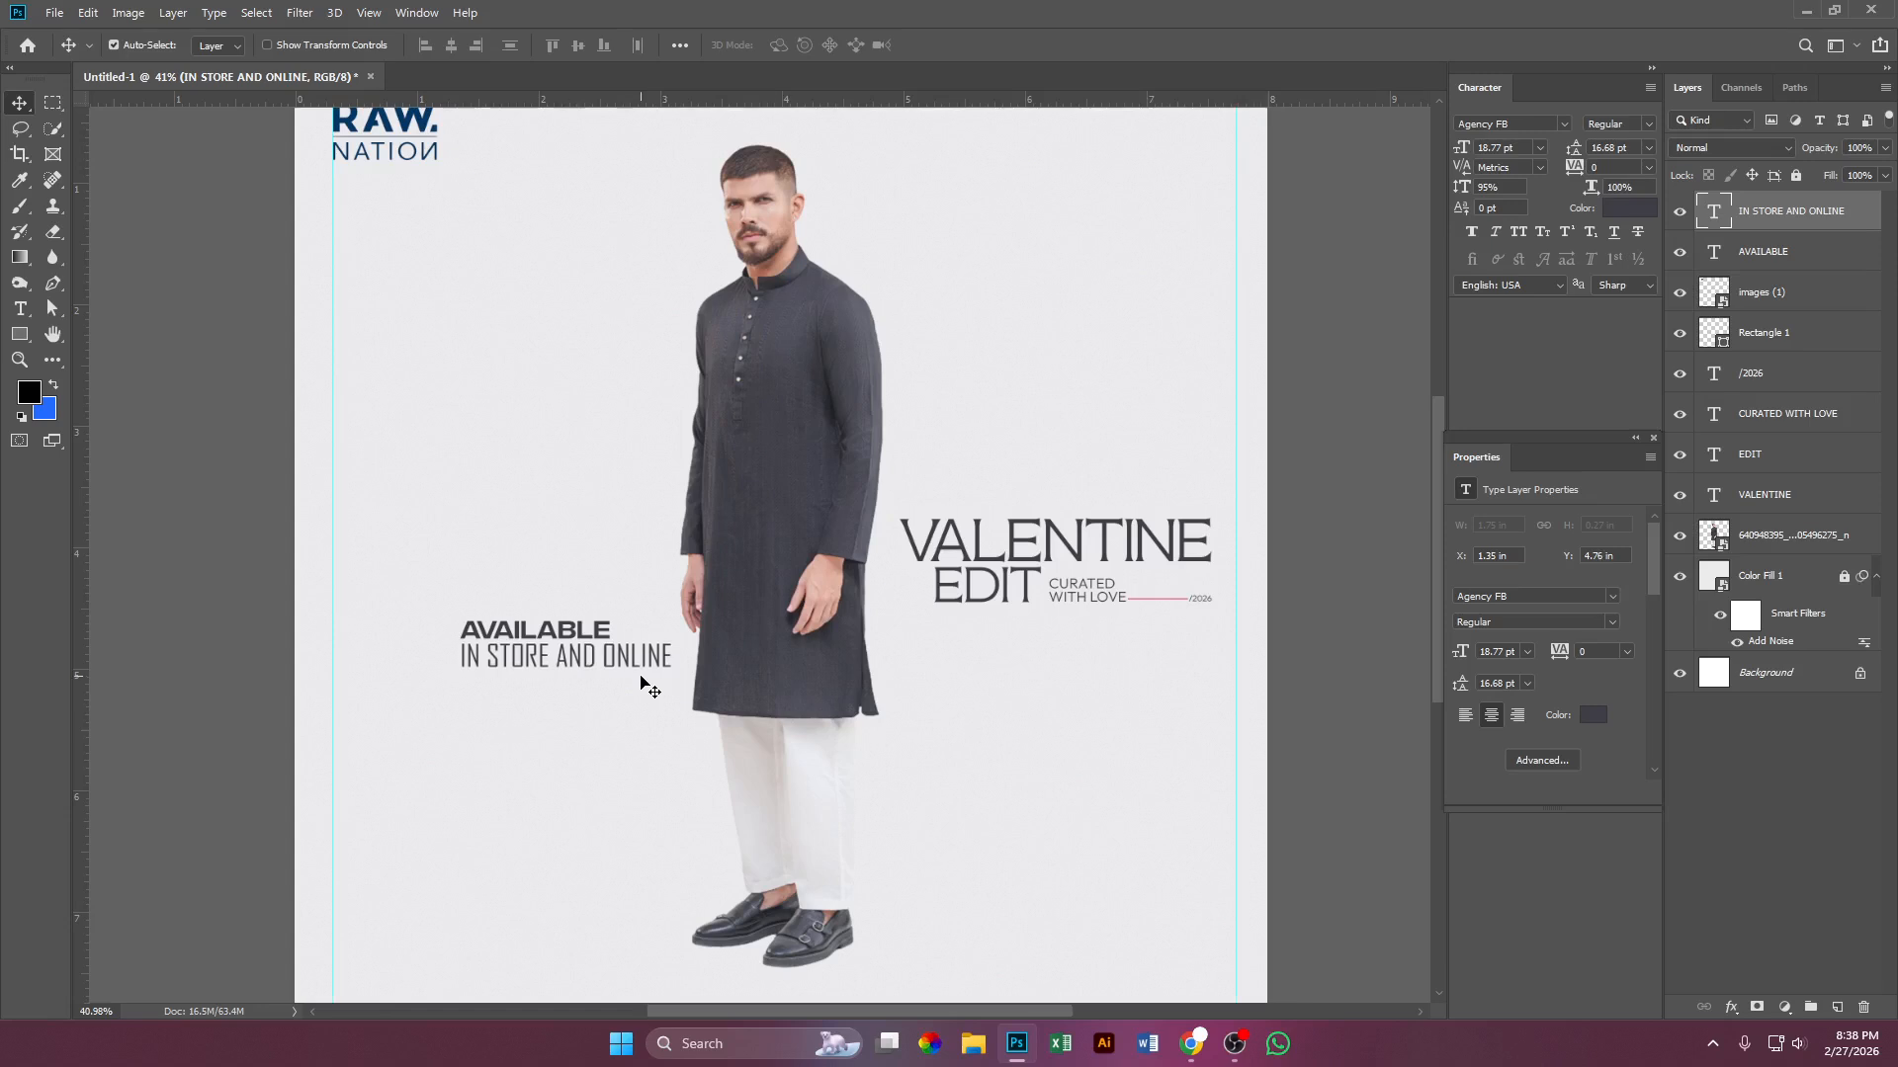
key(Up)
Step: Make the IN STORE AND ONLINE text Bold and shift both text lines slightly away from the model, keeping their left edges aligned
click(1645, 125)
click(1621, 168)
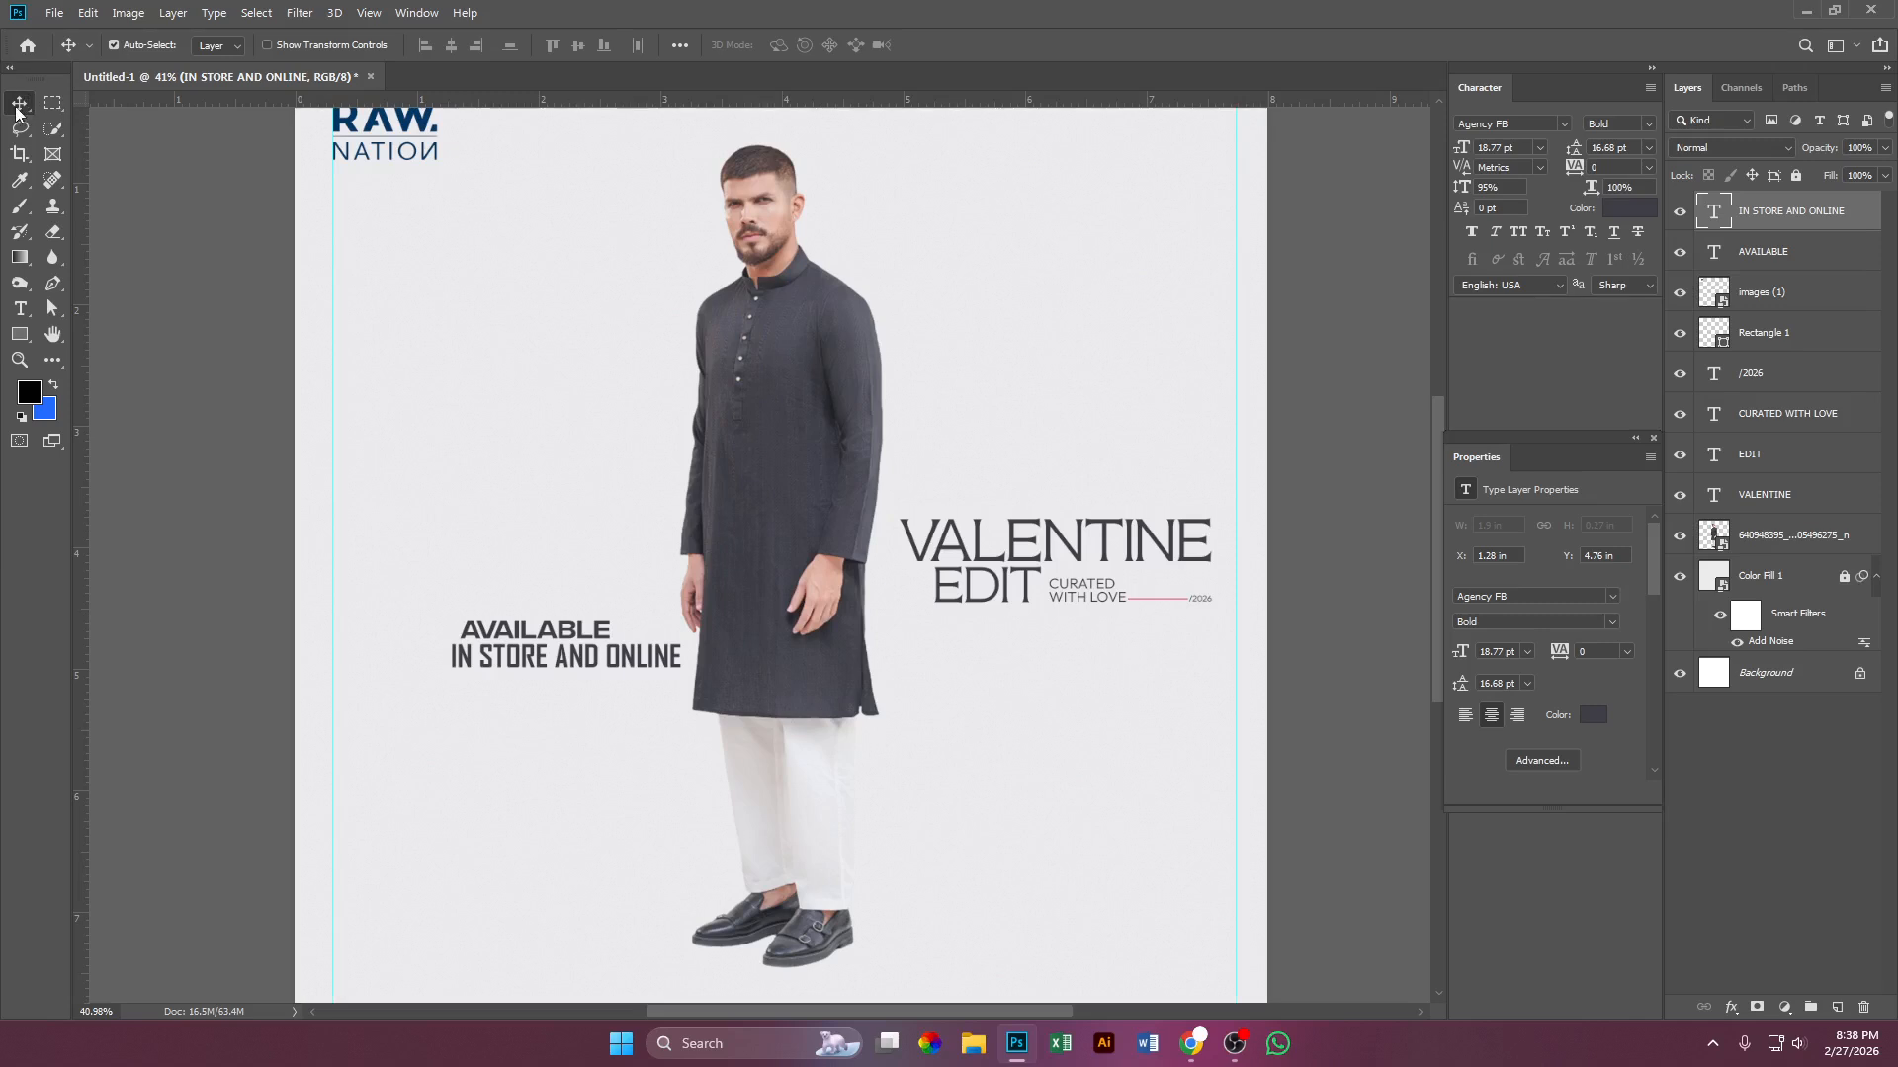
drag(599, 661, 542, 632)
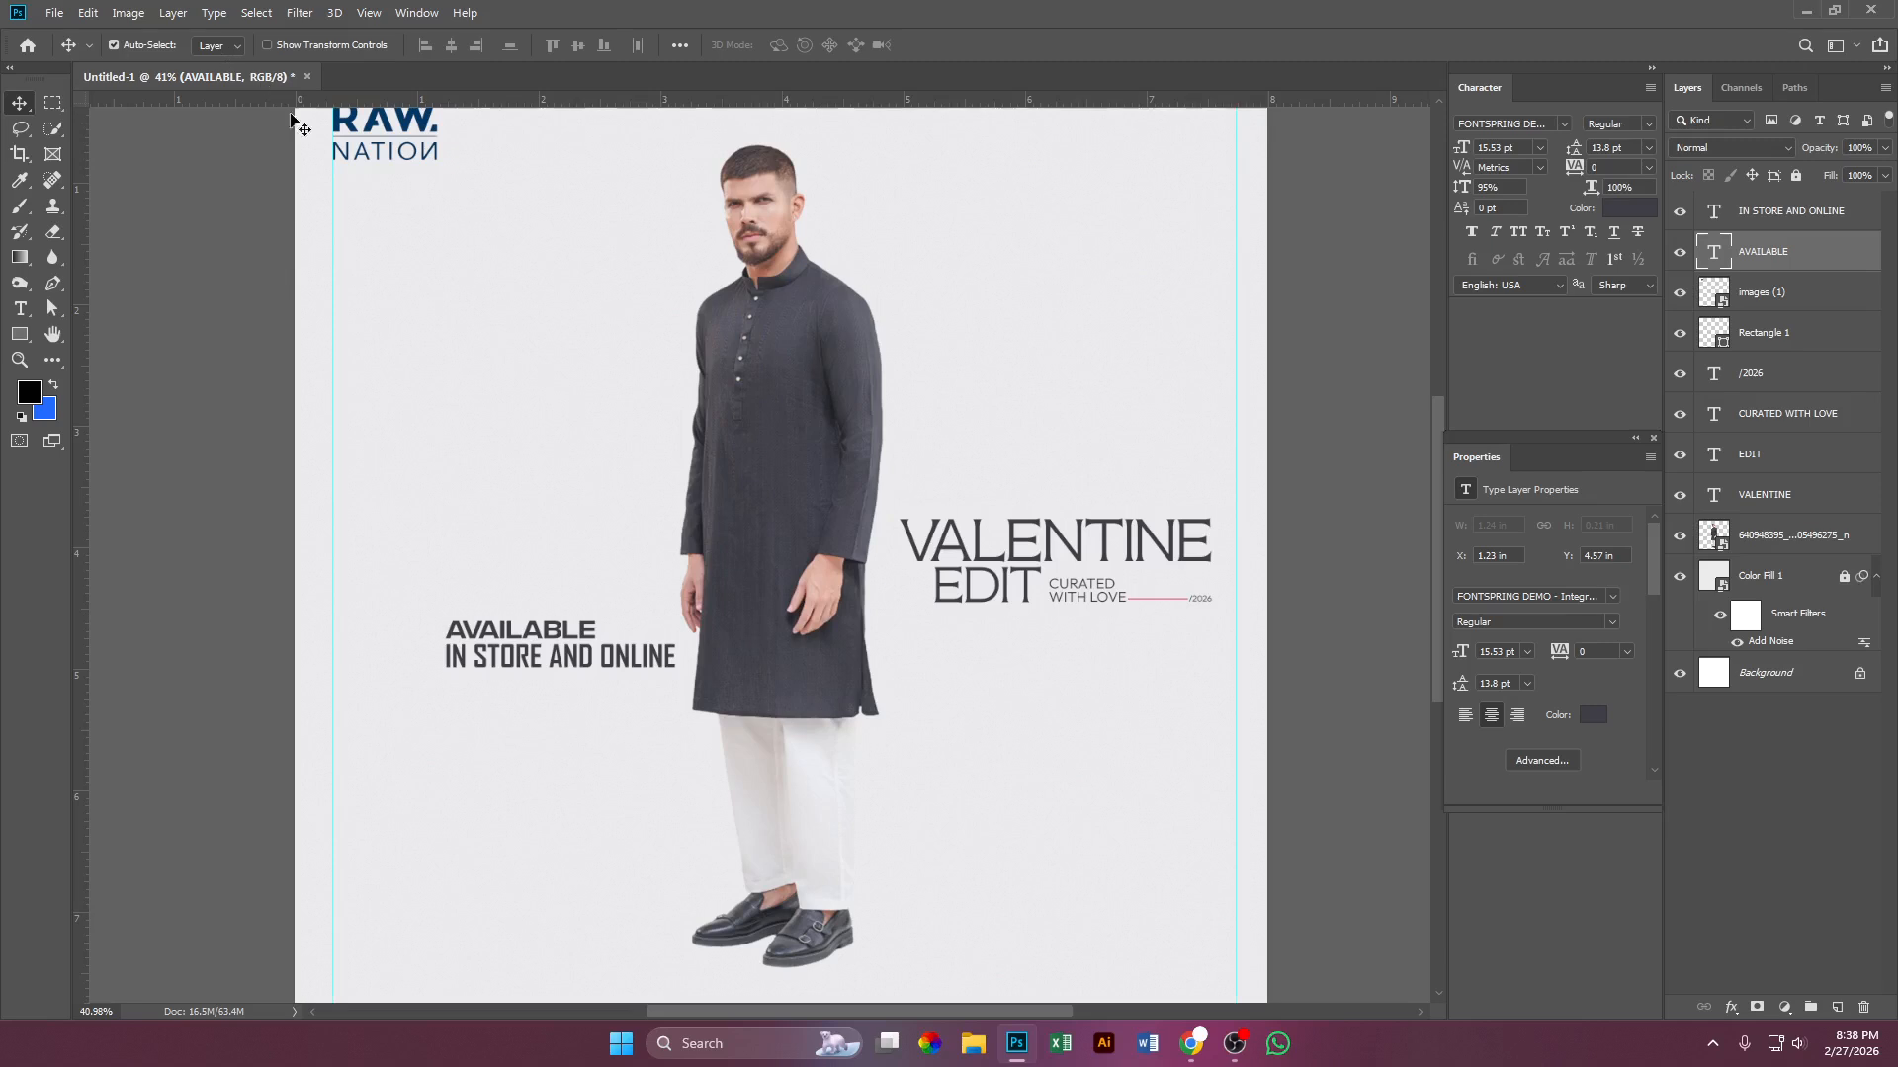
Step: Change the font of the AVAILABLE text to Outfit Regular
double_click(564, 634)
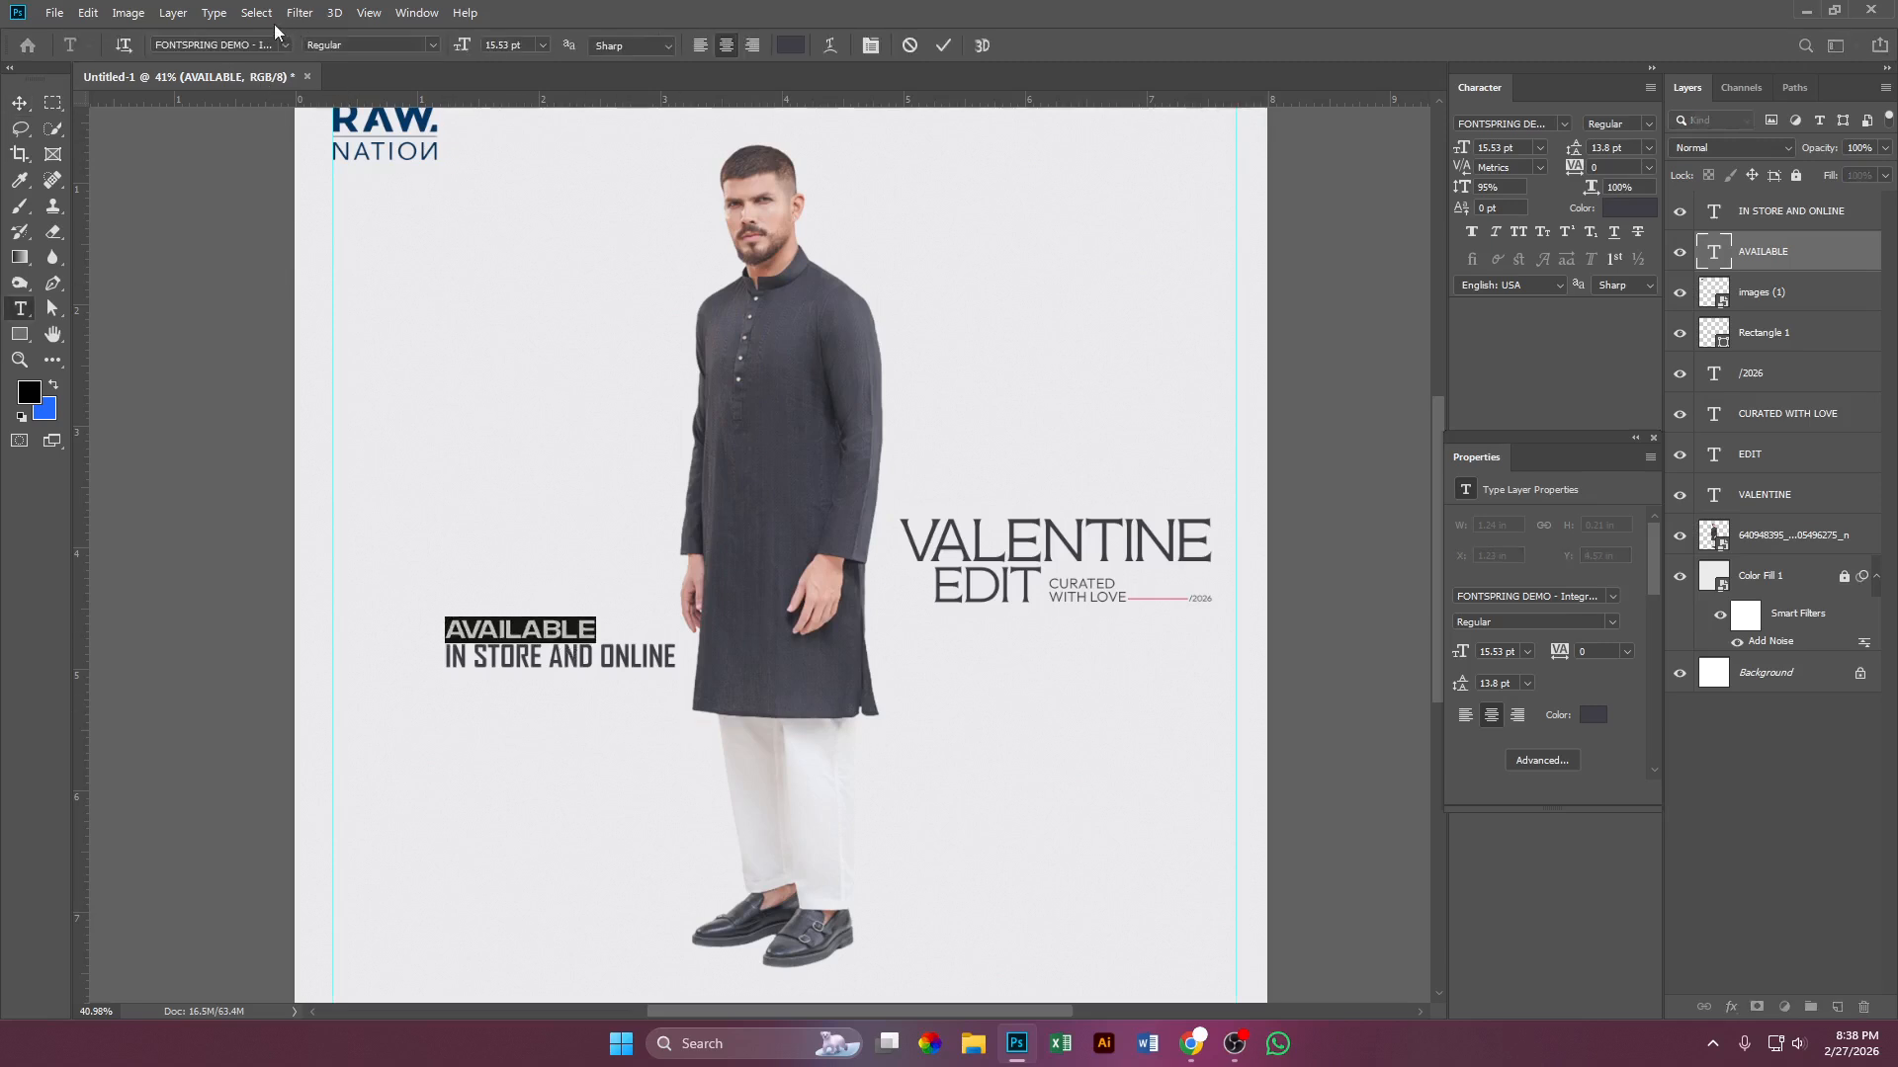
click(284, 44)
click(246, 165)
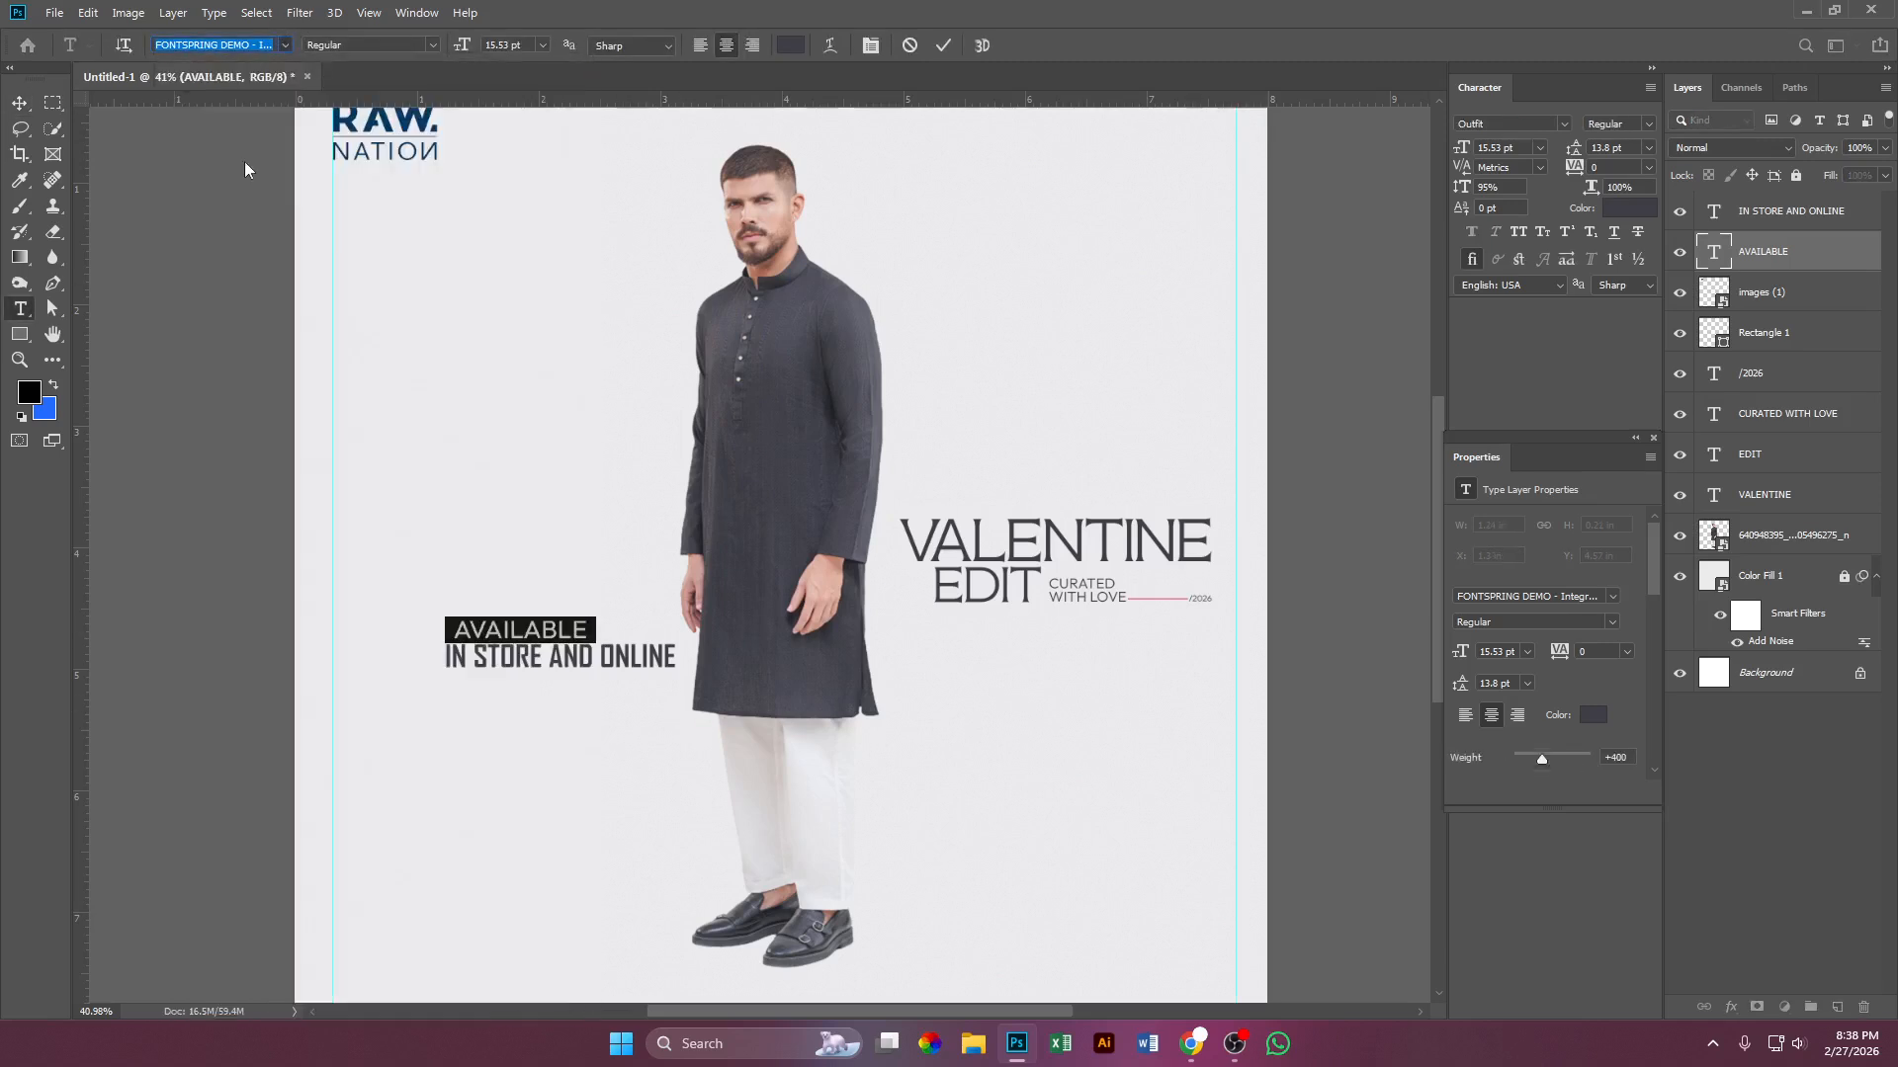
click(19, 102)
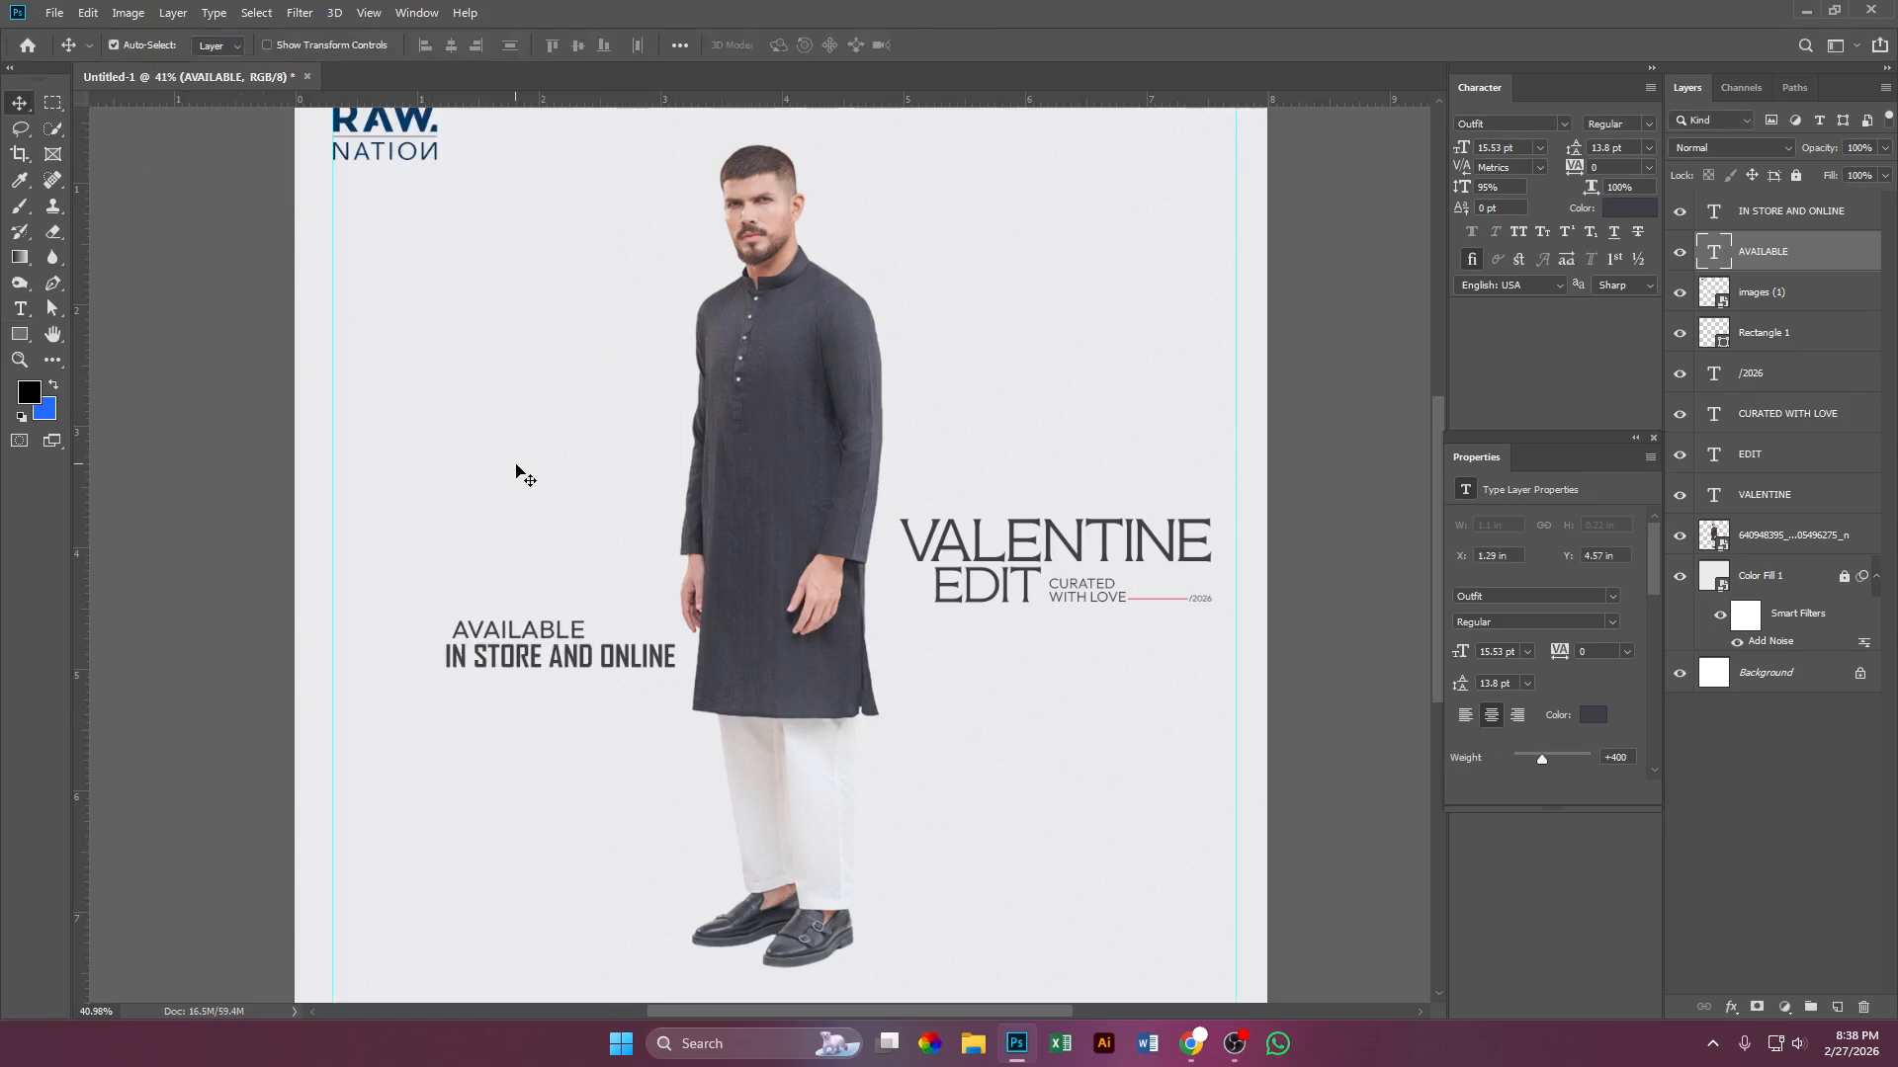
Step: Nudge the AVAILABLE text until its left edge lines up with the IN STORE AND ONLINE line, keeping its height
key(Left)
key(Left)
key(Left)
key(Left)
key(Left)
key(Left)
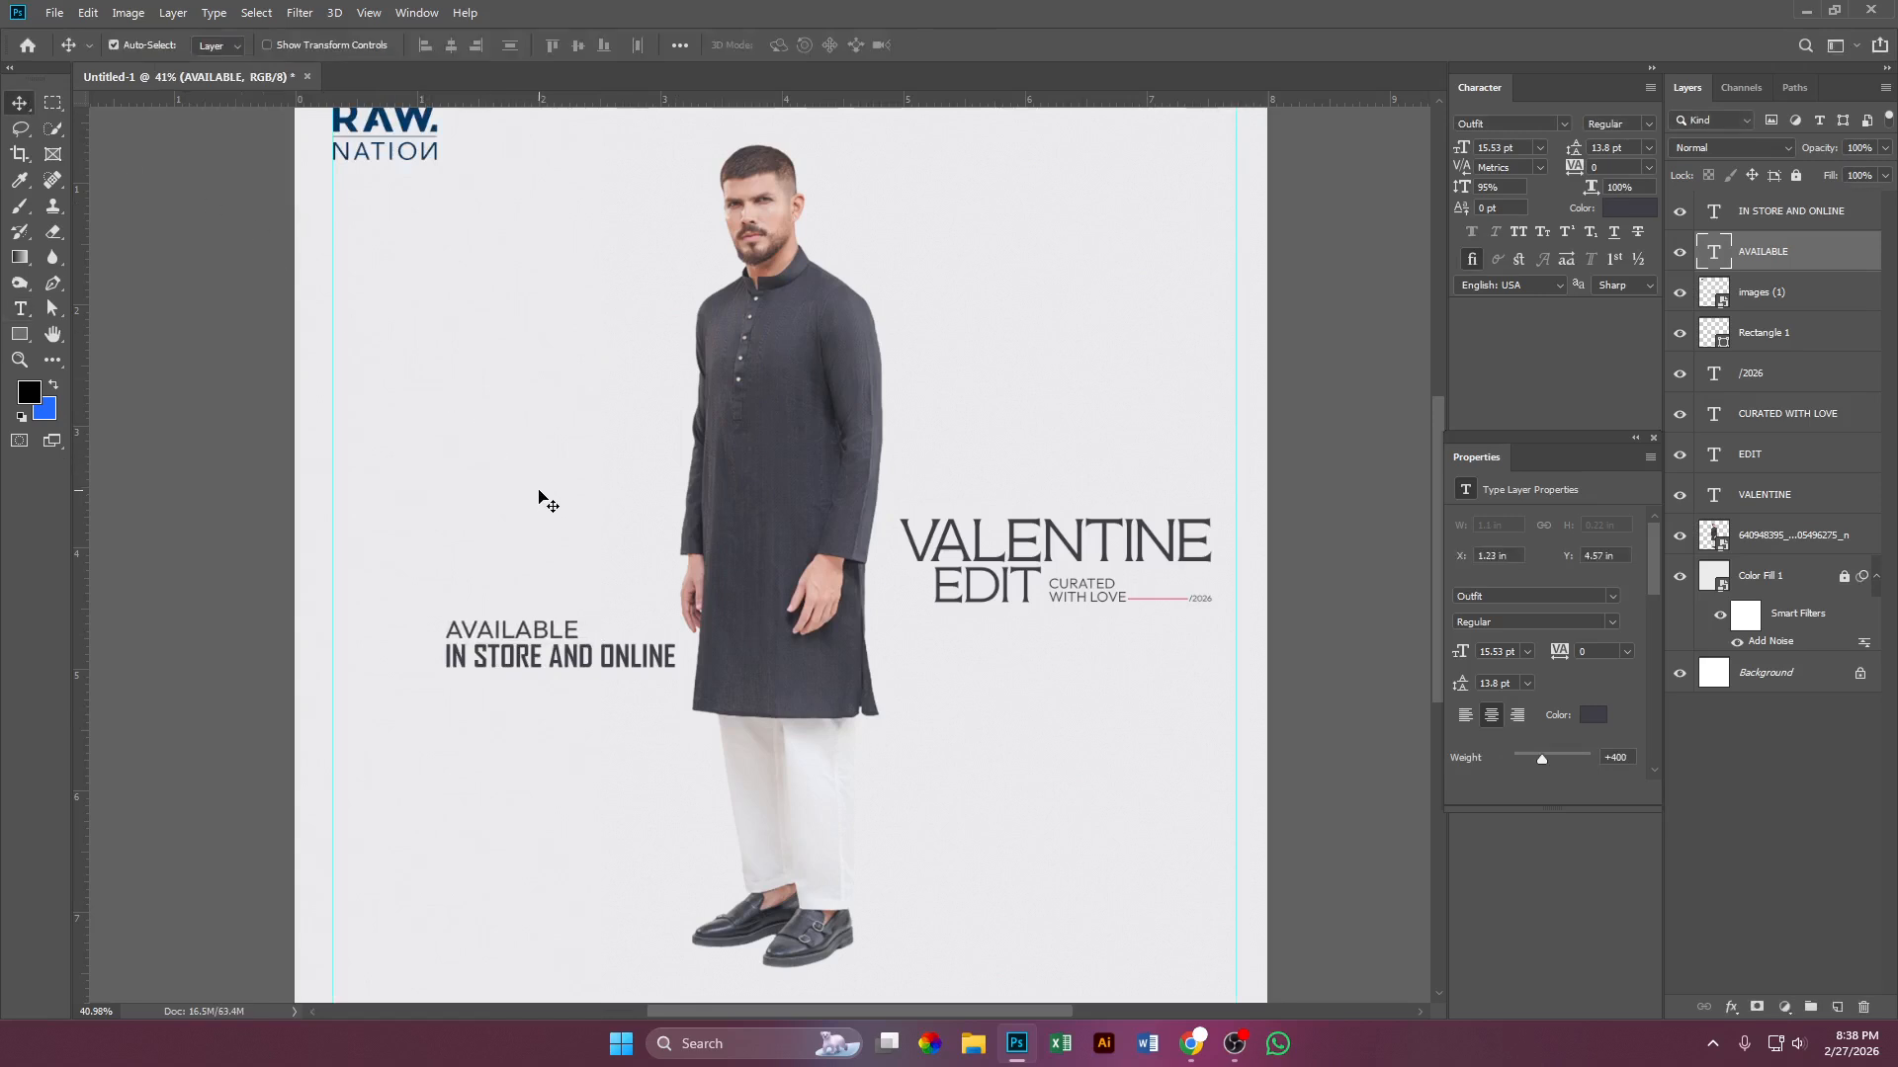
key(Up)
key(Up)
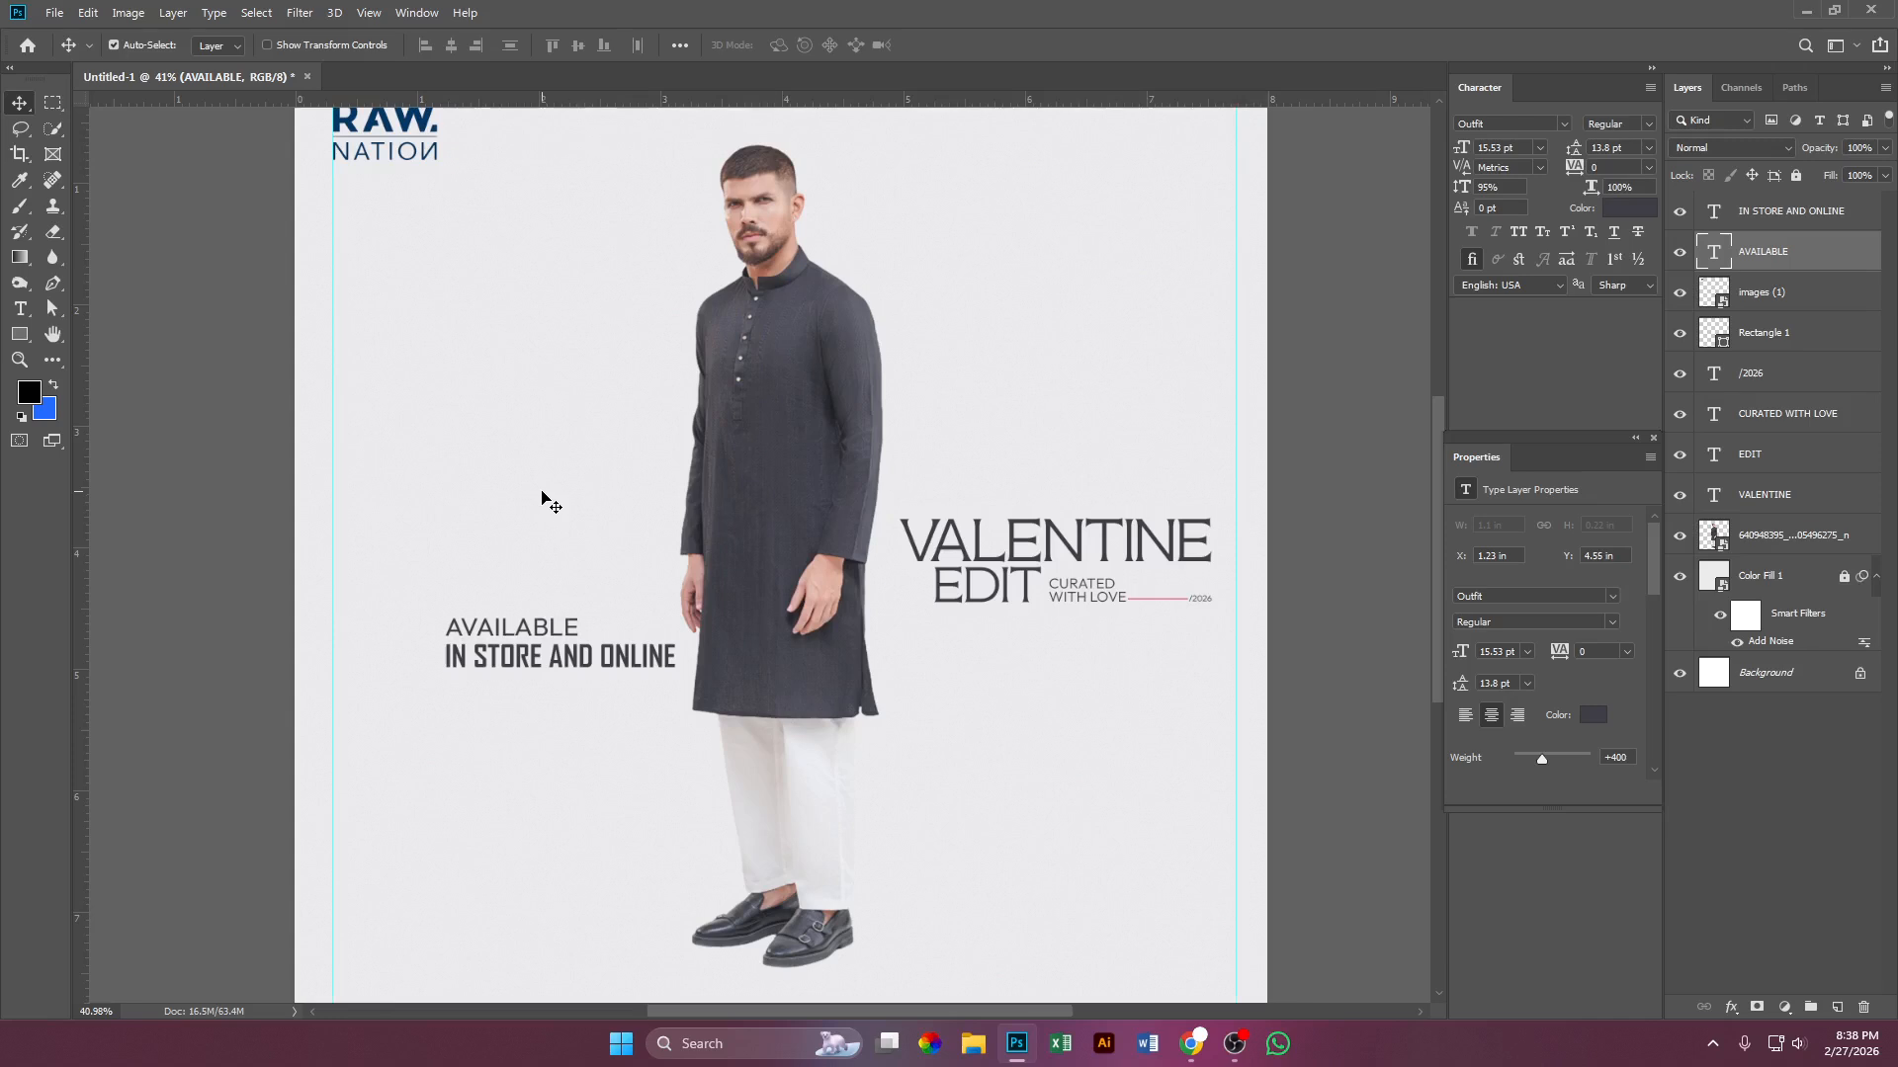
key(Down)
key(Down)
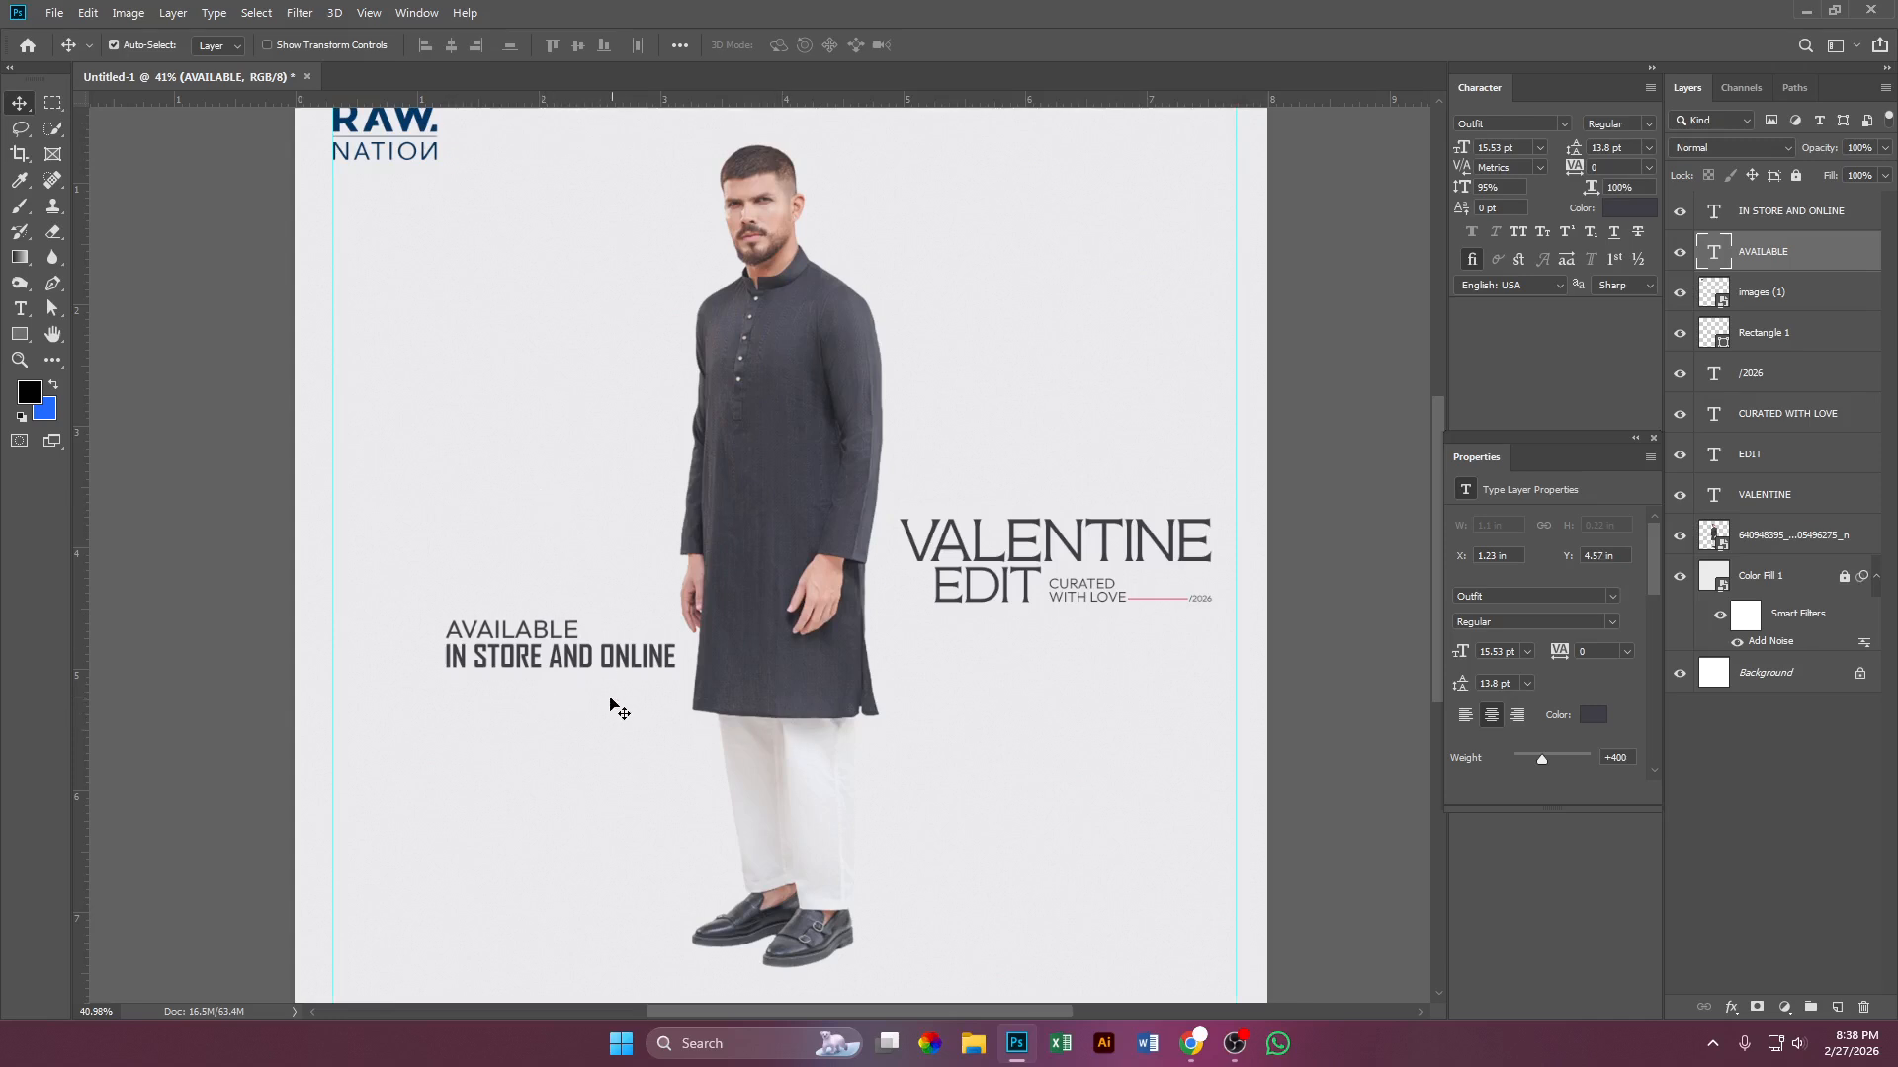
scroll(611, 705, down, 1)
scroll(622, 708, up, 1)
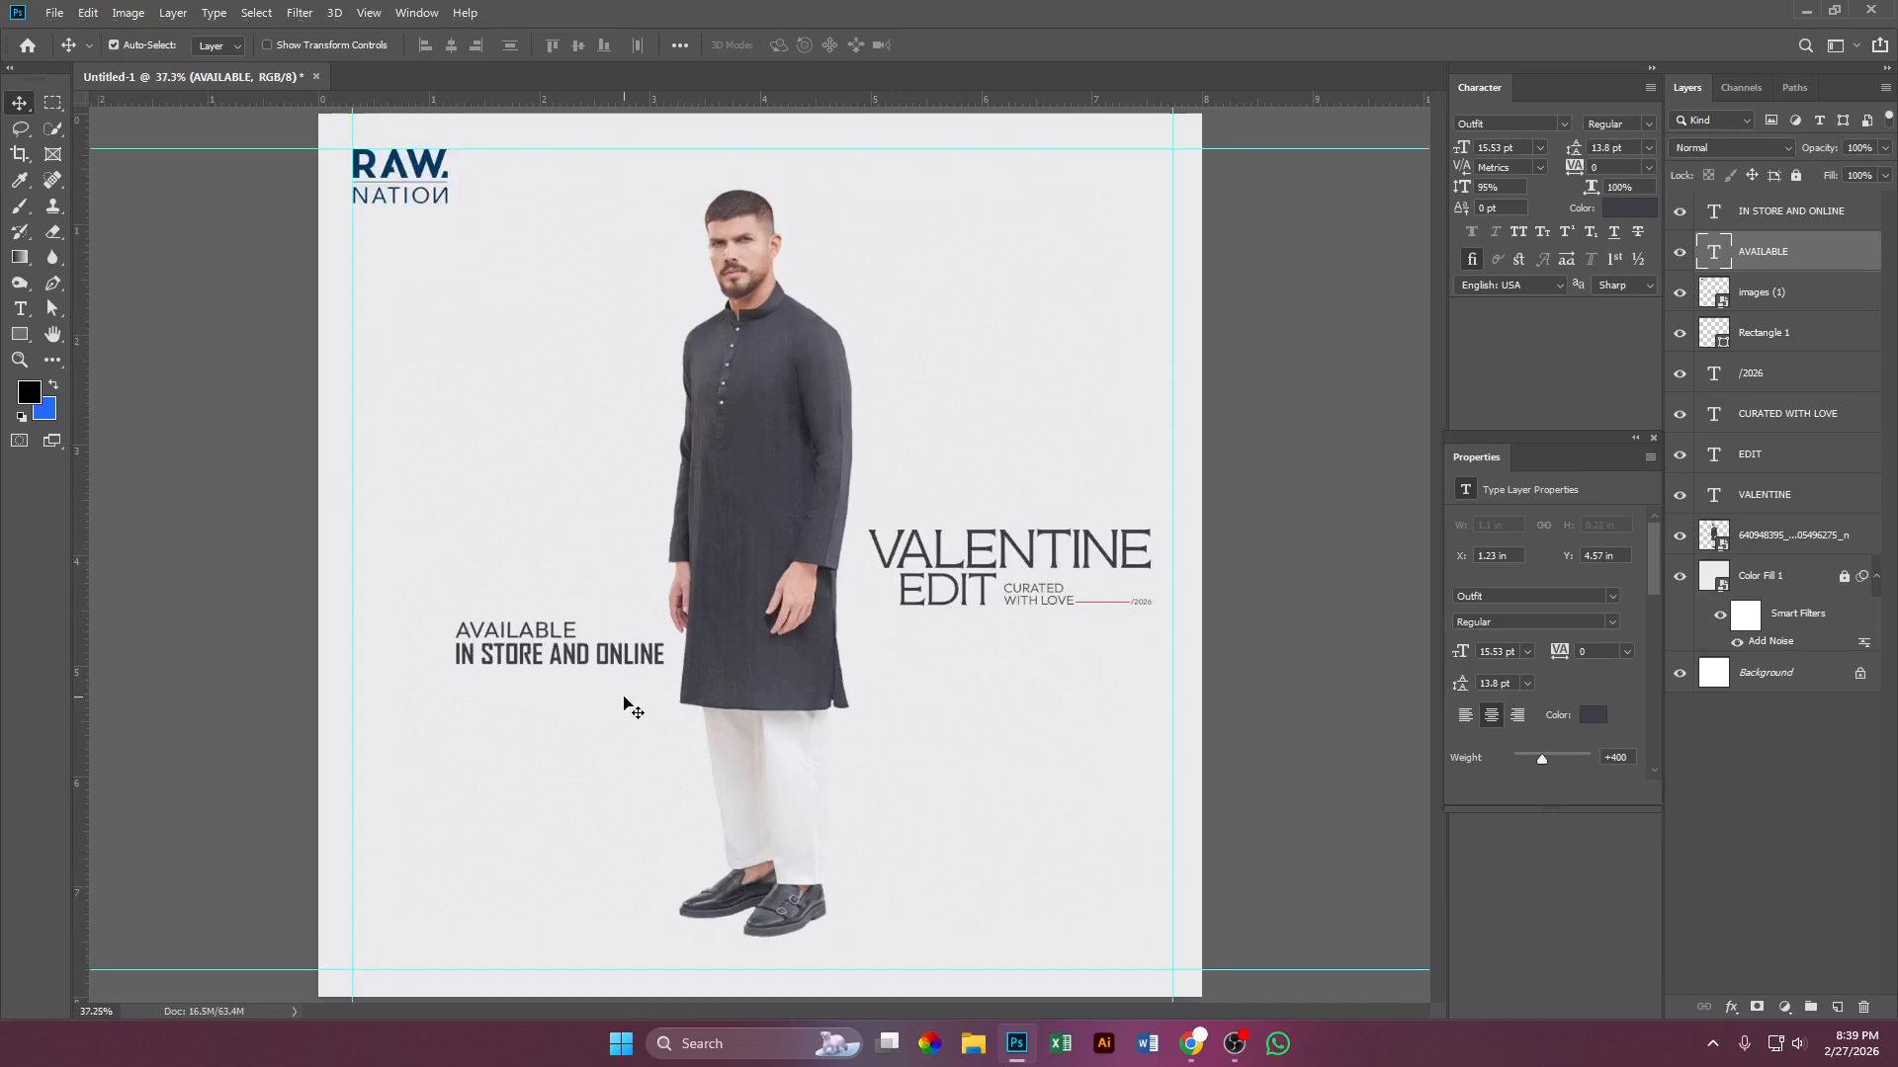
scroll(837, 730, down, 1)
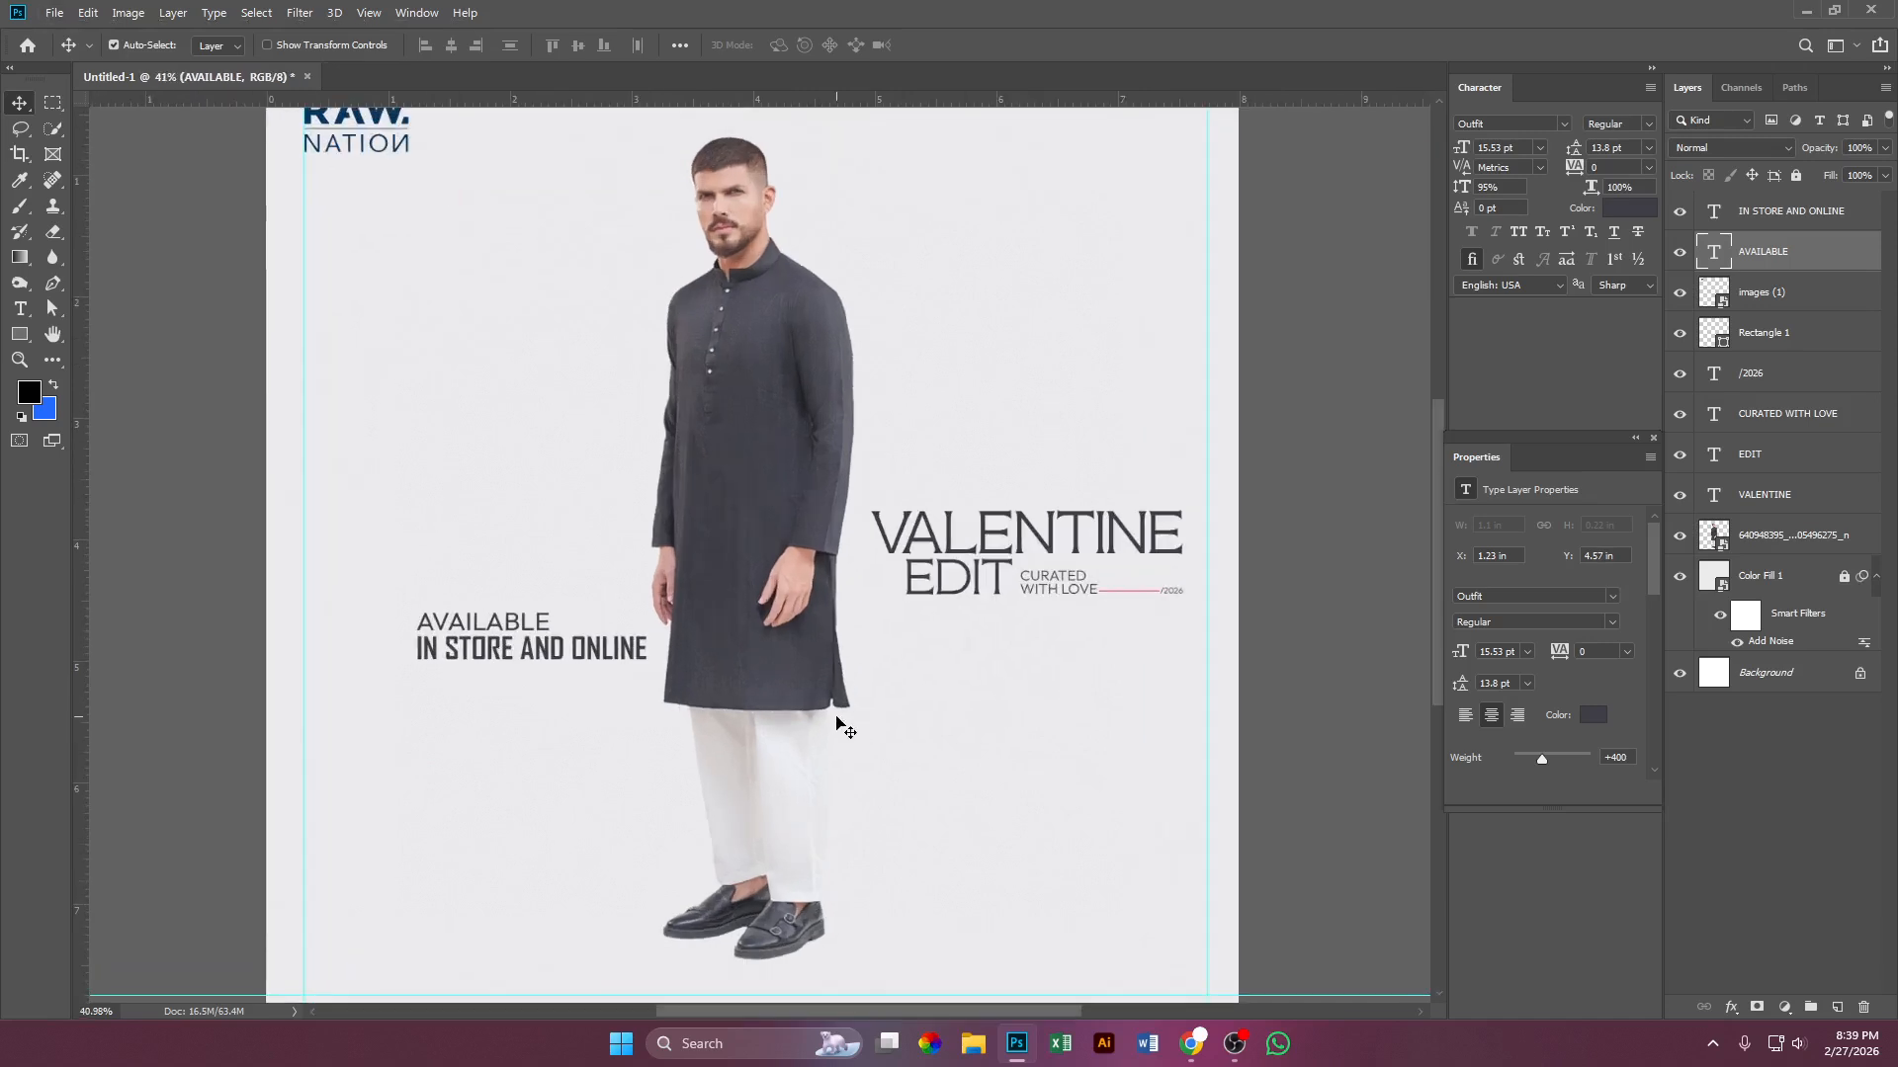
scroll(836, 722, down, 1)
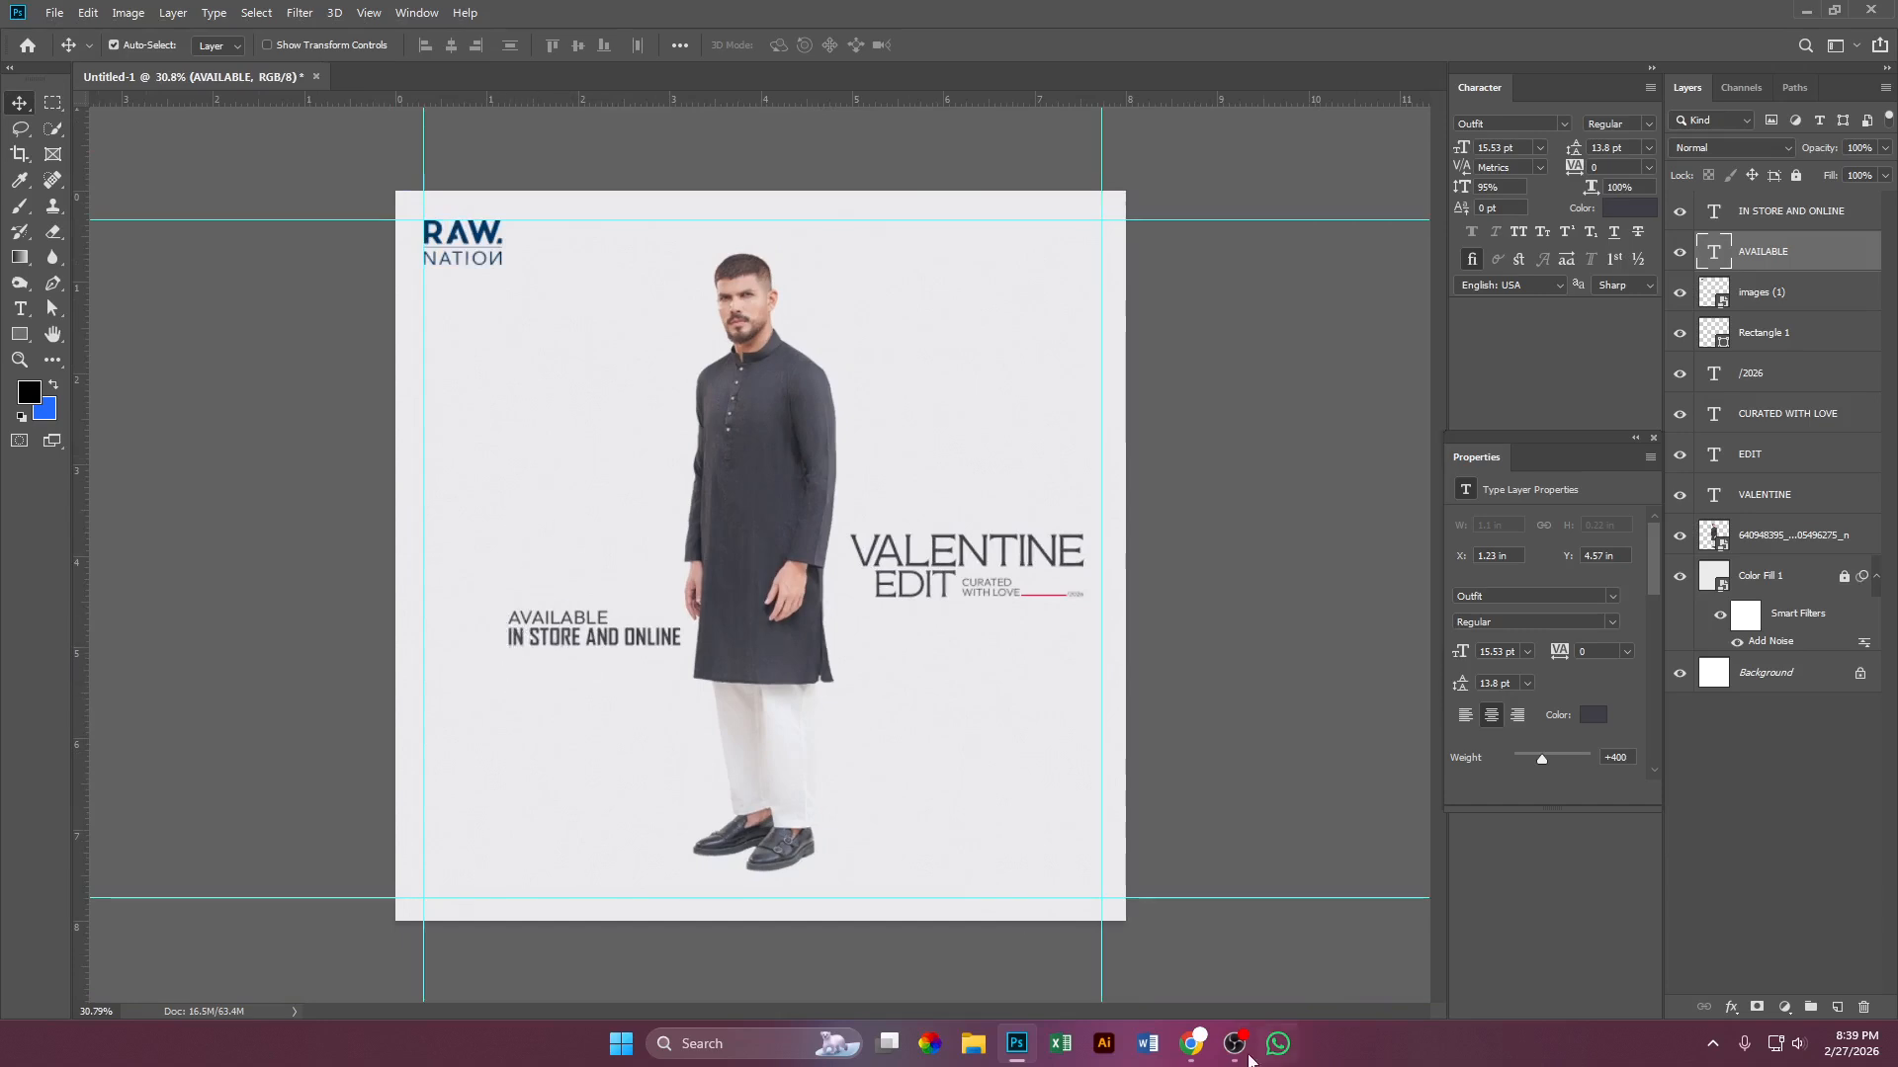
Step: Switch to Chrome, search Google Images for "ARROW" and narrow the results to right arrows
click(1192, 1044)
click(1551, 20)
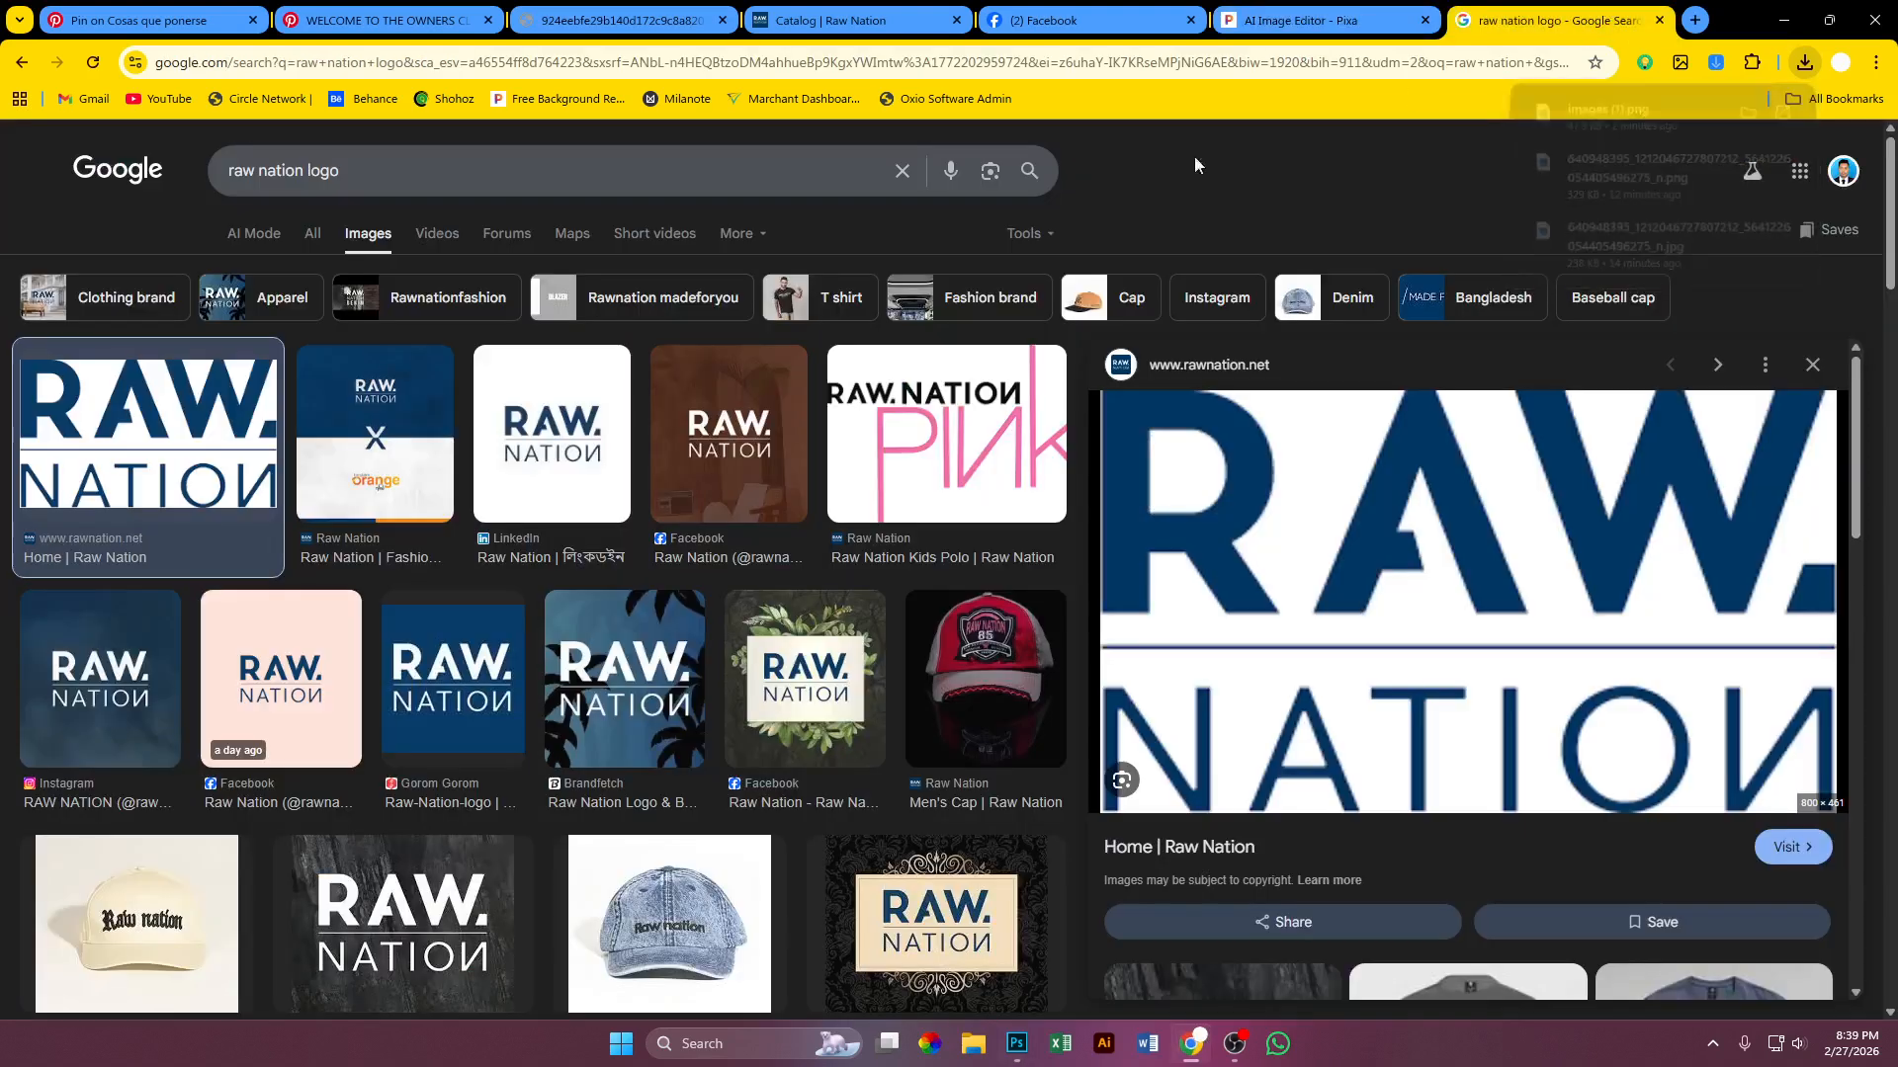
text(/ARR)
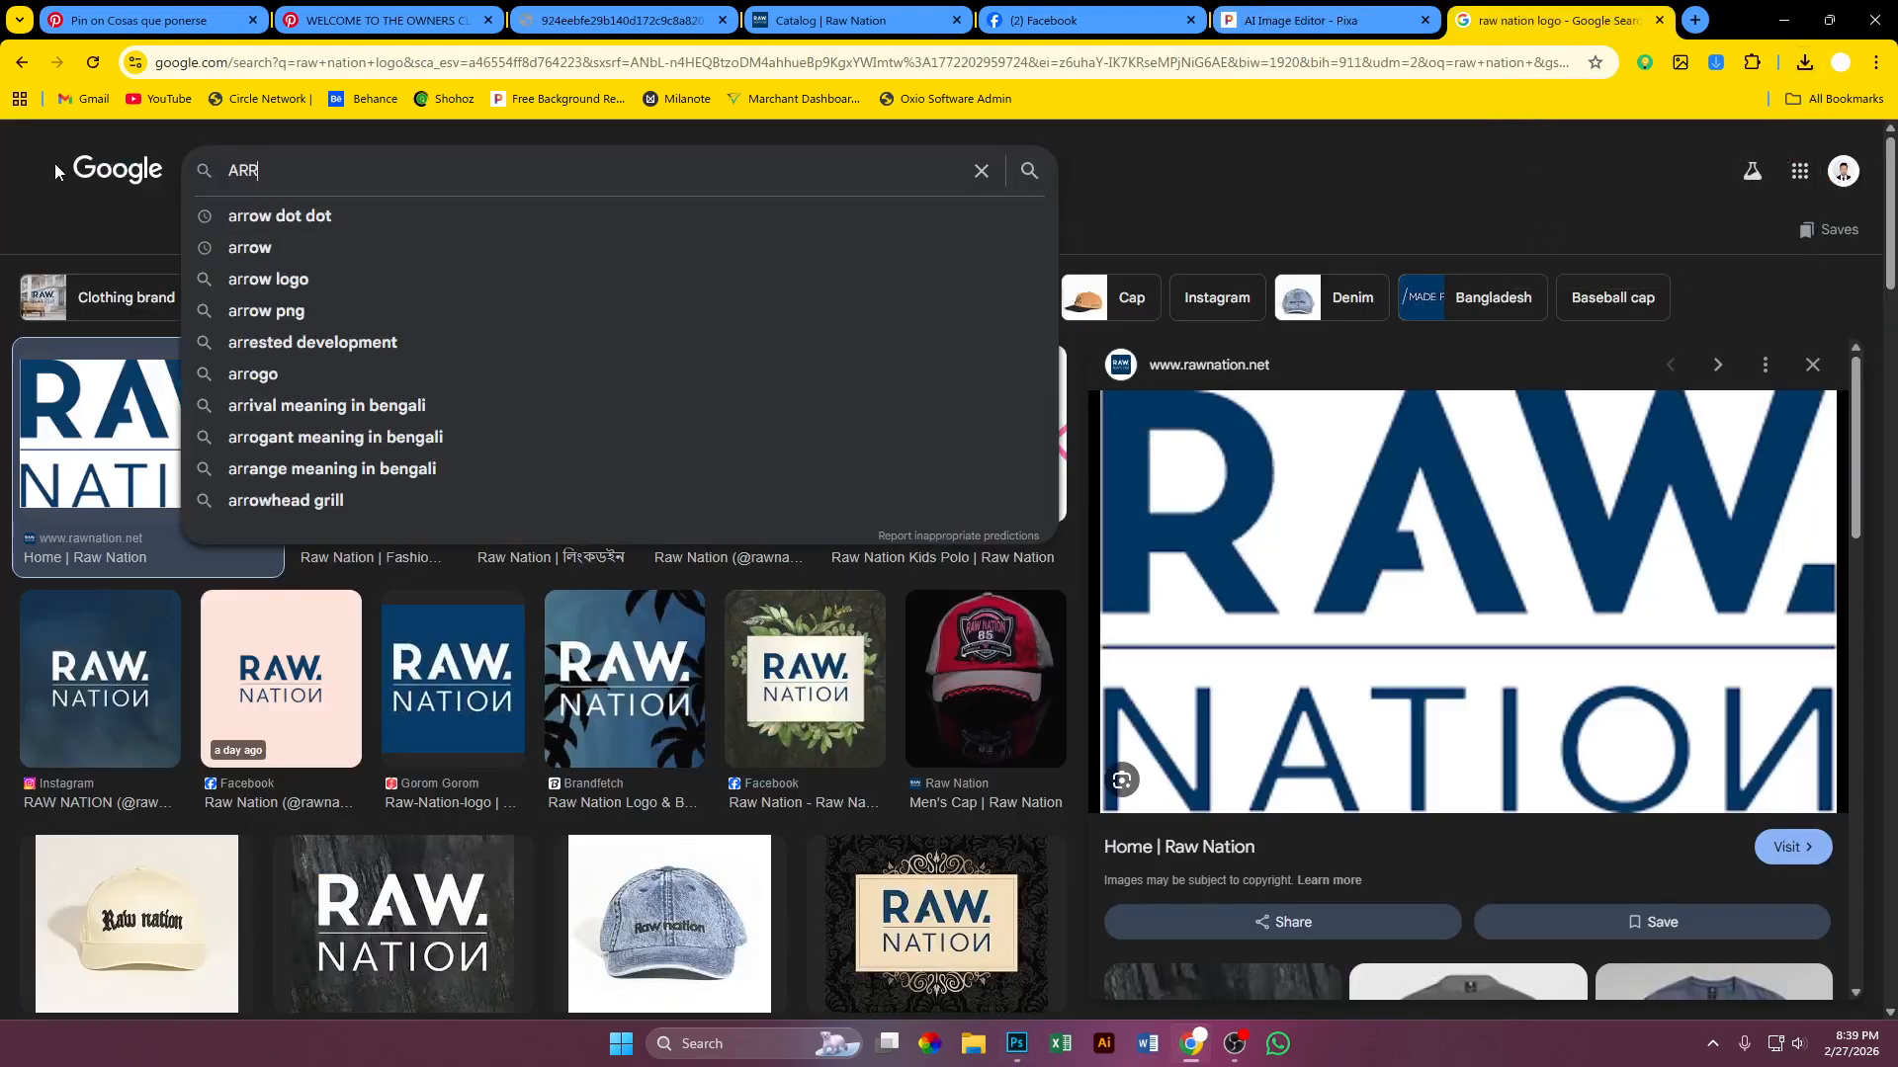
text(OW)
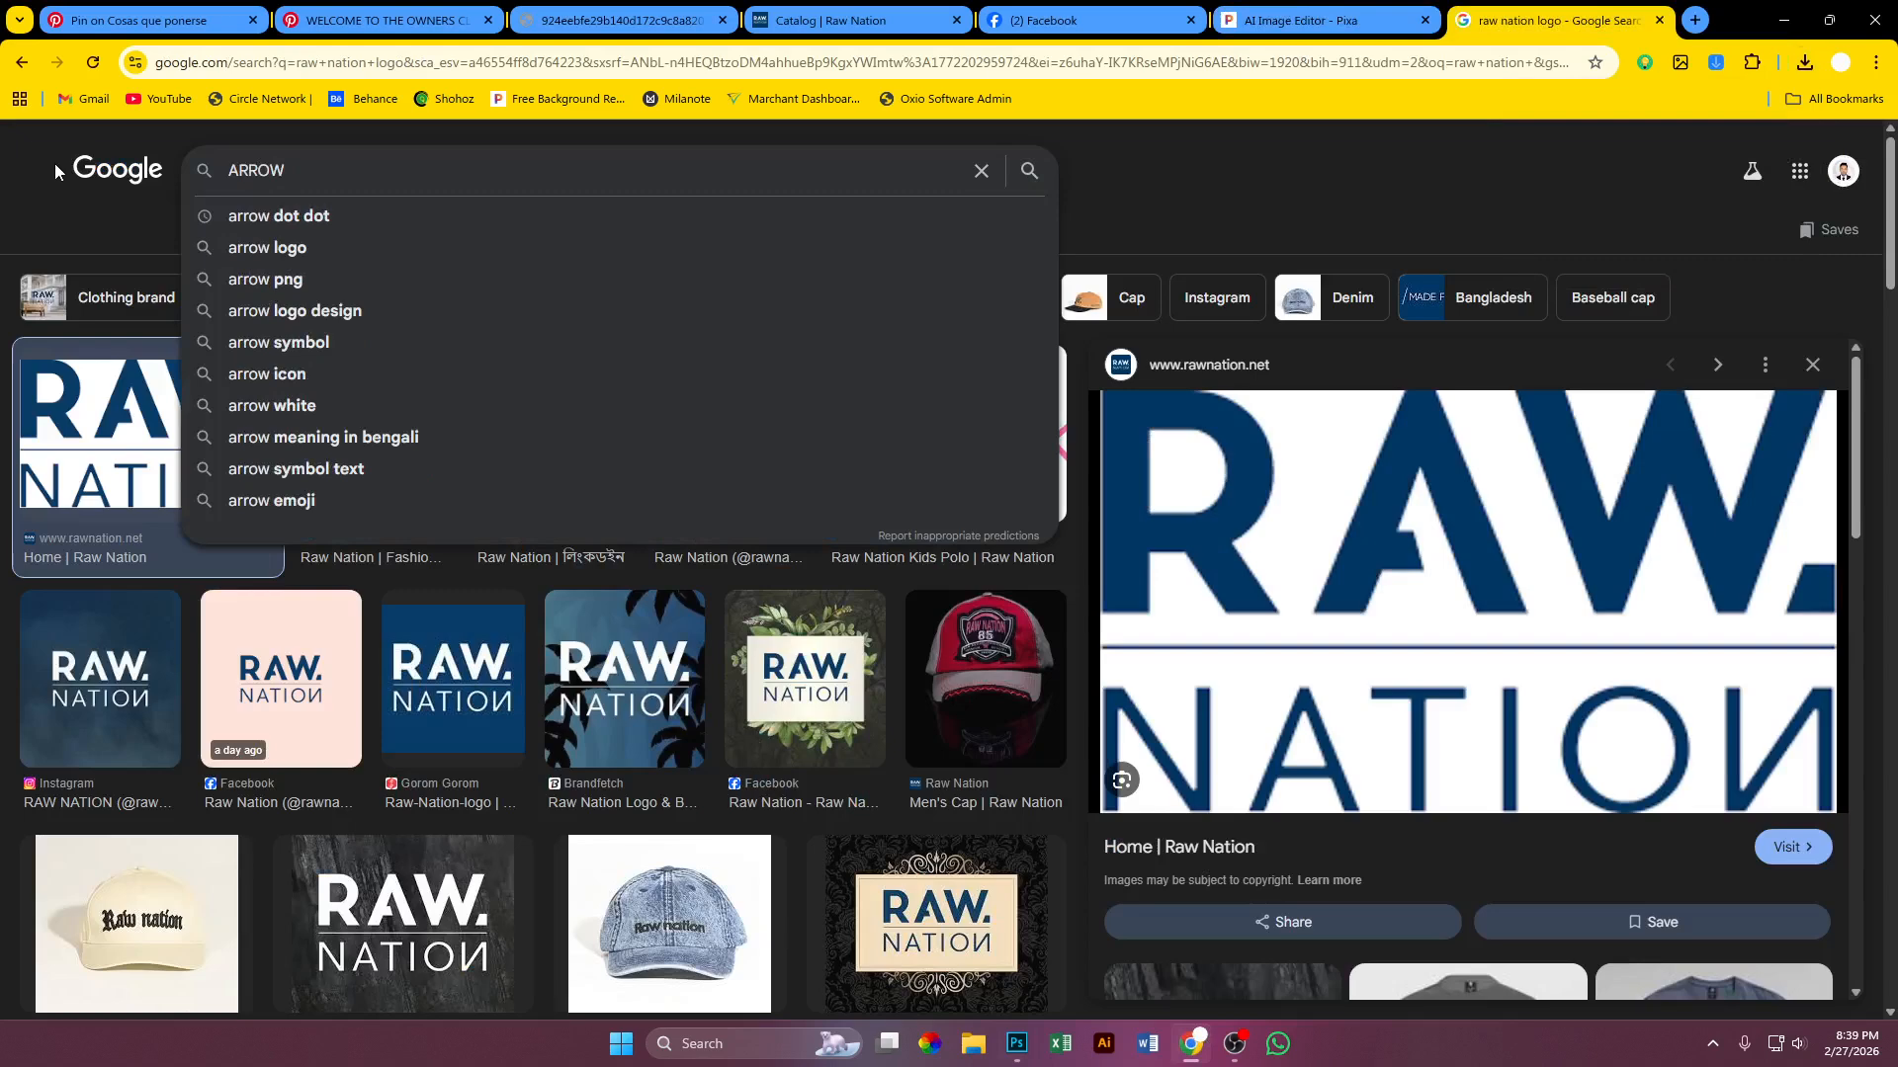
key(Return)
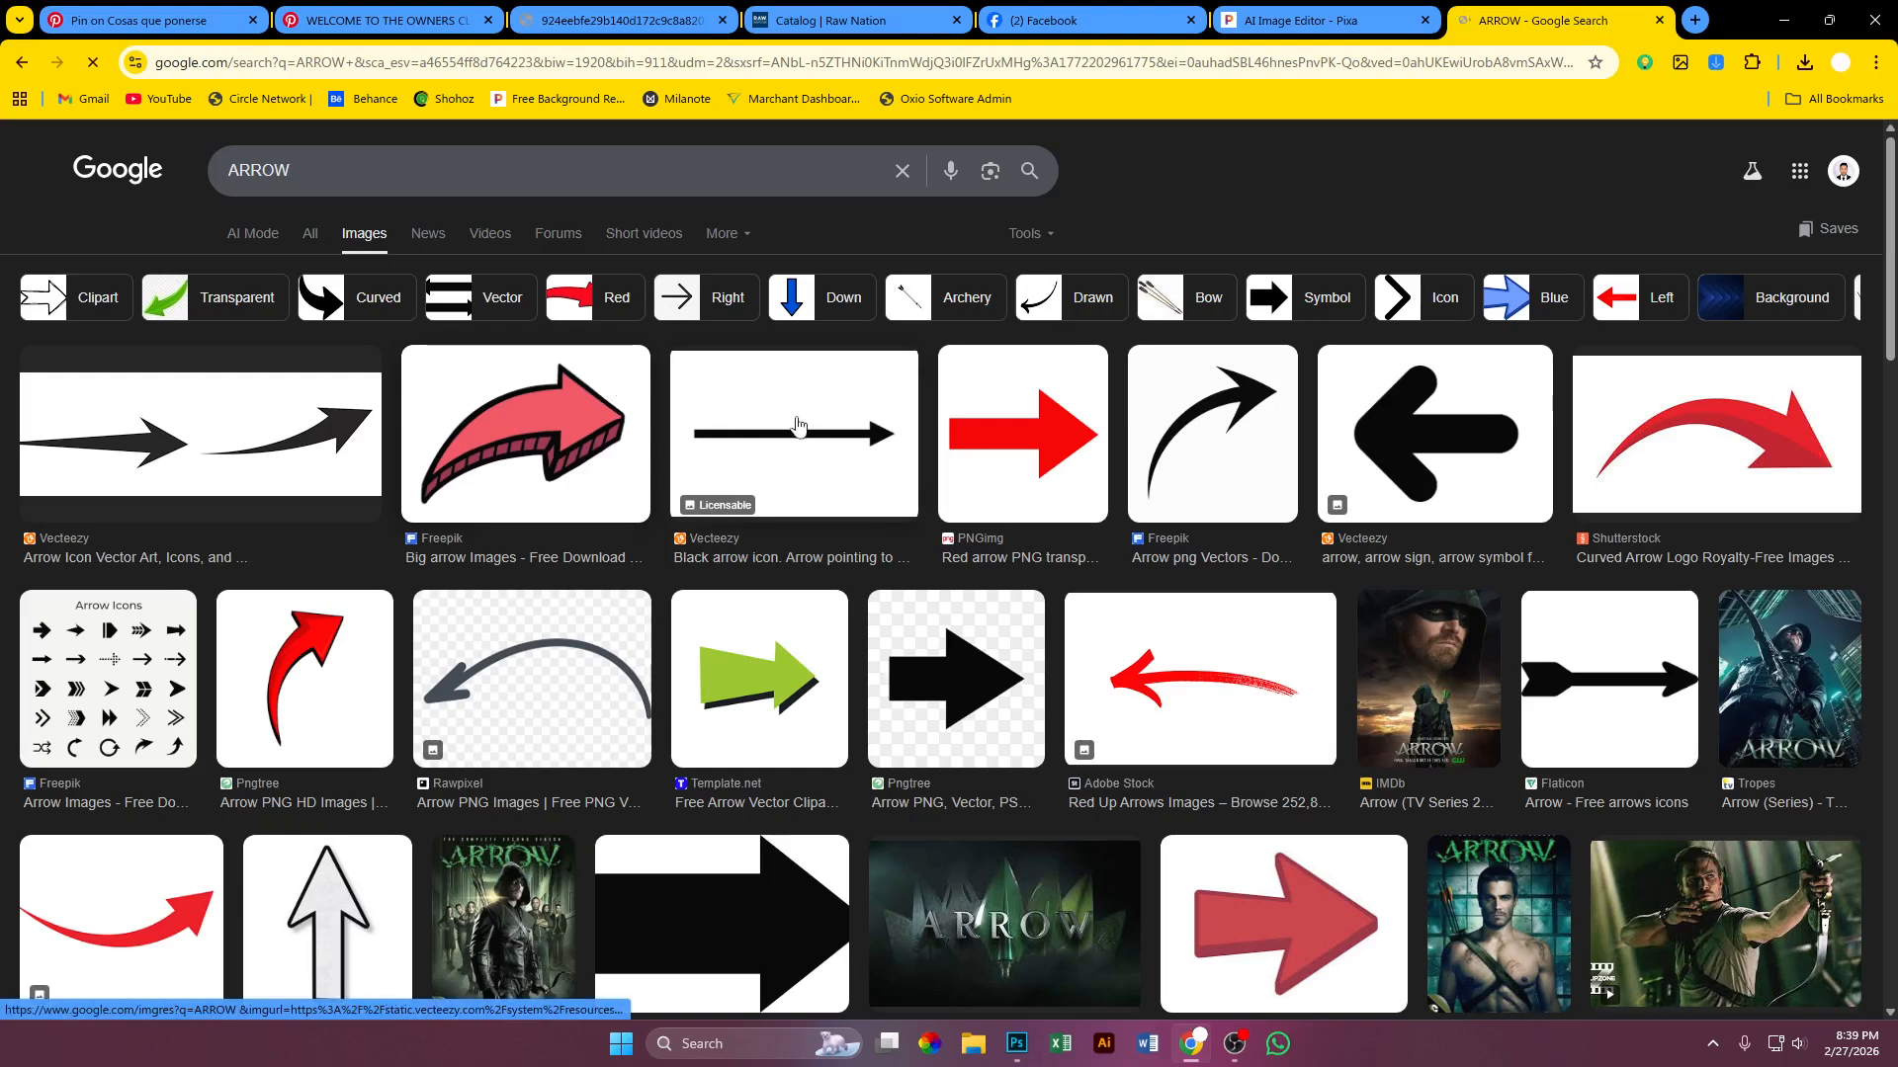
click(677, 302)
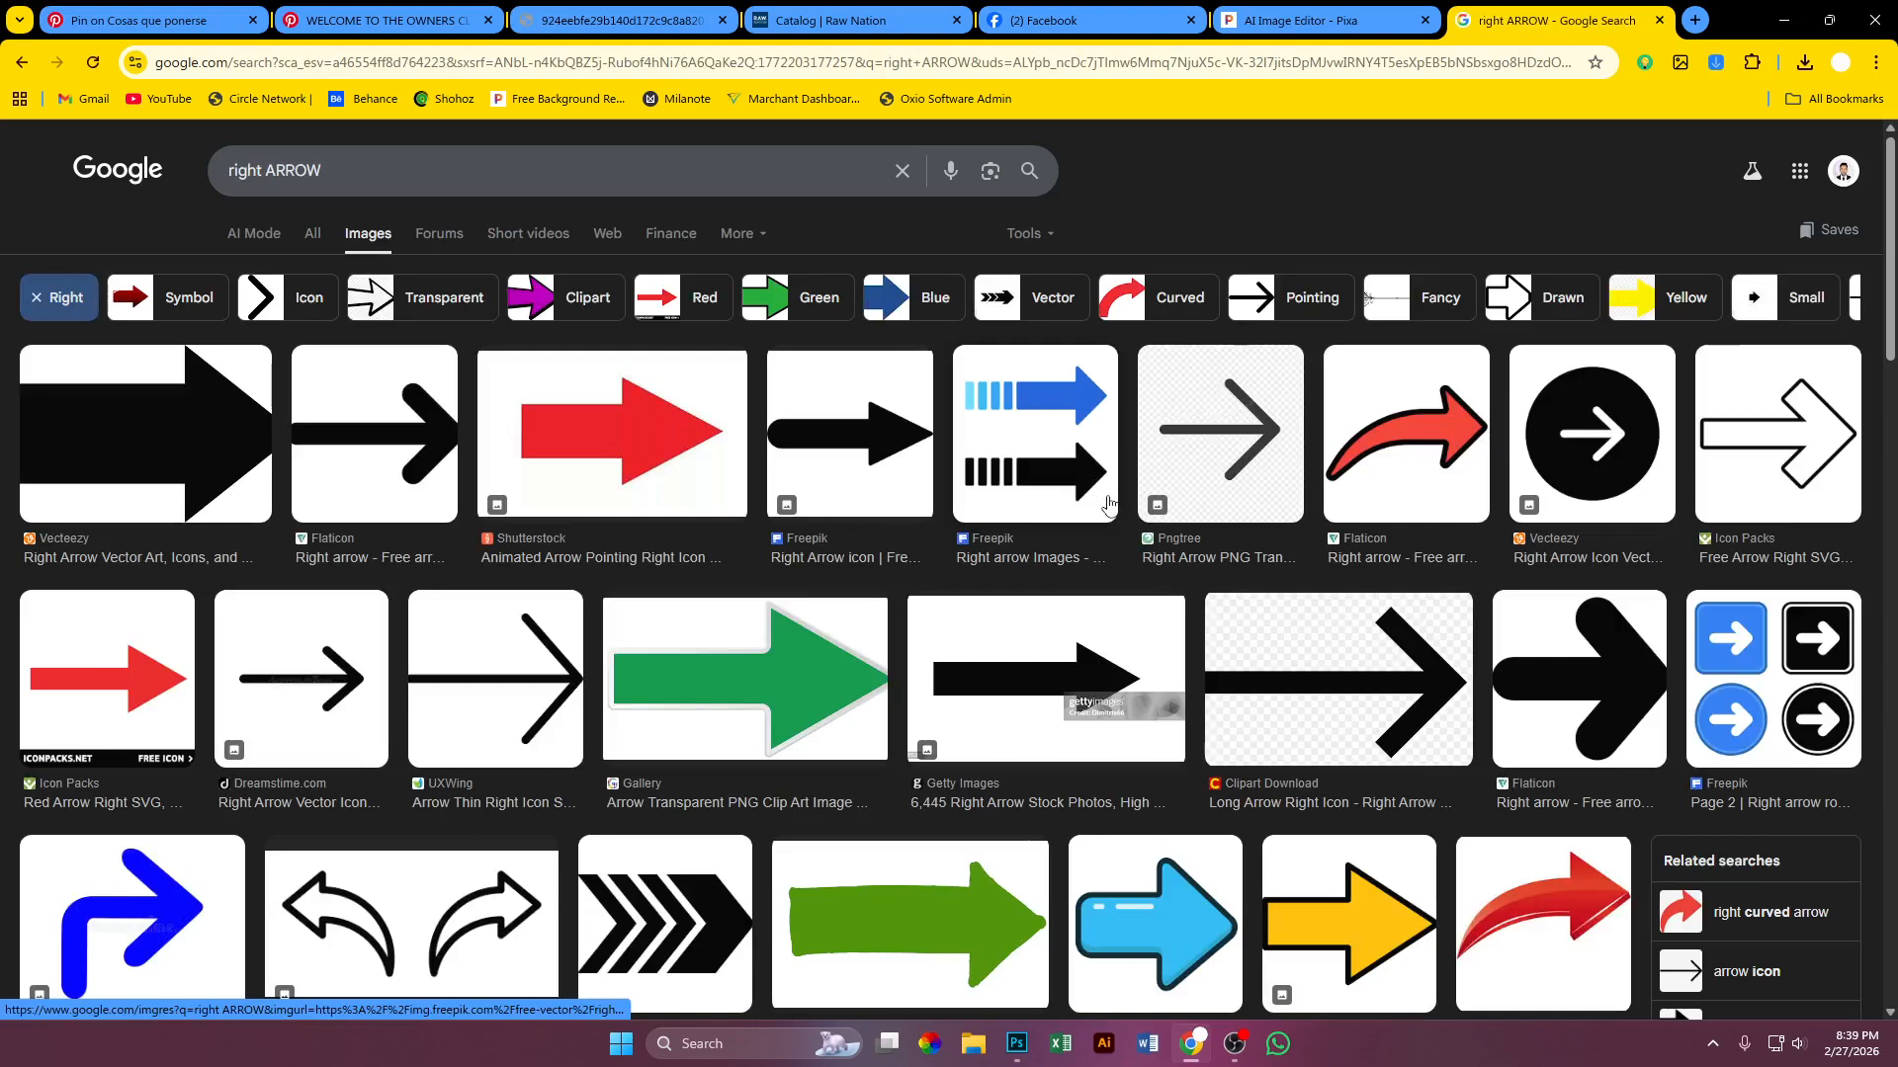
Step: Look through the right arrow image results and open the diagonal down-right arrow from Vecta.io with its similar images
scroll(1107, 501, down, 4)
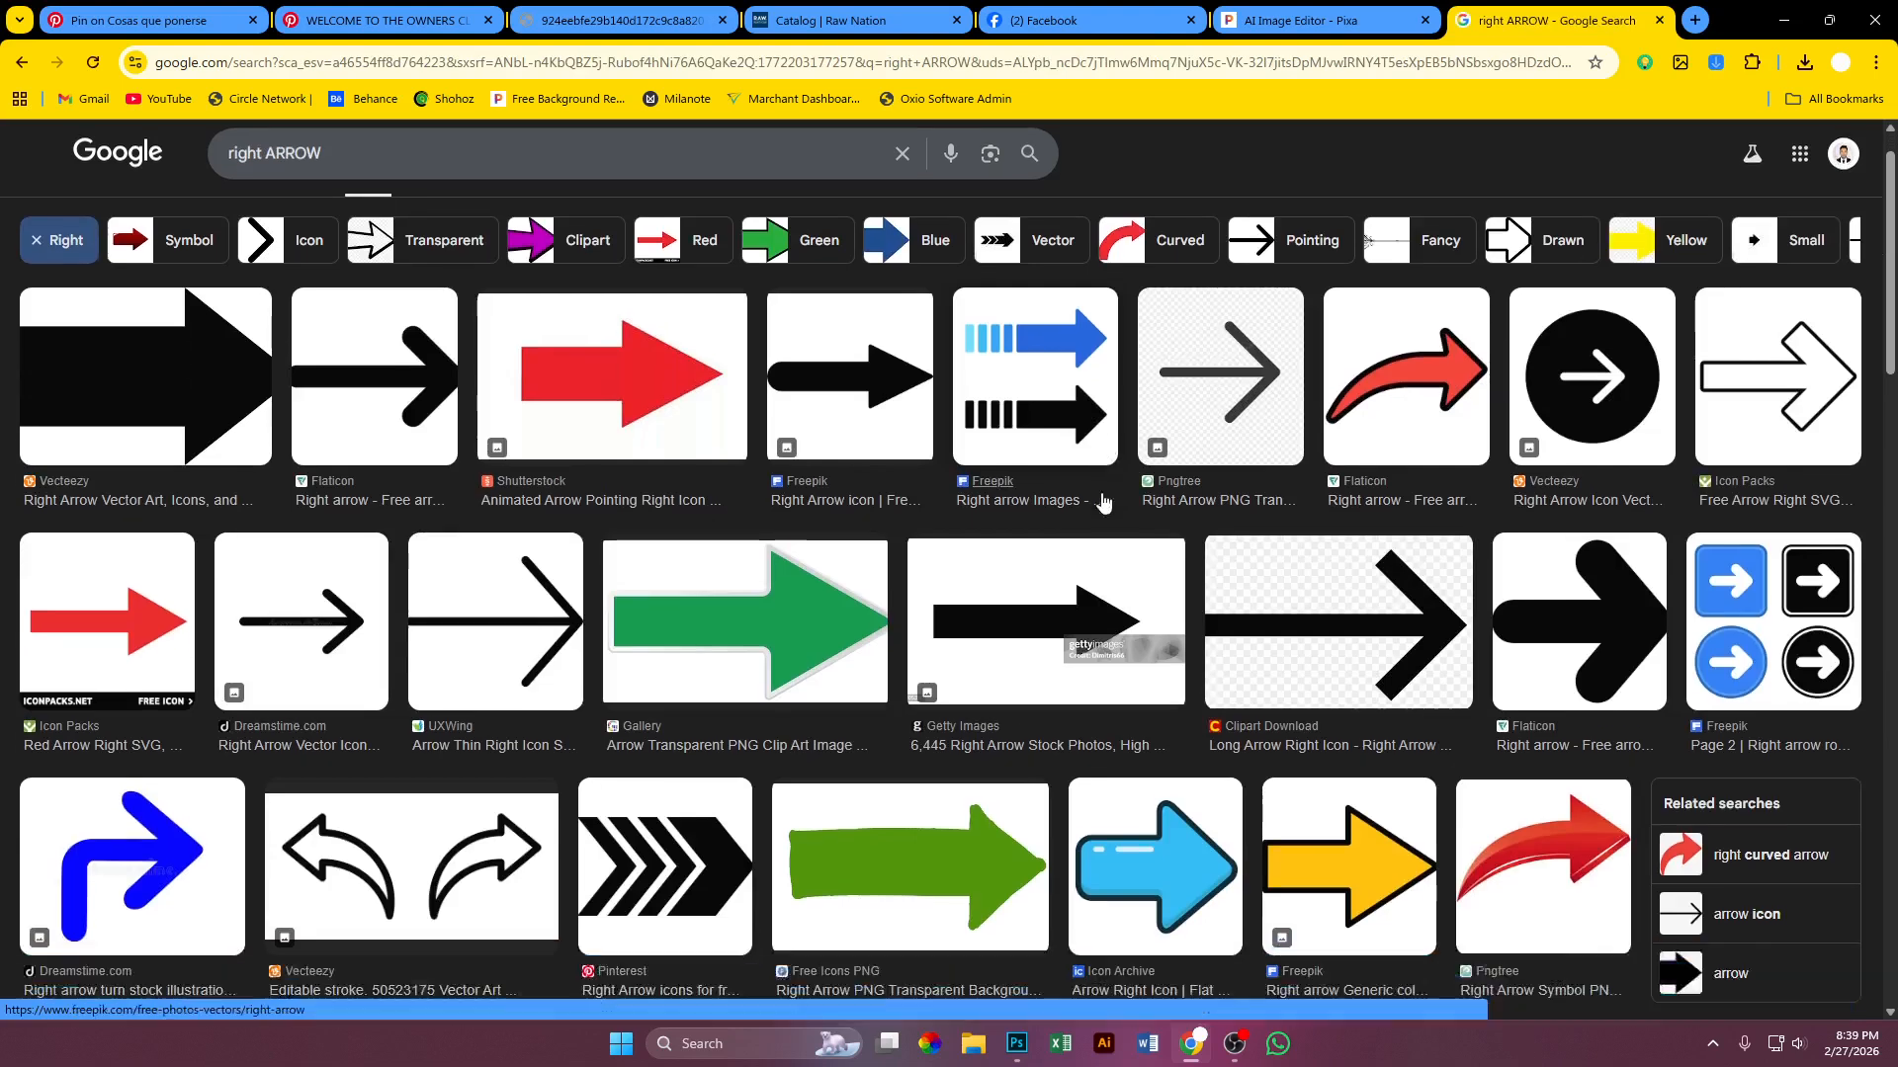
scroll(1102, 502, down, 2)
scroll(1102, 501, up, 2)
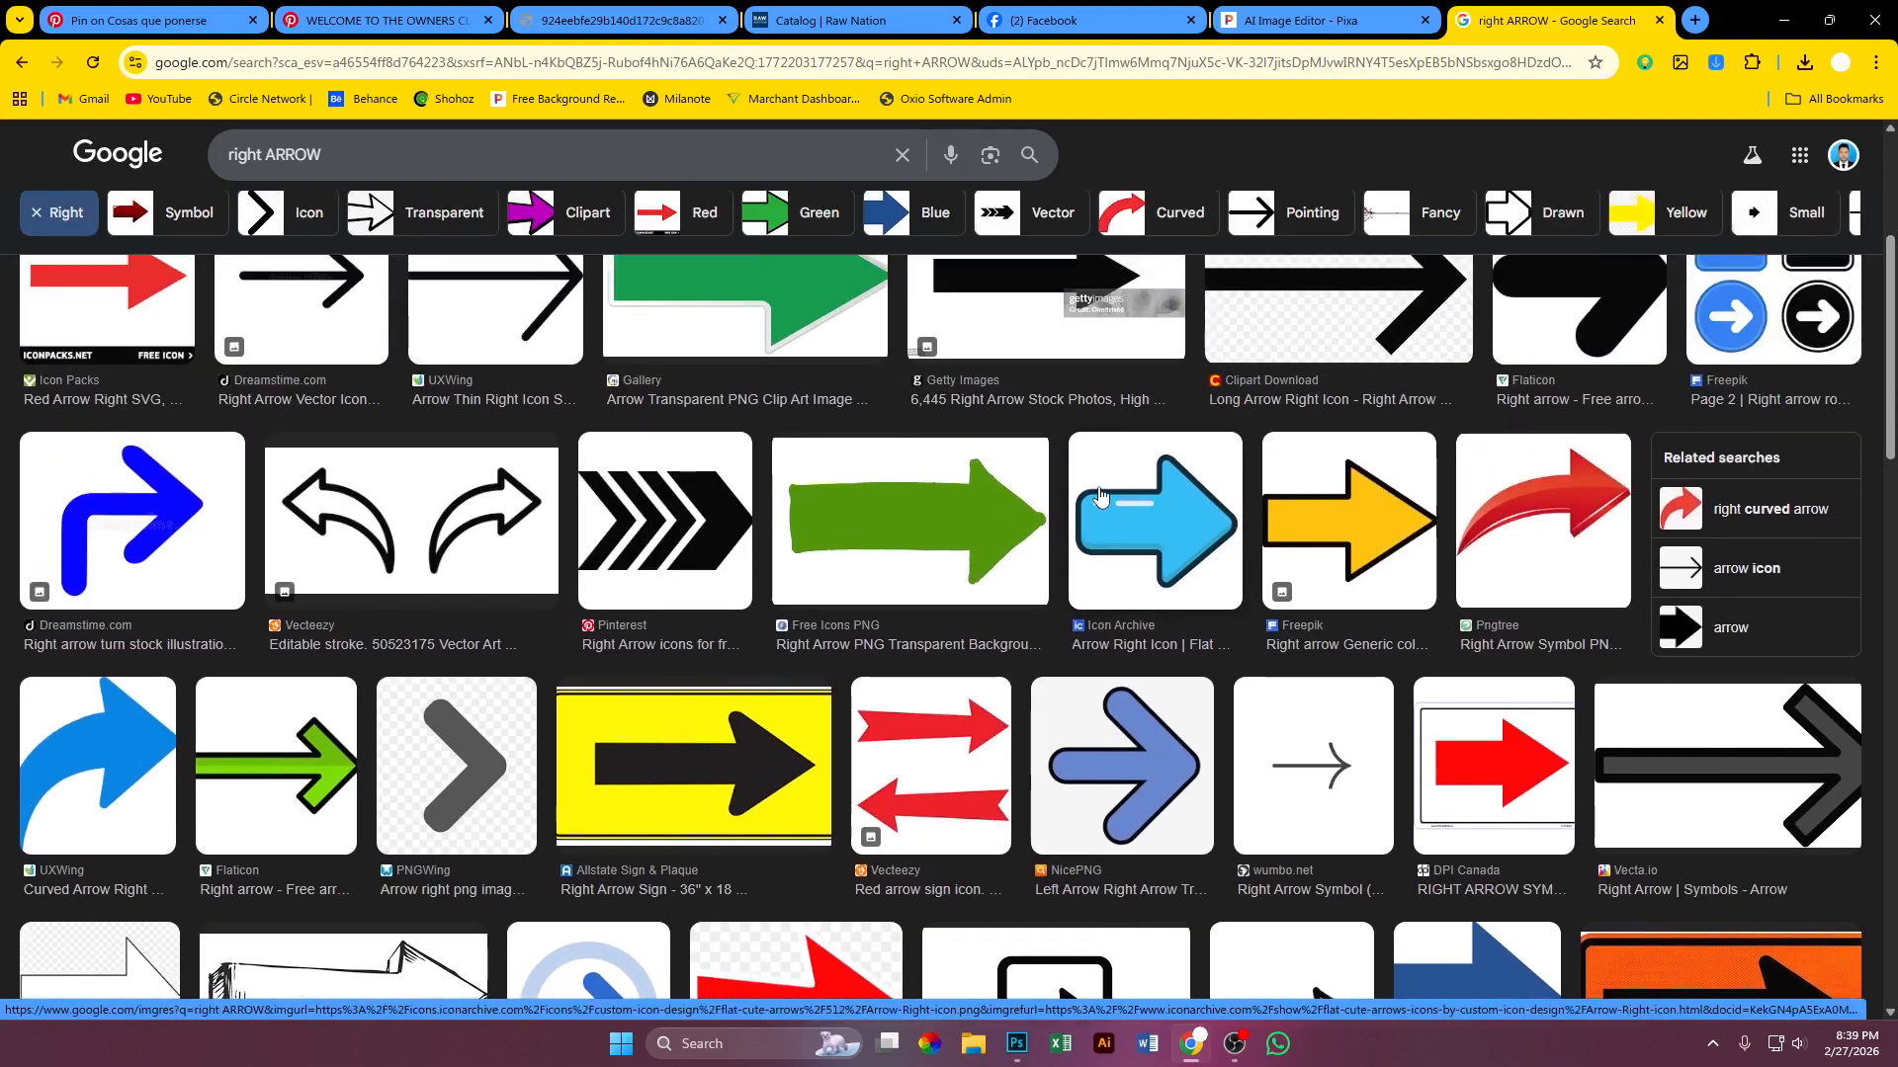
scroll(1099, 494, down, 4)
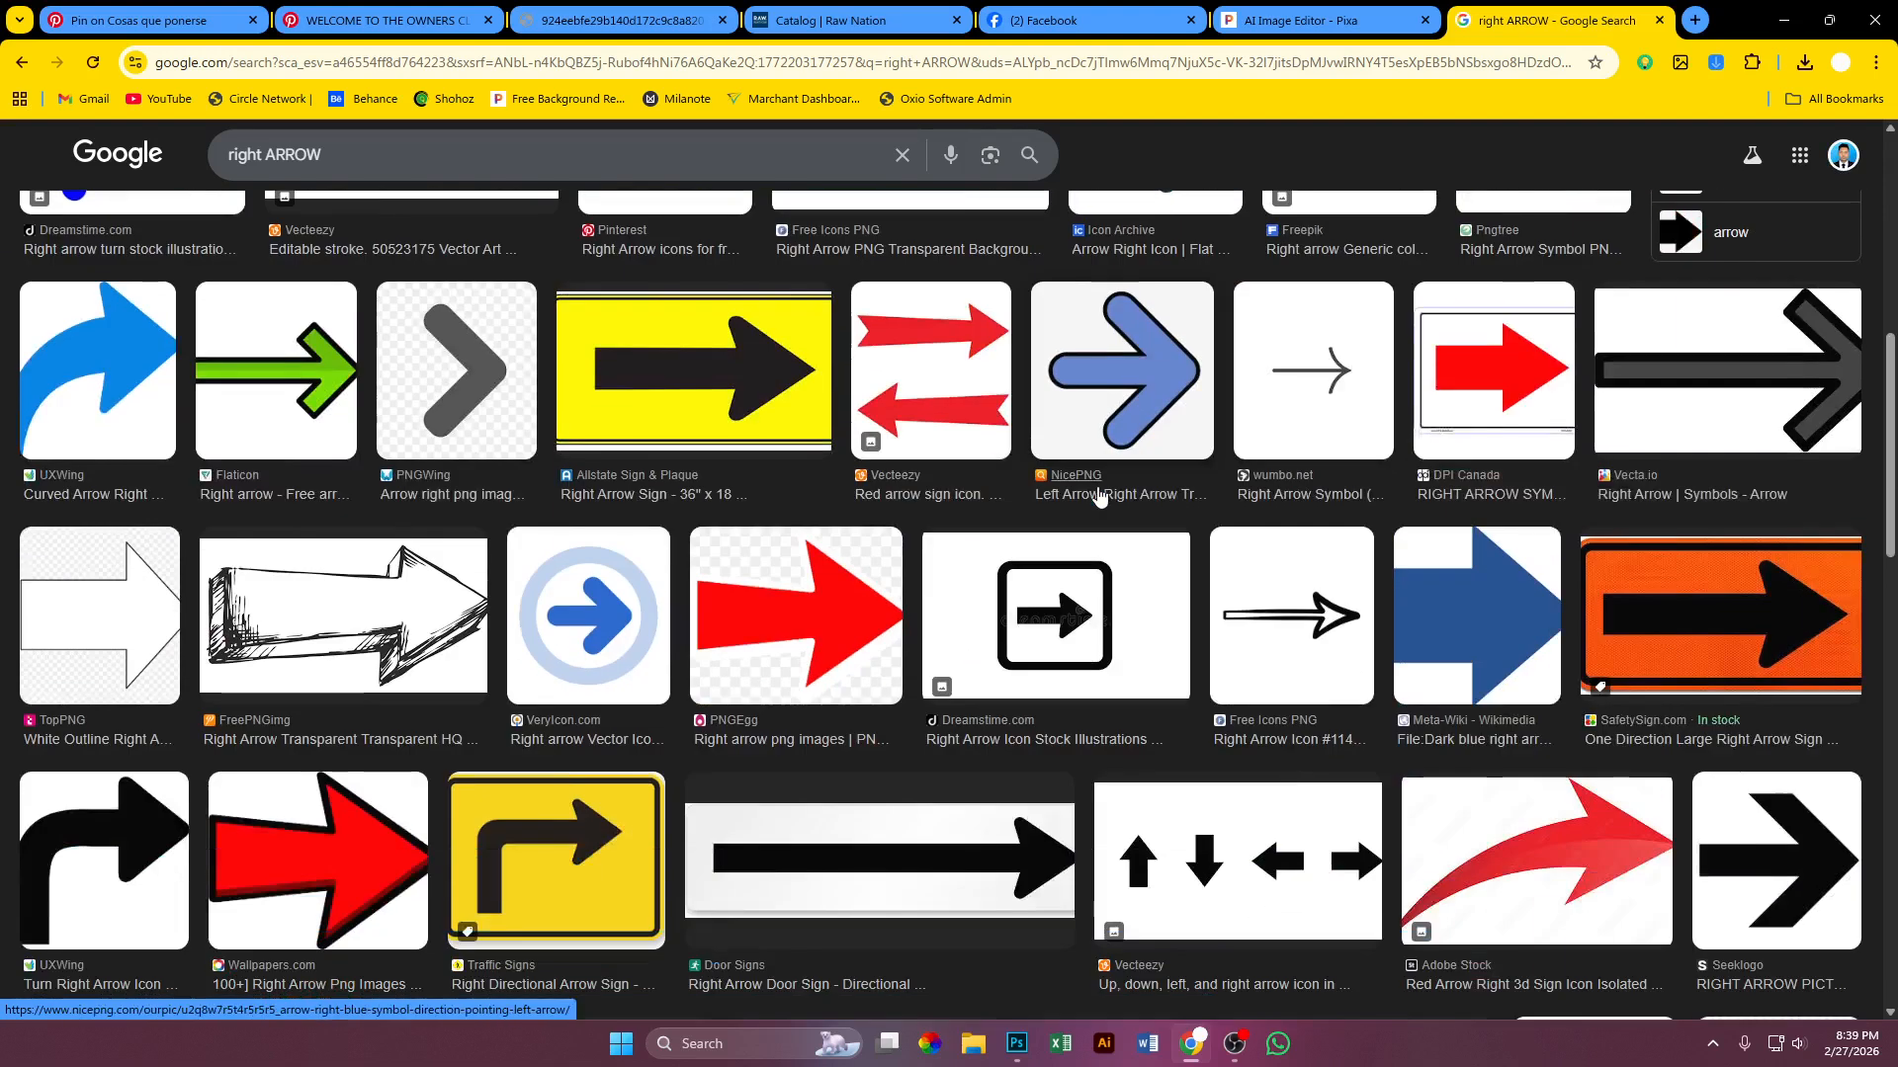
scroll(1099, 495, down, 5)
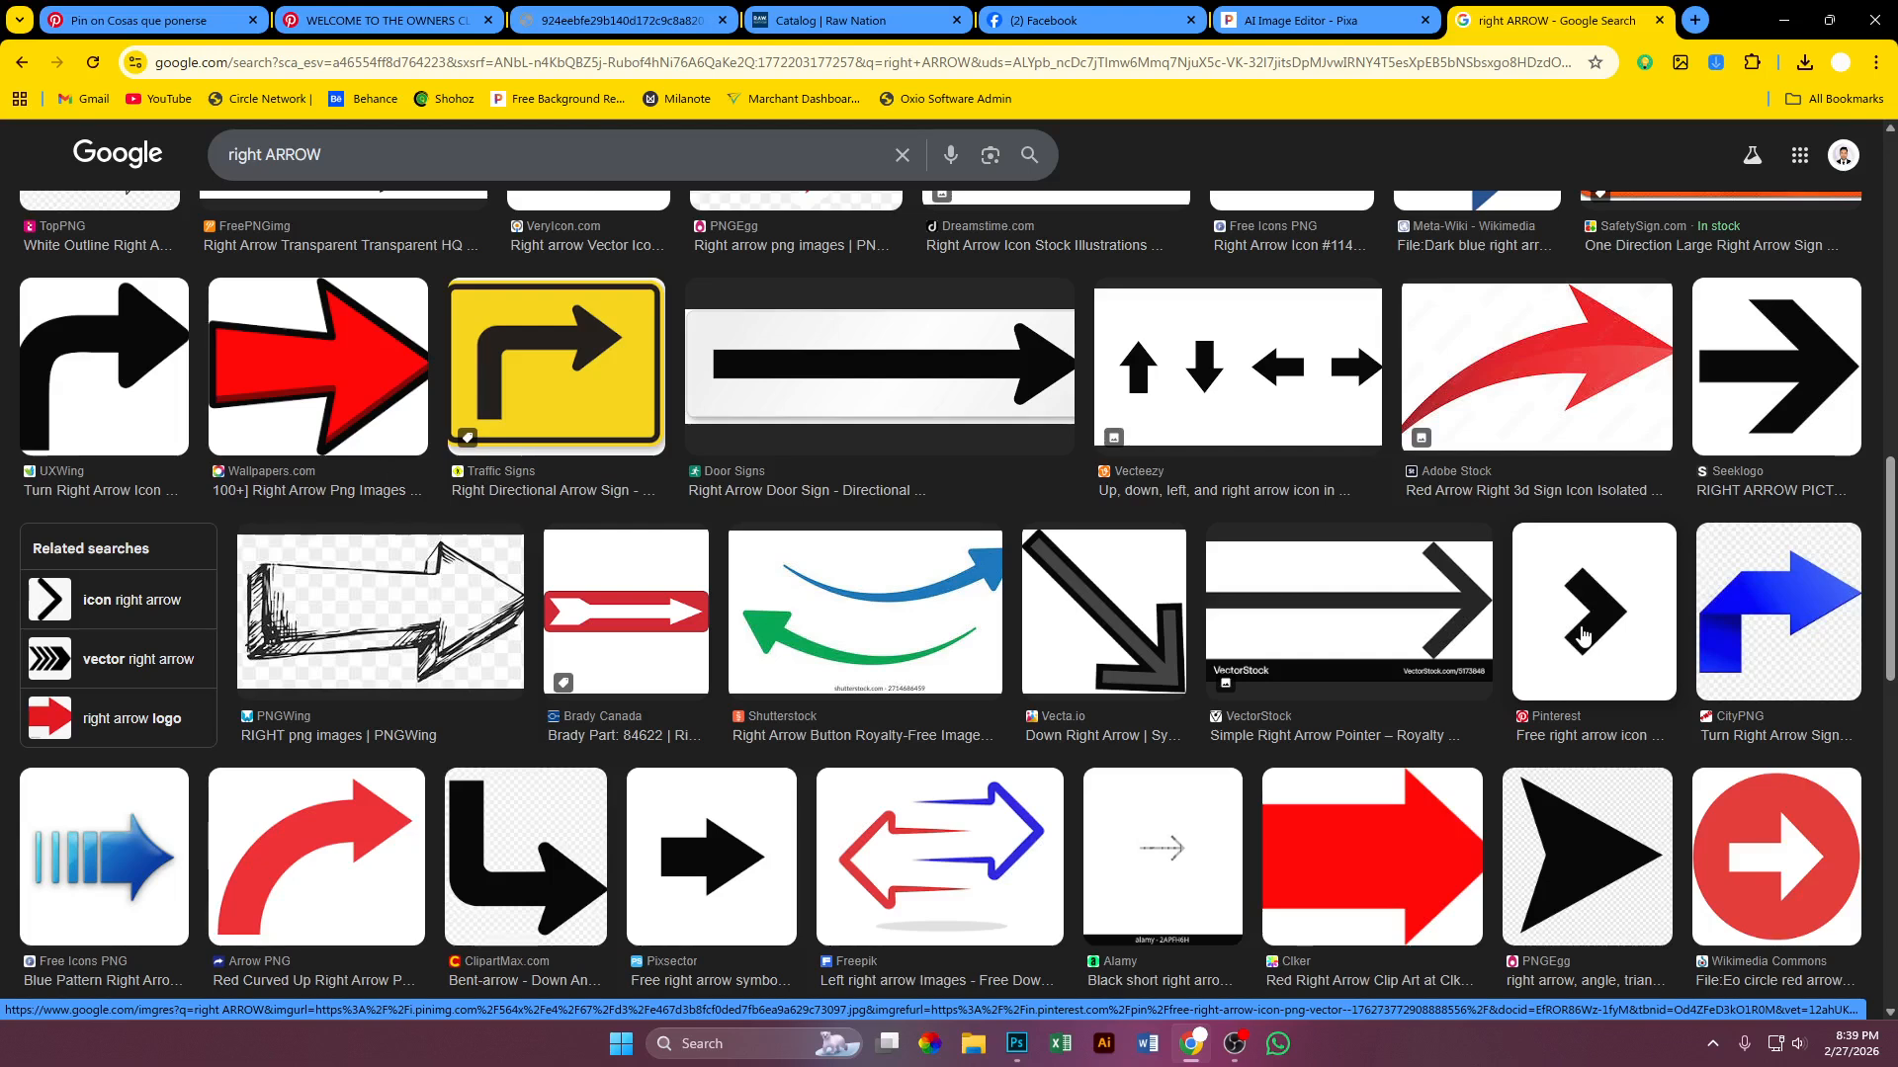
click(1135, 661)
scroll(1186, 662, down, 8)
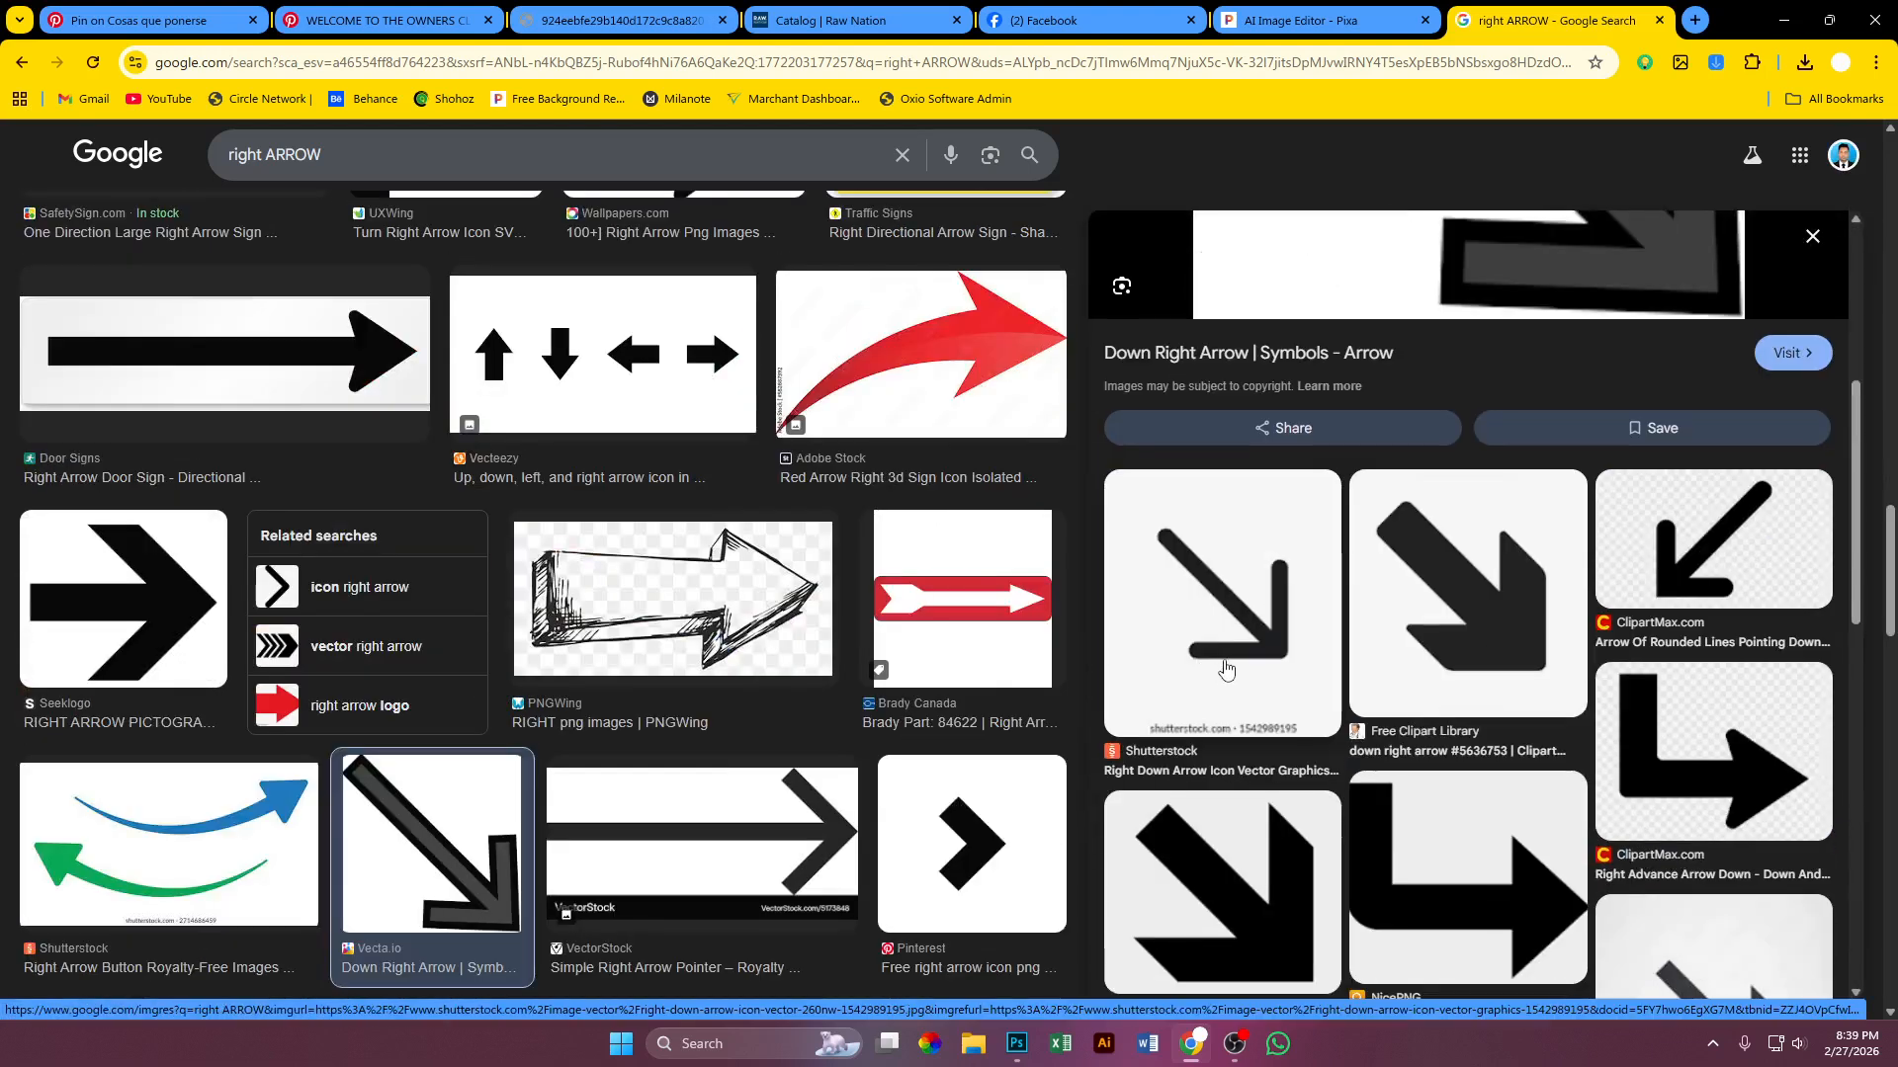
scroll(1438, 747, down, 5)
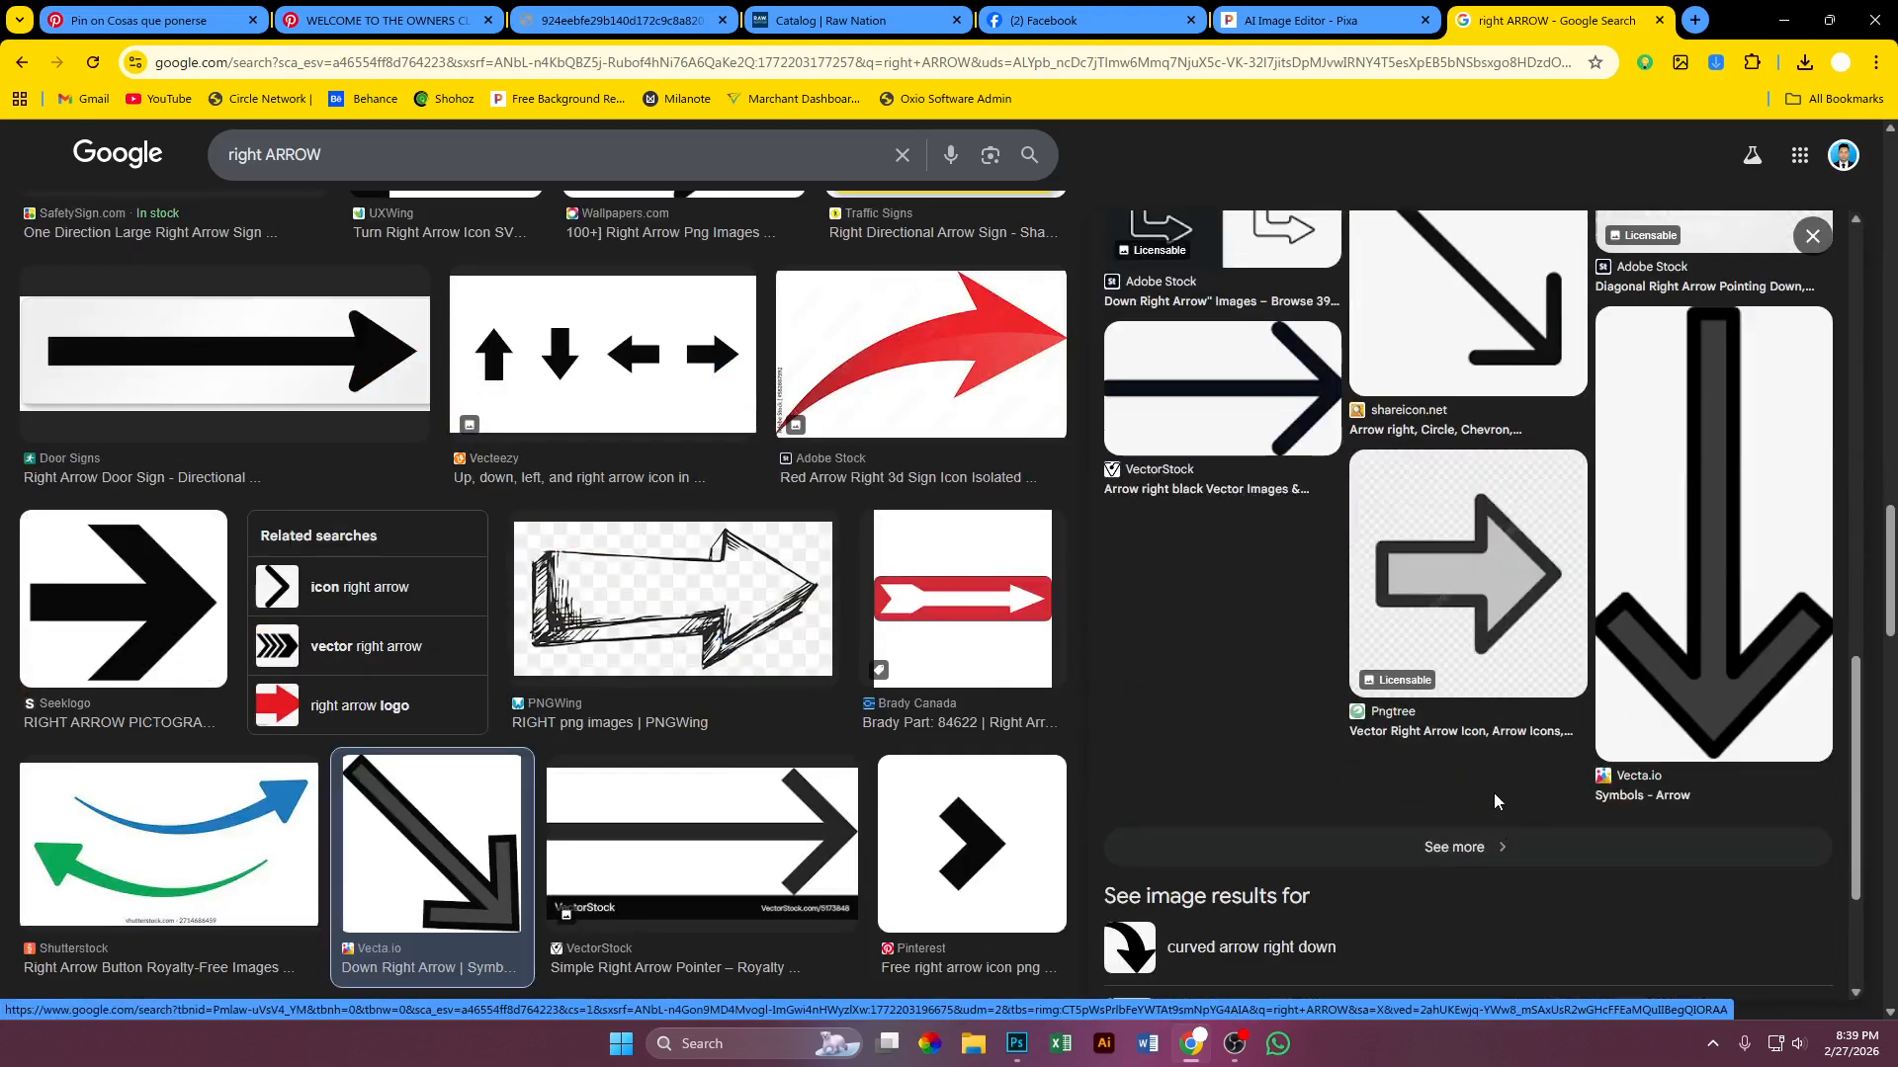
Step: Follow the similar thin down-right arrows to the IconExperience icon and open the full set of its related images
click(1468, 262)
scroll(1483, 593, down, 5)
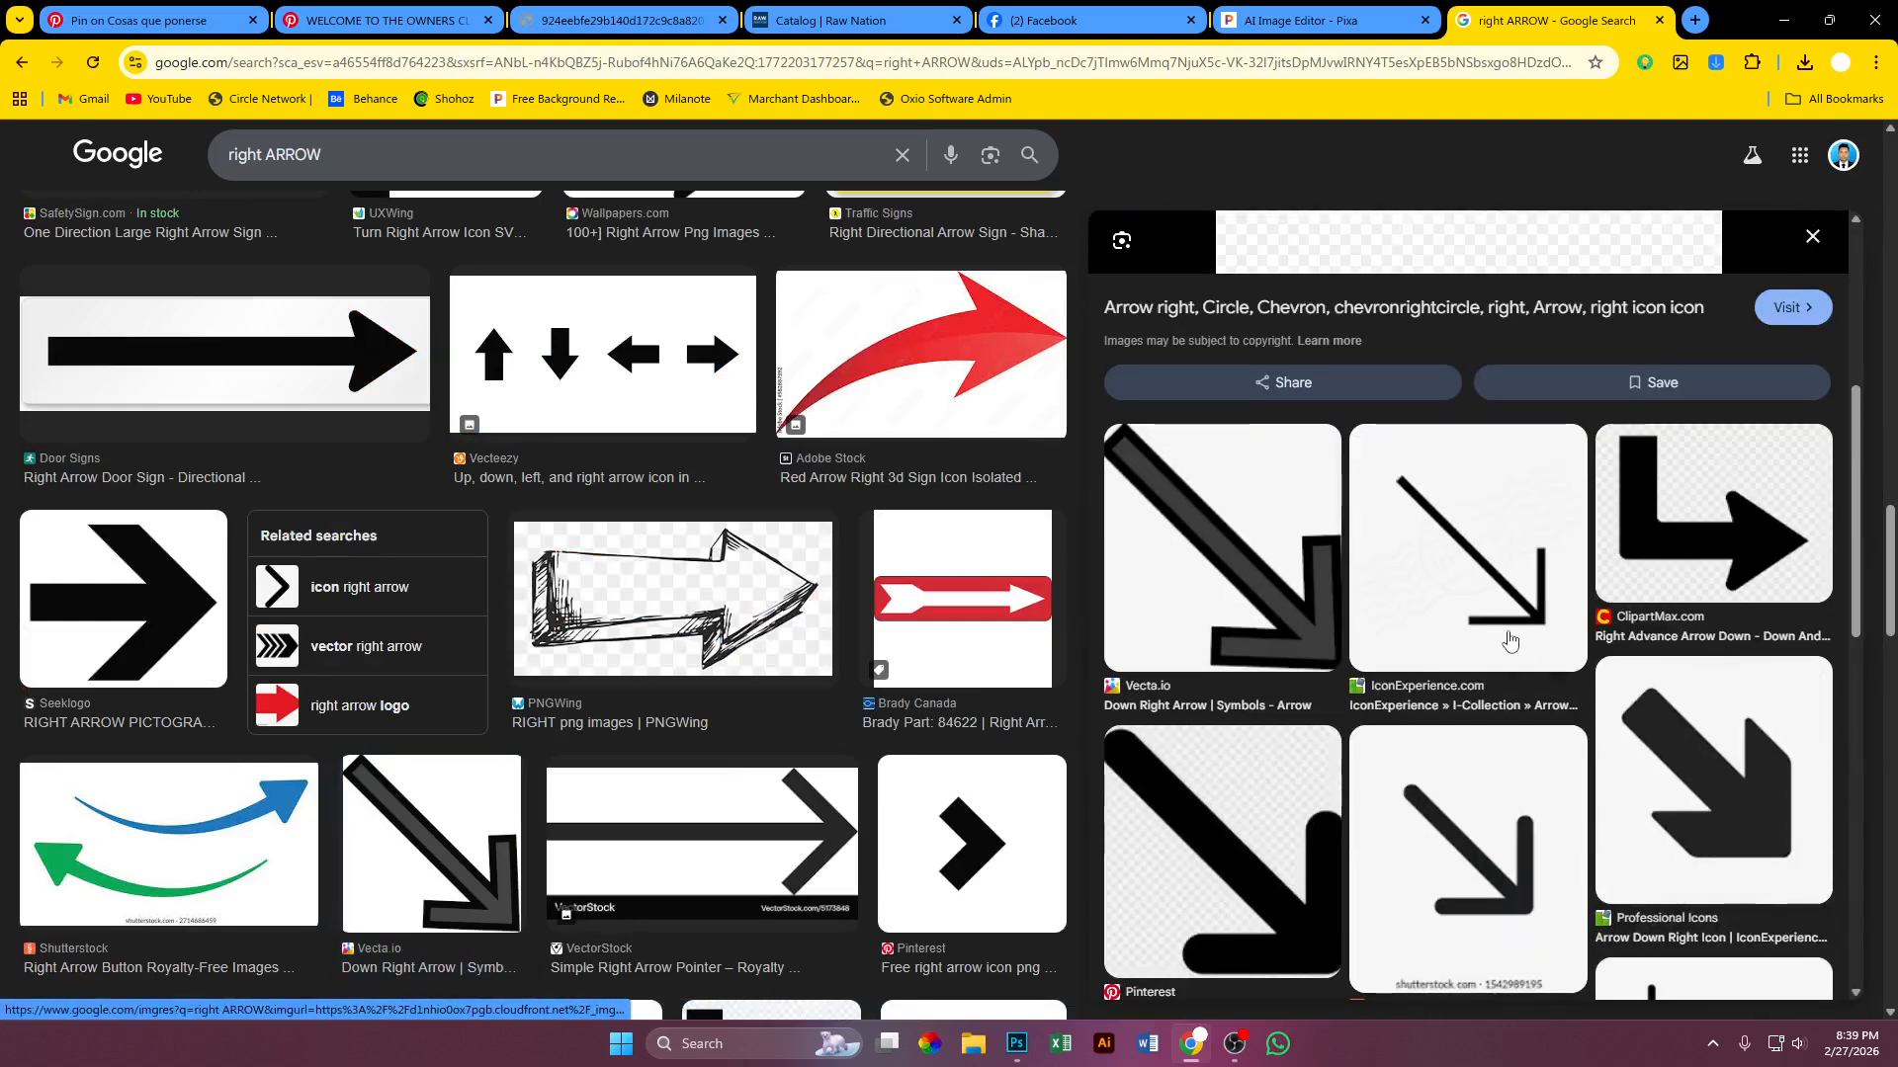
click(1493, 609)
scroll(1493, 610, down, 10)
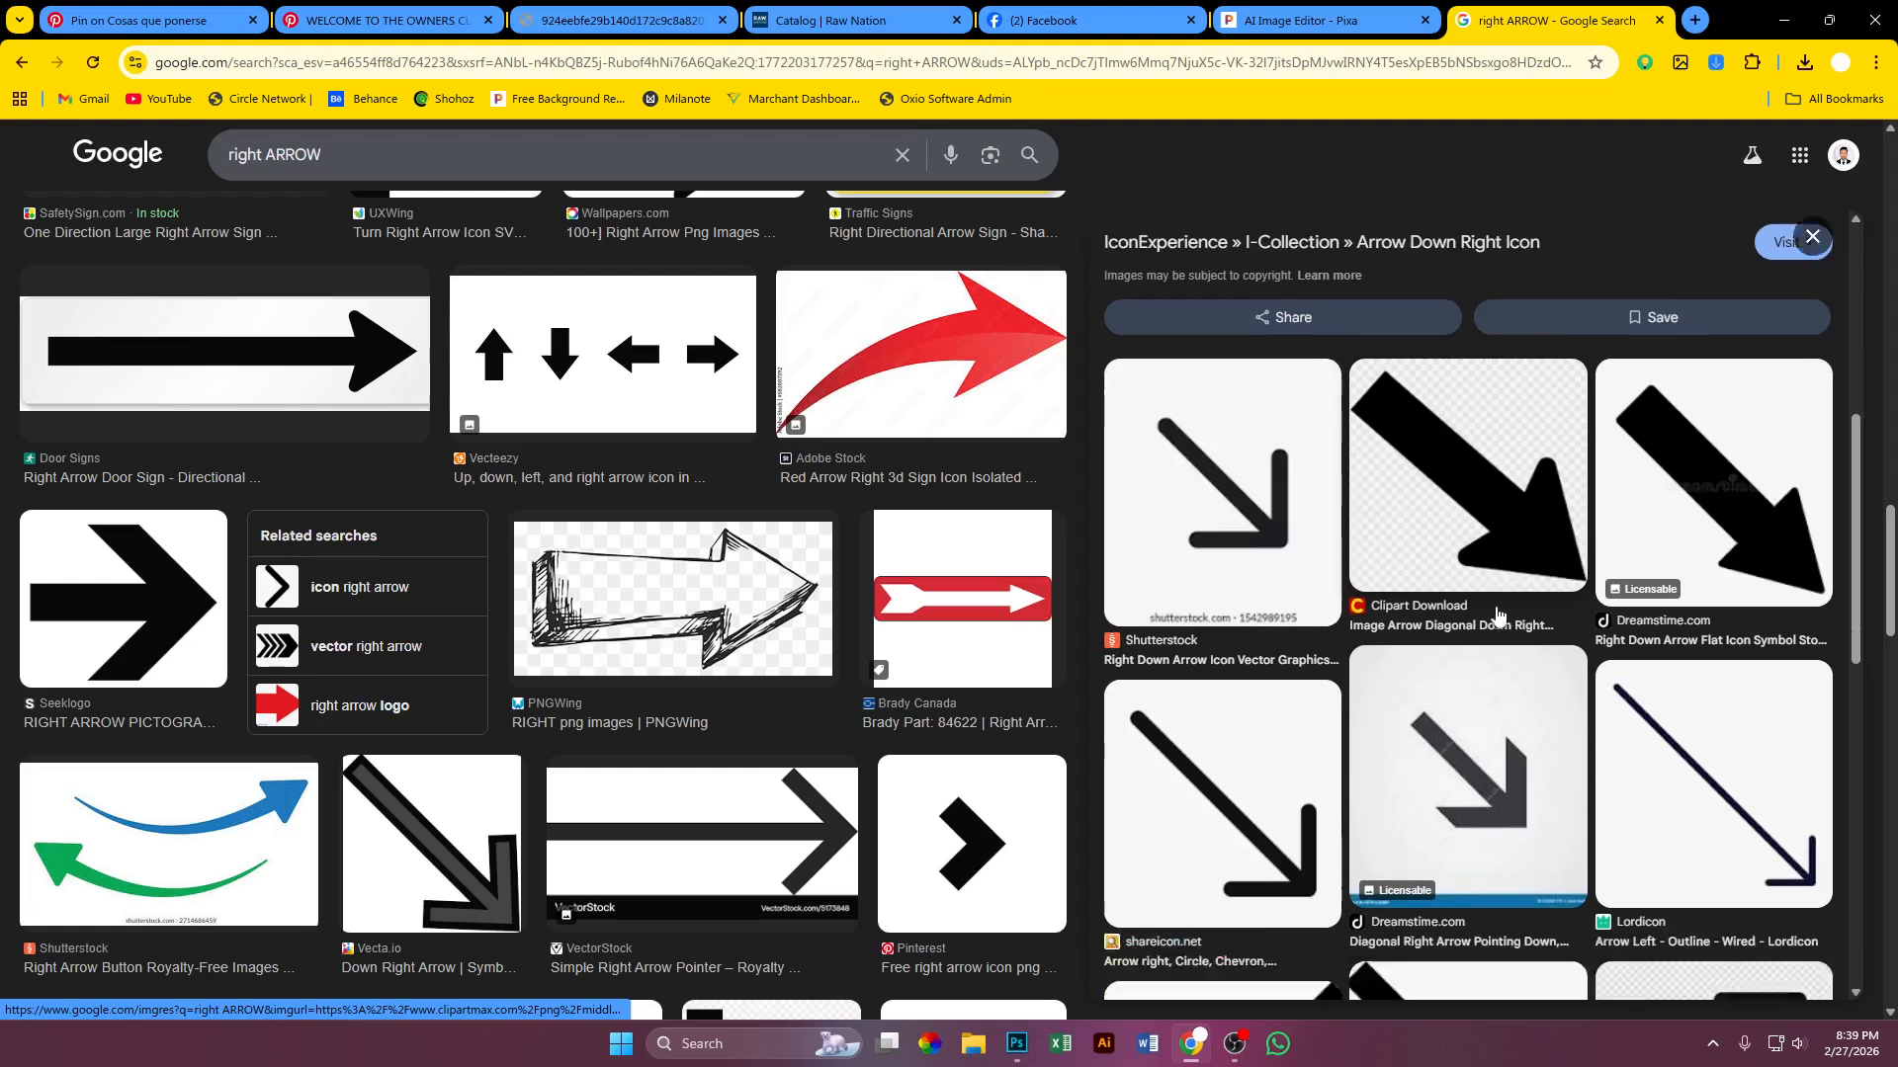
scroll(1510, 630, down, 5)
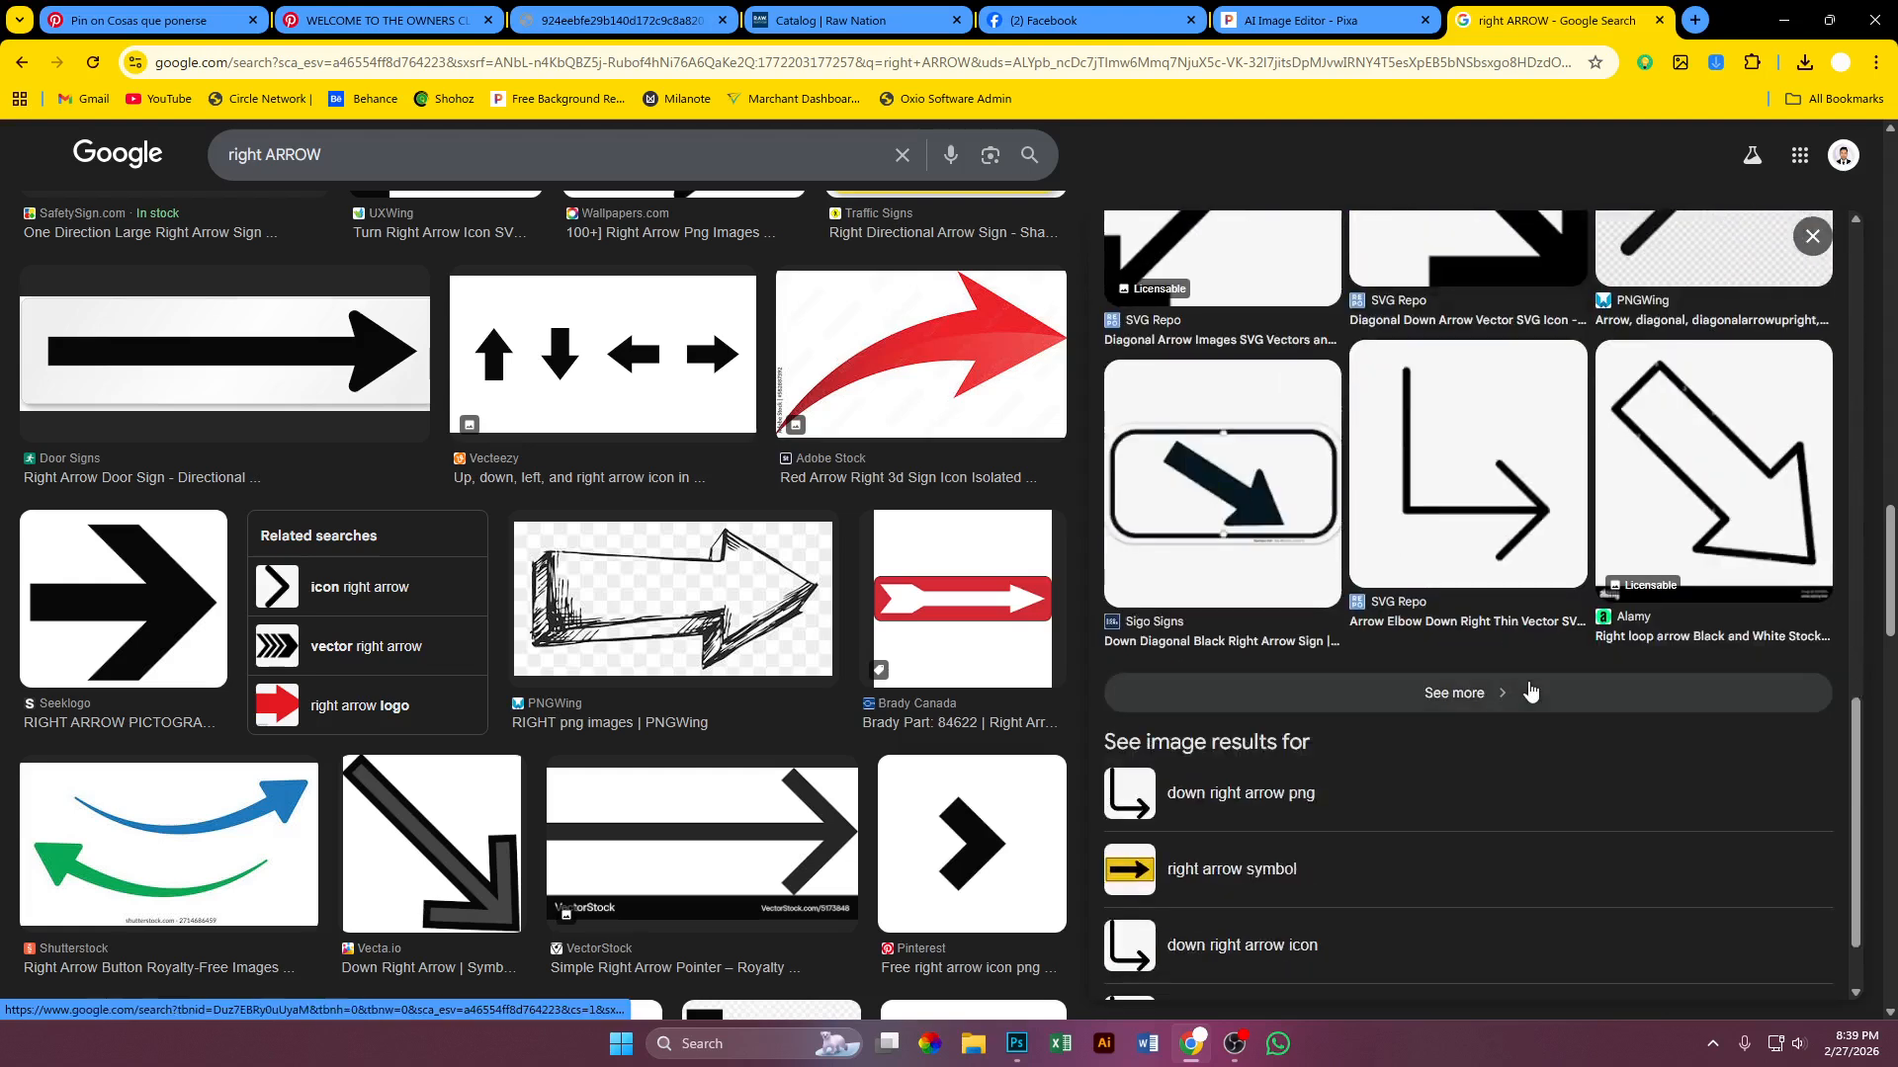
click(1483, 688)
Step: Examine the related arrow images for a simple arrow that suits the store availability text
scroll(1420, 659, down, 3)
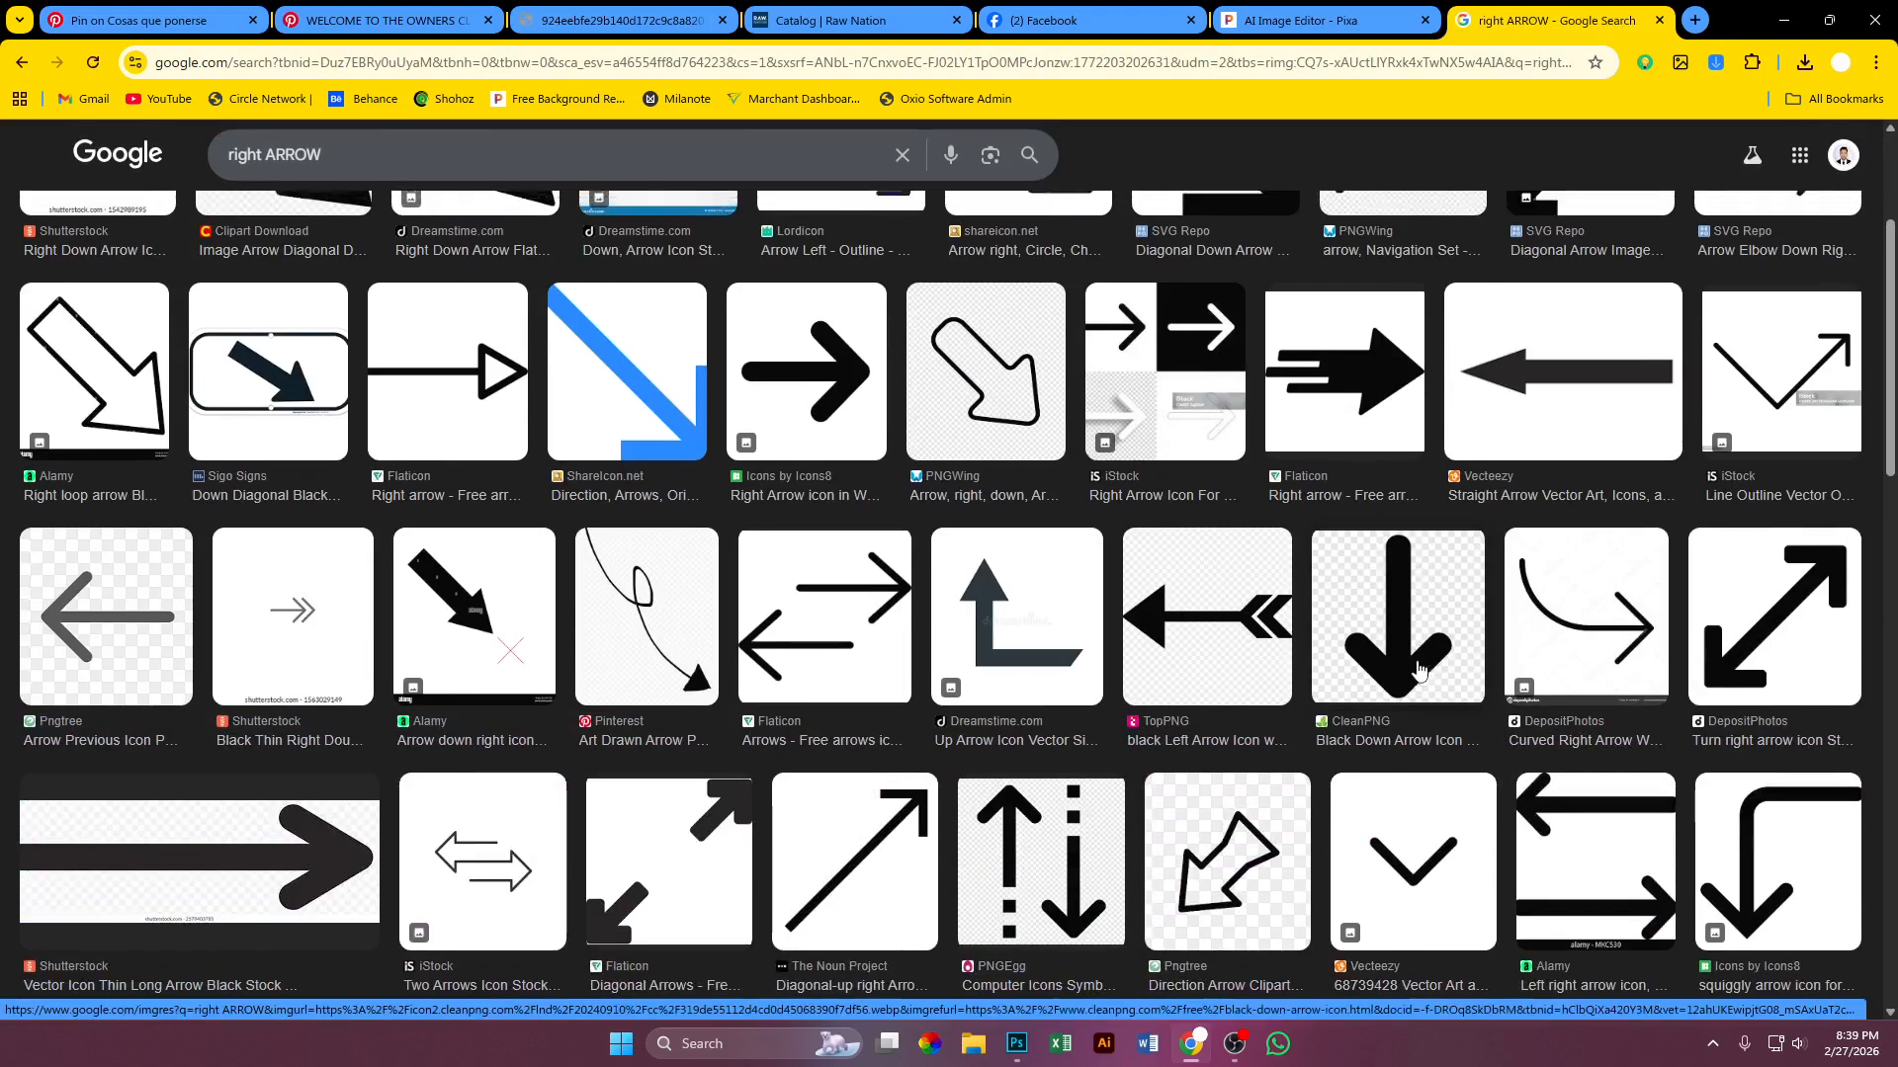
scroll(1420, 659, up, 3)
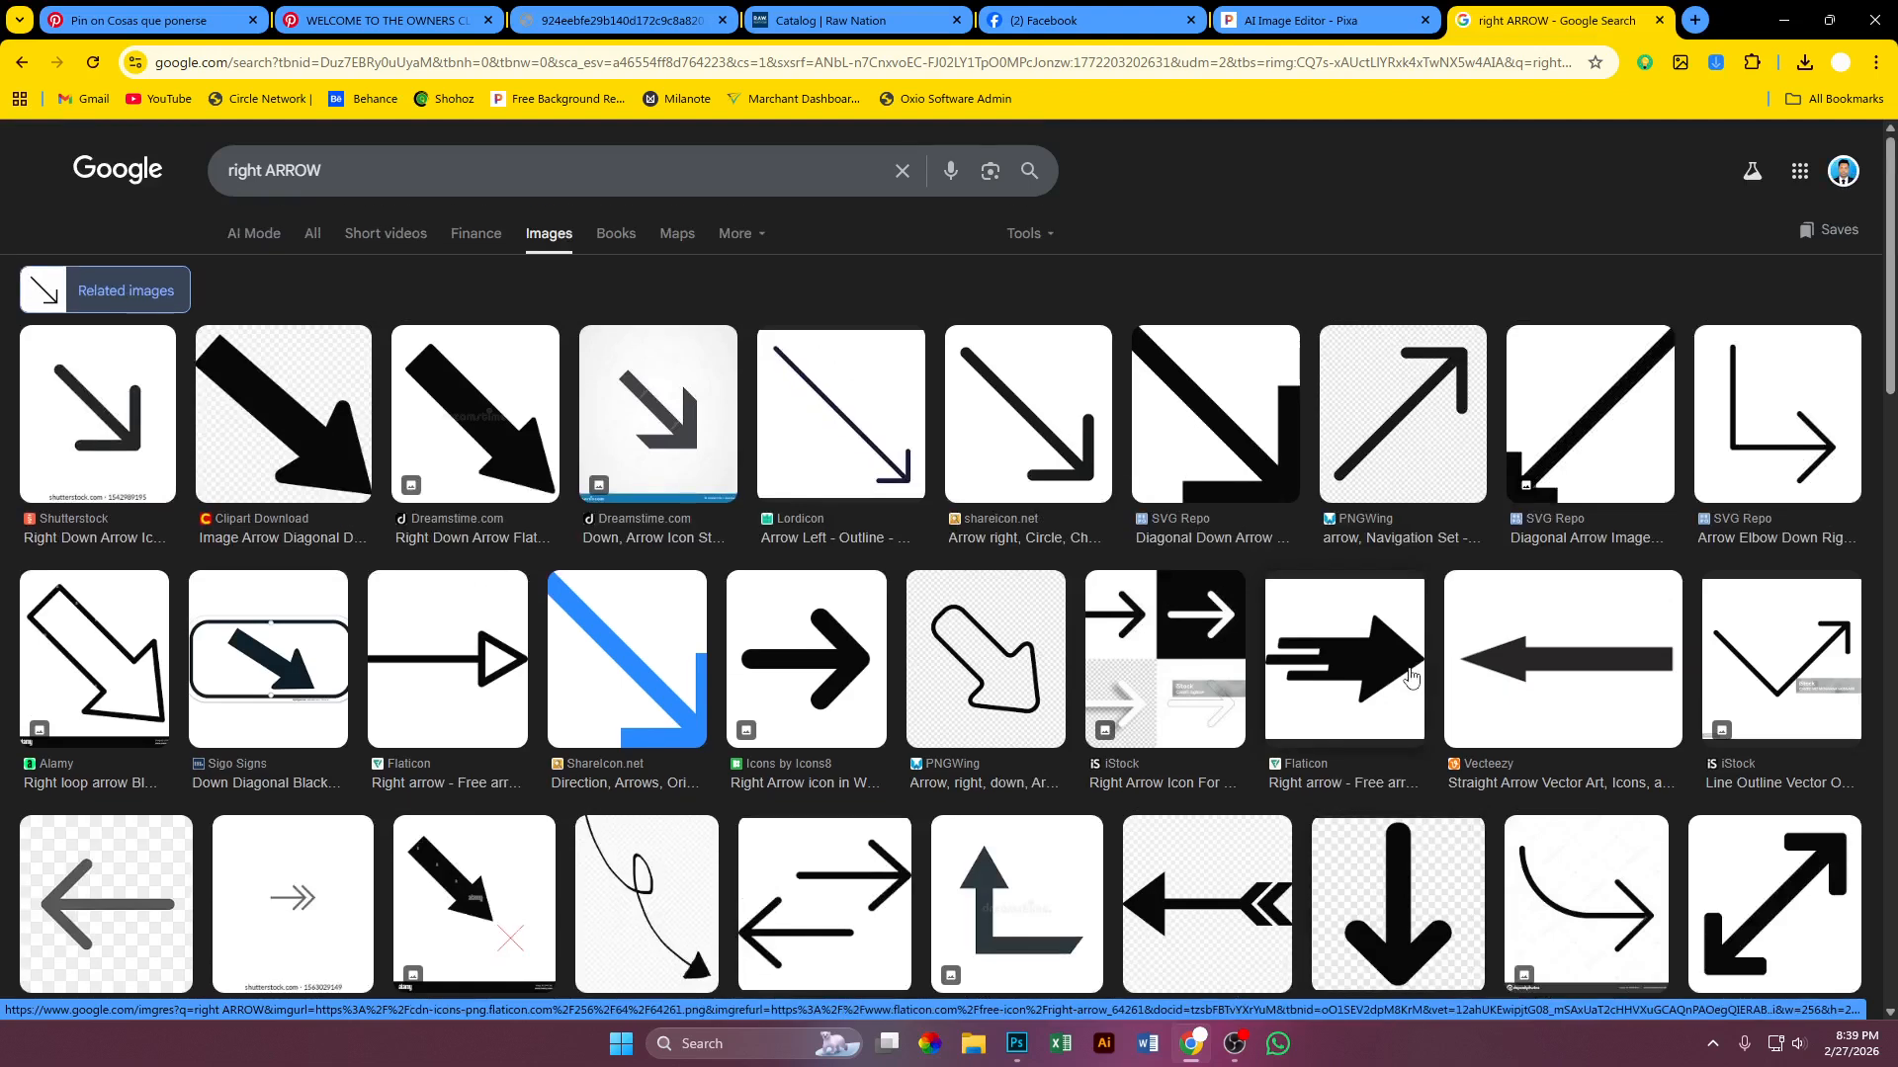
scroll(1410, 677, down, 5)
scroll(1410, 677, down, 4)
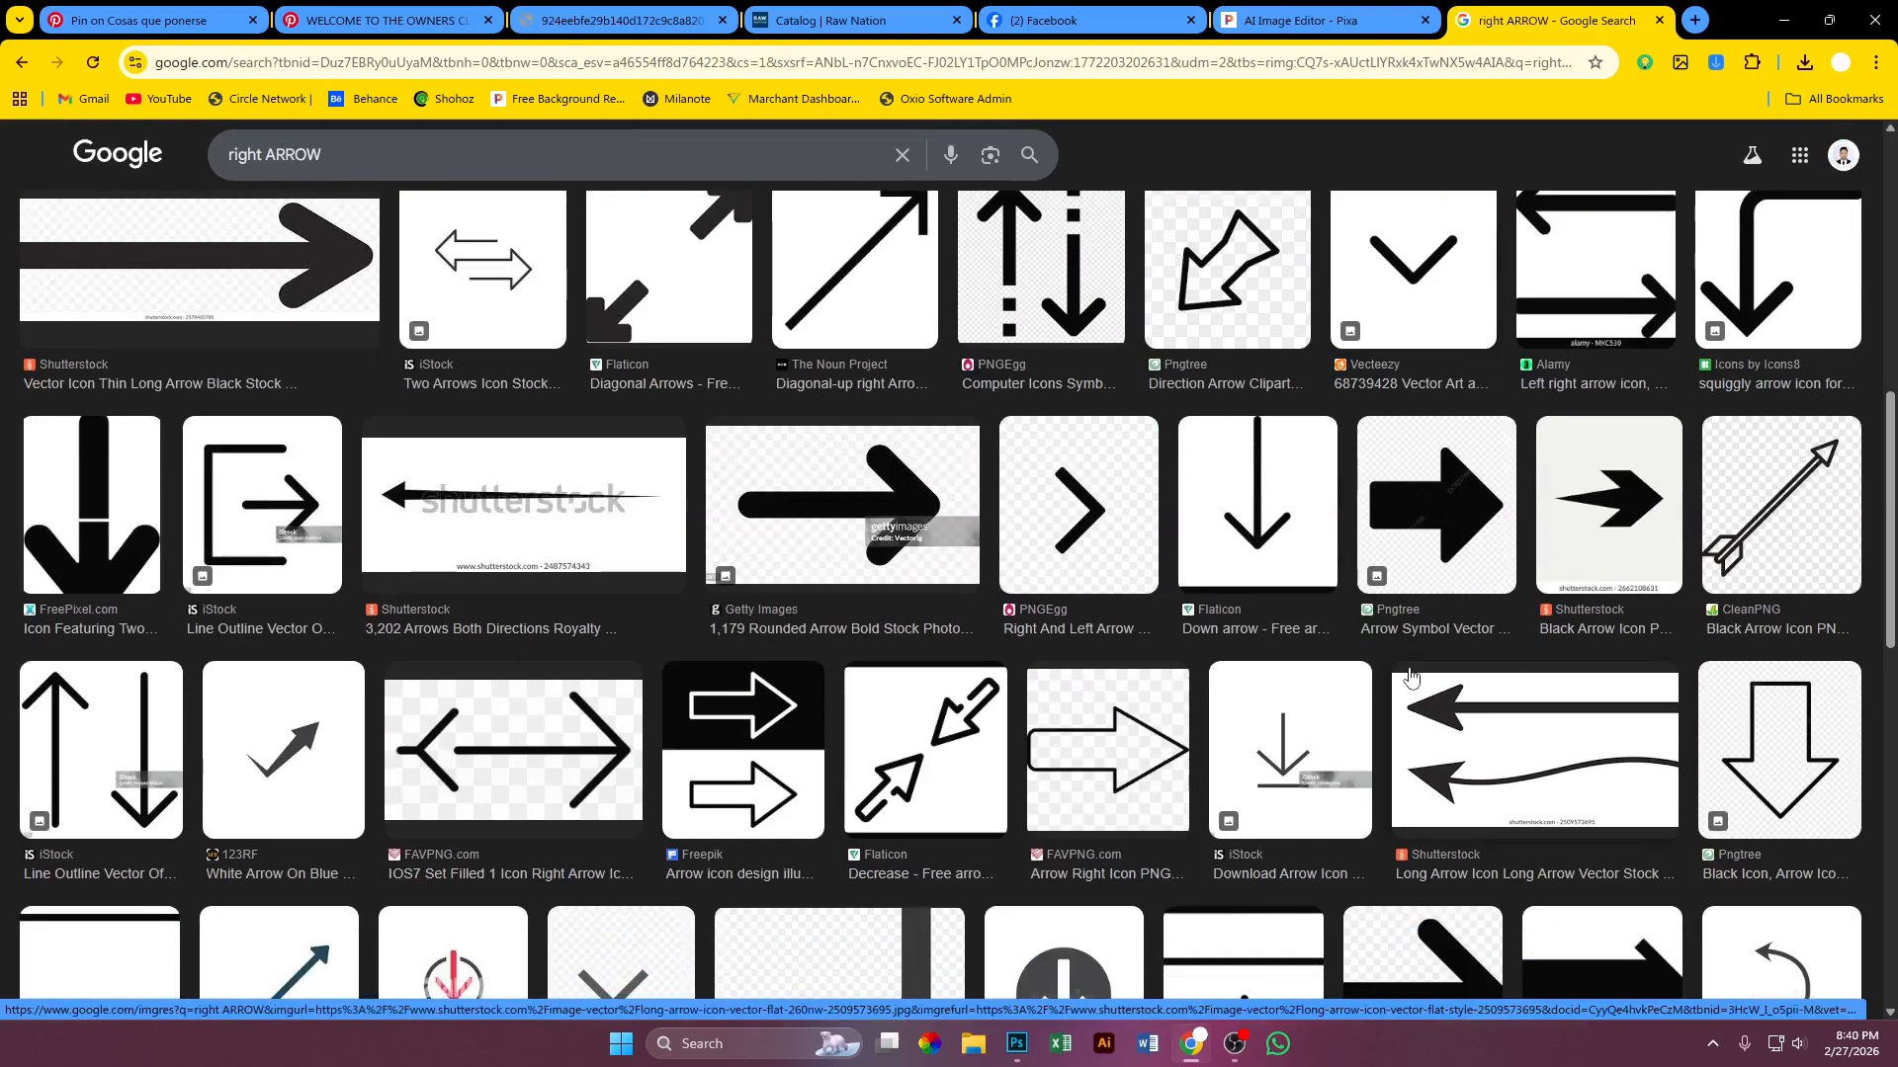
scroll(1410, 677, down, 4)
scroll(1410, 677, down, 4)
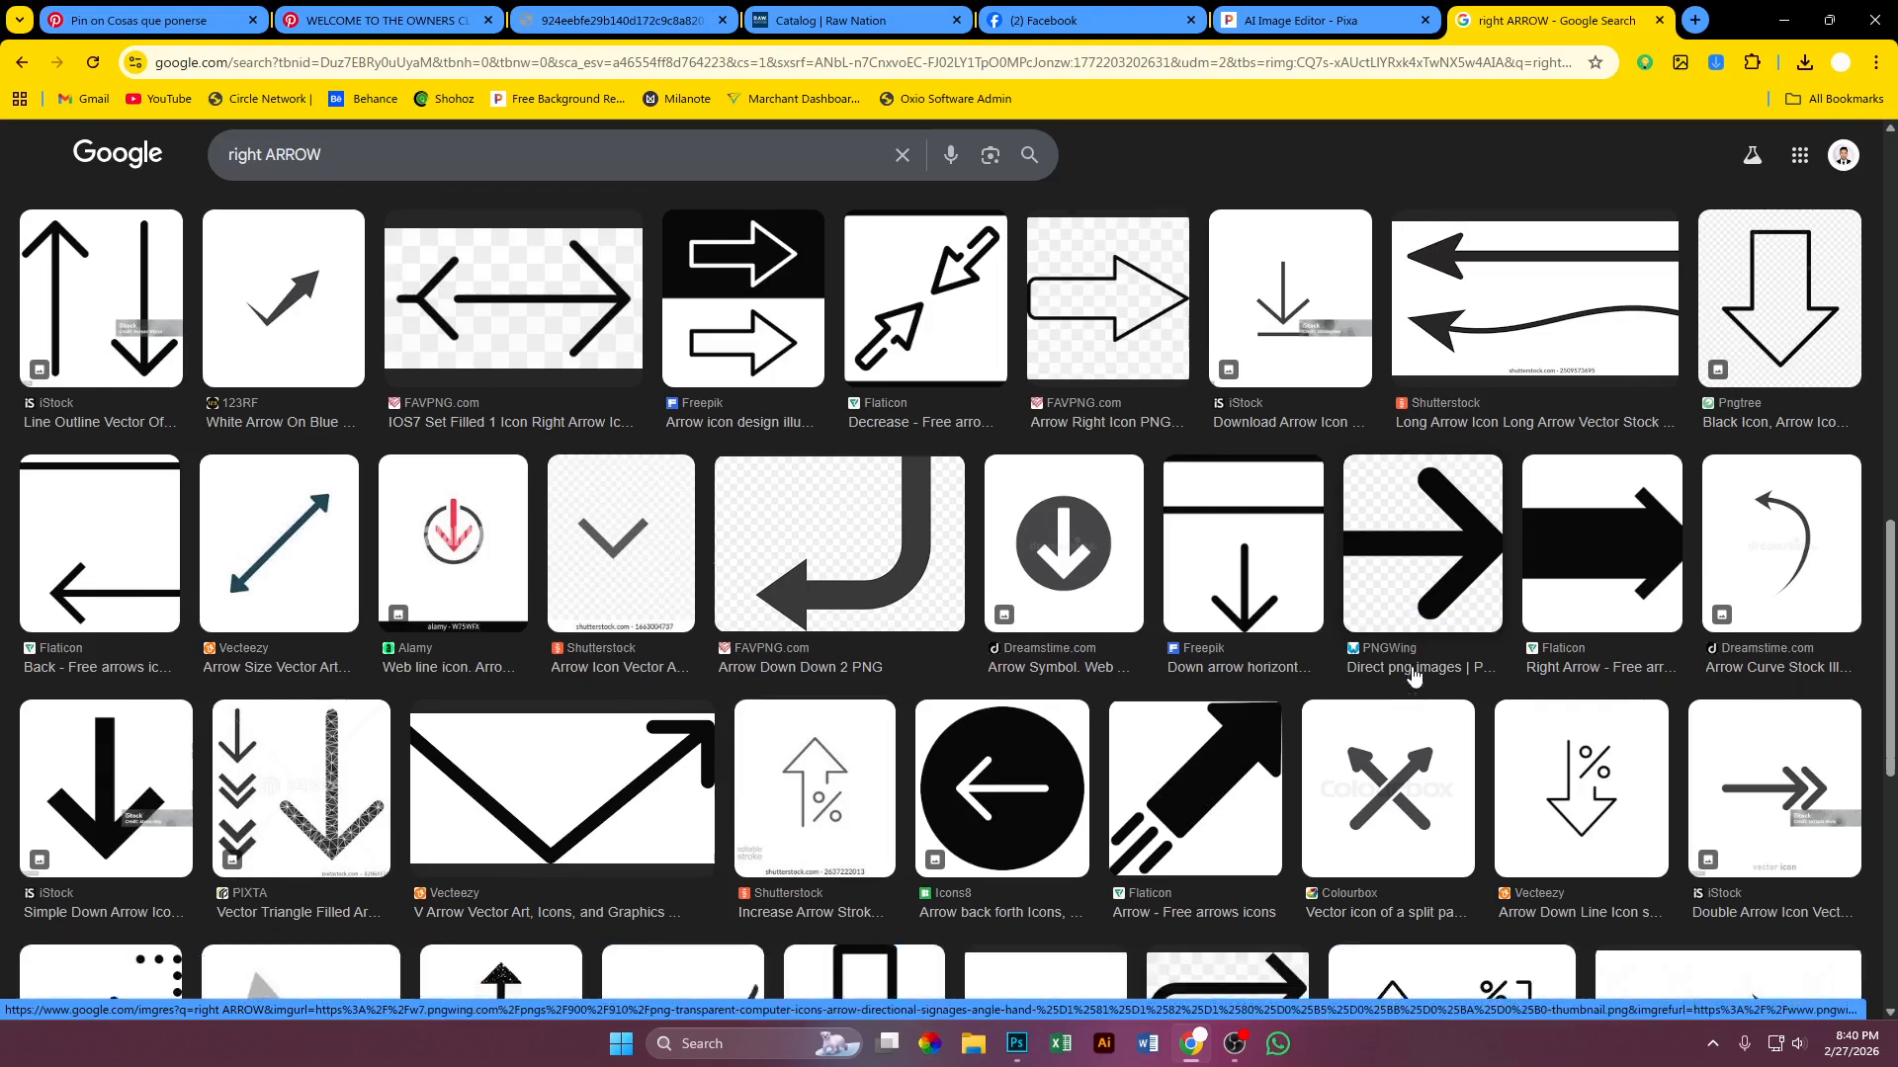
scroll(1414, 675, down, 4)
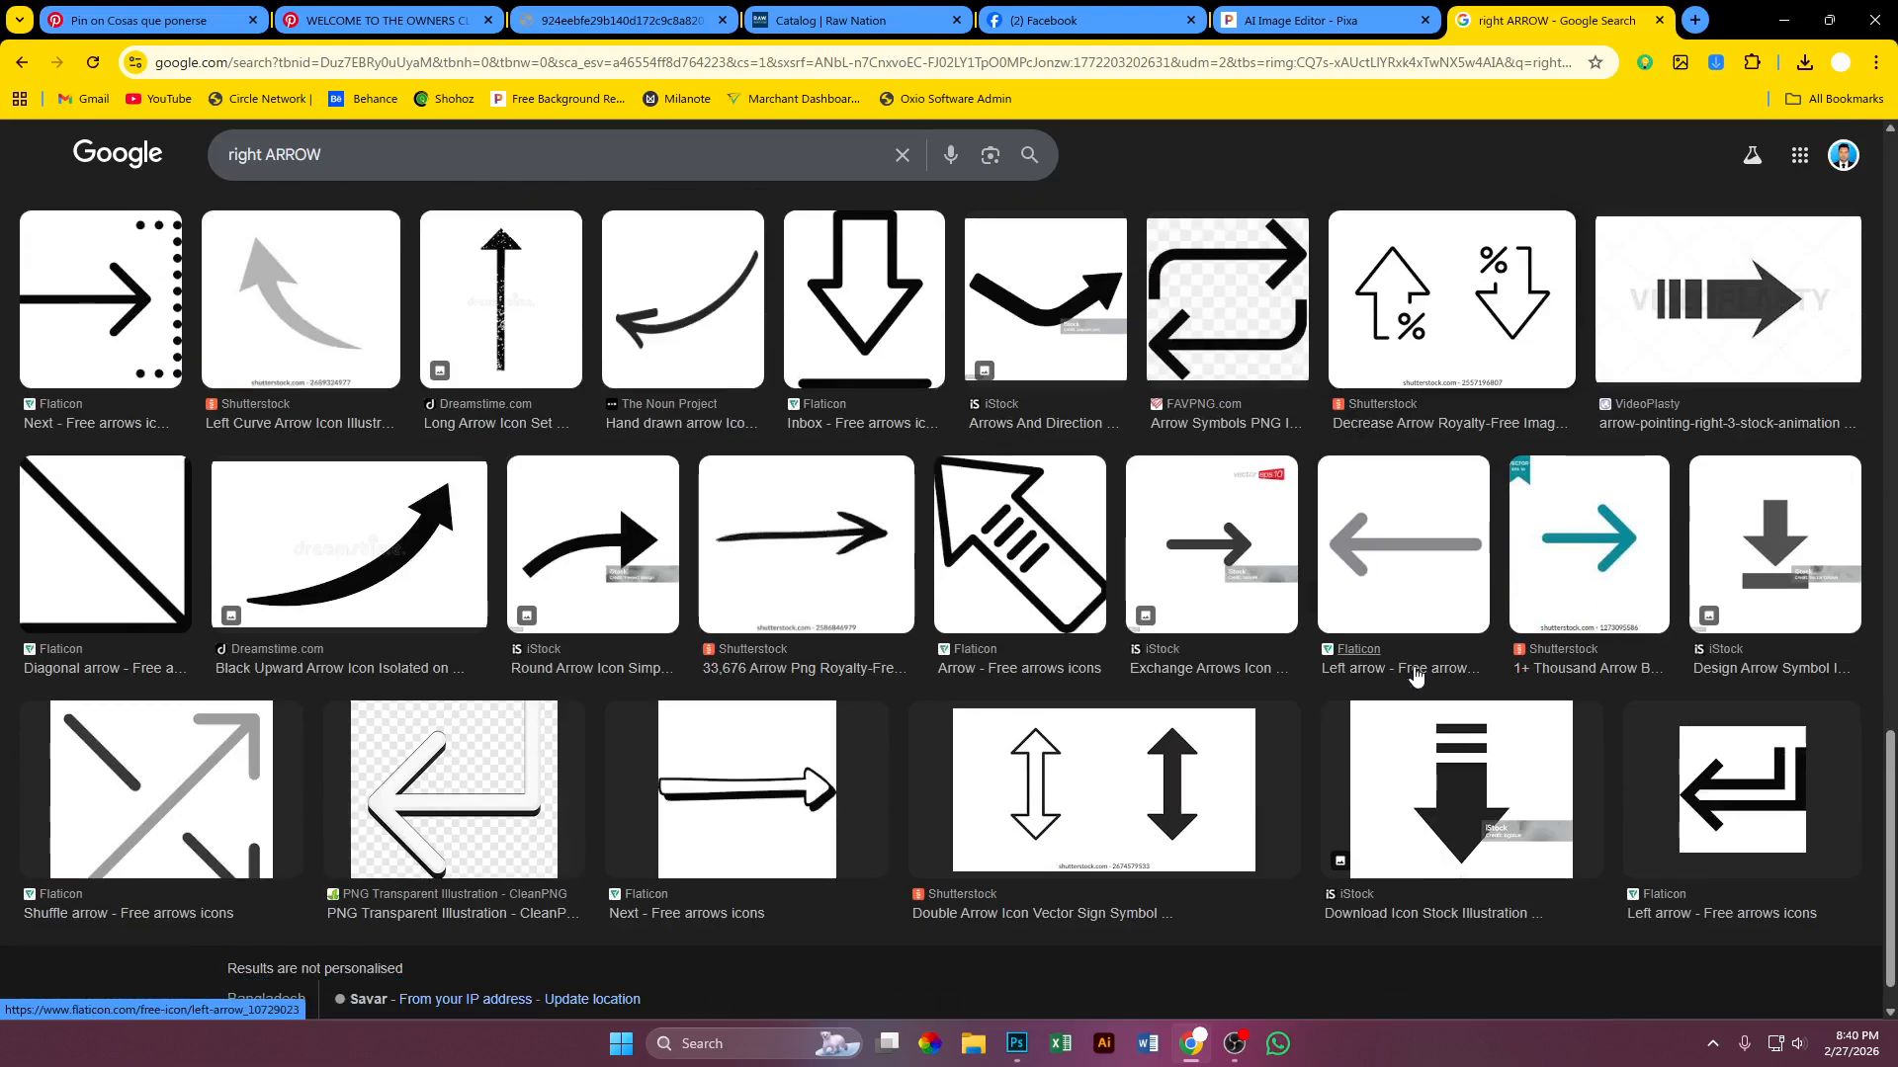
scroll(1415, 677, down, 1)
scroll(1414, 678, up, 20)
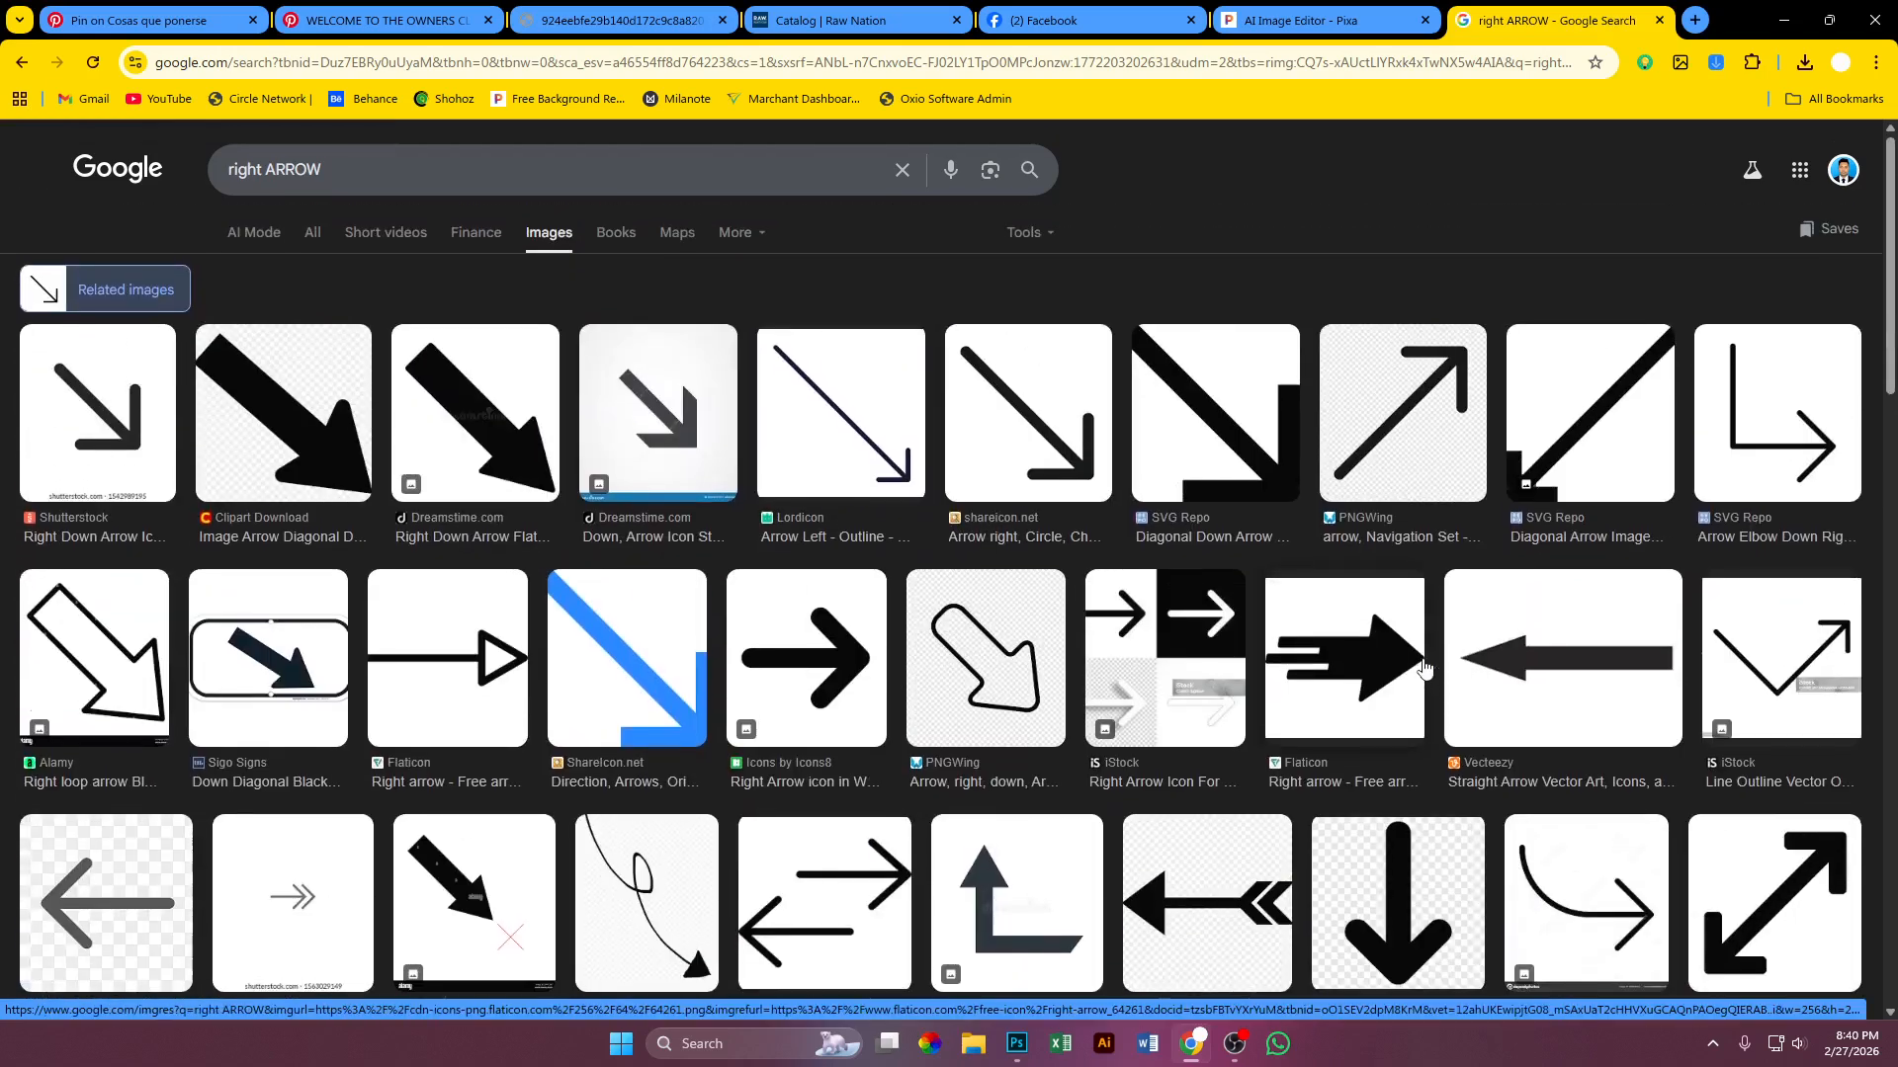
Step: Open the rounded down-right arrow from Shutterstock and look through its similar images
click(112, 441)
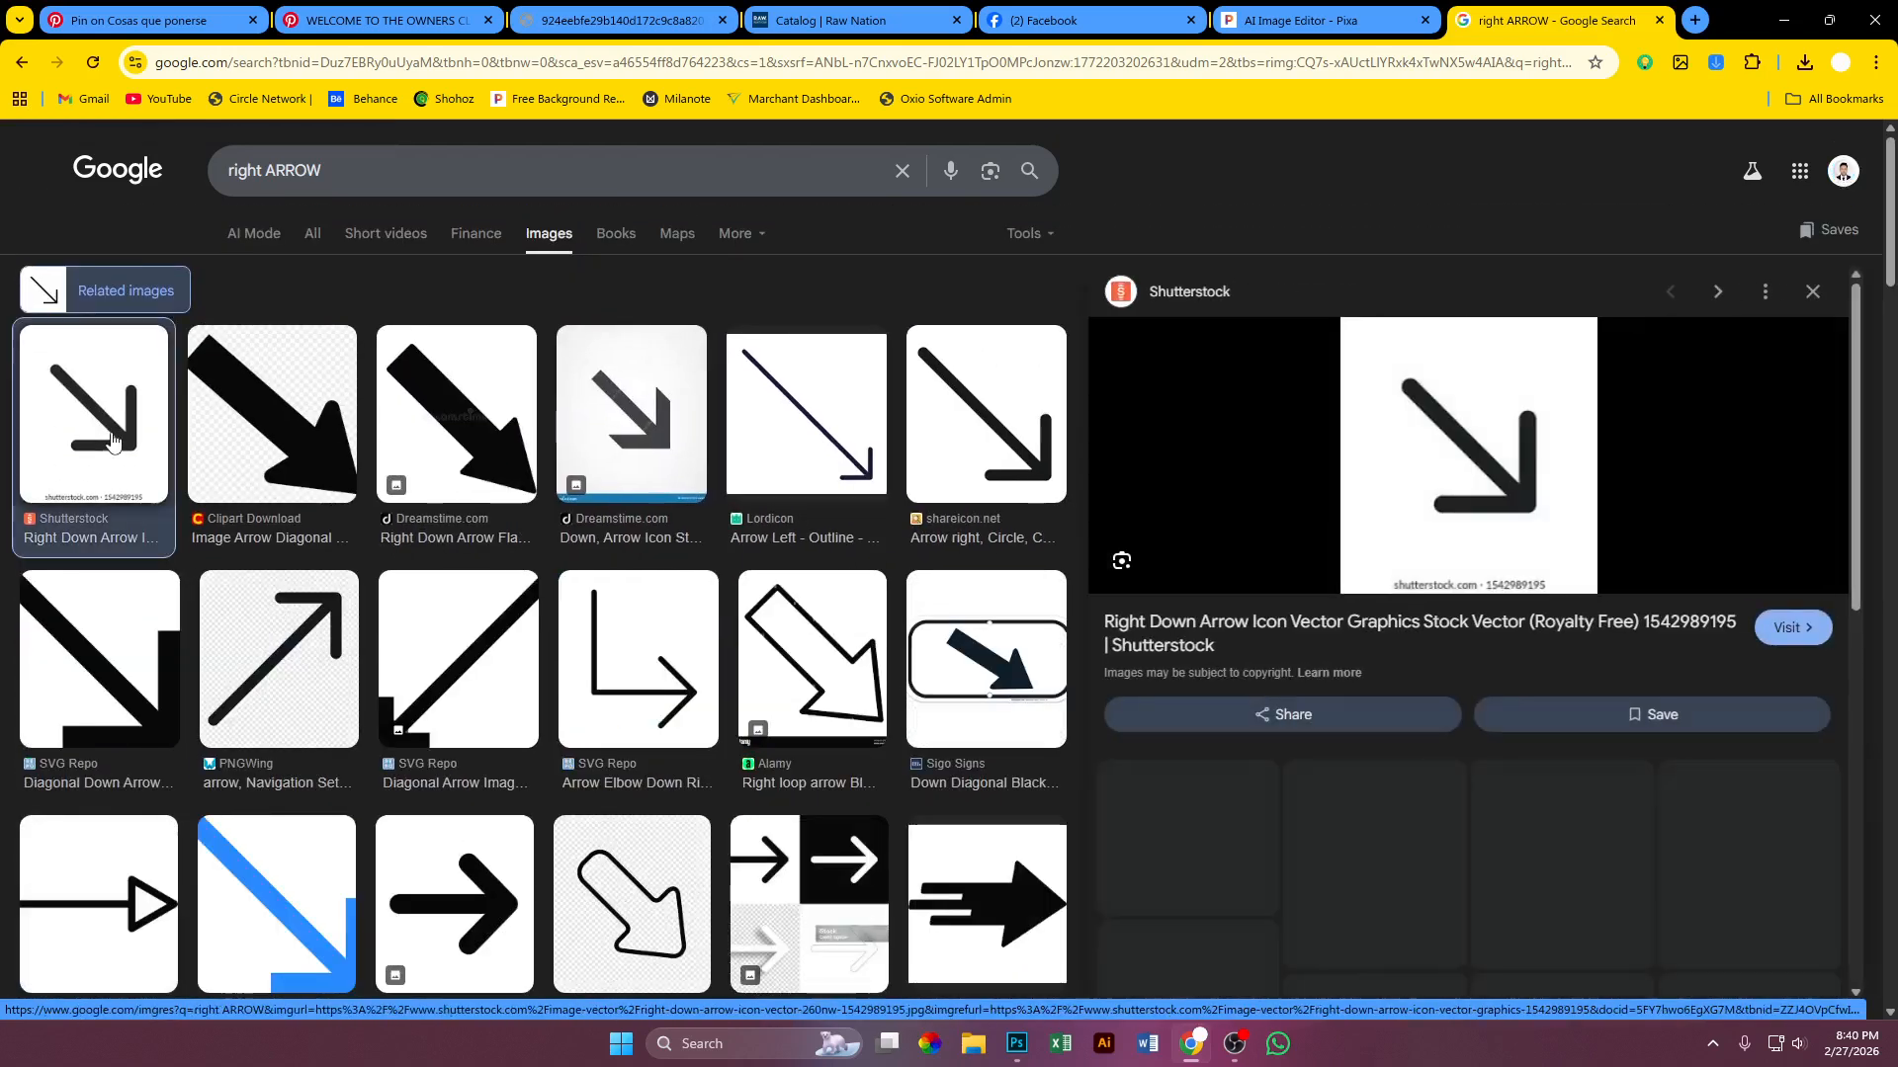
scroll(1422, 508, down, 5)
scroll(1421, 510, down, 10)
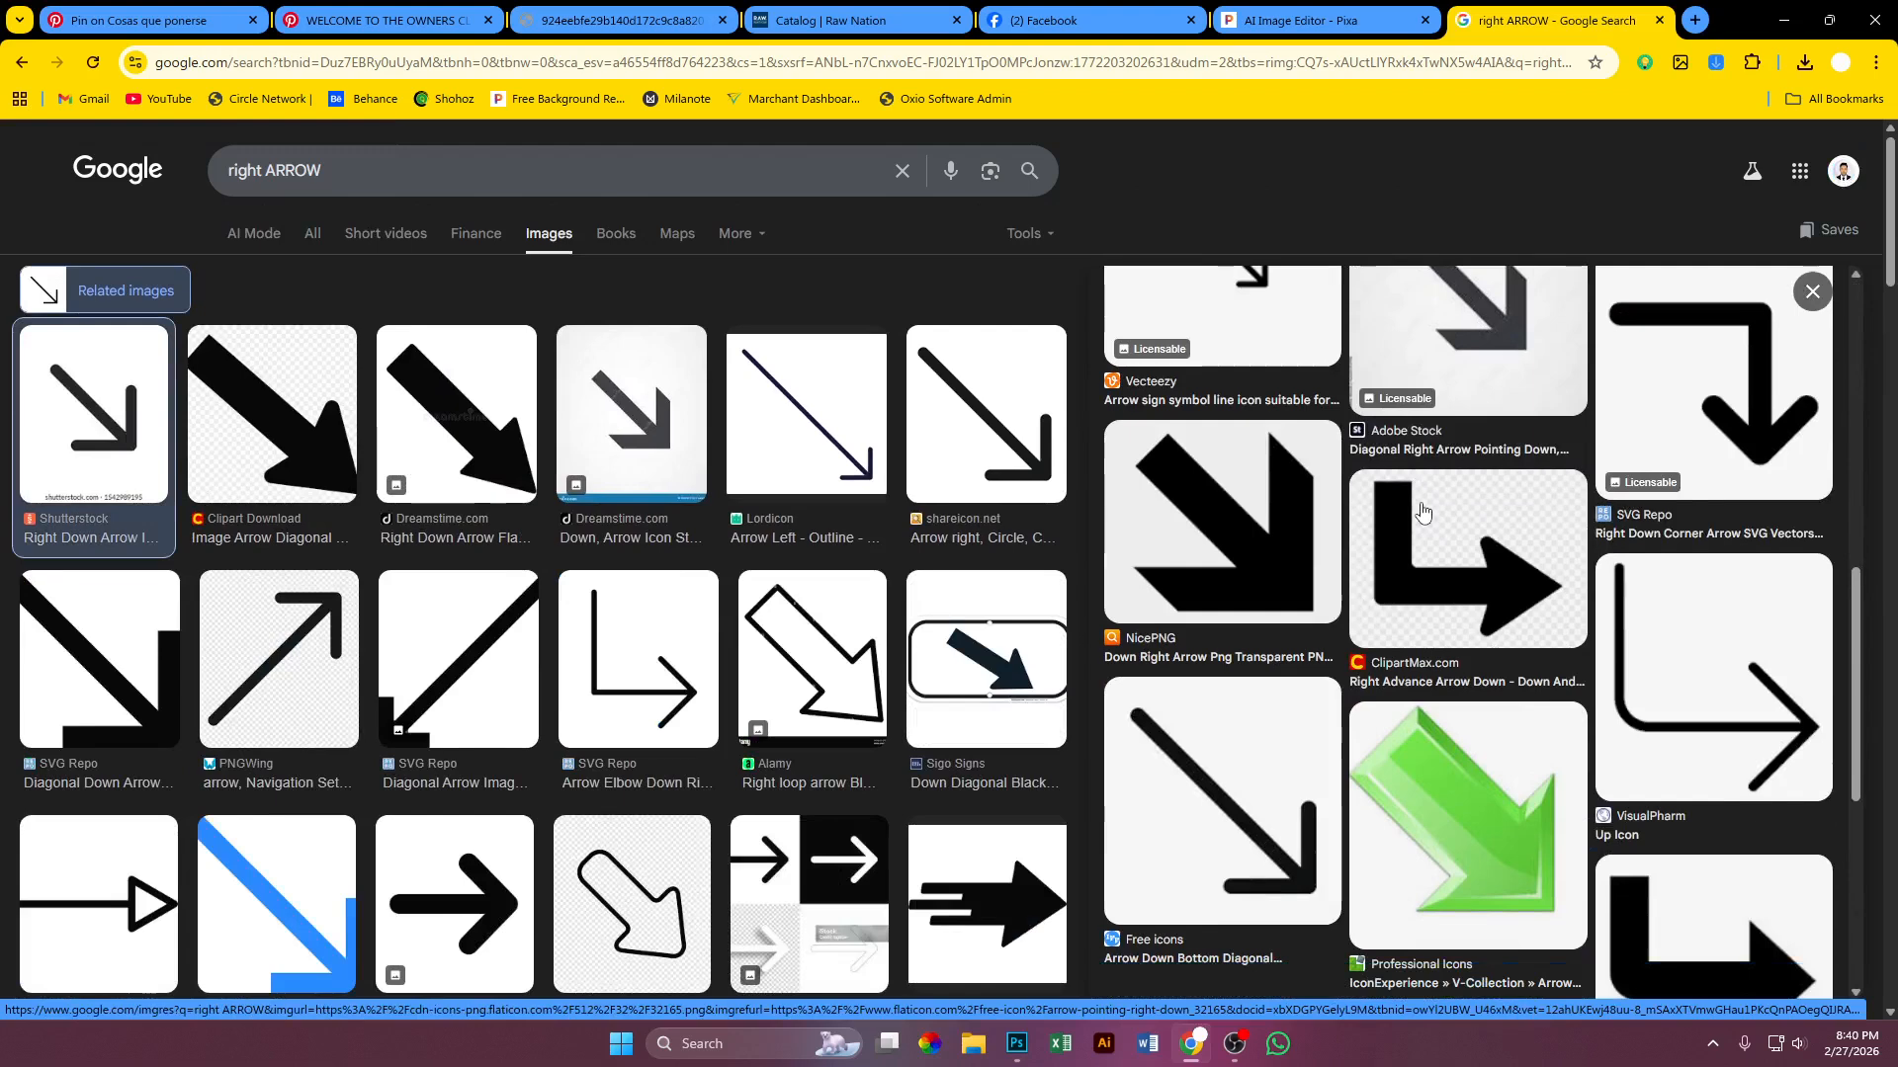
scroll(1395, 670, up, 15)
scroll(1394, 670, up, 4)
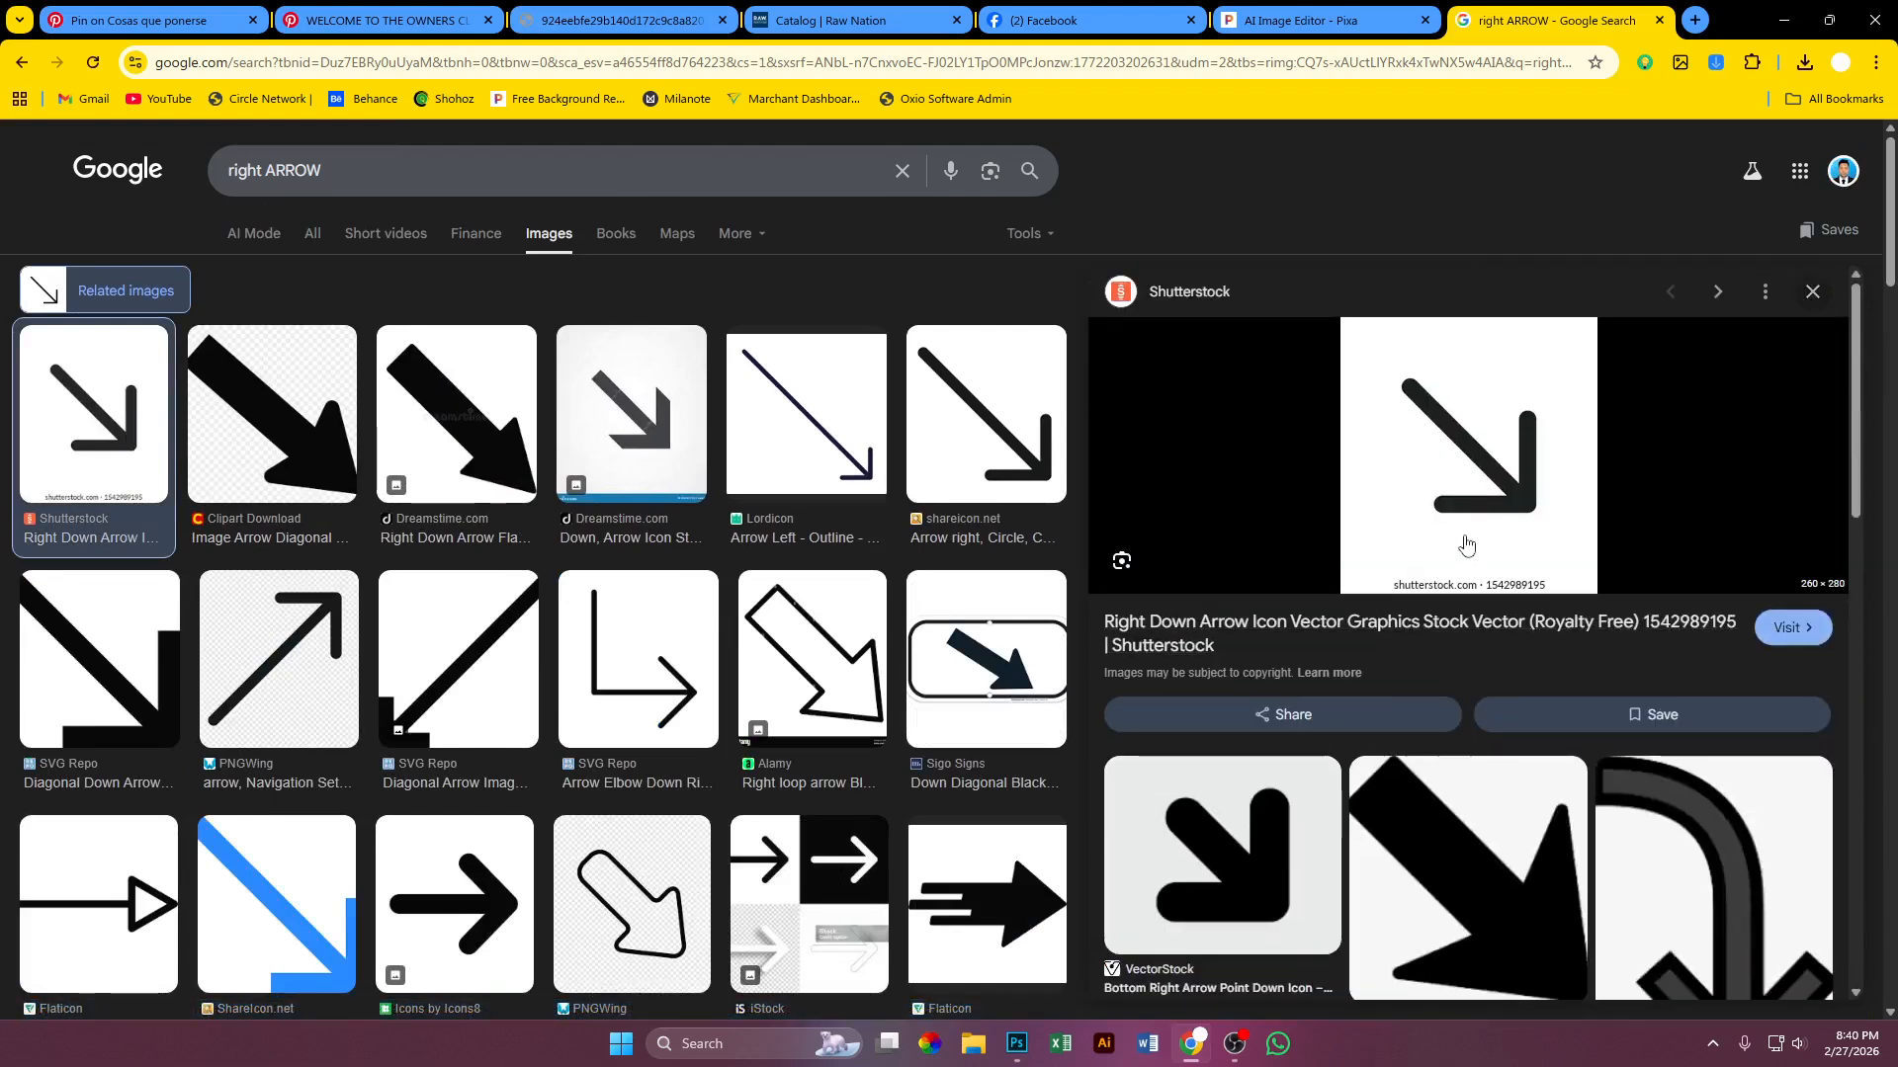
right_click(1488, 467)
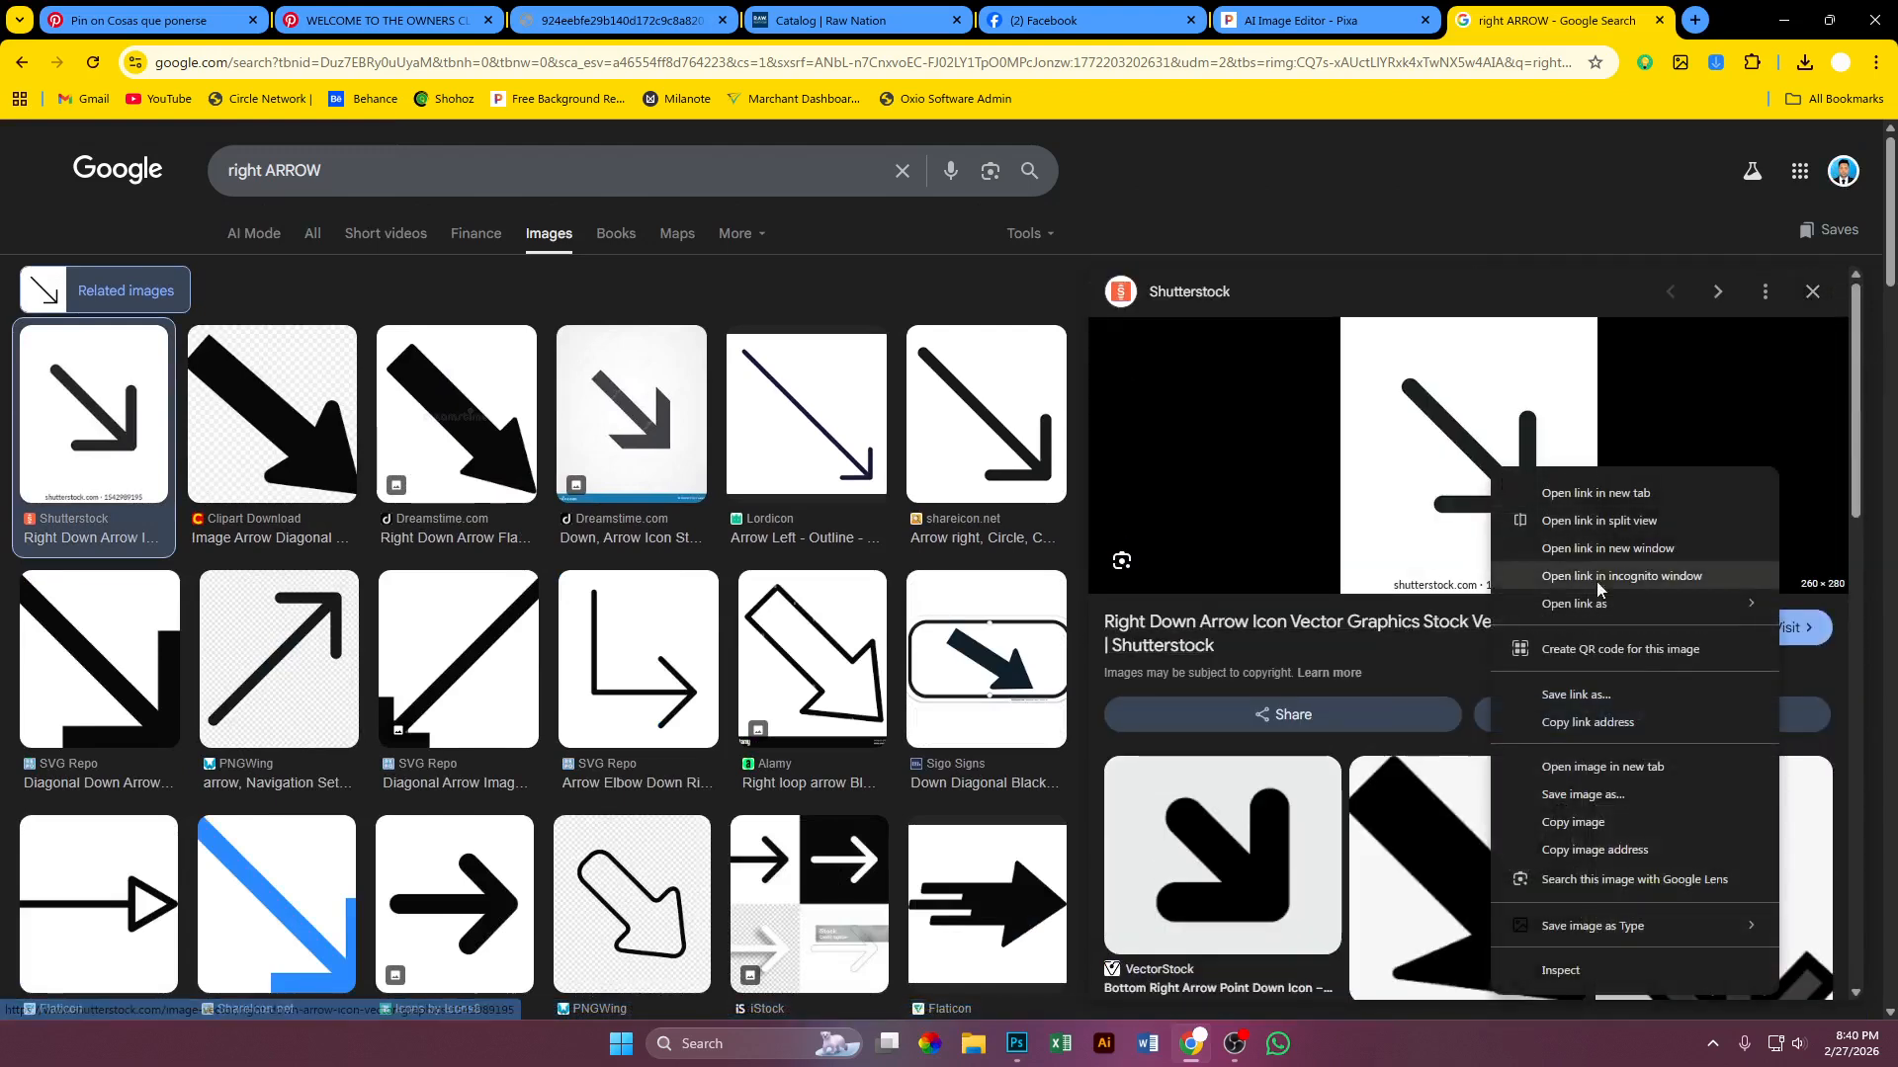
click(1583, 797)
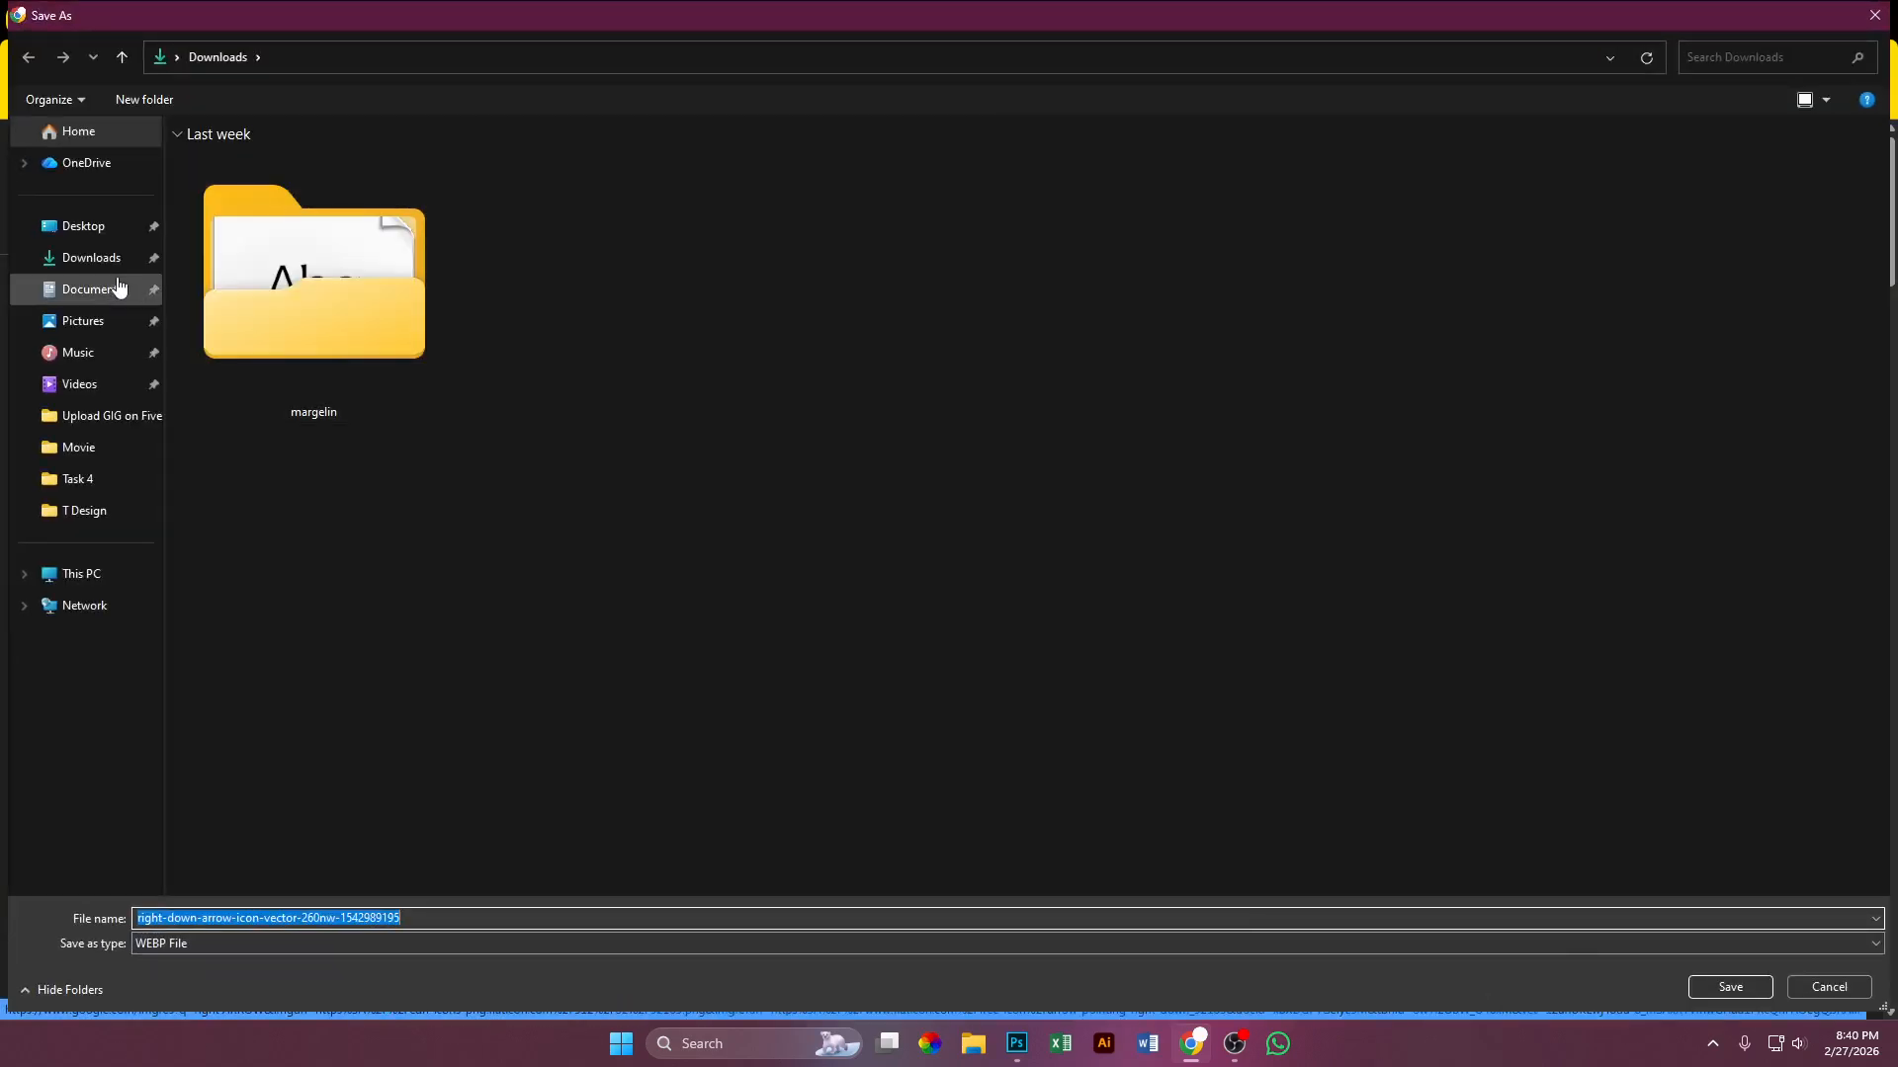
click(1829, 987)
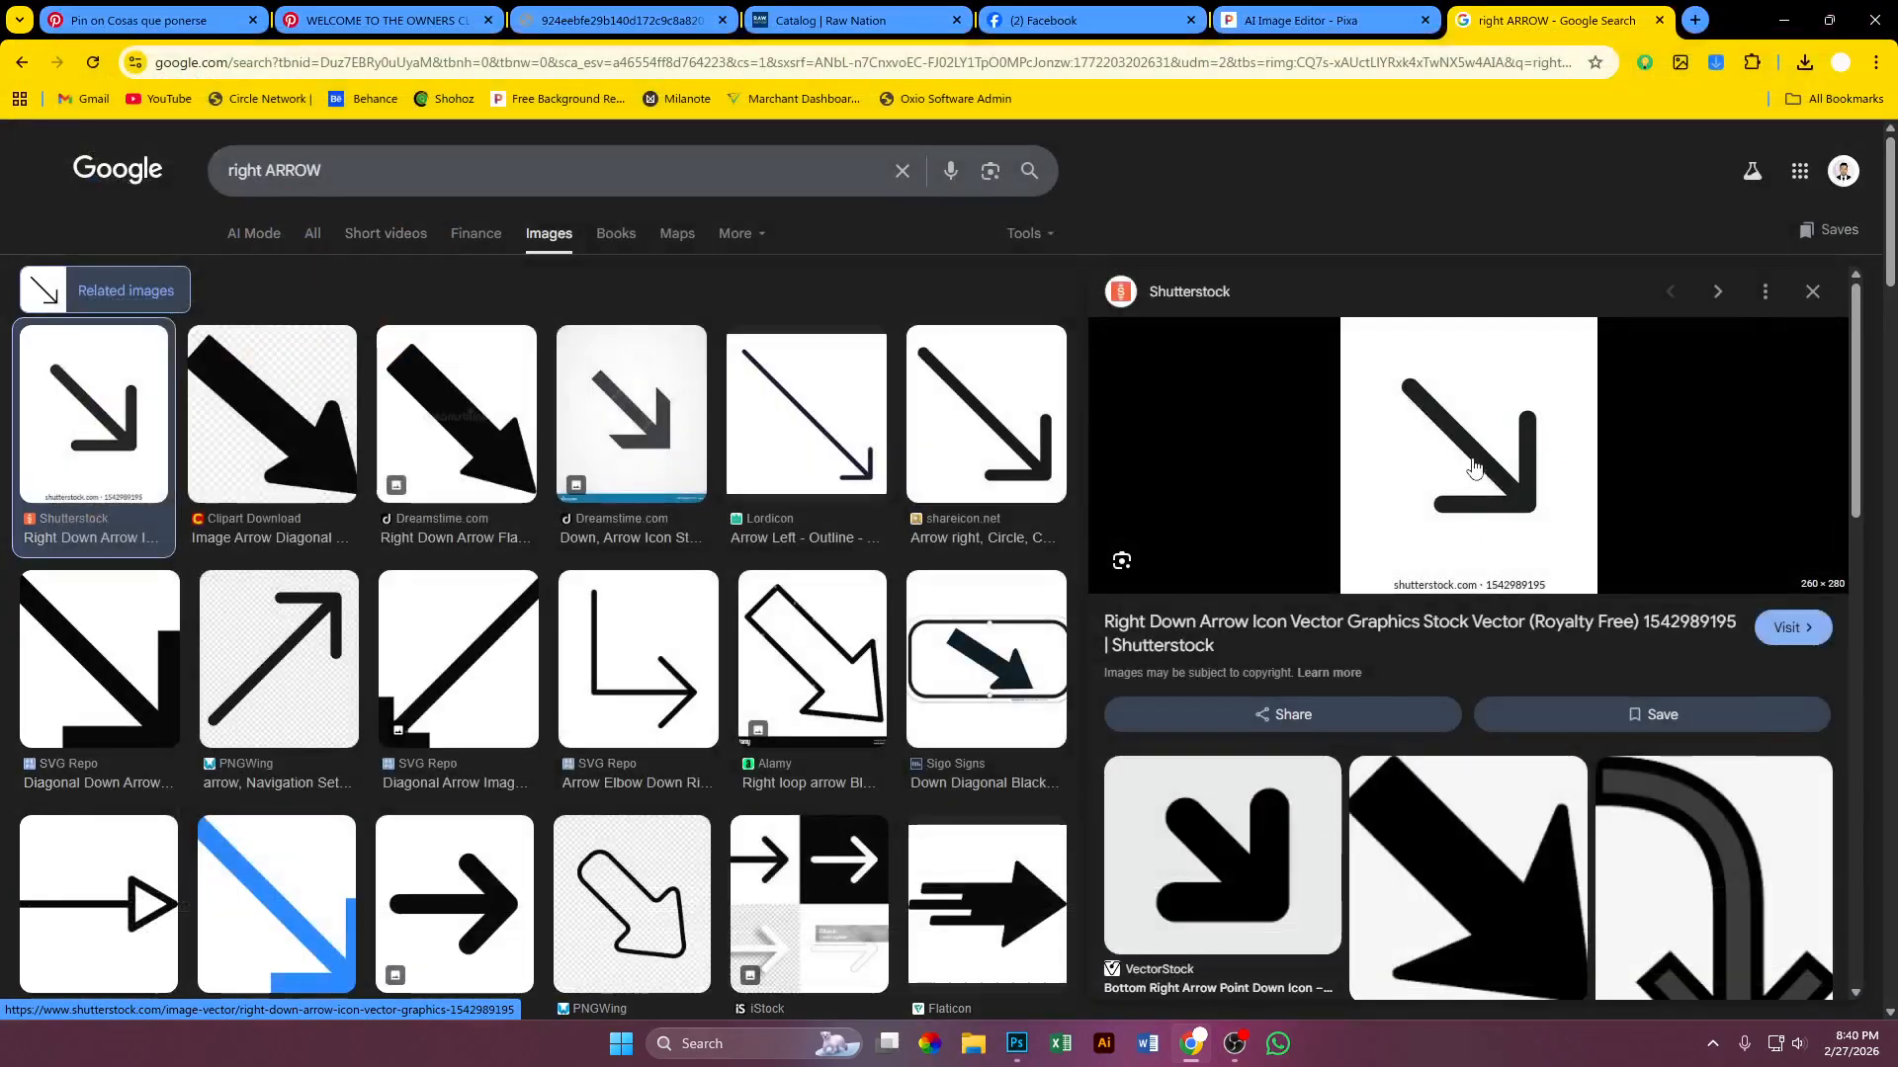
Step: Copy the previewed Shutterstock arrow image, switch to Photoshop and paste it into the post as a new layer
right_click(1515, 477)
click(1593, 811)
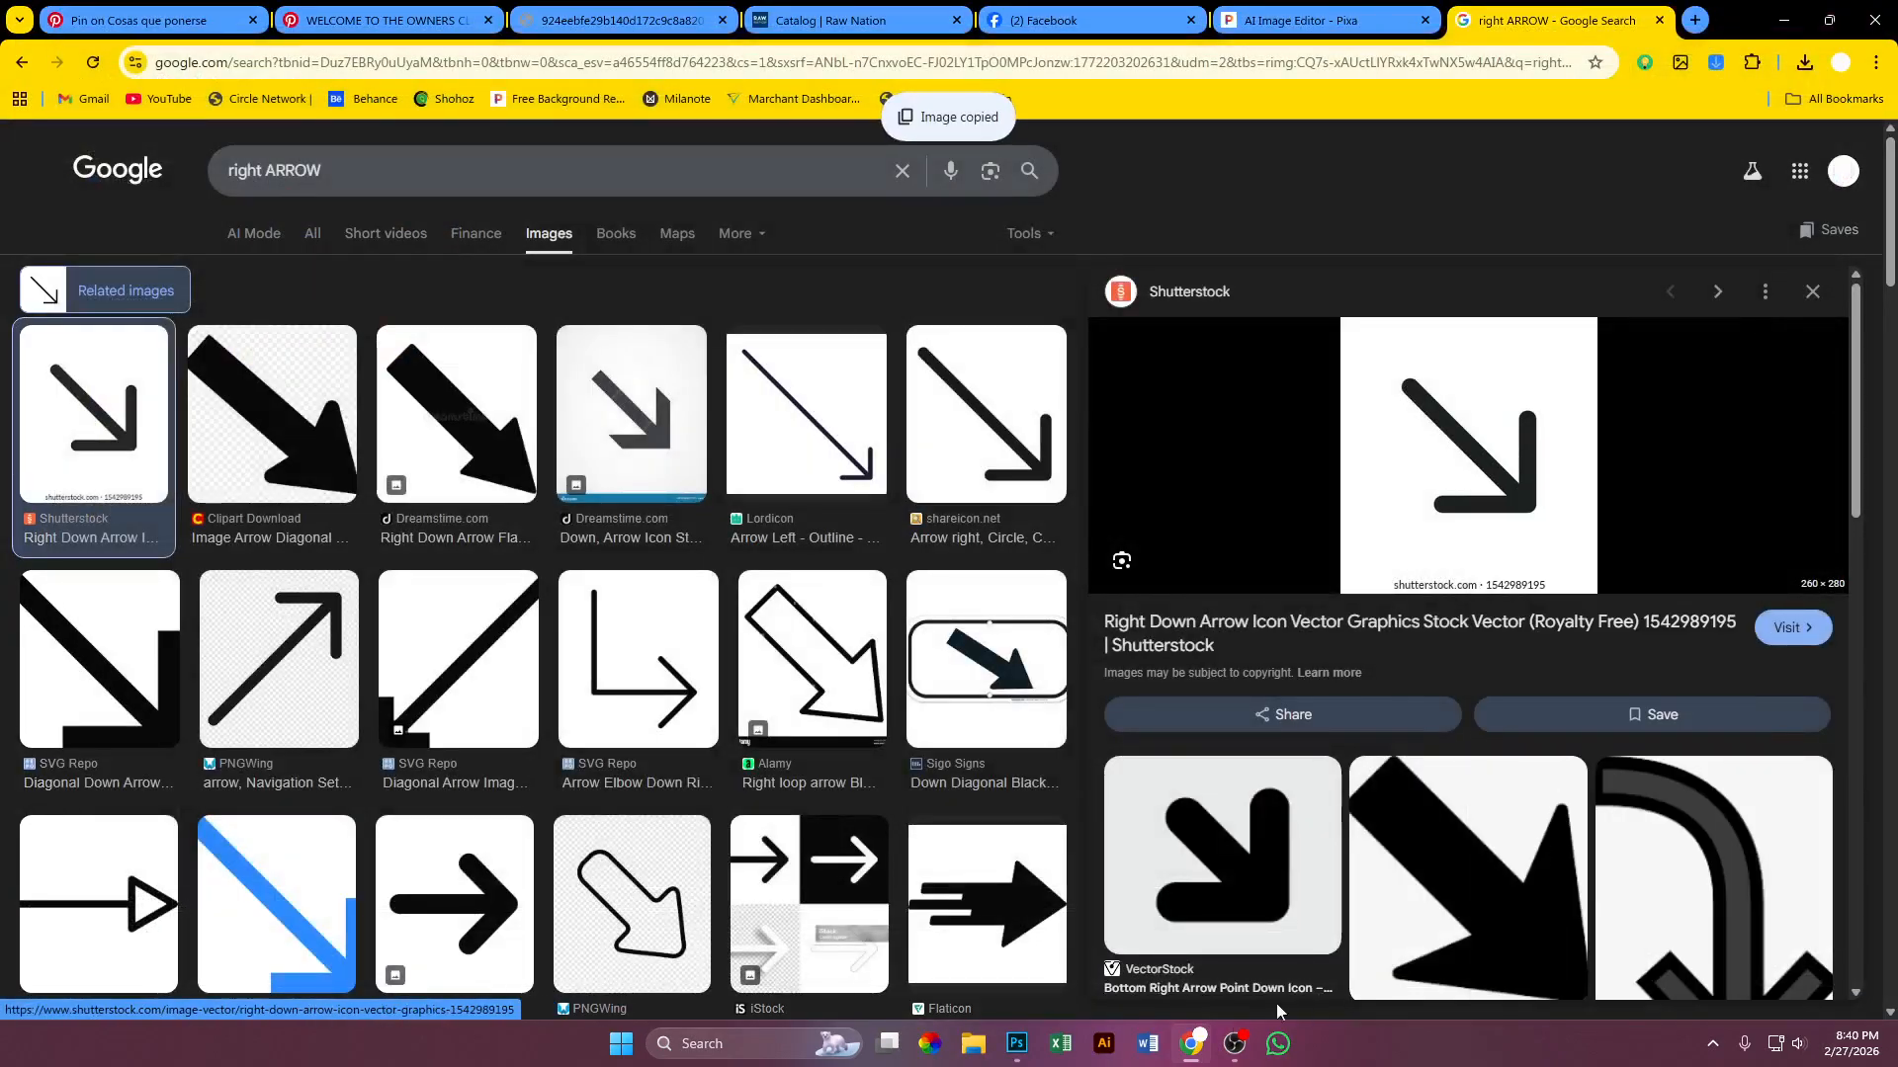
click(1017, 1044)
key(ctrl+v)
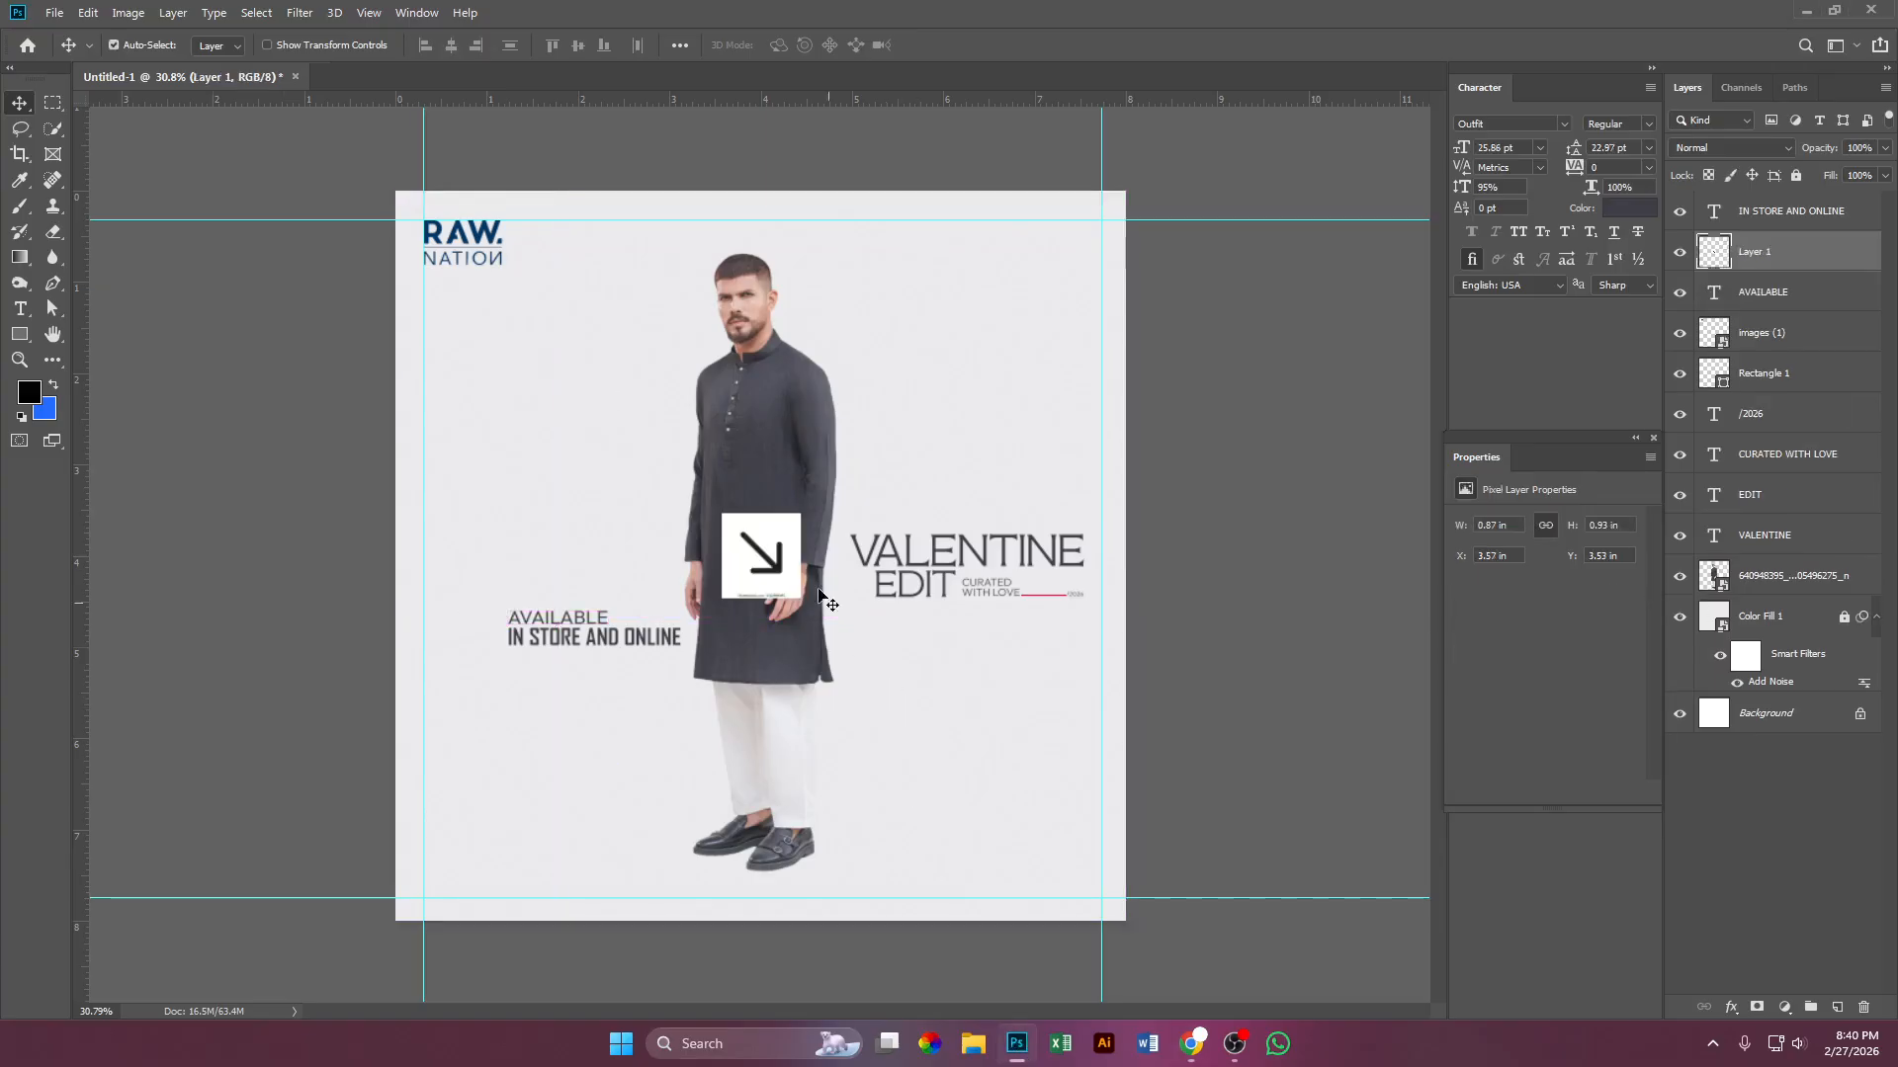
Step: Move the pasted arrow to the empty area above the AVAILABLE text and set its blend mode to Multiply
drag(857, 547, 663, 489)
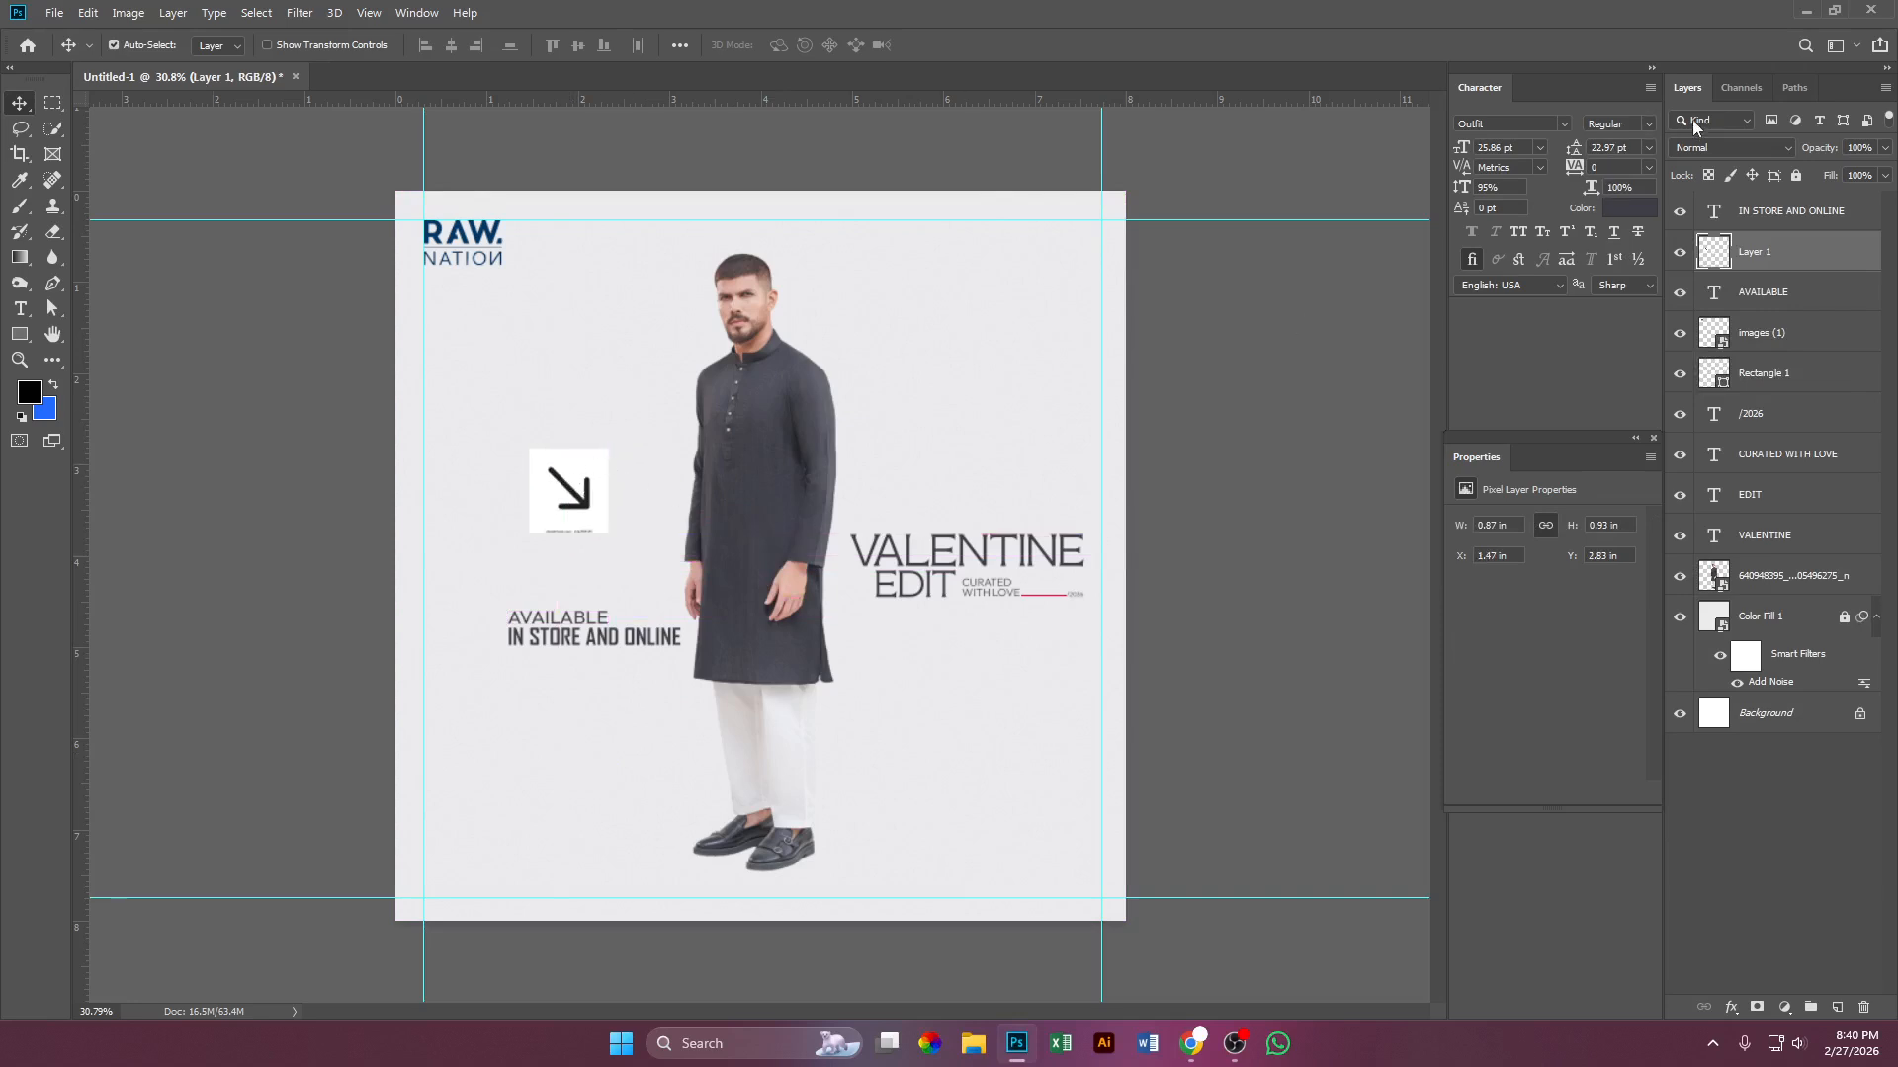
click(1719, 148)
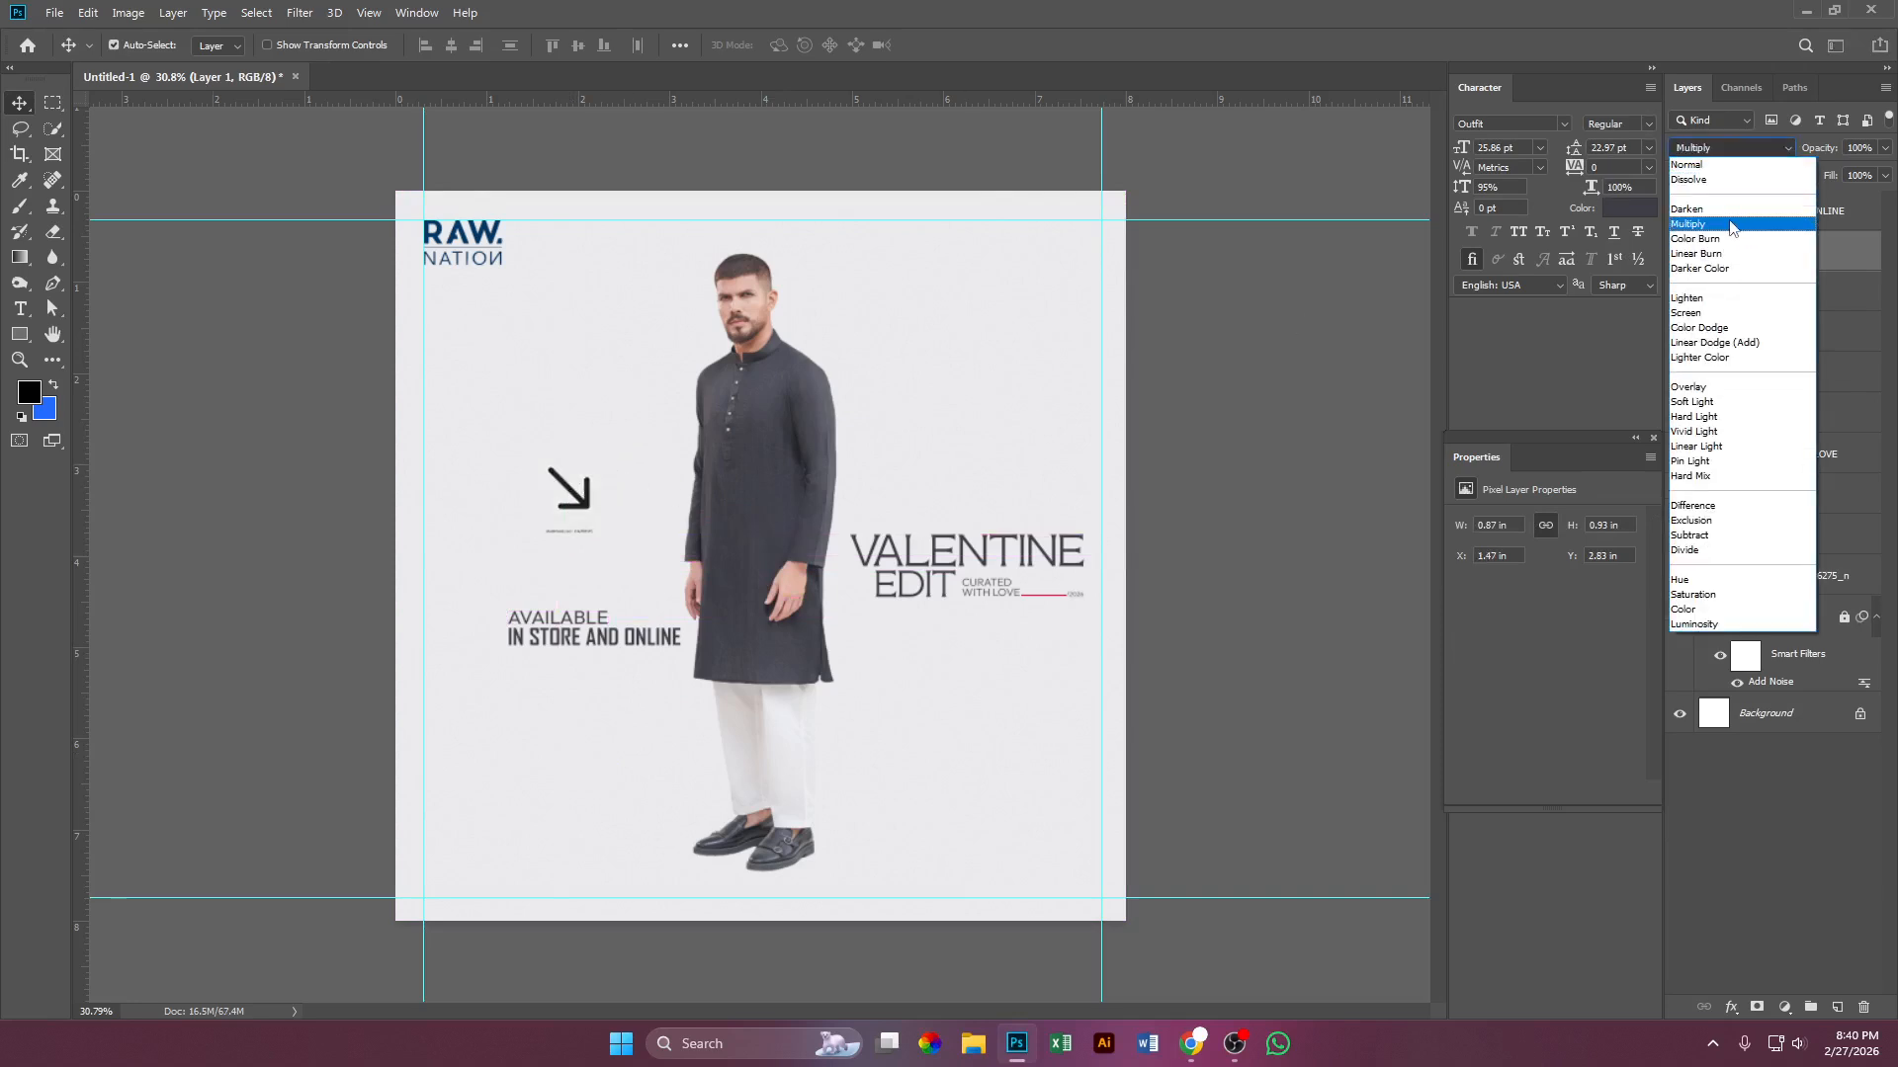
click(1729, 225)
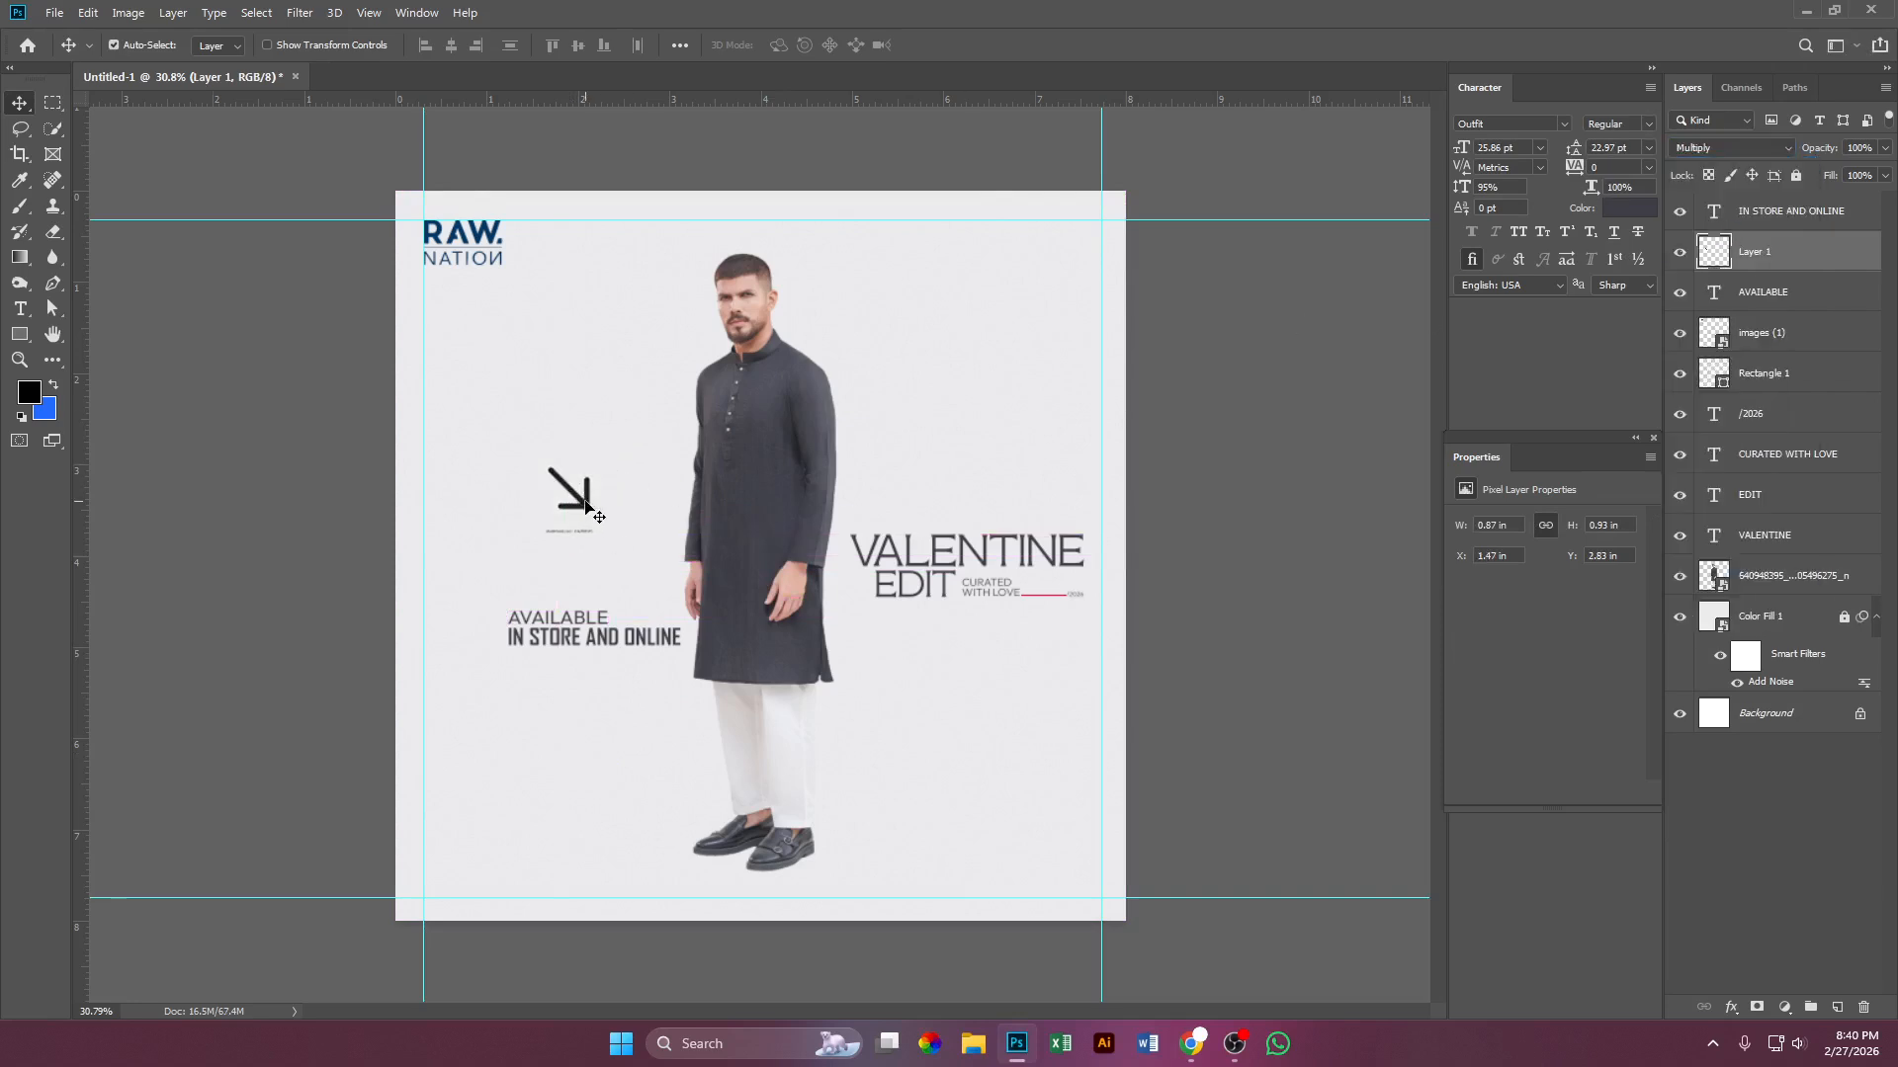
Step: Rotate the arrow to point up-right, scale its layer to about 0.58 x 0.54 in and place it left of the AVAILABLE text
key(ctrl+t)
drag(635, 495, 535, 599)
key(Return)
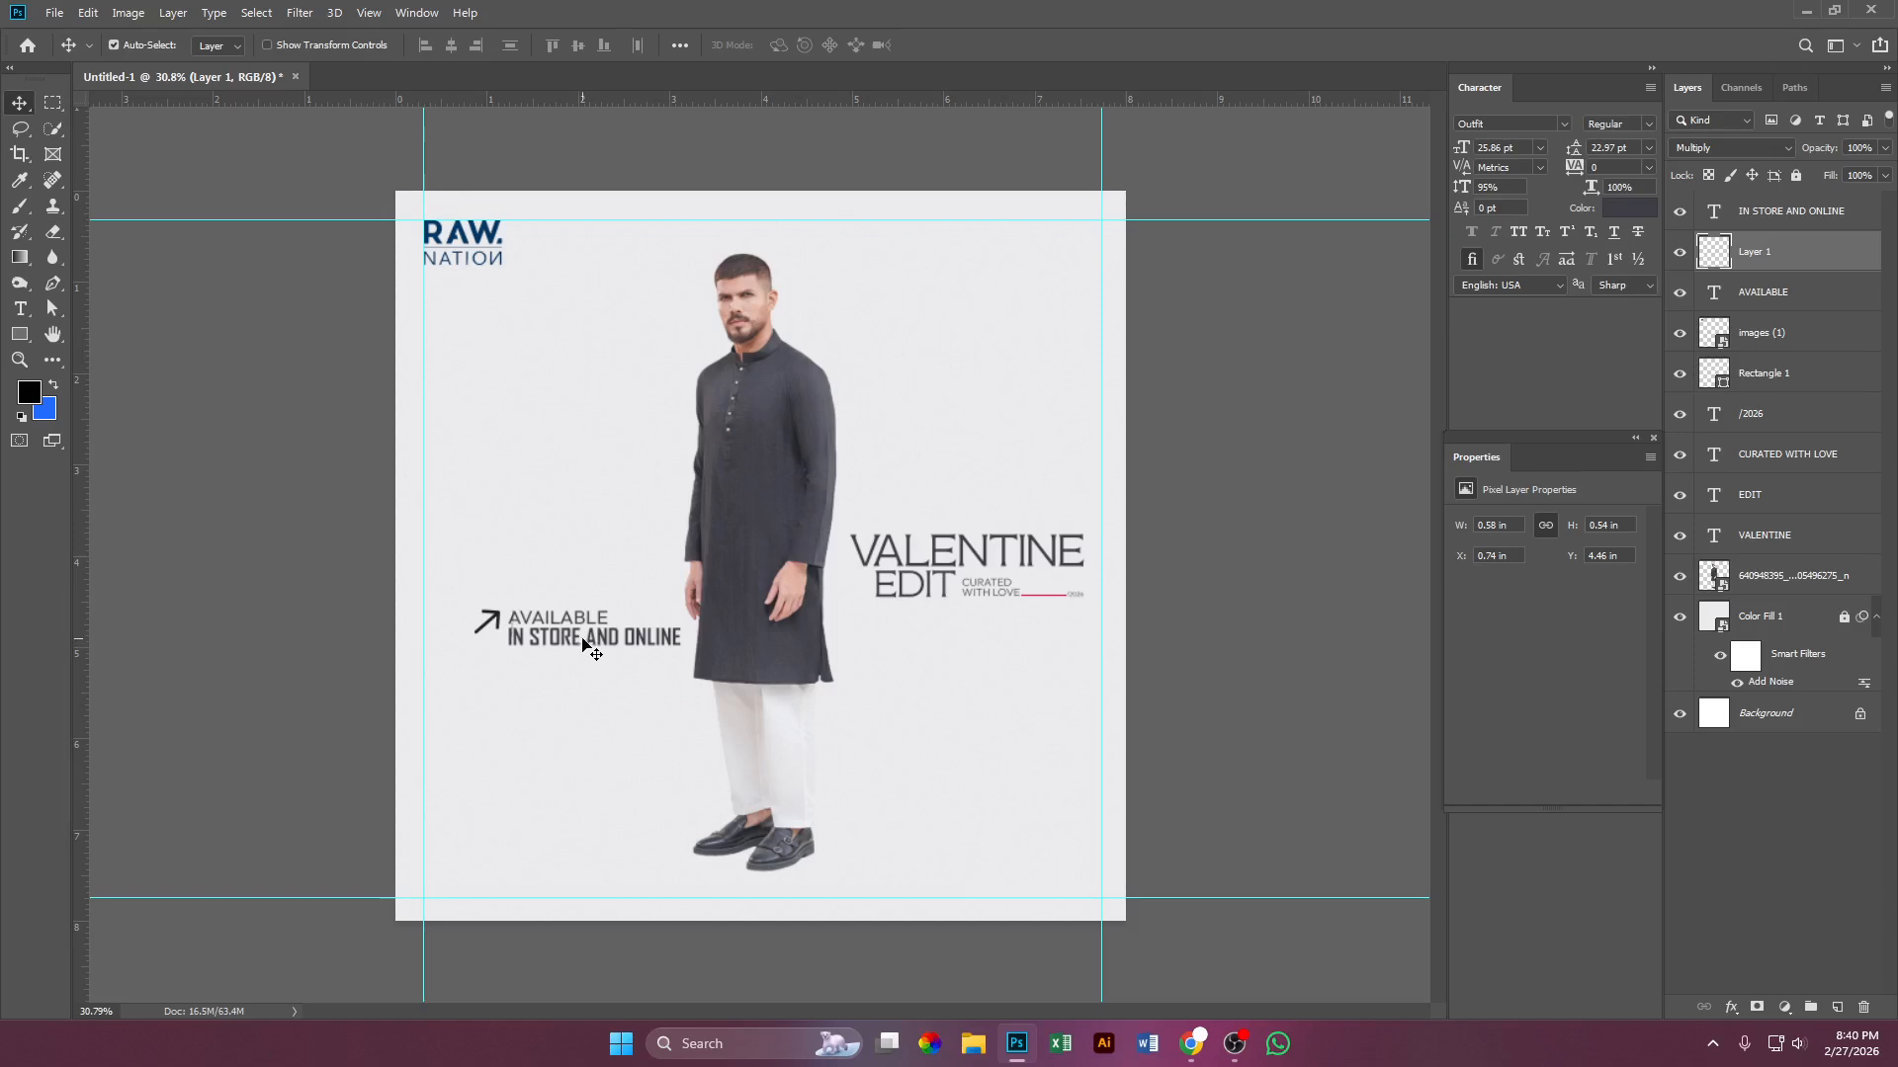
Step: Nudge the arrow away from the text and slightly down, to about X 0.62 in, Y 4.51 in
key(Right)
key(shift+Left)
key(shift+Left)
key(shift+Left)
key(shift+Left)
key(Down)
Step: Scale the arrow down slightly to about 0.57 x 0.53 in, matching the height of the two text lines
scroll(565, 676, up, 4)
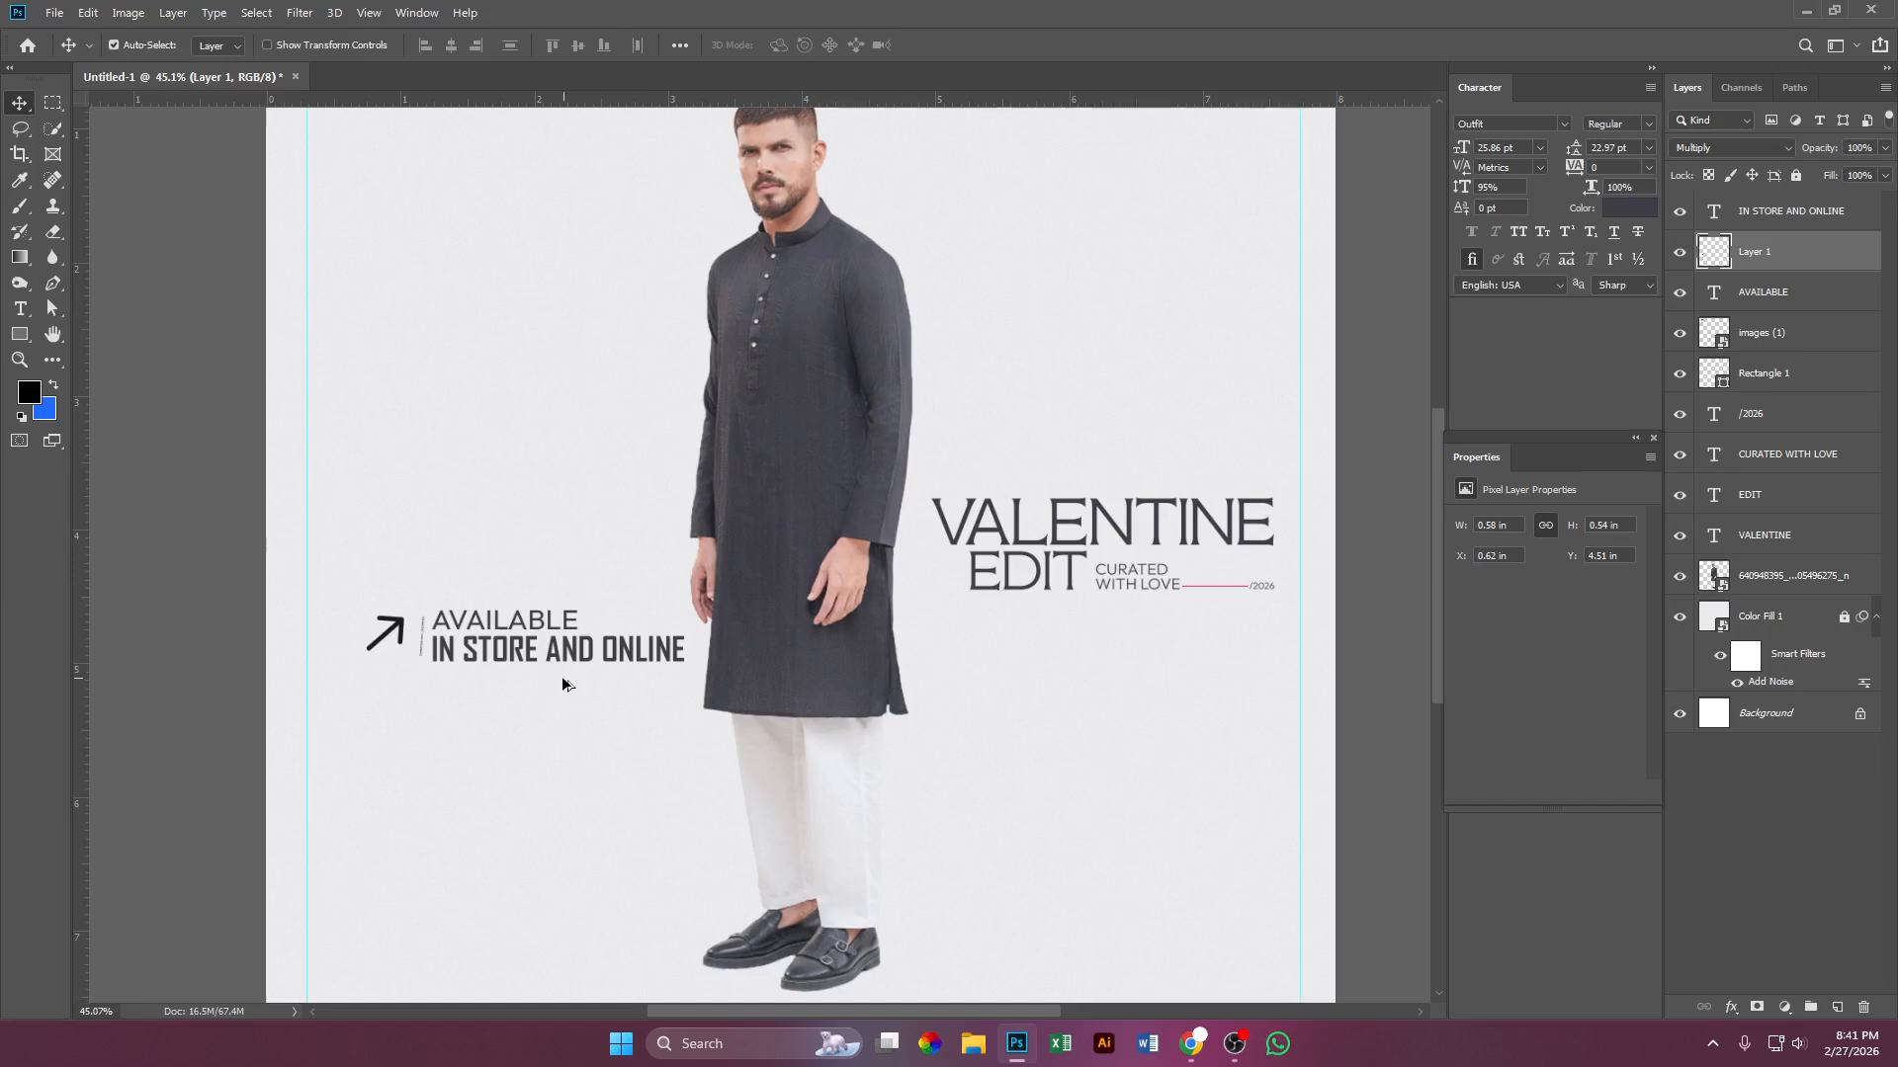
scroll(482, 664, up, 3)
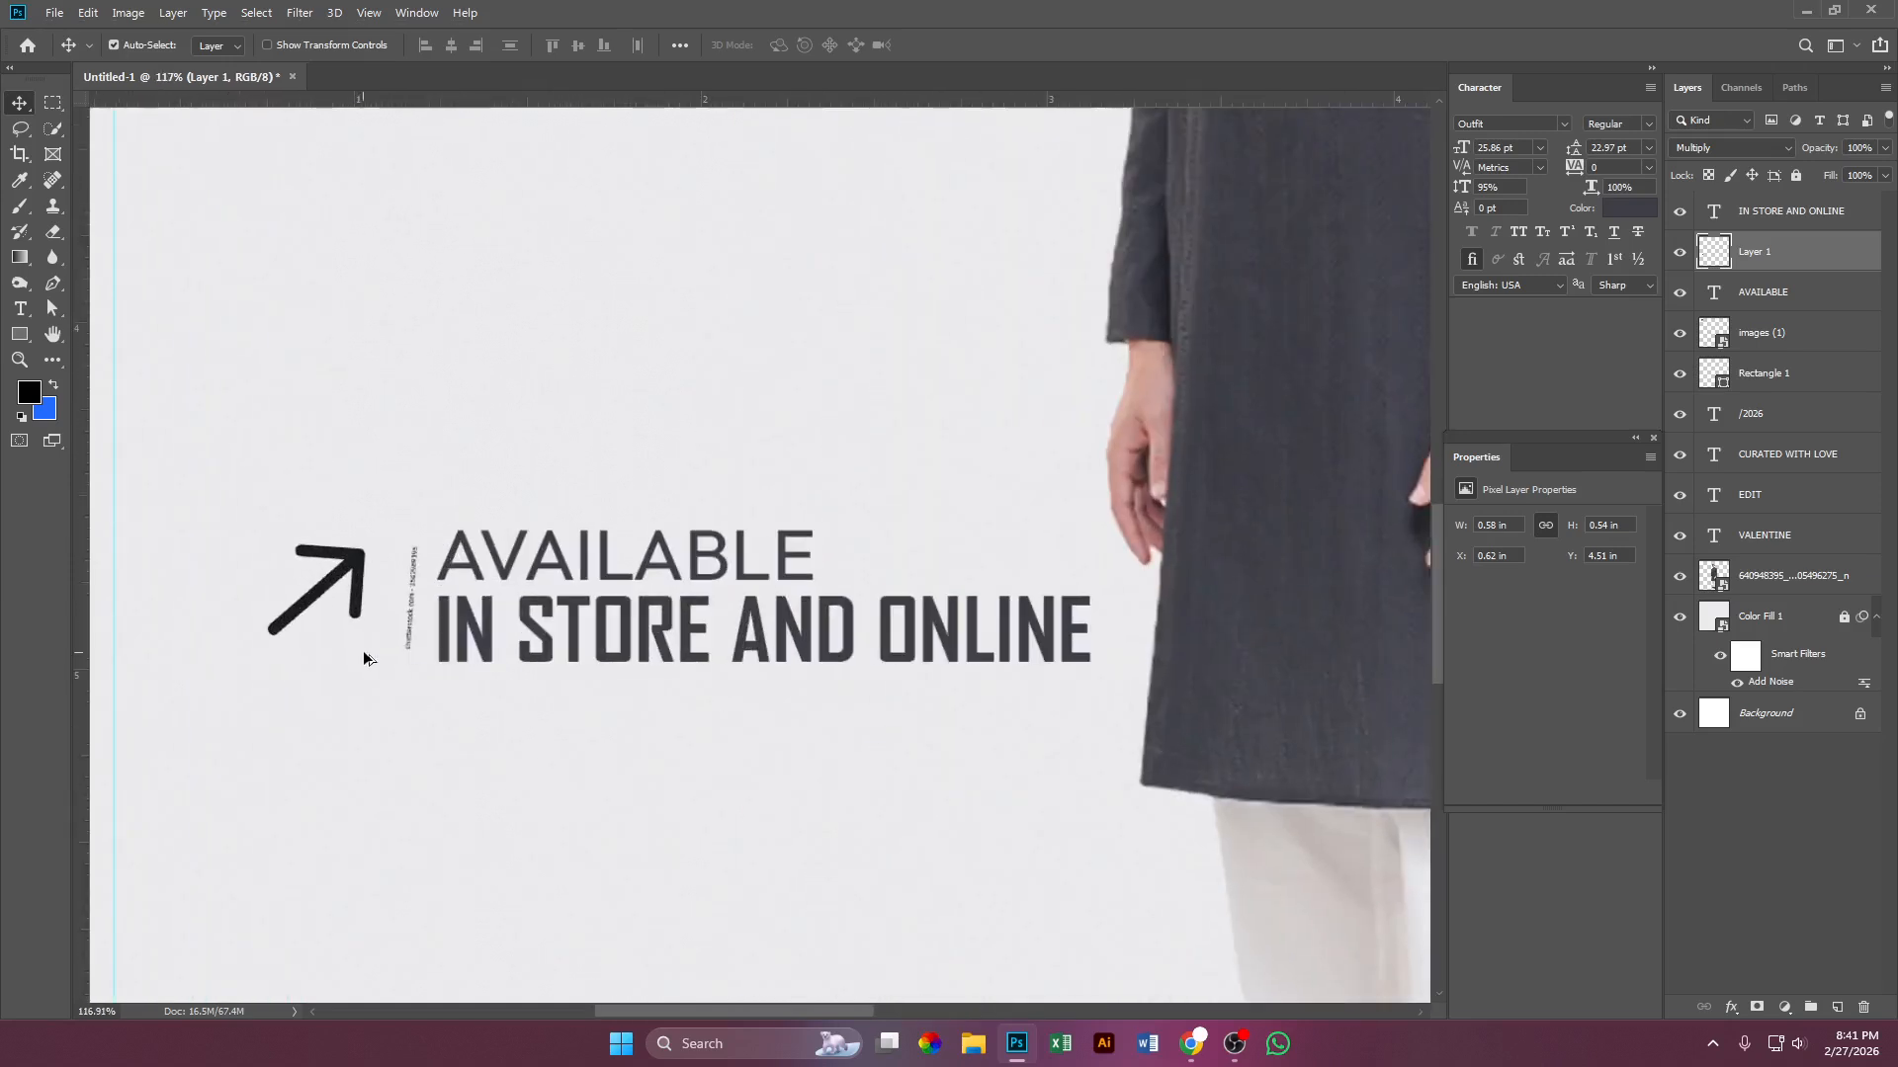
key(ctrl+t)
drag(487, 604, 494, 597)
key(Return)
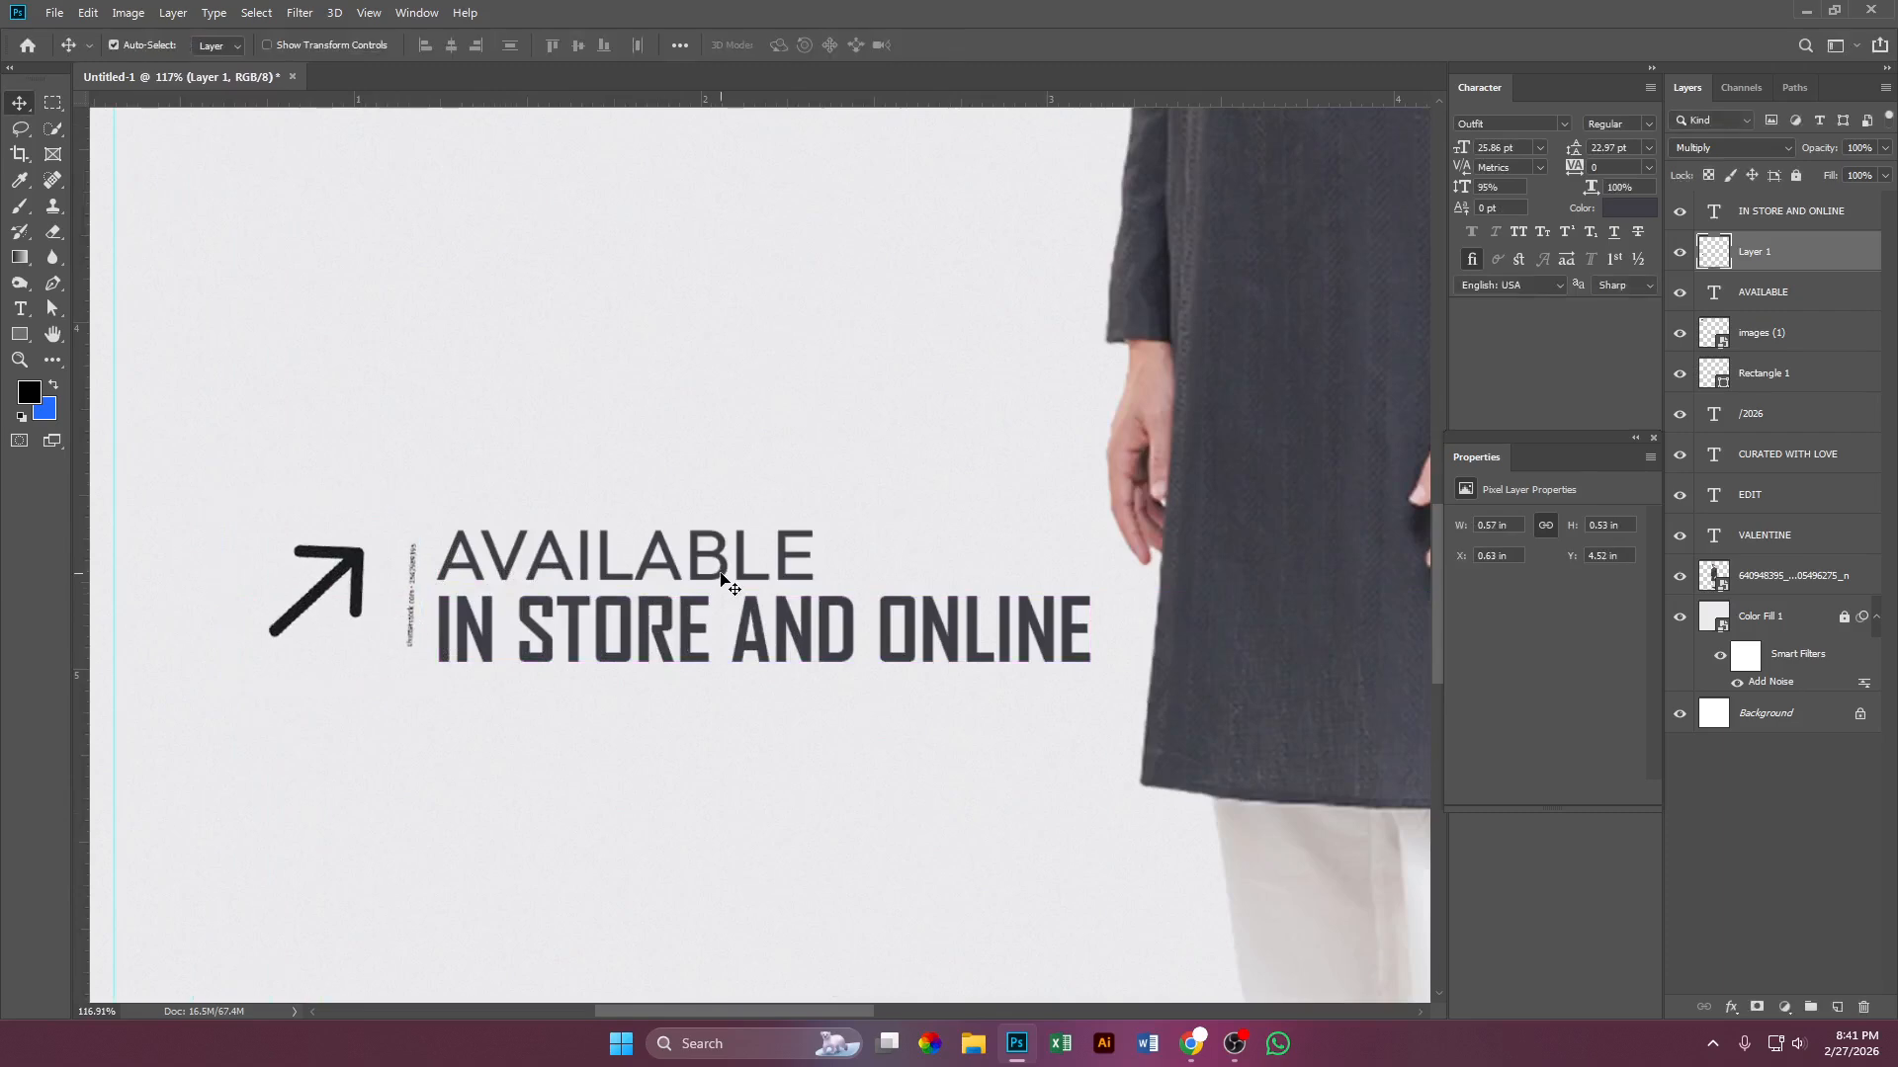
Step: Nudge the arrow slightly toward the text lines, to about X 0.65 in
key(Right)
key(Right)
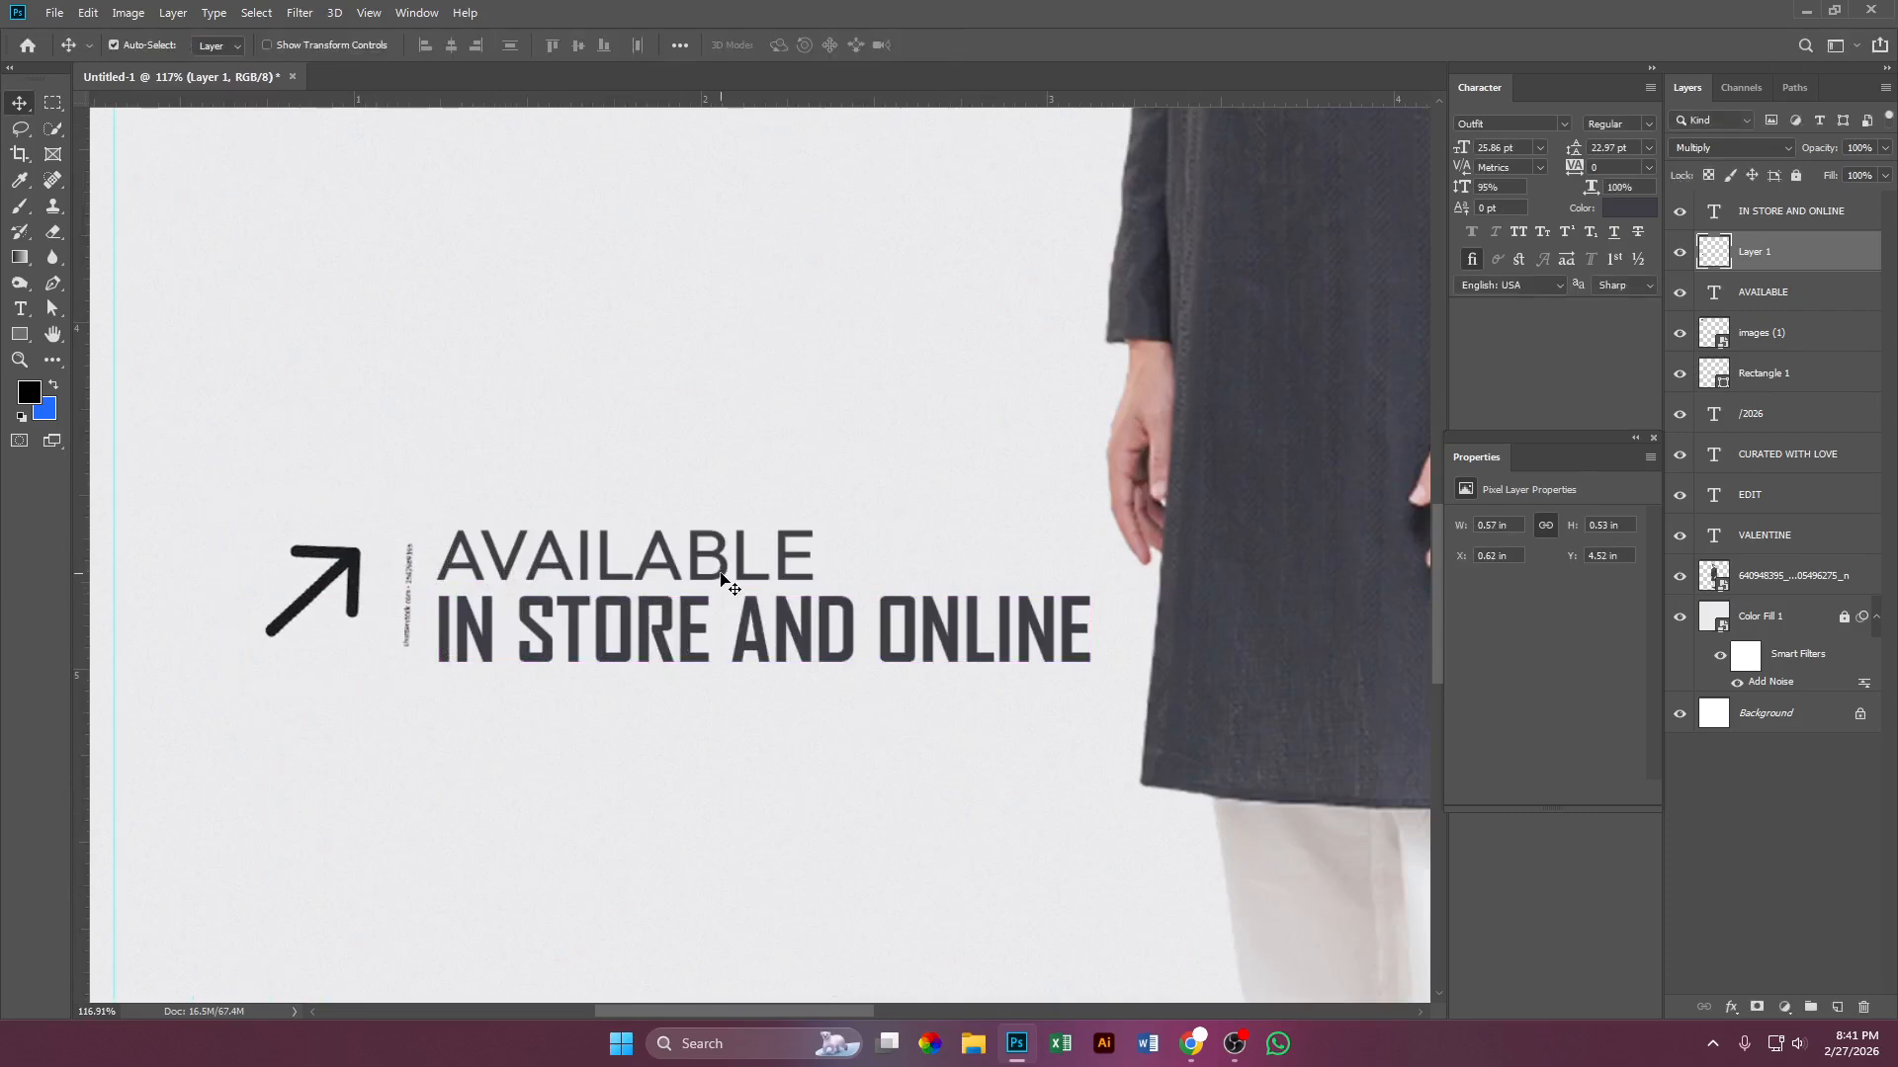
key(Right)
key(Right)
key(Right)
key(Right)
key(Right)
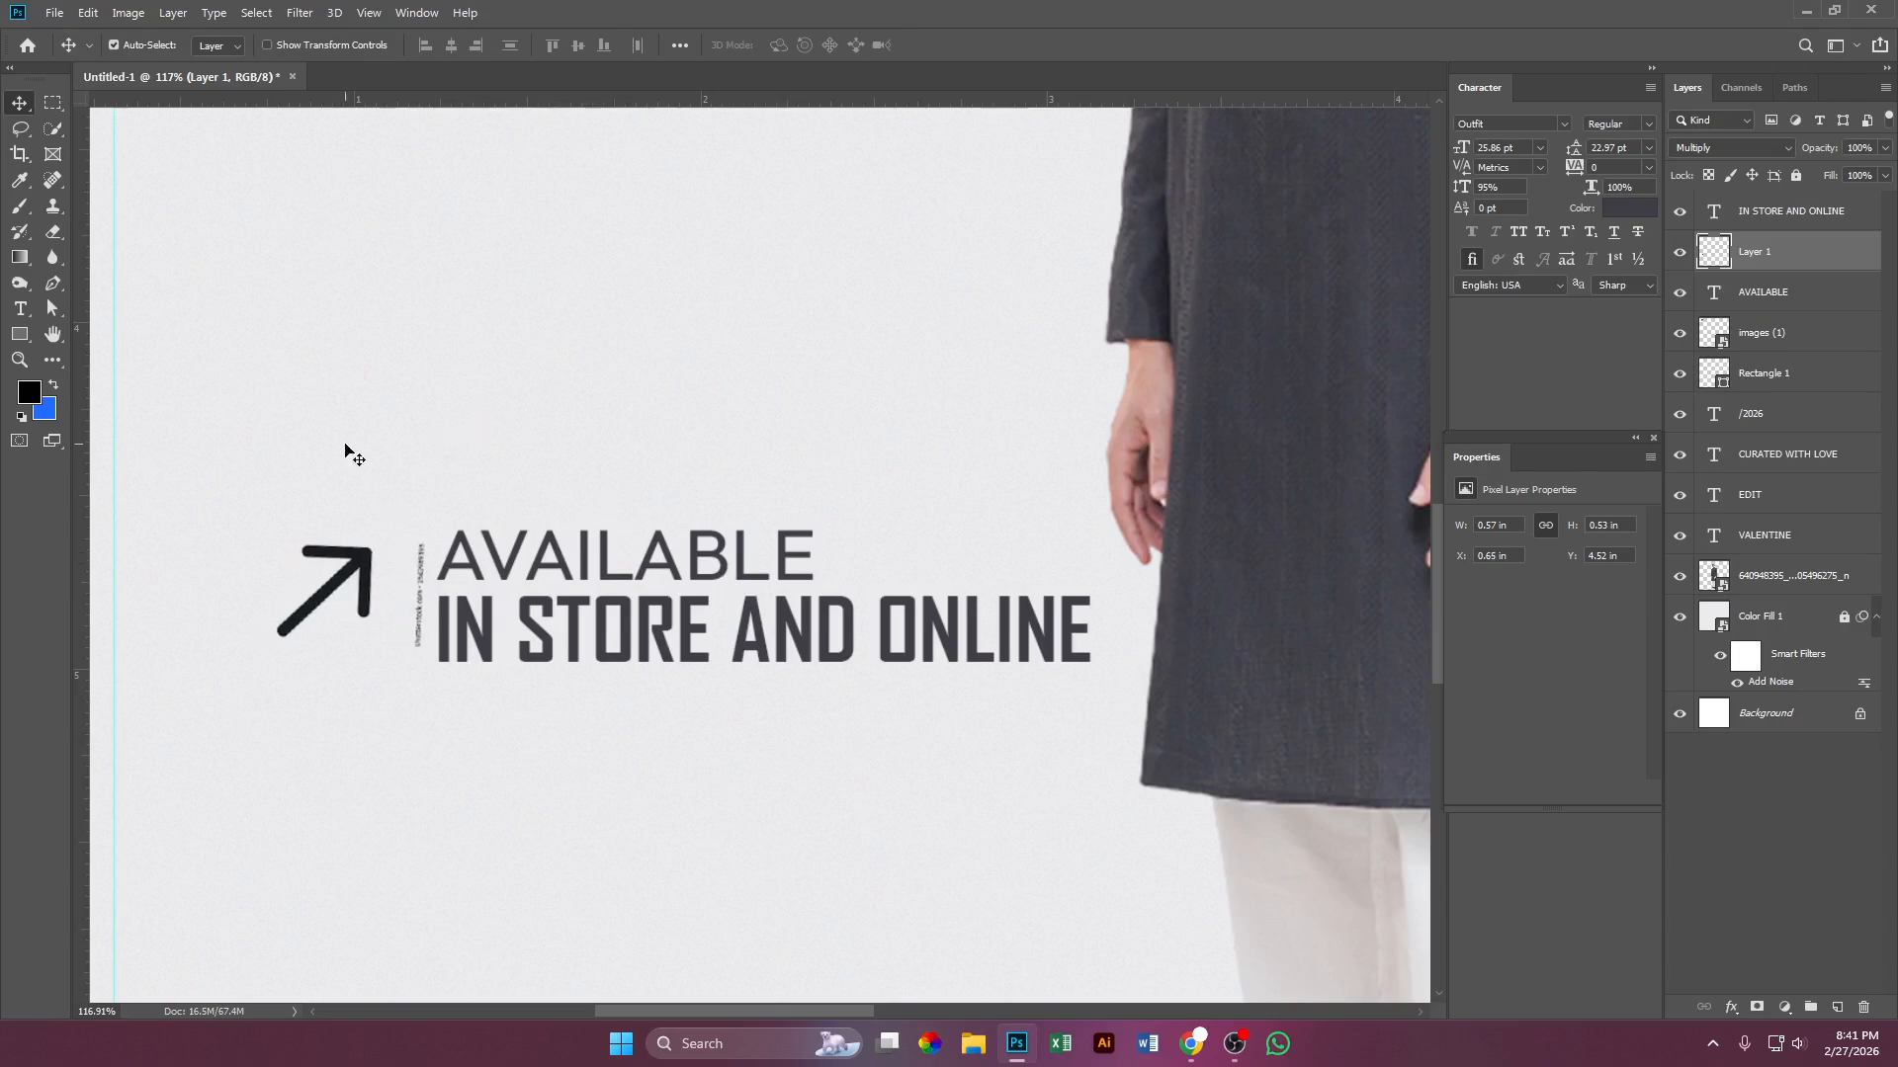
Step: Delete the small vertical watermark text from the arrow layer, deselect, and move the arrow close to the AVAILABLE and IN STORE AND ONLINE lines
click(53, 102)
drag(410, 525, 521, 703)
key(Delete)
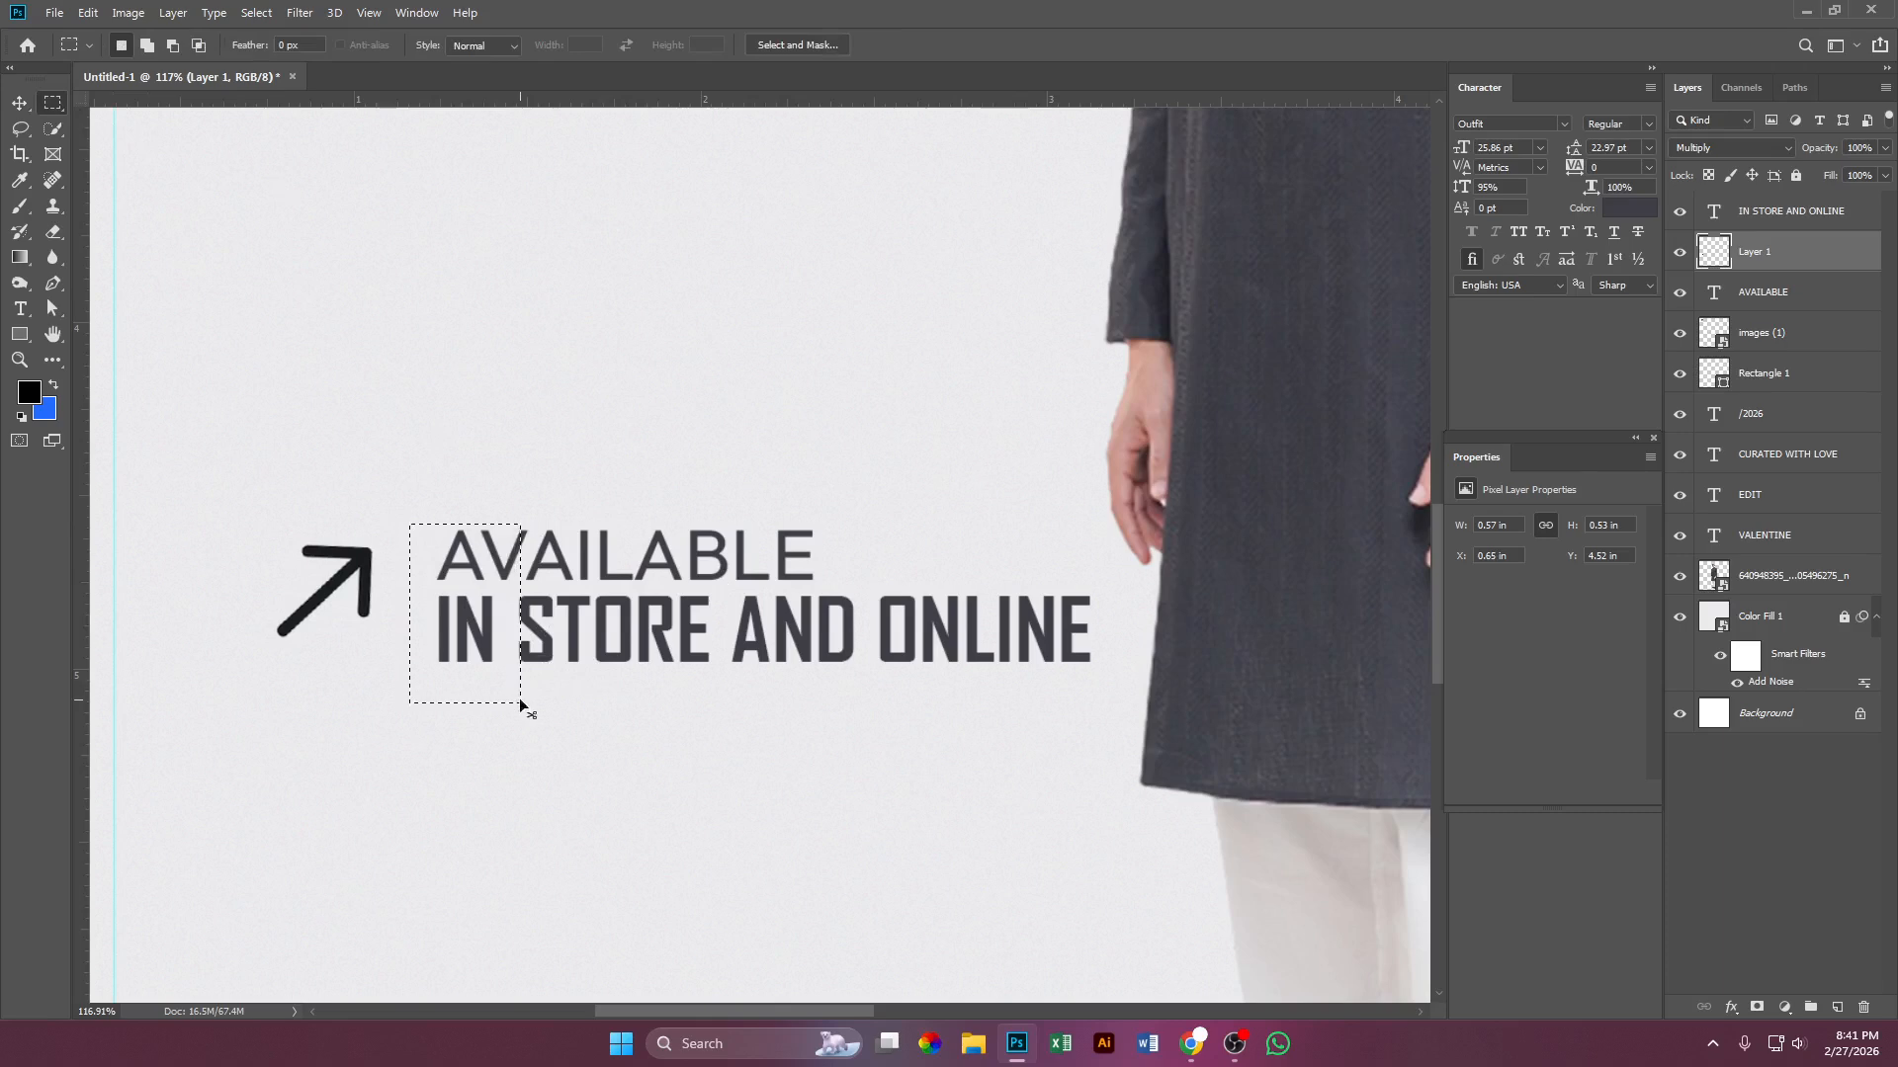
key(ctrl+d)
click(19, 102)
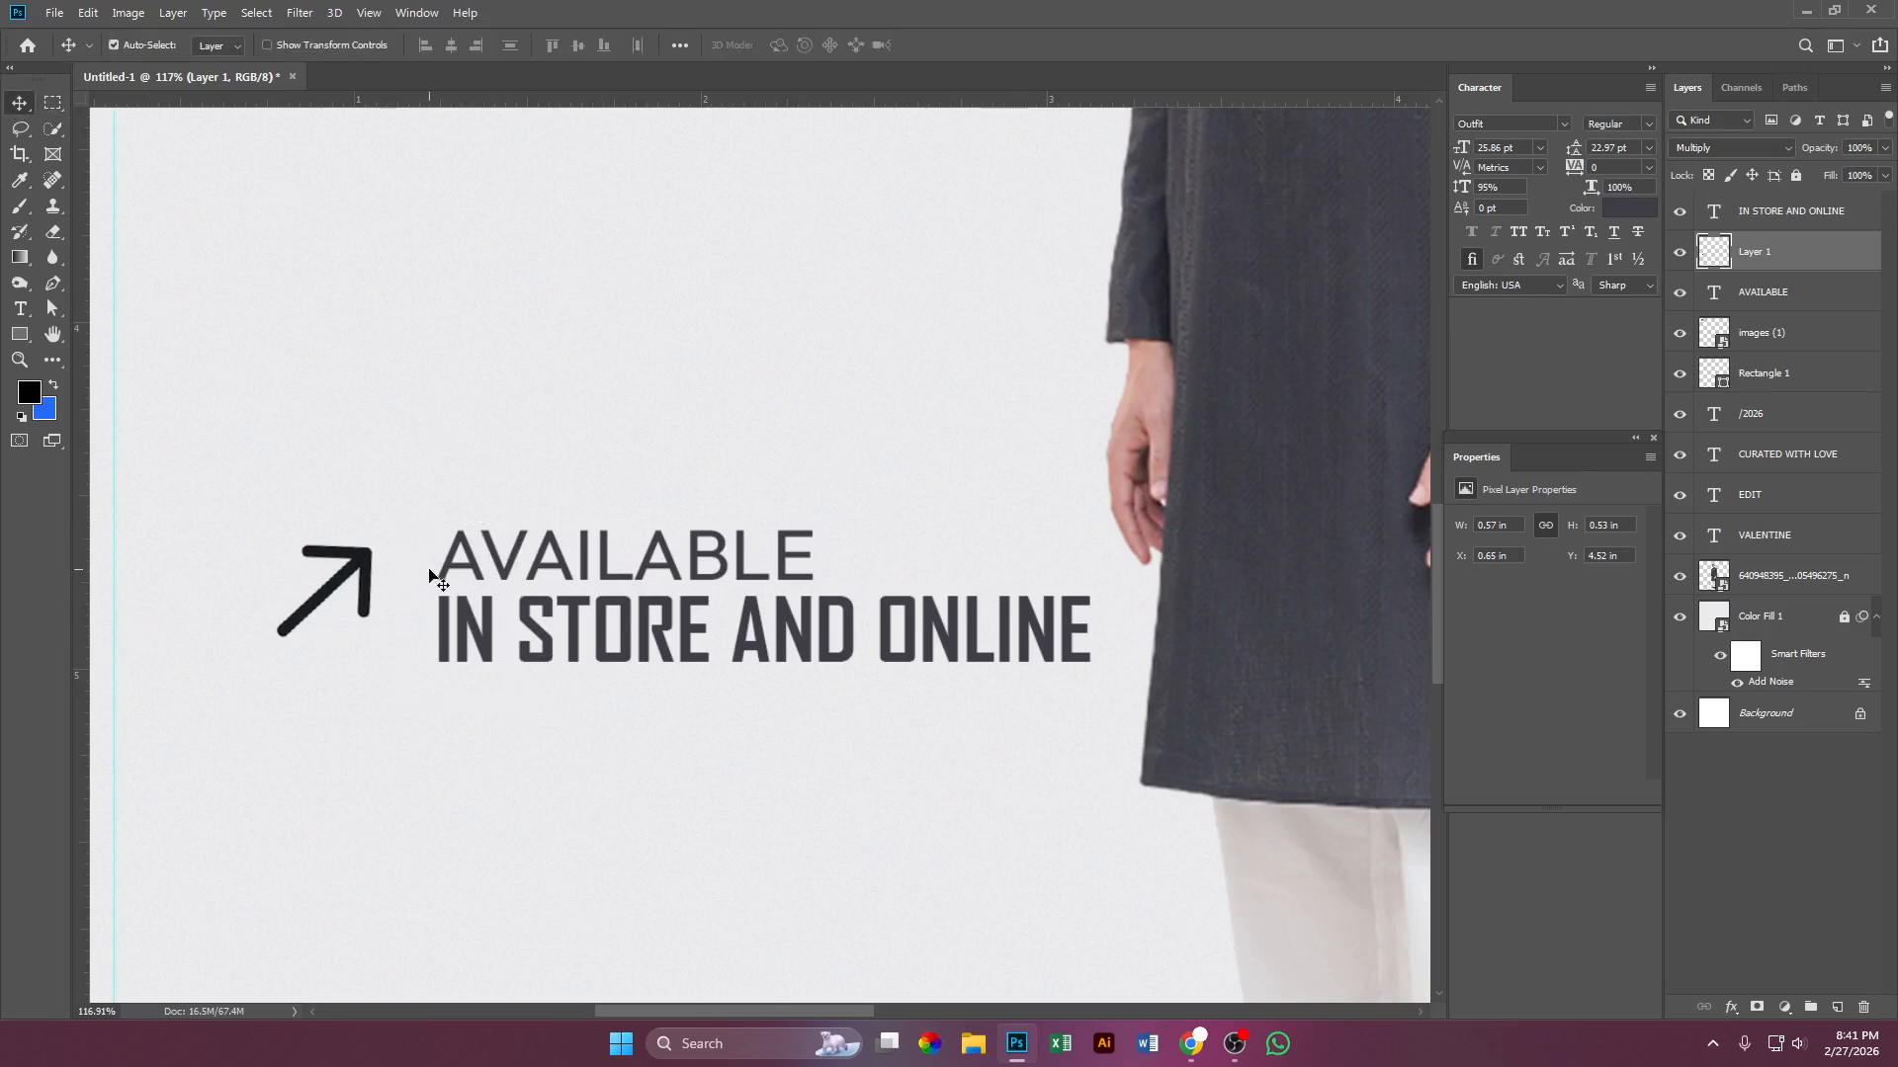
drag(371, 591, 414, 593)
scroll(593, 591, down, 5)
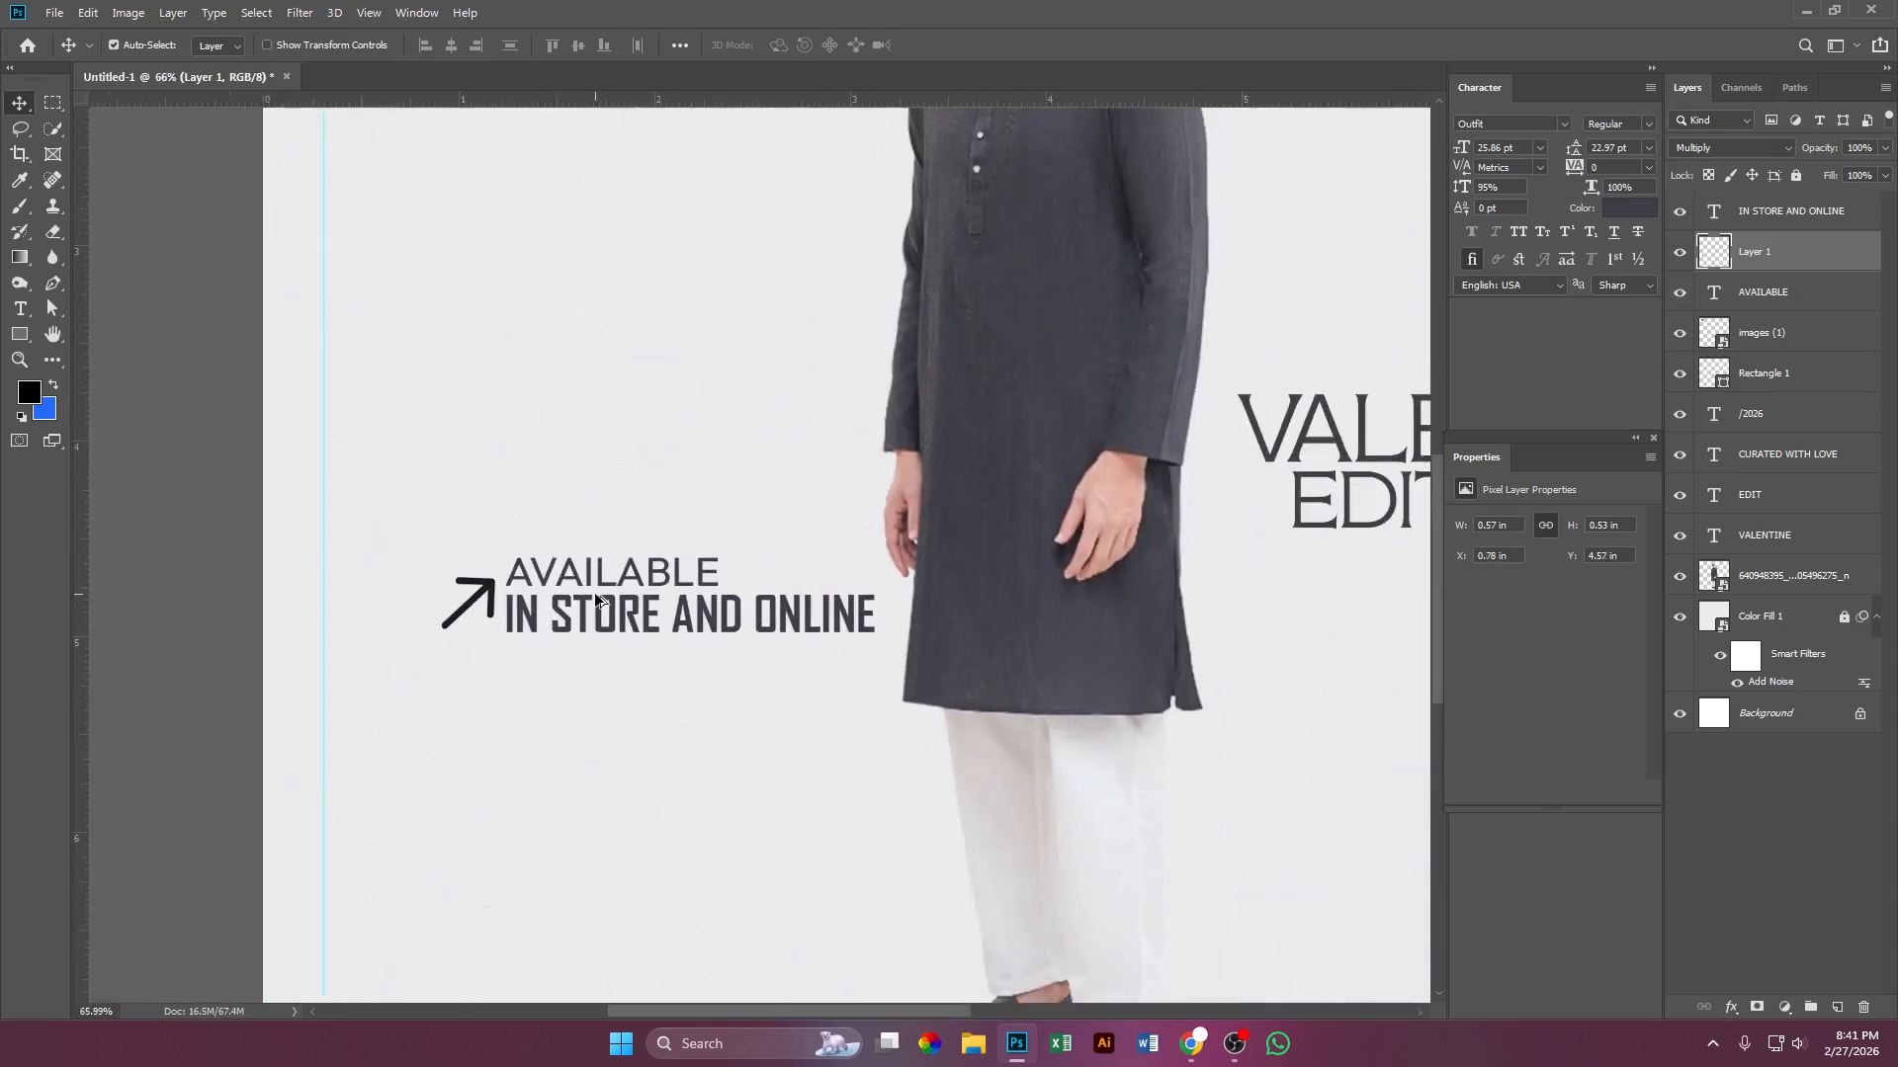
Step: Nudge the arrow slightly away from the store availability text, to about X 0.76 in
scroll(595, 591, down, 3)
scroll(766, 568, up, 2)
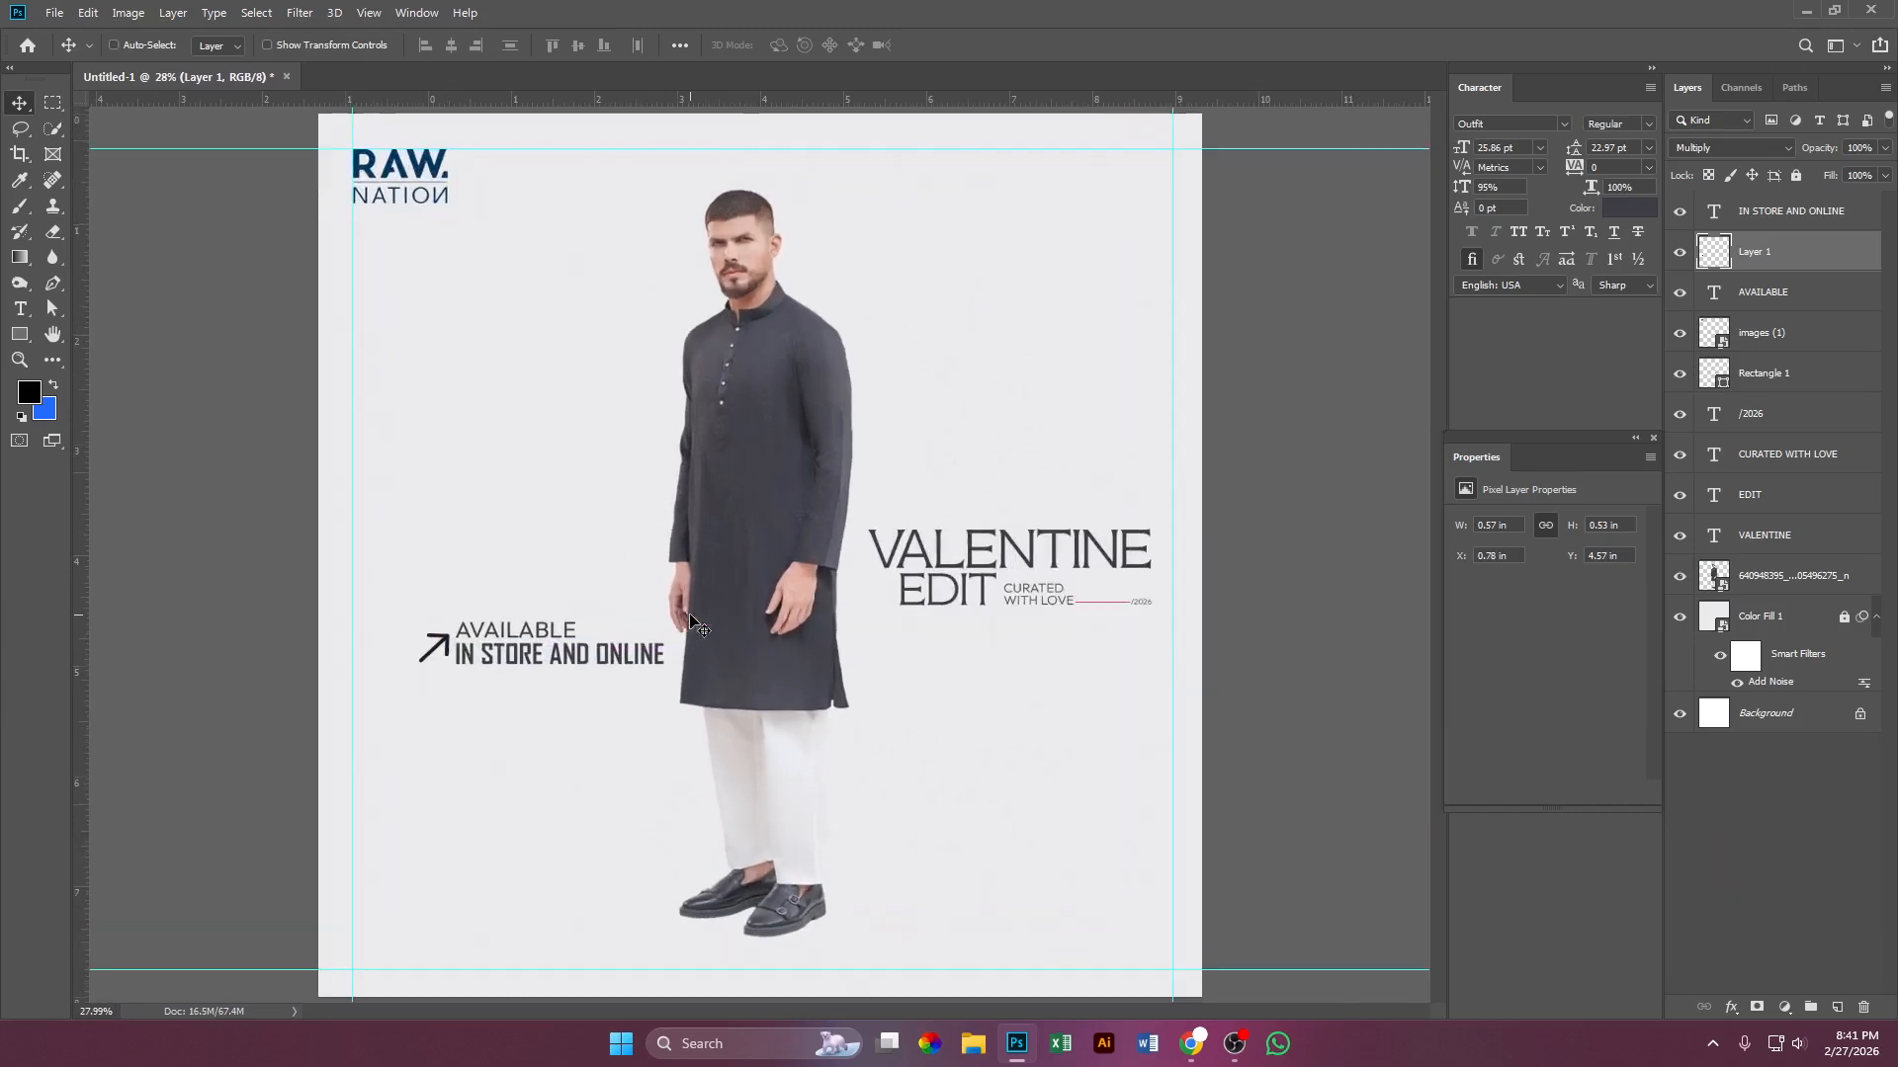
scroll(814, 620, down, 1)
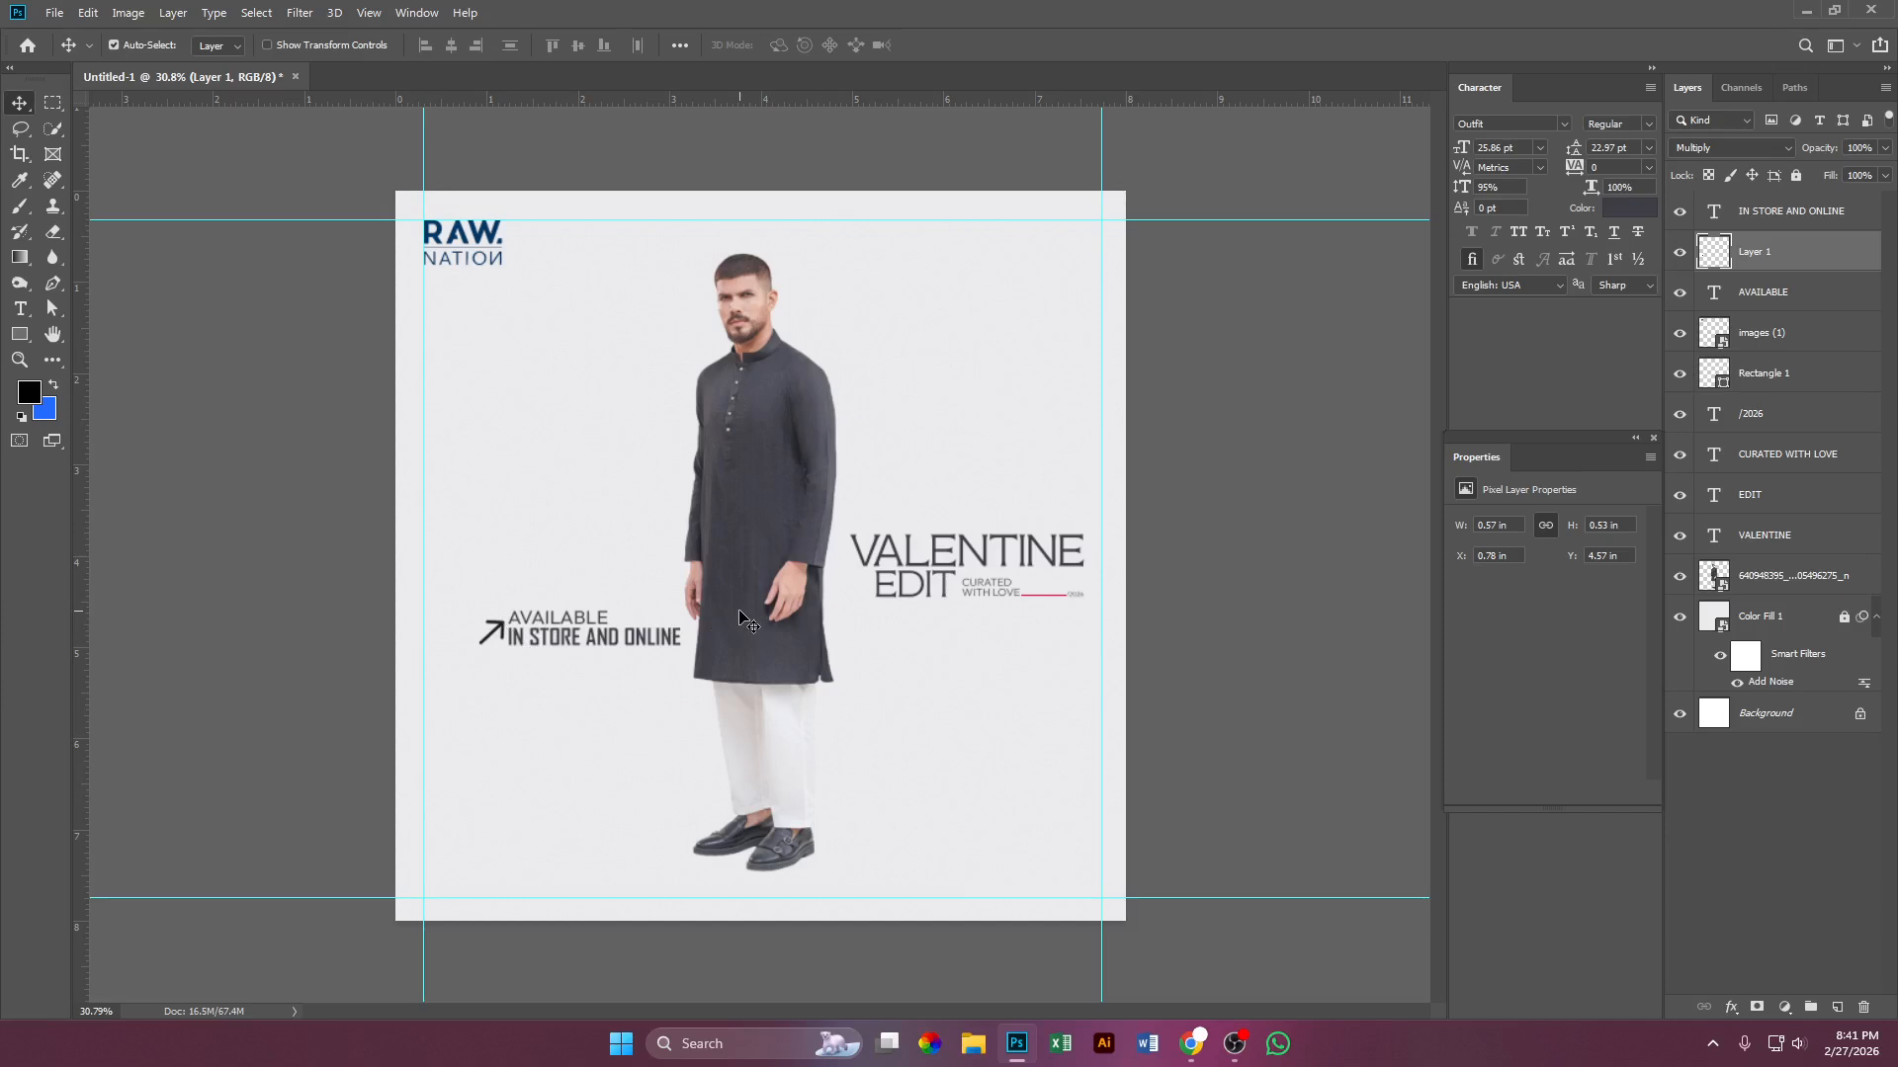
key(Left)
Step: Recolor the thin pink line beside WITH LOVE with the dark gray sampled from the VALENTINE lettering, and deselect it
scroll(1074, 604, up, 10)
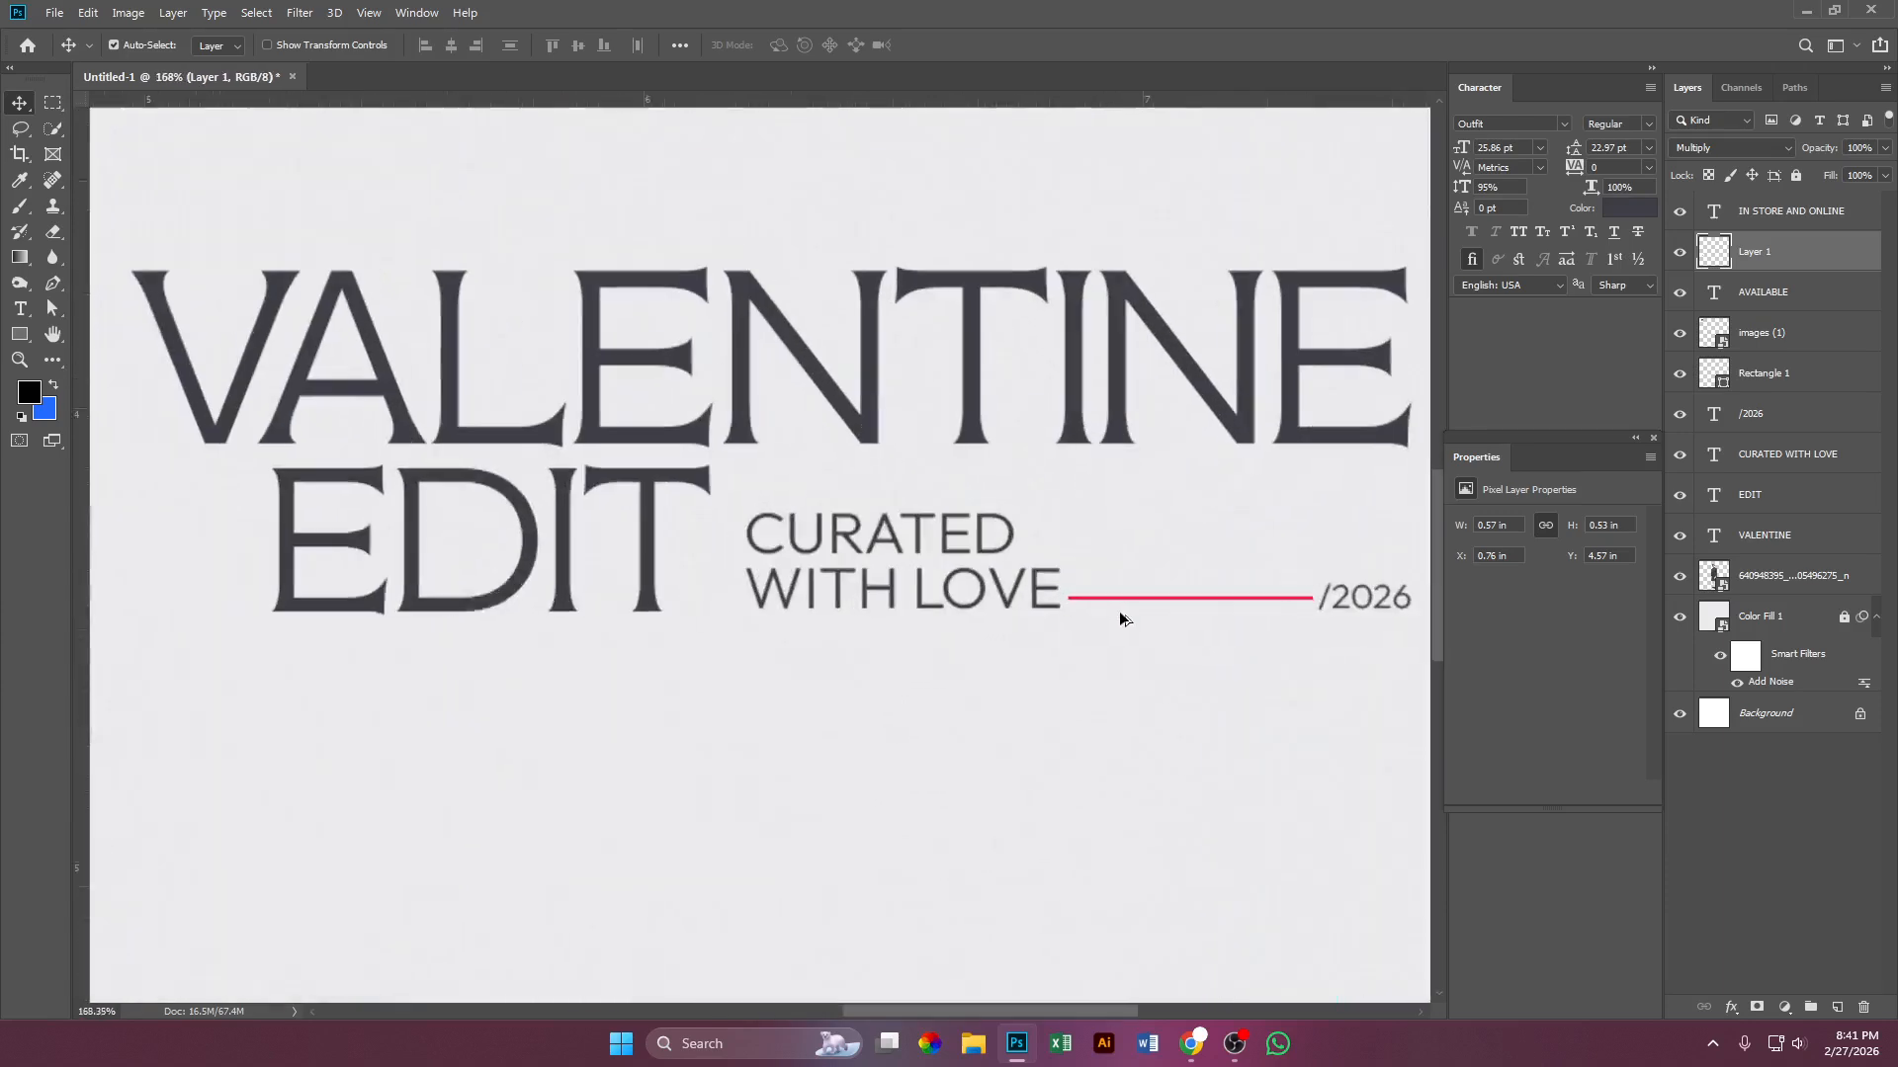
click(1104, 596)
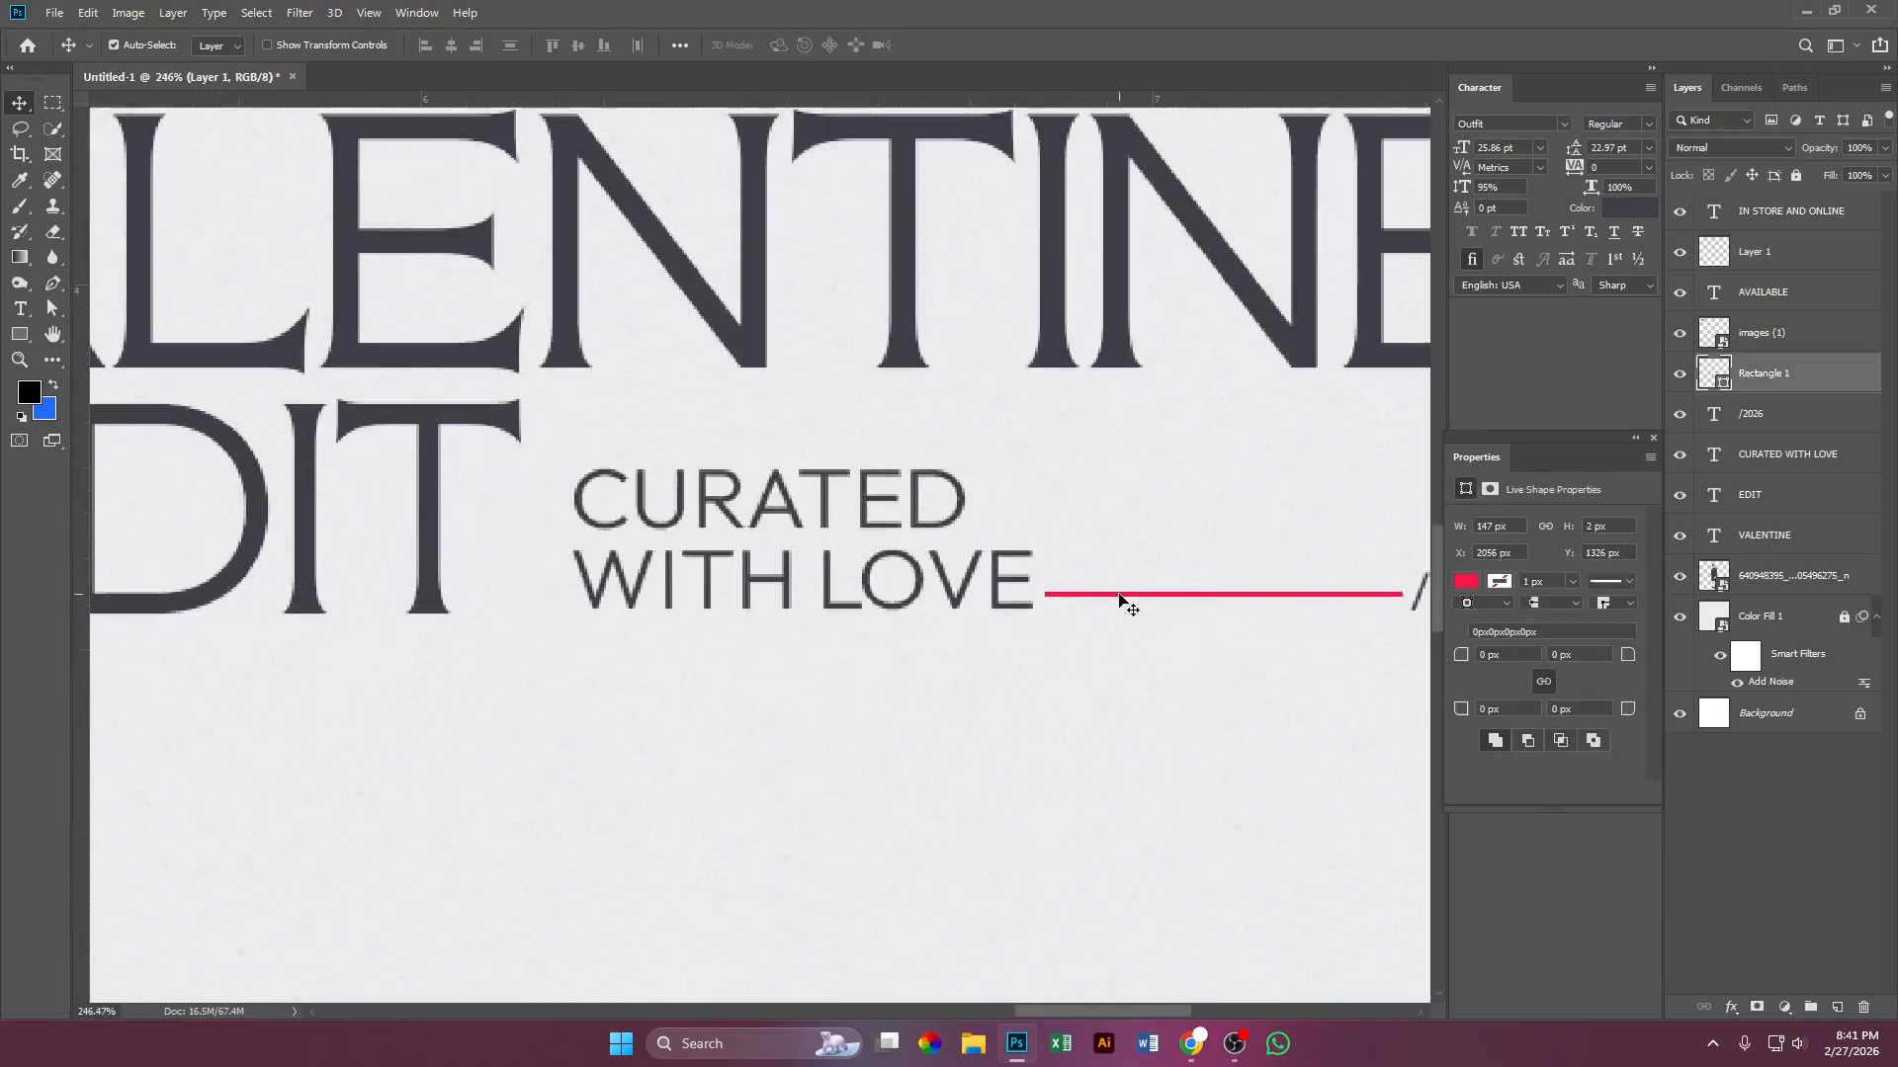
double_click(1728, 386)
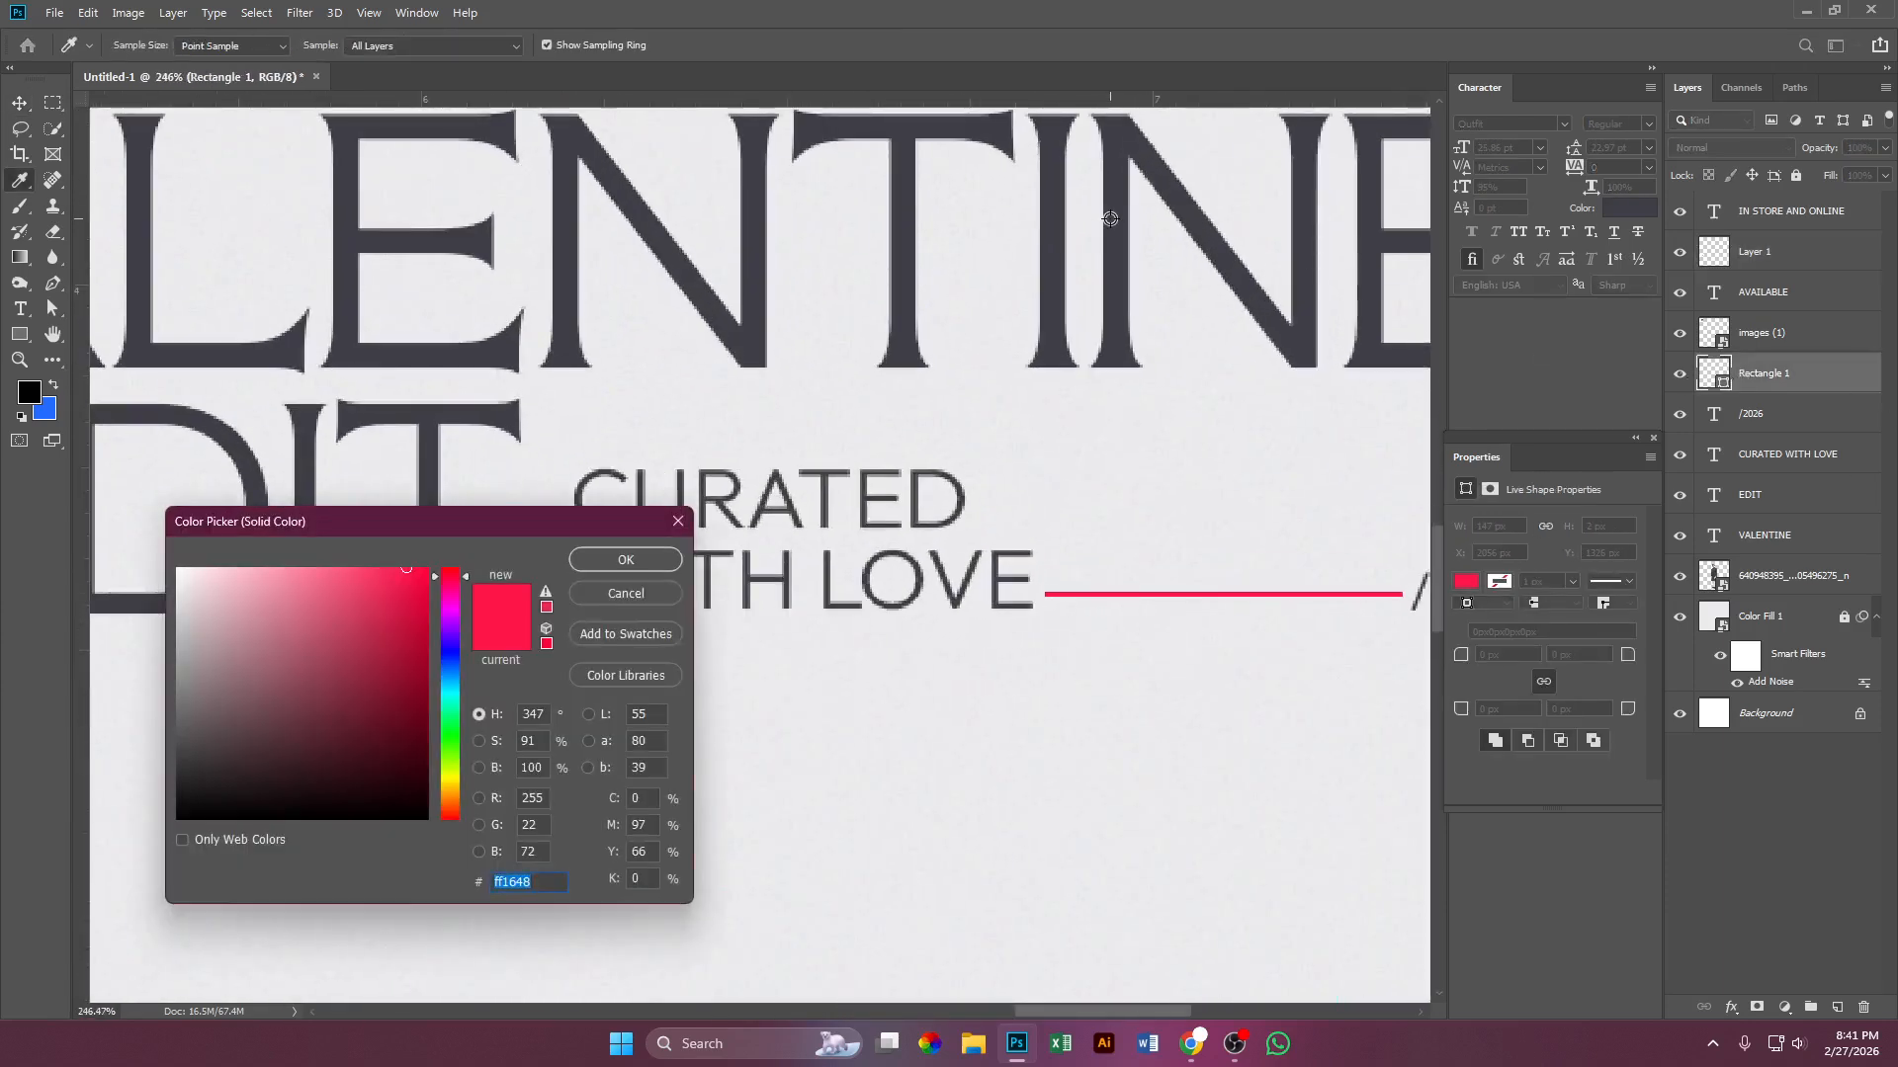
click(1104, 220)
click(625, 559)
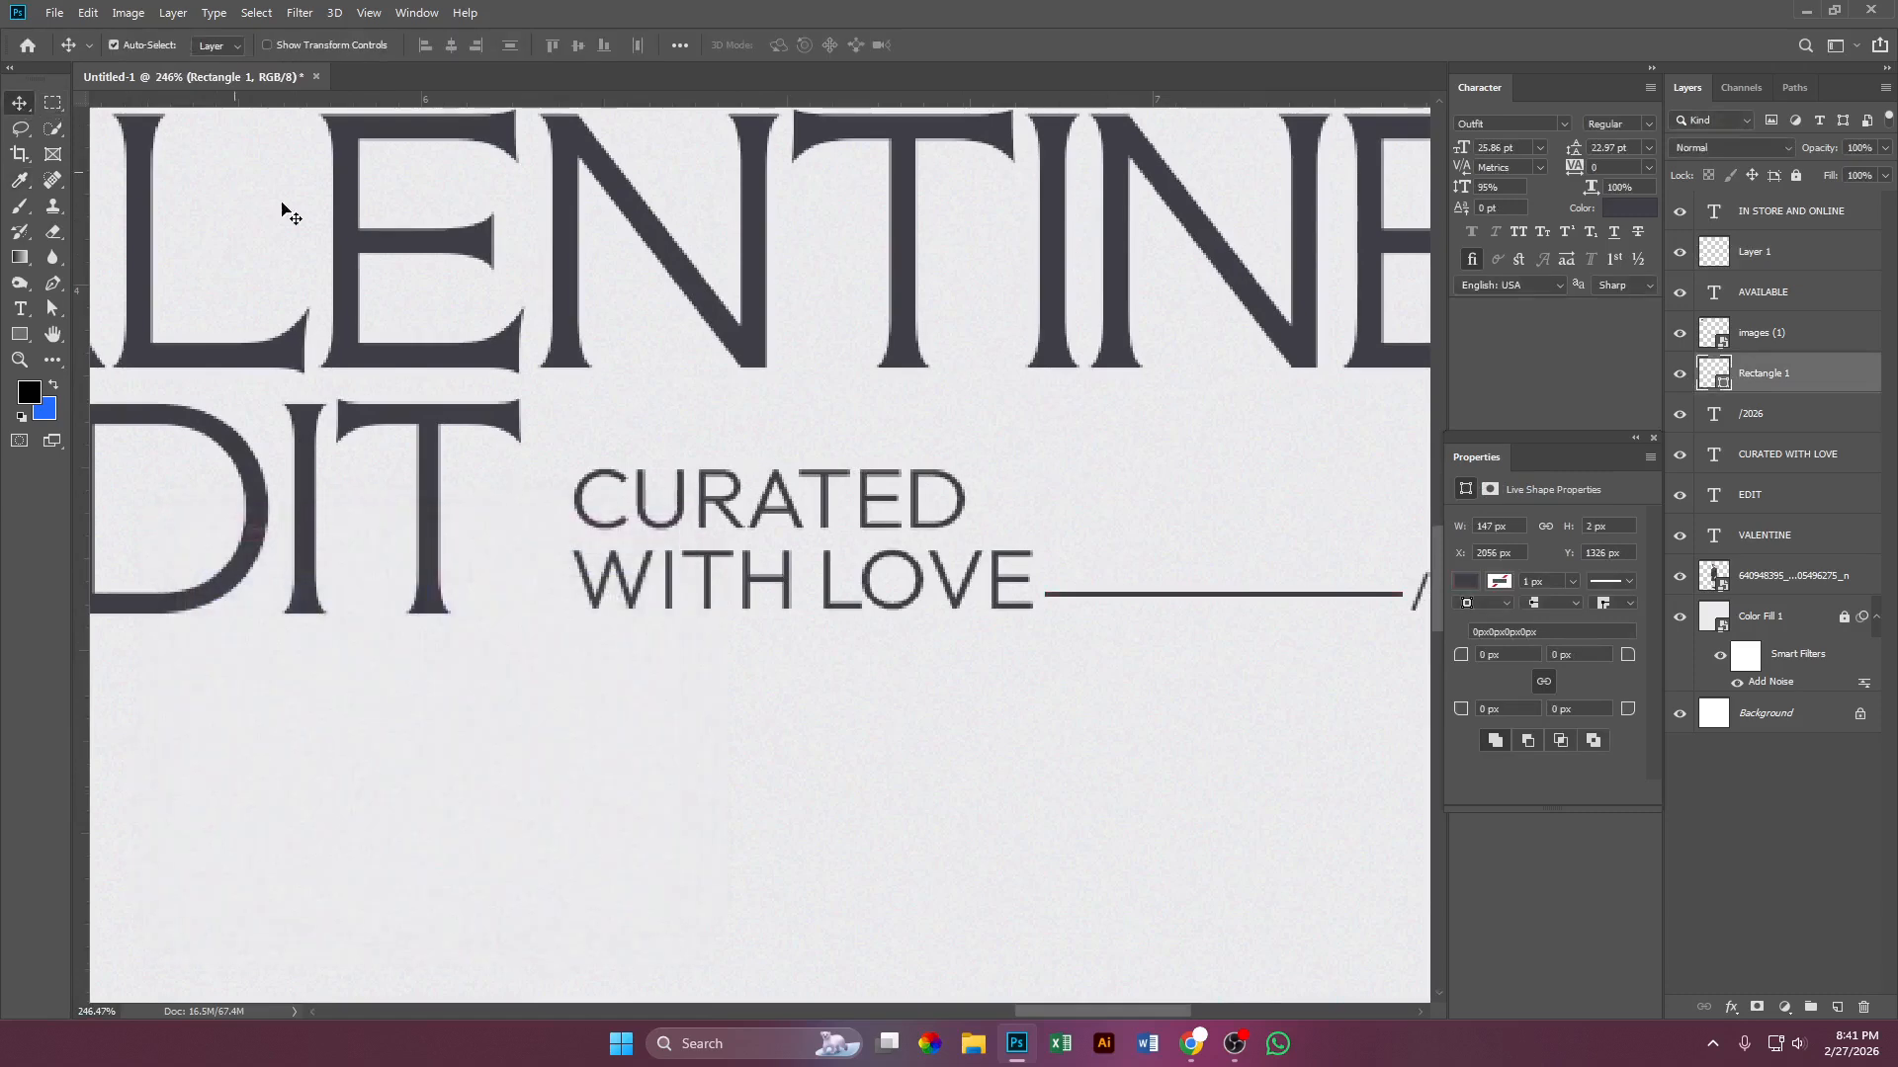
click(826, 775)
scroll(850, 776, down, 4)
scroll(849, 779, down, 5)
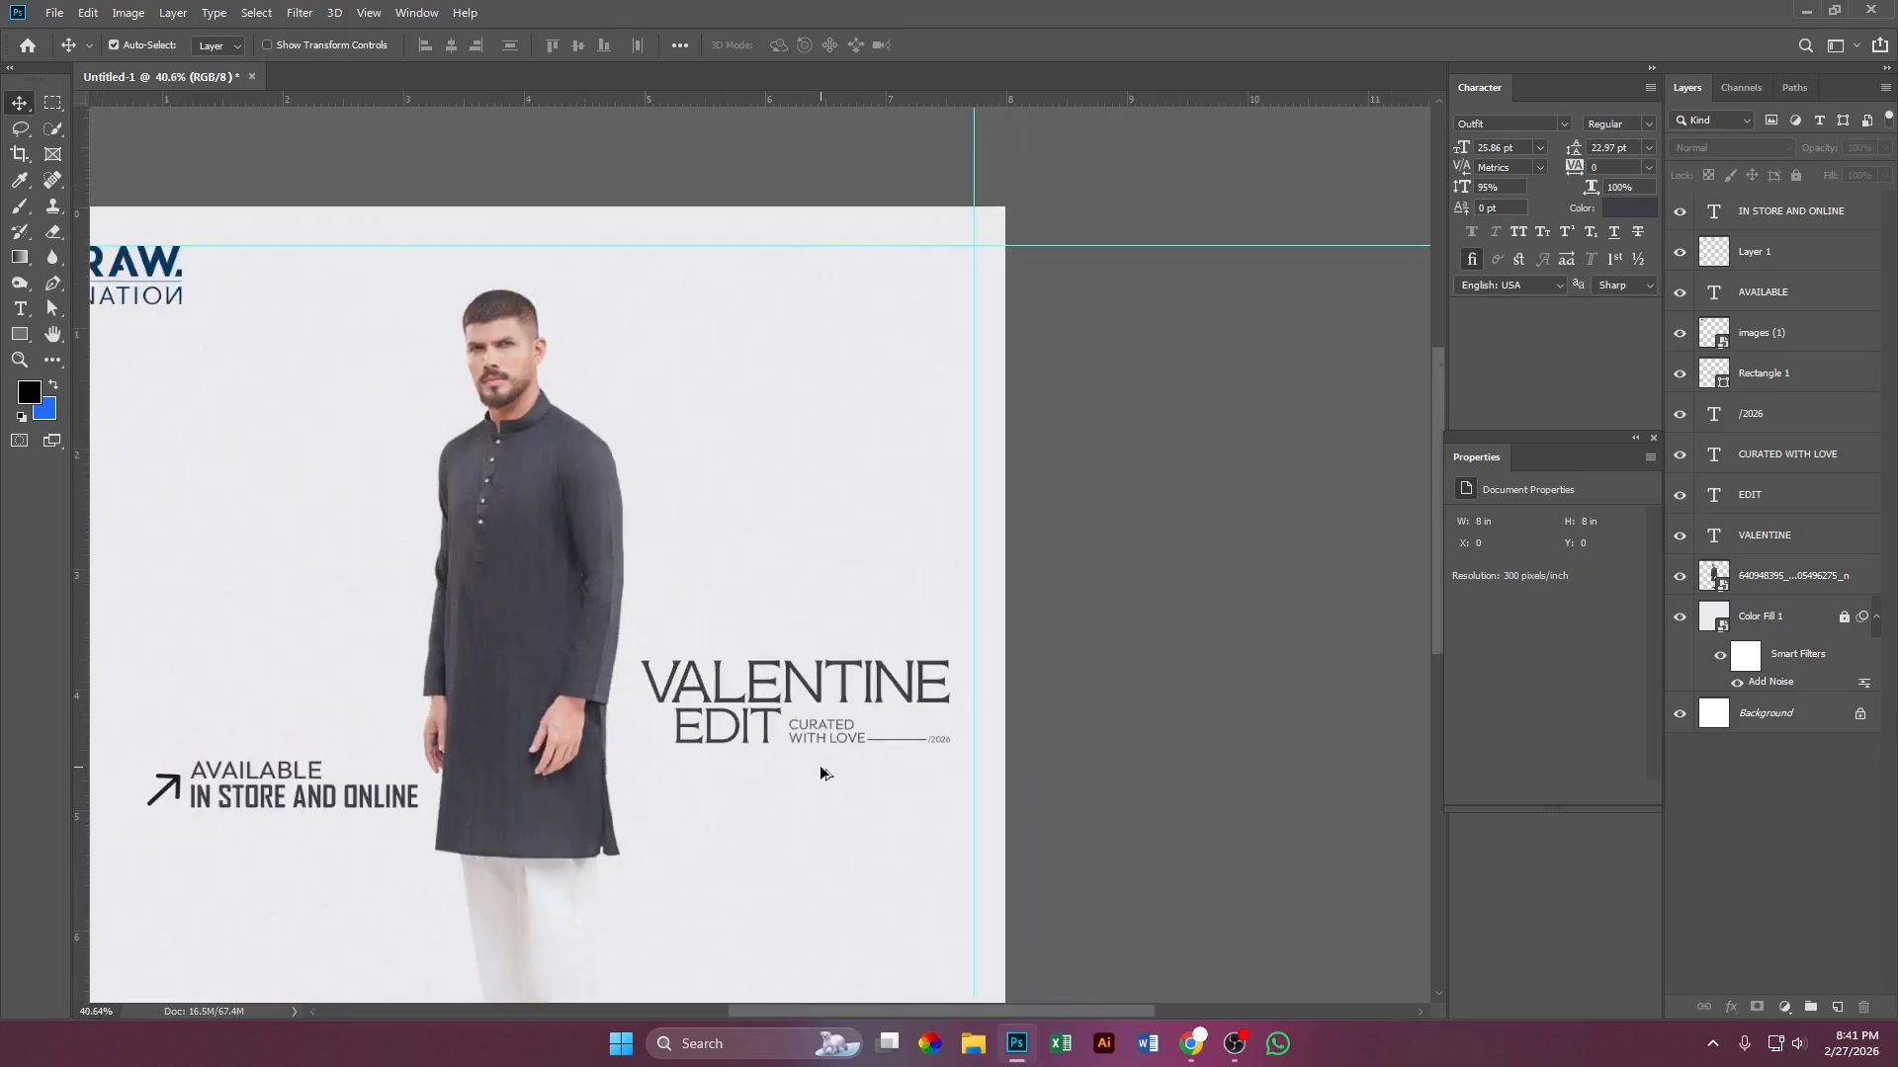
Step: Set the 2026 characters after the slash in the Valentine Edit lockup to Outfit Bold
scroll(1136, 629, up, 6)
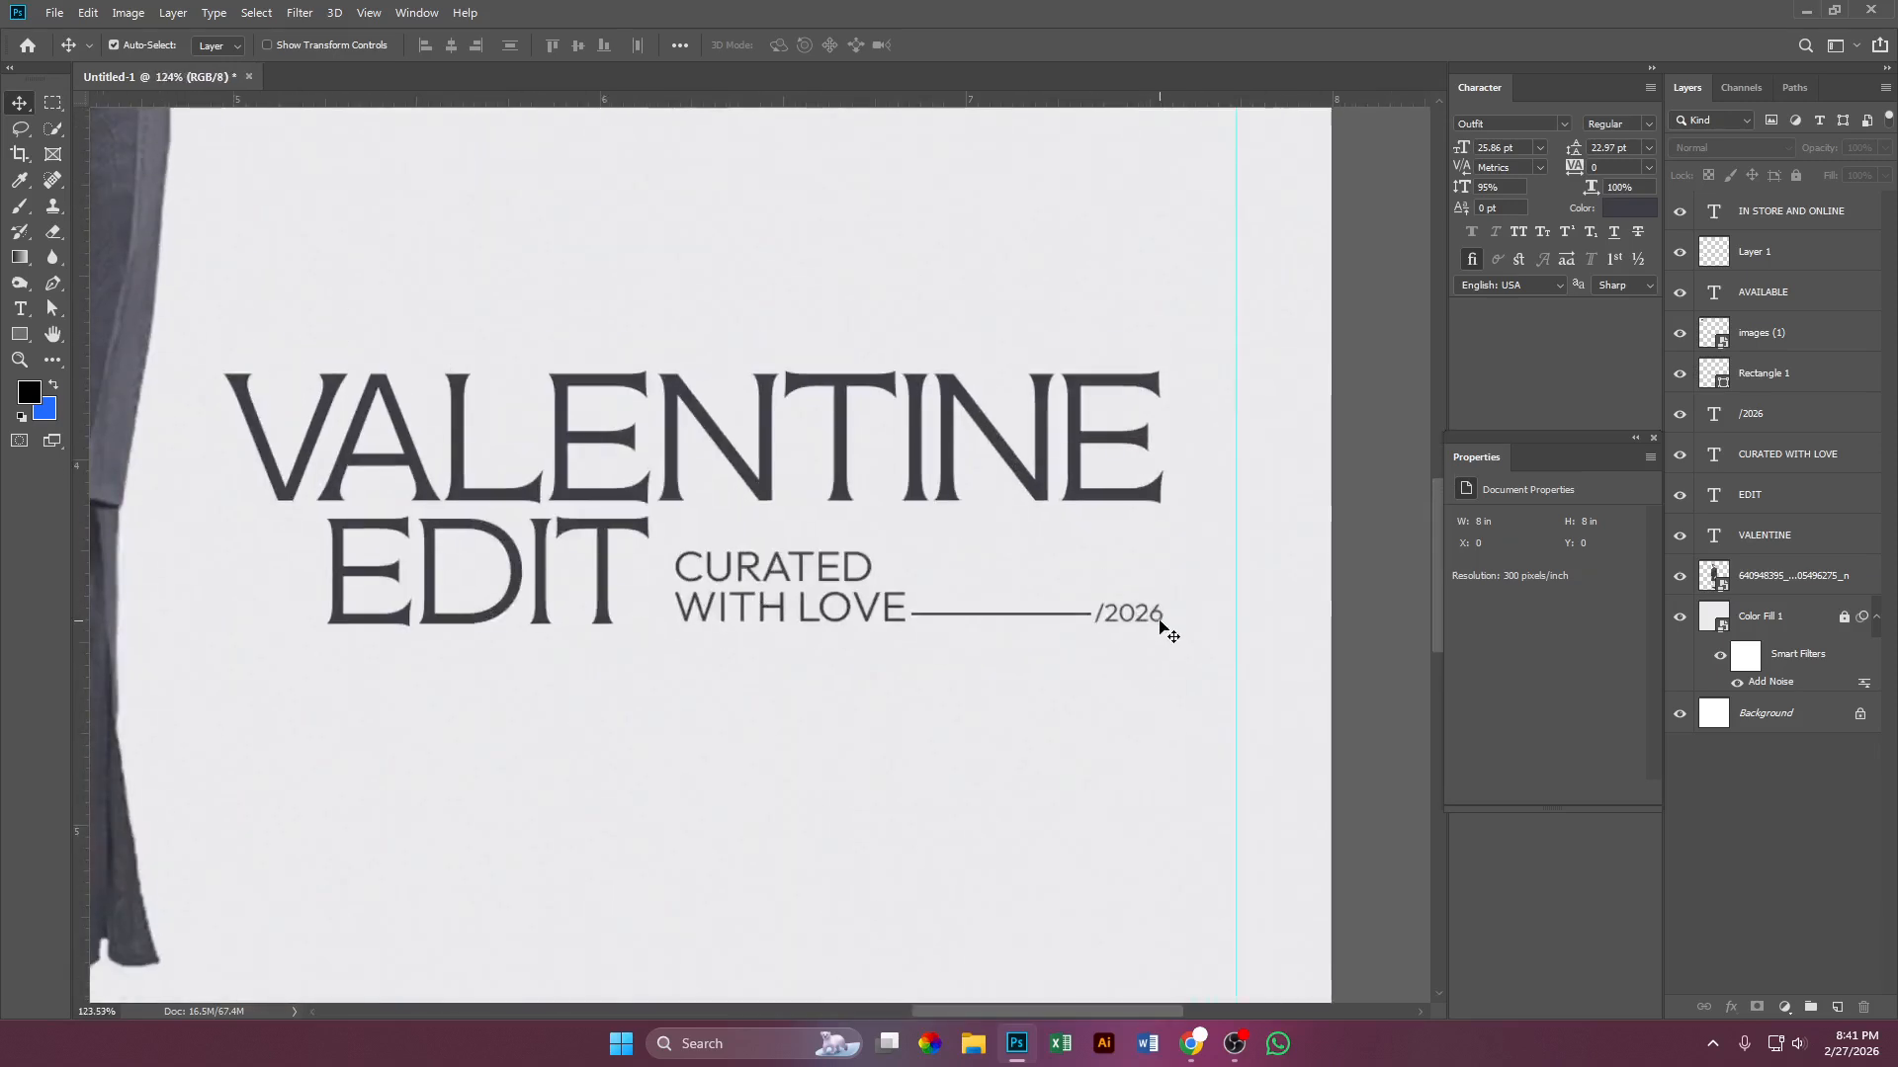
click(1124, 628)
key(t)
double_click(1124, 629)
click(1123, 629)
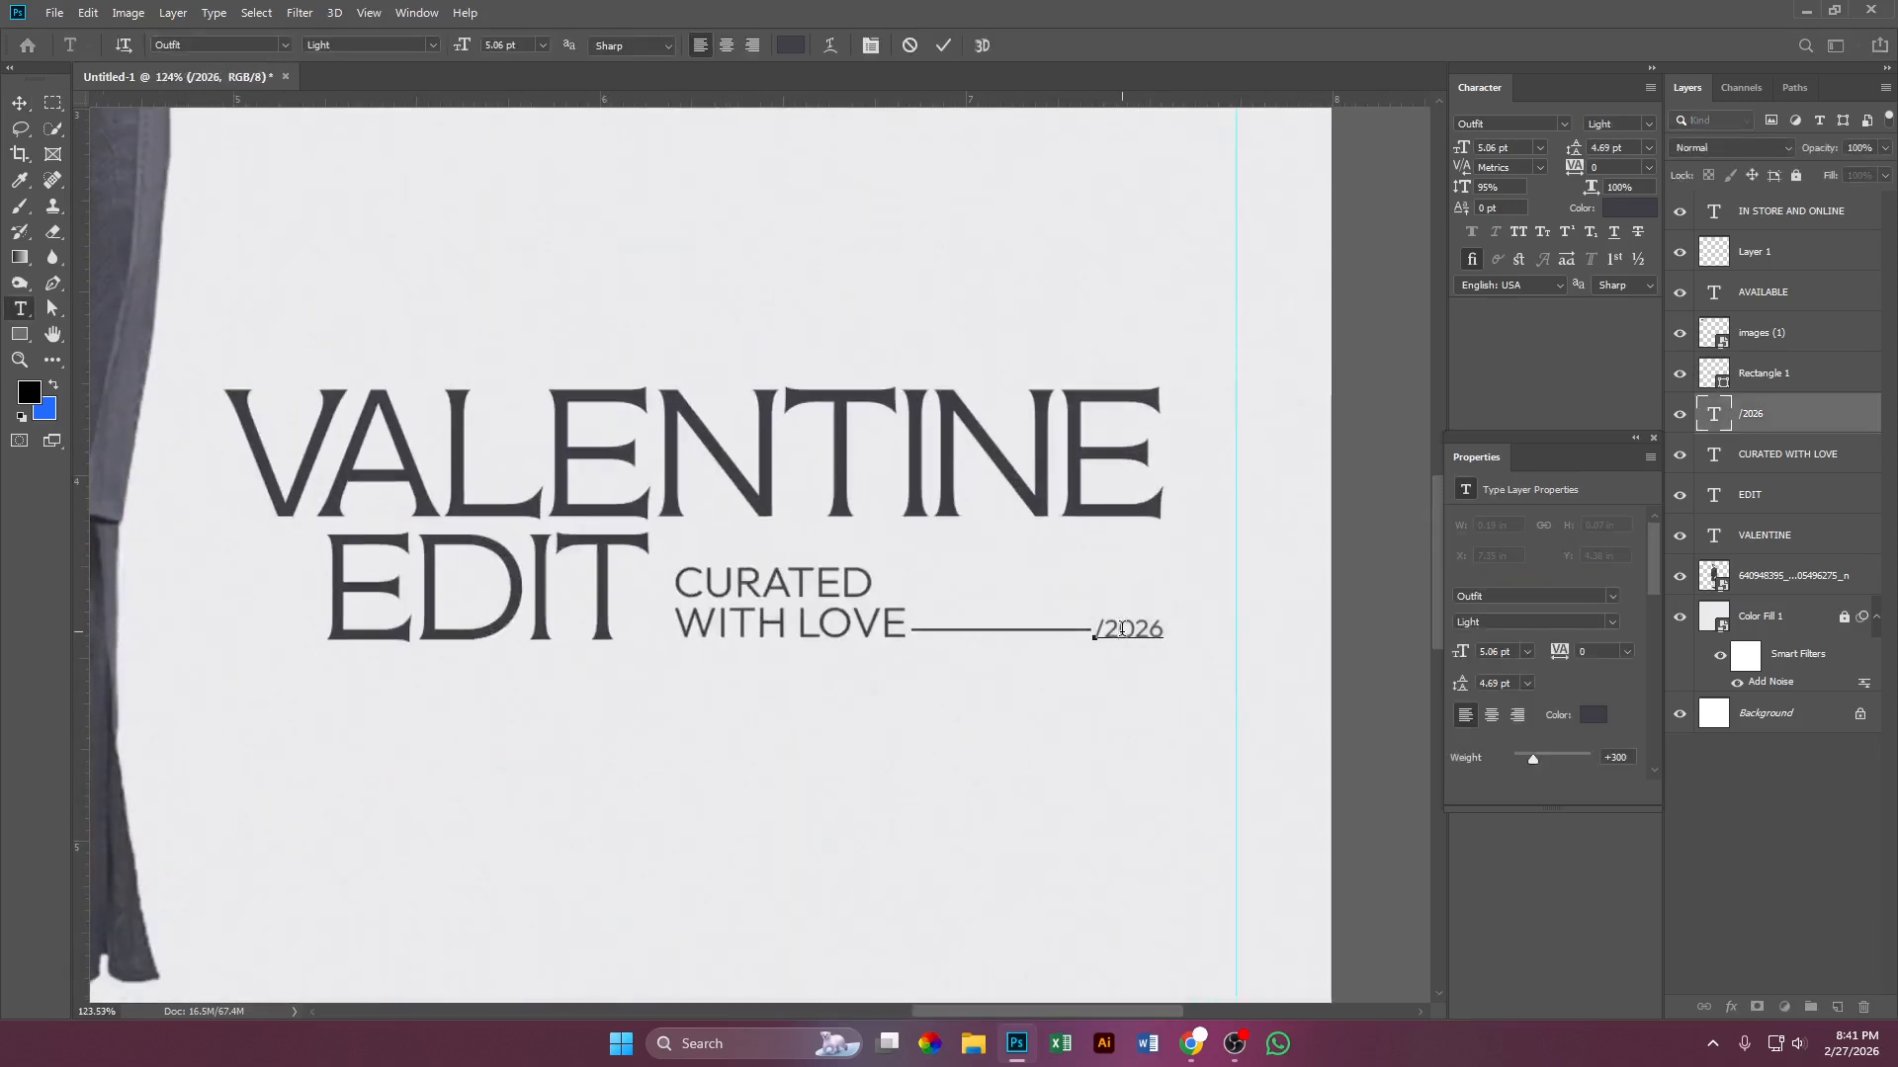
drag(1108, 632, 1166, 631)
click(1640, 124)
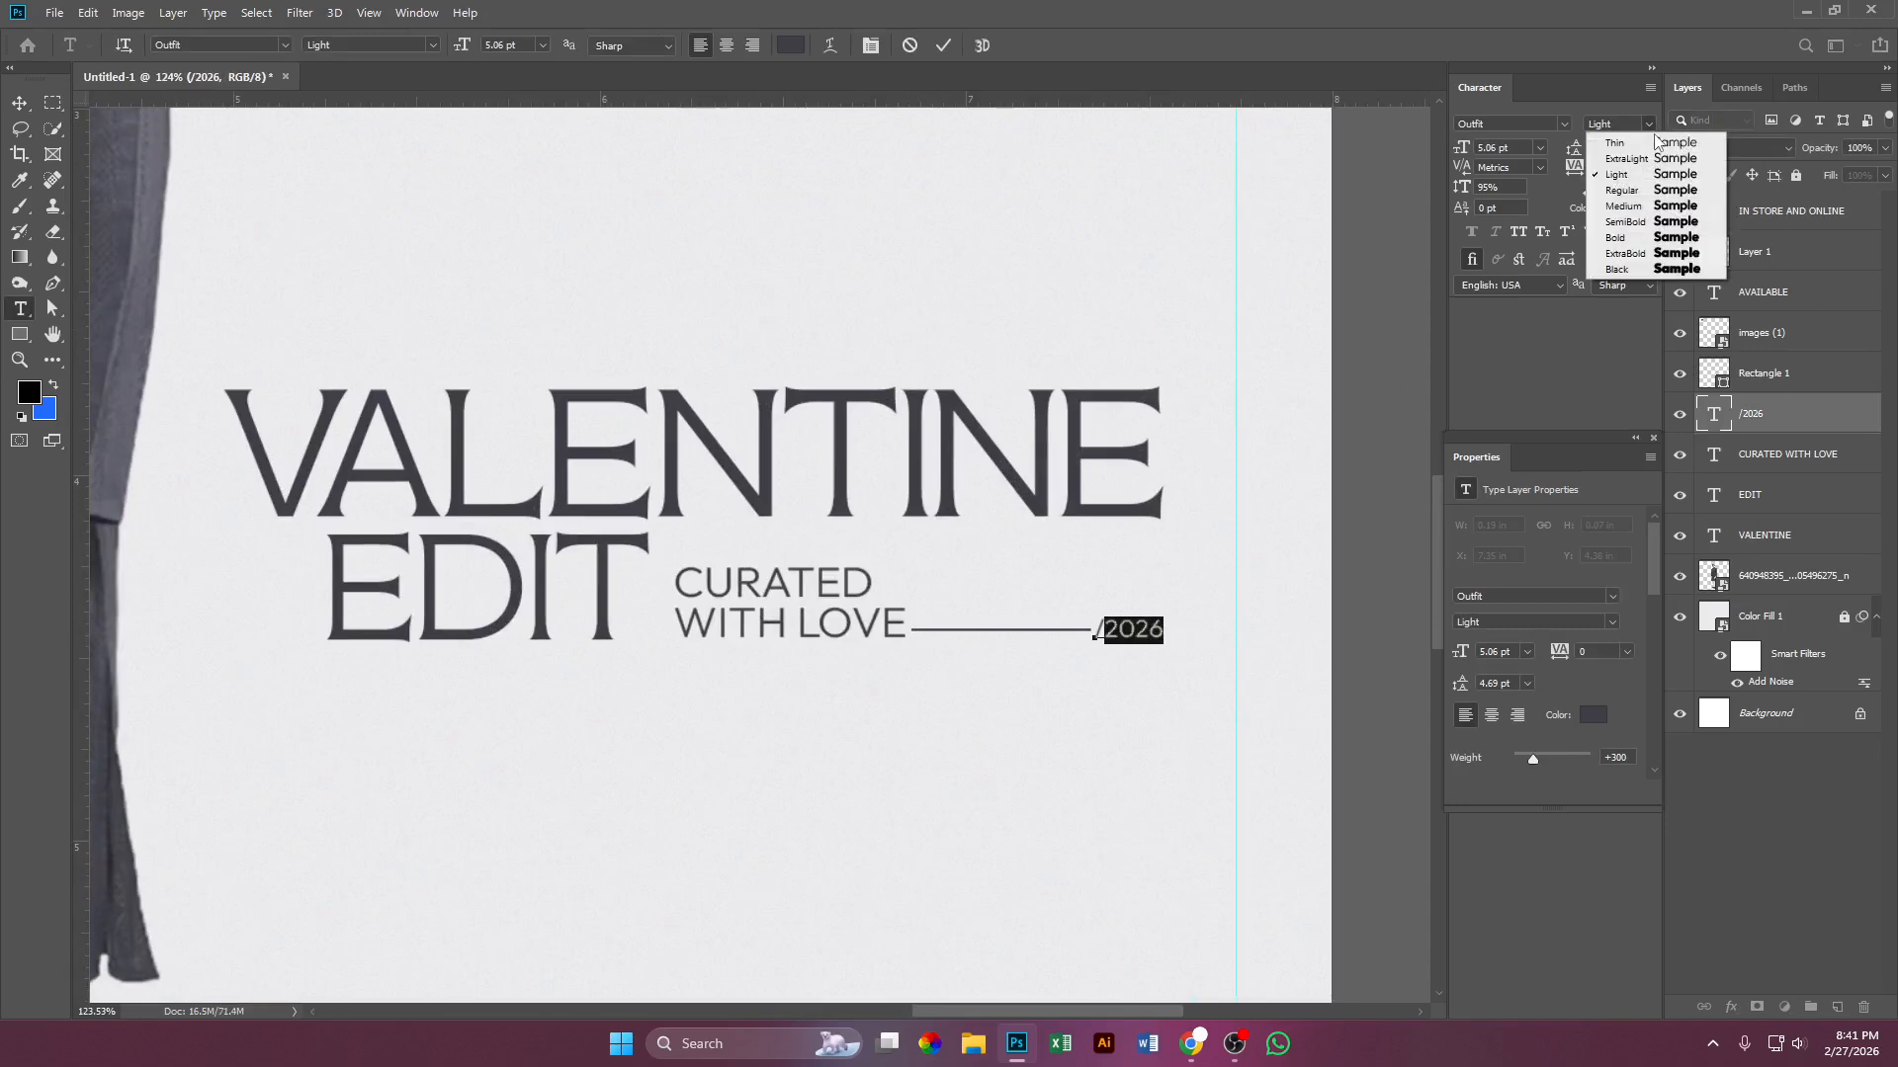
click(1631, 244)
click(18, 102)
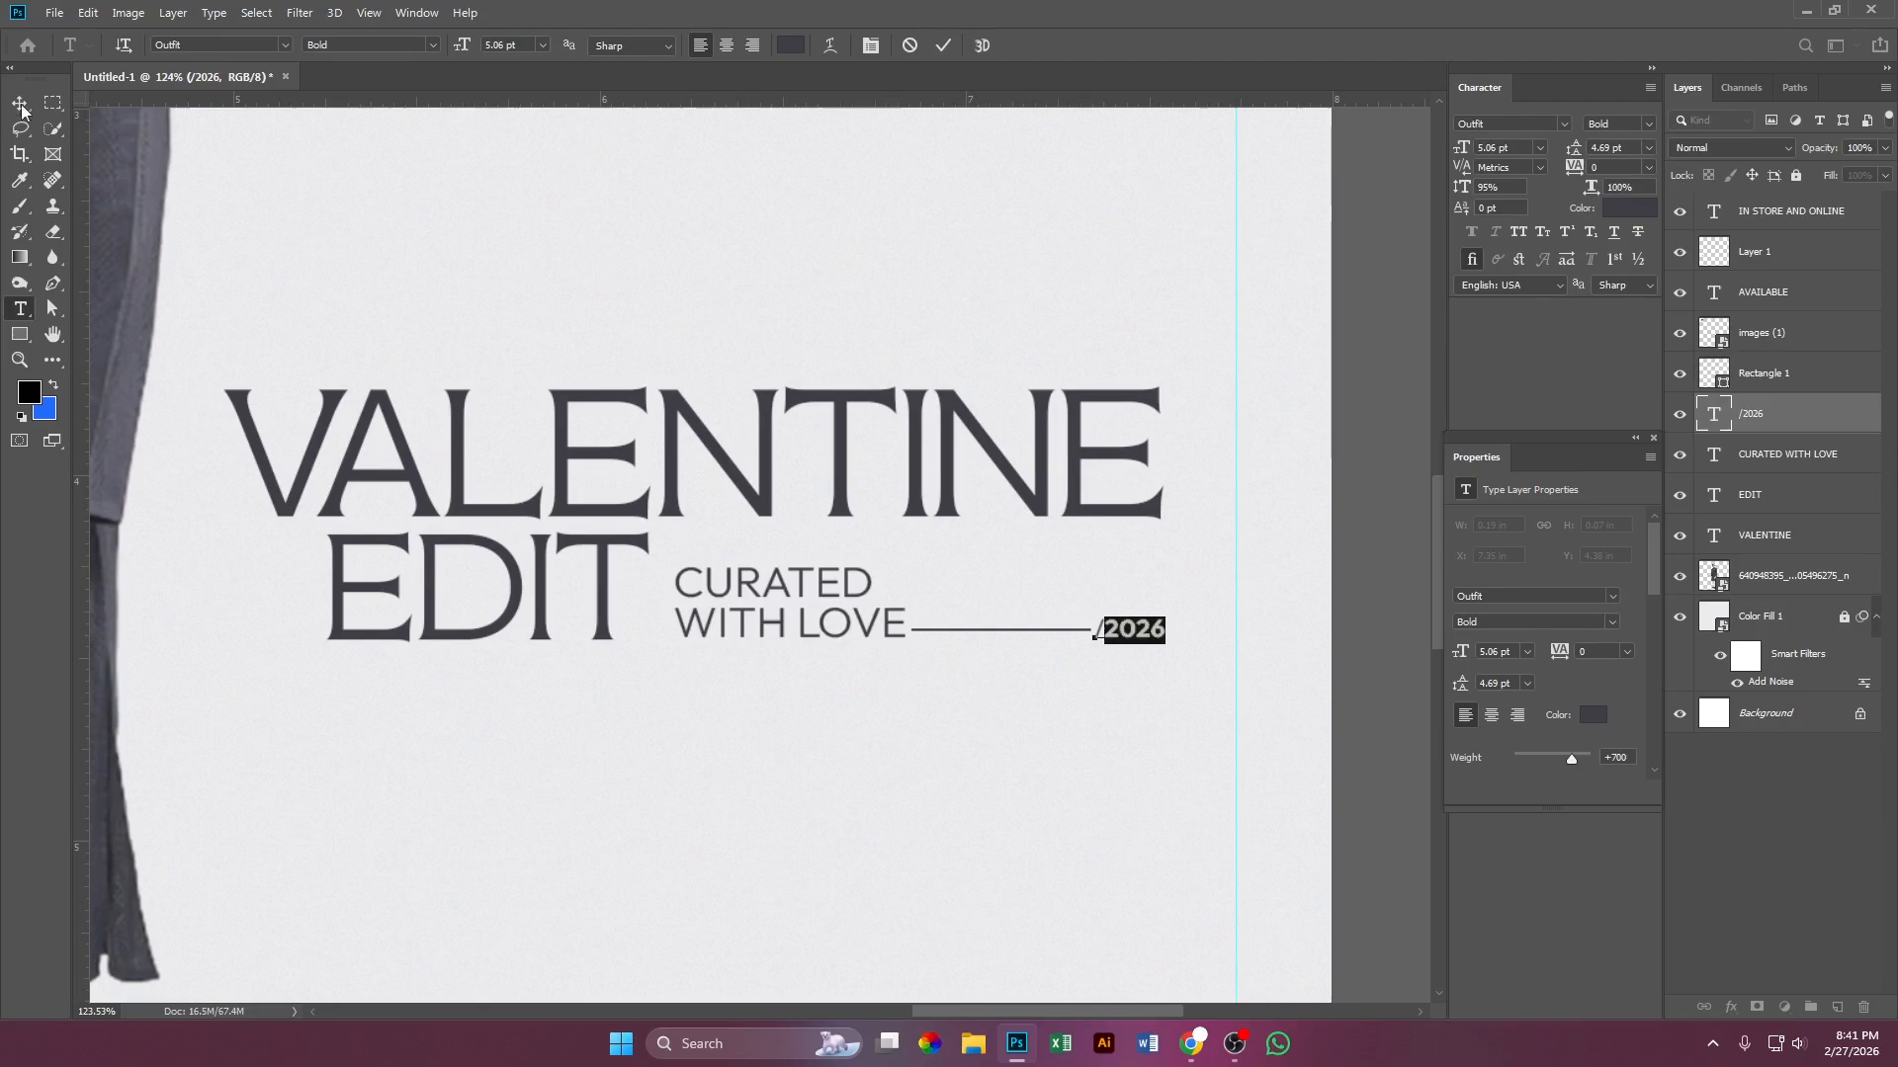
scroll(951, 513, down, 5)
key(ctrl+s)
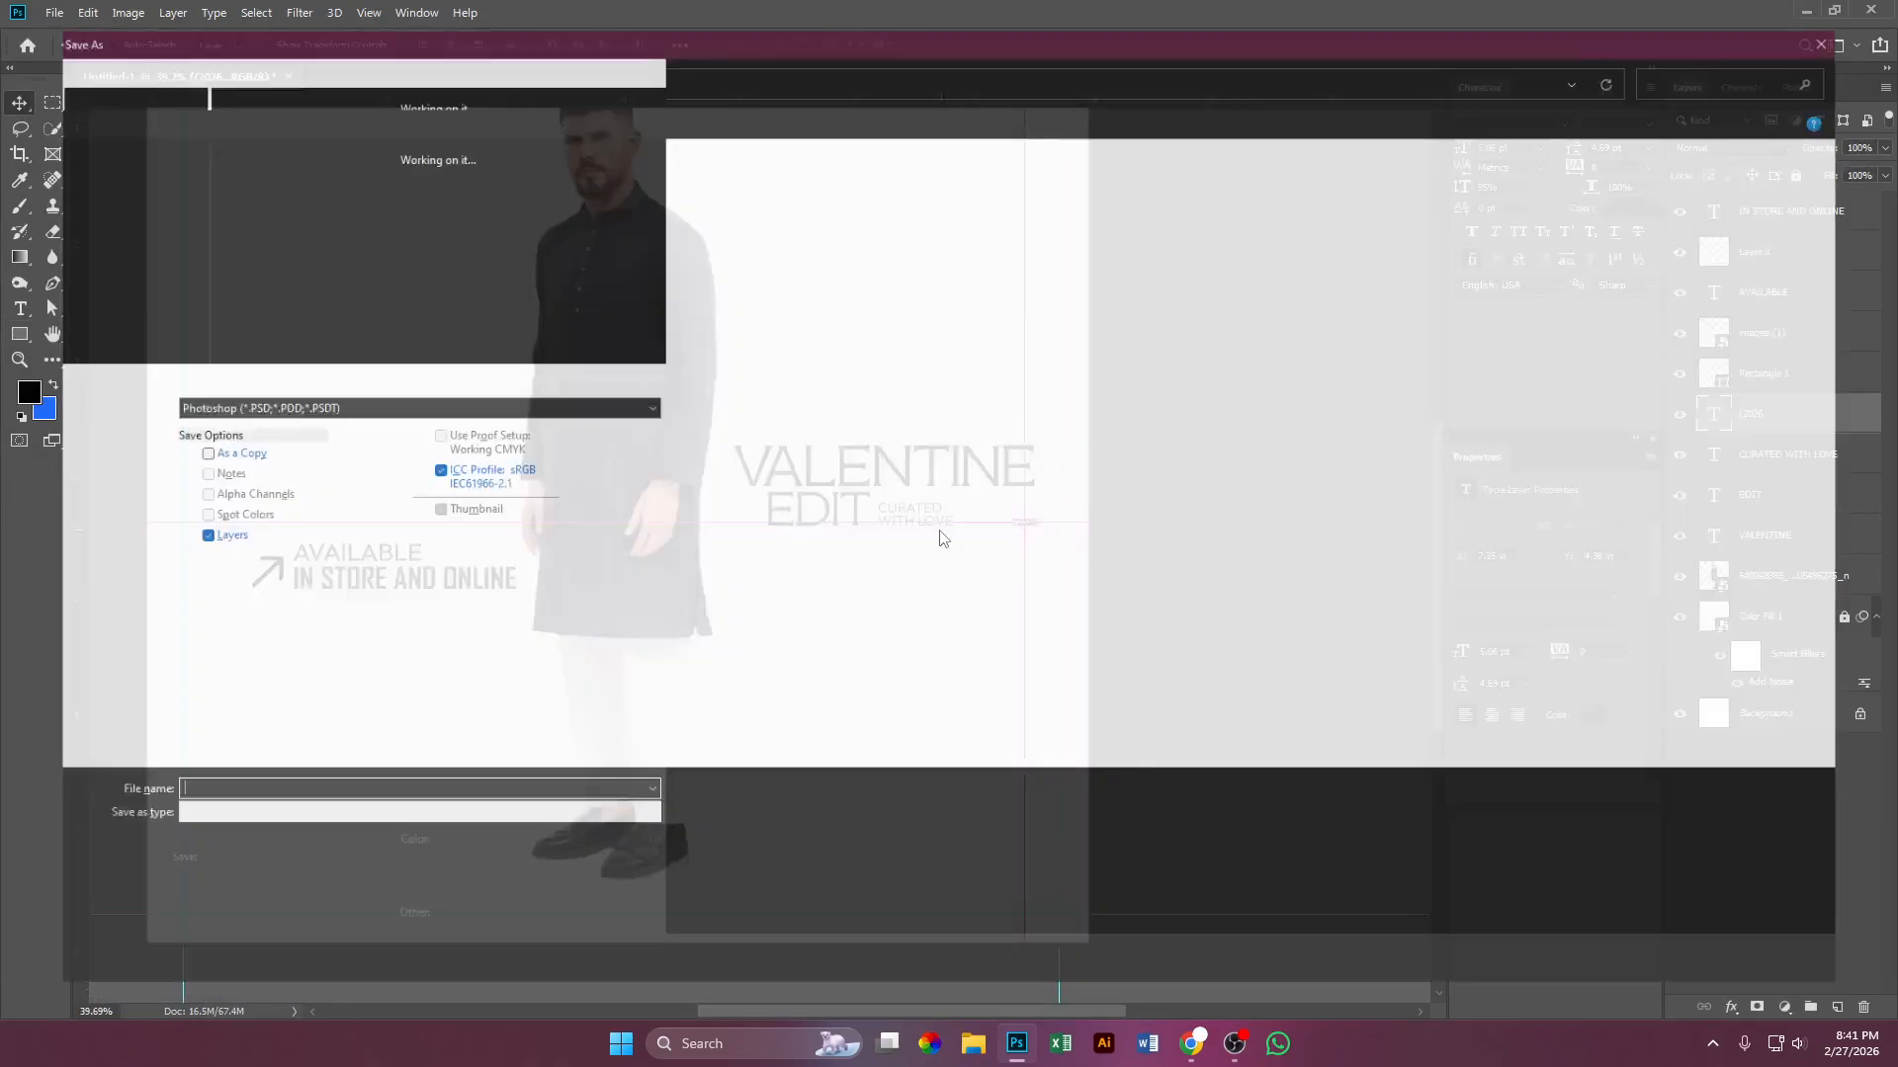
key(Escape)
scroll(829, 595, down, 2)
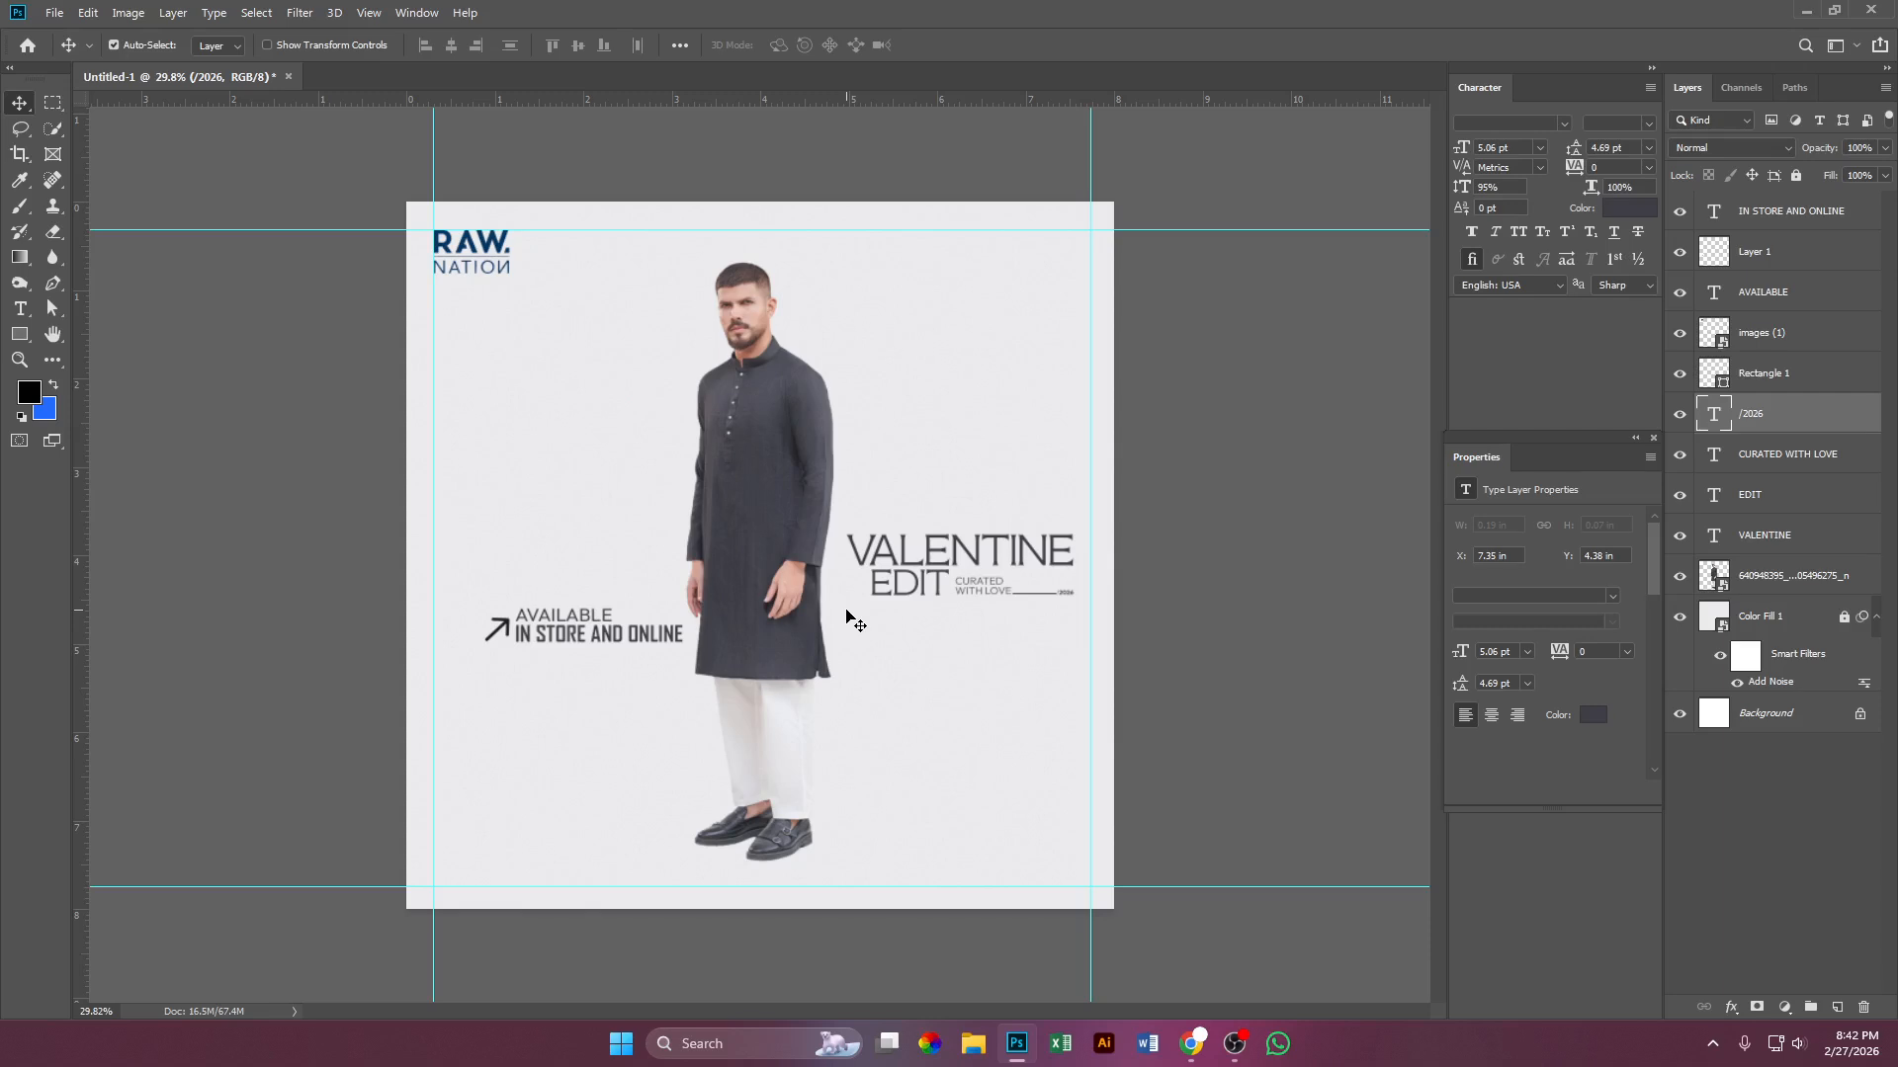
Step: Duplicate the IN STORE AND ONLINE line into the empty lower-right area of the post, beside the model's shoes
scroll(891, 677, up, 3)
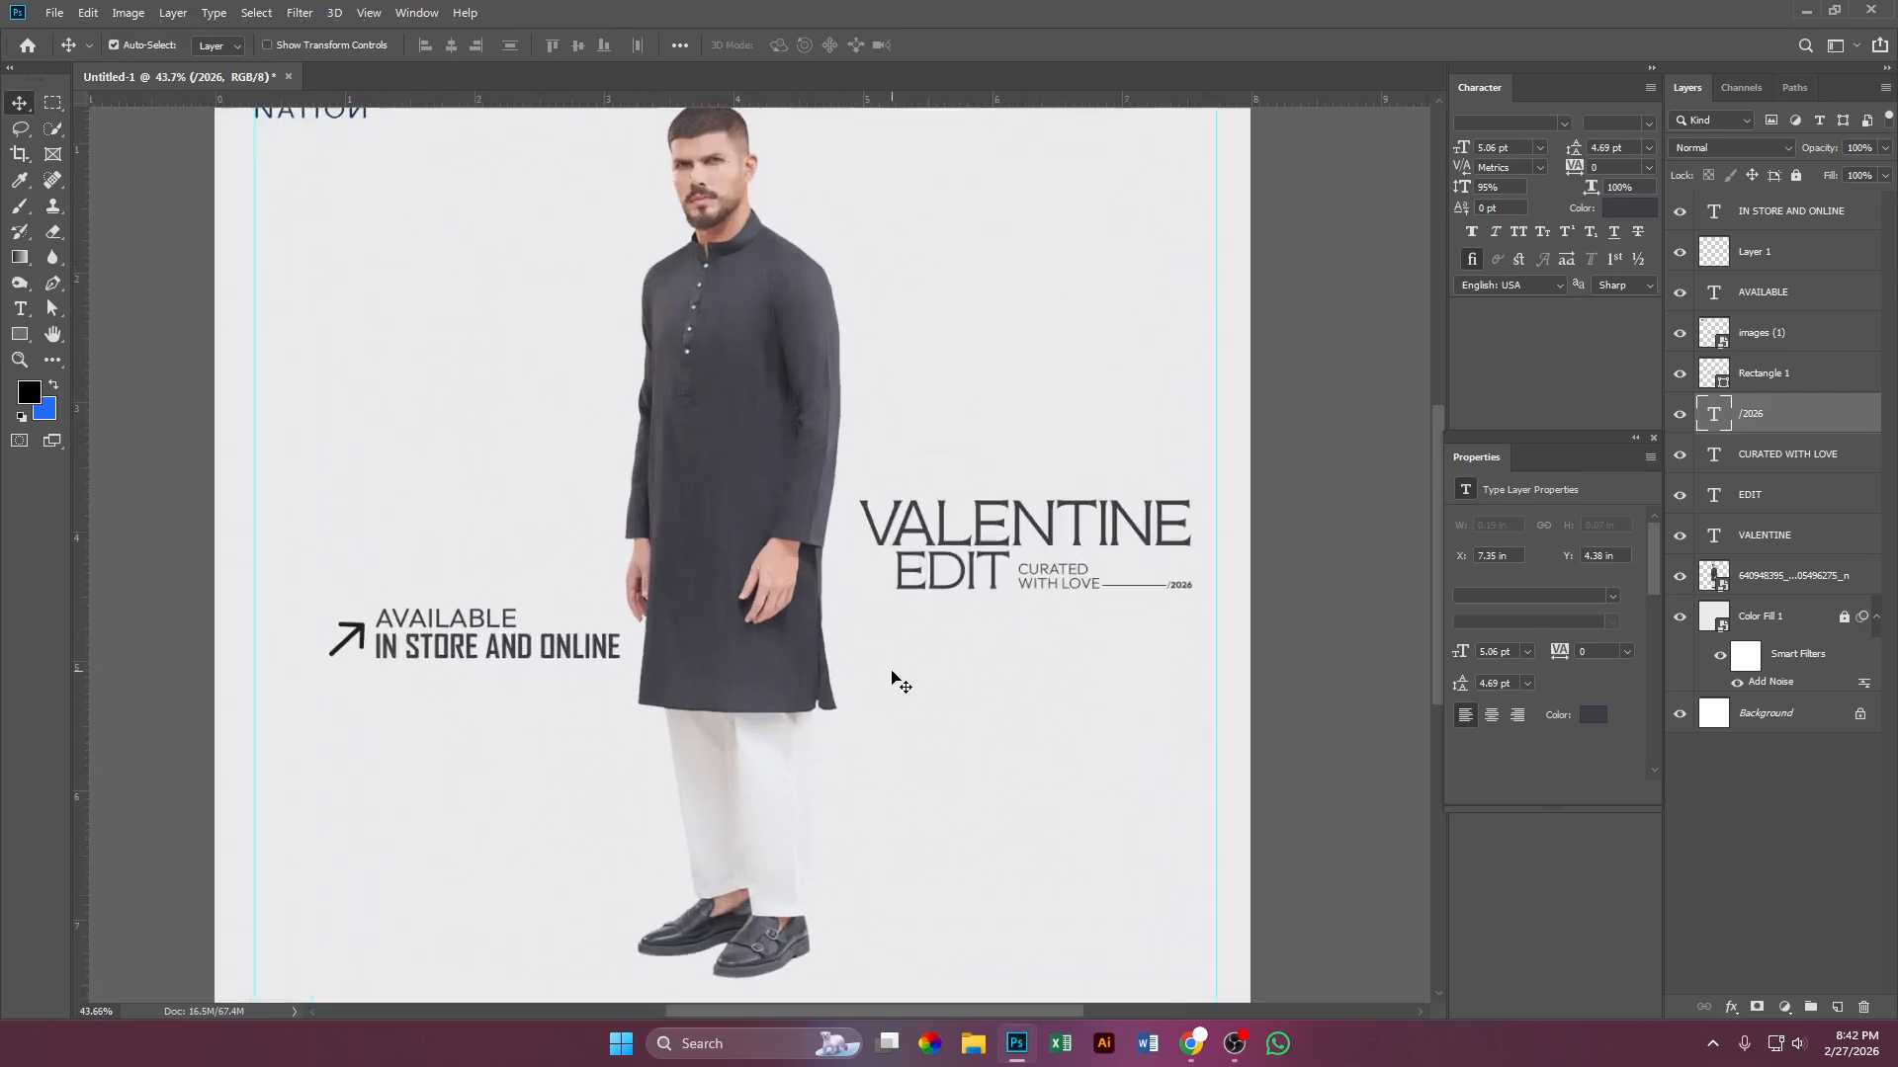
scroll(919, 732, down, 5)
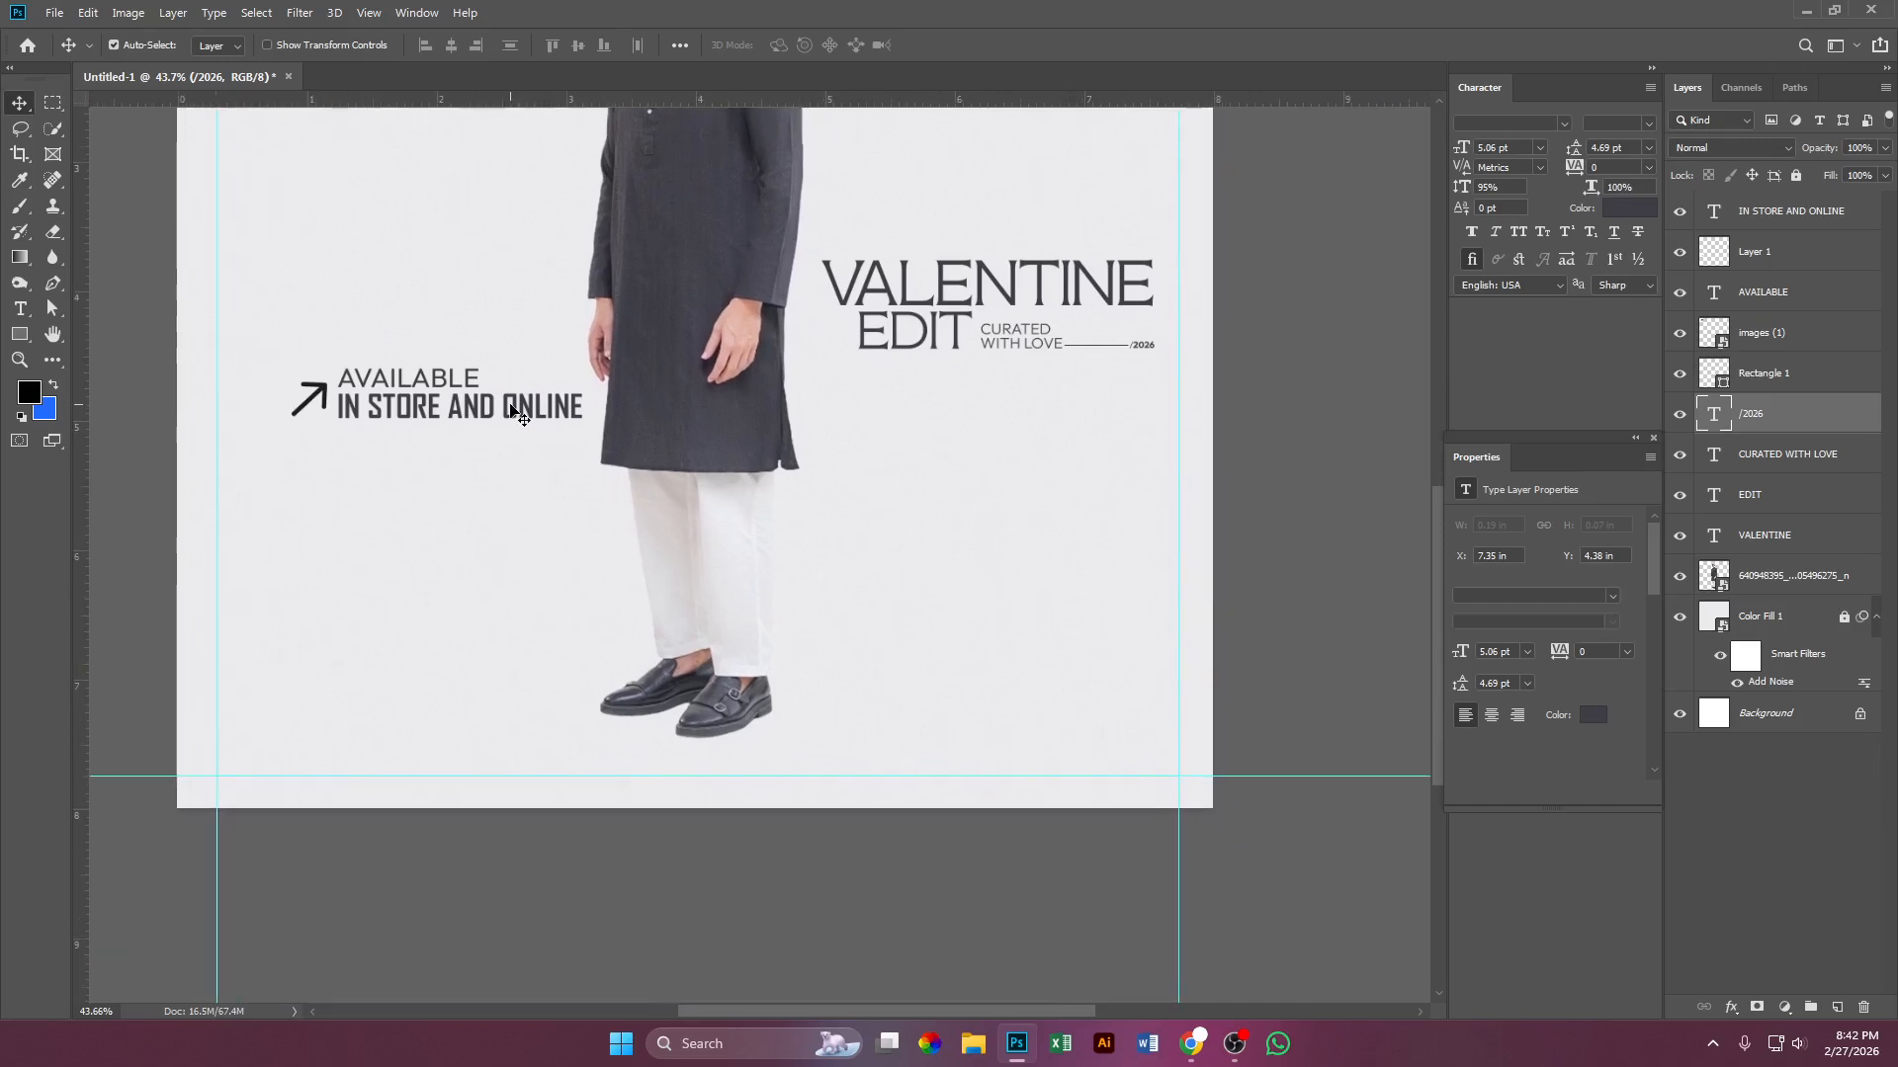
click(515, 414)
drag(518, 432, 1035, 713)
double_click(1035, 714)
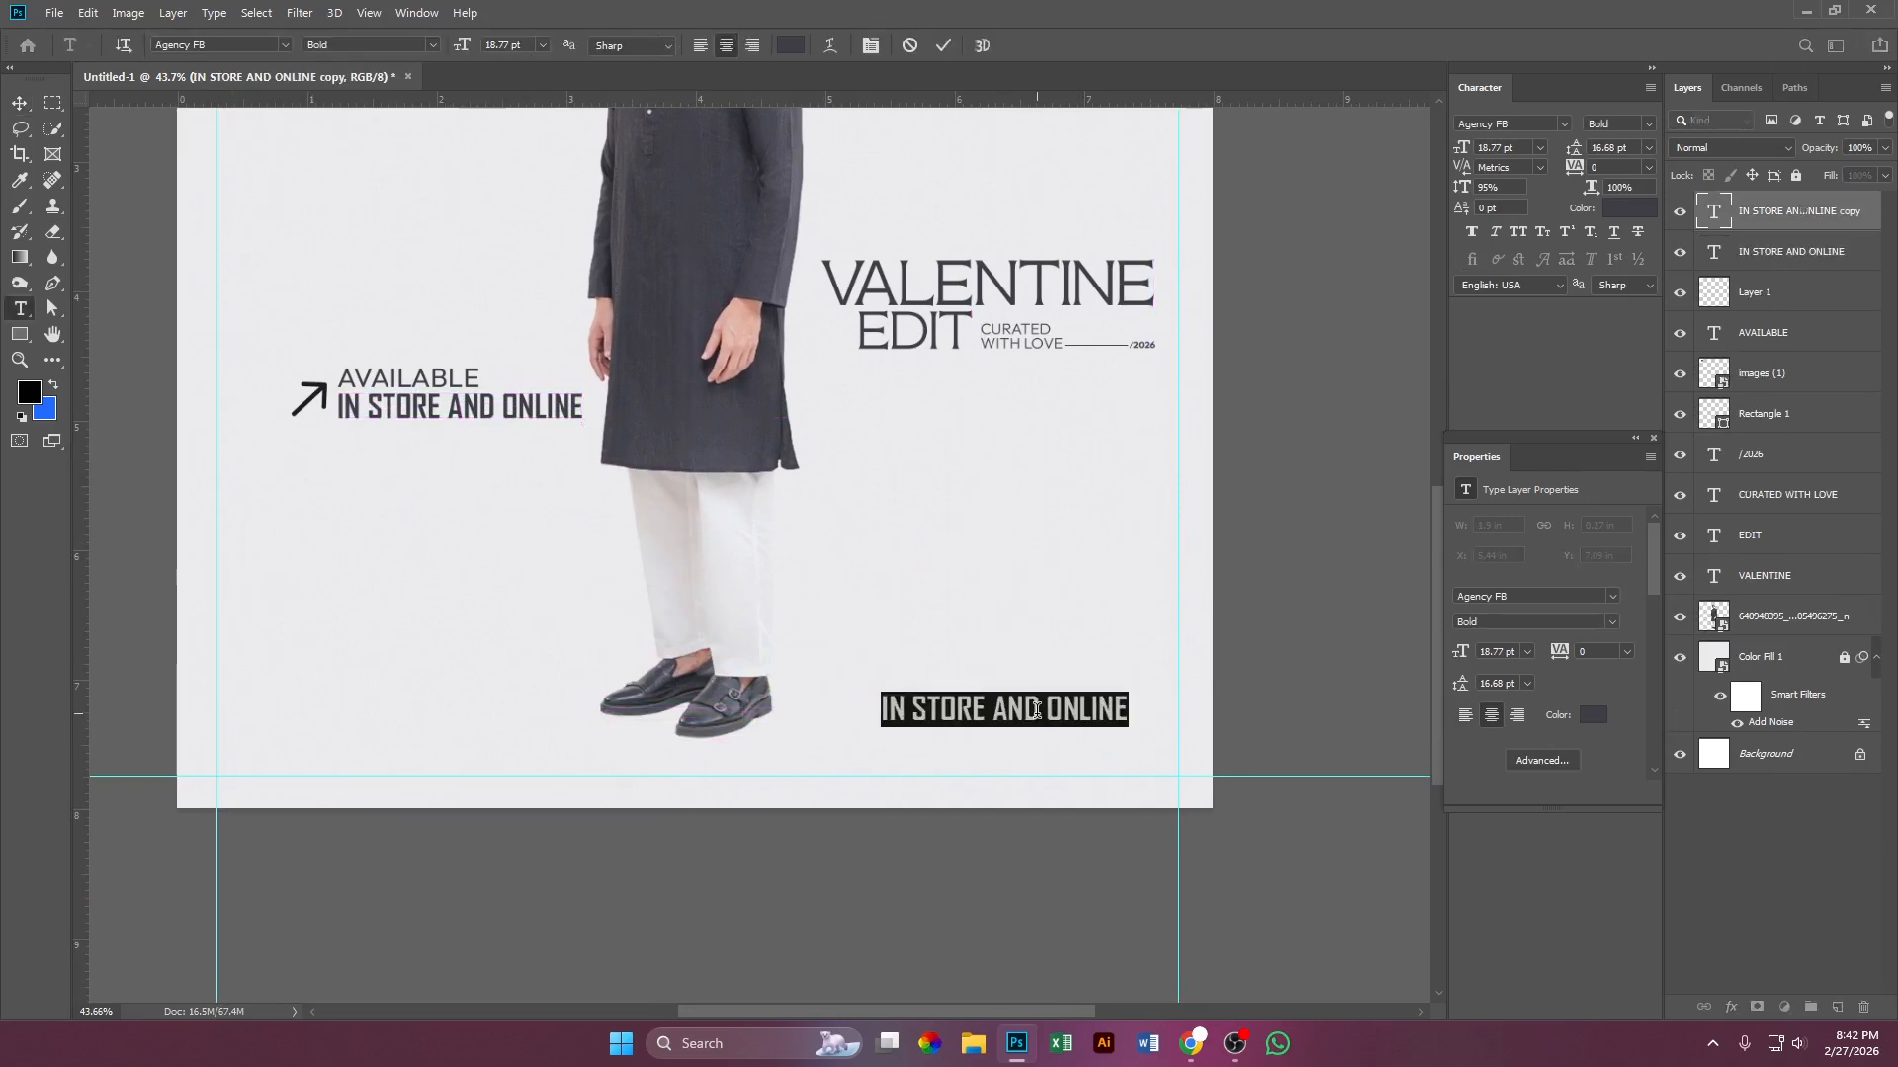
text(WWW)
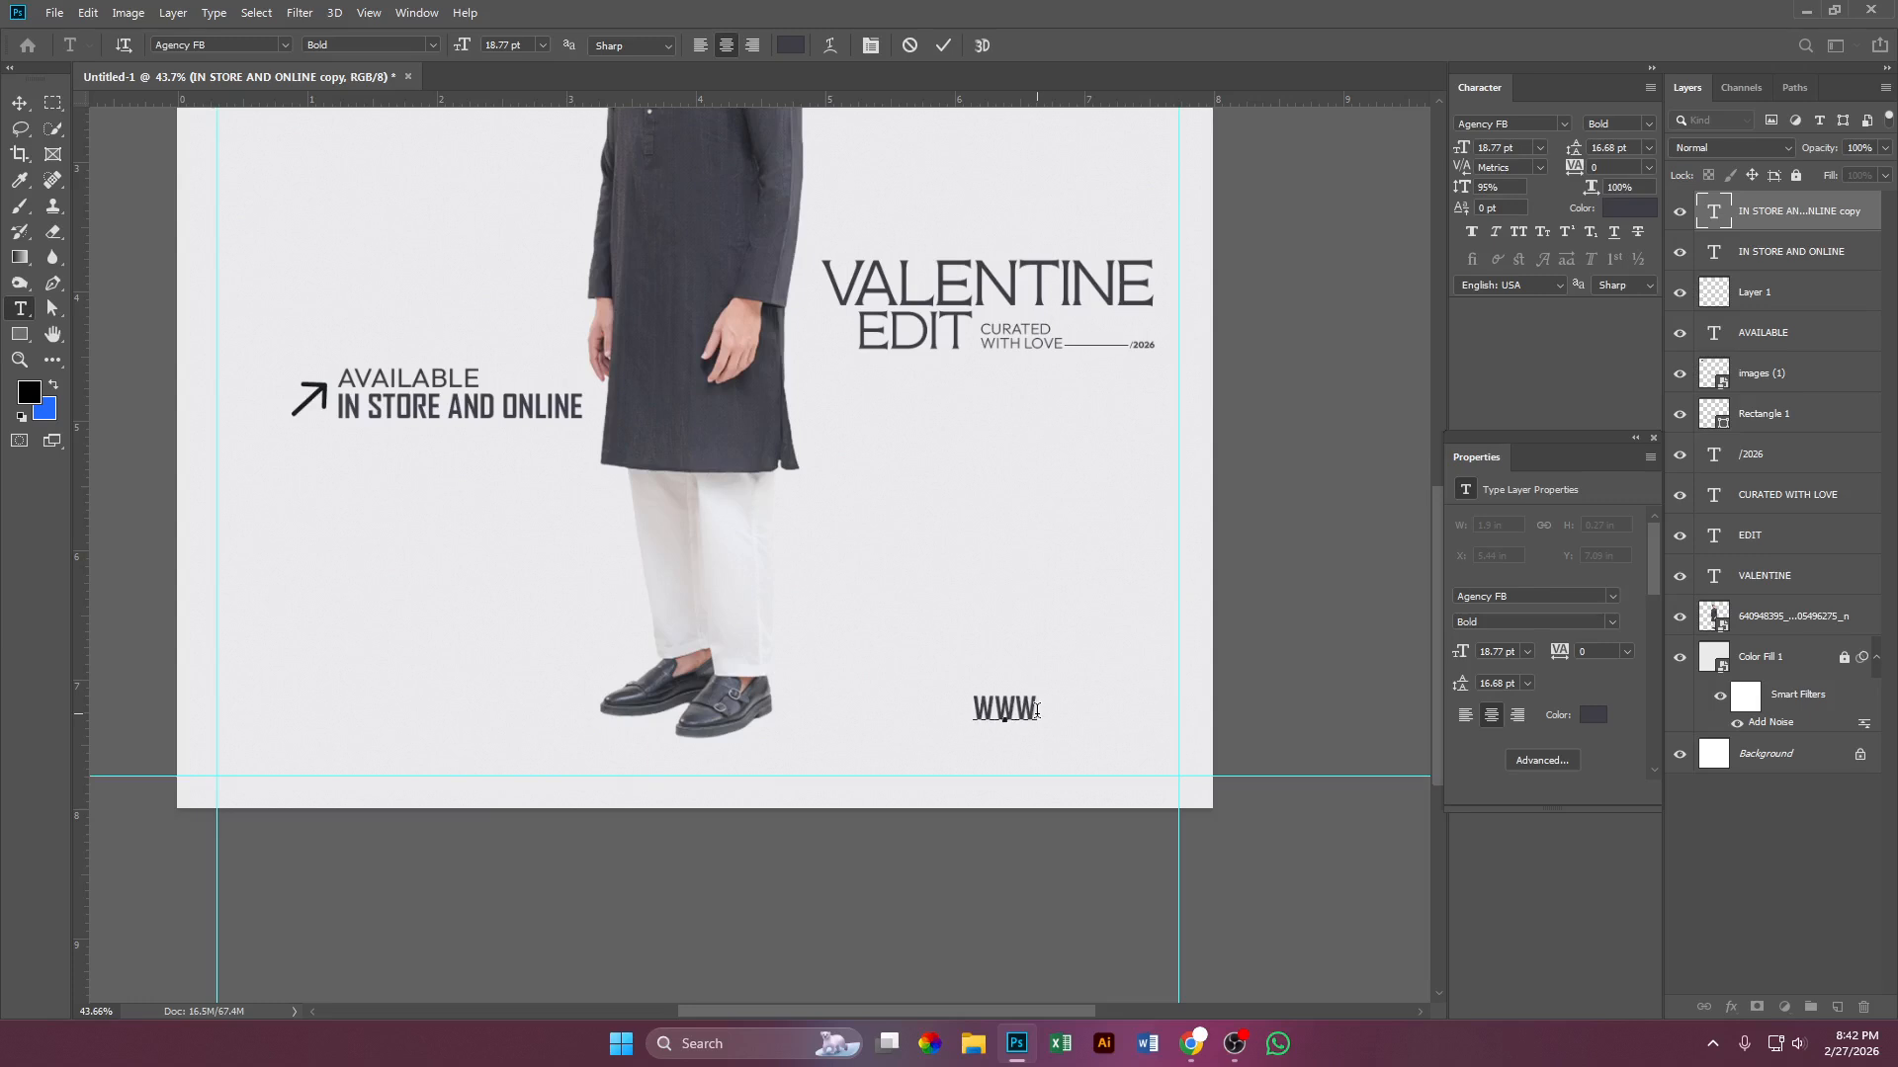
text(.RAW)
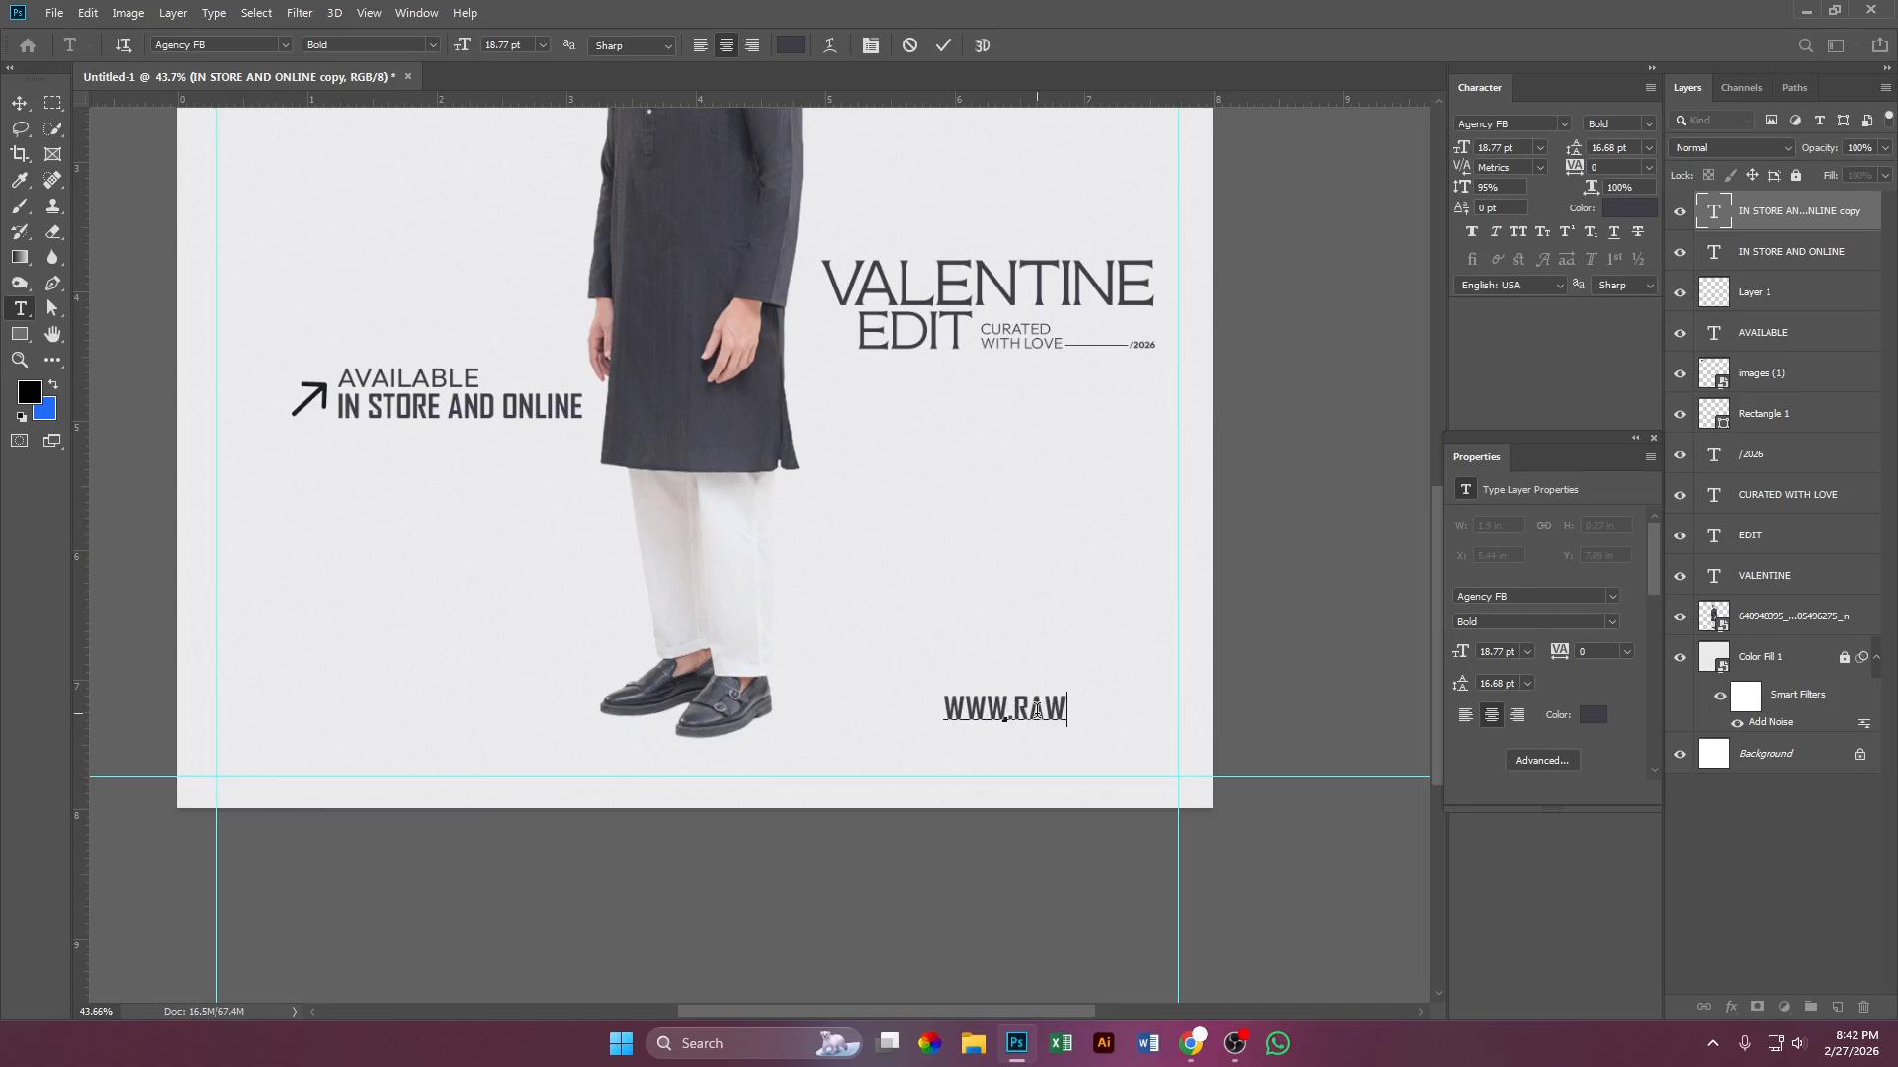
text(NATION)
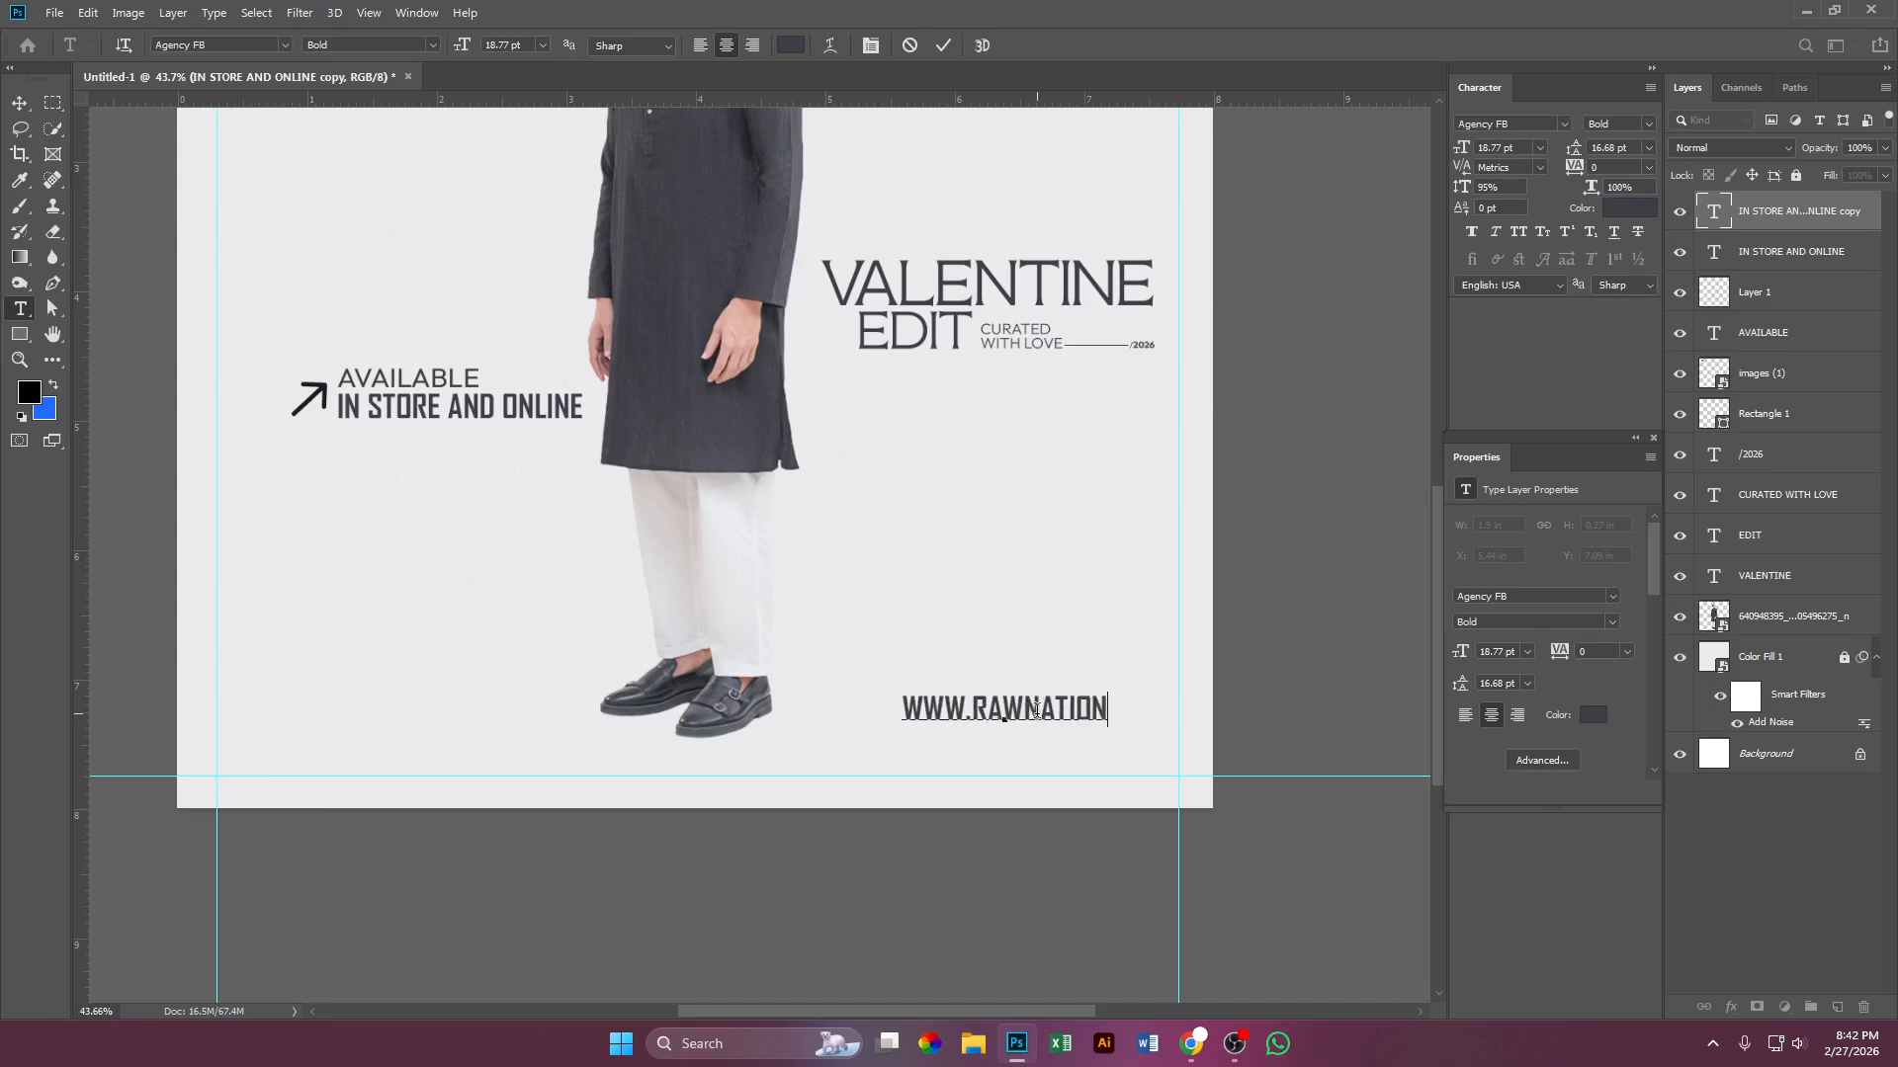
text(.COM)
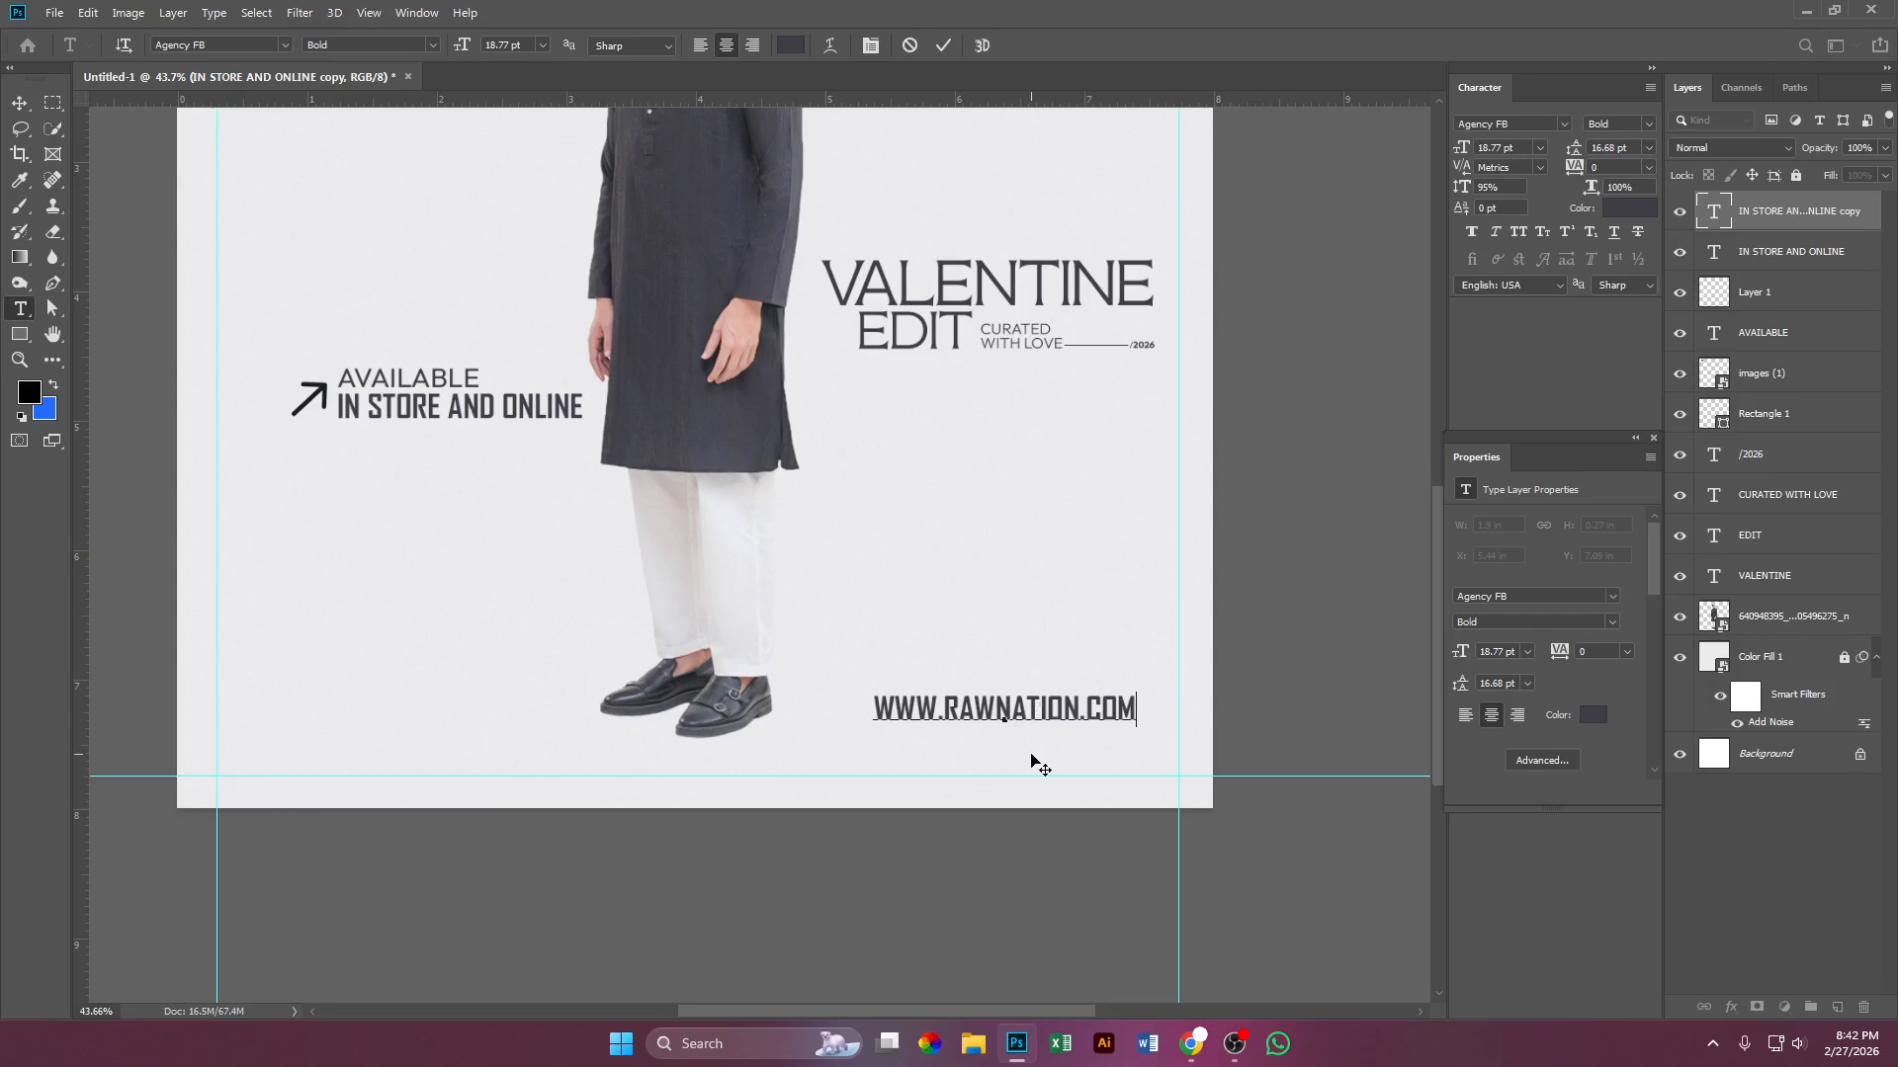
key(BackSpace)
key(BackSpace)
key(BackSpace)
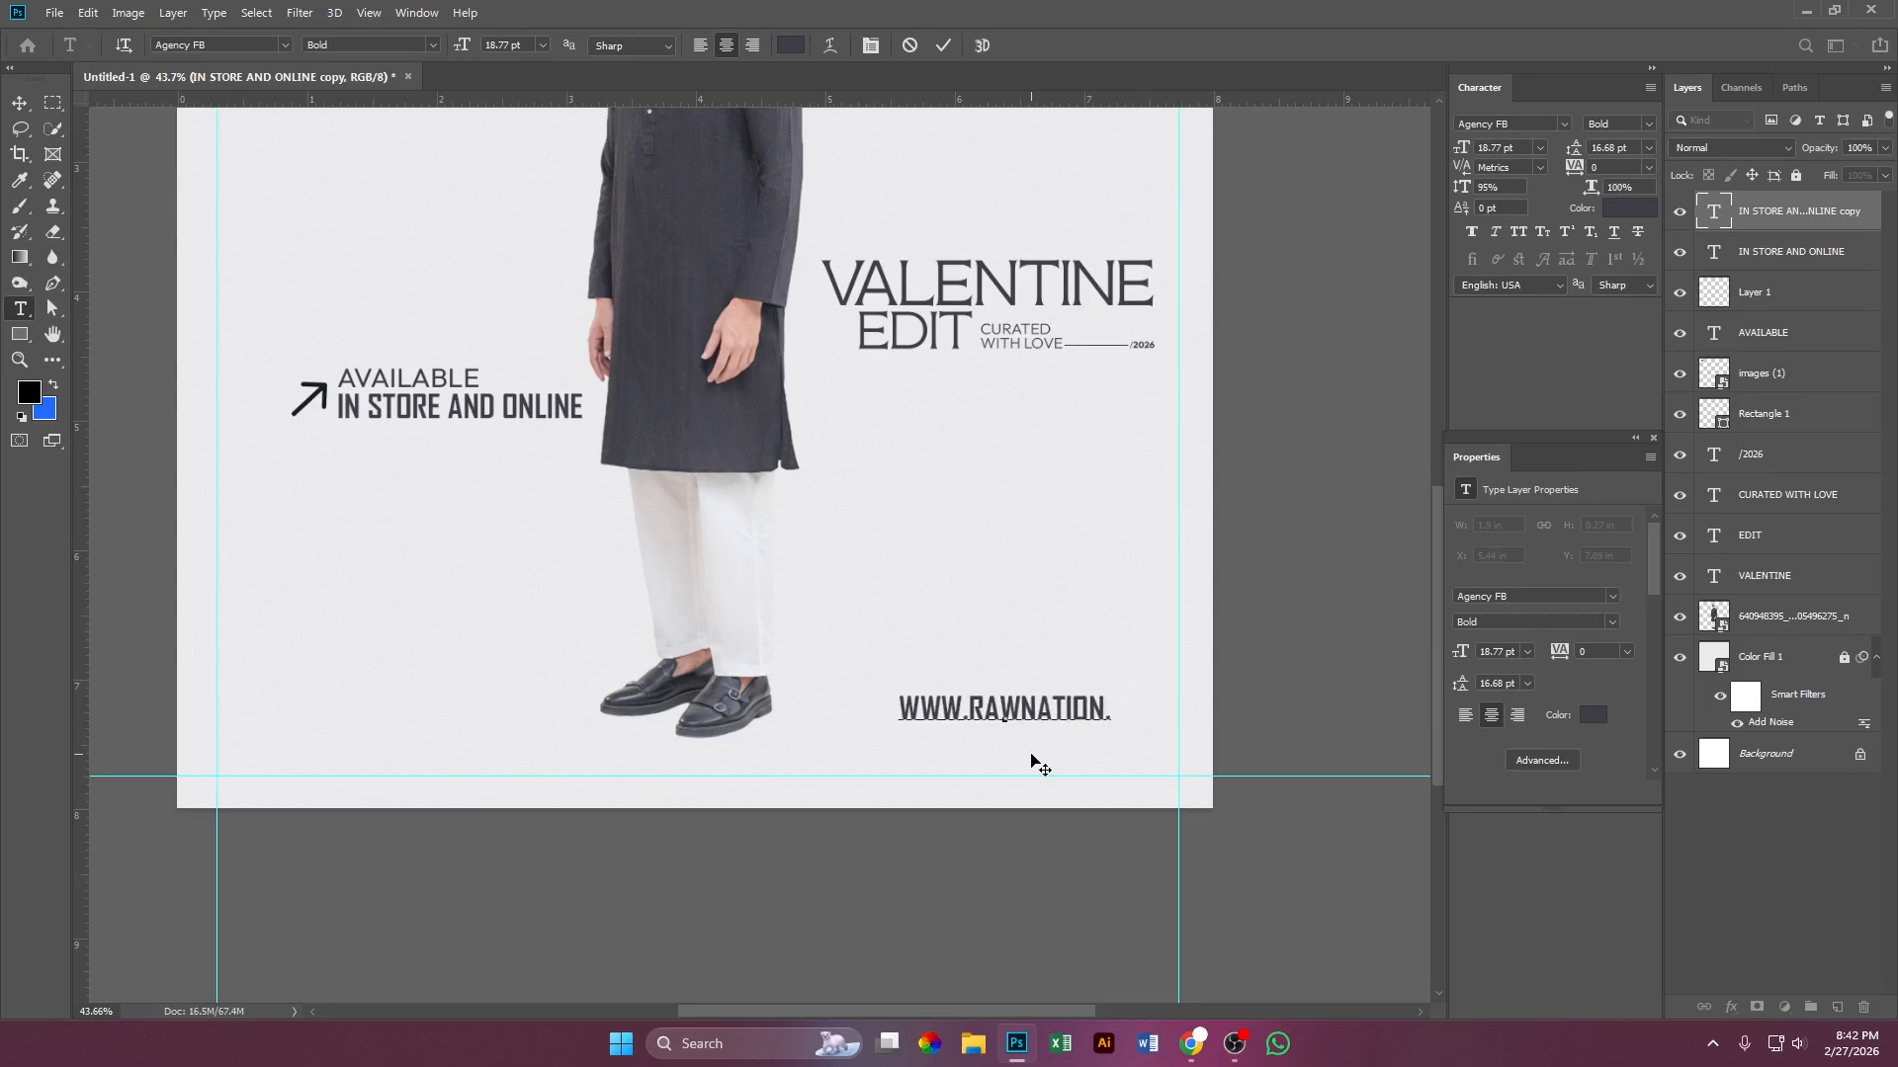
text(NET)
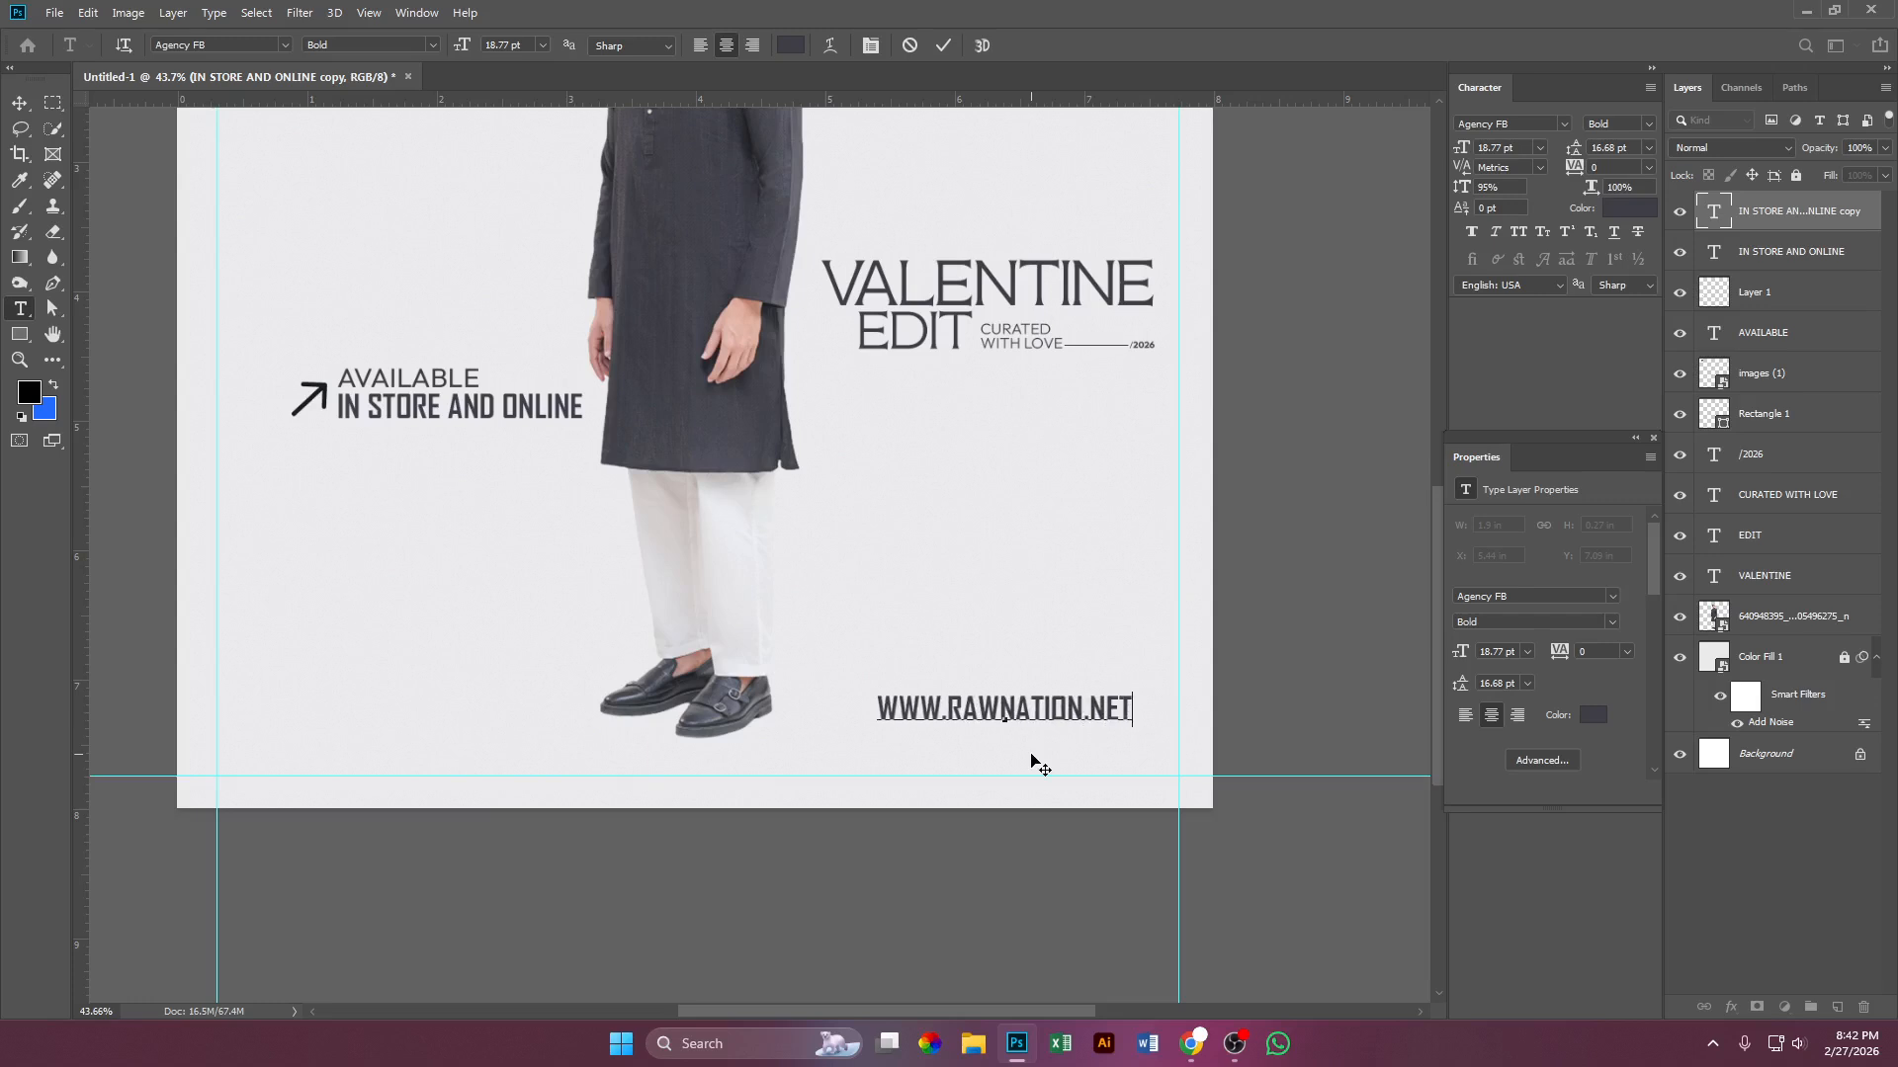
Step: Set the whole website address to Agency FB Regular and commit the text
key(ctrl+a)
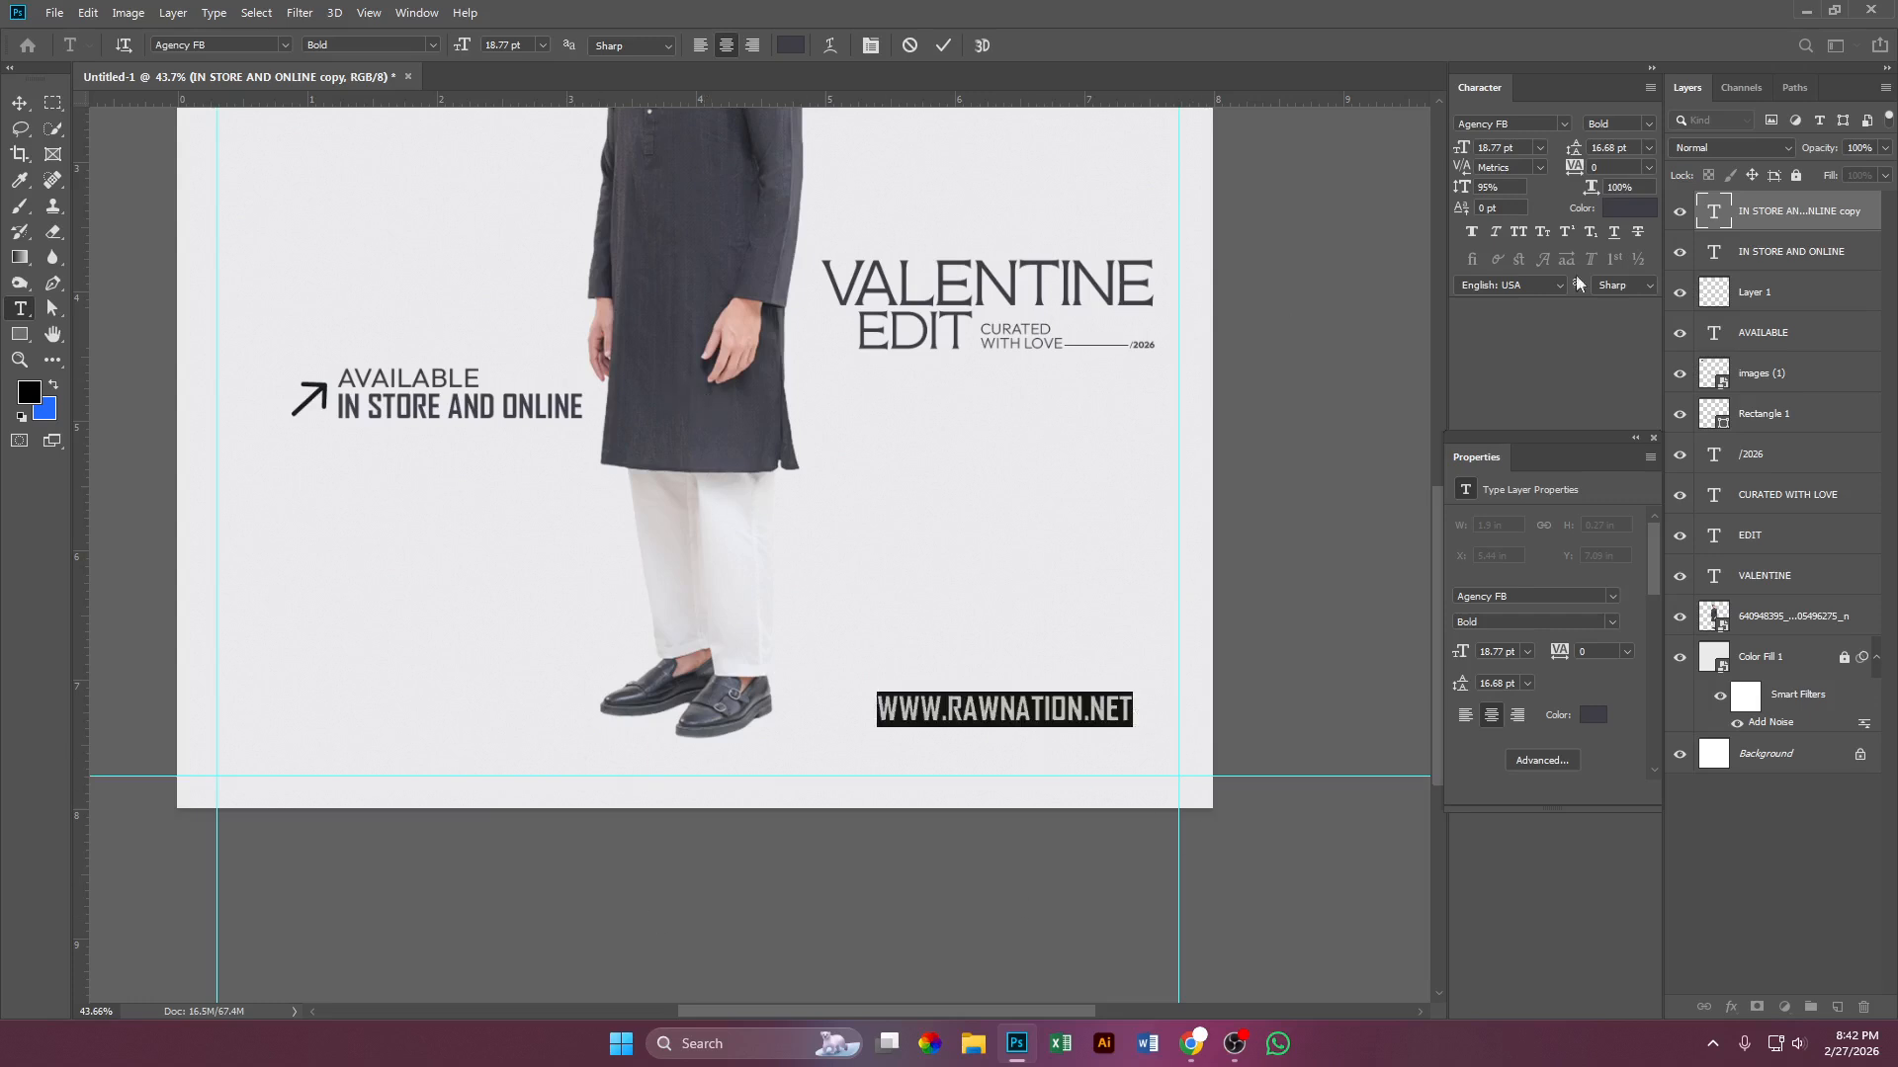
click(1638, 123)
click(1611, 139)
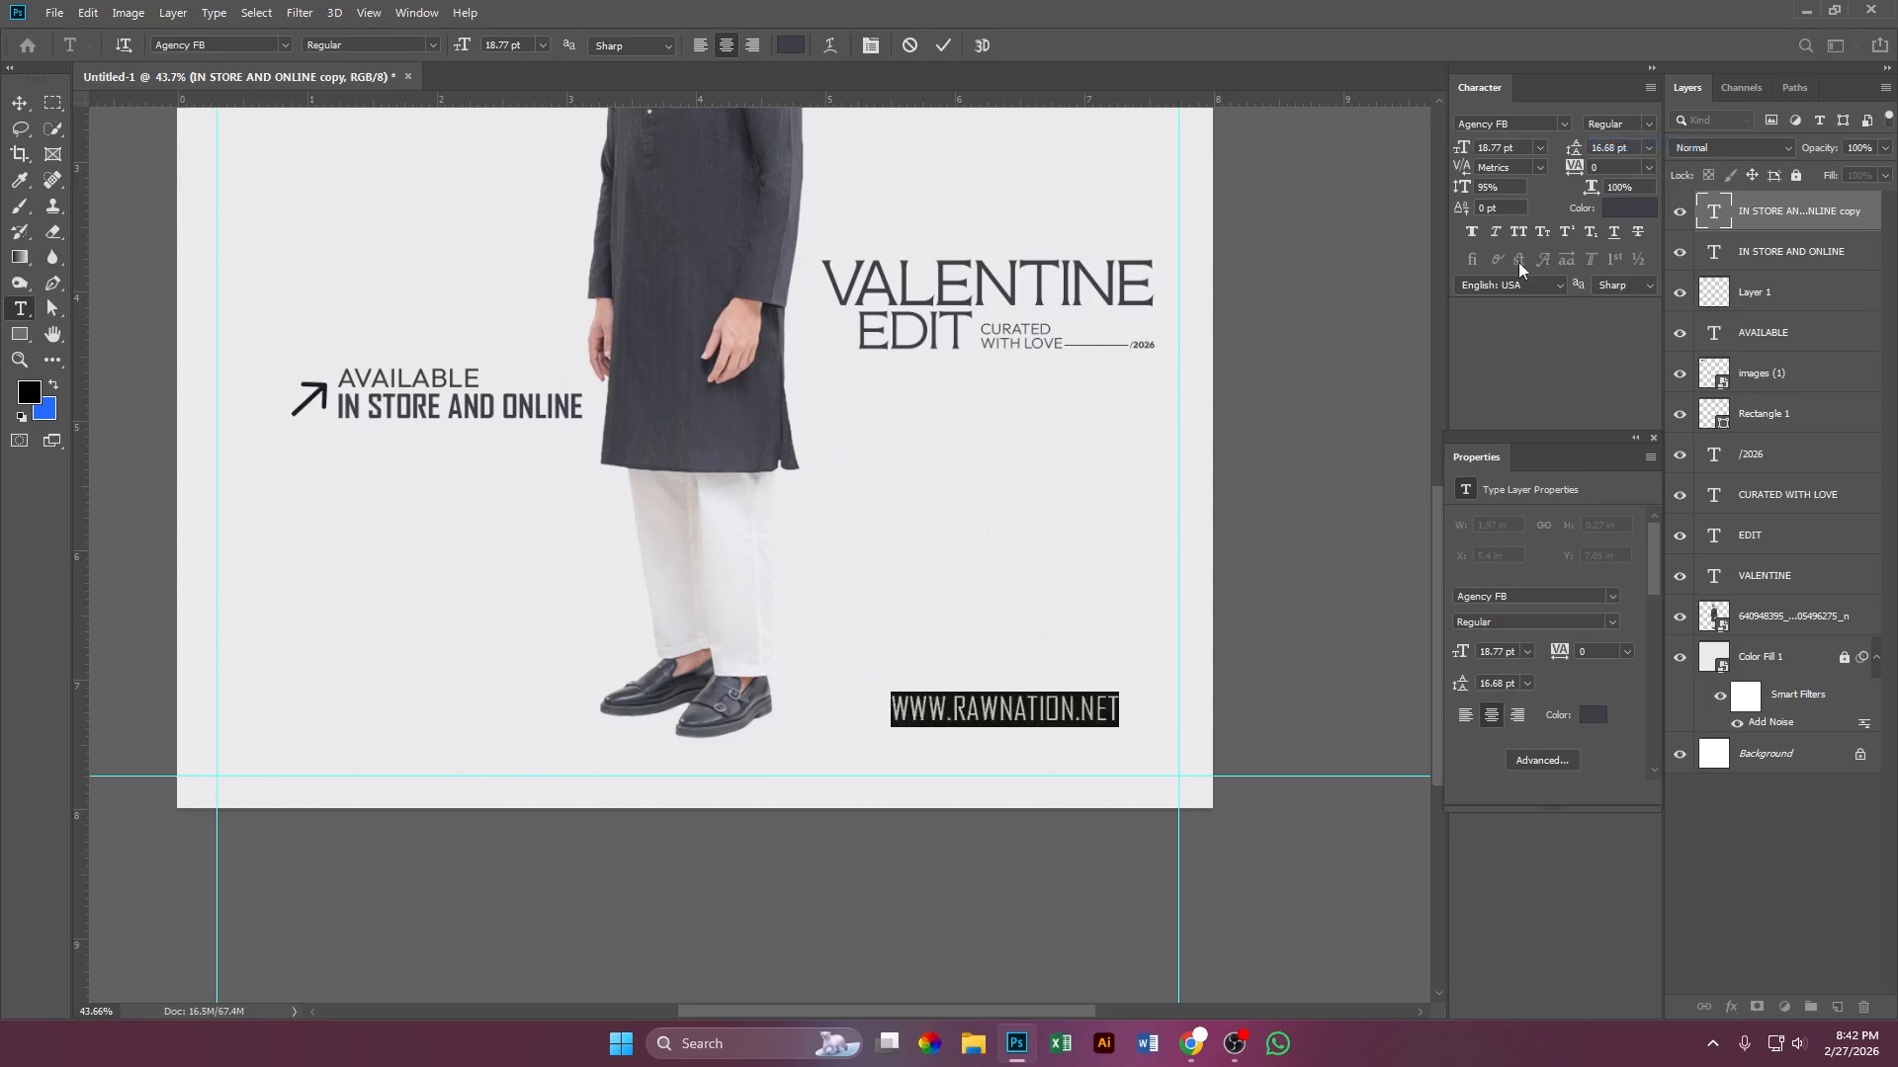
click(19, 102)
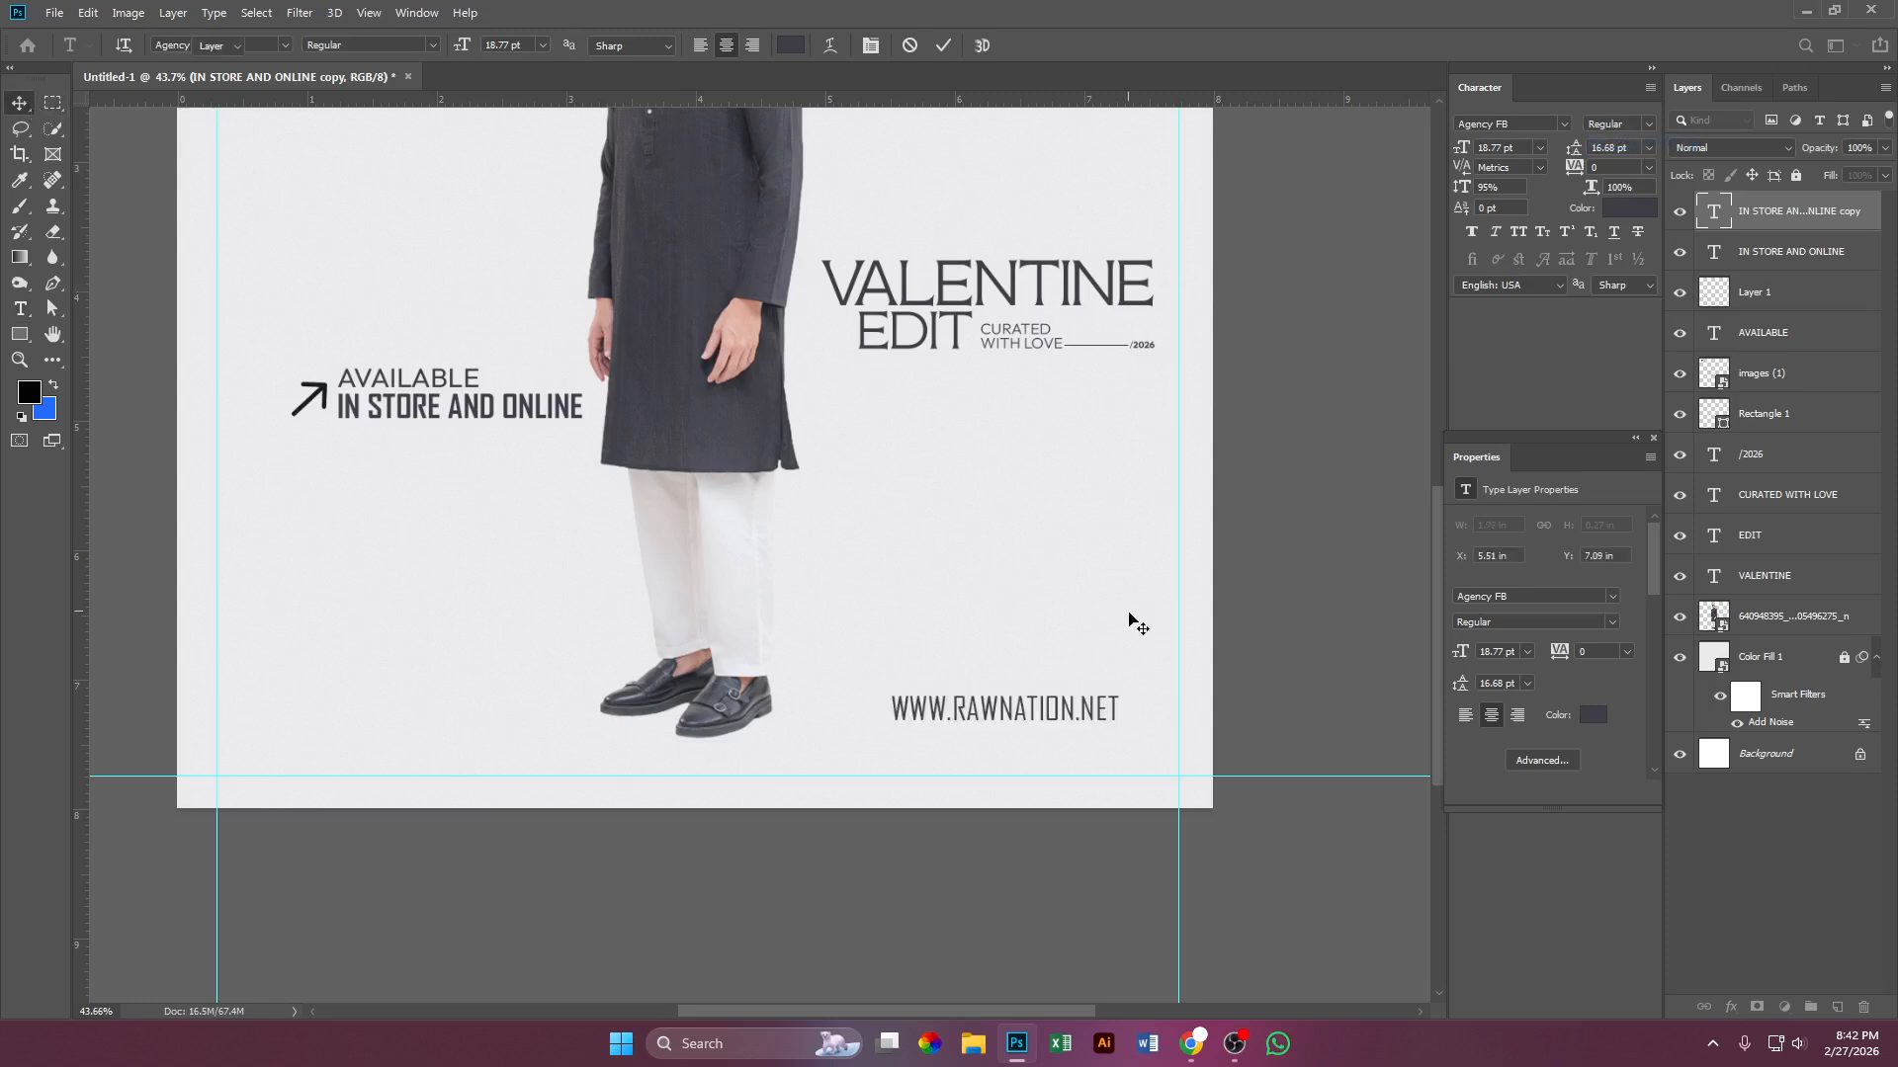
Step: Move the website address to the lower-right margin corner and scale it to about 15.03 pt, at about X 5.79 in, Y 7.47 in
drag(1061, 719, 1127, 758)
key(ctrl+t)
key(Return)
scroll(1004, 655, down, 2)
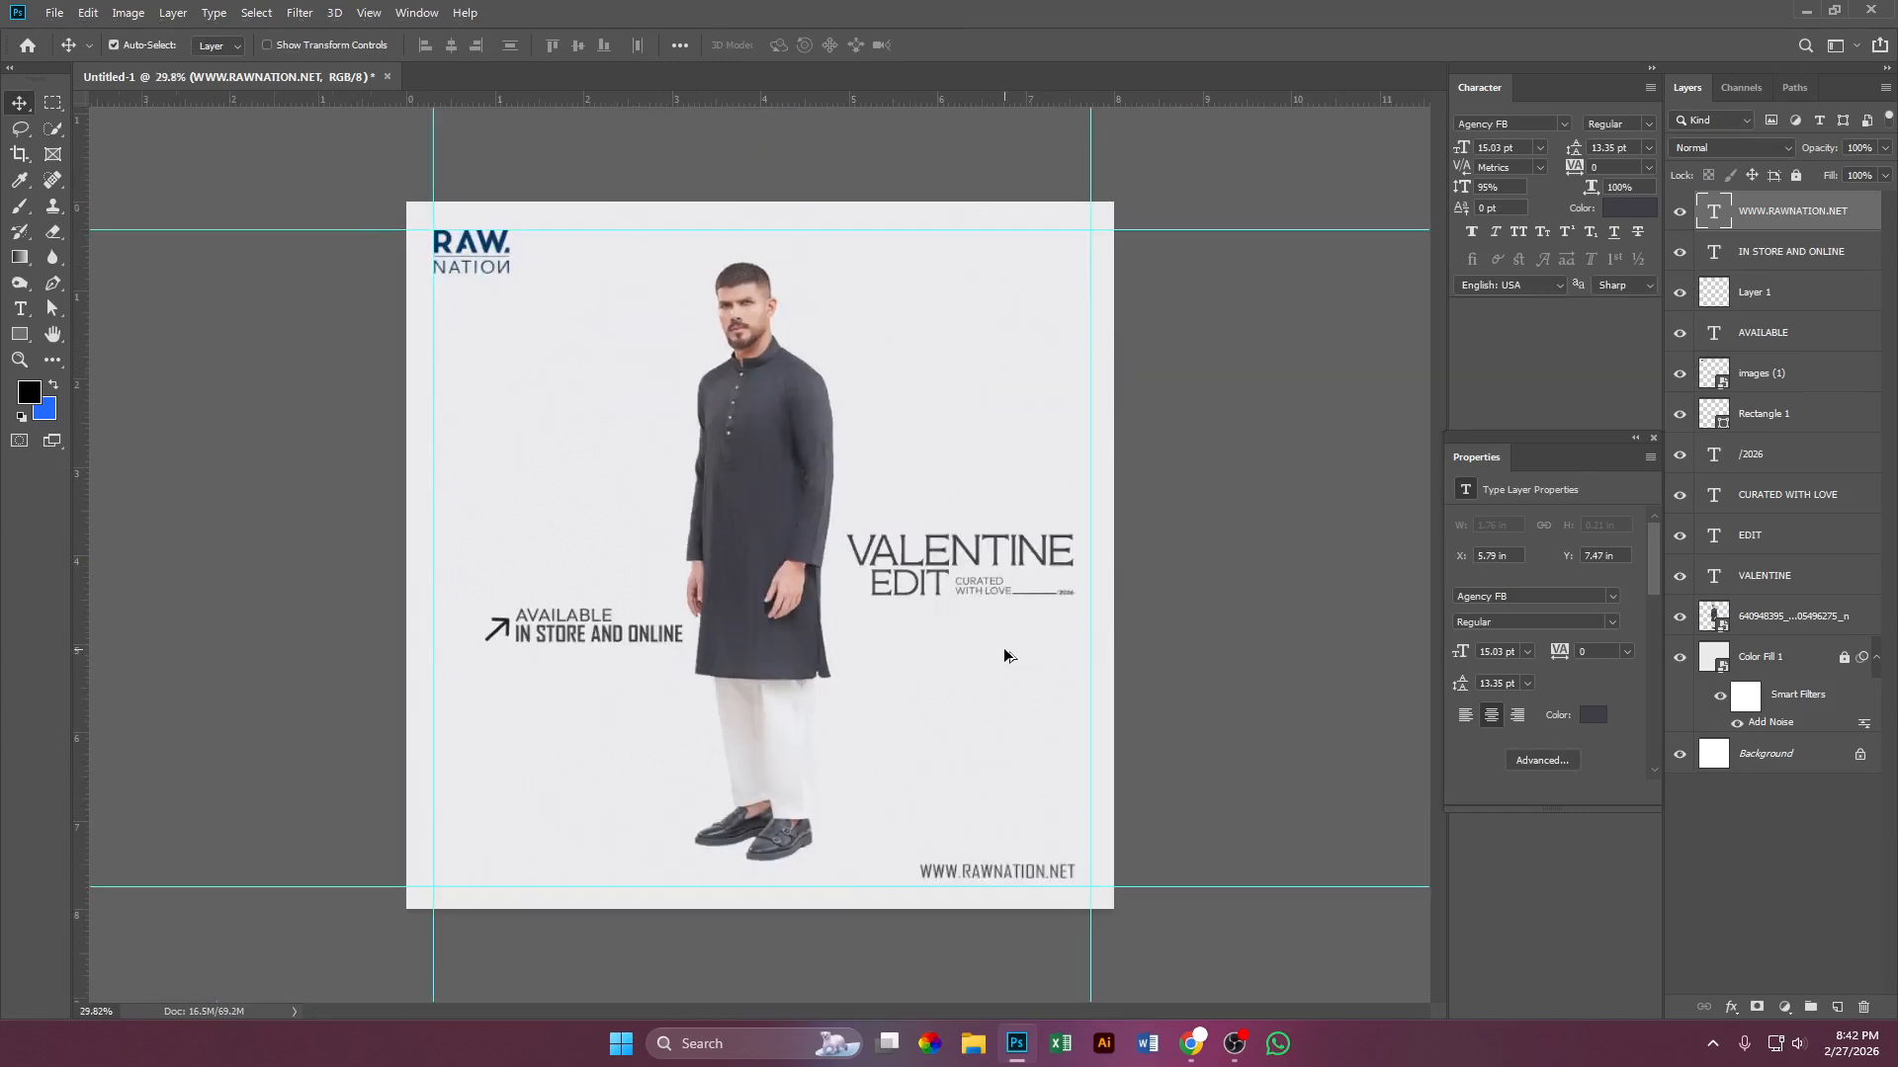
scroll(1005, 655, up, 1)
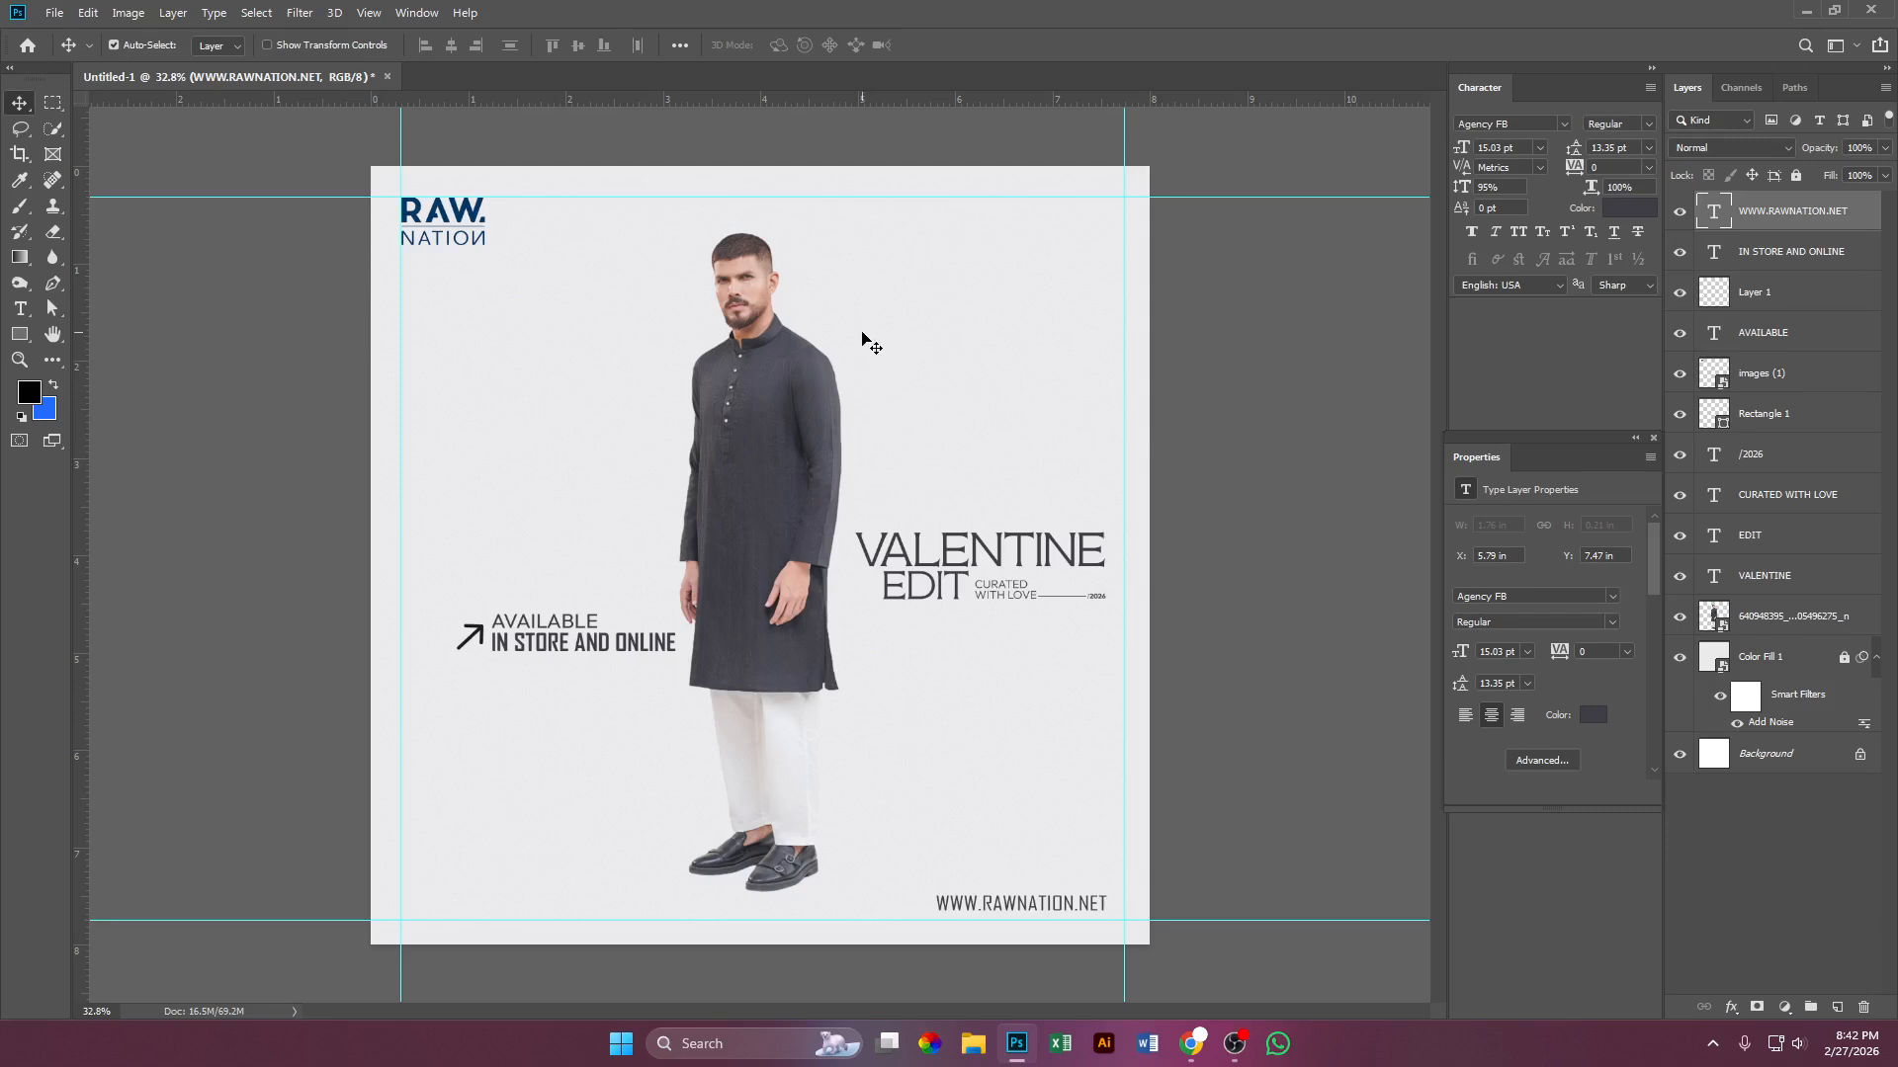
scroll(856, 374, up, 1)
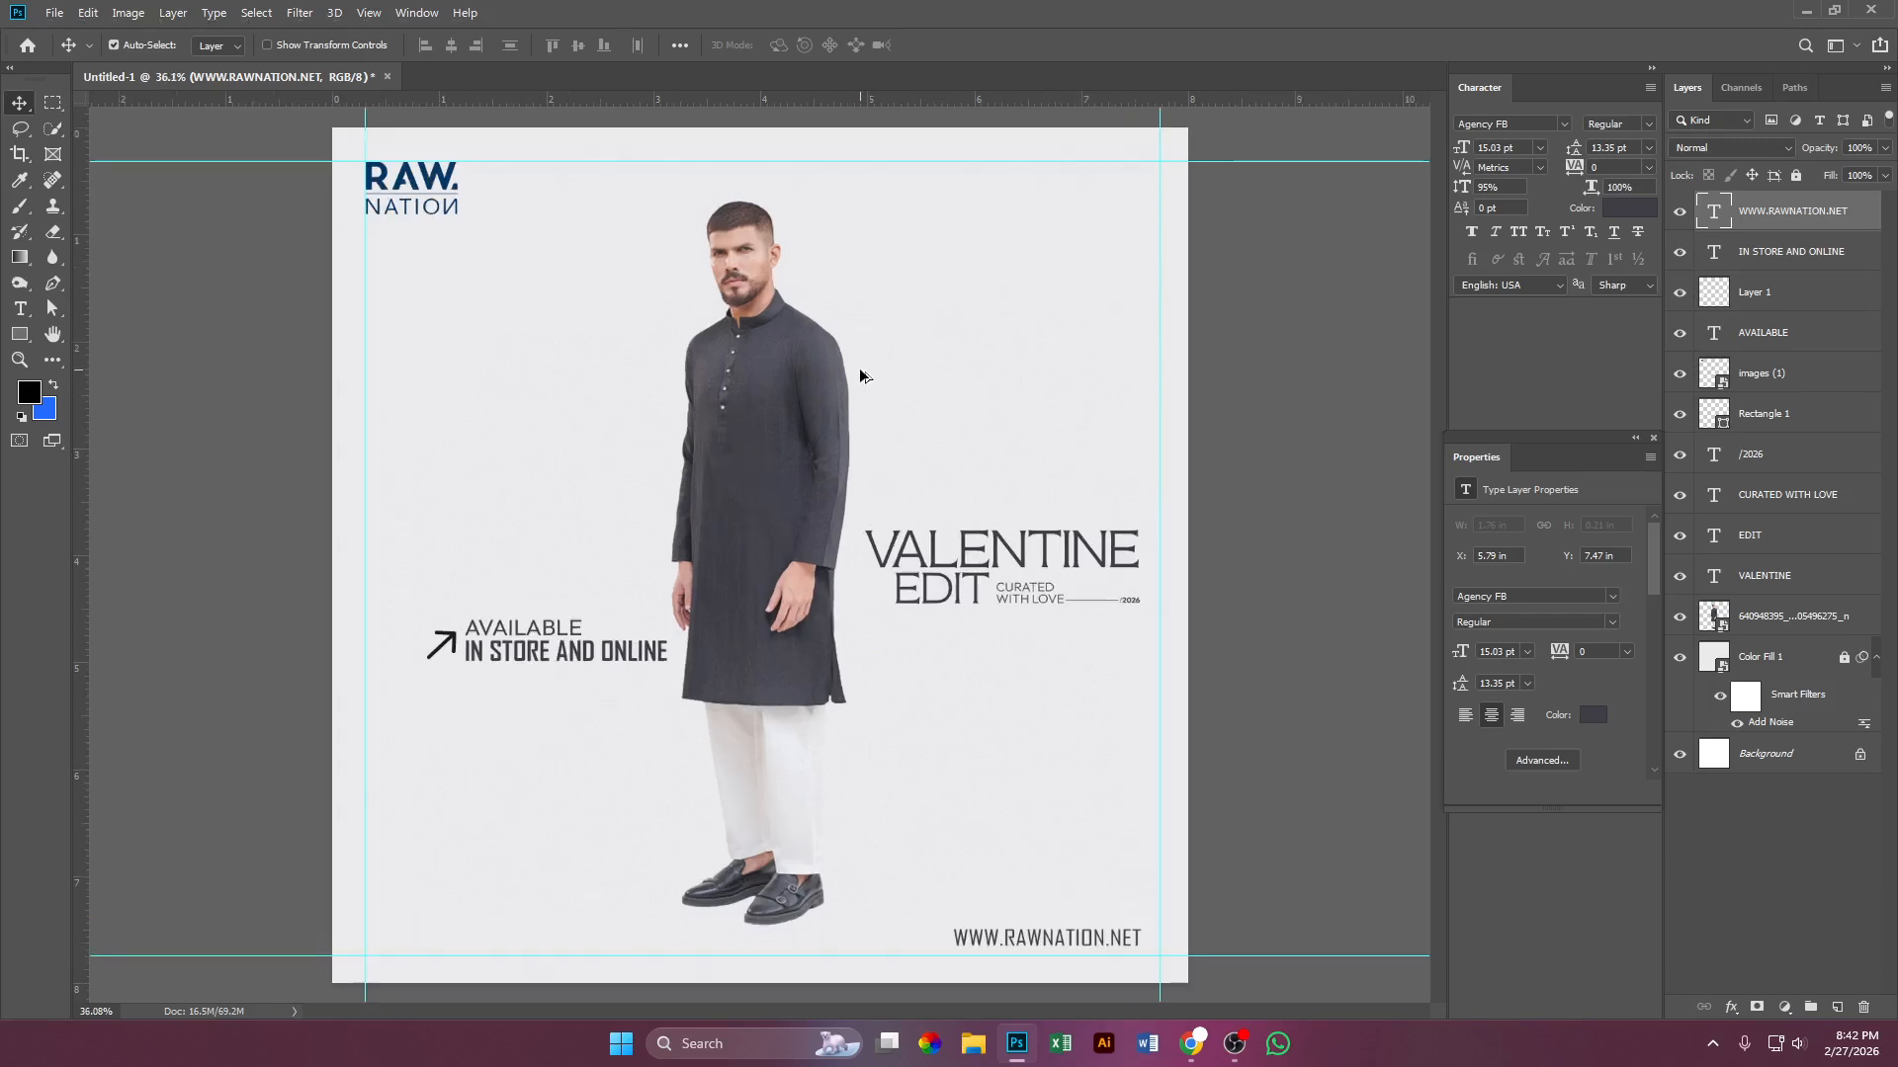
scroll(860, 376, down, 2)
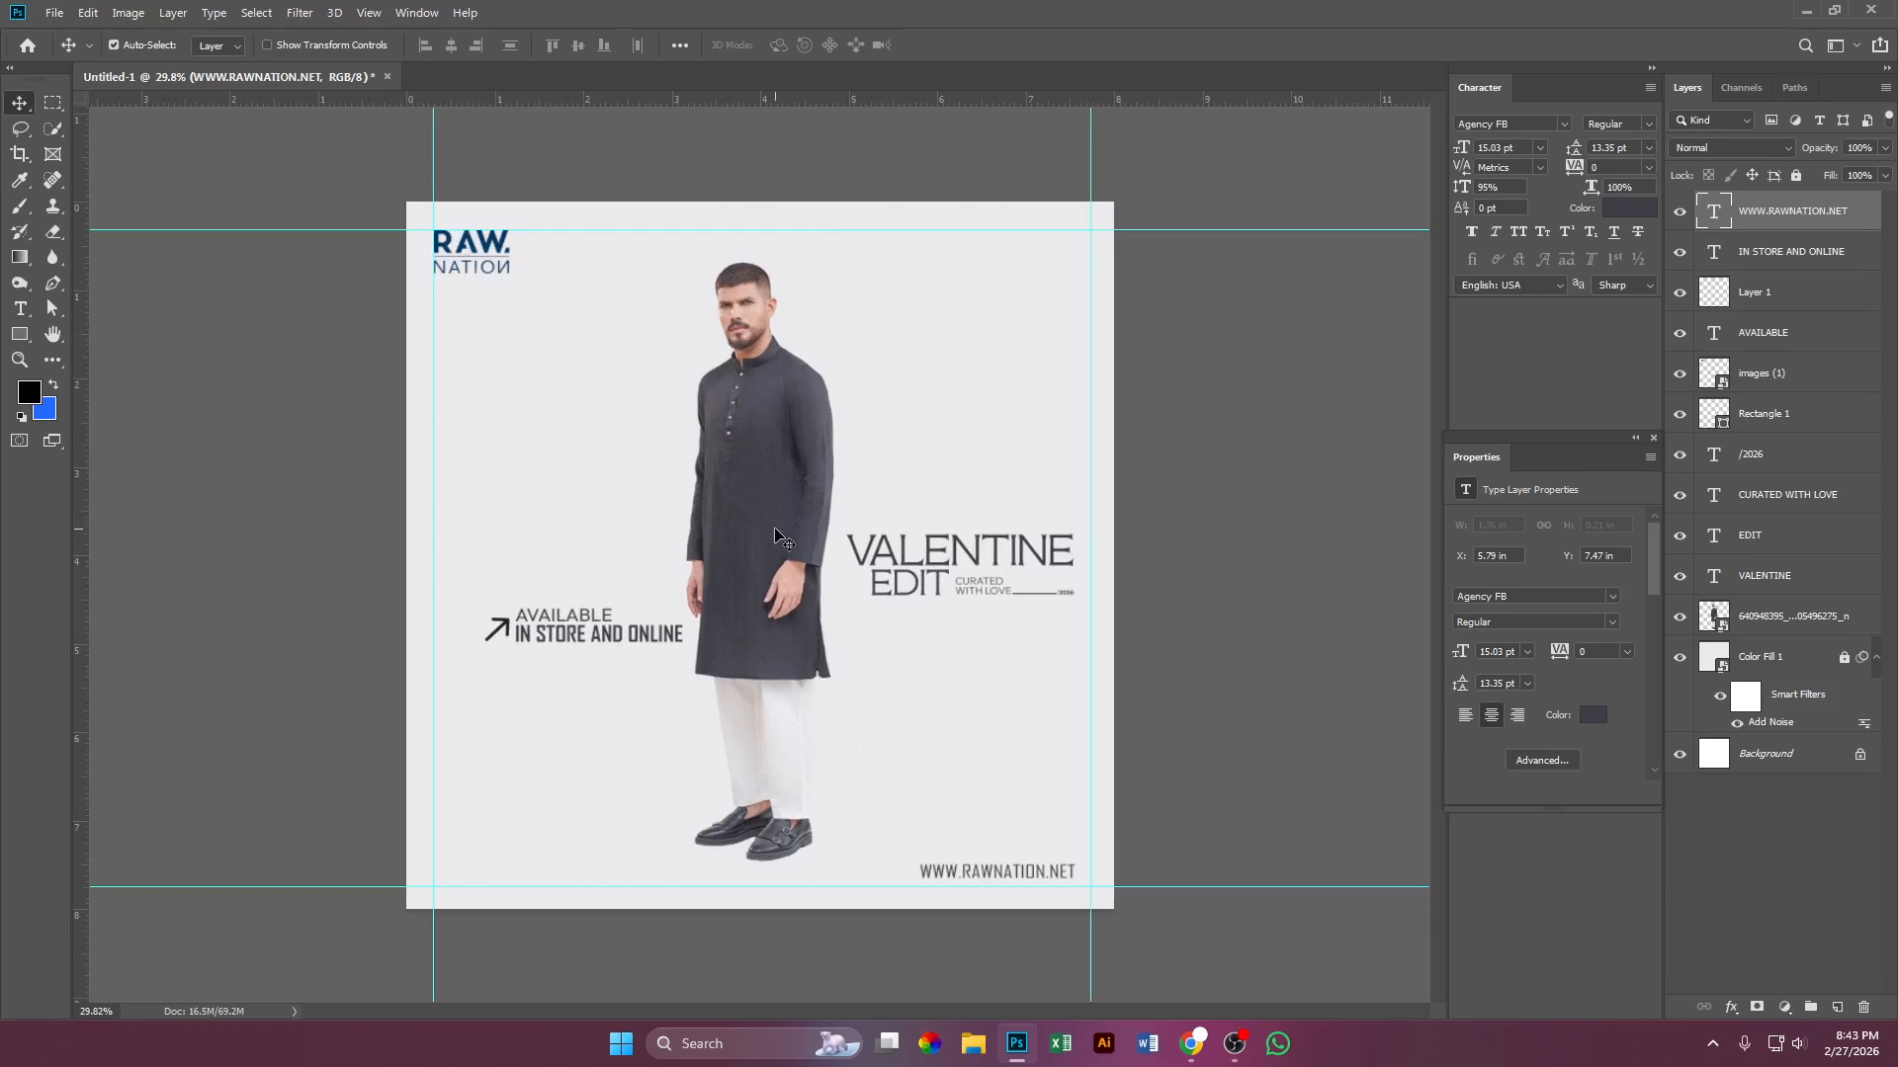
Step: Open the kurta model layer in the Camera Raw Filter and set Exposure to +0.30, Contrast to +18 and Highlights to +26
click(749, 509)
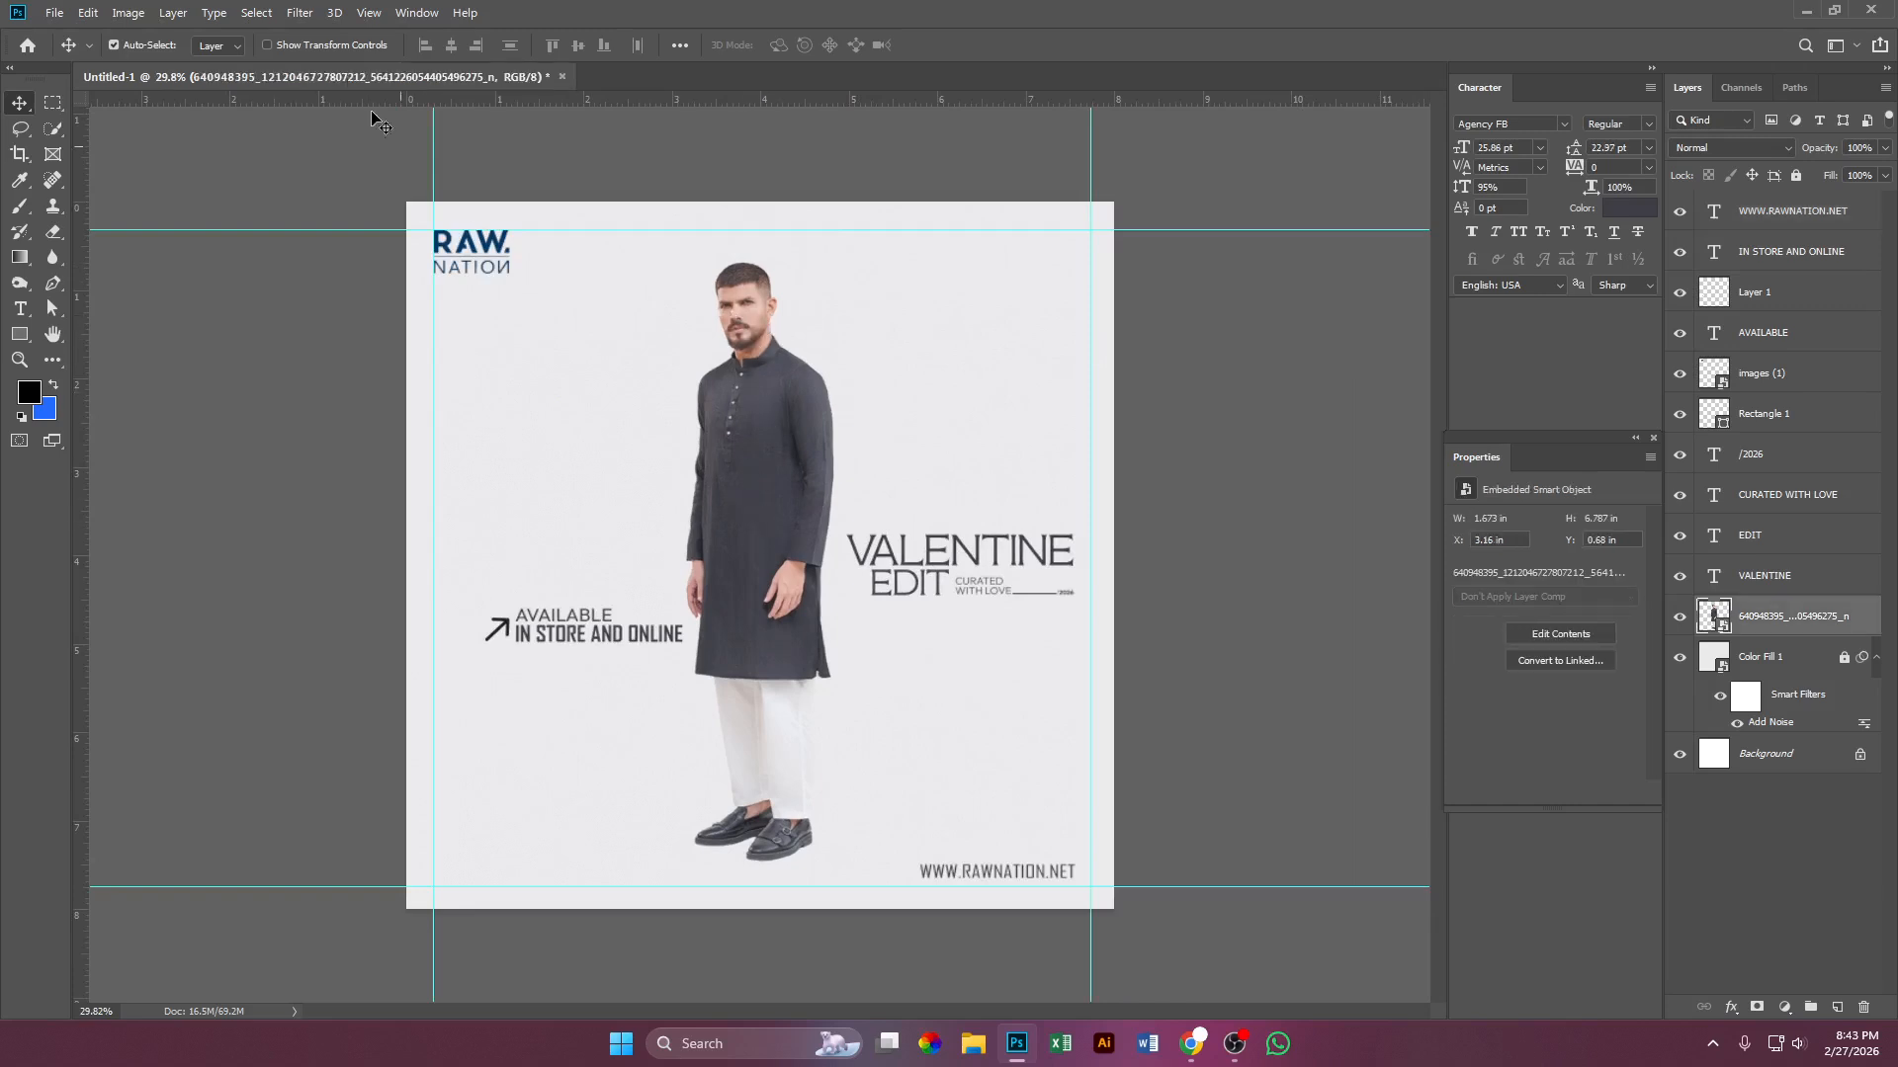
click(301, 13)
mouse_move(362, 244)
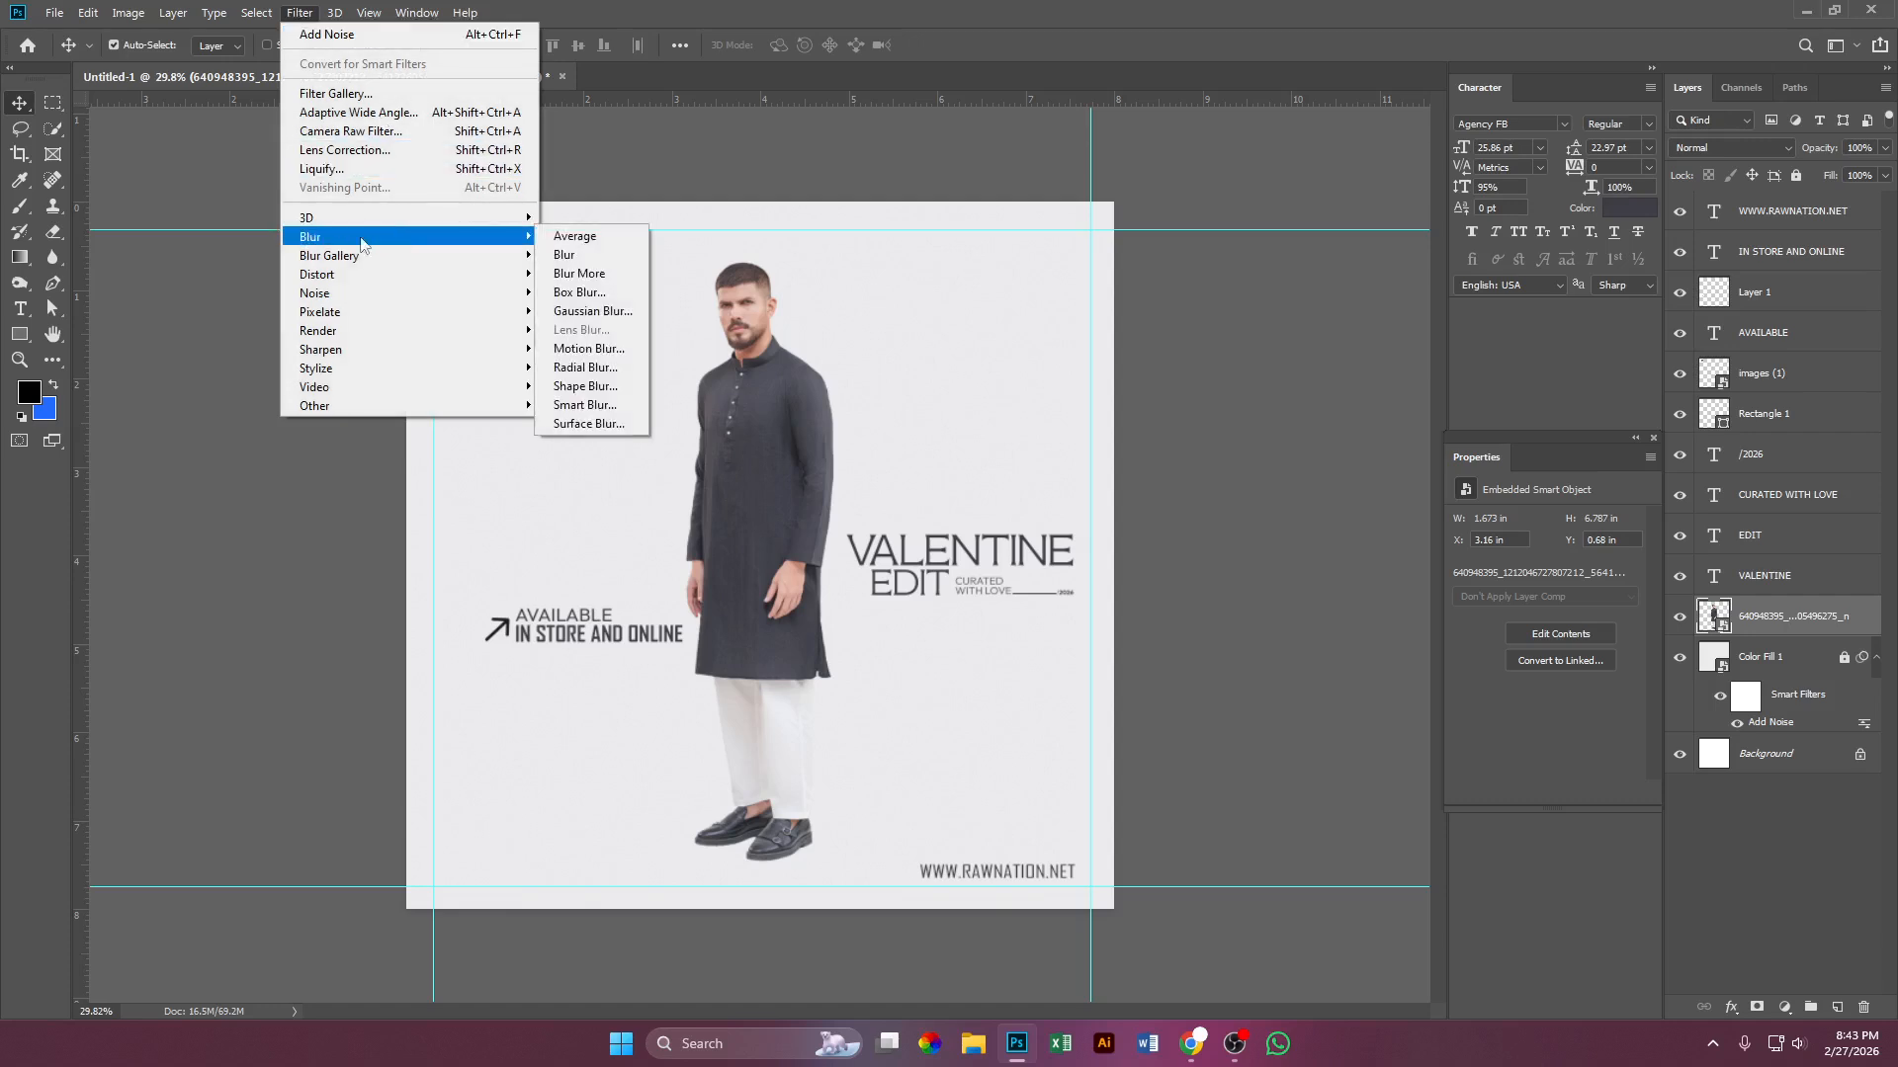
click(351, 136)
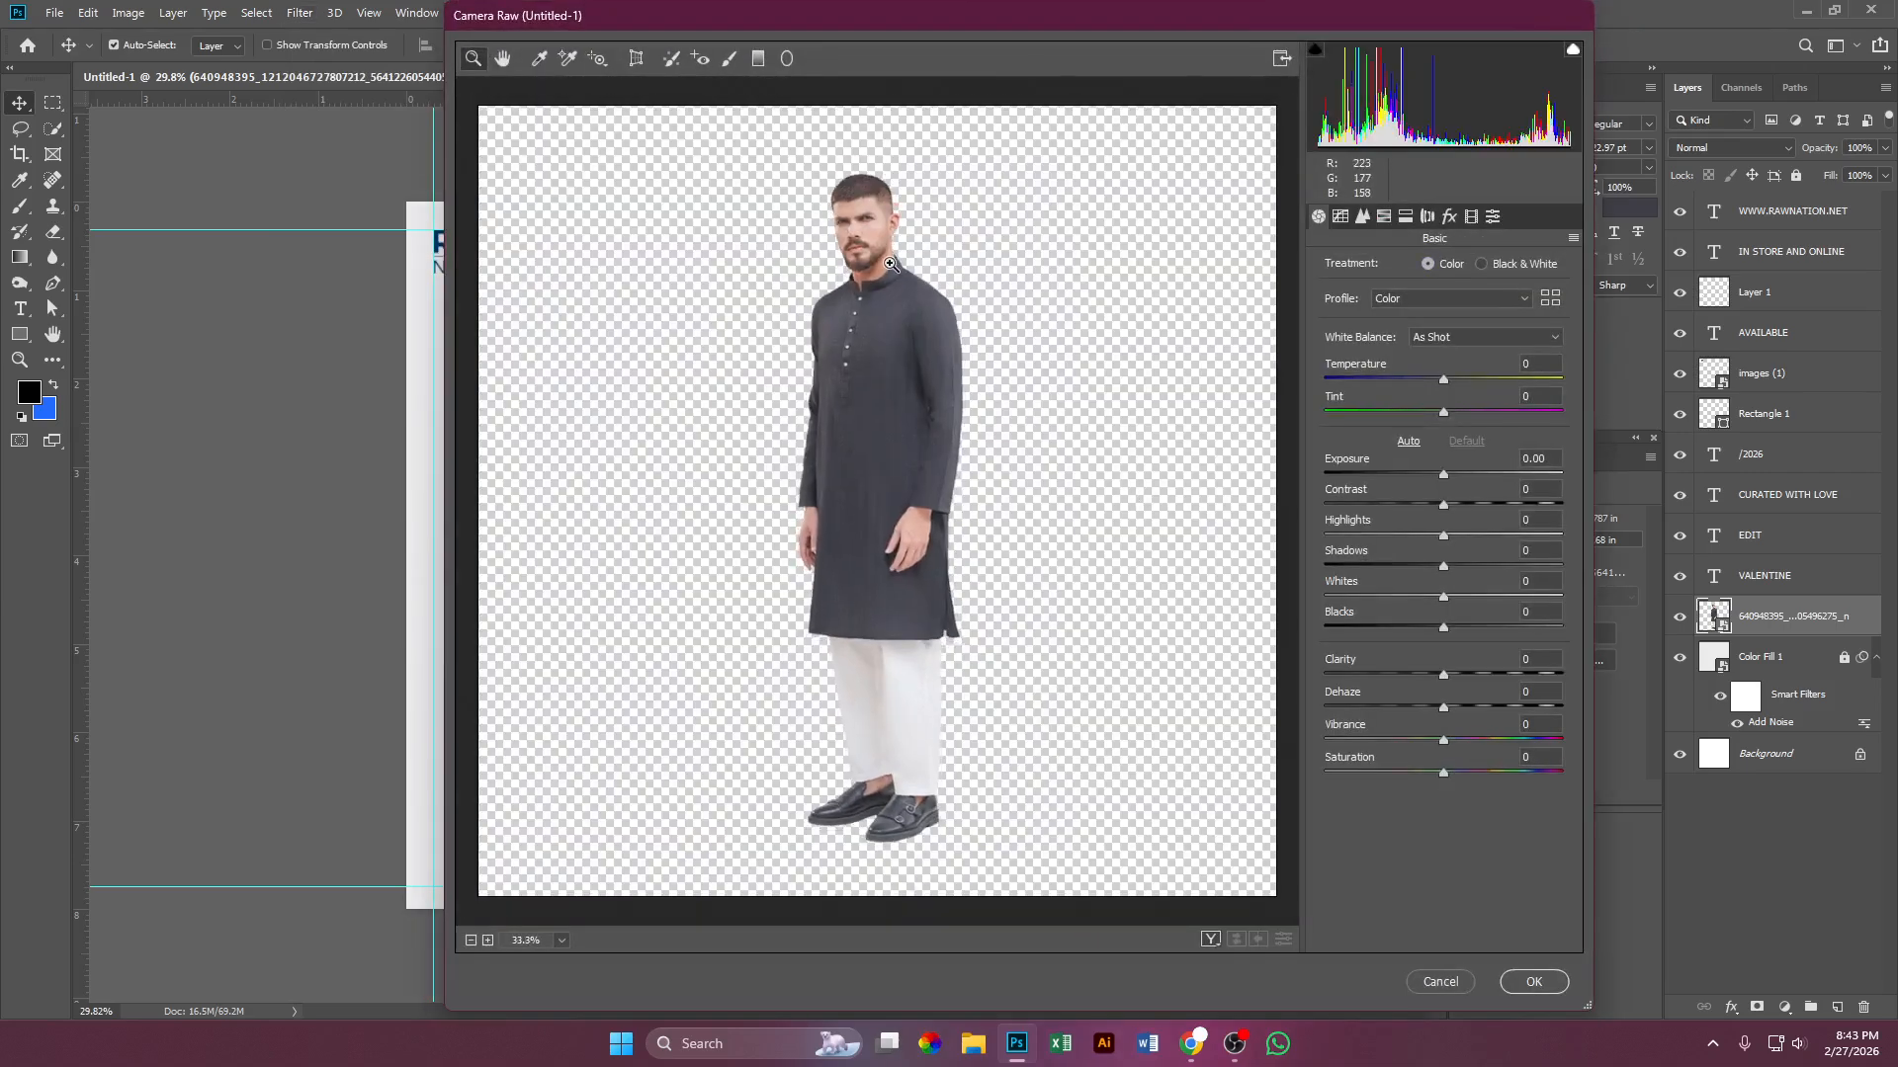
click(1445, 475)
drag(1447, 473, 1477, 549)
click(1463, 506)
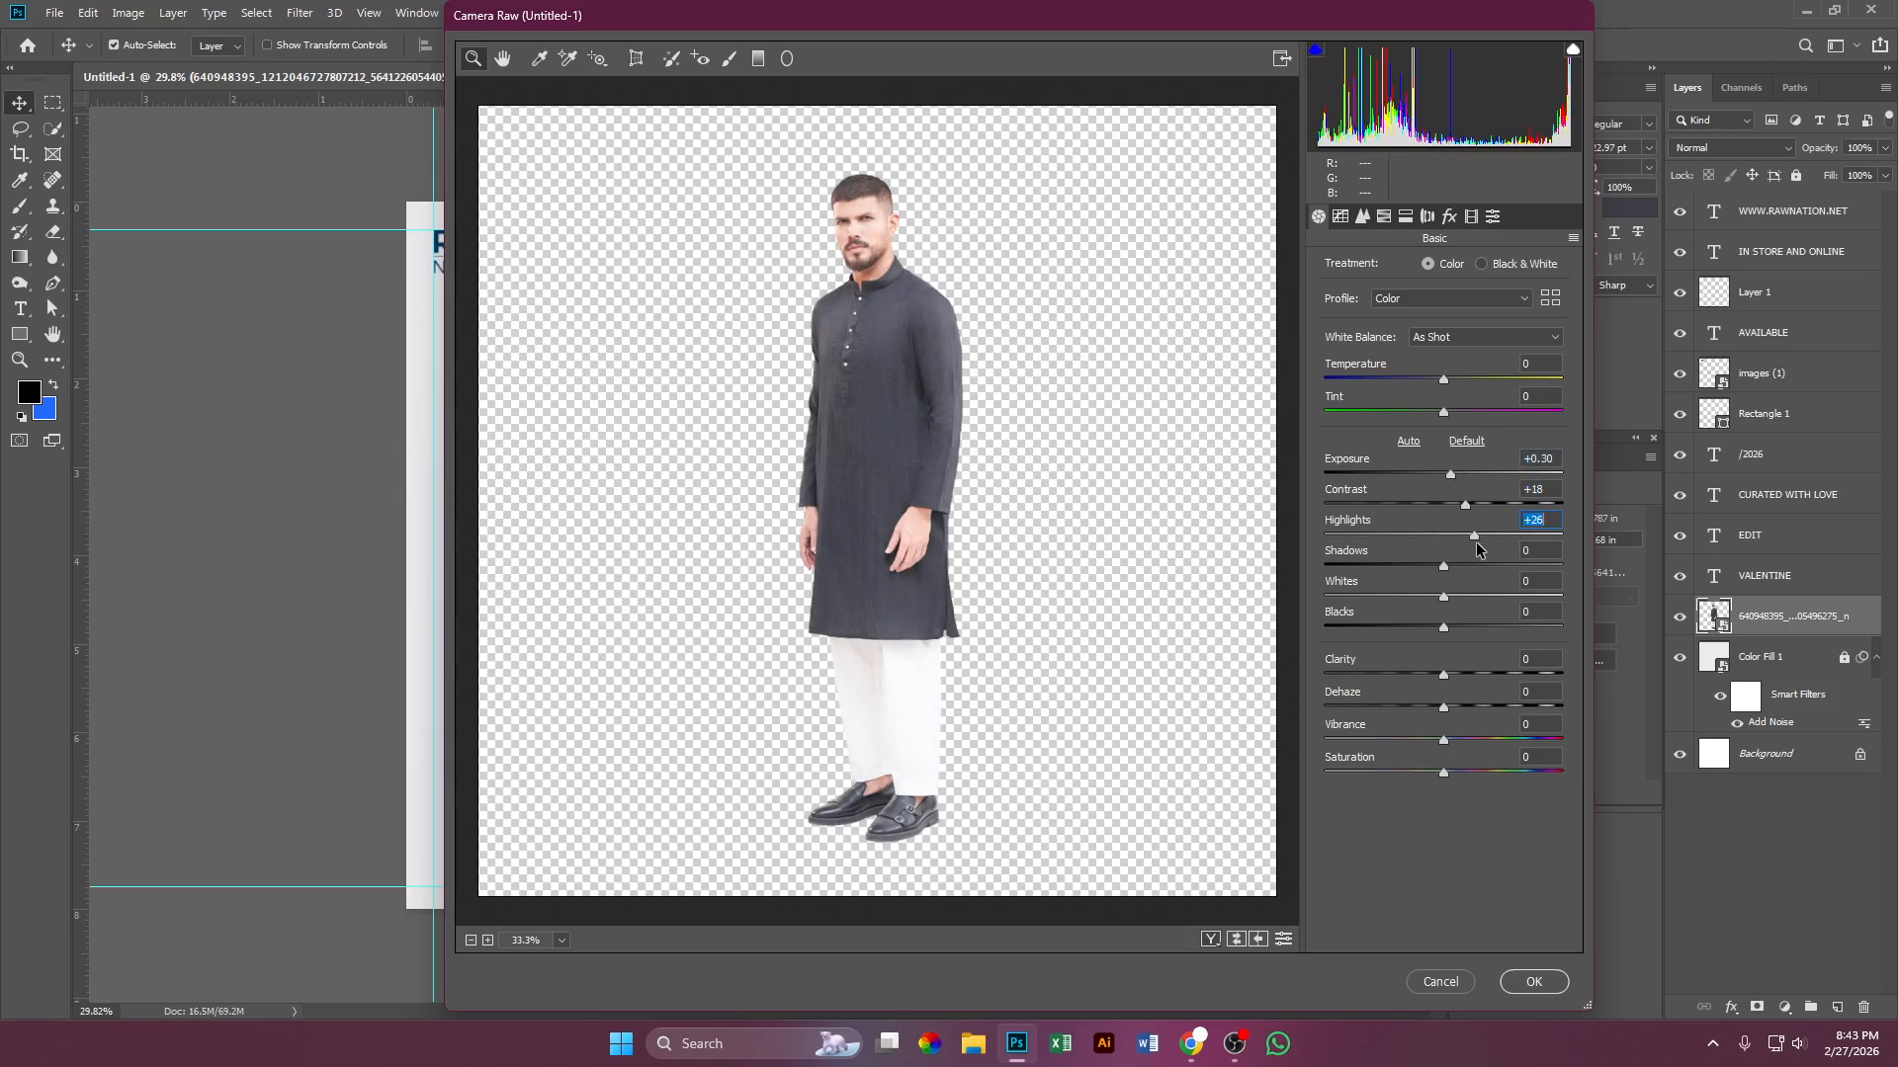
Step: Raise Clarity to +8 and apply the Camera Raw Filter to the model
mouse_move(1449, 775)
mouse_down()
mouse_move(1471, 778)
mouse_move(1443, 779)
mouse_up()
drag(1444, 677, 1454, 680)
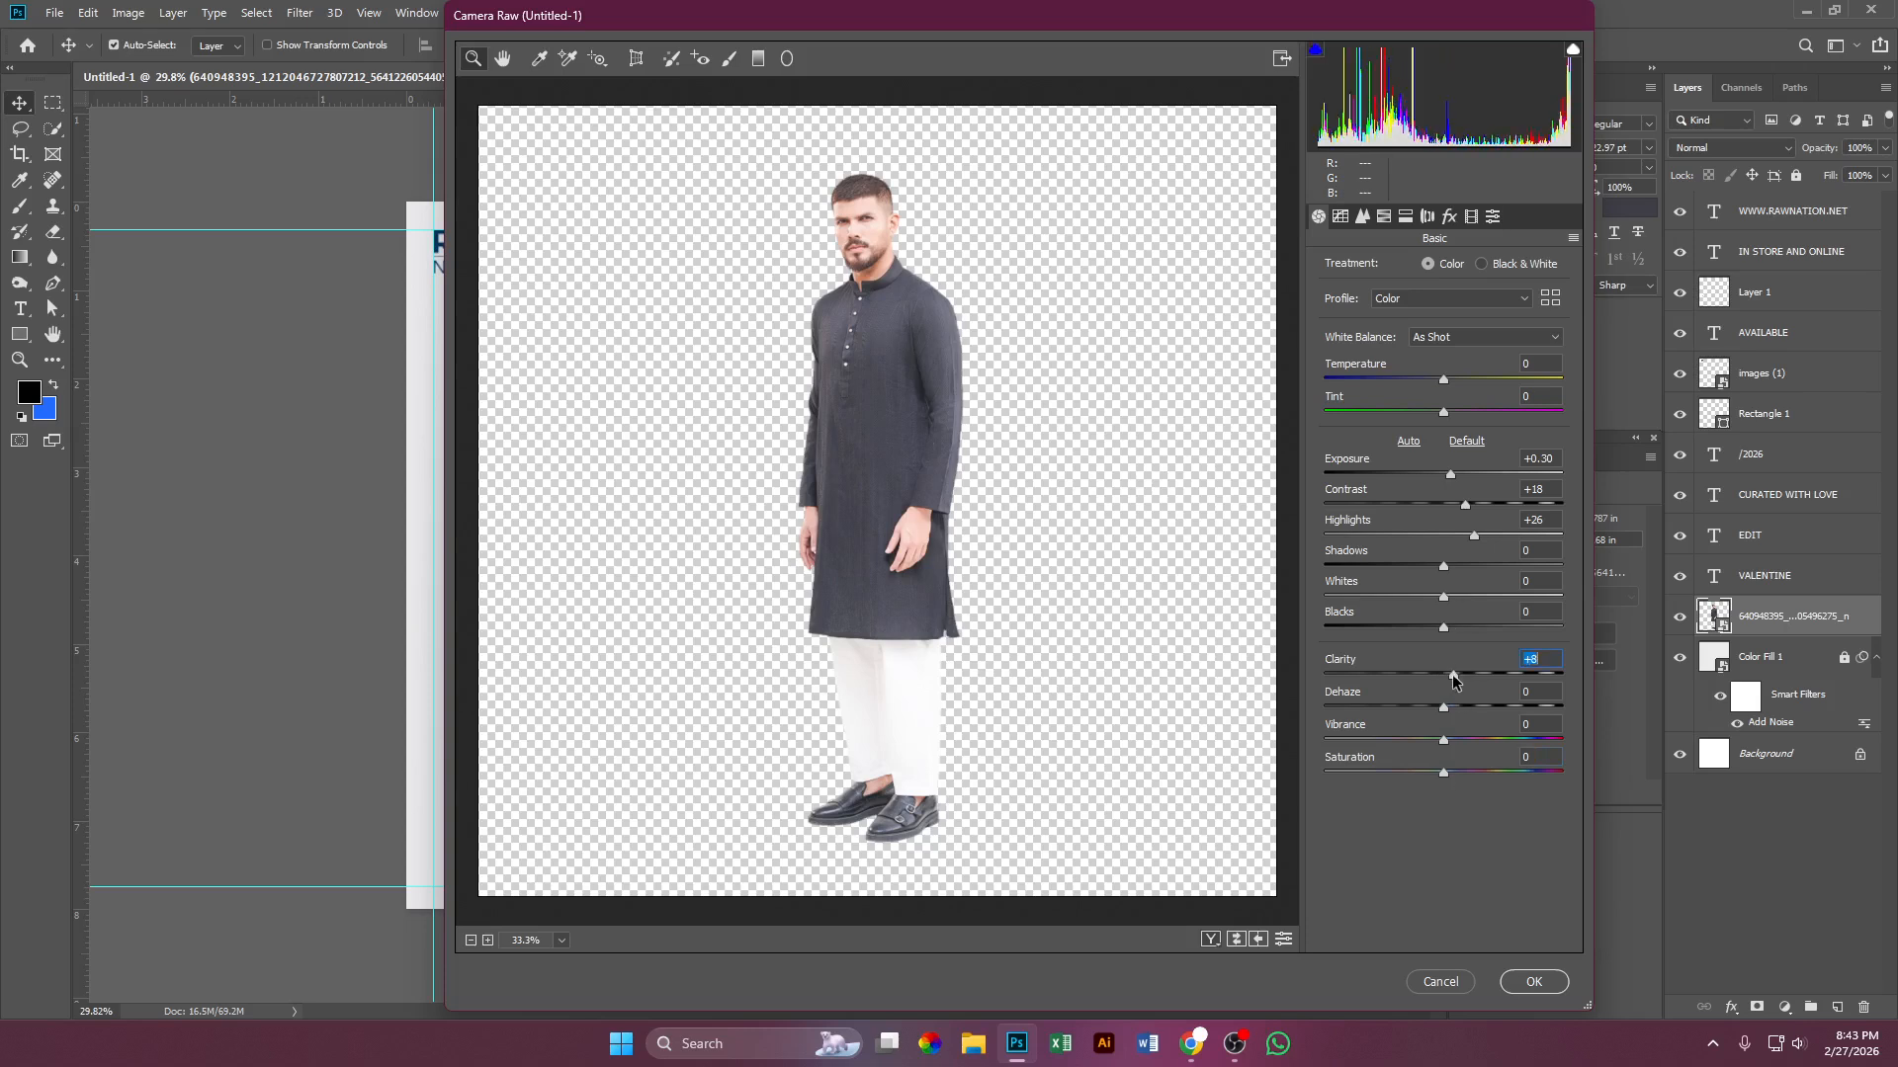
click(1543, 982)
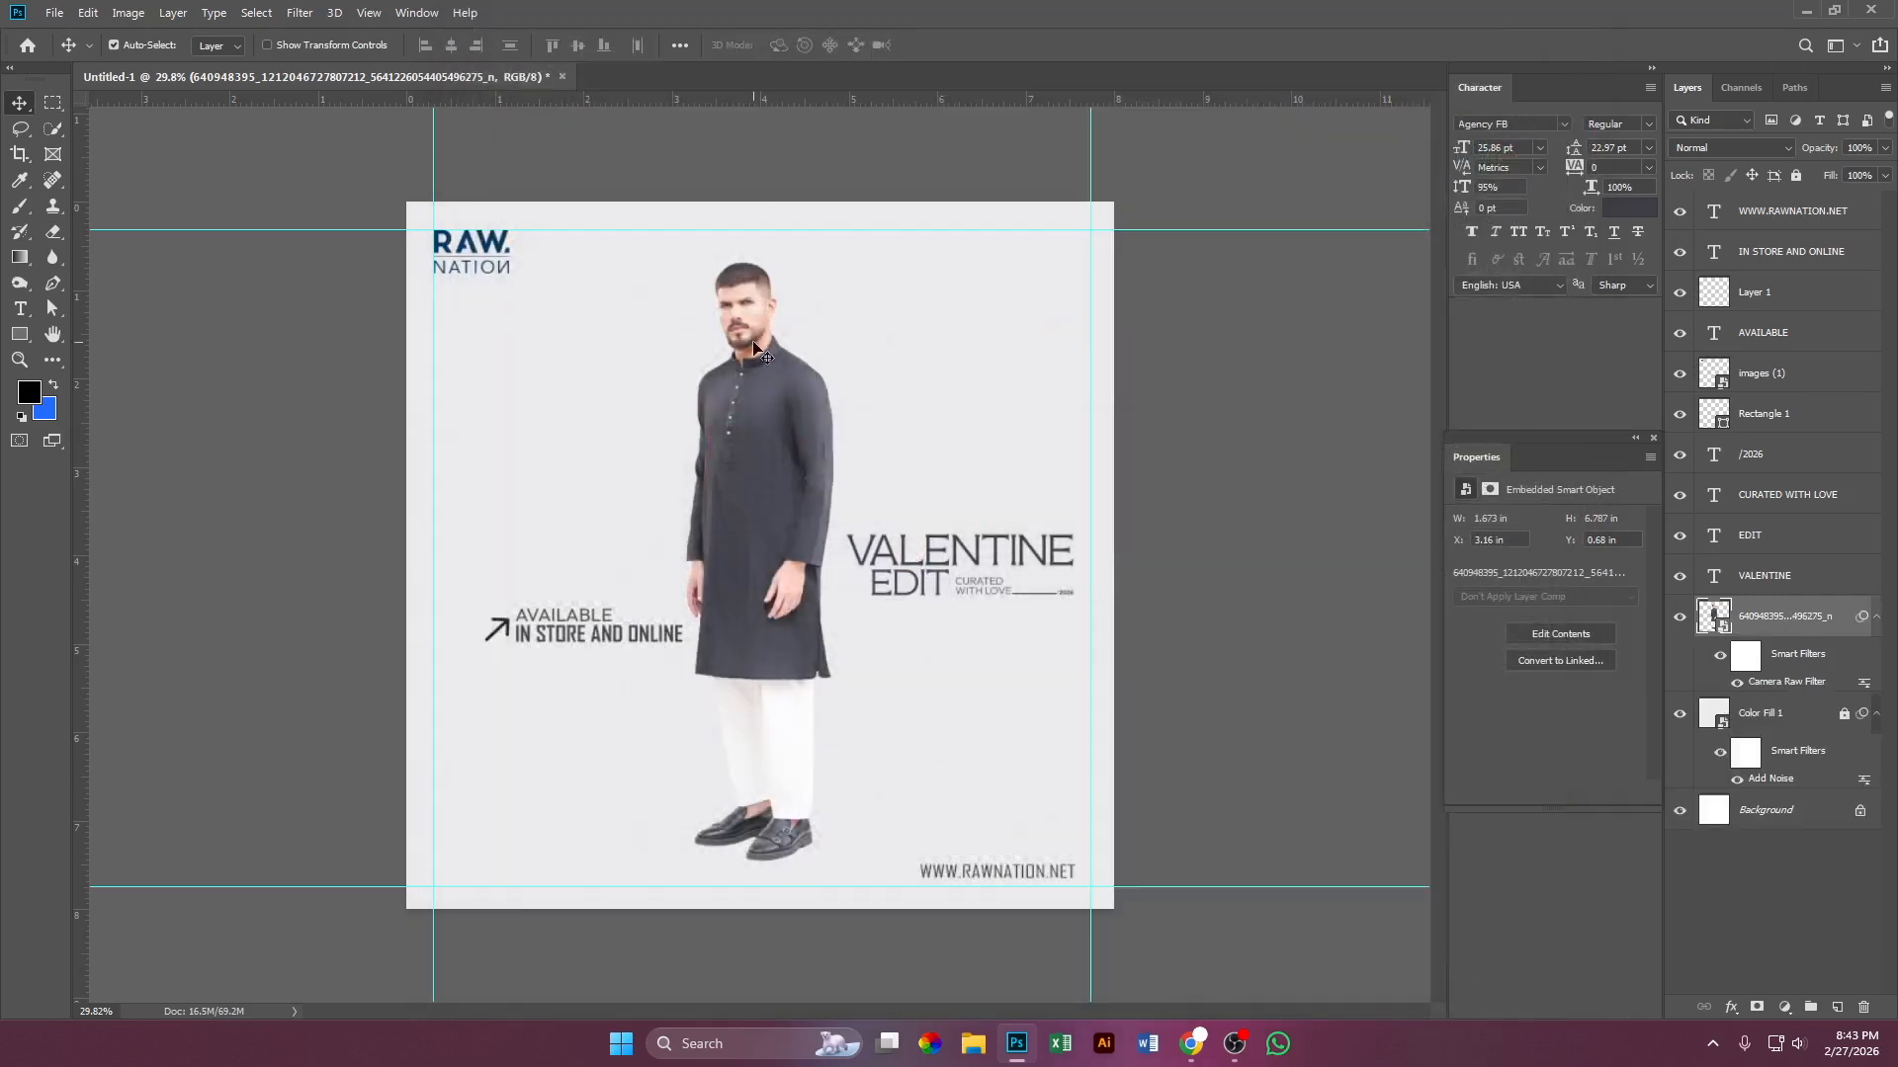
Step: Review the whole post at closer and wider views, checking the graded kurta model against the logo, Valentine Edit lockup, availability text and website
scroll(747, 469, up, 2)
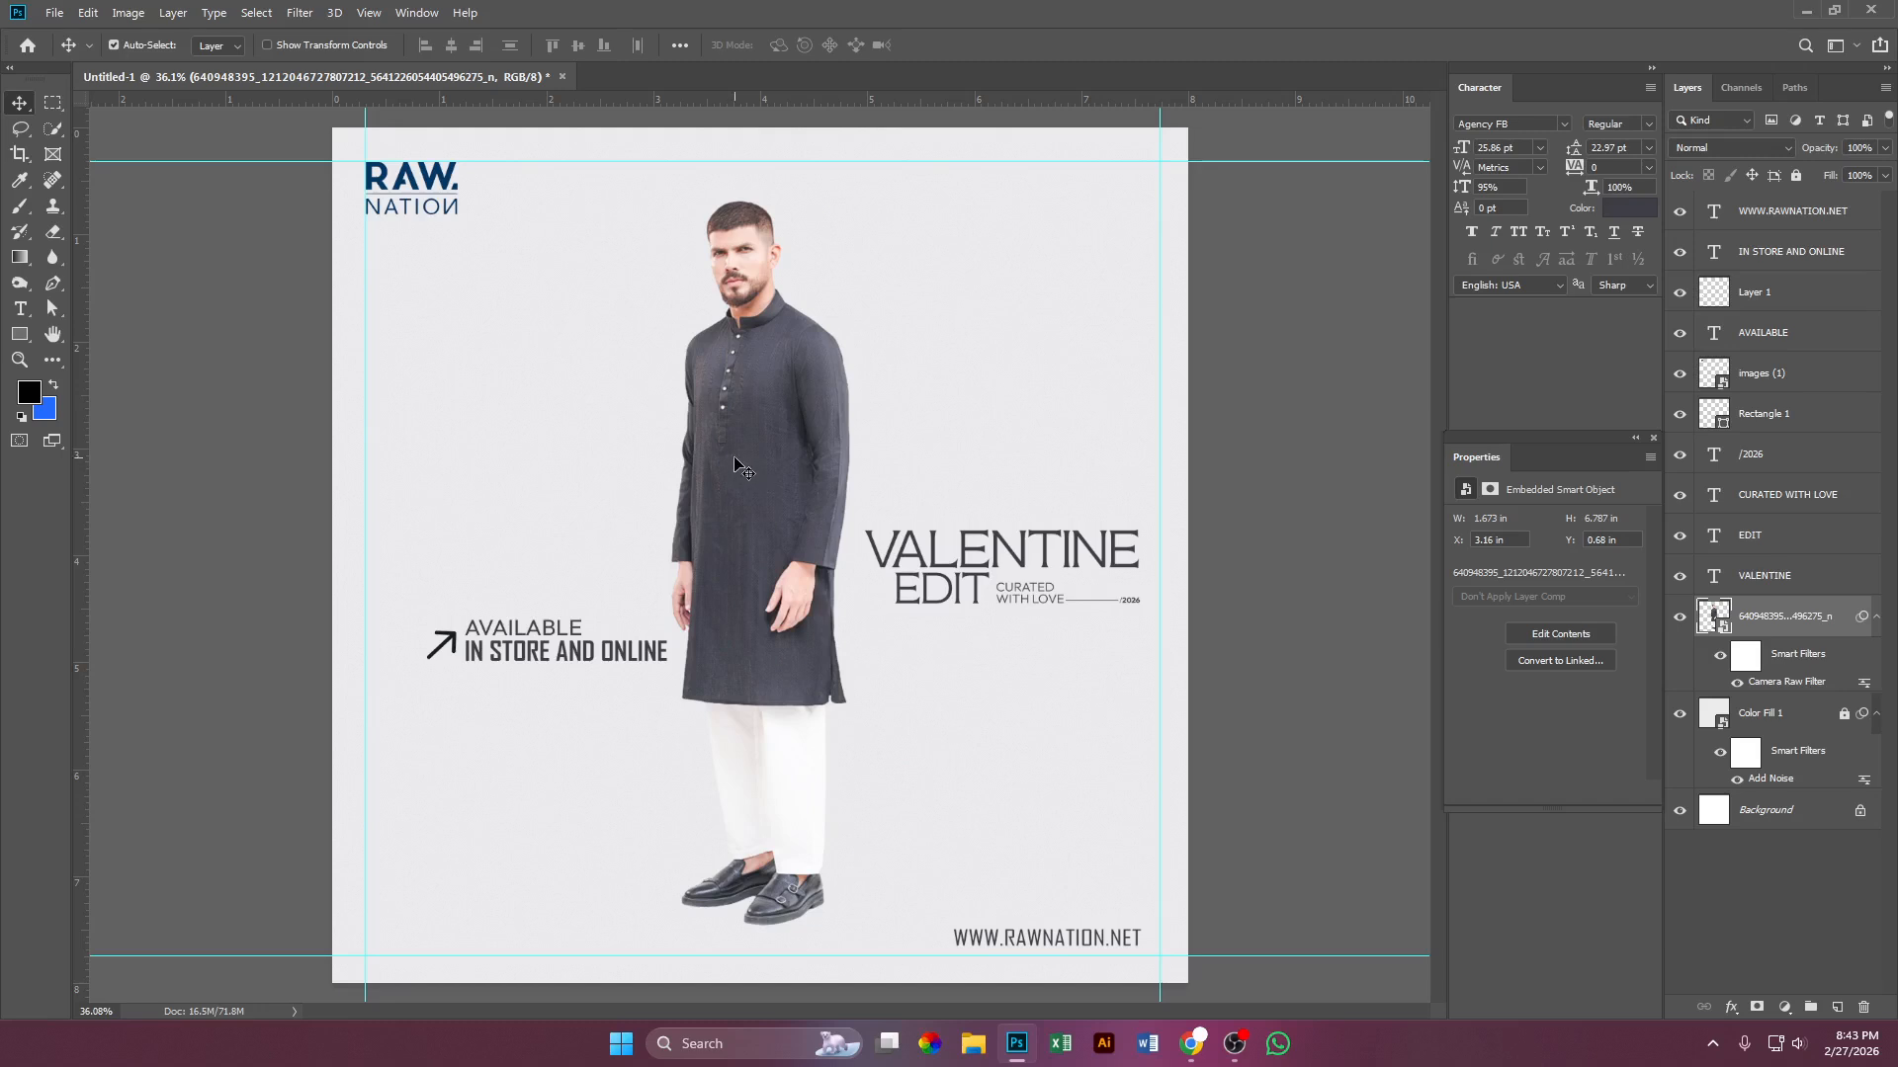
scroll(703, 427, down, 1)
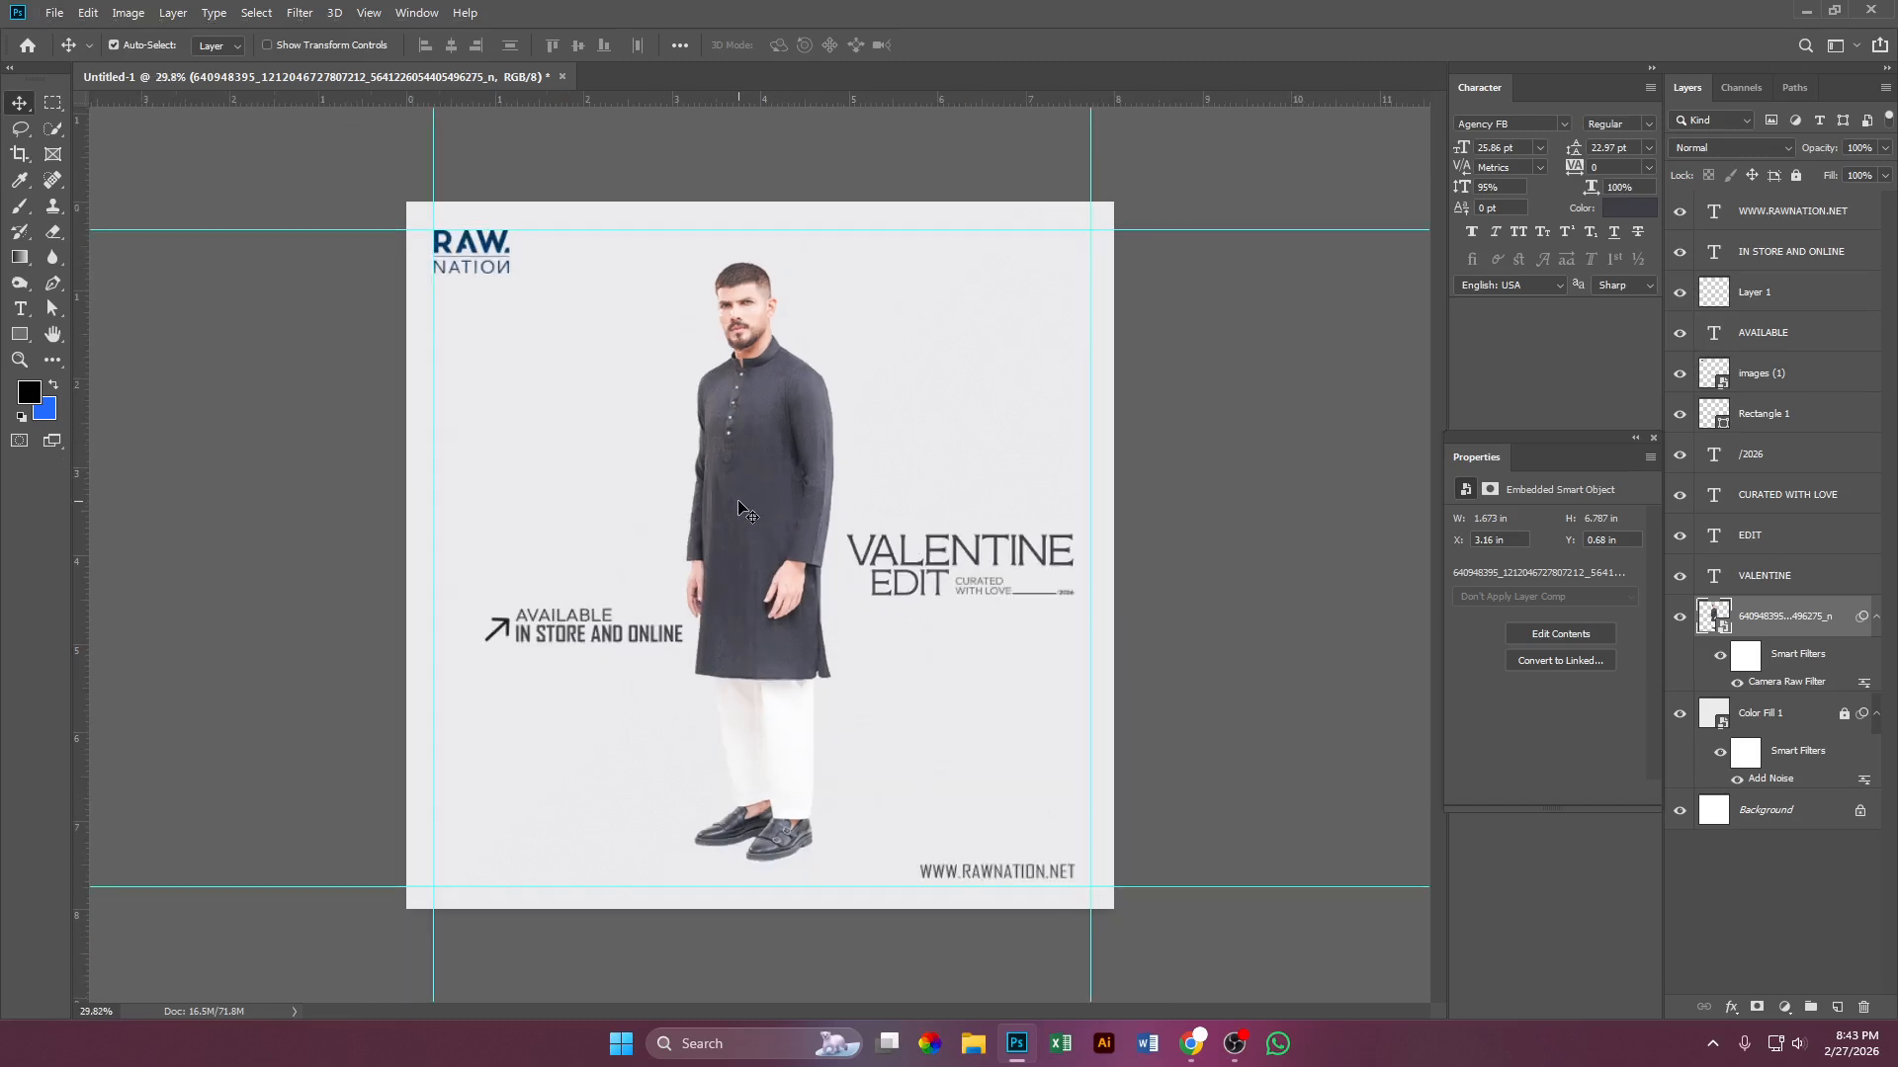
scroll(742, 504, up, 1)
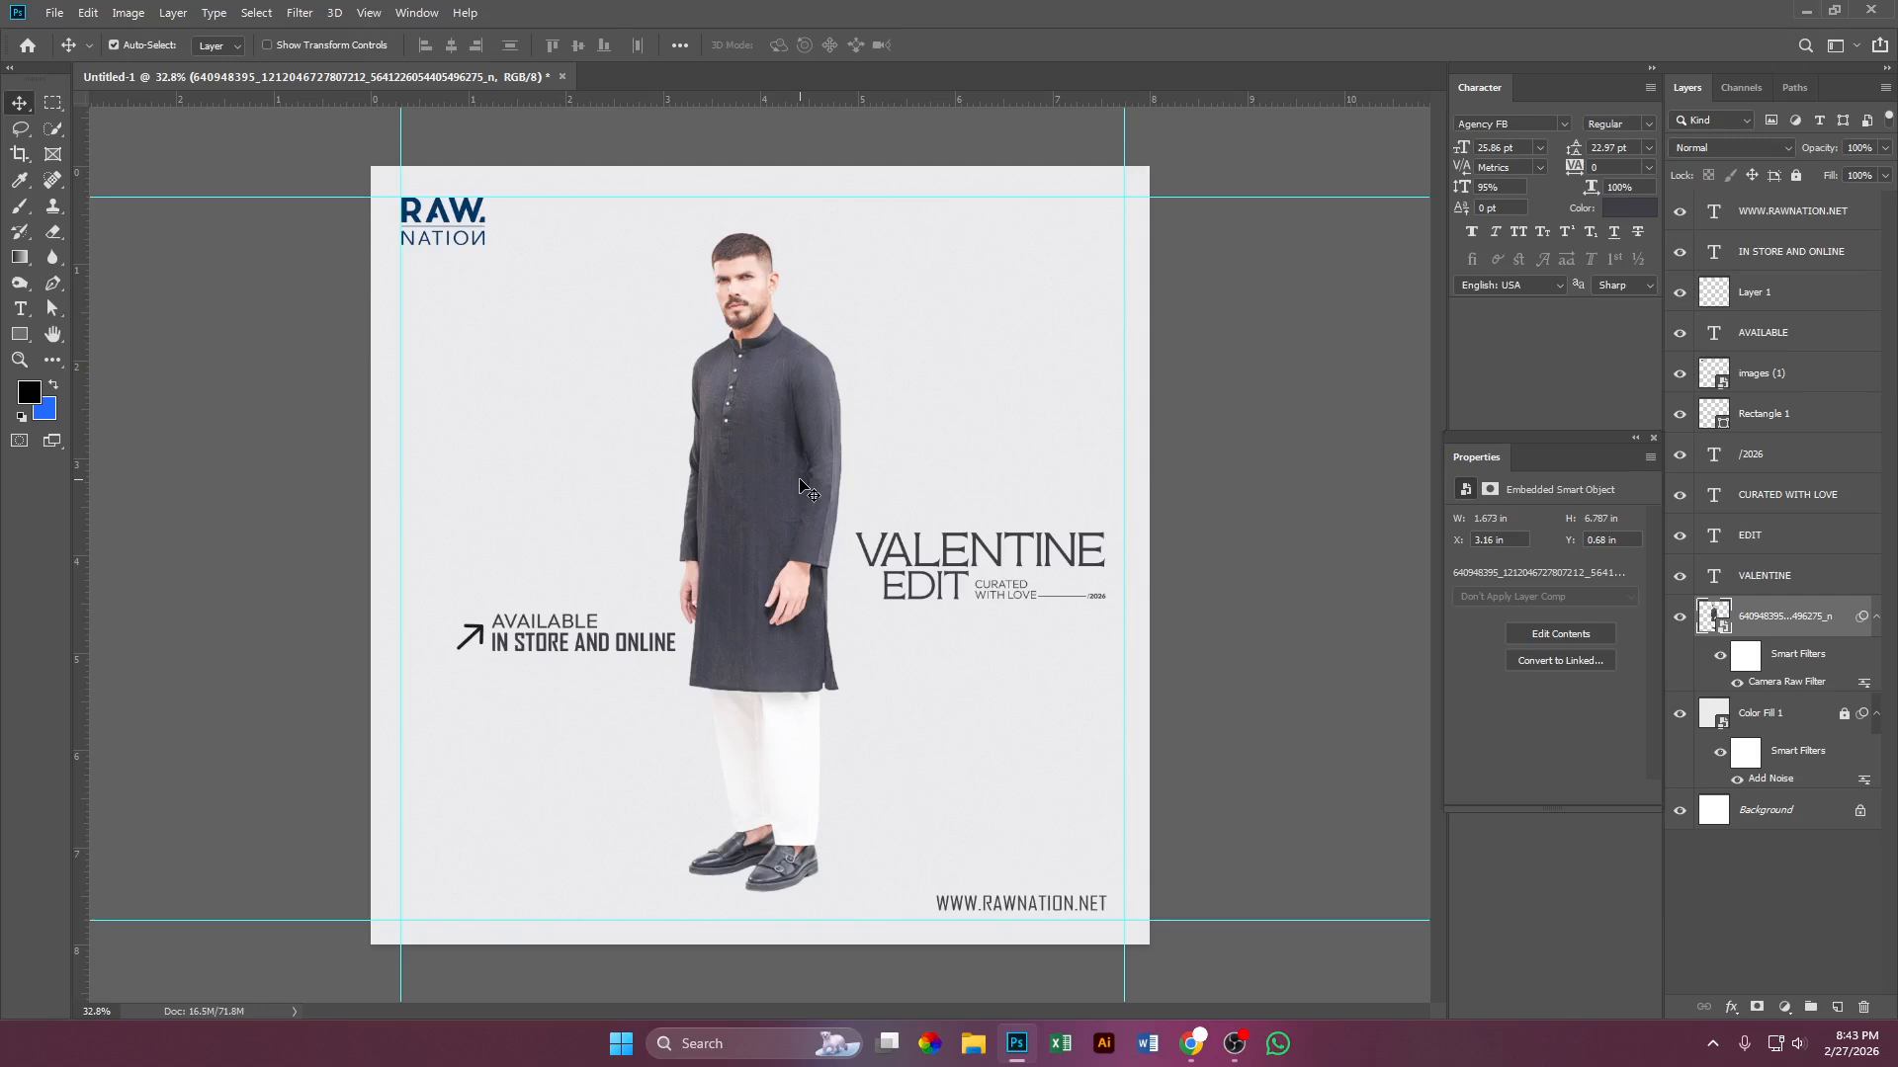
scroll(802, 484, down, 1)
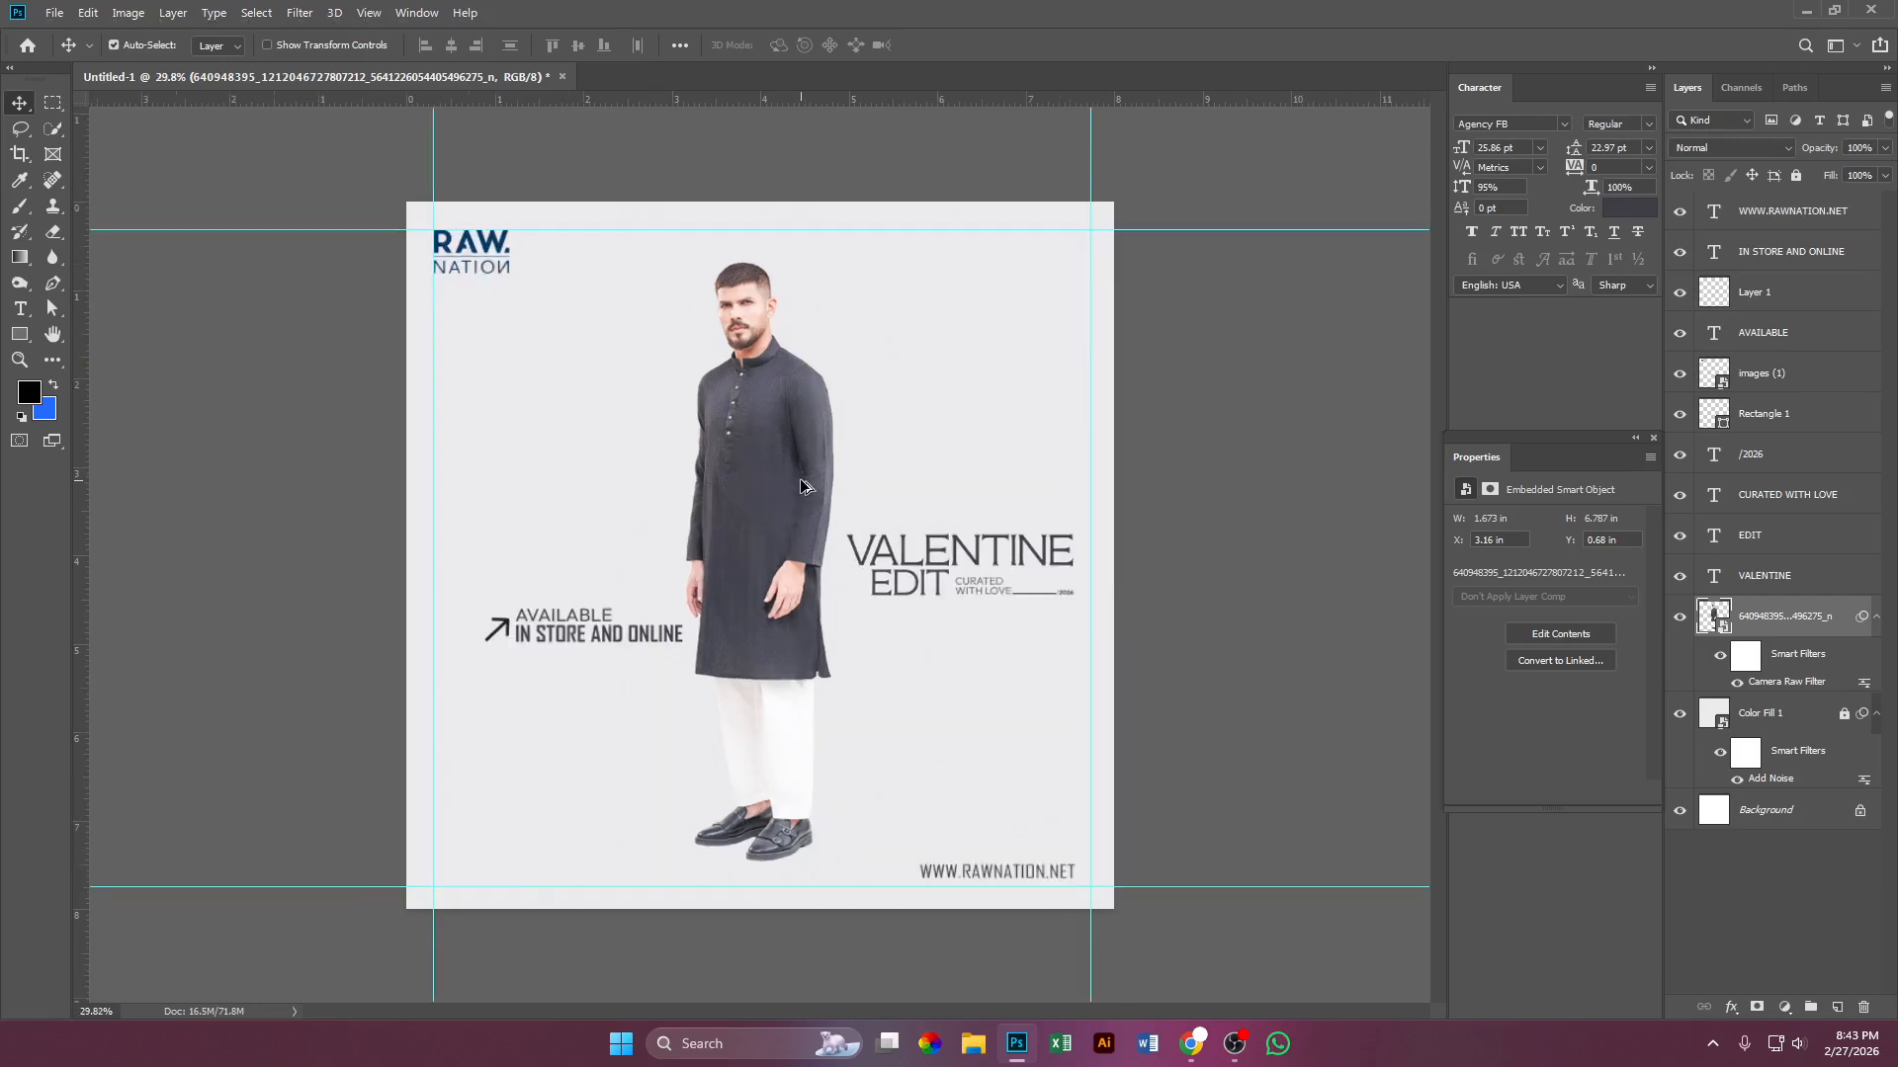
scroll(802, 491, up, 1)
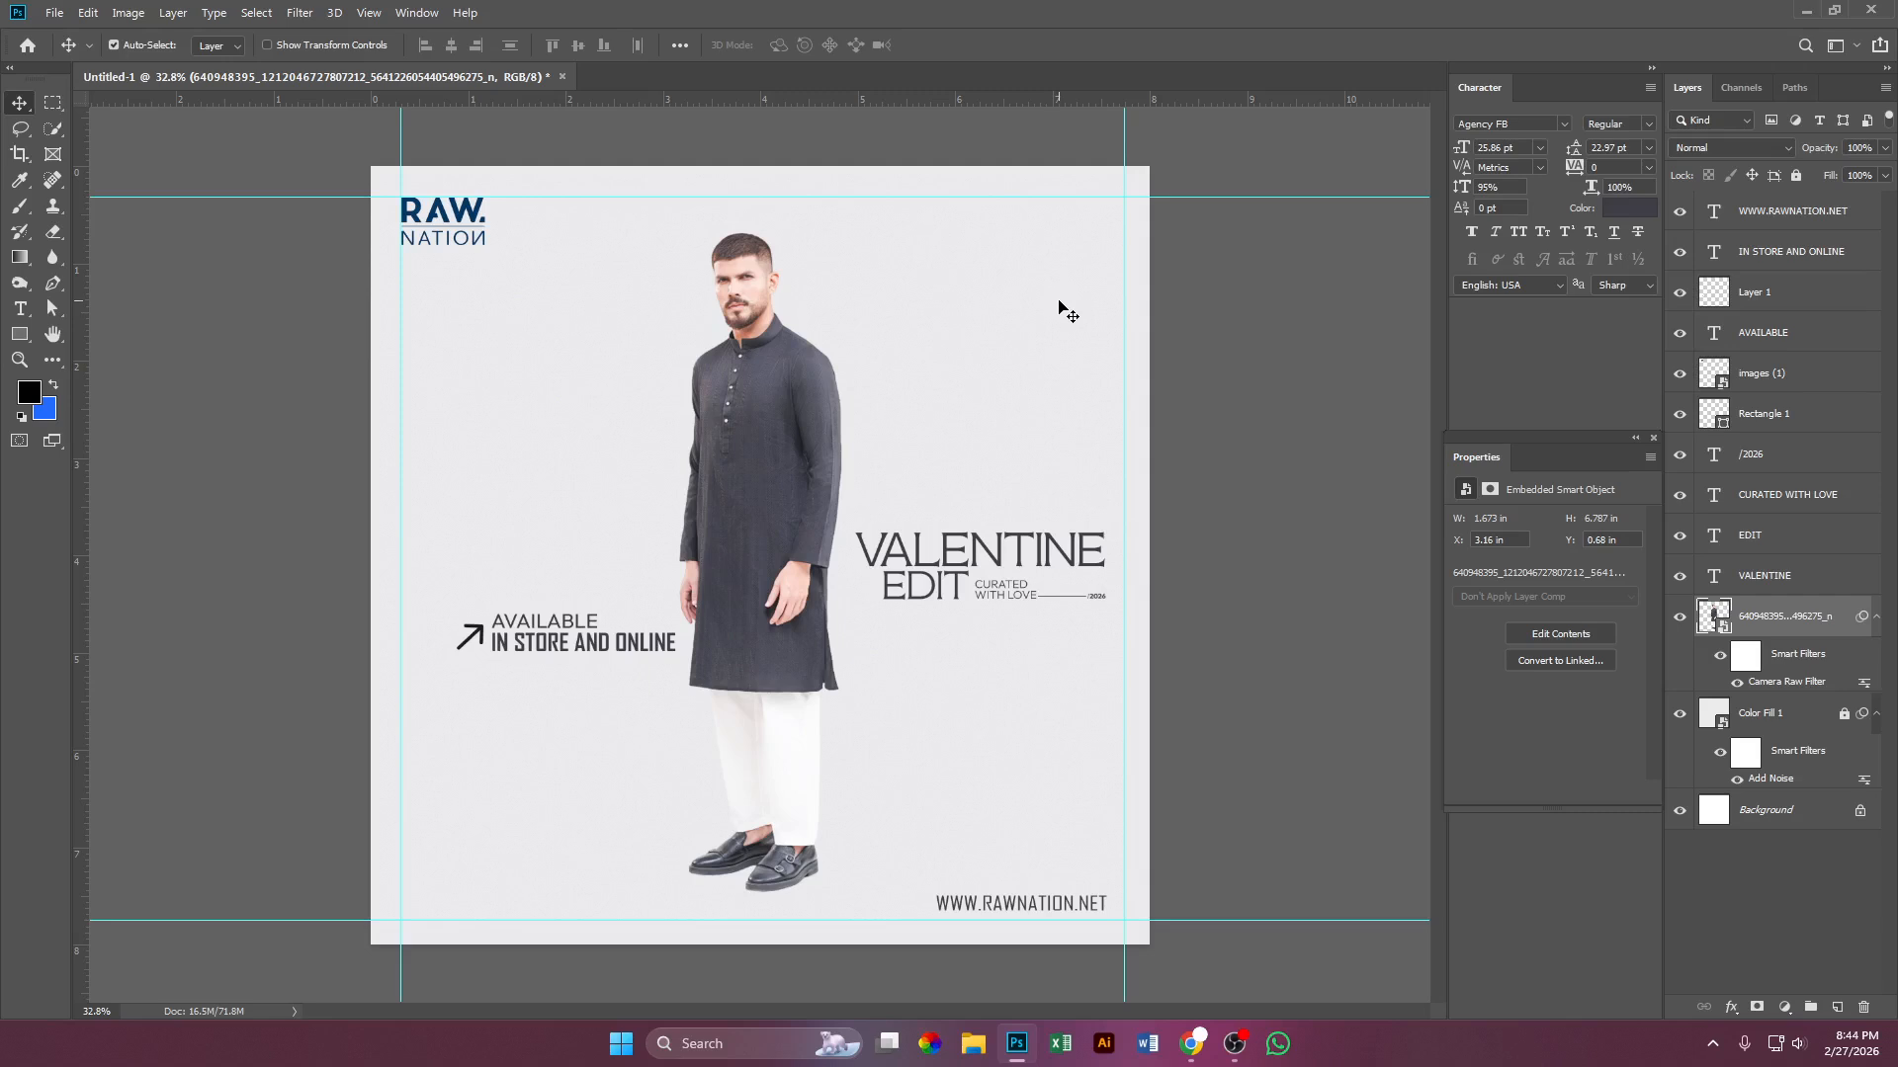
scroll(870, 502, down, 1)
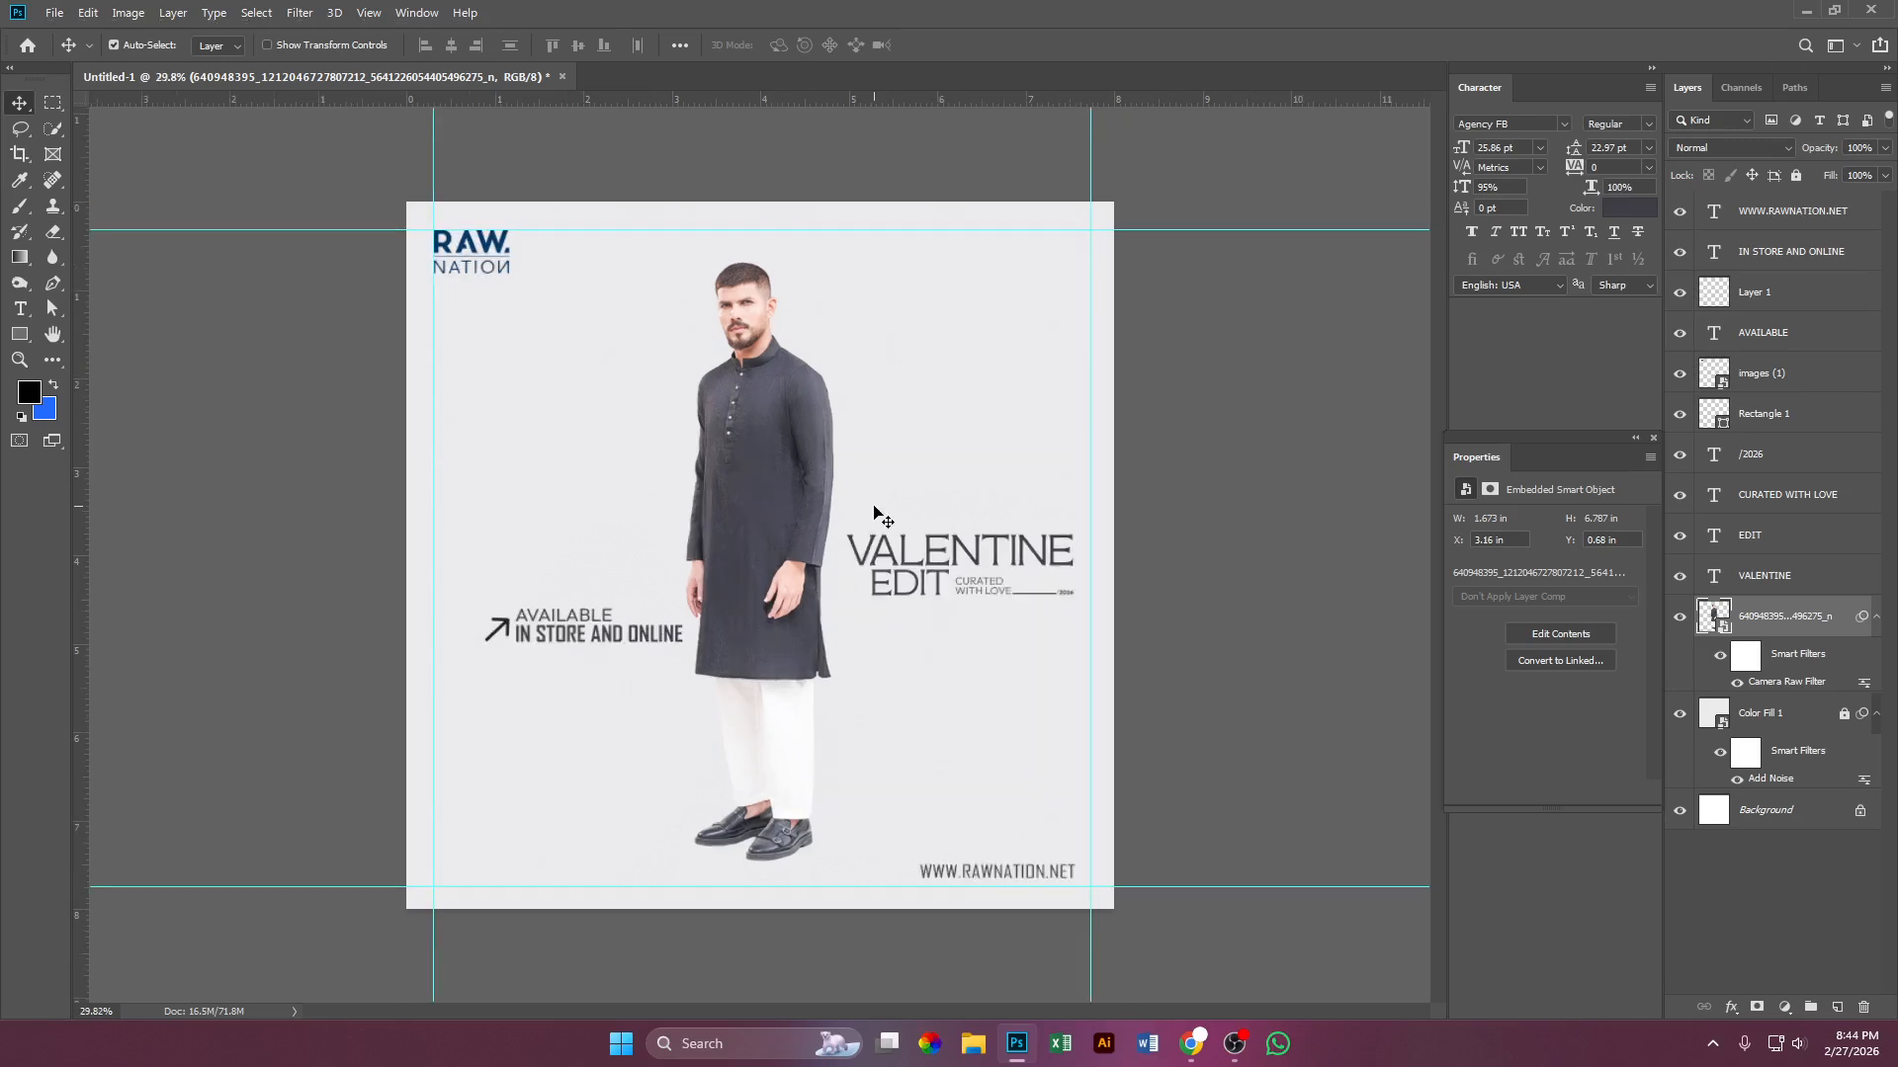
scroll(875, 511, up, 1)
scroll(880, 517, up, 1)
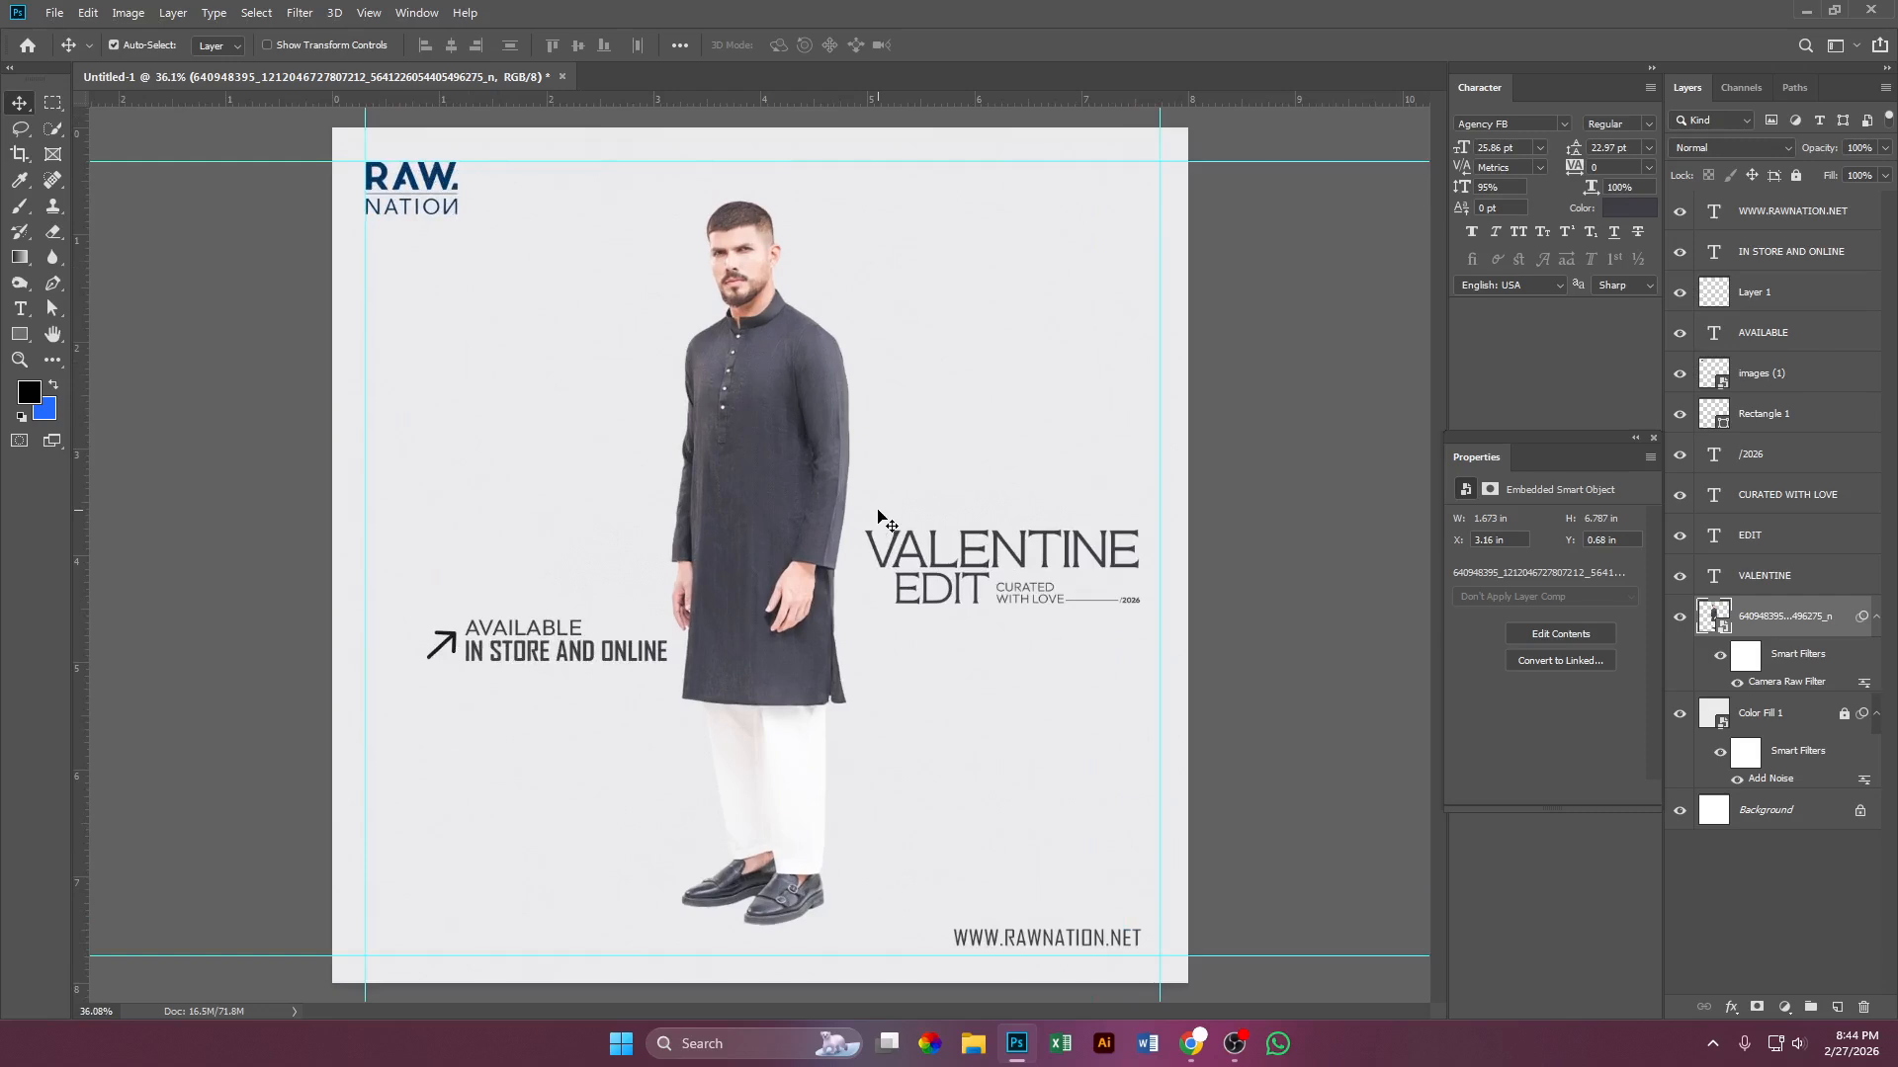
scroll(878, 515, down, 1)
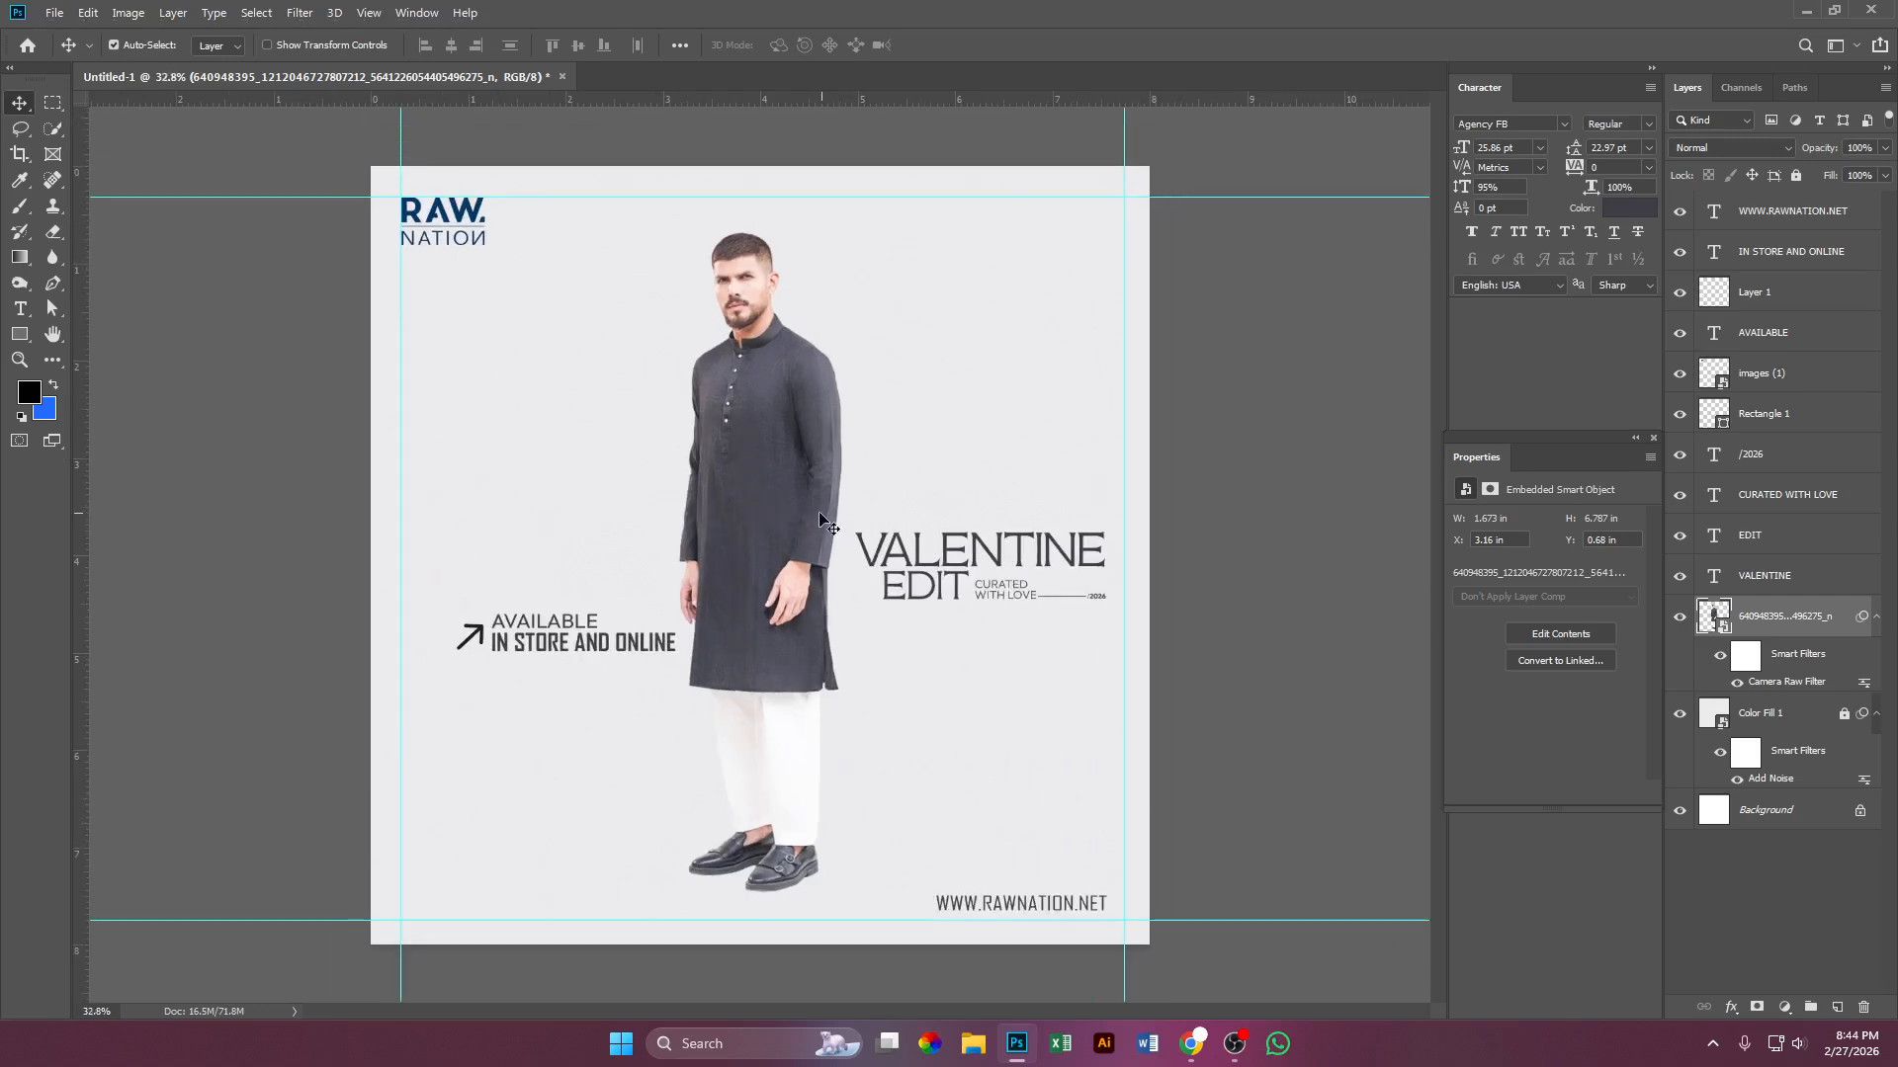
scroll(784, 563, up, 1)
scroll(784, 564, down, 2)
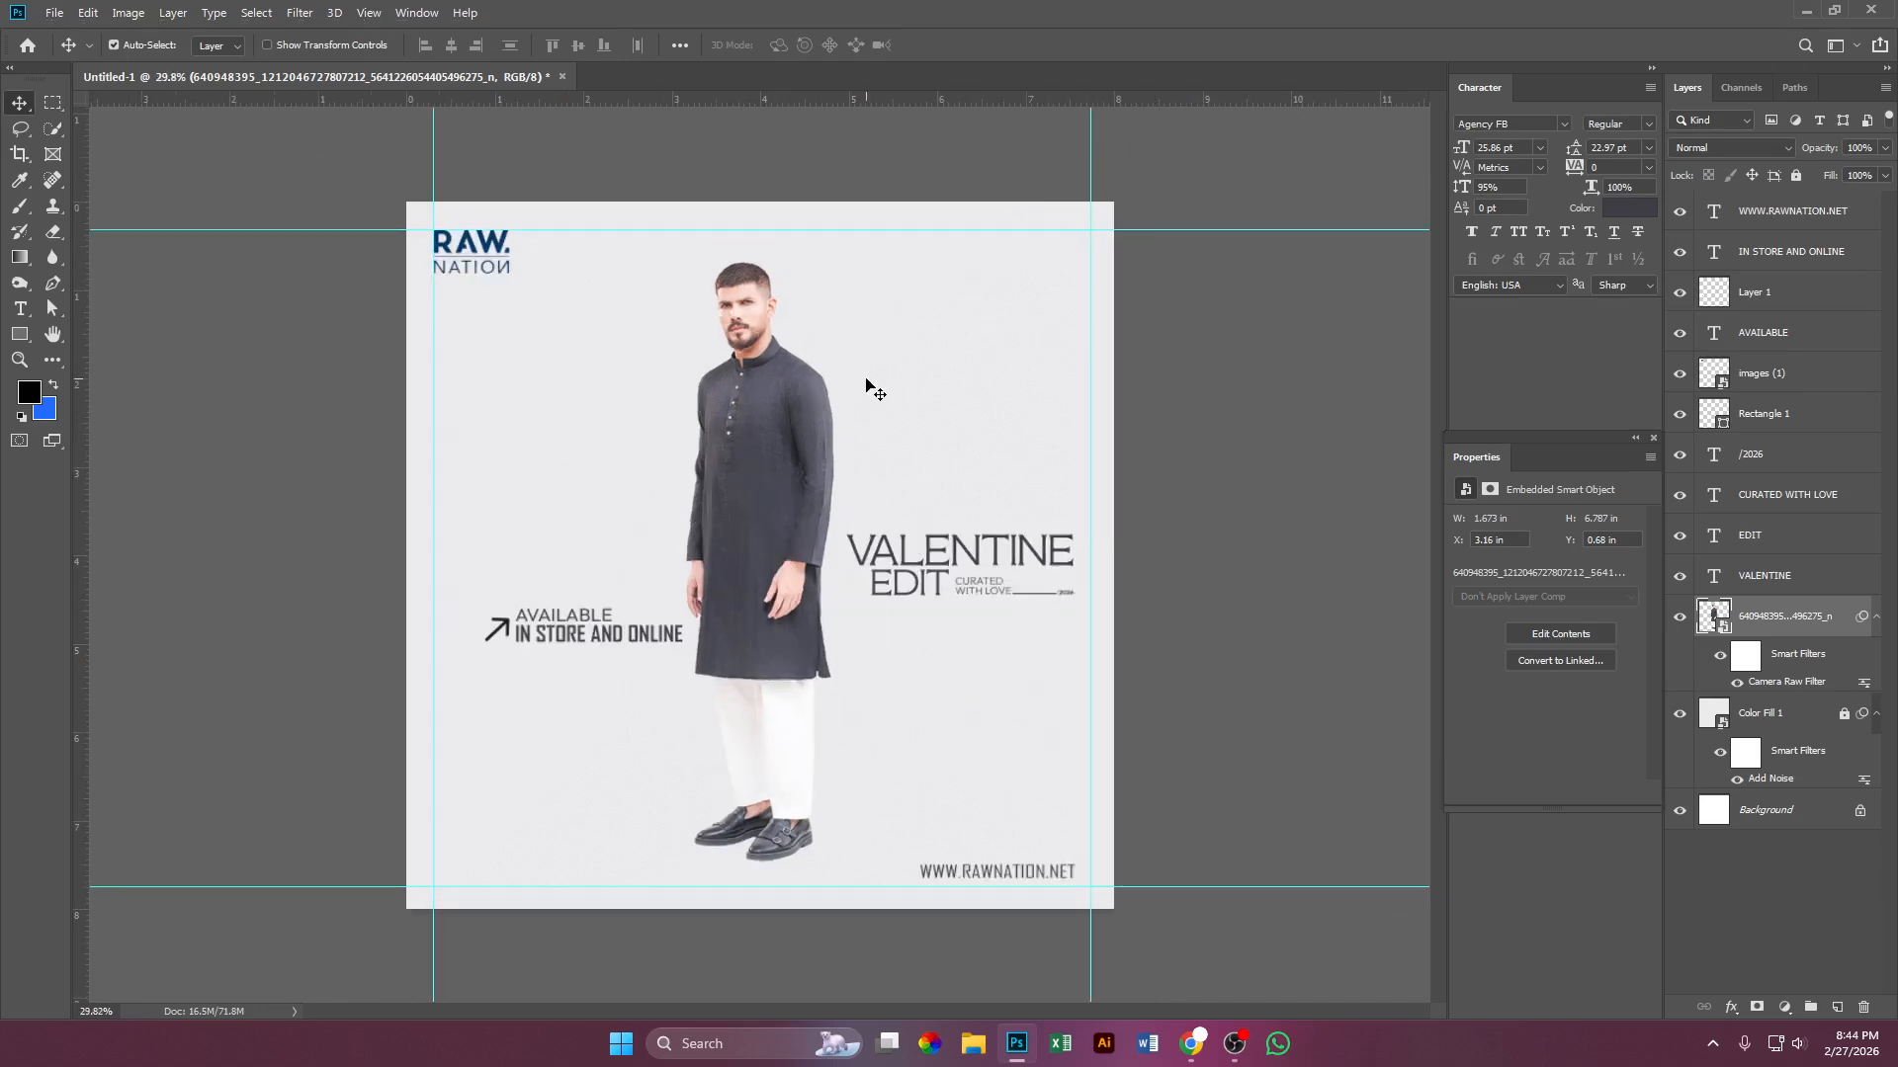
scroll(848, 496, up, 1)
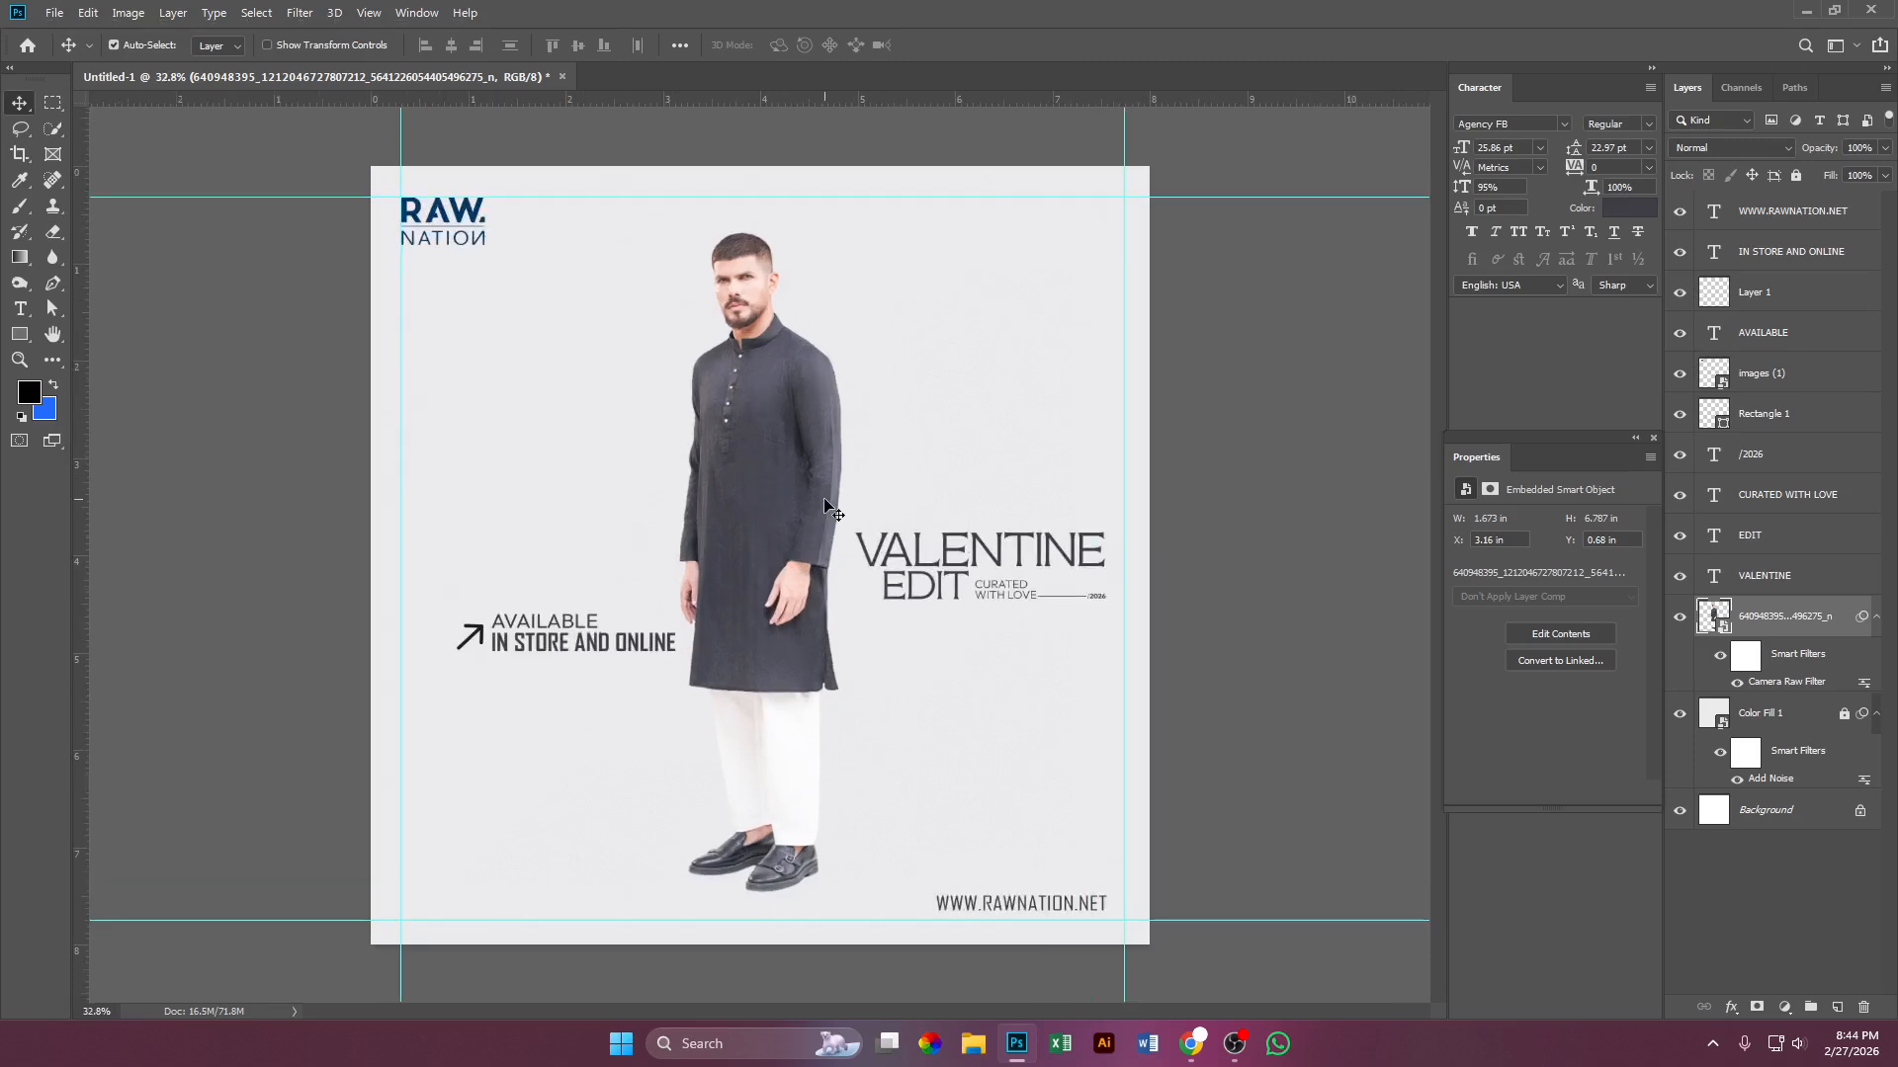
scroll(823, 504, down, 1)
scroll(825, 506, up, 1)
scroll(824, 510, up, 1)
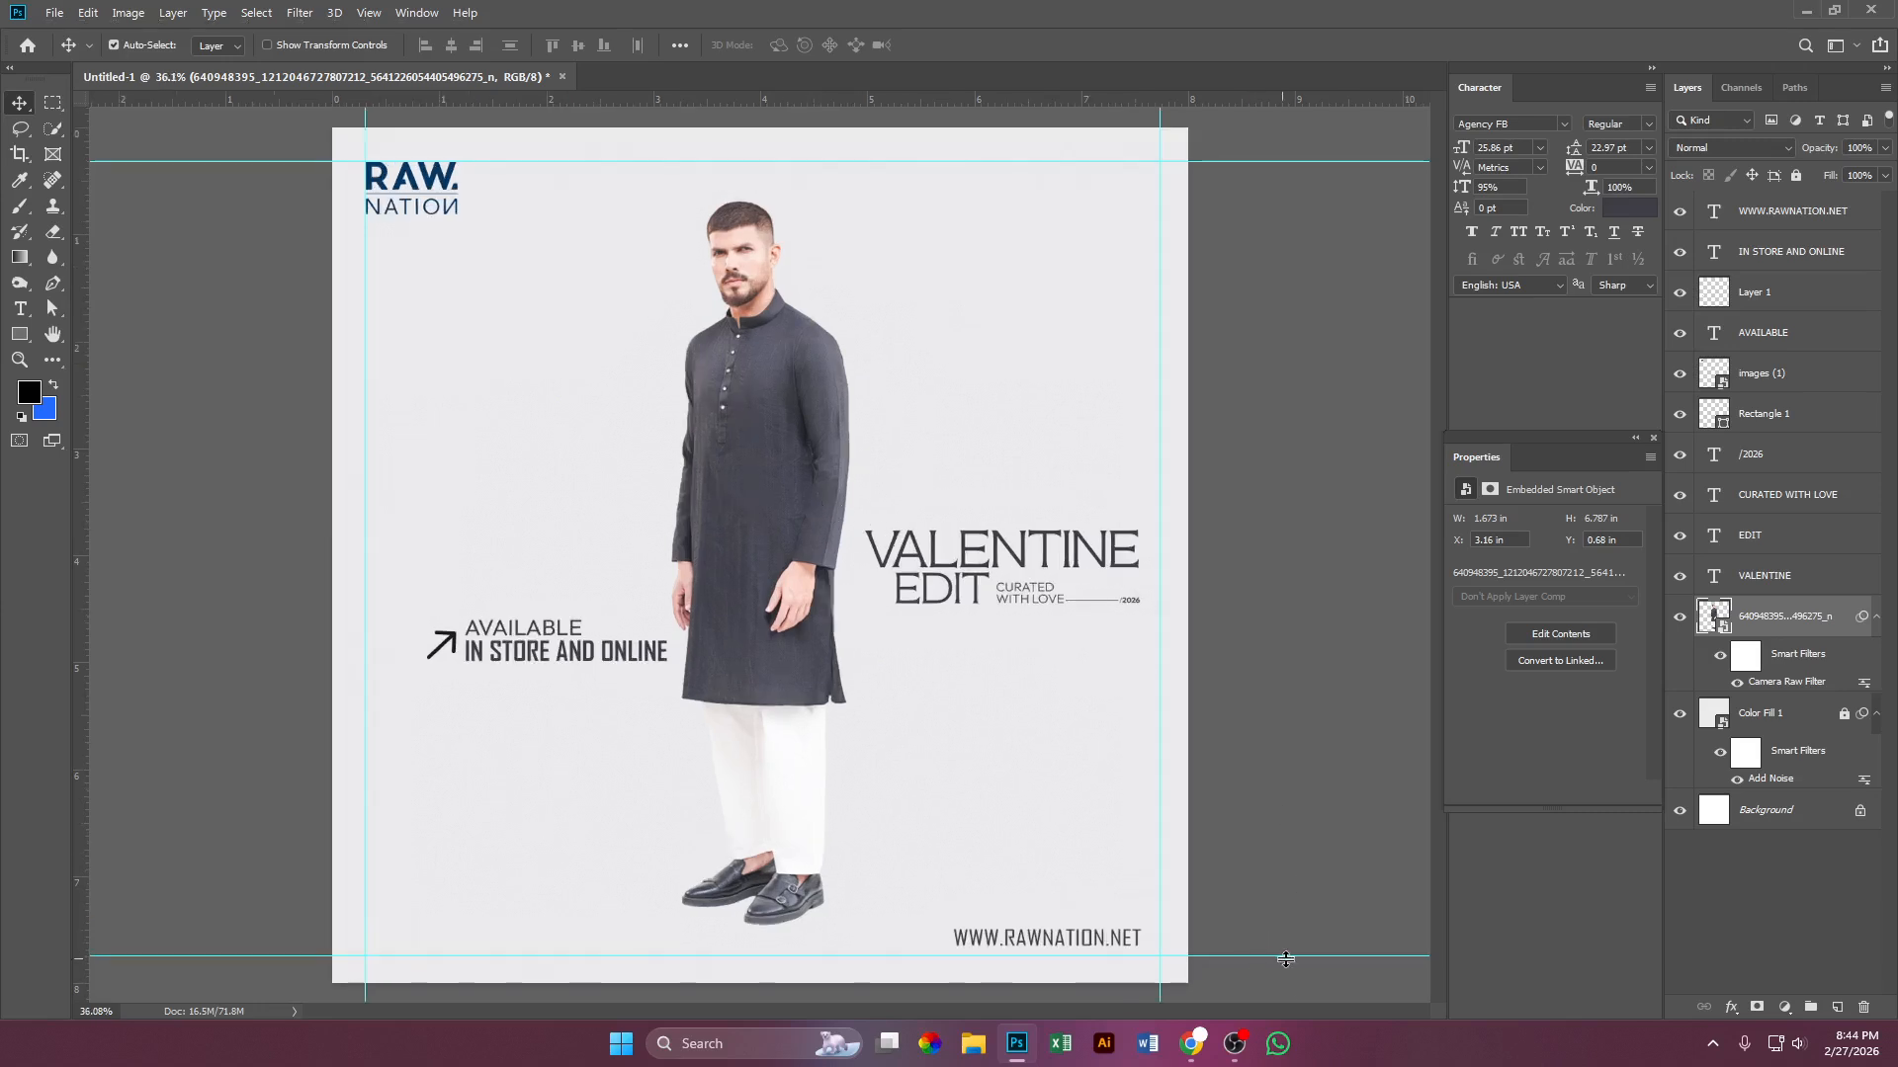